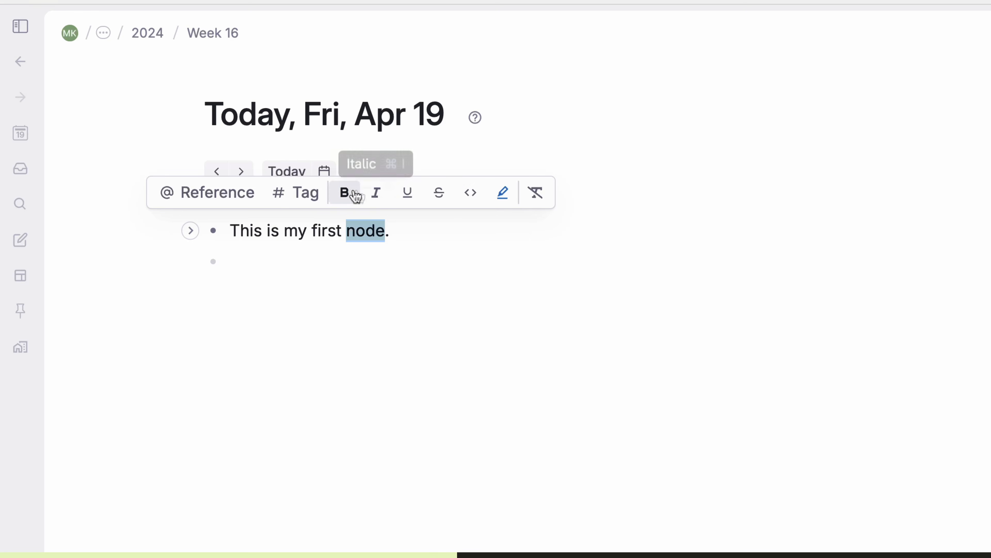
Step: Bold the word 'node' and add new nodes below and above it, typing 'New node'
click(895, 328)
key(Return)
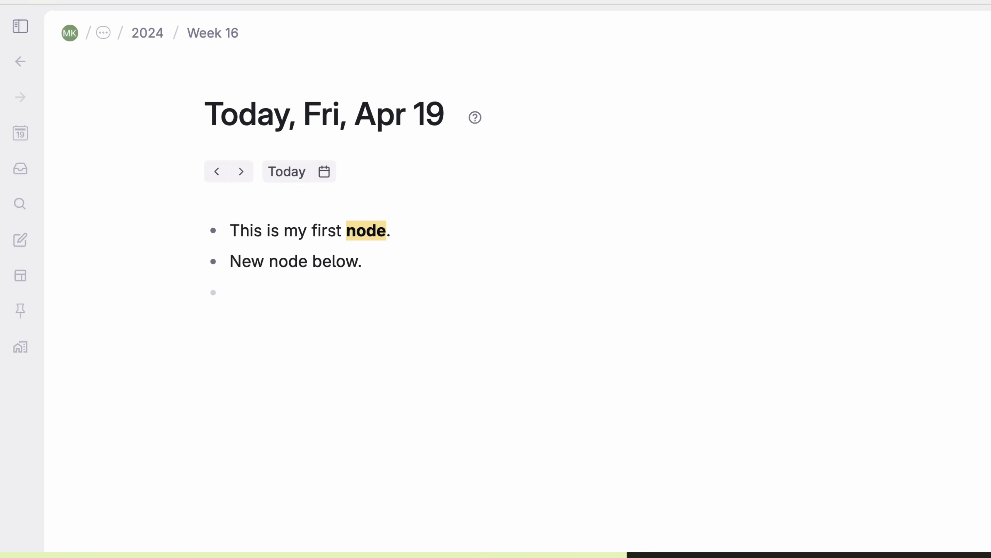
key(Return)
text(New node above.)
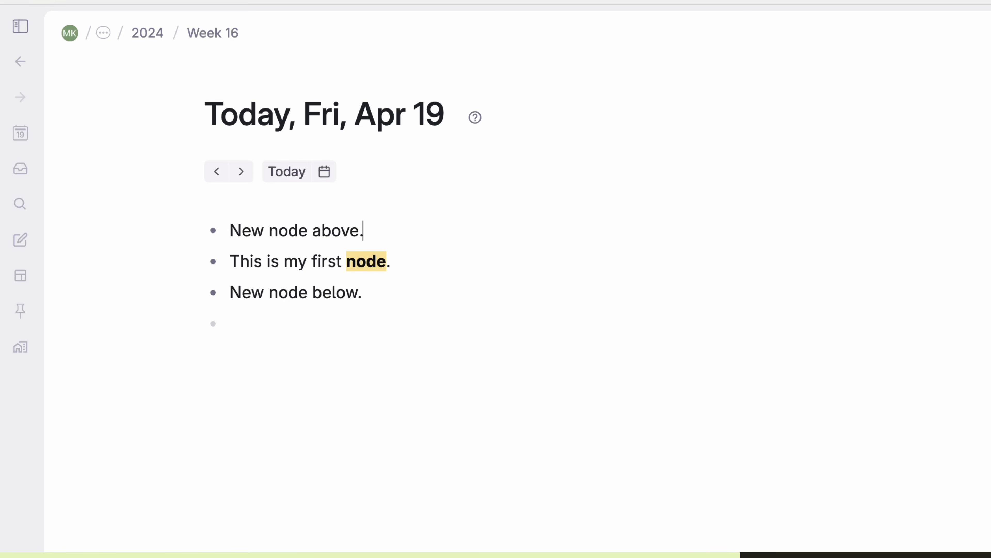
Step: Split the first node into two bullets, adding 'I split' and 'accidentally' to the text
click(284, 260)
key(Return)
text(I split)
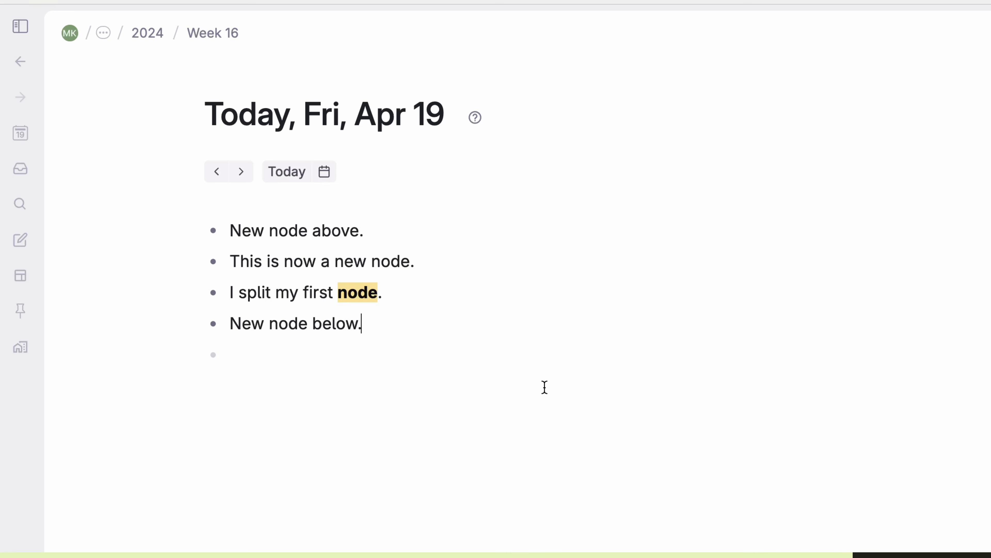
click(238, 291)
text(accidentally)
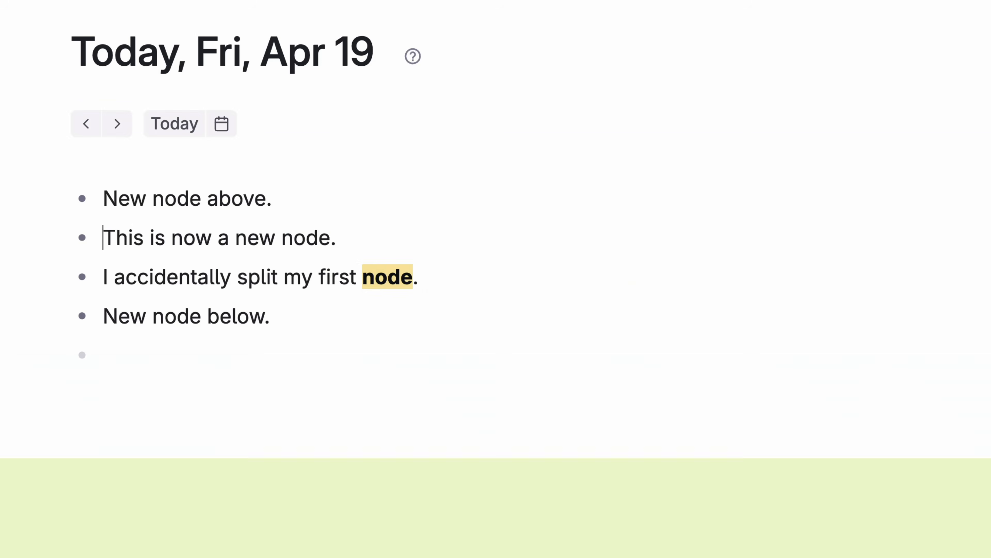
Step: Nest the nodes with Tab, then outdent 'New node below' back to the top level
key(Tab)
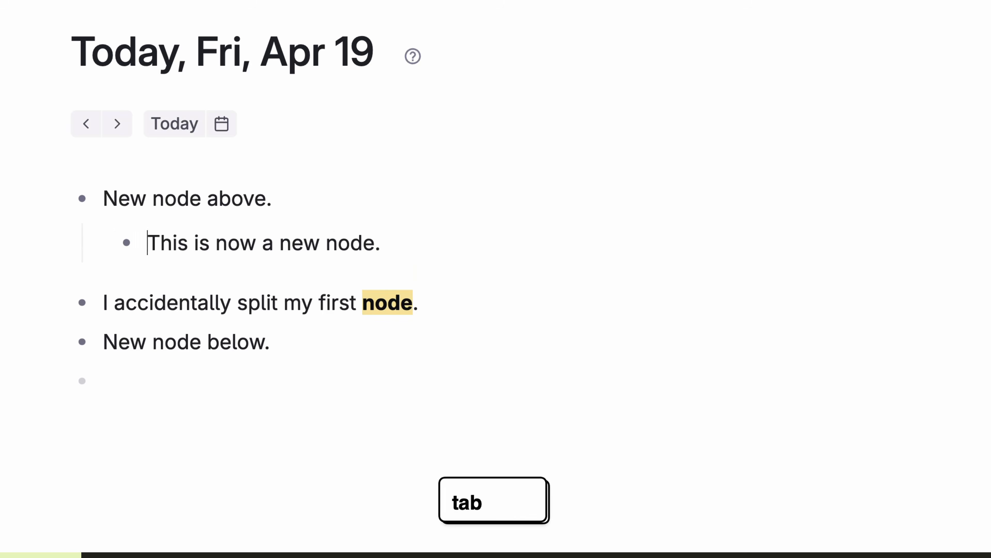
key(Tab)
key(Tab)
key(Down)
key(Tab)
key(Tab)
key(Tab)
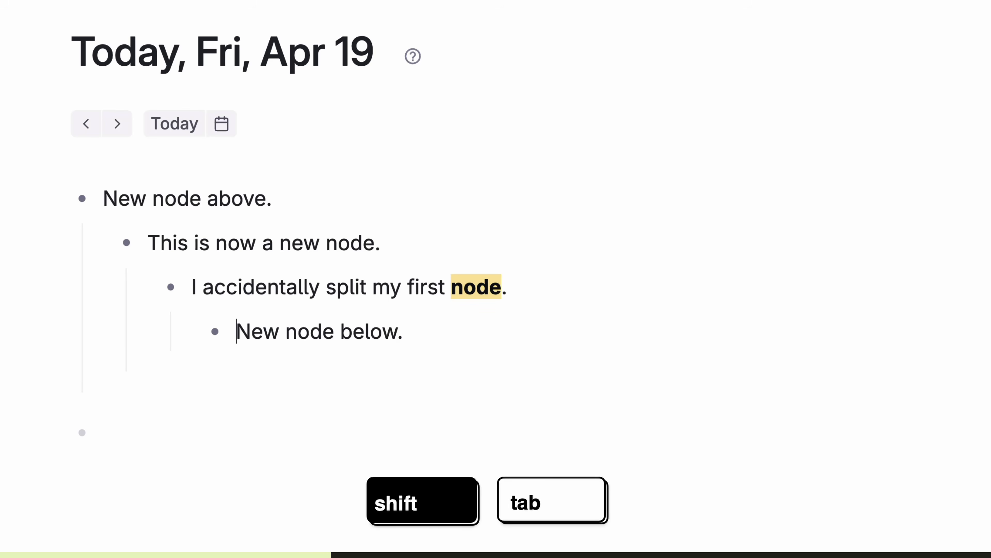
key(shift+Tab)
key(shift+Tab)
key(shift+Tab)
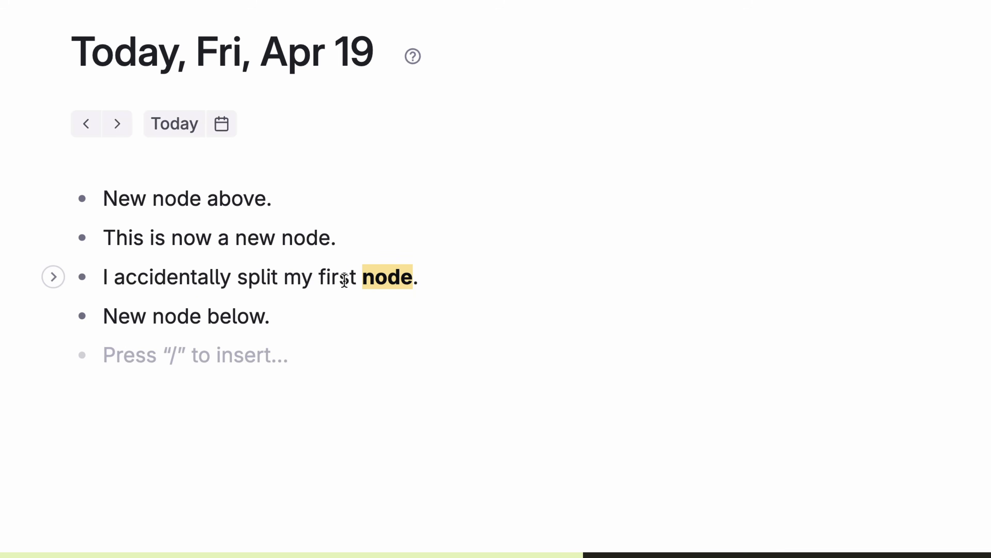
Step: Indent and outdent 'I accidentally split my first node' using the toolbar Indent and Outdent buttons
super+click(343, 278)
click(85, 239)
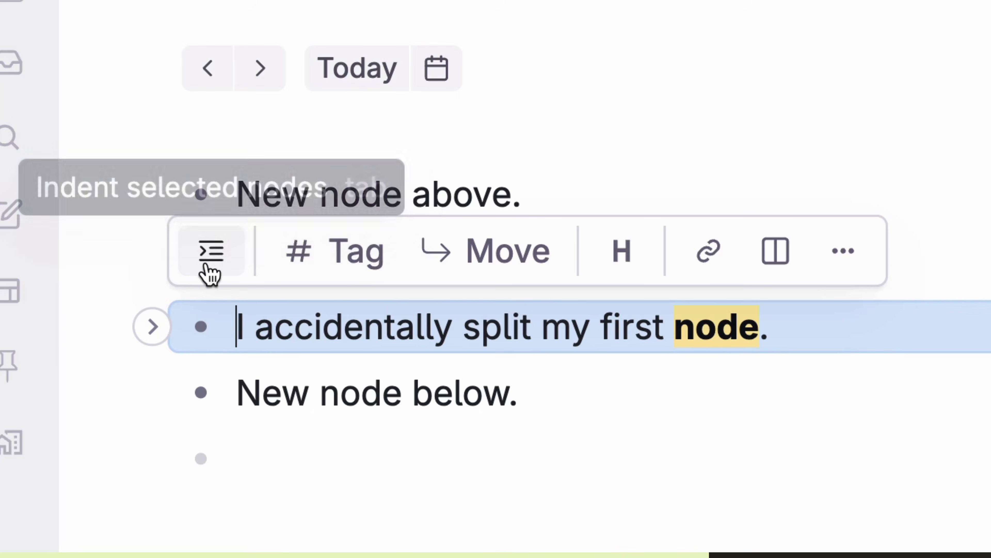
click(210, 252)
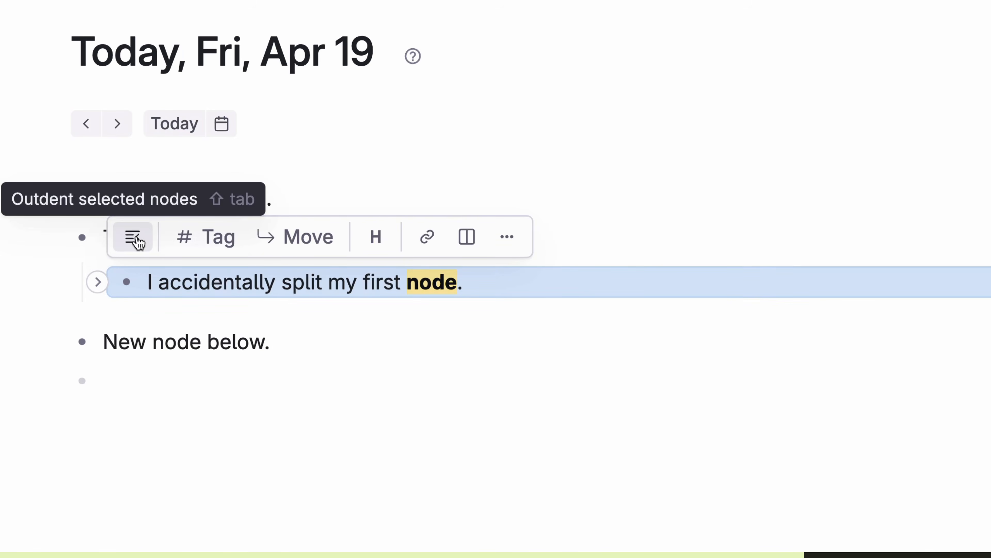
click(136, 239)
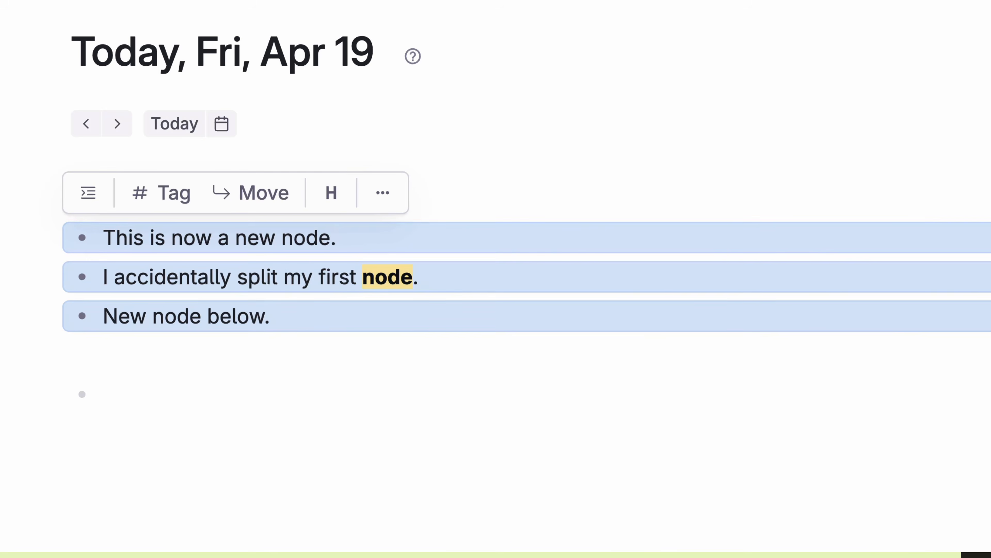
double_click(250, 246)
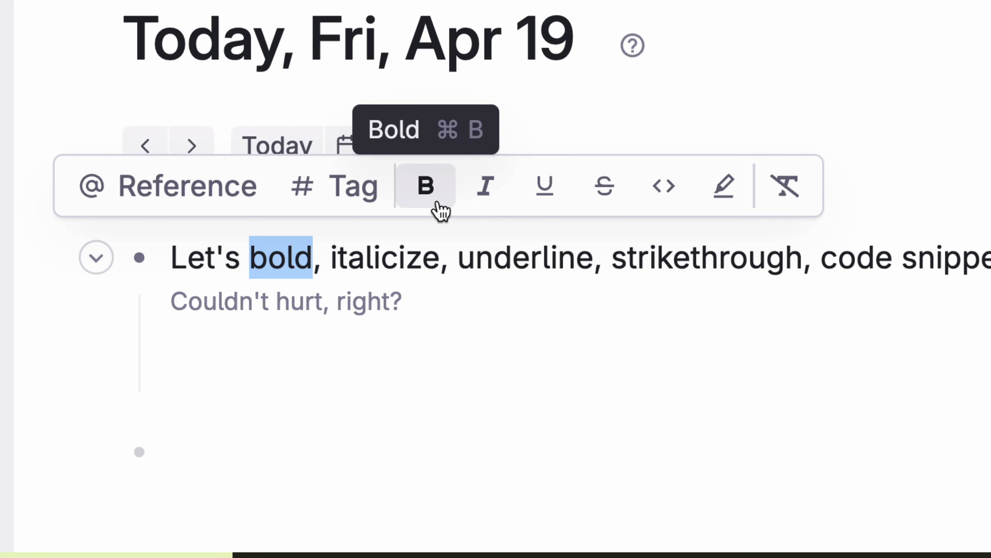
Step: Format the words as bold, italic, underline, strikethrough and 'code snippet' as inline code
click(441, 211)
double_click(417, 258)
click(487, 203)
double_click(513, 256)
click(572, 194)
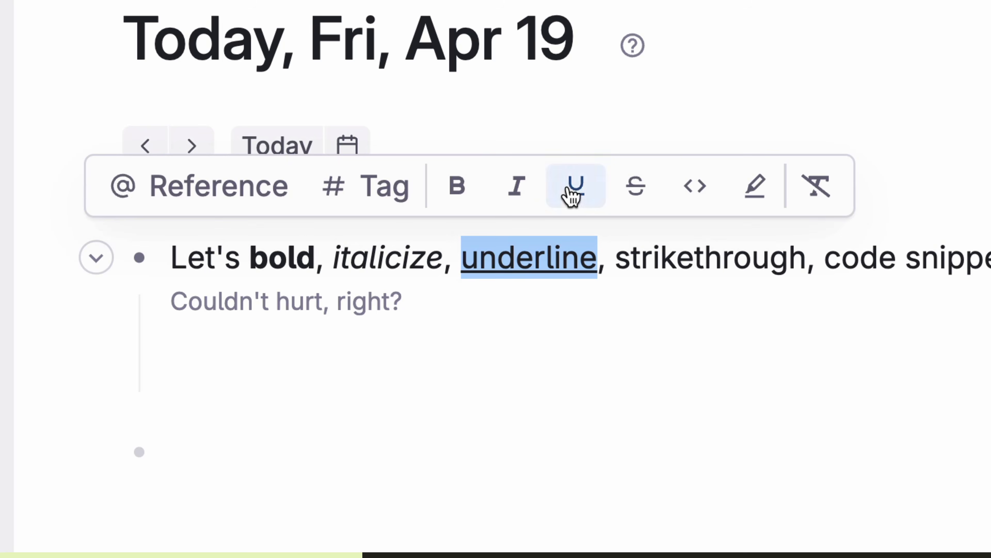
double_click(714, 258)
click(789, 185)
drag(825, 257, 917, 259)
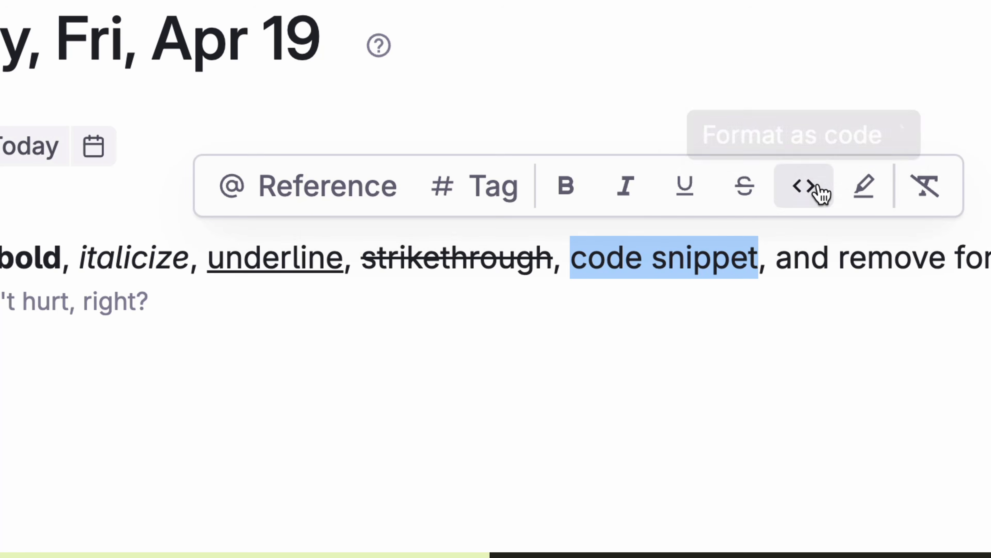
click(819, 187)
Step: Clear all formatting from the sentence and insert rocket, plant and alien emoji
drag(969, 230, 93, 221)
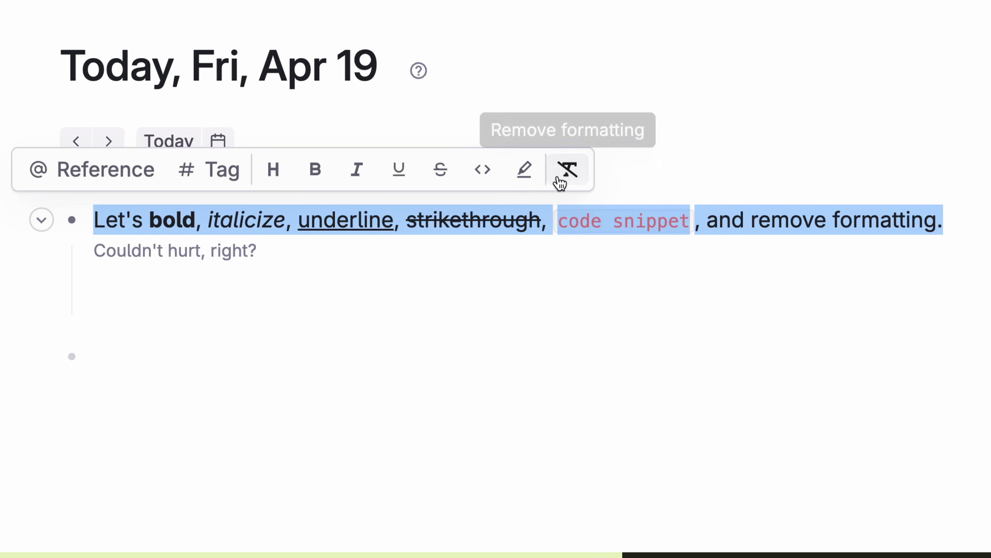
click(568, 169)
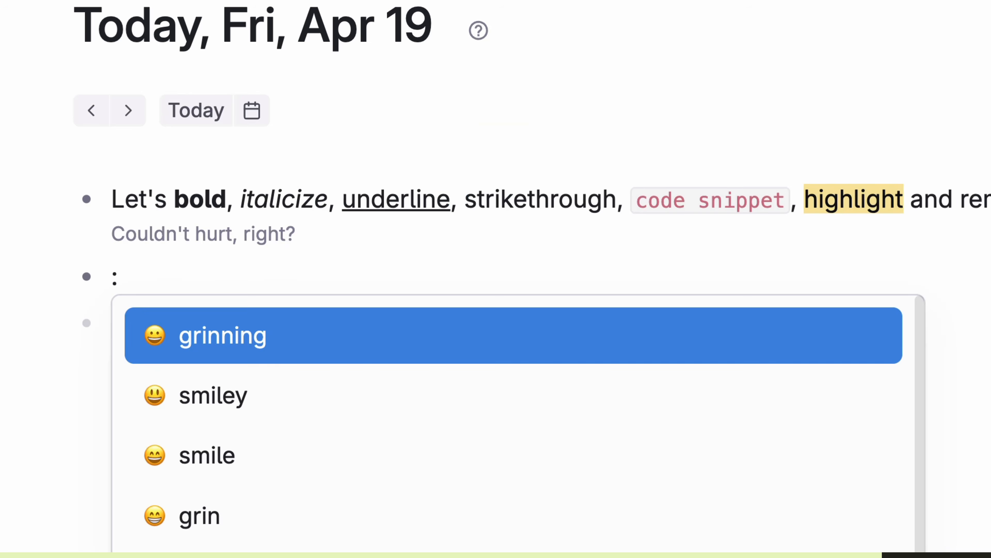
text(rocket)
key(Return)
text(:plant)
key(Return)
text(:alien)
key(Return)
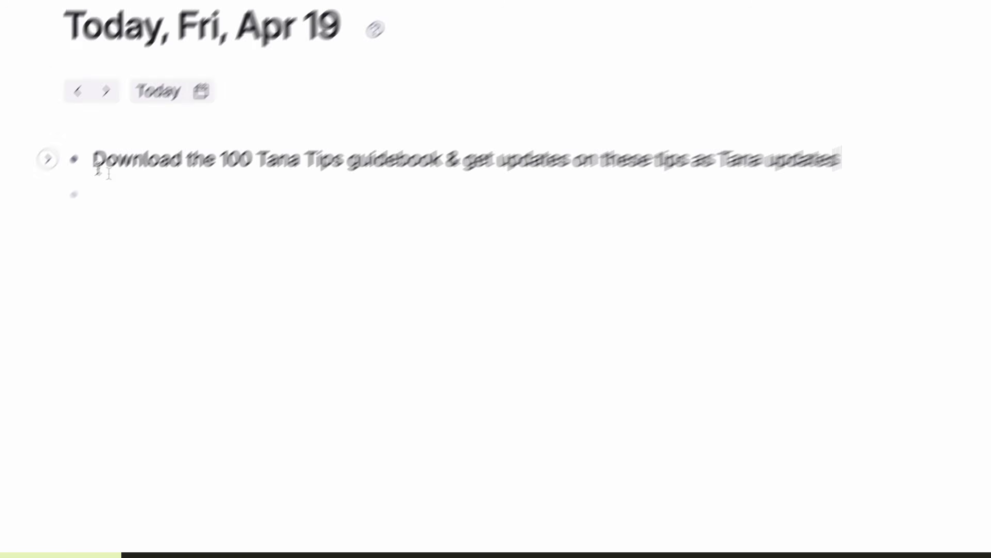
Step: Add a checkbox to the guidebook node and toggle it done and undone, including with Cmd+Enter
right_click(74, 159)
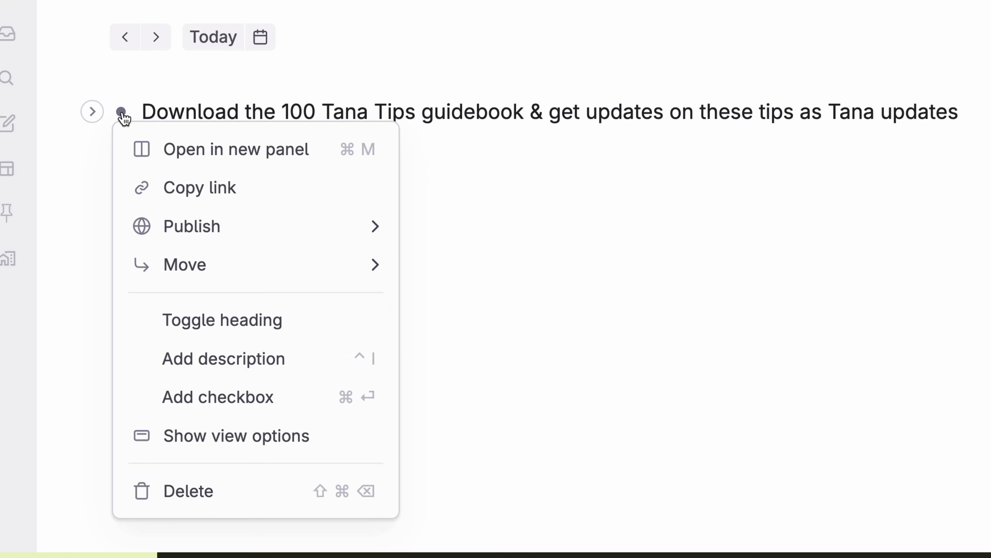
click(294, 410)
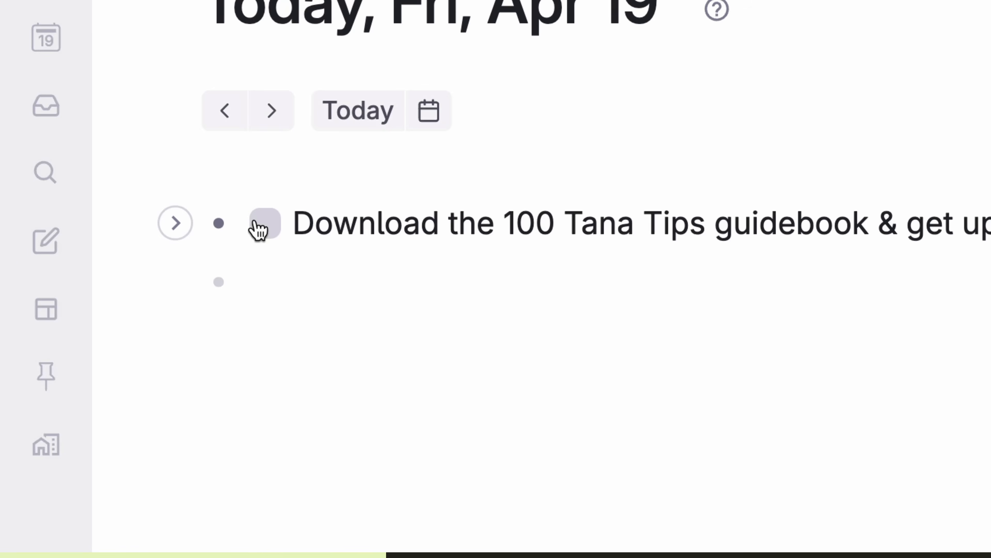
click(259, 224)
click(260, 225)
click(260, 225)
click(260, 225)
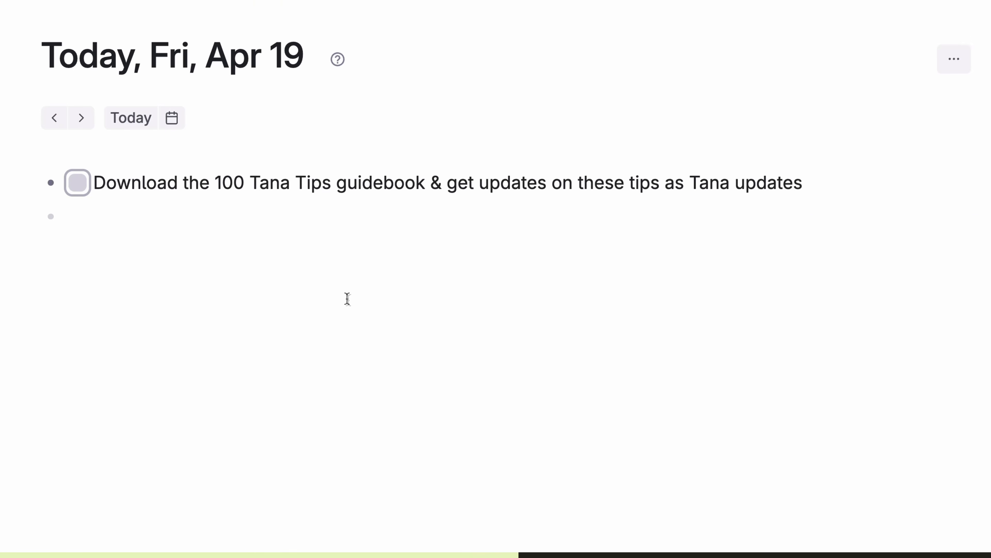
key(super+Return)
key(super+Return)
key(super+Return)
key(super+Return)
key(super+Return)
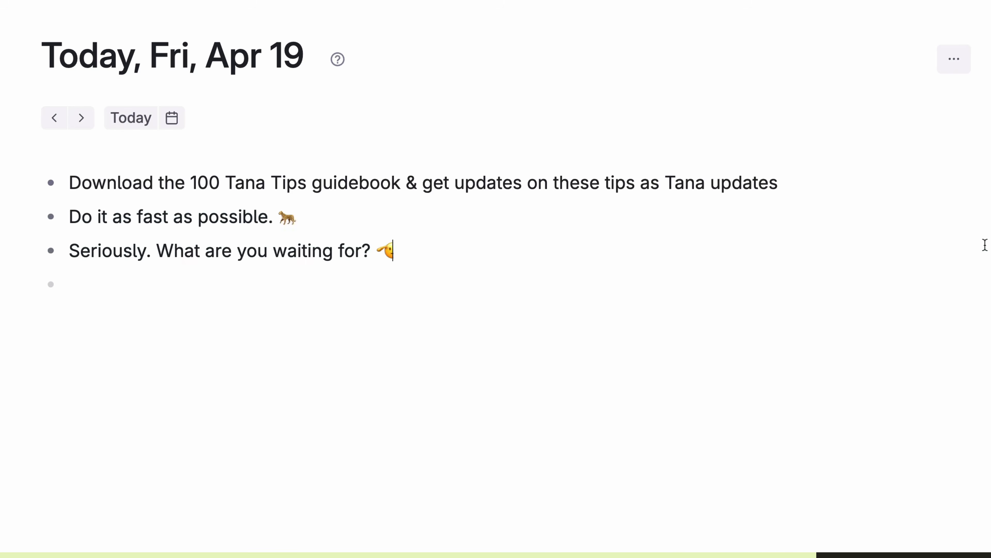
Step: Link the Beyond Passion article title by pasting its URL over the selected title text
drag(987, 244, 747, 135)
key(super+Return)
key(super+Return)
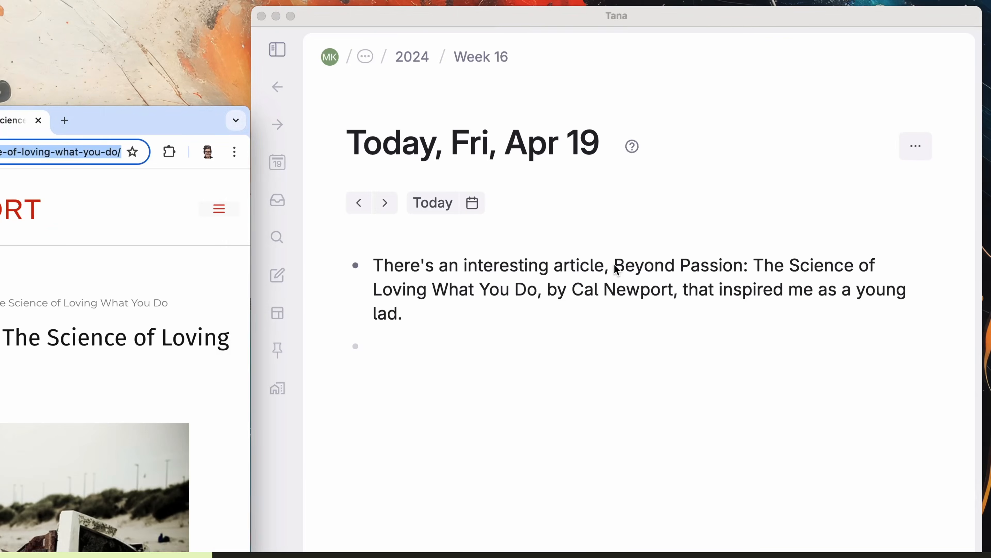
drag(979, 287, 892, 323)
key(super+v)
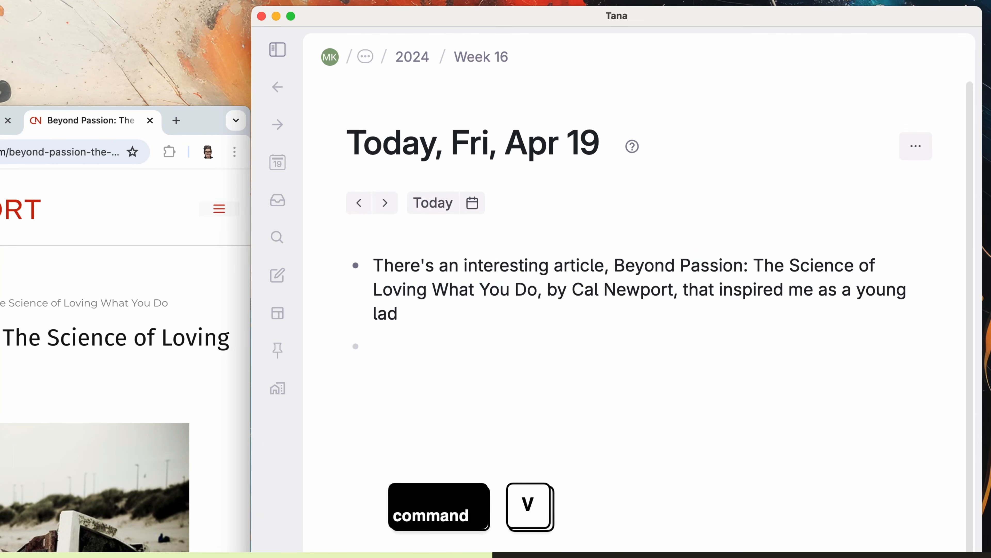
Step: Paste the article's web address into a node and drag in the video file as a new node
text(:)
text(https://calnewport.com/beyond-passion-the-science-of-loving-what-you-do/)
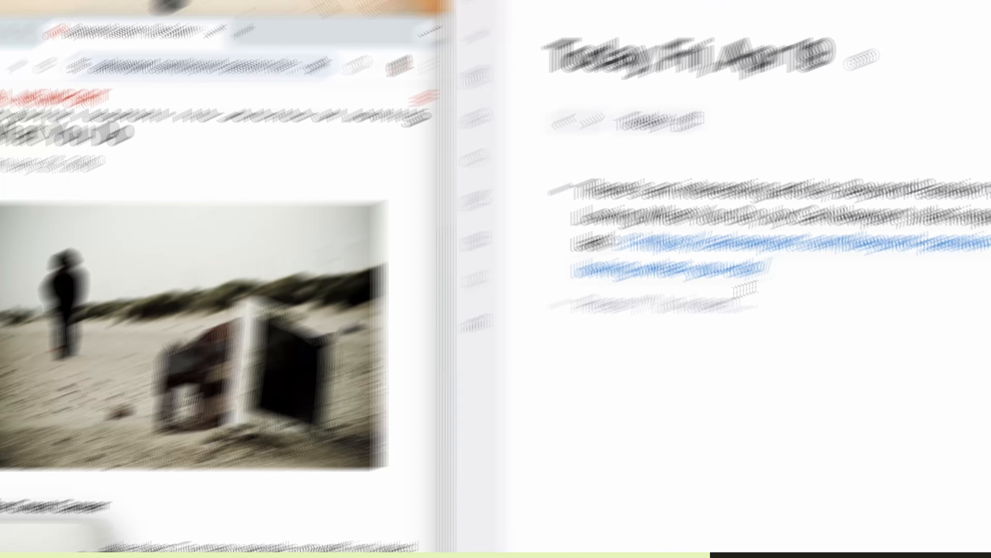
drag(280, 441, 547, 287)
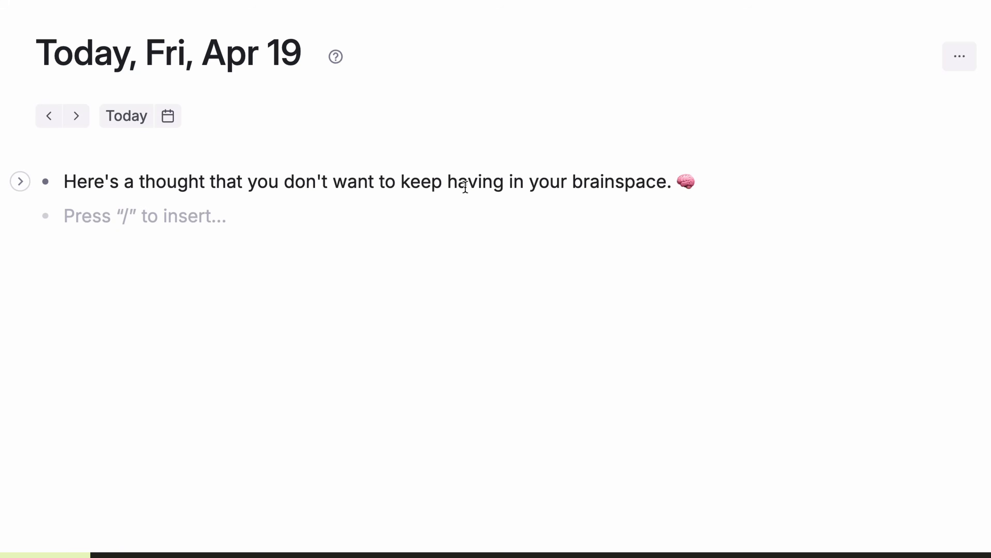
Step: Delete a single node, then a node with its two children, and undo that deletion
key(Escape)
key(Escape)
key(Escape)
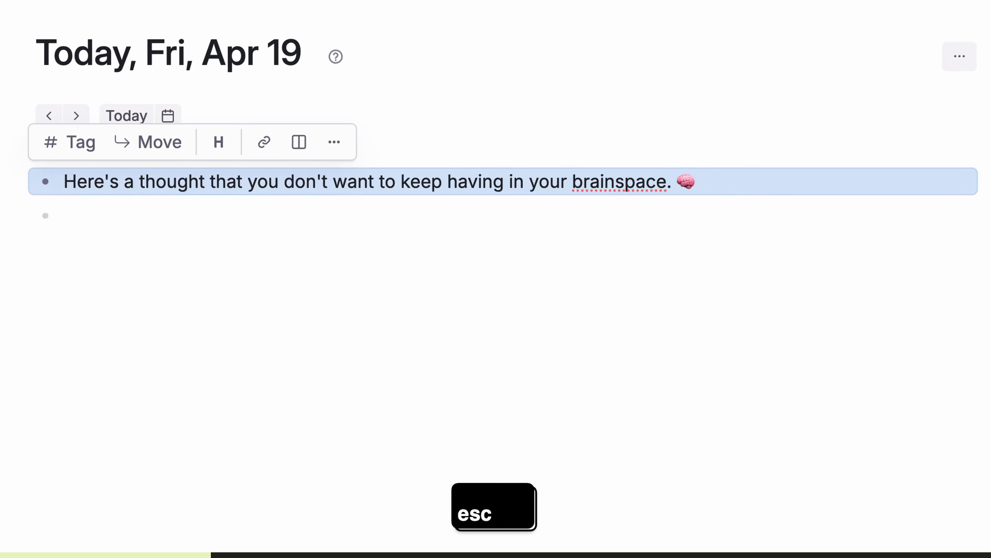
key(BackSpace)
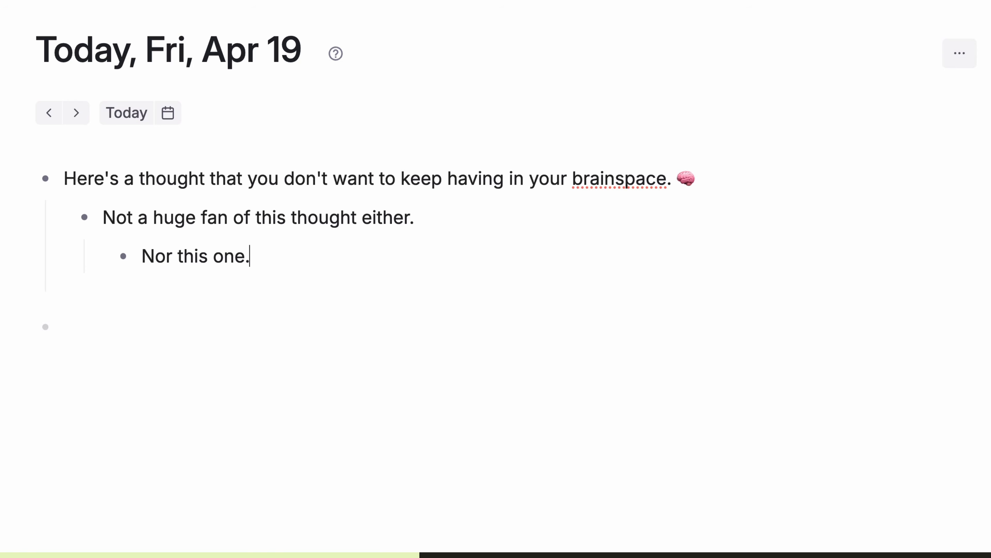
drag(987, 303, 320, 169)
key(BackSpace)
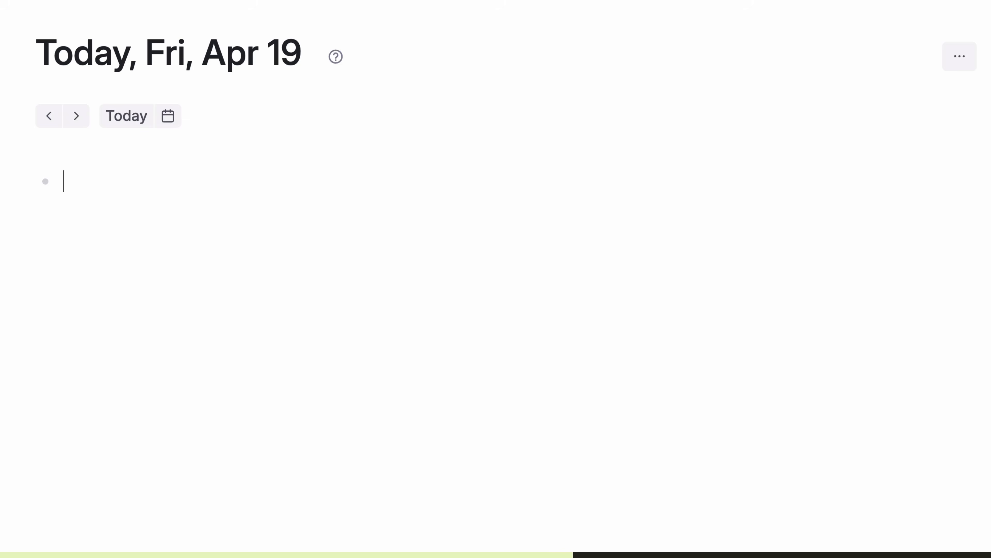
key(super+z)
Step: Delete the thought node with Cmd+Shift+Delete and the three-node outline, then undo to restore them
click(351, 183)
key(super+shift+BackSpace)
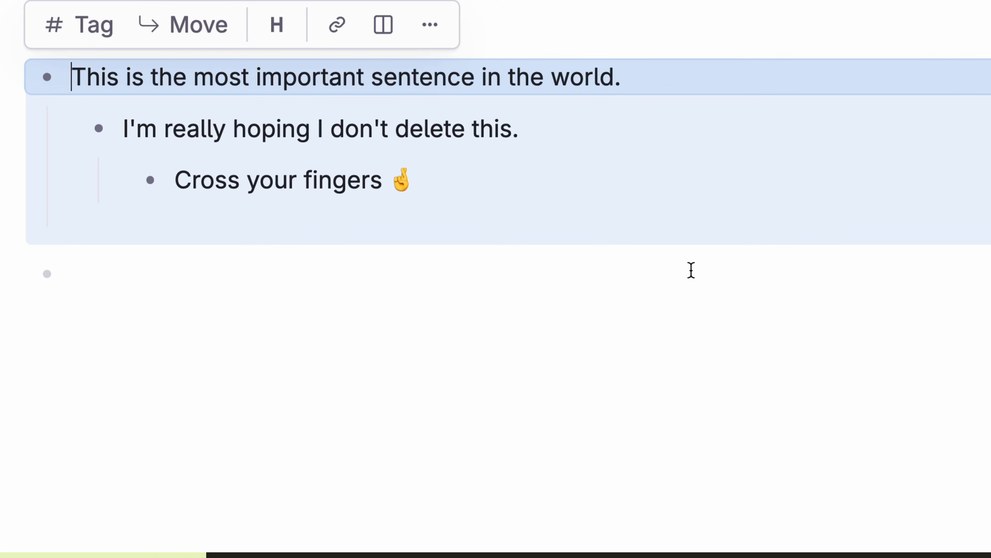
key(BackSpace)
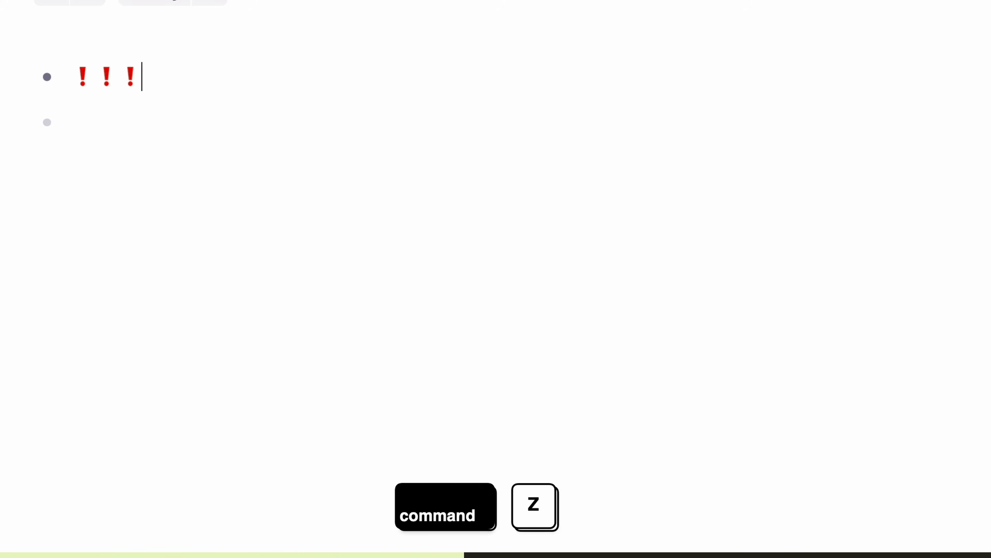
key(super+z)
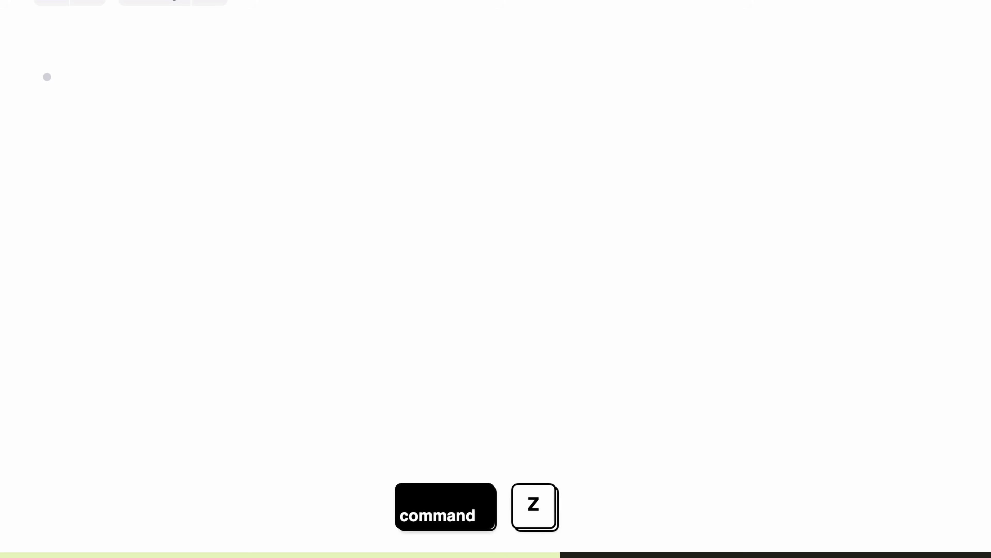
key(super+z)
Step: Insert the relieved emoji, then collapse and re-expand the sabbaticals node's children
text(:relie)
key(Return)
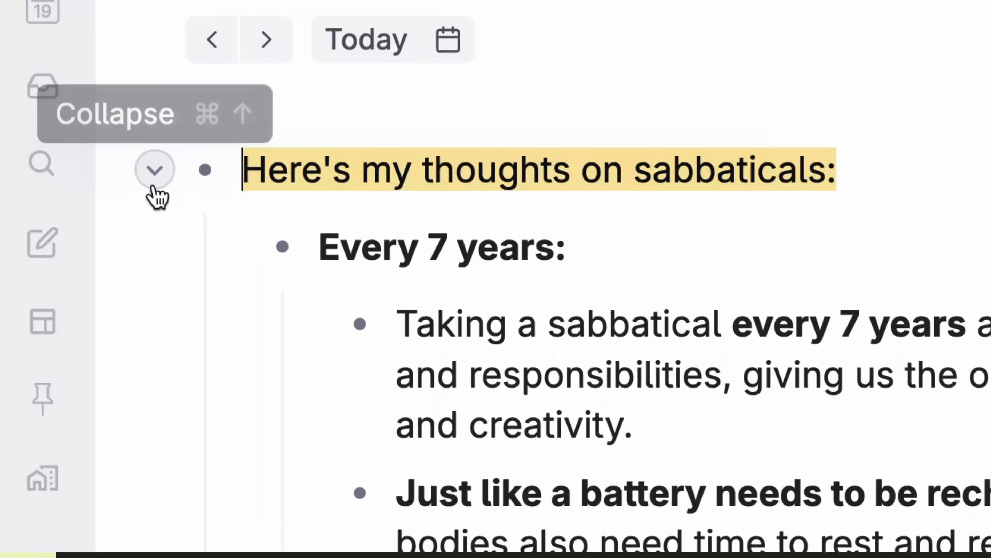
click(153, 186)
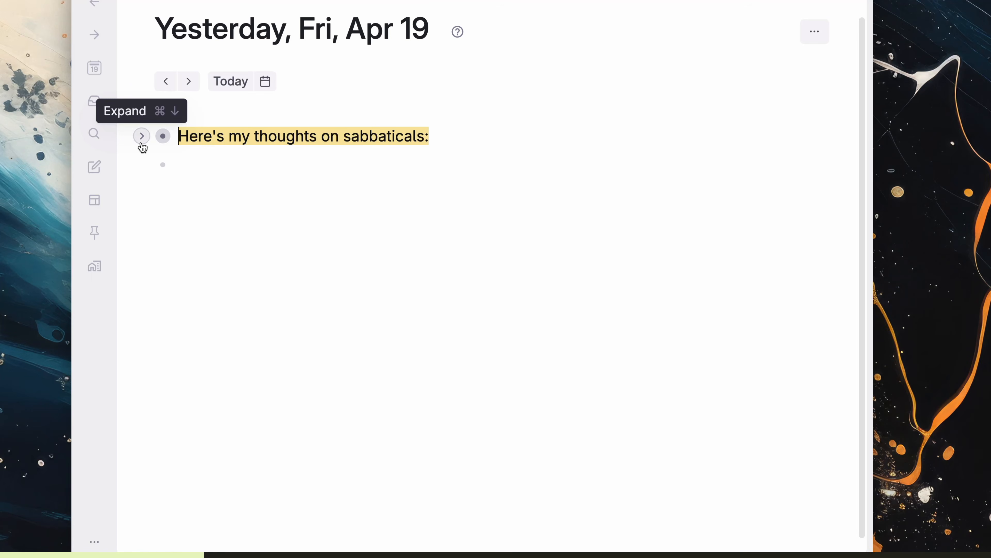
click(141, 138)
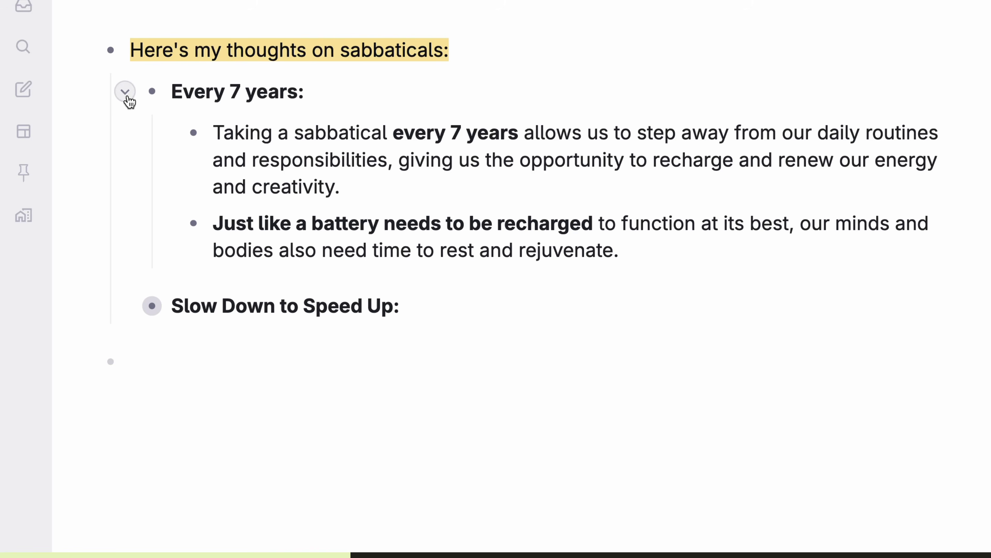
Step: Collapse 'Every 7 years', toggle 'Here's my thoughts on sabbaticals:', and type the new child's text
click(127, 98)
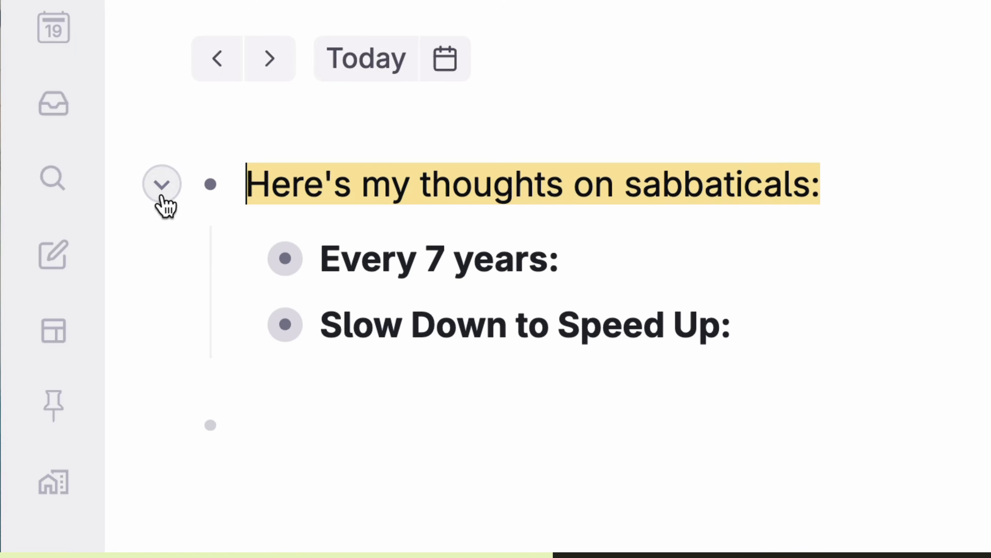
click(134, 174)
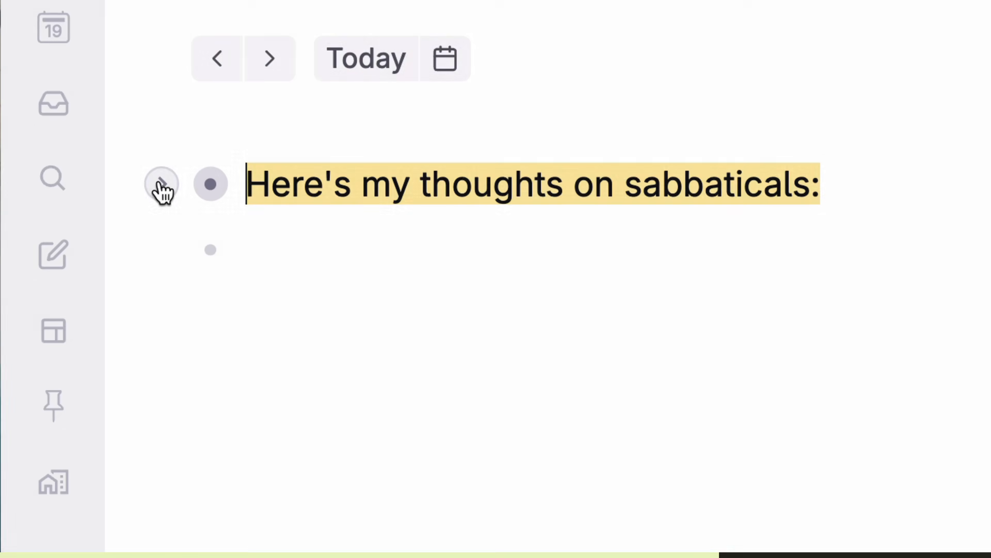
click(159, 186)
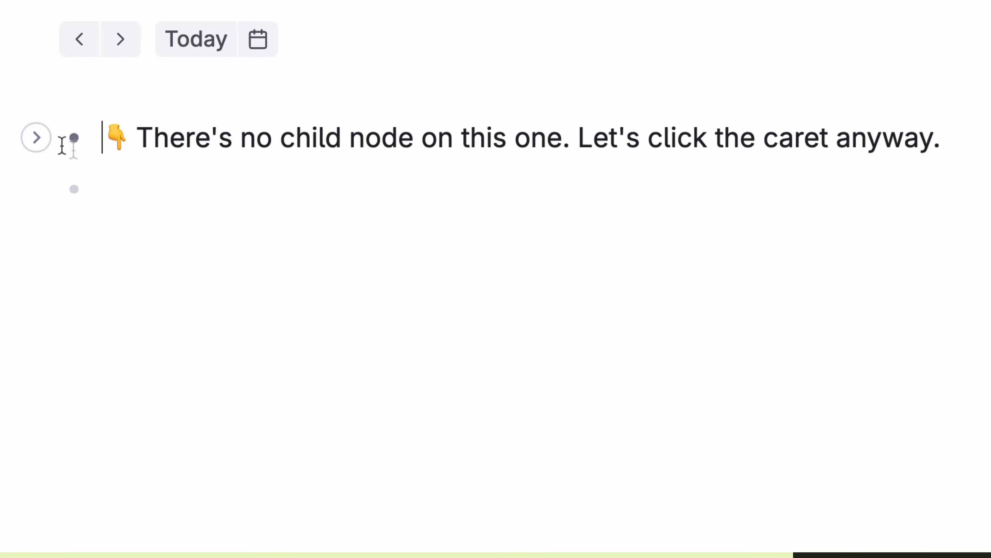
text(Here's a new node that we can hide!)
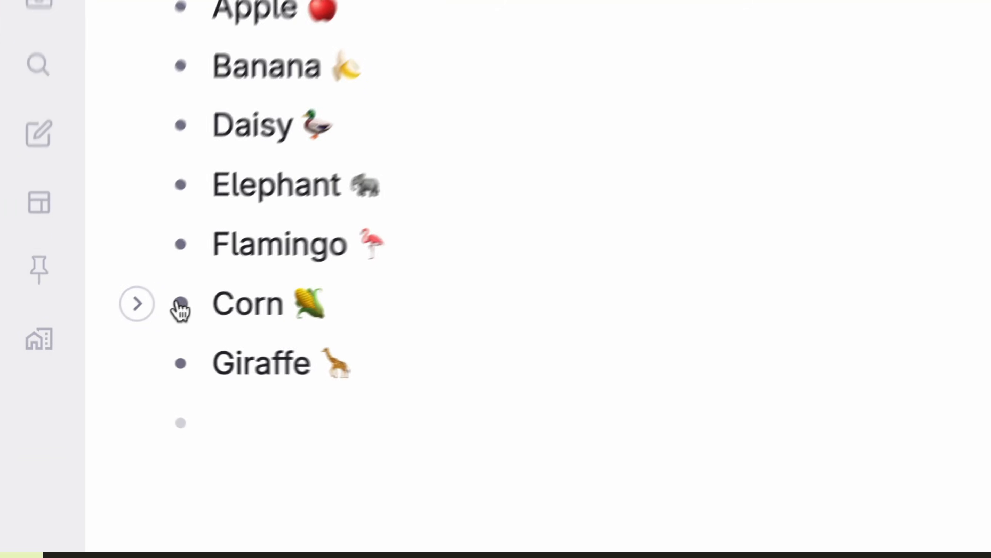
Step: Move Corn between Daisy and Elephant, then drag Giraffe through Daisy under 'Wild and Untamable:'
drag(183, 308, 194, 99)
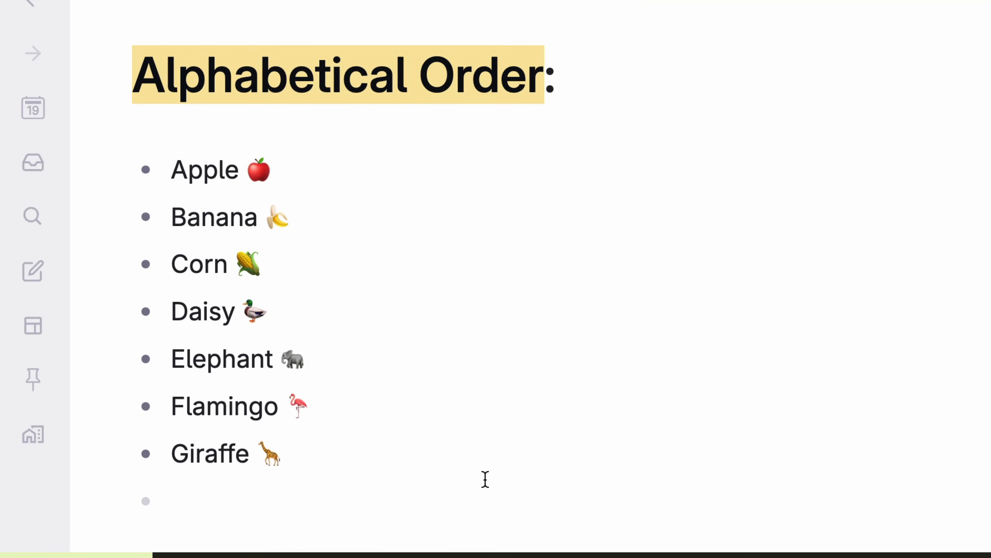
drag(80, 191, 156, 383)
drag(976, 189, 124, 354)
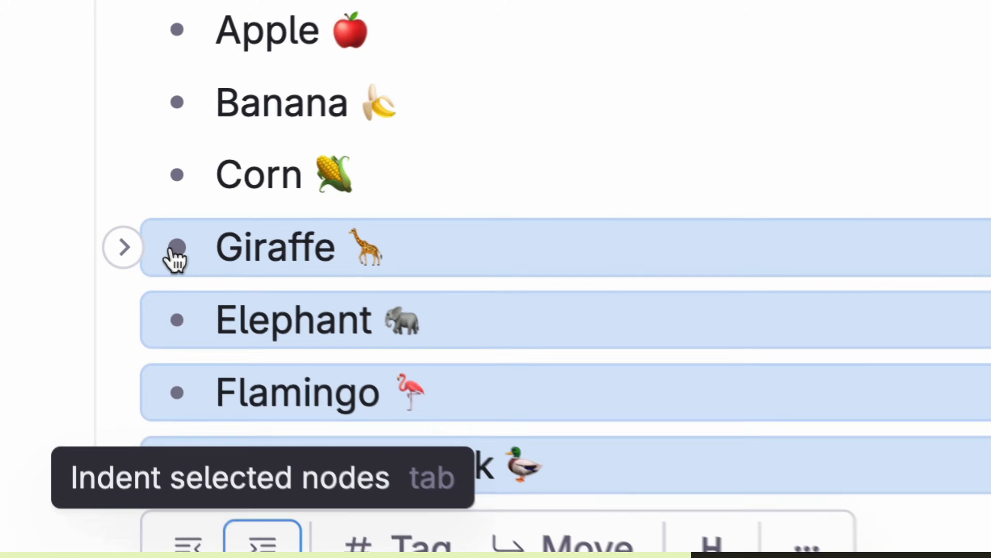
drag(89, 201, 96, 210)
drag(190, 256, 231, 367)
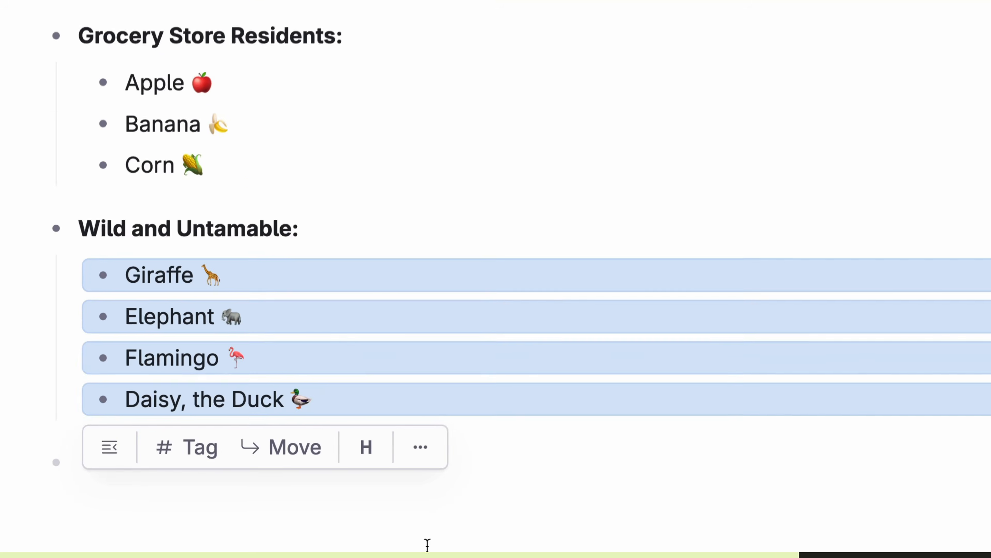
click(886, 47)
Step: Drag Apple, Banana and Corn together under 'Grocery Store Residents:'
drag(519, 179, 217, 244)
drag(110, 166, 115, 171)
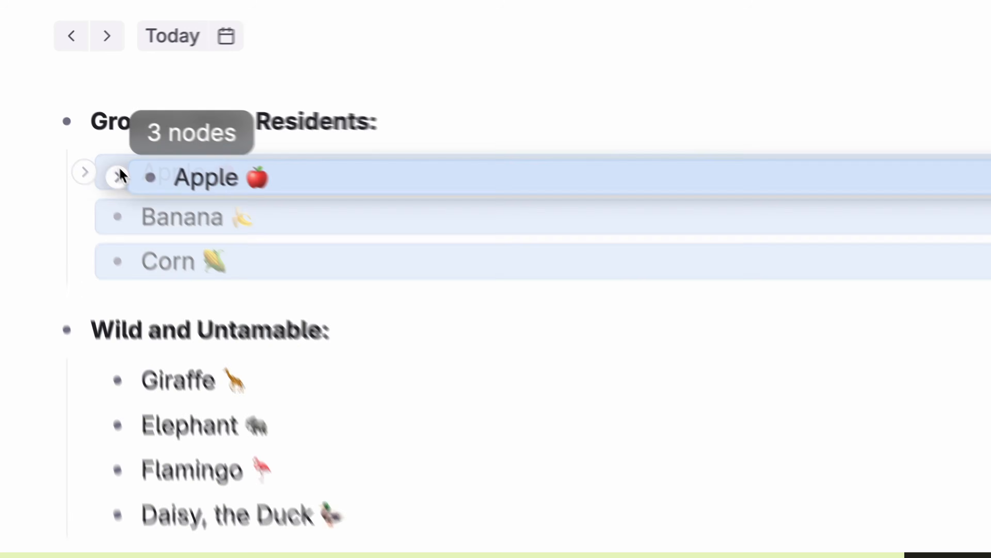
drag(205, 253, 206, 254)
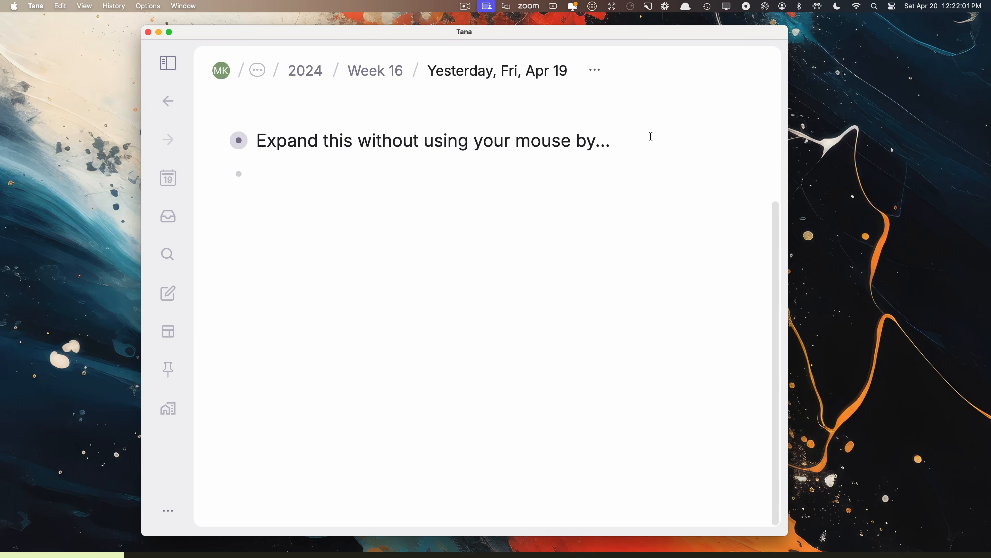
Step: Expand the example nodes one level at a time with Cmd+Down and collapse with Cmd+Up
key(super+Down)
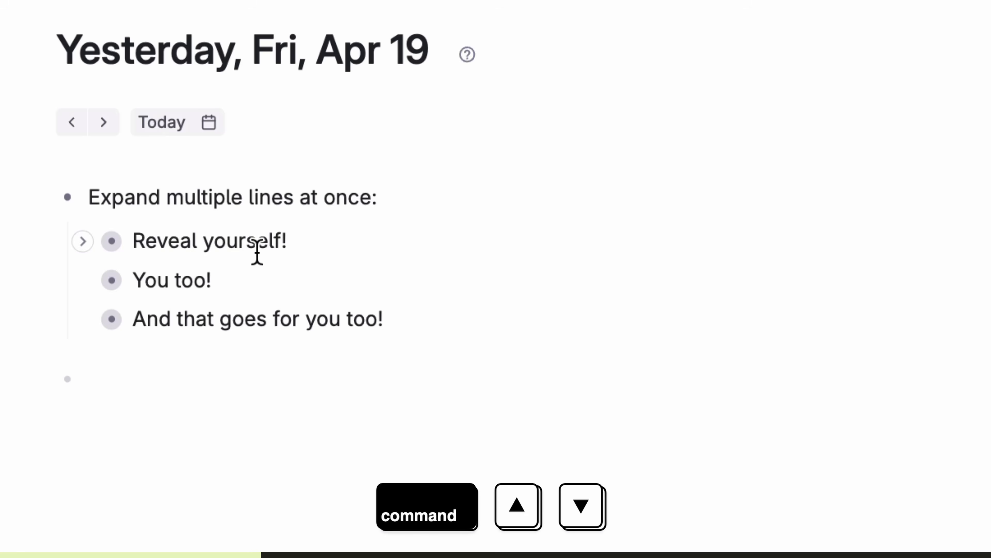
drag(257, 252, 933, 239)
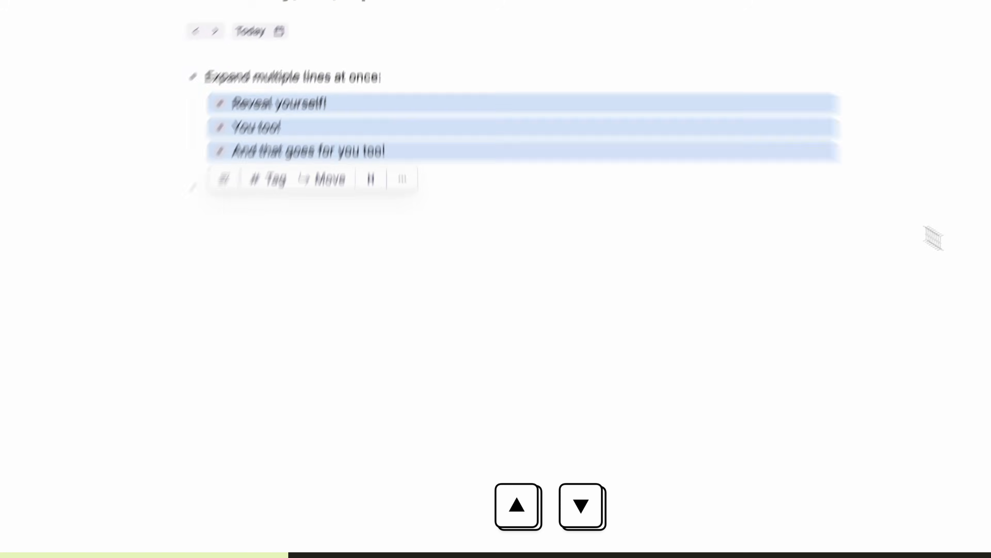
key(super+Down)
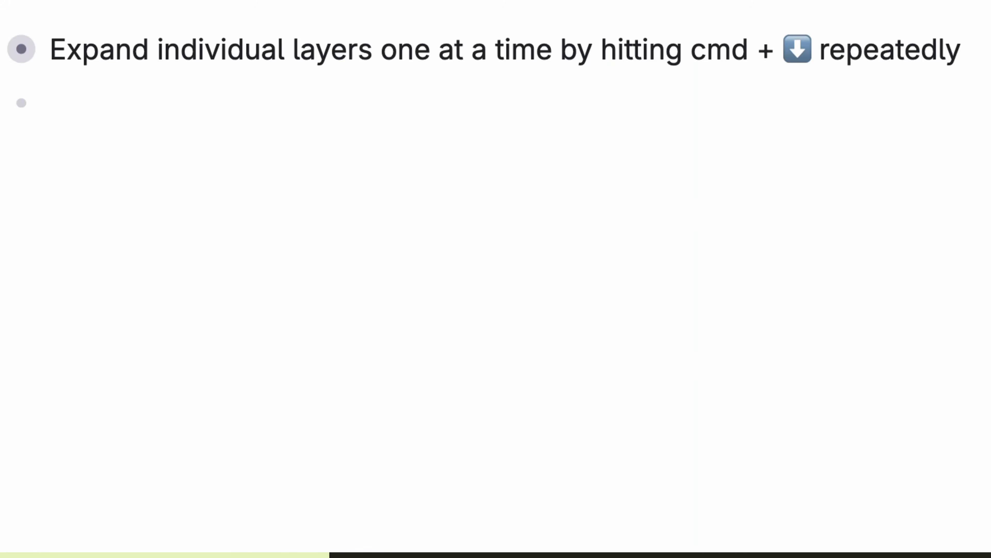
key(super+Down)
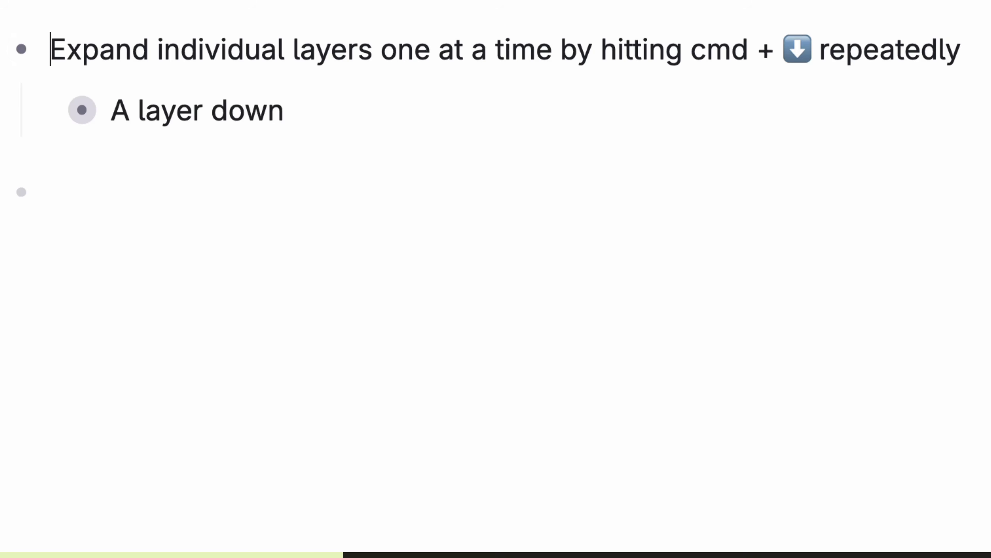
key(super+Down)
key(super+Down)
key(super+Down)
key(super+Down)
key(super+Down)
key(super+Down)
key(super+Up)
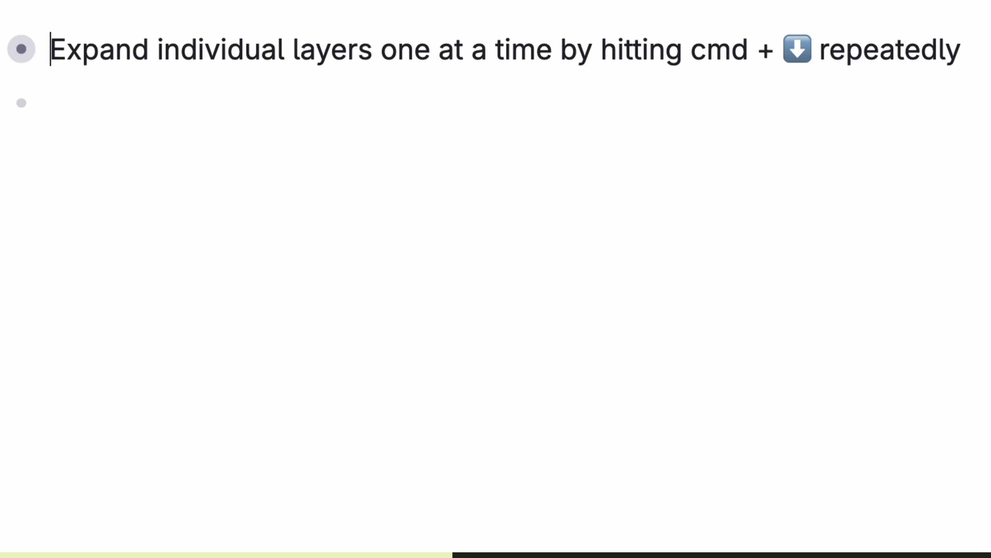
key(super+Down)
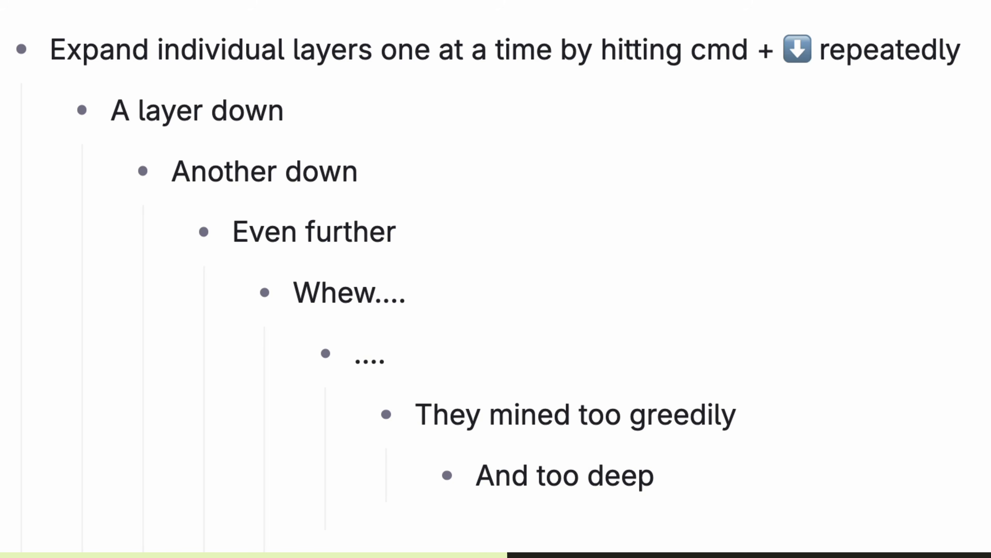
Step: Collapse and fully expand the whole nested tree with Ctrl+Cmd+Up and Ctrl+Cmd+Down
key(ctrl+super+Up)
key(ctrl+super+Down)
key(ctrl+super+Up)
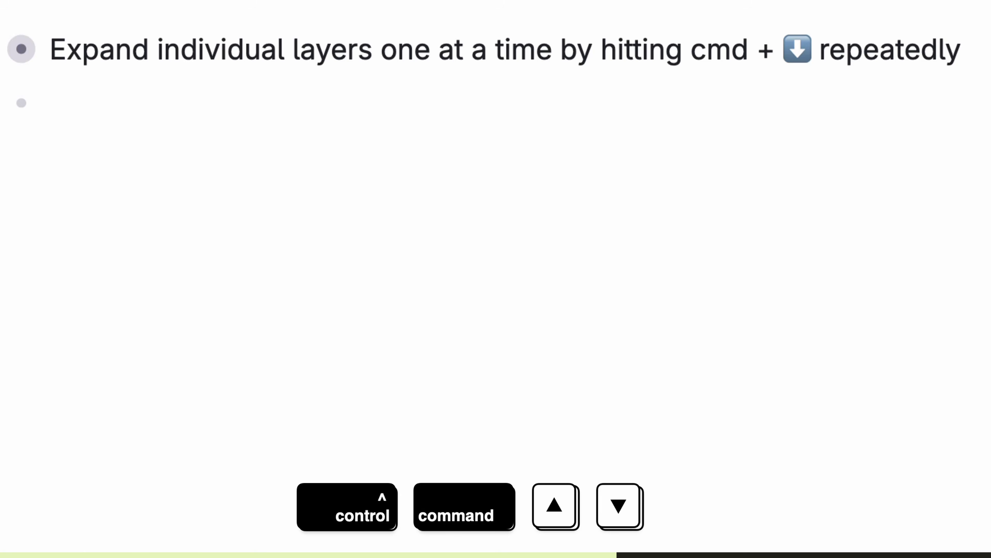
key(ctrl+super+Down)
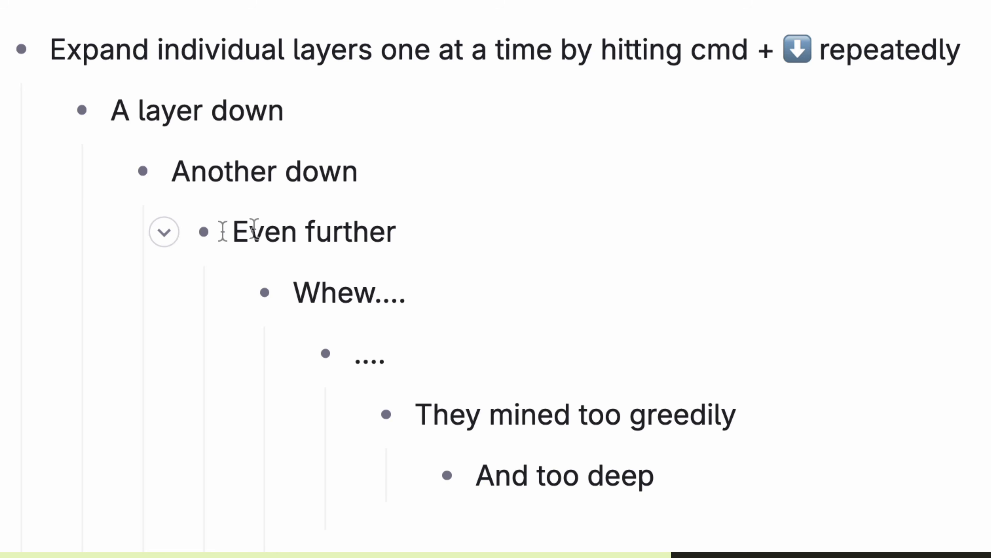
Step: Collapse and re-expand the Even further, They mined too greedily and Another down branches via guide lines
click(146, 242)
click(146, 242)
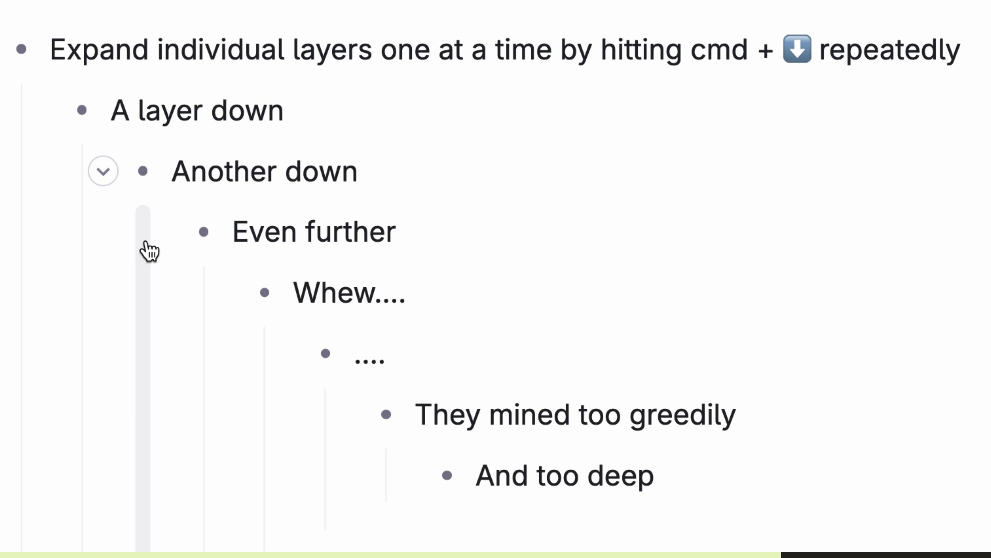
click(327, 412)
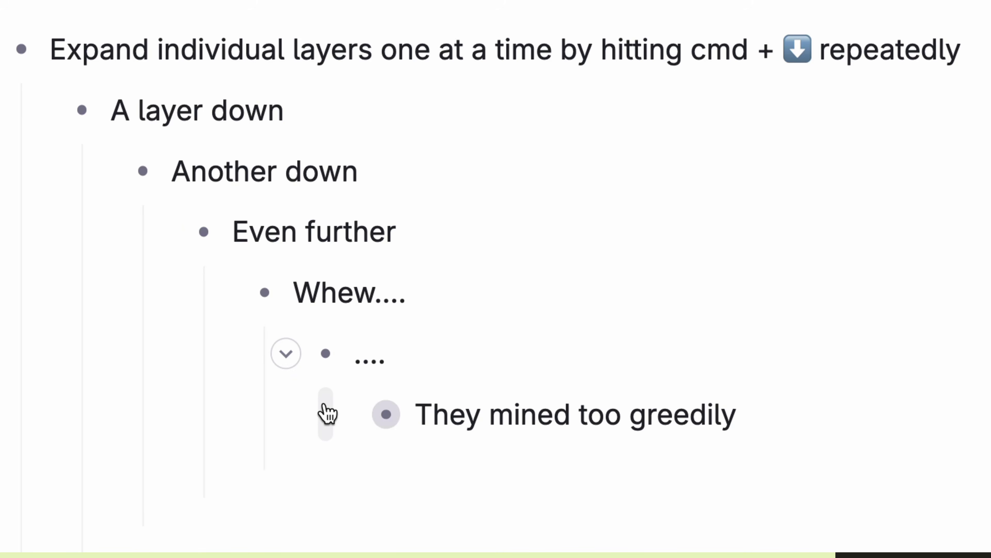
click(328, 412)
click(77, 187)
click(77, 188)
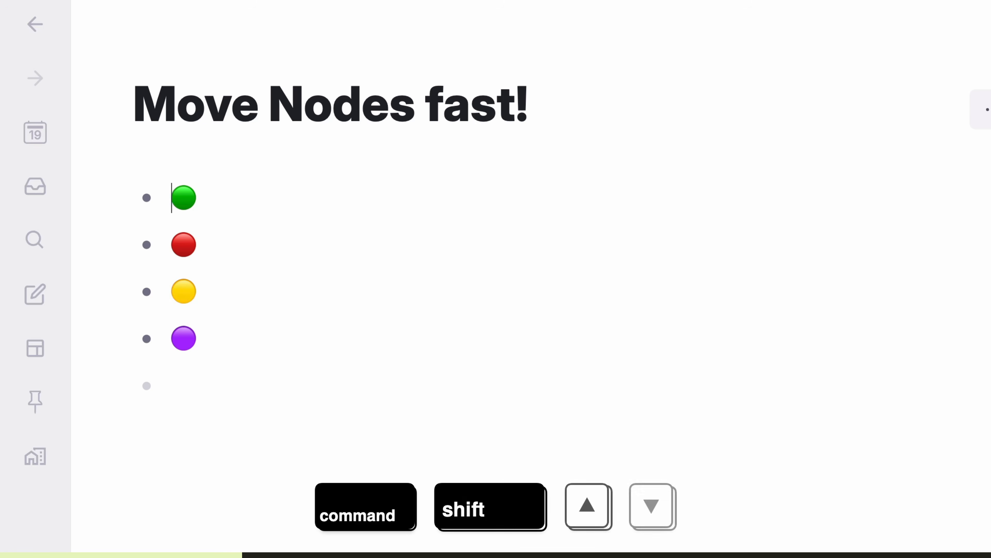
Step: Reorder the circles with Cmd+Shift+Up/Down into red, yellow, purple, then green last
key(shift+super+Down)
key(shift+super+Down)
key(shift+super+Down)
key(Up)
key(shift+super+Up)
key(shift+super+Up)
key(shift+super+Down)
key(shift+super+Down)
key(Up)
key(shift+super+Up)
key(shift+super+Down)
key(shift+super+Down)
key(shift+super+Up)
key(Down)
key(shift+super+Down)
key(shift+super+Up)
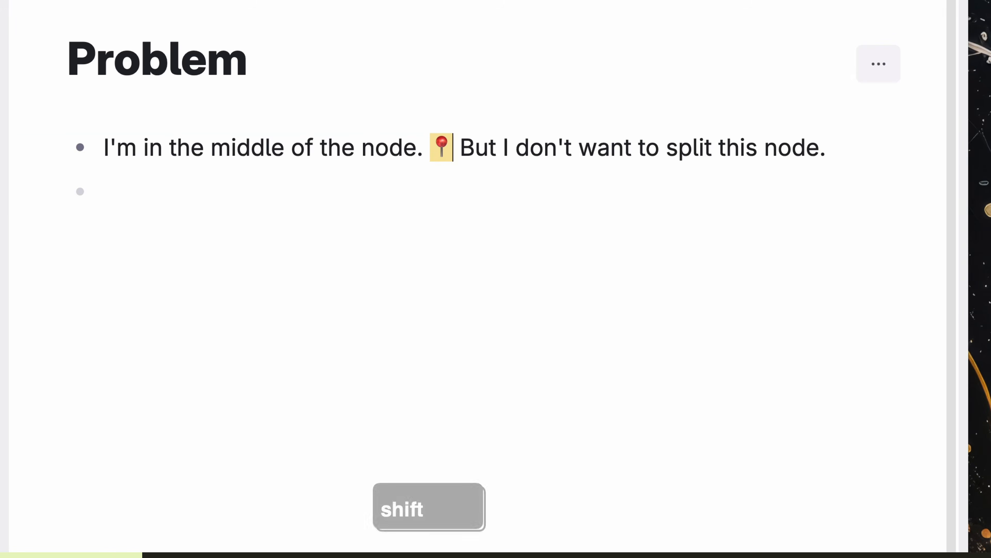
Step: Create a 'Down below!' node under the unsplit pin line, then insert an empty node above the first
key(shift+Return)
key(shift+Return)
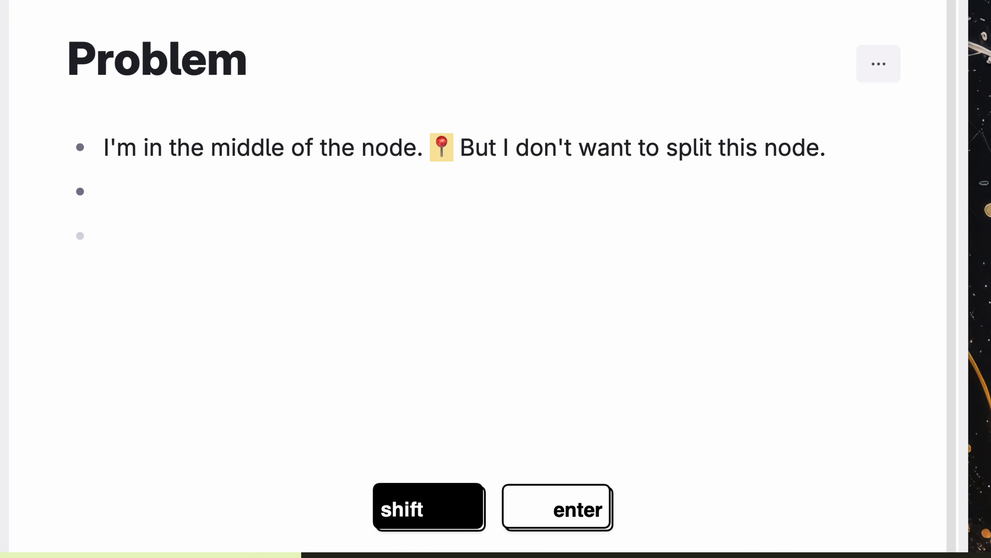
text(Down below!)
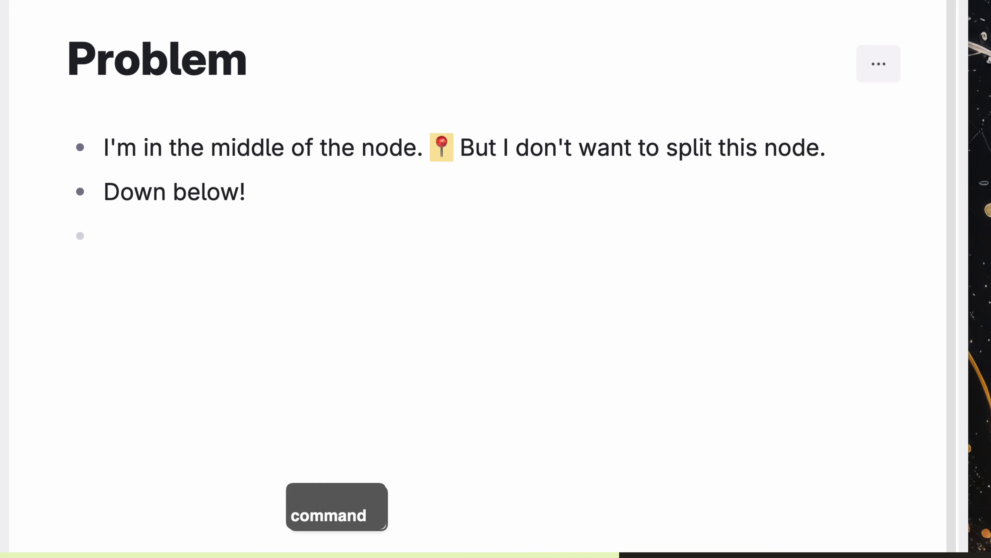
key(super+shift+Return)
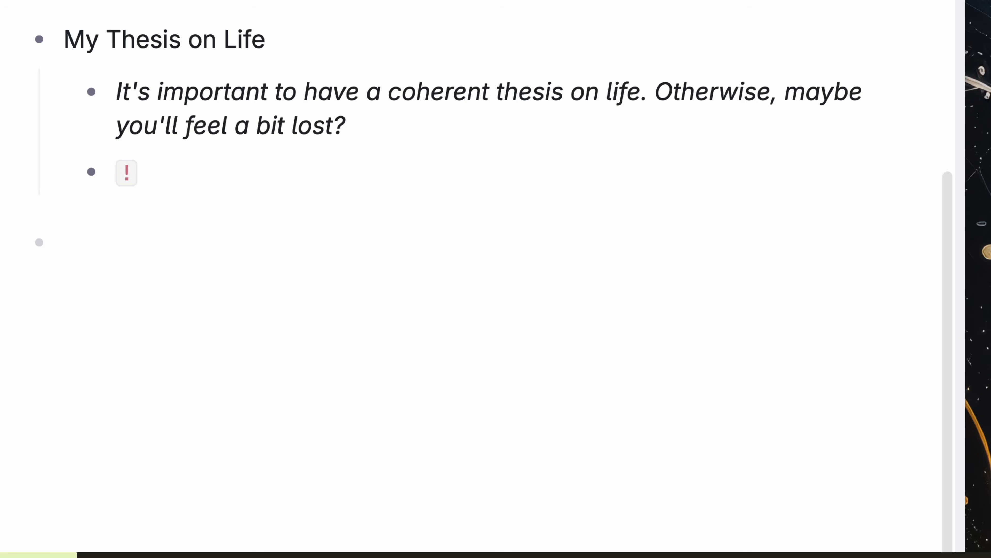
Step: Enter '!Life Thes' in the My Thesis on Life outline
text(!)
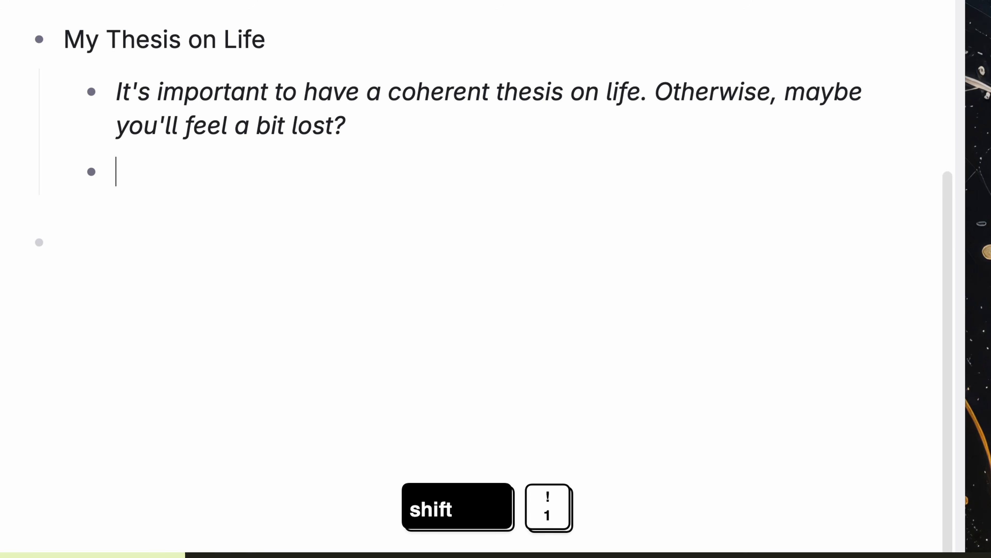
text(Life Thes)
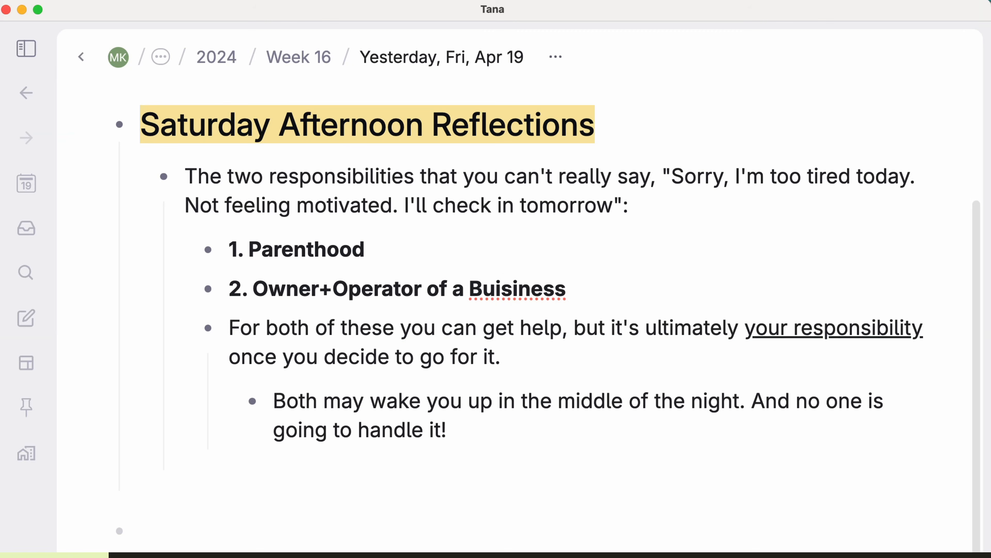
Step: Describe the Saturday Afternoon Reflections heading as 'On Parenthood and Entrepreneurship', also shown via the bullet's Add description
key(ctrl+i)
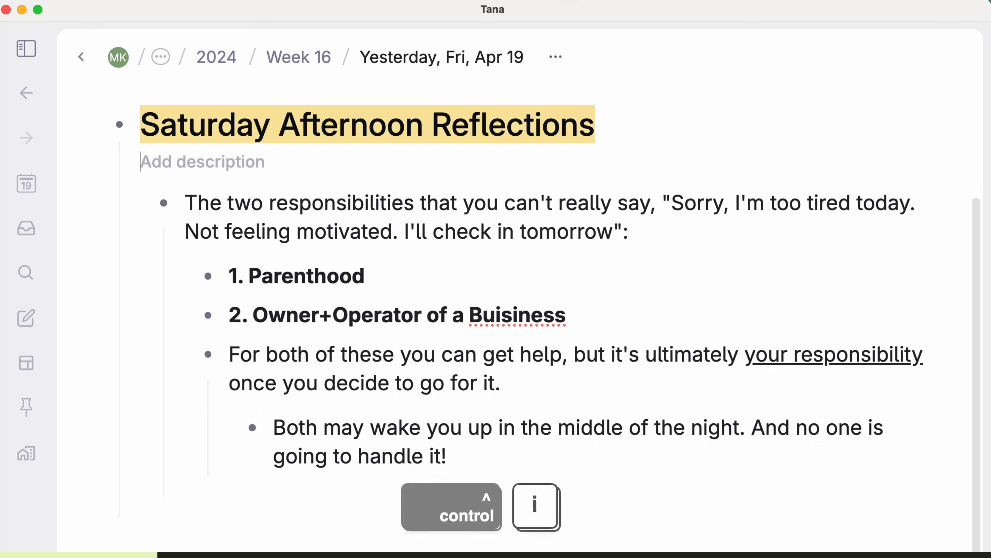
text(On Parenth)
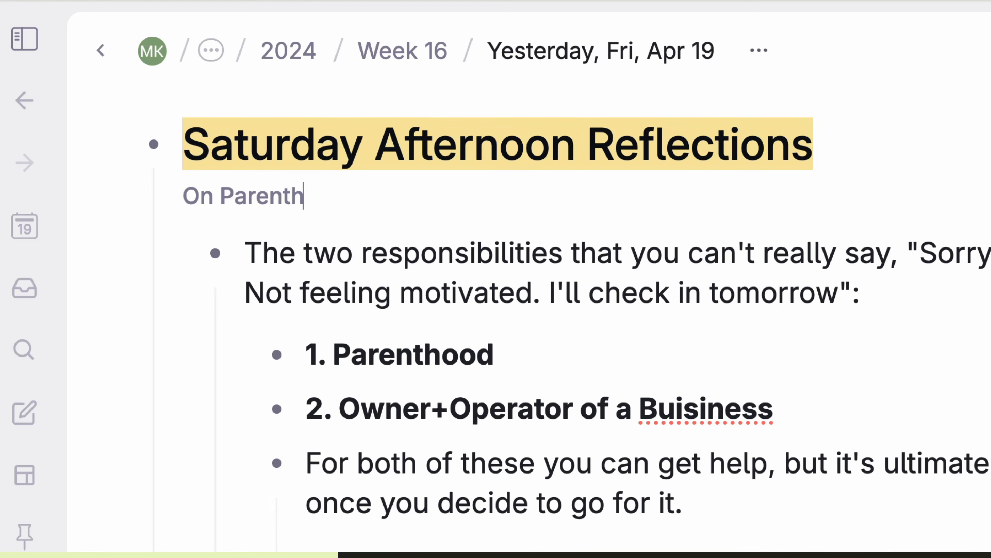
text(ood and Entrepreneurs)
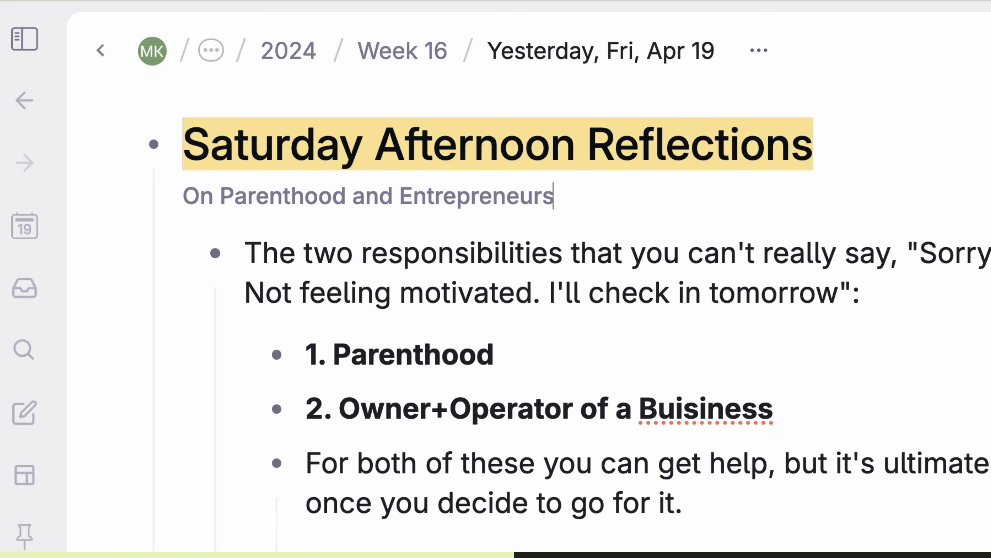
text(hip)
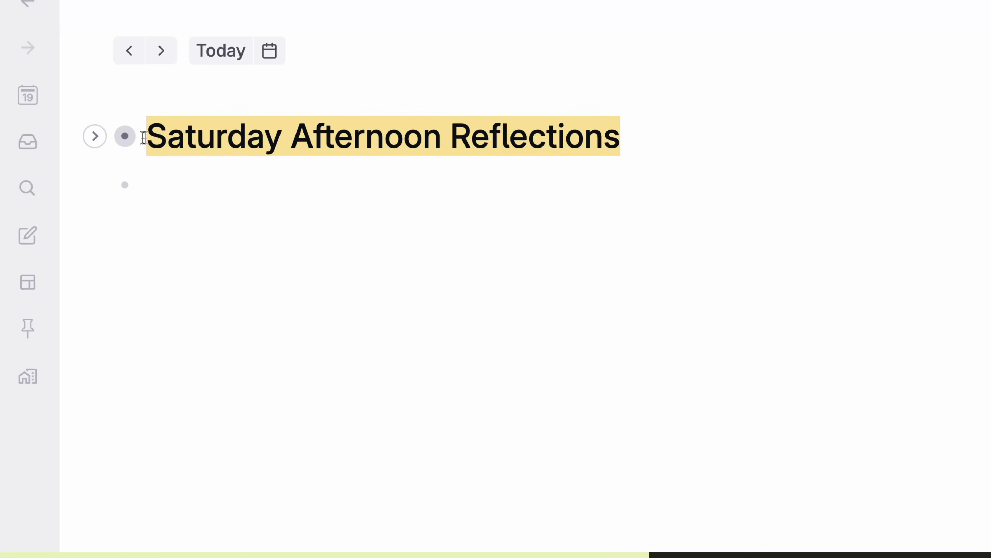
right_click(126, 136)
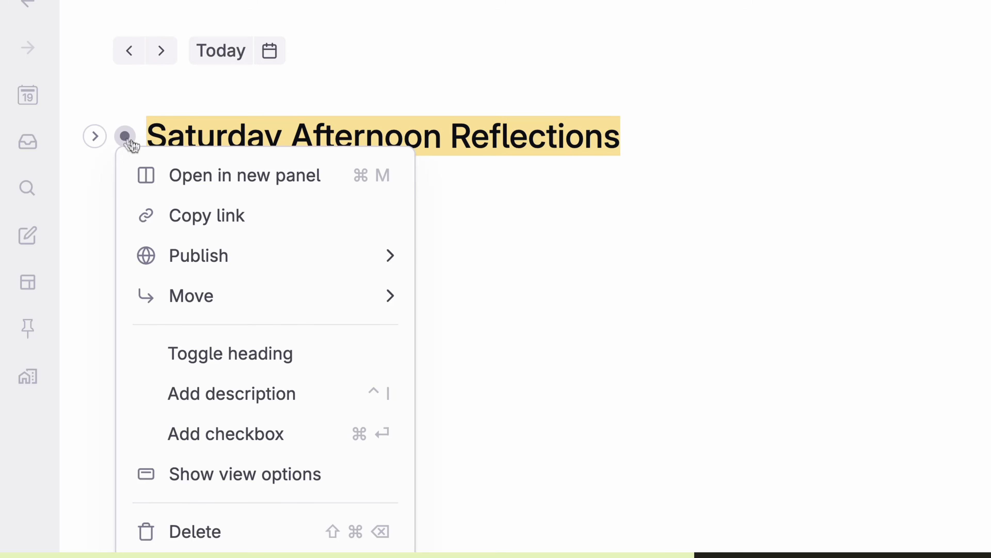
click(279, 402)
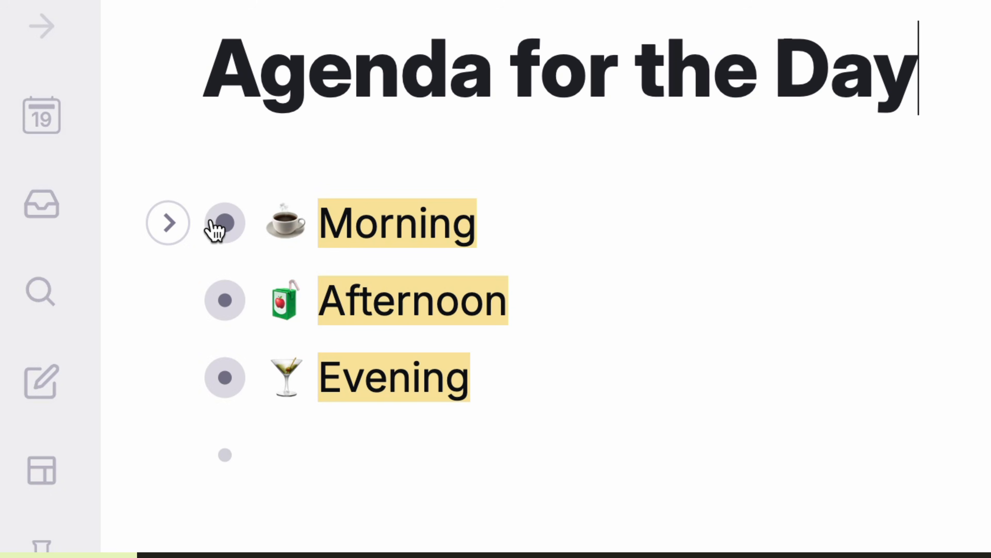
Step: Zoom into the Morning node from its bullet so it opens as its own page
click(212, 225)
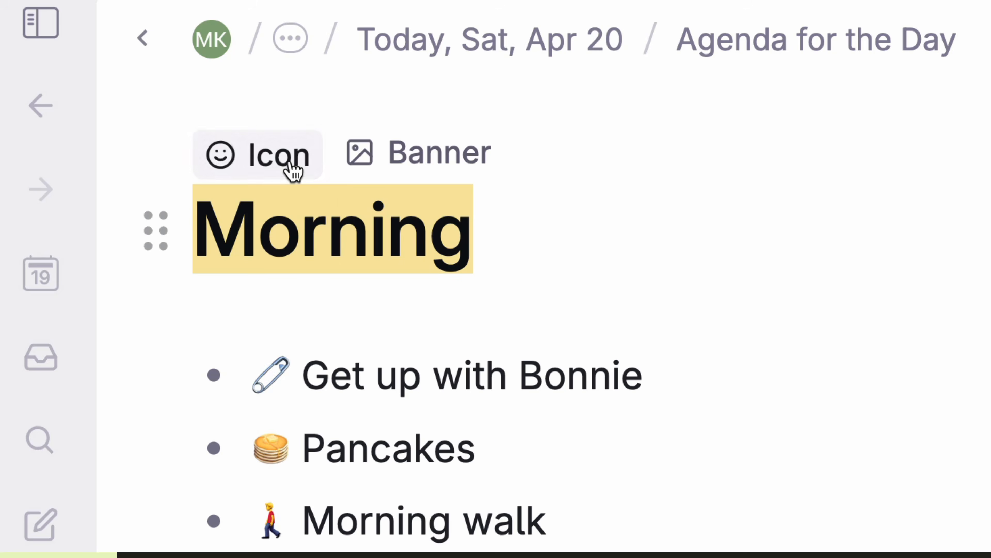
Step: Give the Morning page a coffee cup icon and upload Coffee Mornings.gif as its banner
click(279, 158)
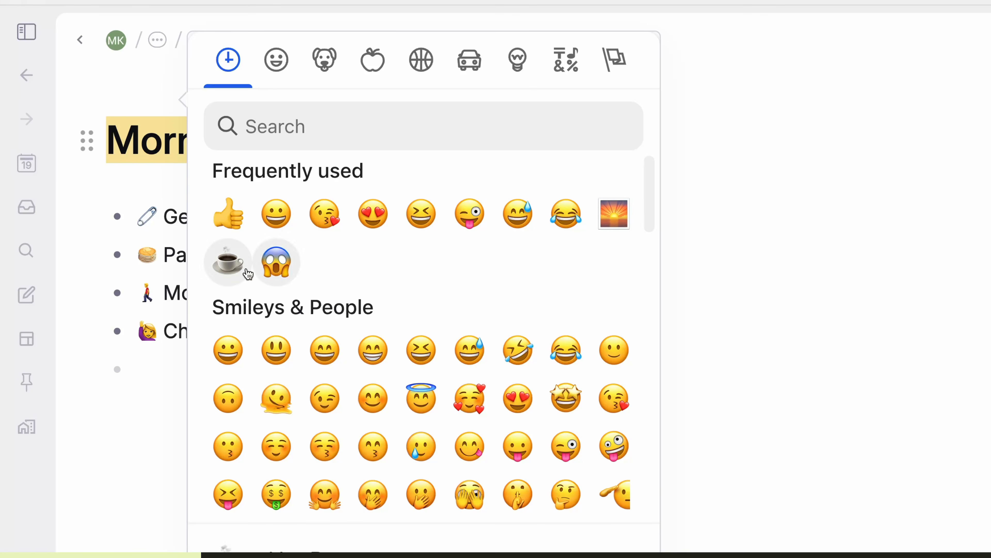
click(244, 270)
click(234, 171)
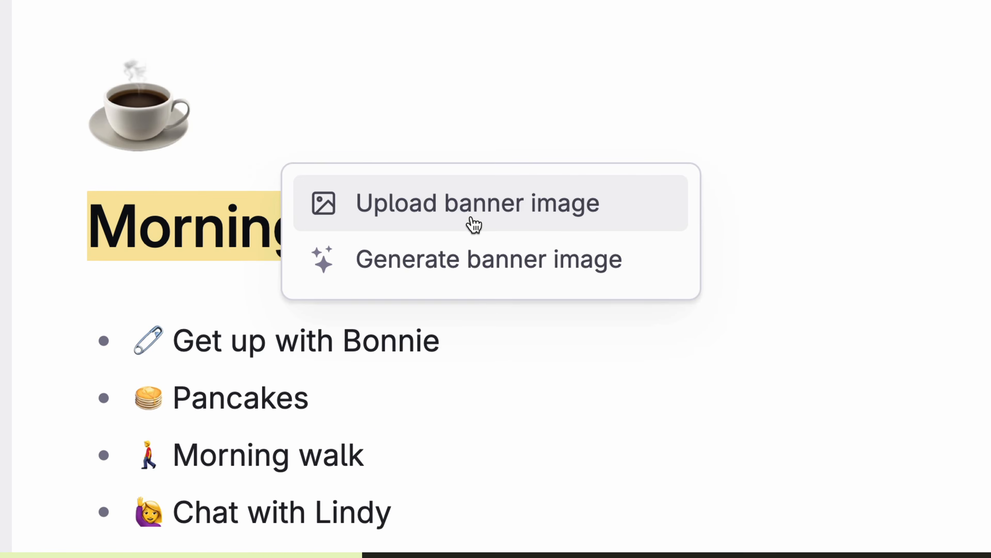
click(366, 209)
click(422, 285)
double_click(359, 263)
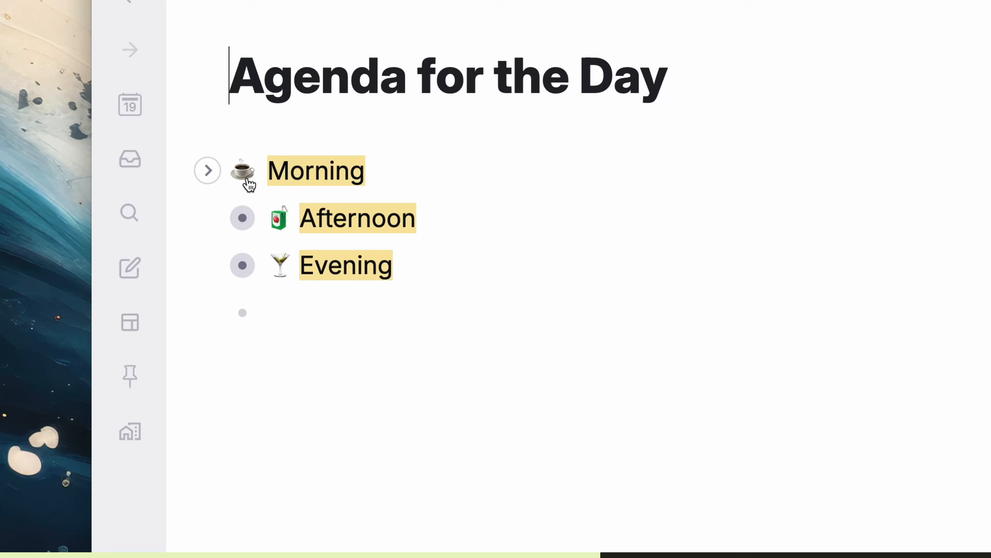
mouse_move(248, 183)
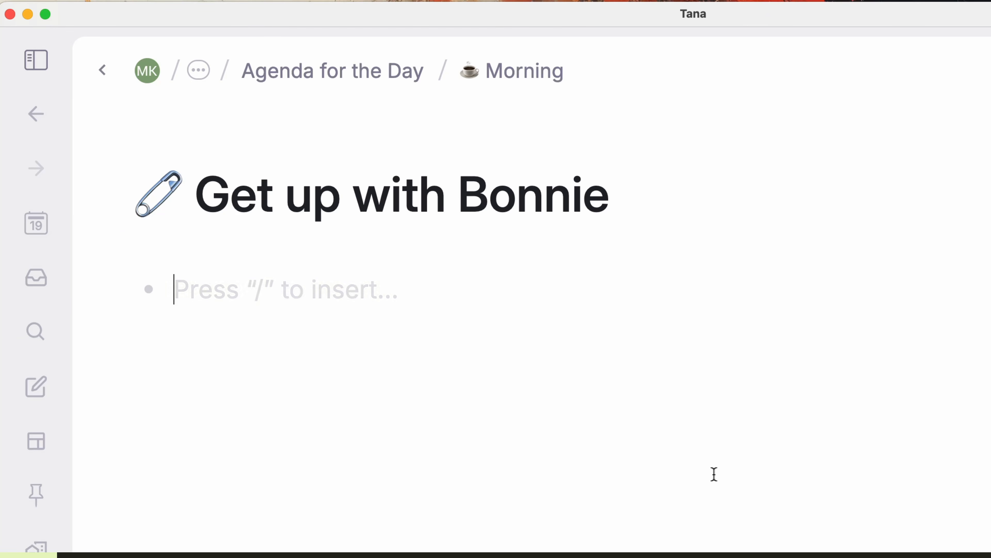
click(104, 80)
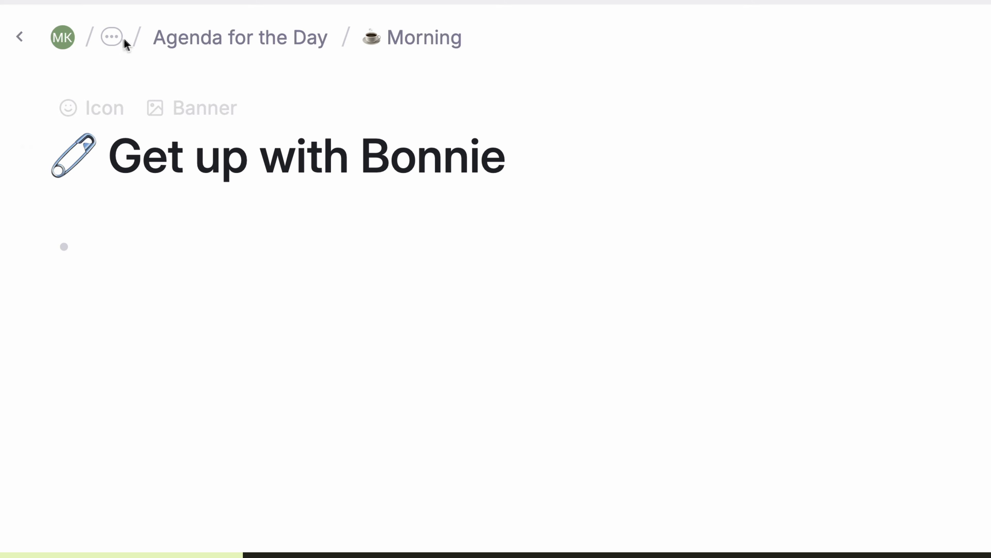
click(111, 38)
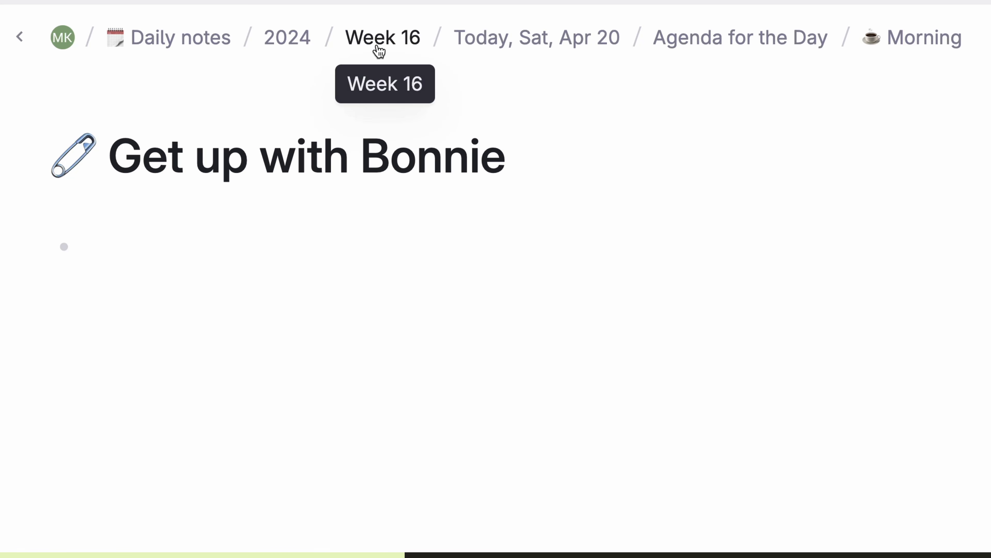
click(182, 43)
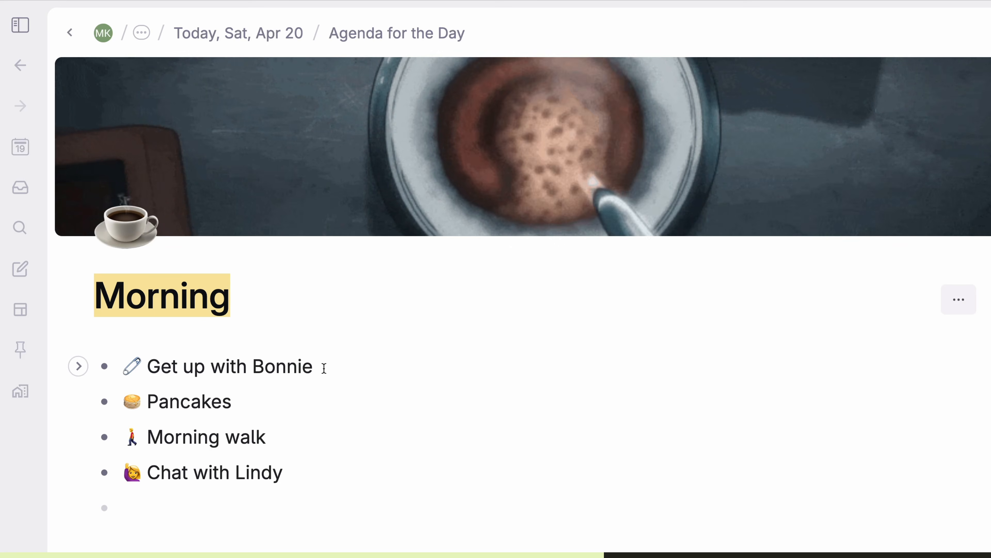
click(324, 368)
key(super+period)
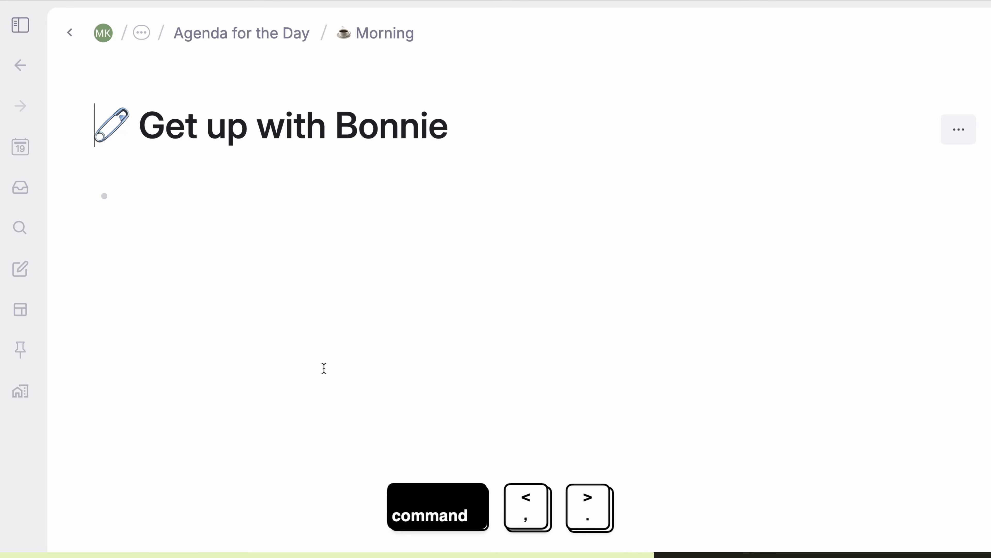
key(super+comma)
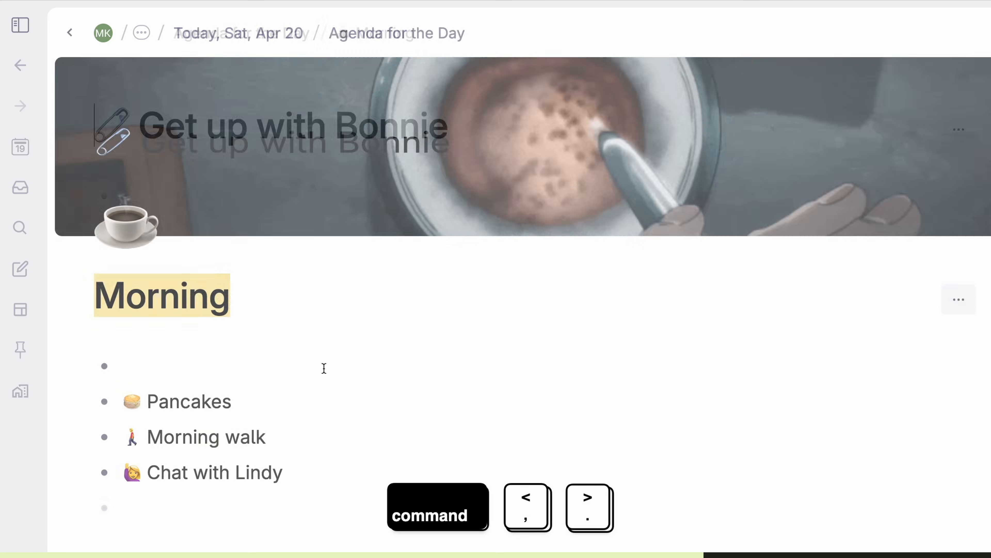
key(super+period)
key(super+comma)
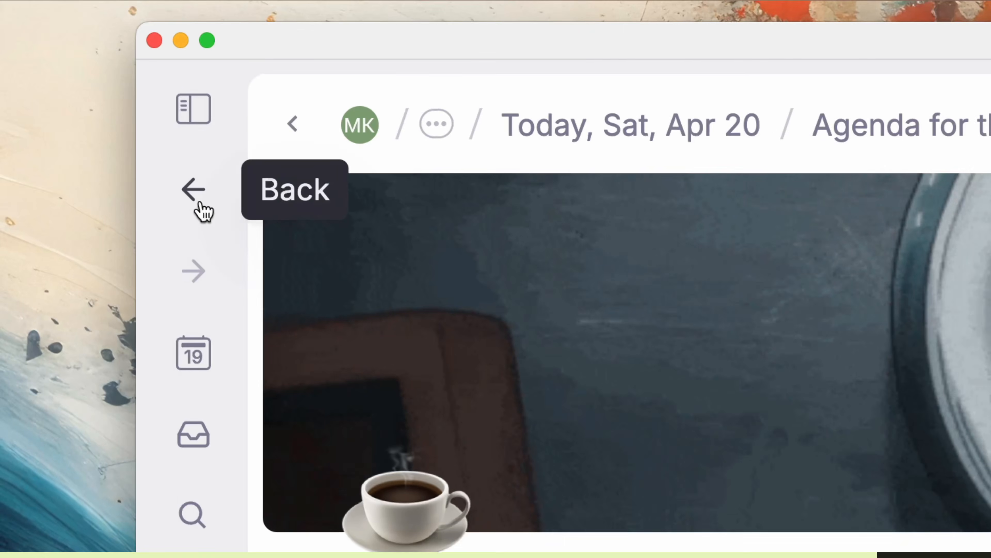
click(23, 71)
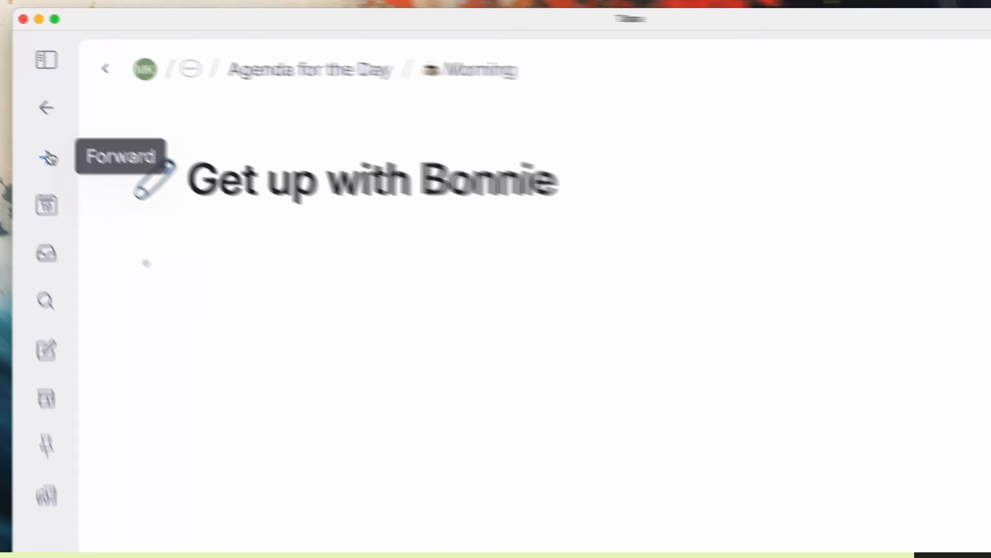
click(193, 271)
click(27, 99)
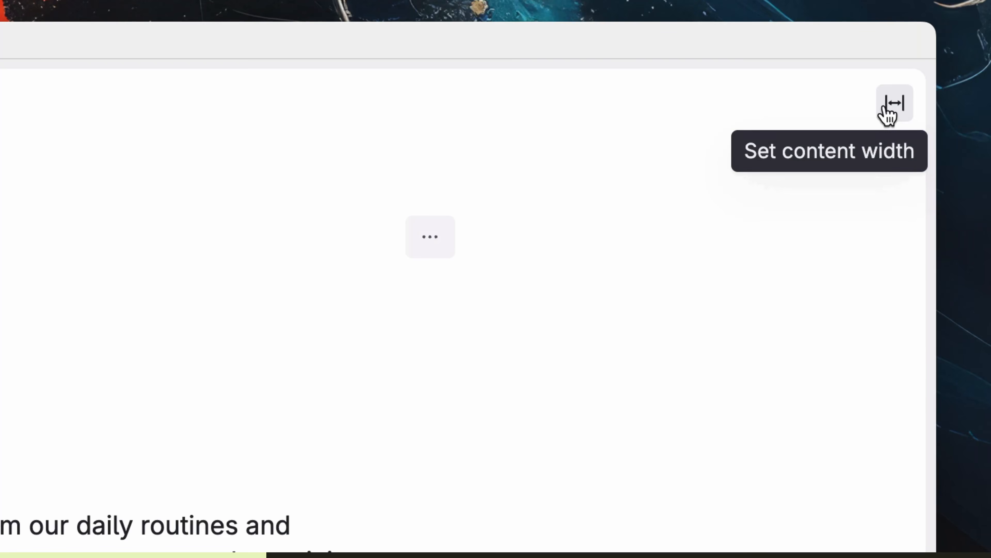
Step: Set full page width and open Every 7 years in a widened side panel, closing Slow Down to Speed Up
click(890, 114)
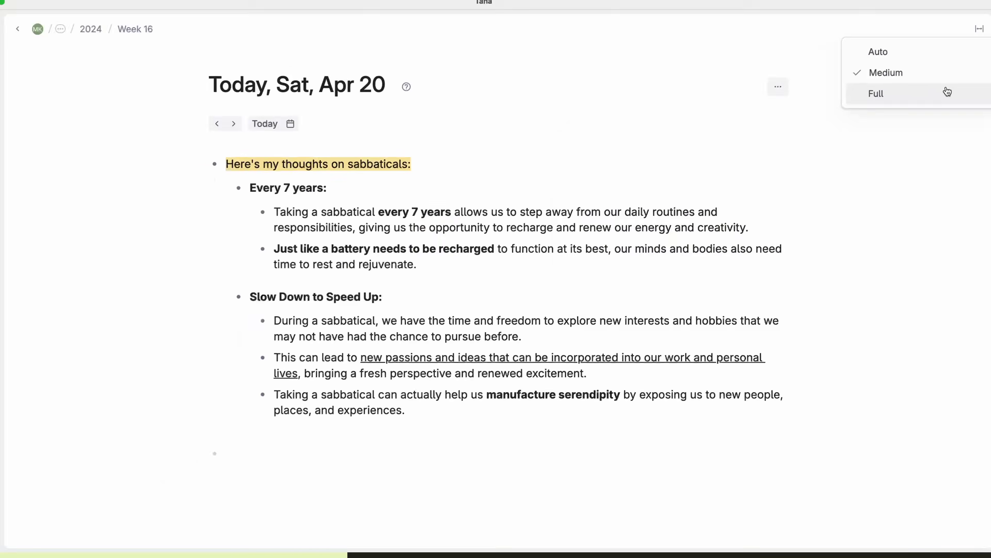
click(946, 92)
right_click(96, 291)
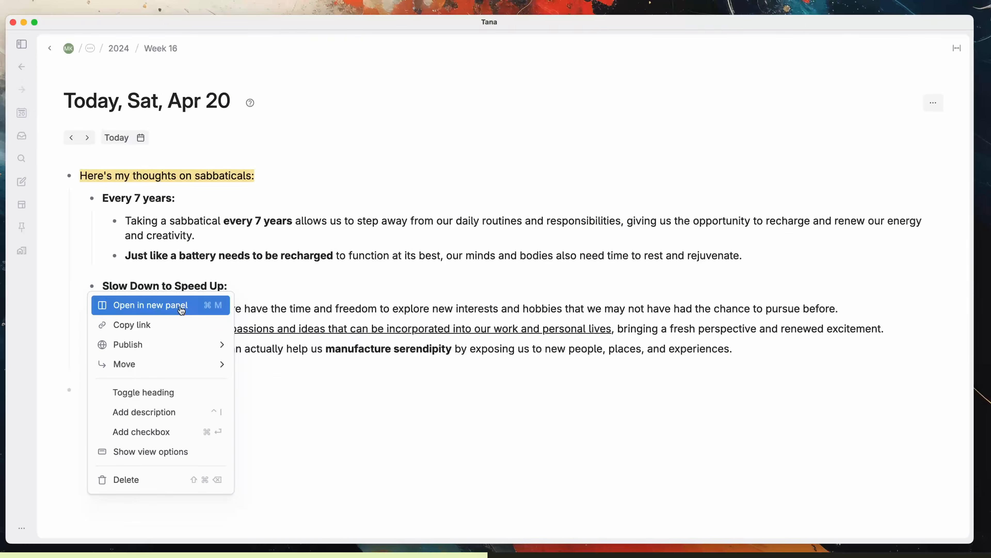
click(319, 213)
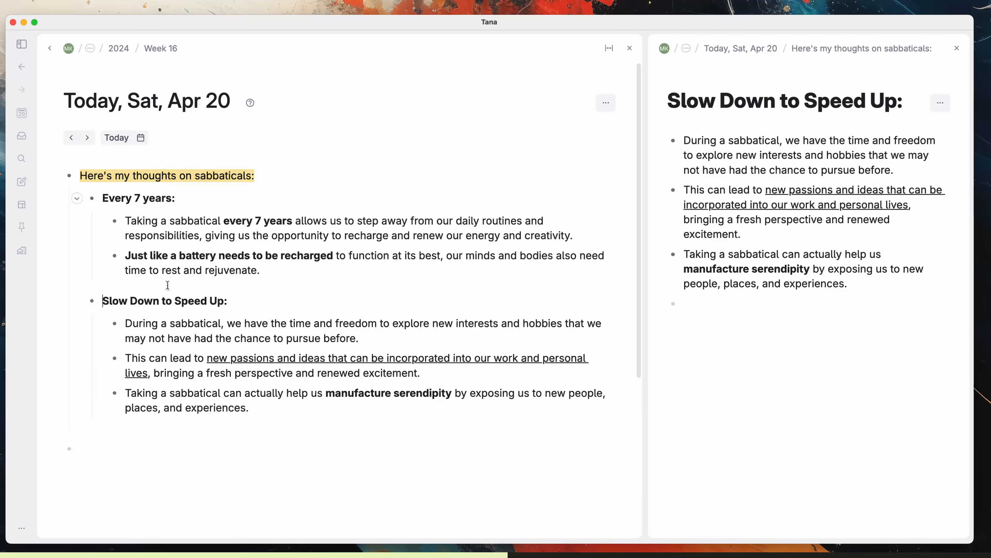
right_click(94, 200)
click(145, 217)
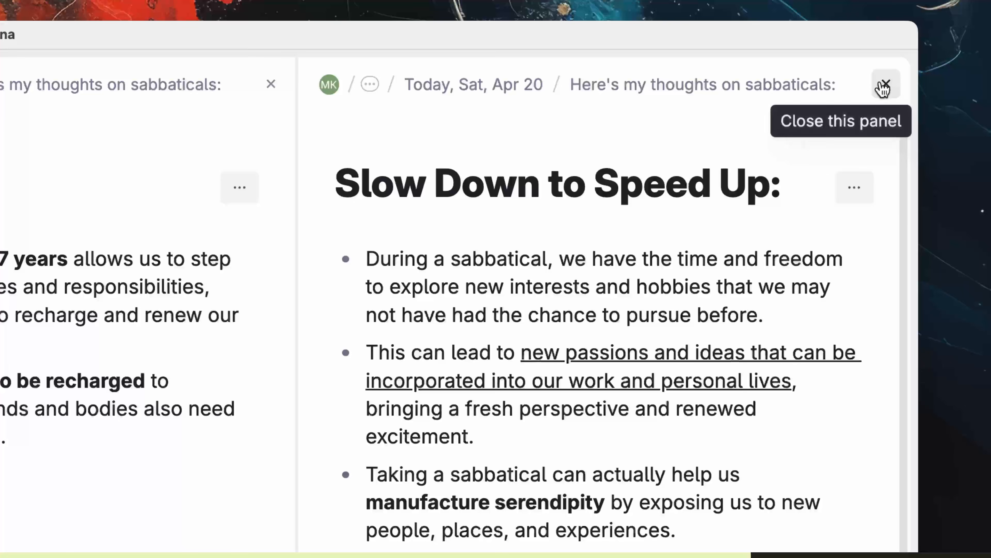
click(884, 84)
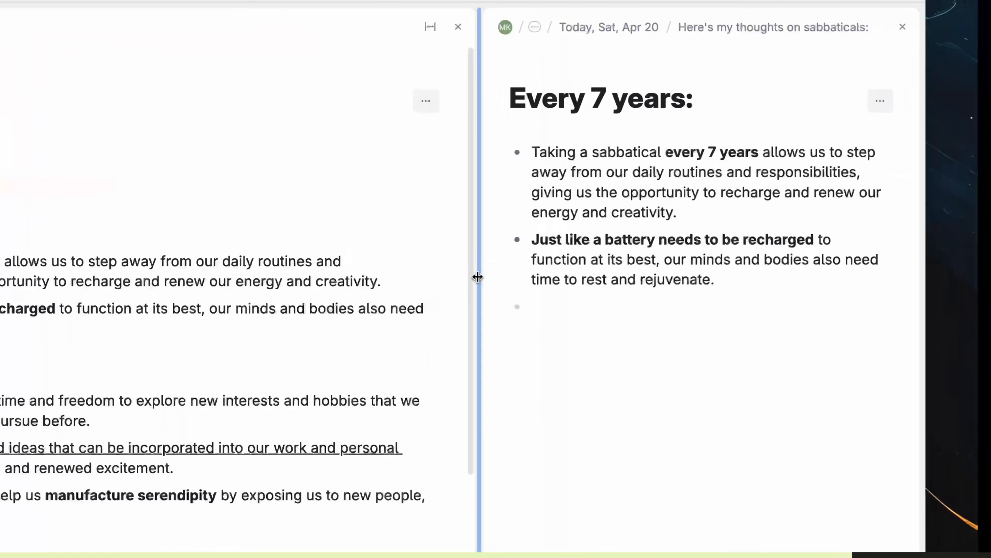
drag(477, 277, 440, 281)
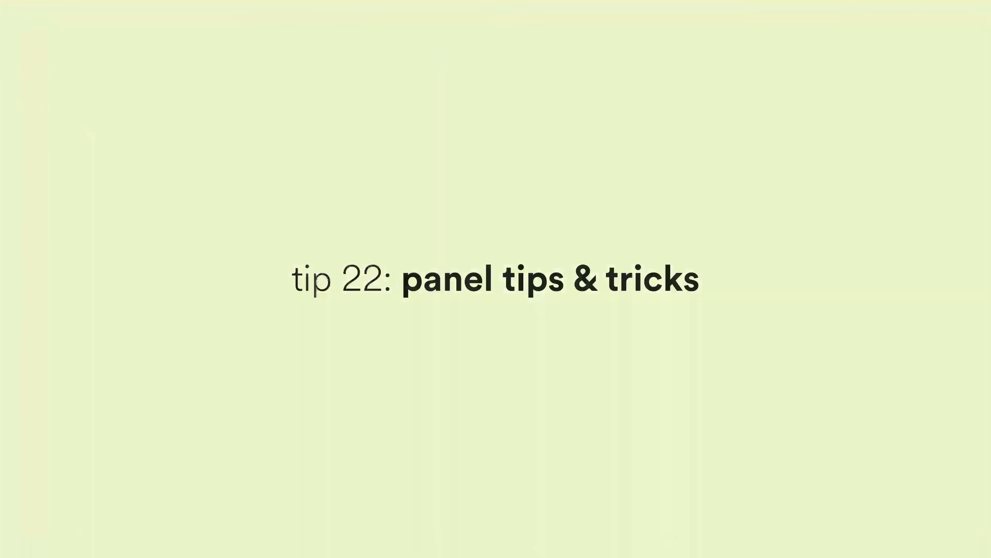
Step: Open both 'move this to the right' items in side panels and 'Let's open this to the top' in a taller top panel
key(super+m)
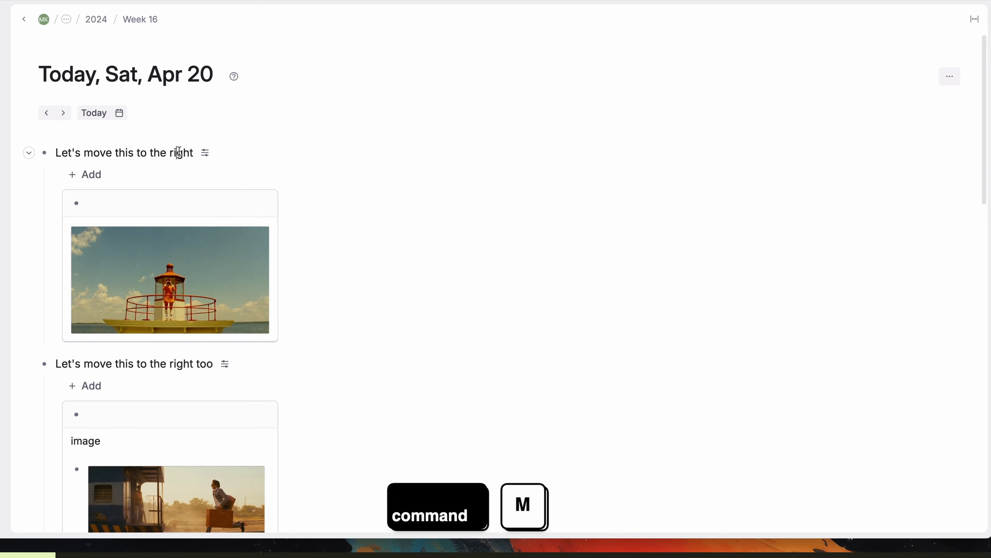
scroll(180, 153, down, 3)
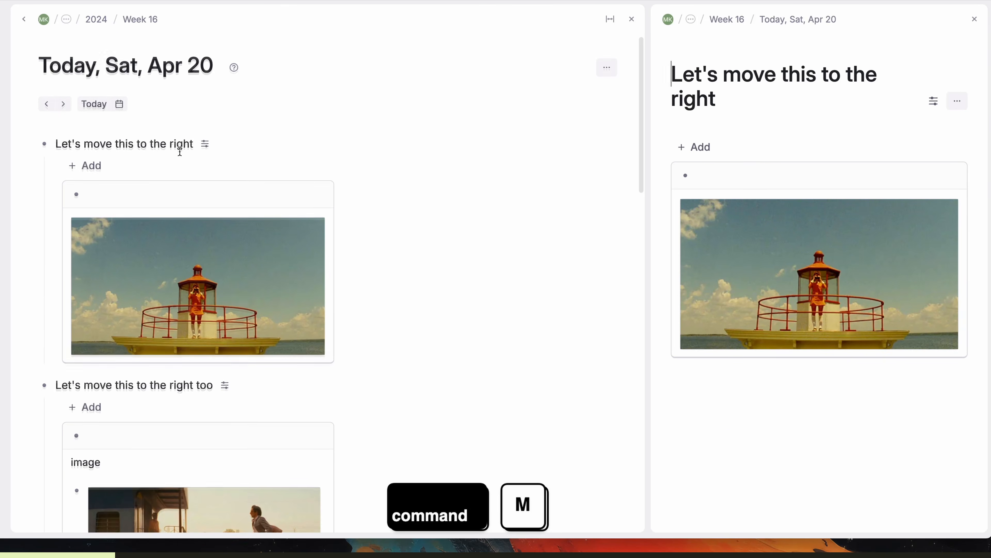
scroll(179, 154, down, 3)
super+click(42, 231)
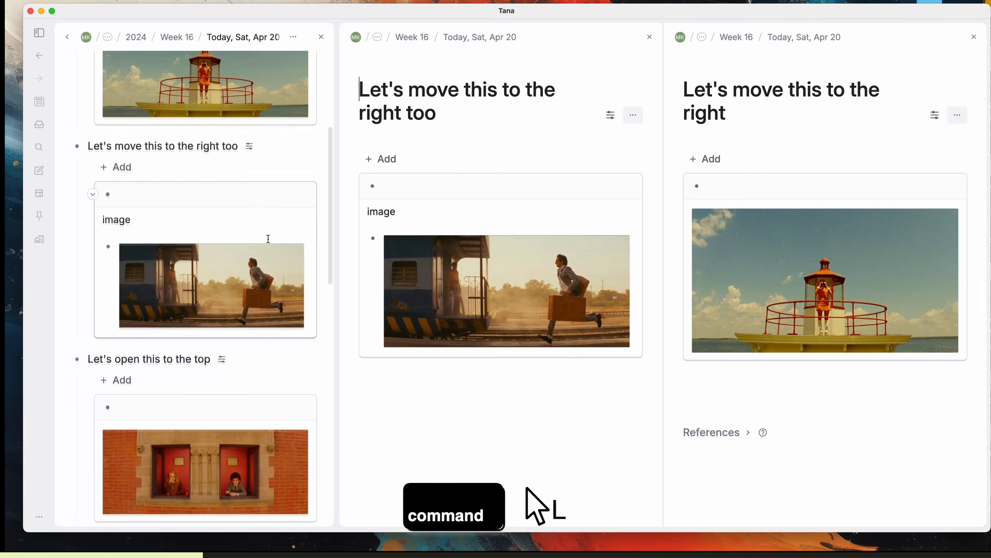
scroll(362, 228, down, 3)
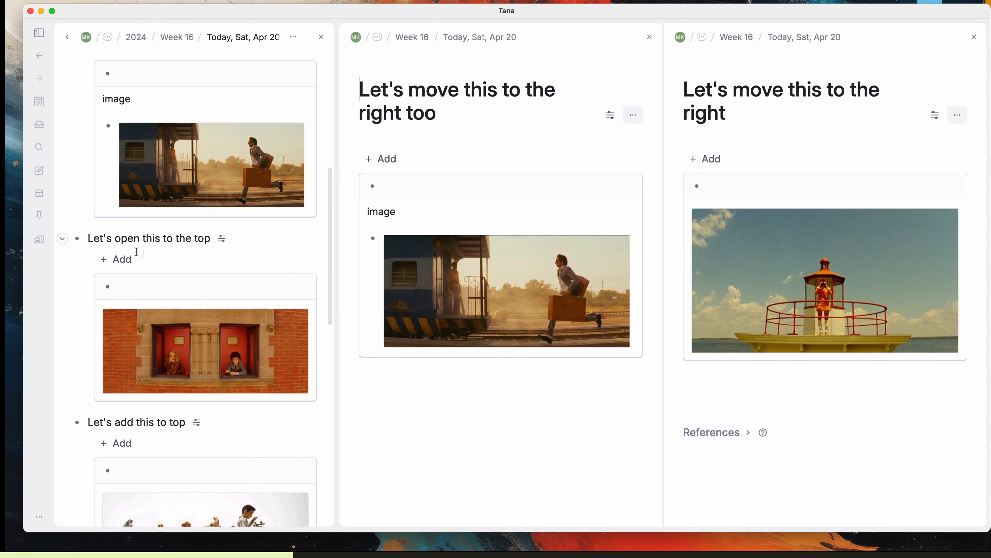
shift+click(77, 238)
drag(425, 173, 429, 283)
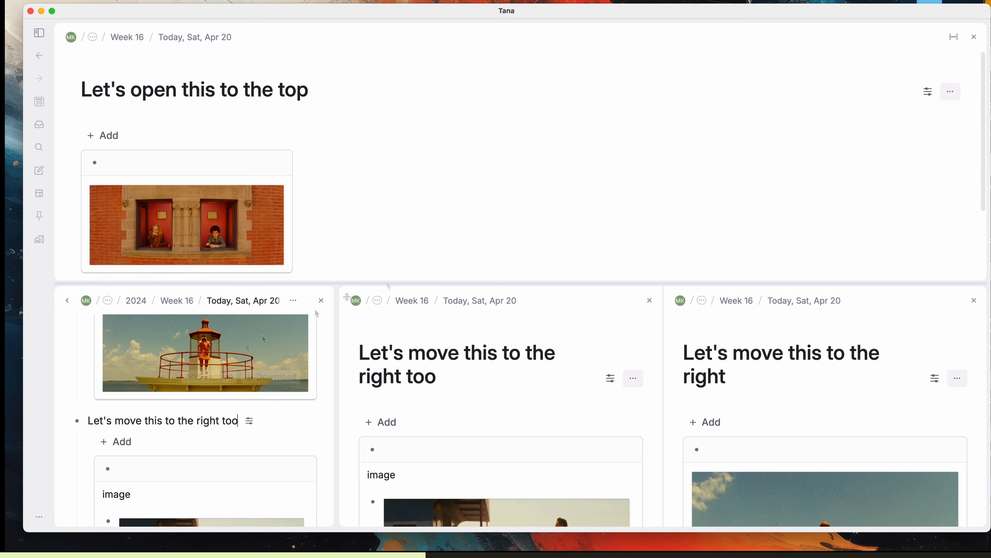
Step: Add 'Let's add this to top' and 'And this' as top panels, dock 'And this' right, and open the image node
scroll(238, 420, down, 10)
shift+click(77, 337)
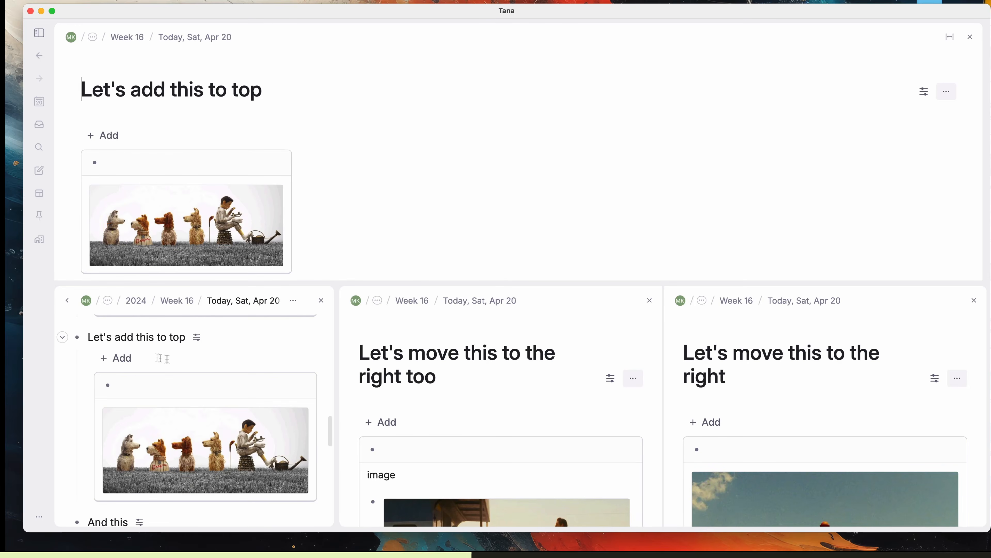
scroll(163, 358, down, 5)
shift+click(77, 330)
scroll(457, 198, down, 6)
scroll(457, 198, up, 12)
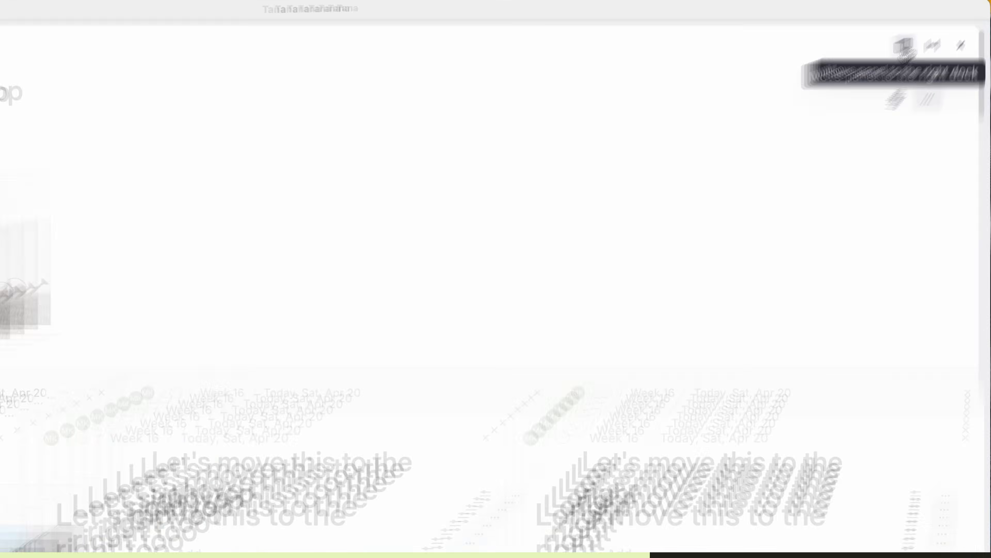
click(884, 56)
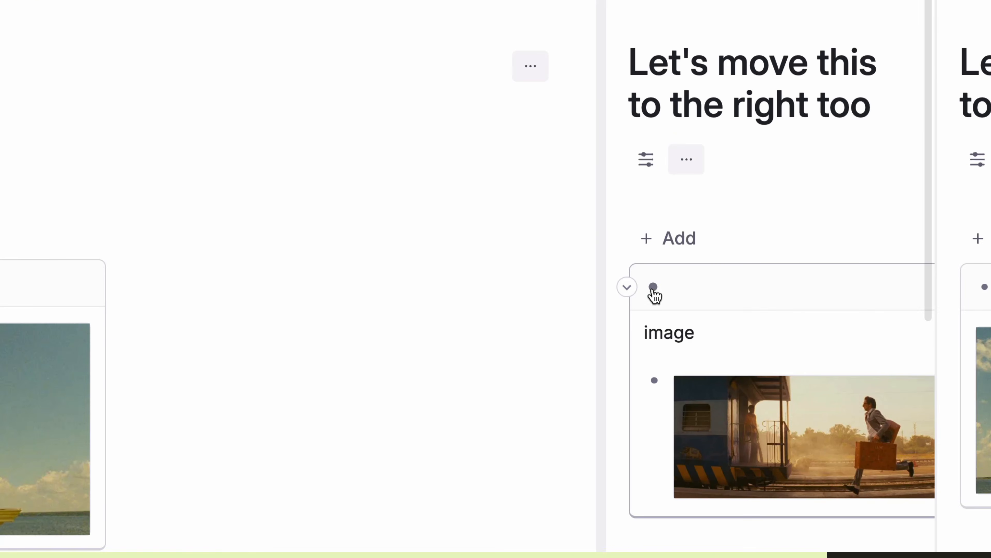
alt+click(640, 365)
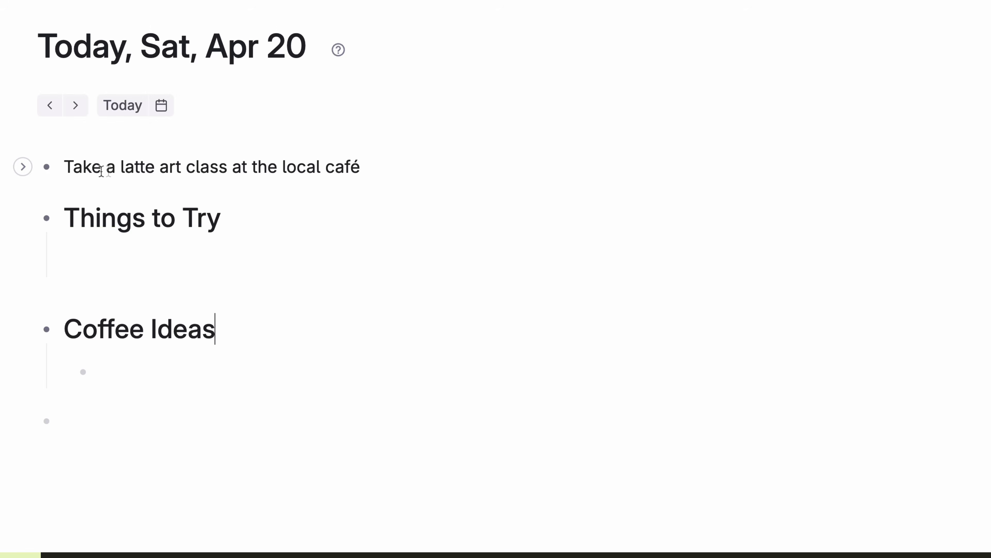
Step: Move the latte art class task under Coffee Ideas and copy a link to it
drag(27, 168, 115, 252)
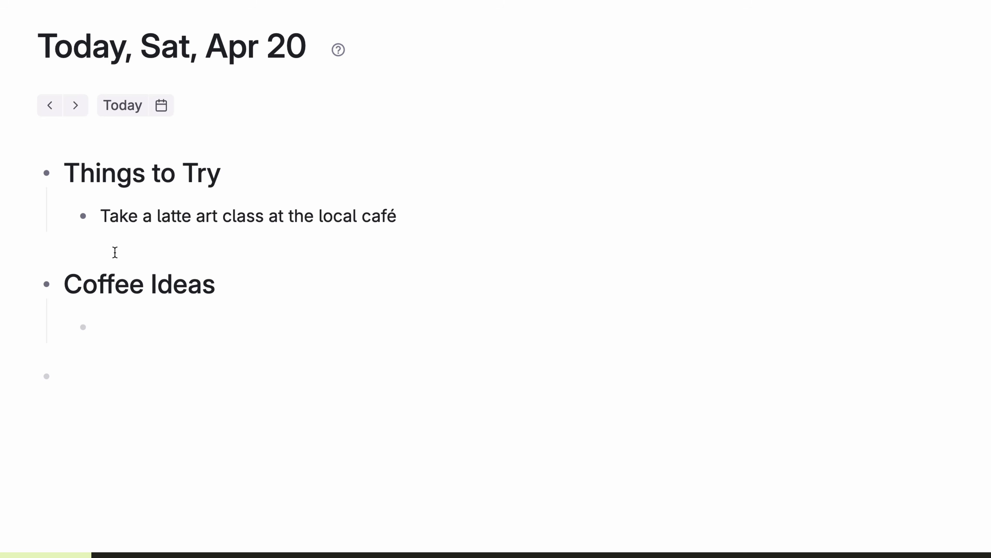
drag(83, 216, 110, 327)
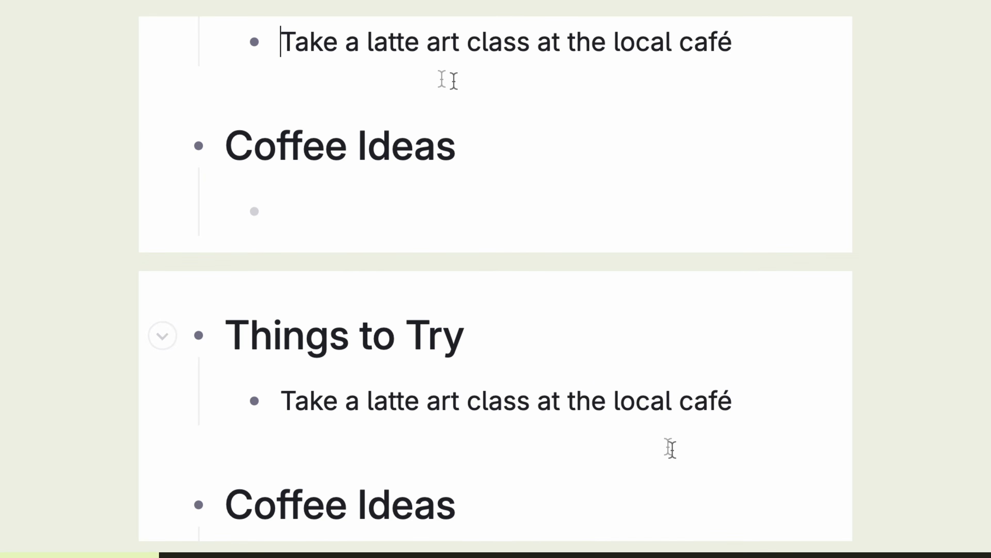
click(567, 400)
right_click(255, 42)
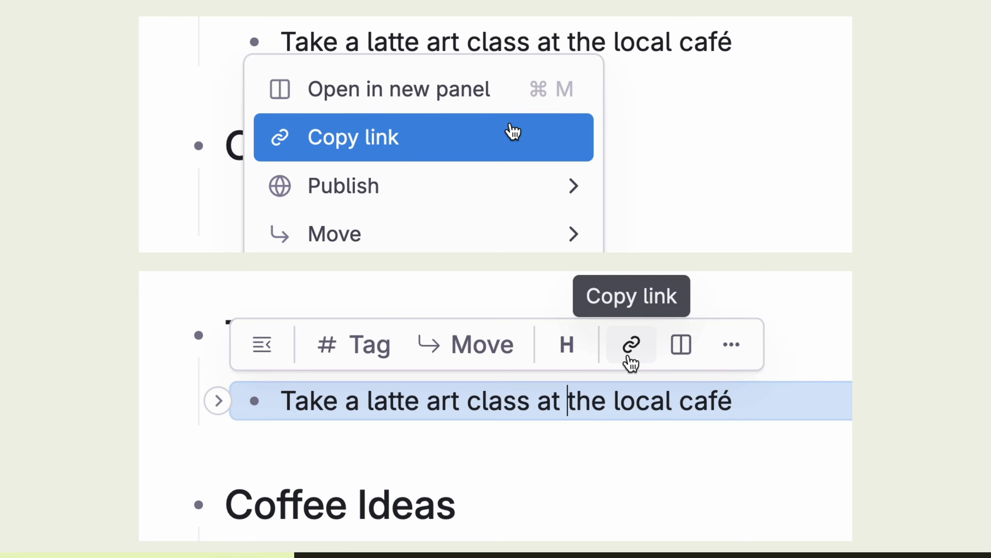
click(513, 132)
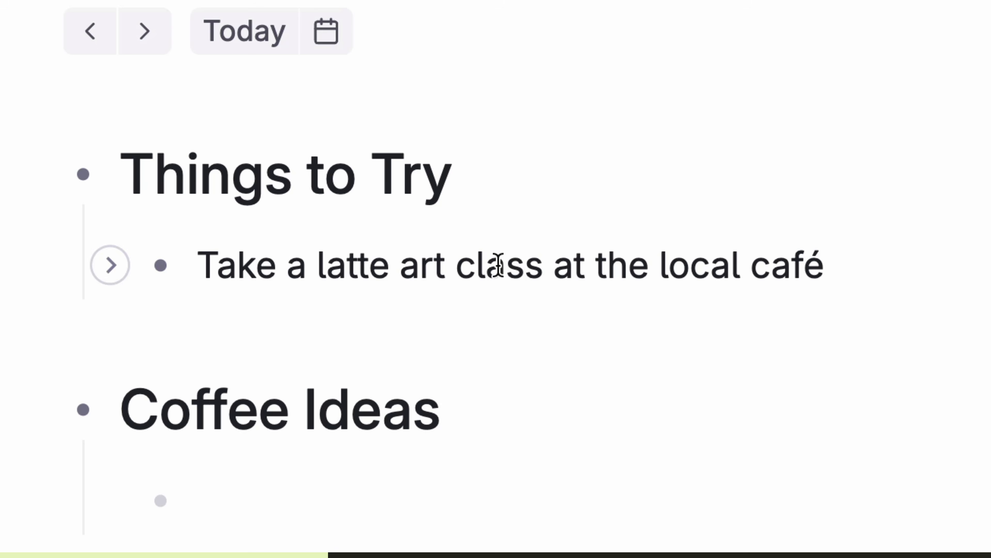
key(super+c)
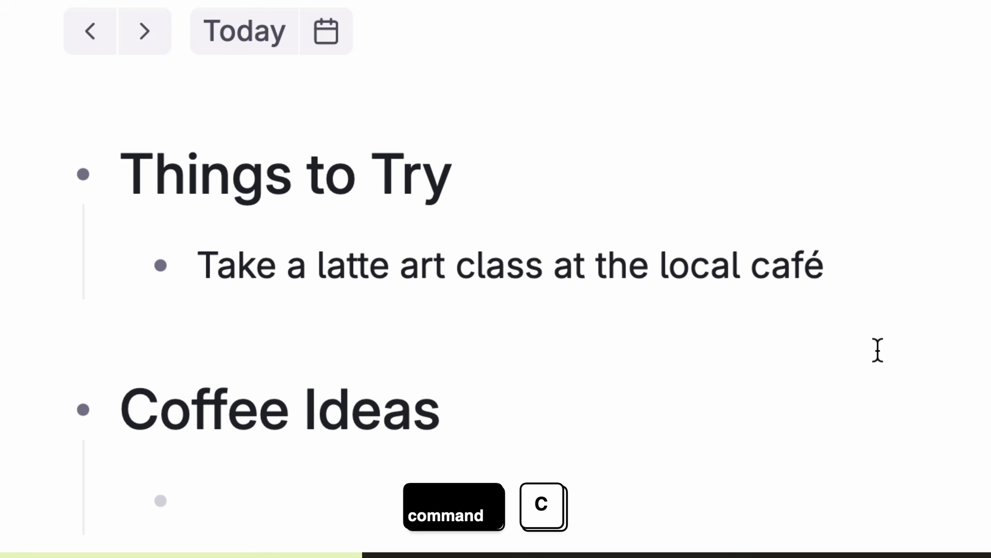
Step: Paste the latte art task under Coffee Ideas and append 'The Mill?' to the café idea
right_click(209, 500)
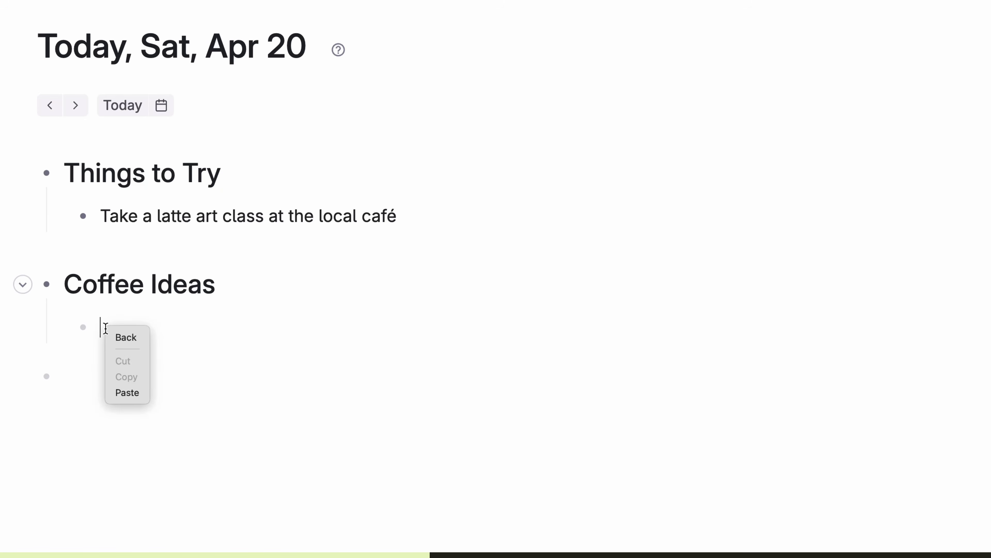
click(127, 392)
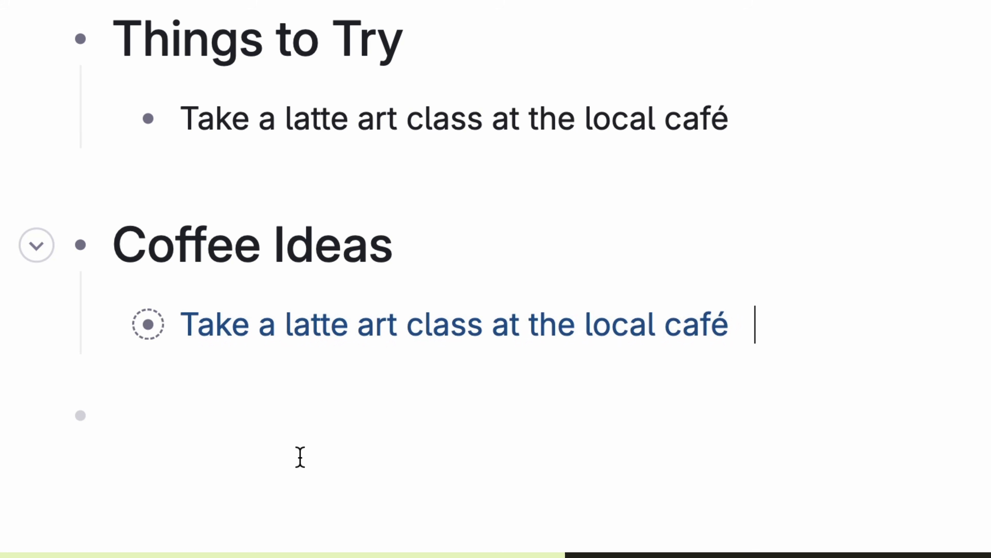
key(super+v)
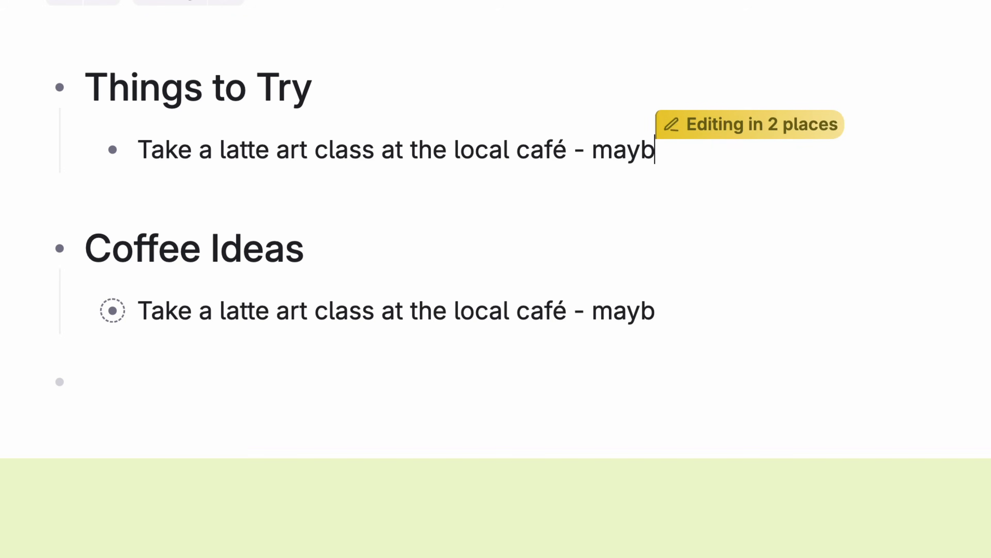
text(e th)
key(BackSpace)
key(BackSpace)
text(The Mill?)
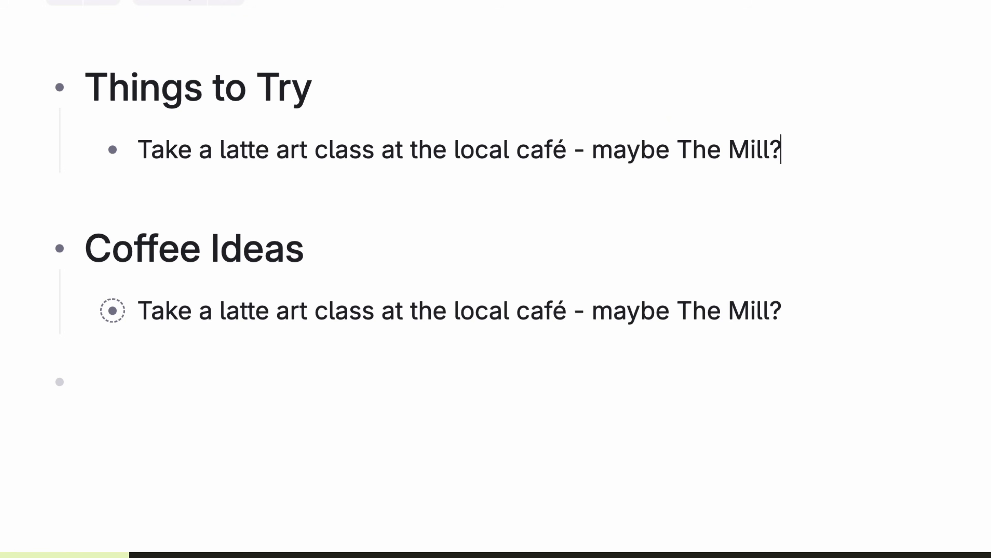
Step: Write 'Let's make', paste café idea references into nested bullets, add 'Or Cultiva?', then delete the original node
click(86, 382)
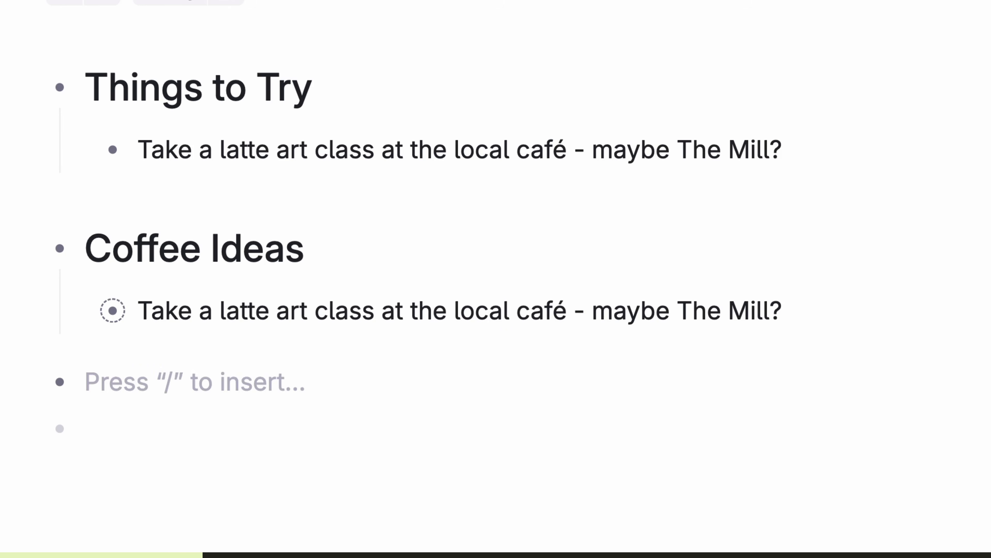
text(Let's make more references)
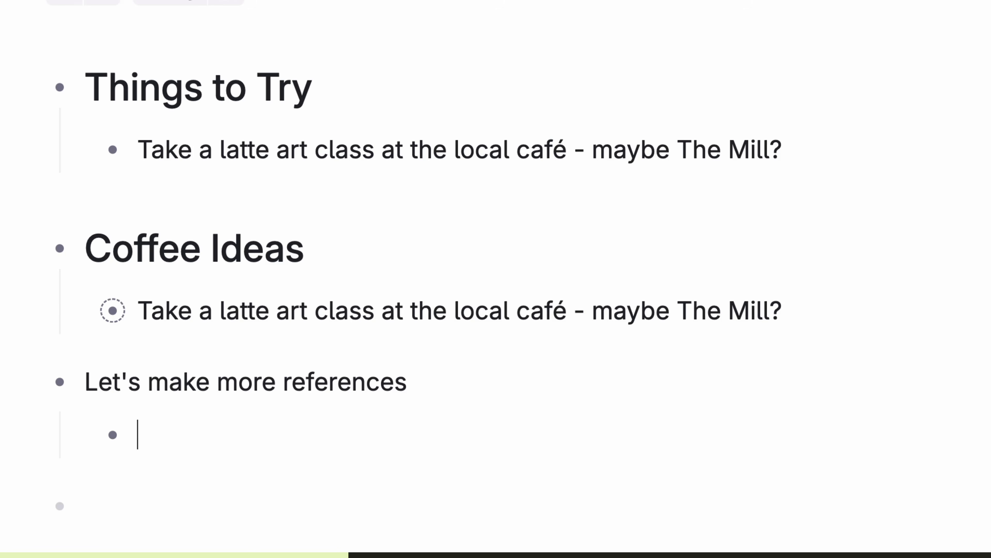
key(ctrl+v)
key(Return)
key(ctrl+v)
key(Return)
key(Tab)
key(ctrl+v)
key(Return)
key(Tab)
key(ctrl+v)
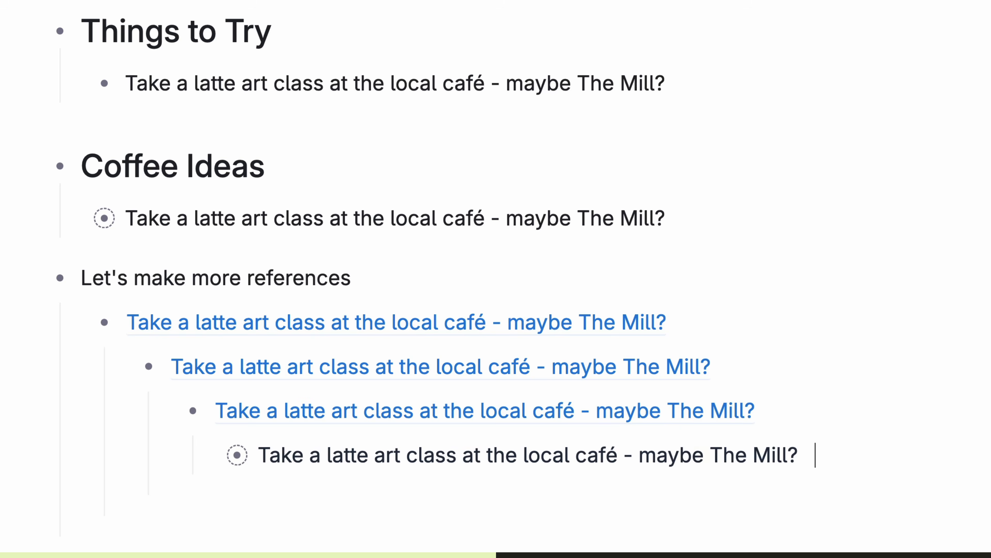
text(Or Cultiva?)
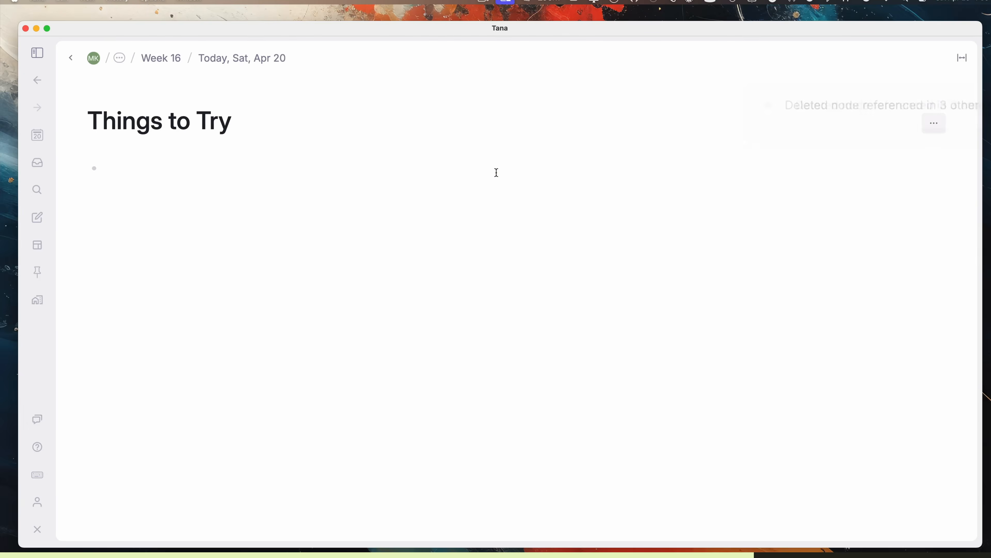
key(BackSpace)
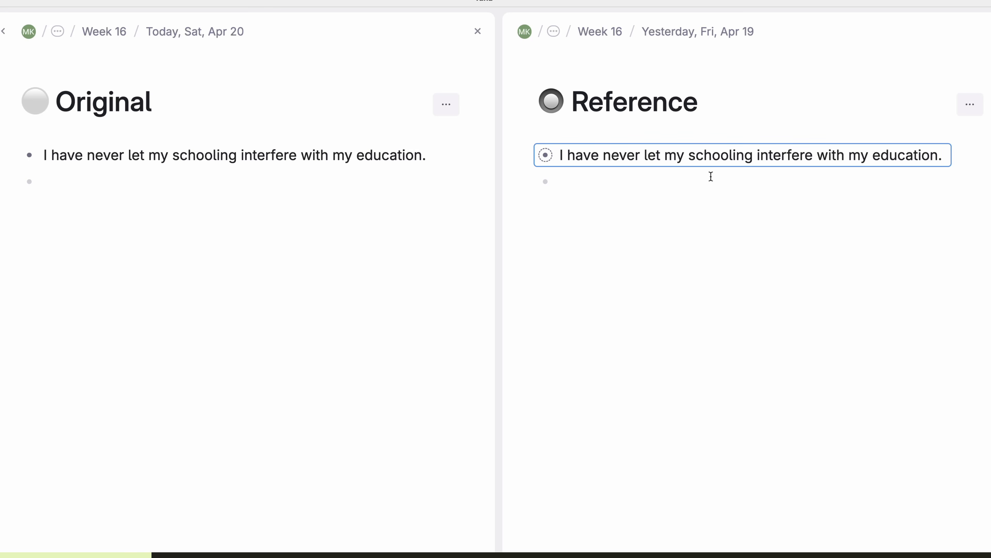
Step: Bold 'schooling', underline 'never' and italicize 'education' in the referenced quote
click(709, 158)
double_click(733, 155)
key(ctrl+b)
double_click(614, 156)
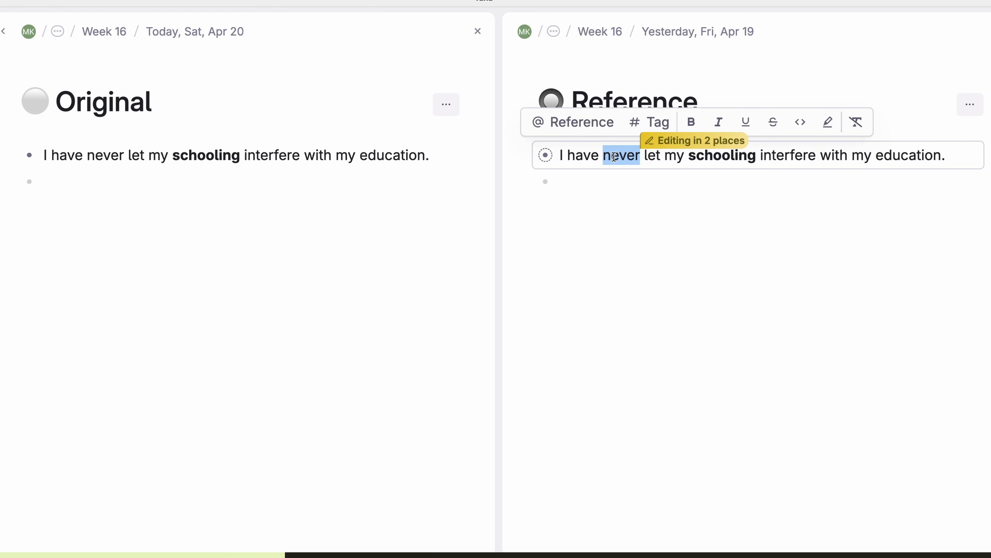
key(ctrl+u)
double_click(909, 155)
key(ctrl+i)
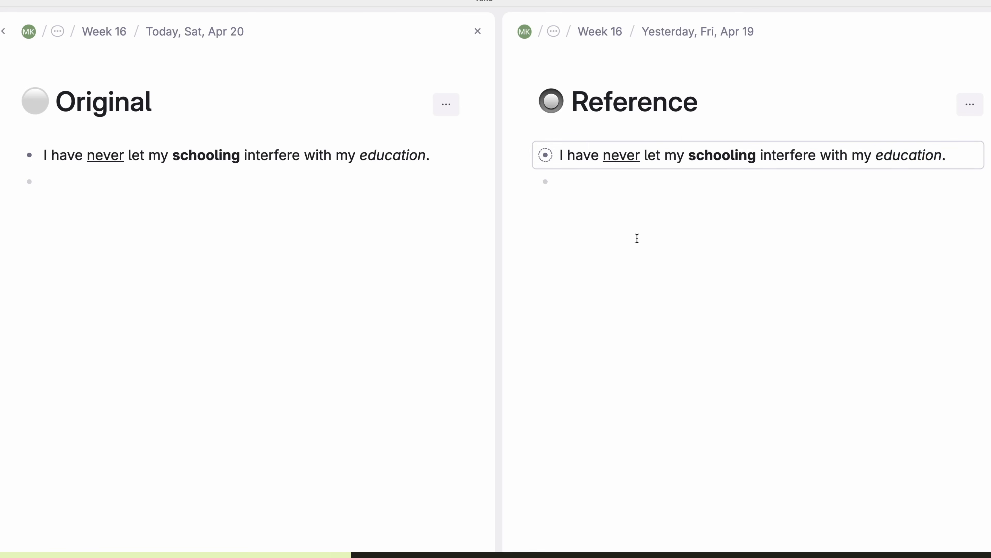
Step: Write 'This is one of my favorite quotes.' and paste the quote reference after it
click(955, 155)
text(This is one of)
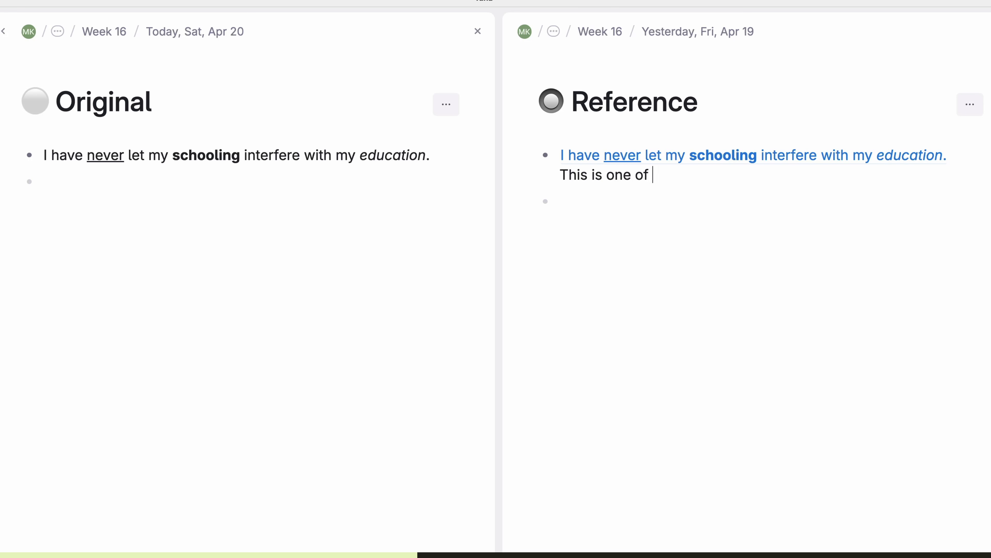
text( my favorite quotes.)
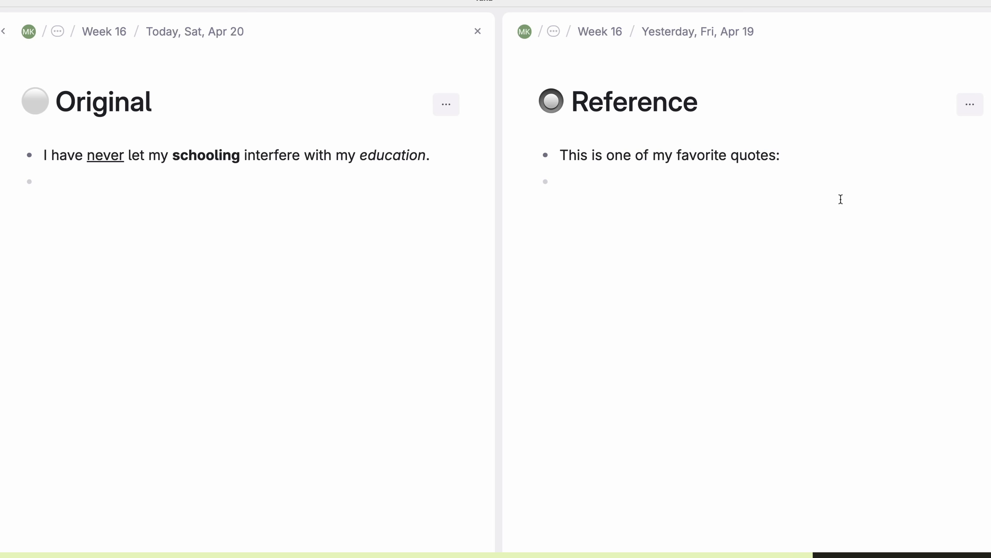
key(super+v)
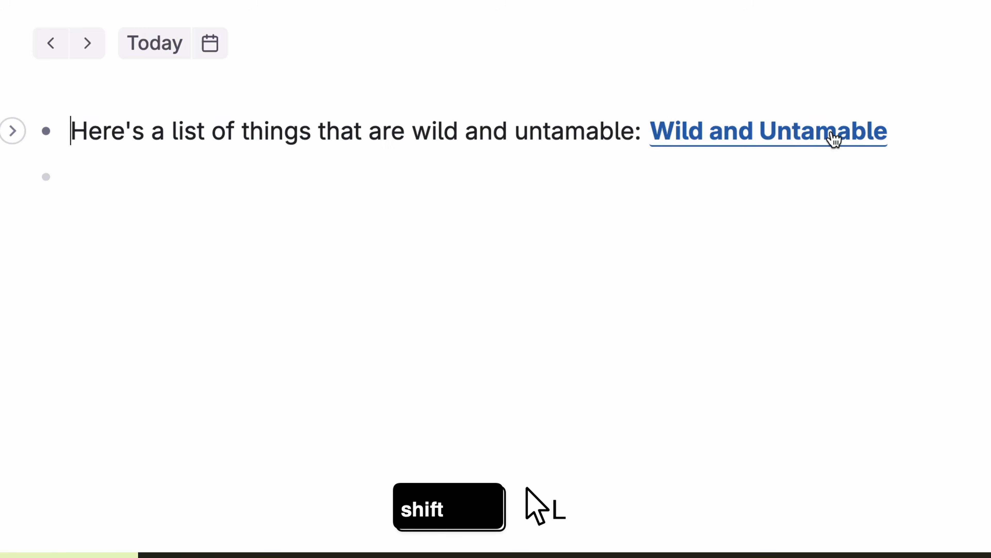
Step: Expand the Wild and Untamable link inline, add 'Sloth 🦥' after Daisy, the Duck, and collapse it
shift+click(834, 139)
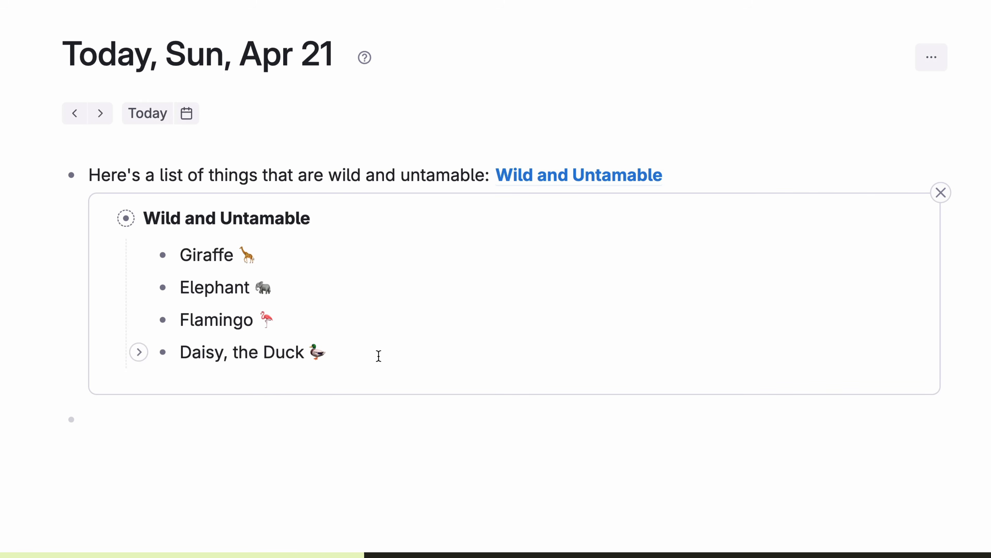
key(Return)
text(Sloth)
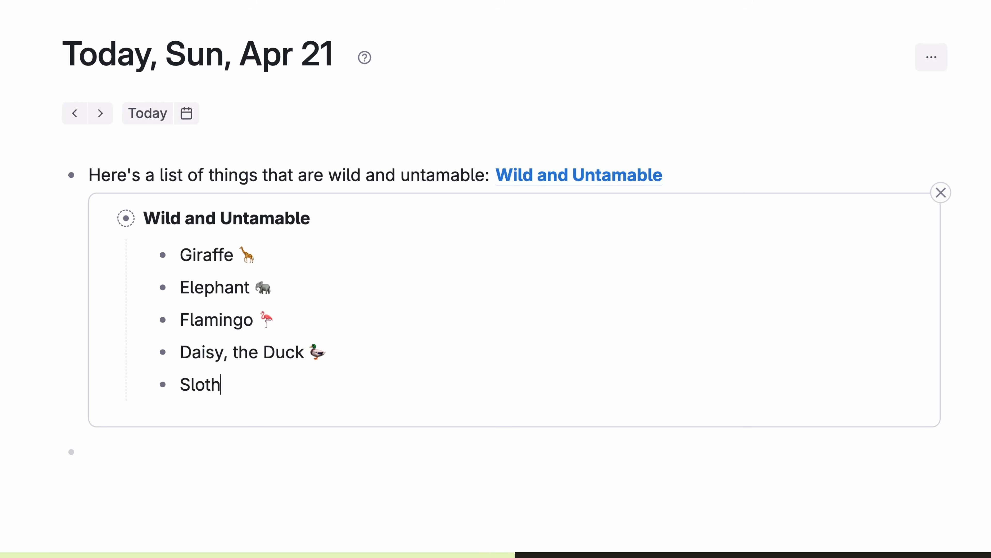
text( 🦥)
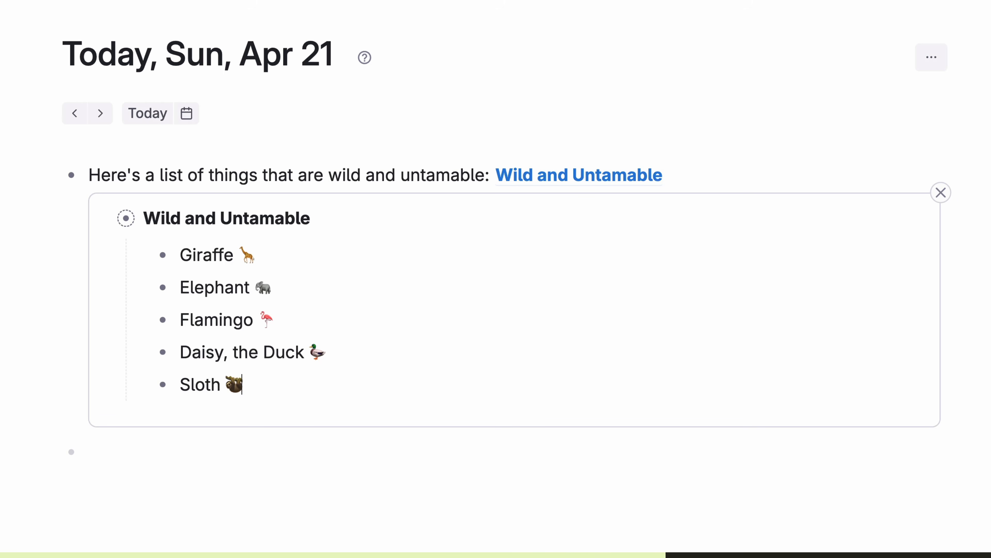
shift+click(646, 175)
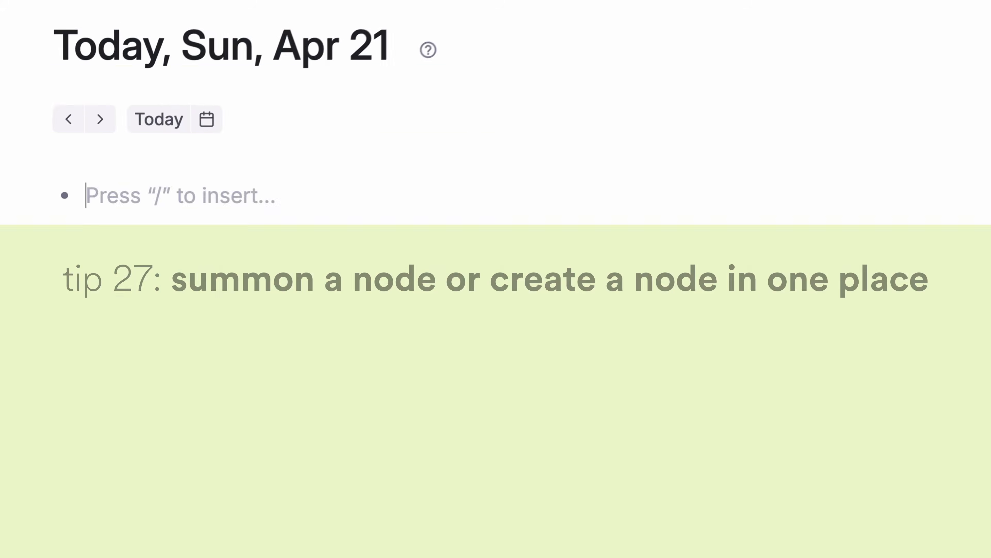
Step: Type 'Let's find a node' and insert a Wild and Untamable reference via @ and [[
text(Let's find a node)
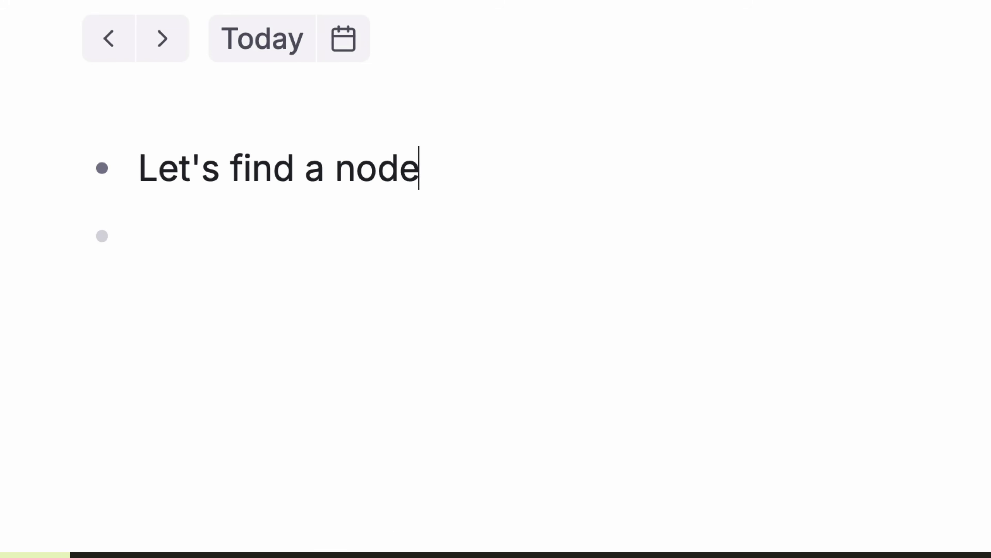
key(shift+2)
text(: @)
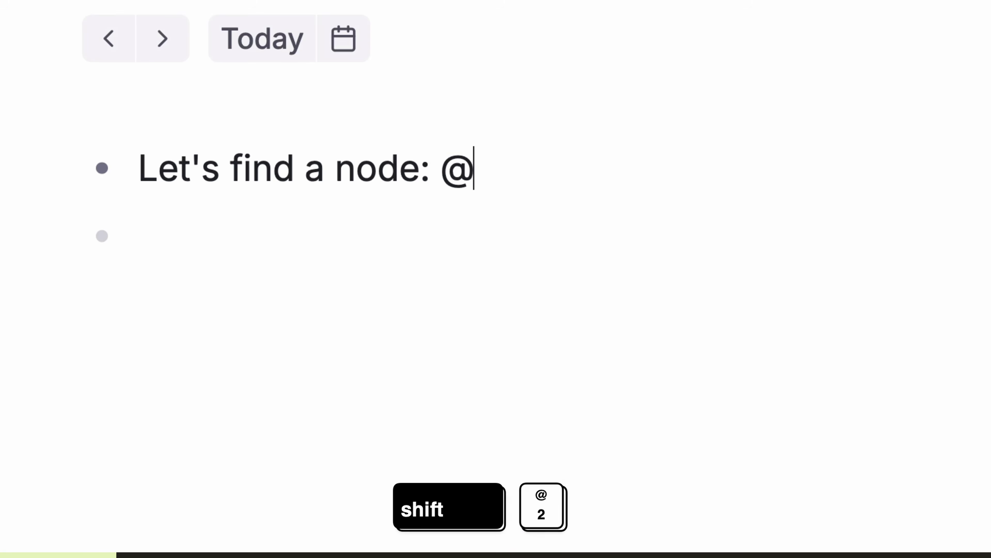
key(Return)
key(BackSpace)
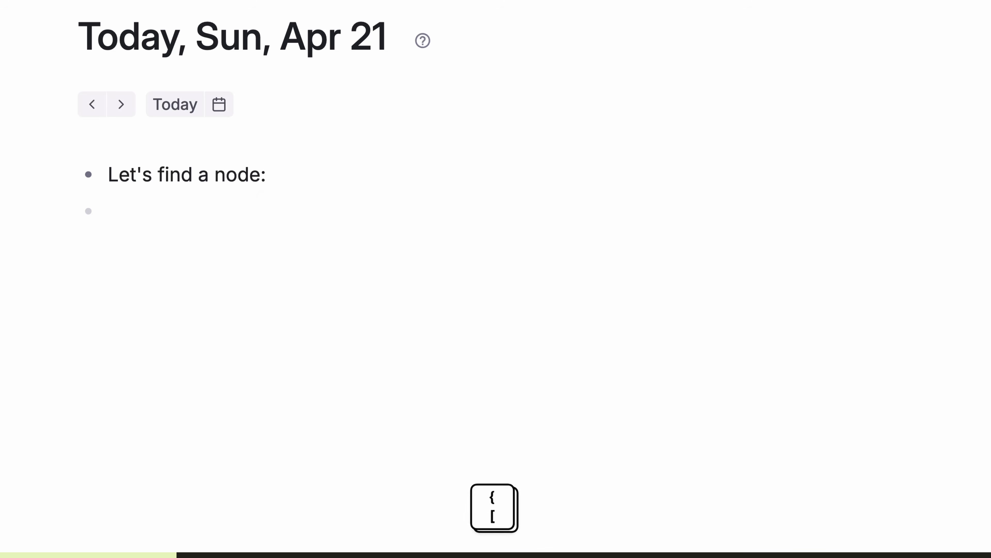
text([[)
key(Return)
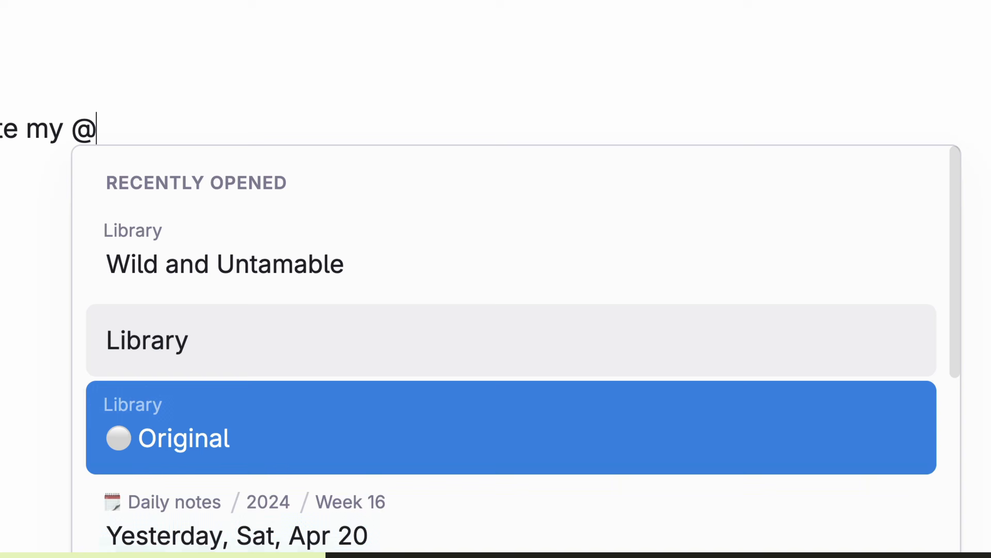
key(Down)
key(Up)
key(Up)
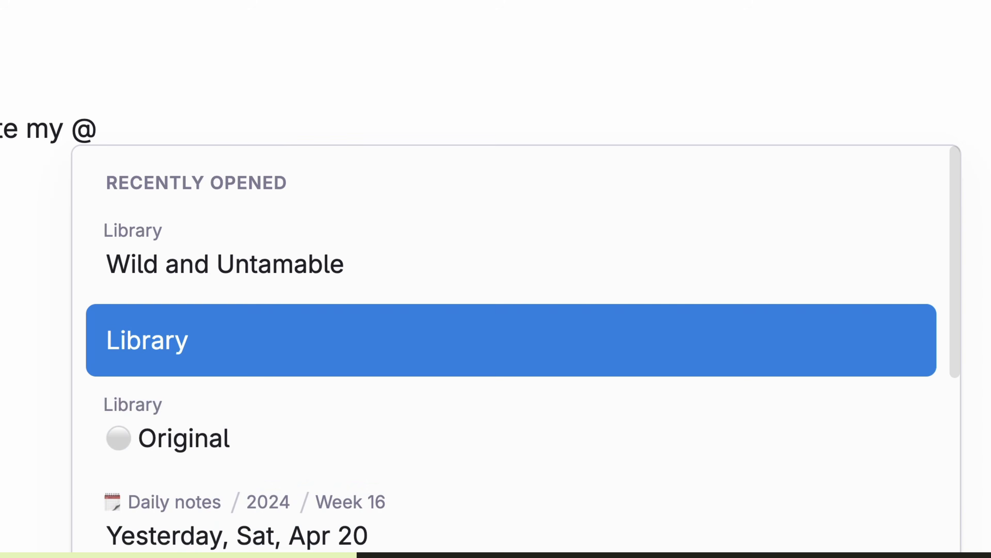
key(Up)
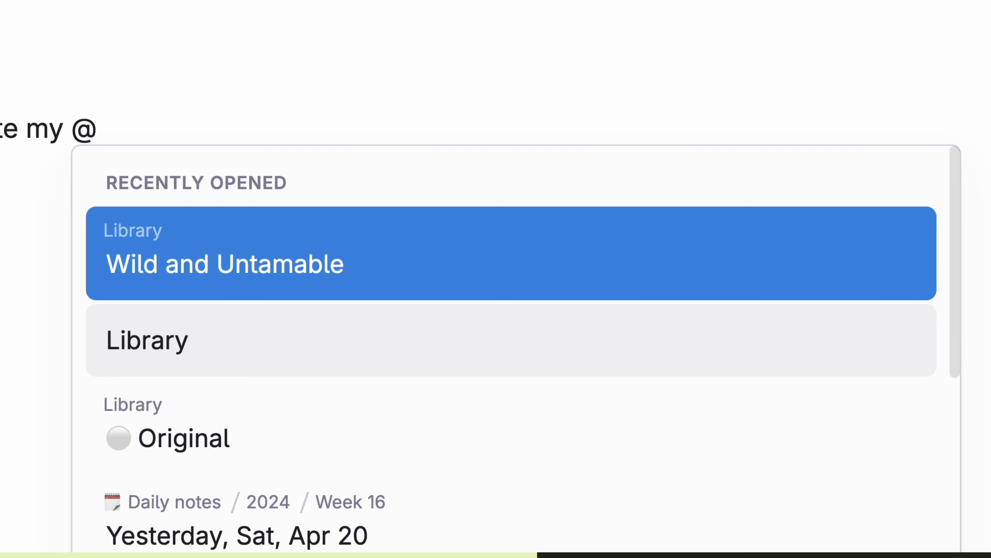
text(hesis)
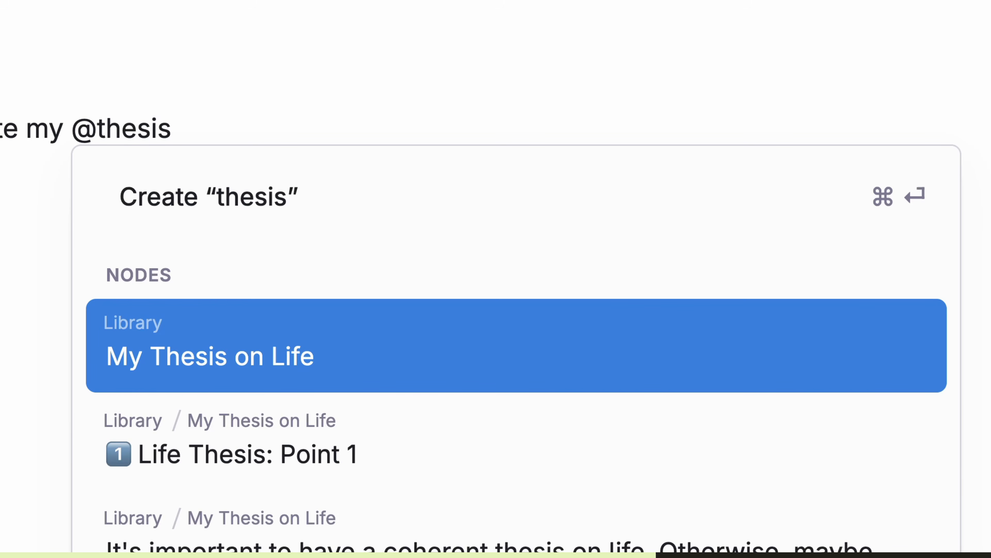
key(Return)
key(Return)
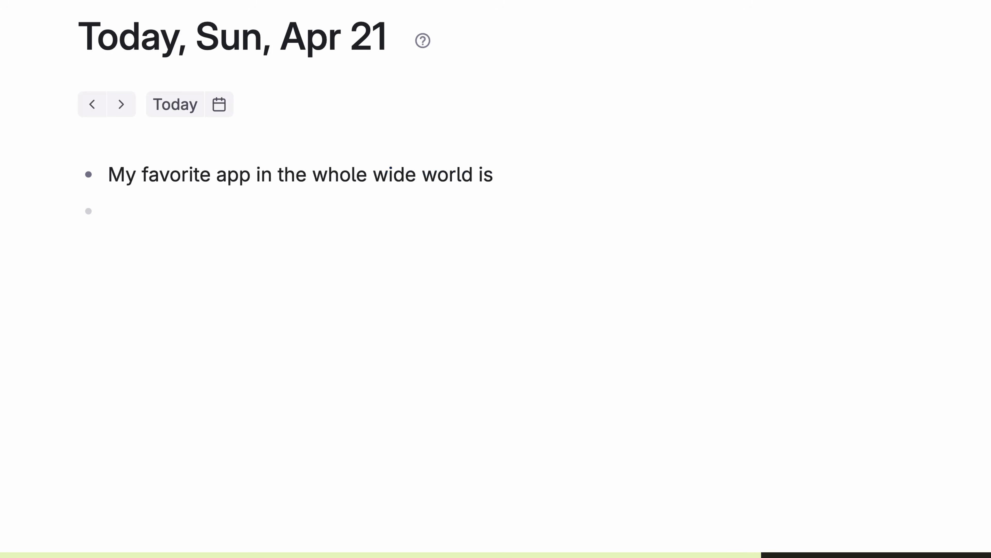
text(@Tana)
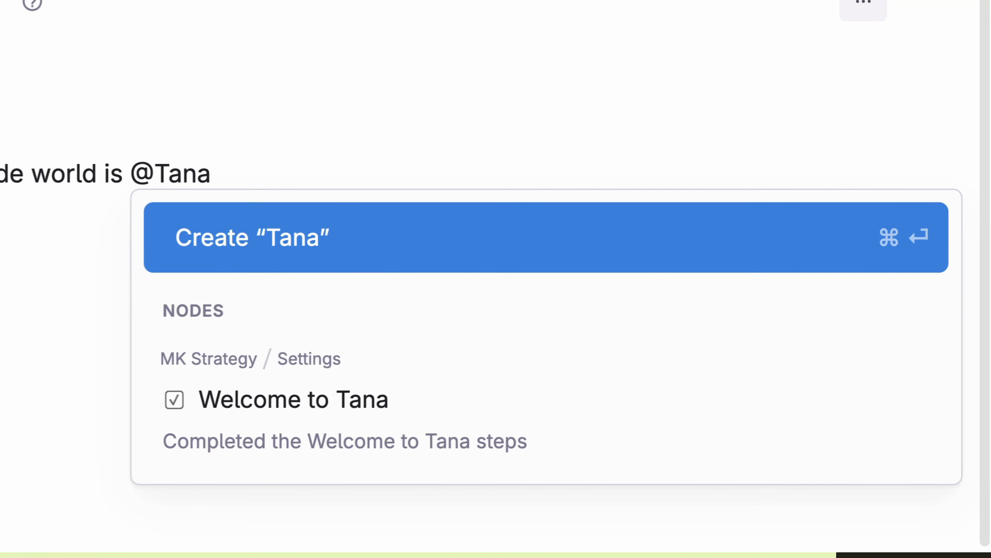
key(super+Return)
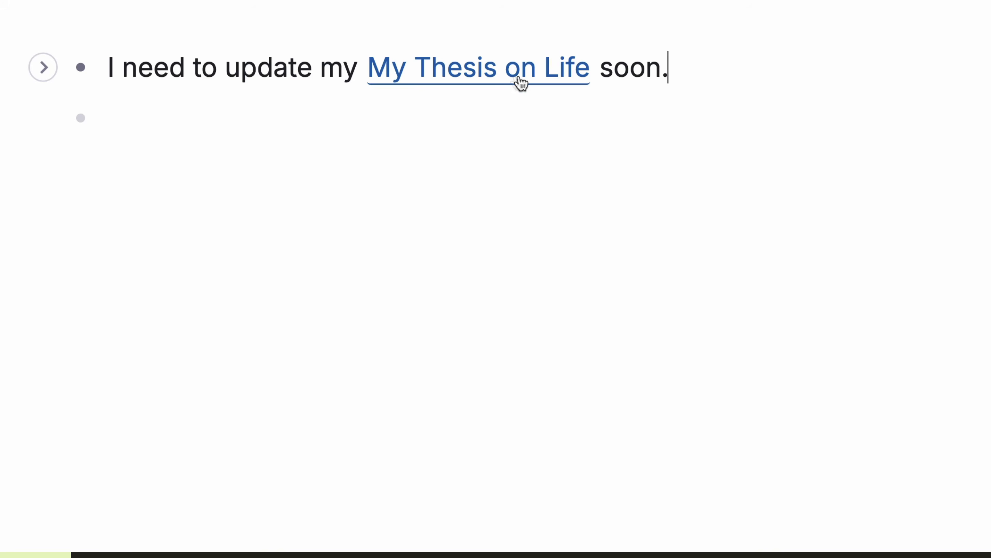
Step: Give the My Thesis on Life node the alias 'Life Thesis'
right_click(533, 78)
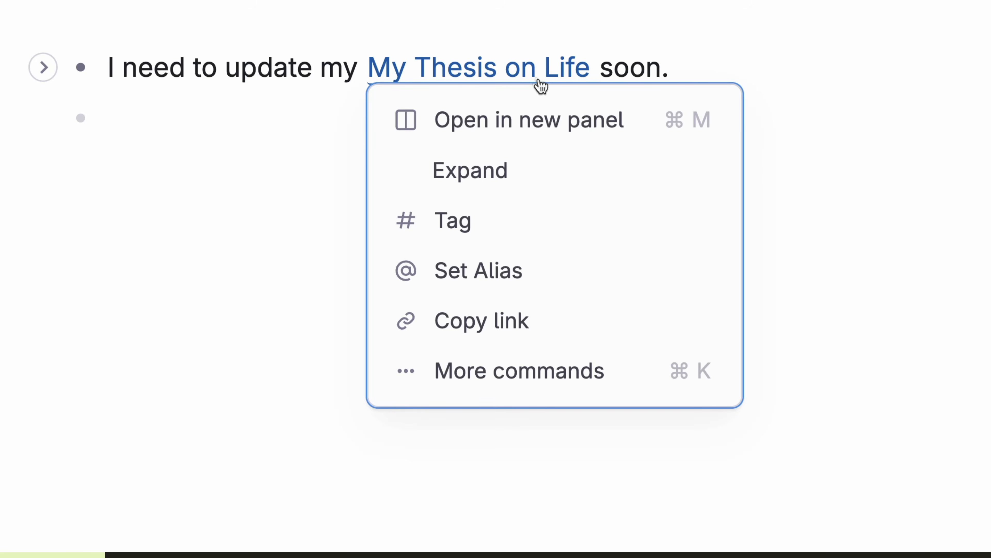
key(Return)
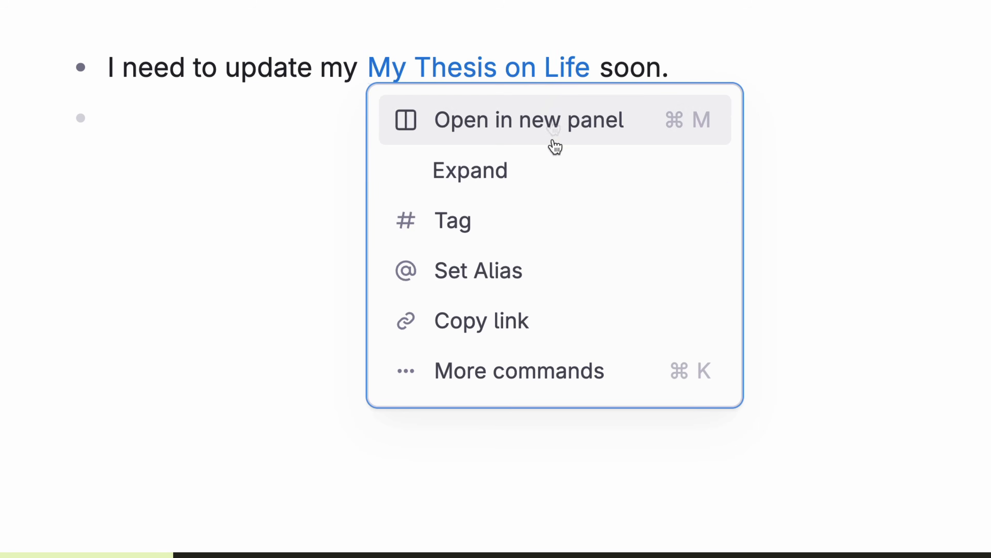
click(551, 279)
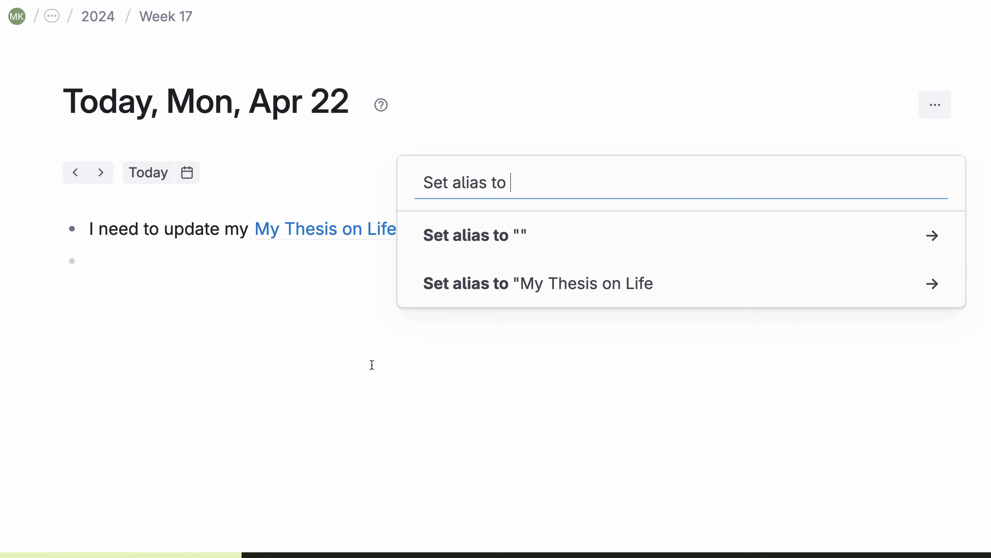
text(Life Thesis)
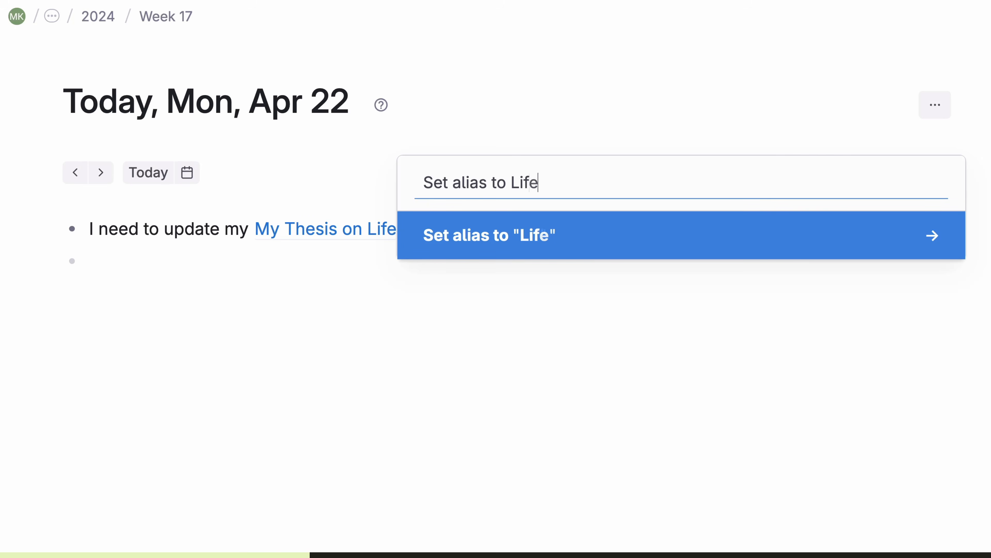
key(Return)
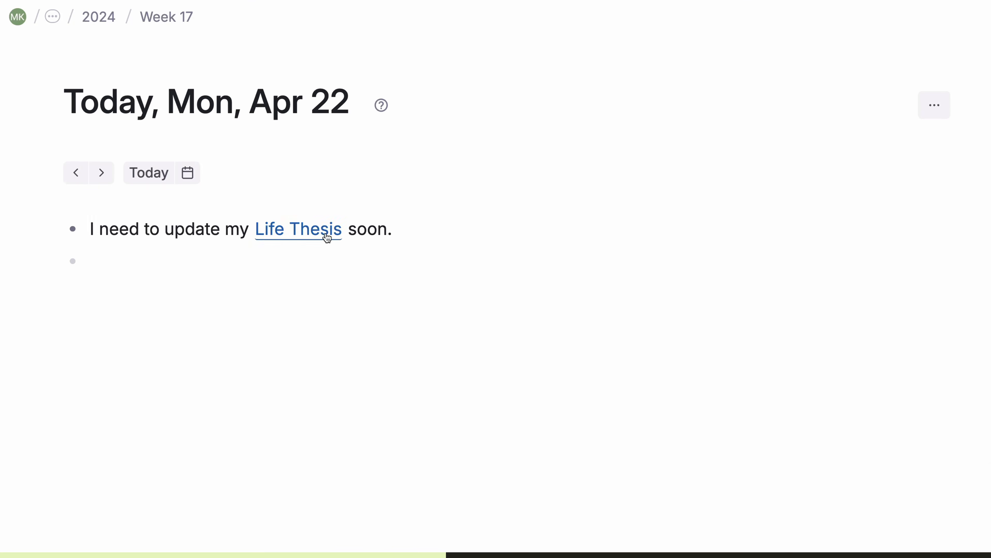
Step: Make the 'my … thesis' phrase reference My Thesis on Life and open it alongside
click(327, 236)
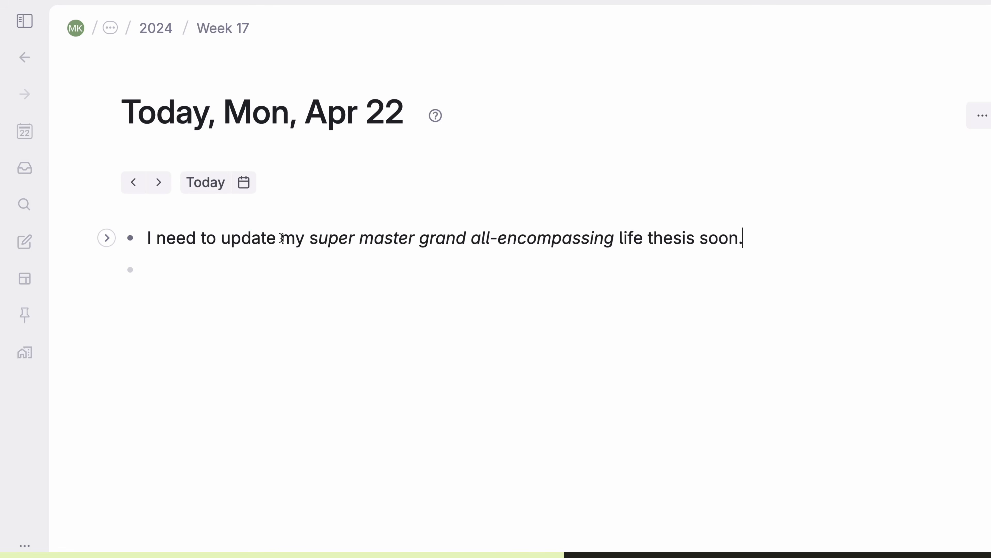
drag(281, 237, 701, 240)
key(shift+2)
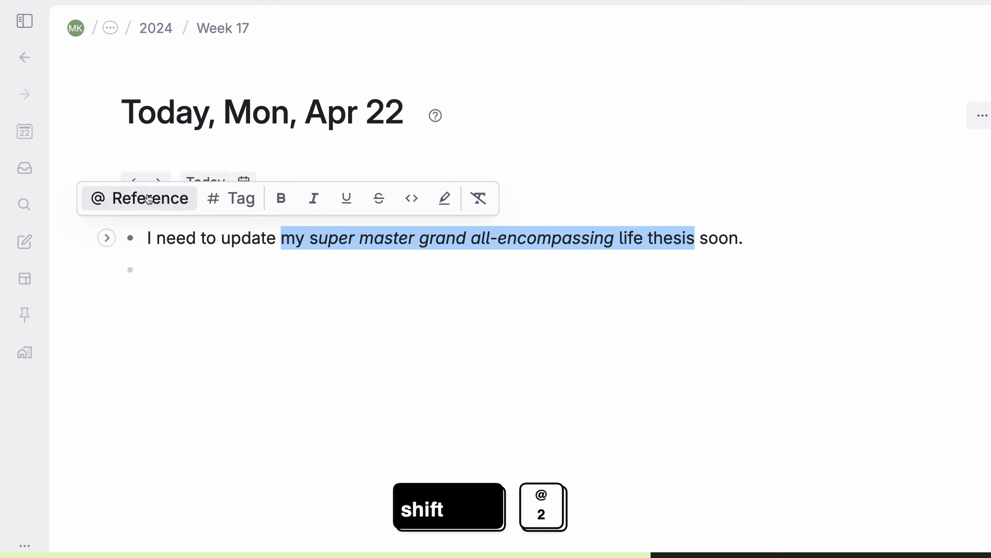
click(150, 199)
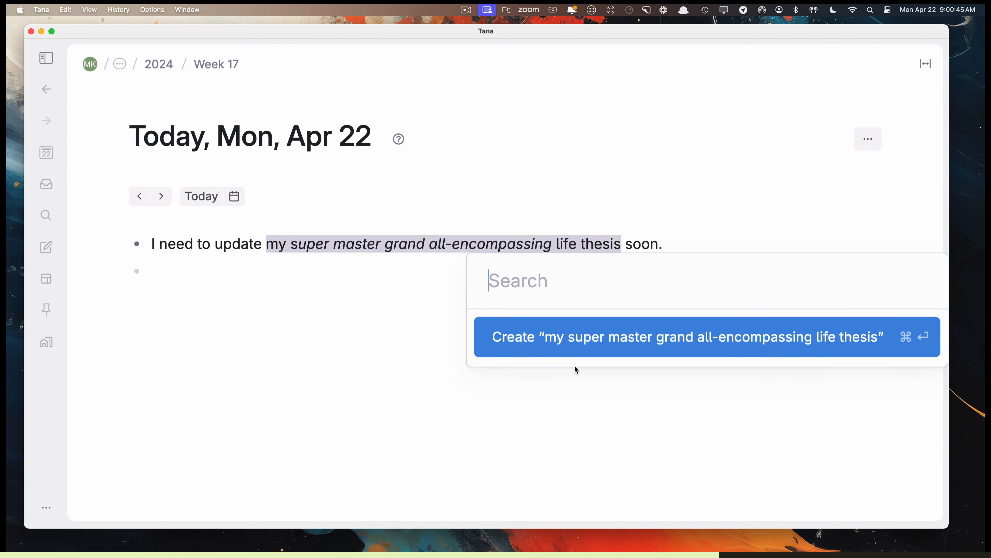
text(Life)
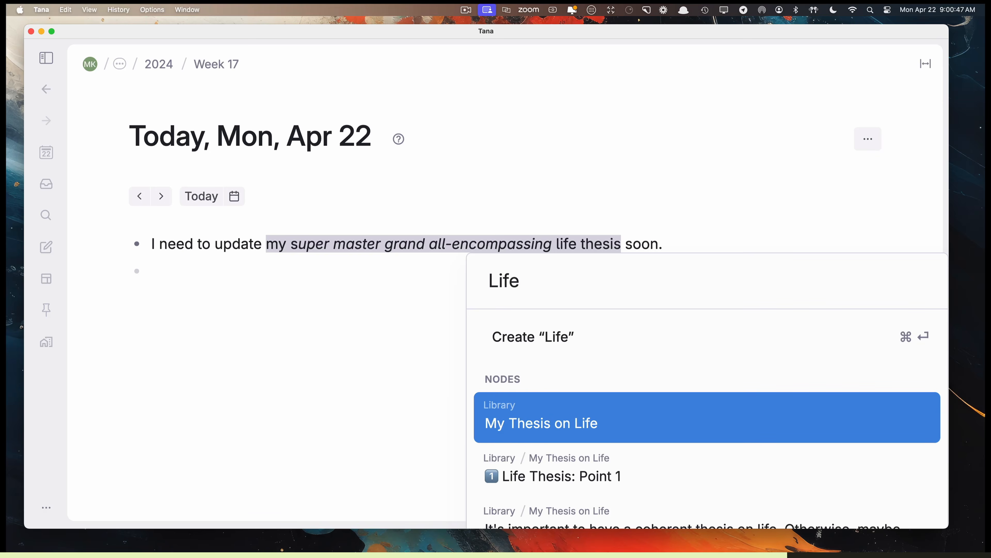
key(Return)
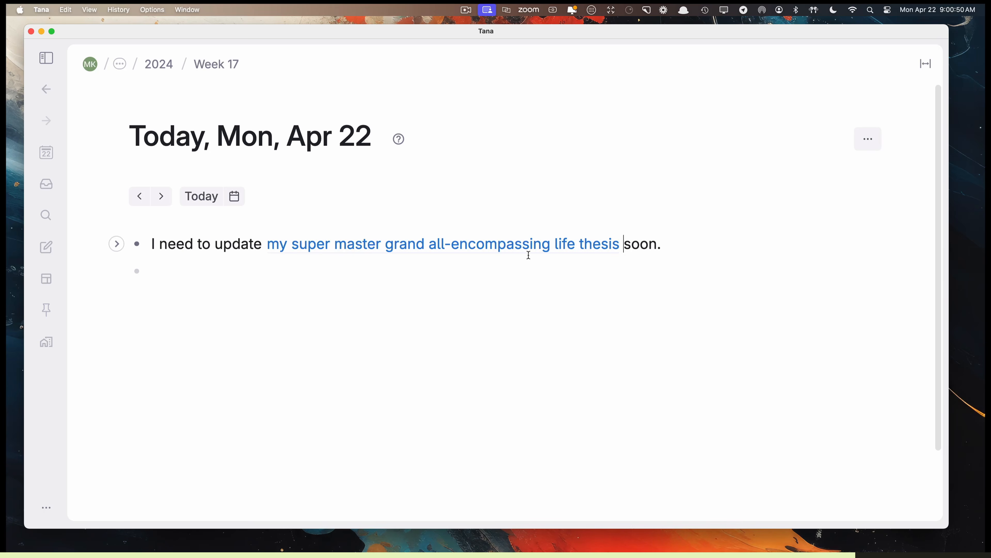
click(524, 246)
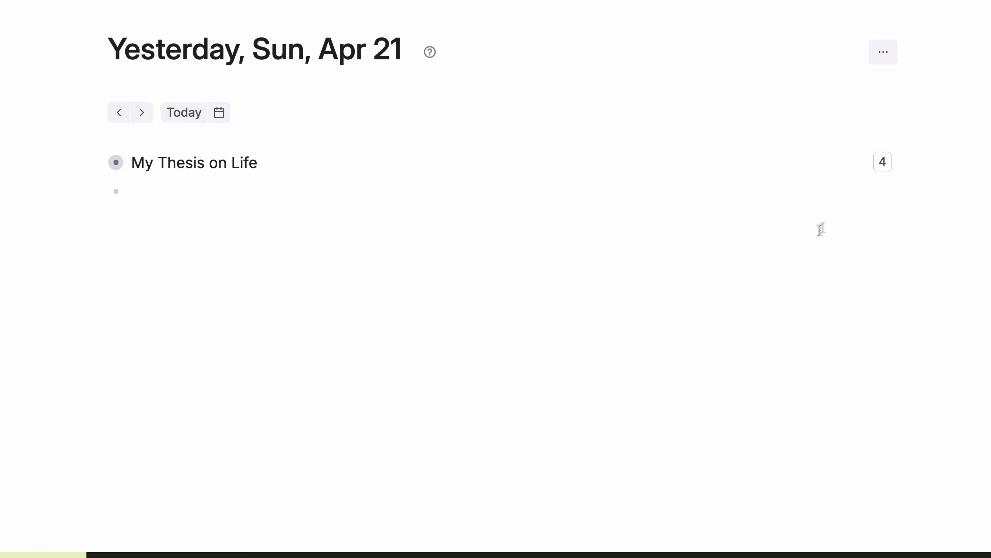
Step: Expand the 4 references and open the Today's the day, I need to update, and Wait a second mentions in panels
mouse_move(879, 168)
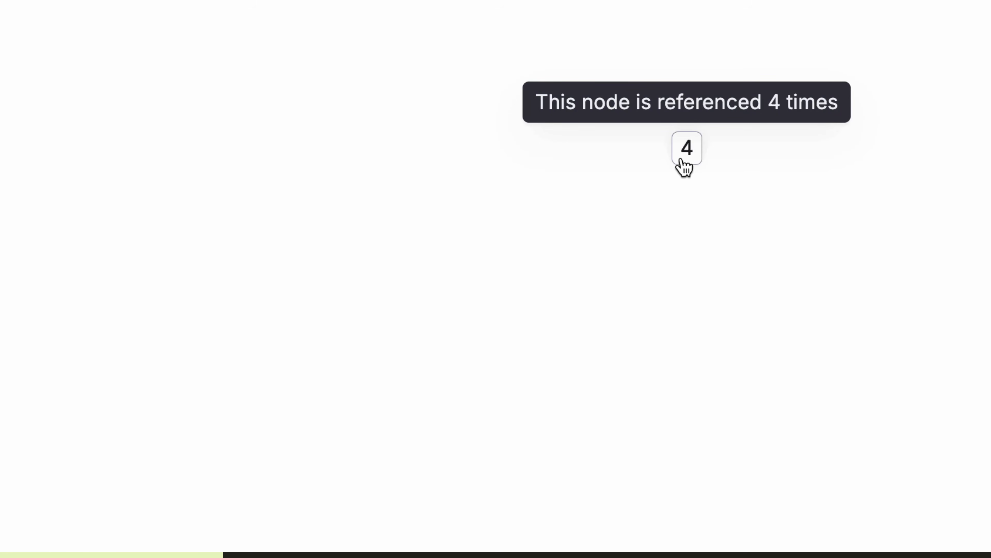
click(681, 161)
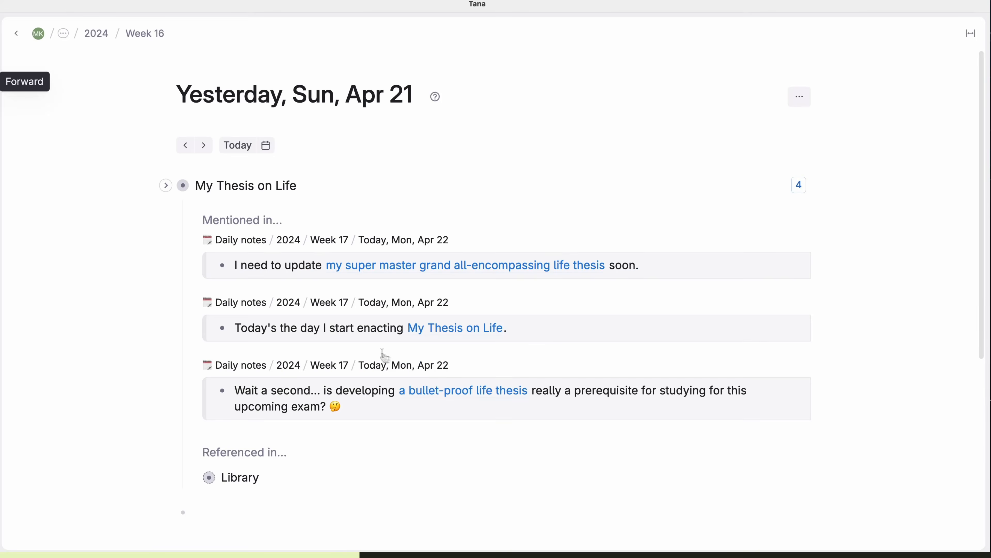
super+click(223, 329)
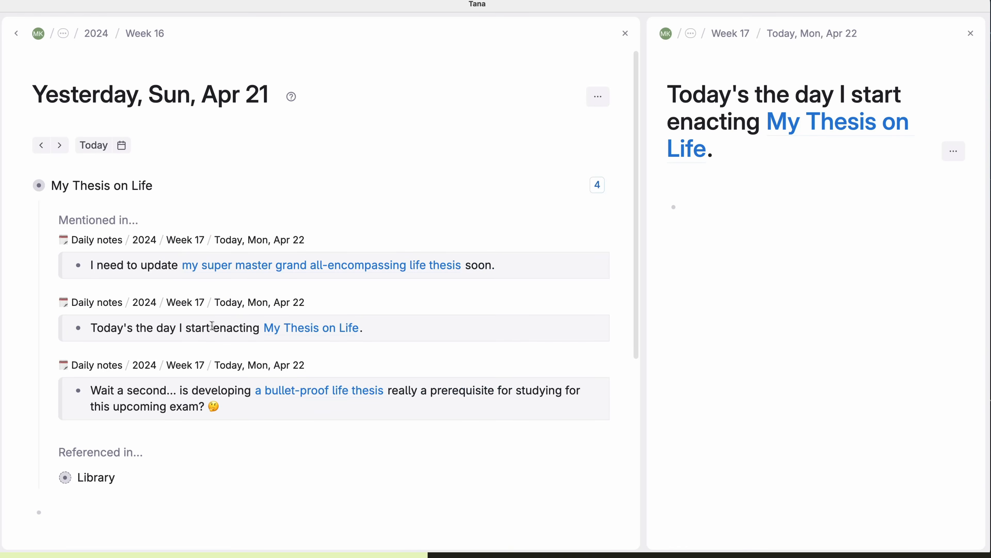
alt+click(80, 268)
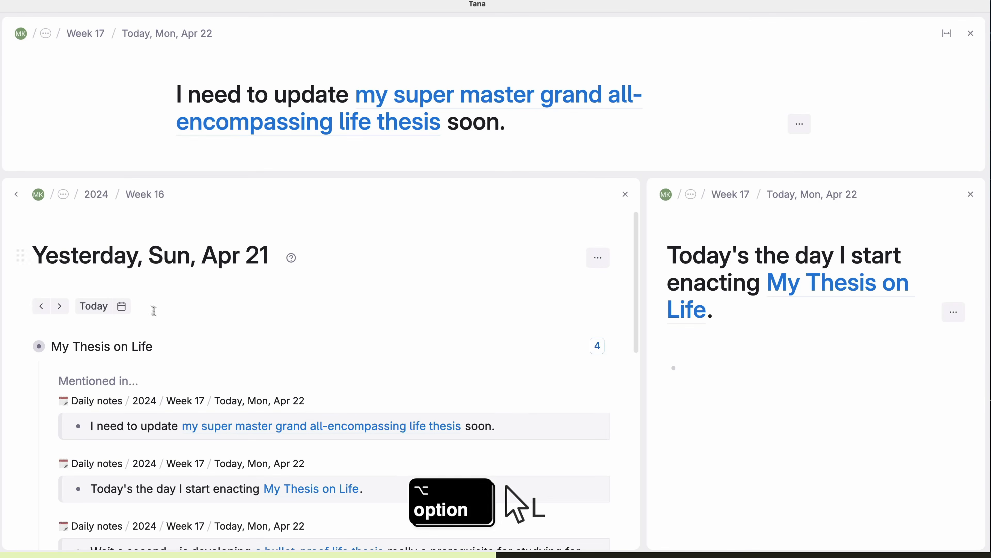
scroll(201, 344, down, 3)
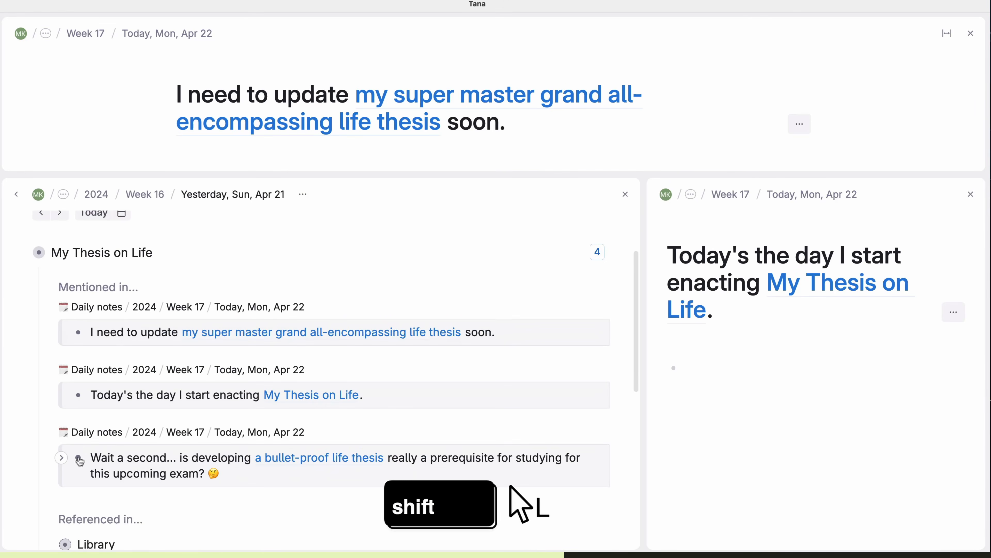
shift+click(79, 461)
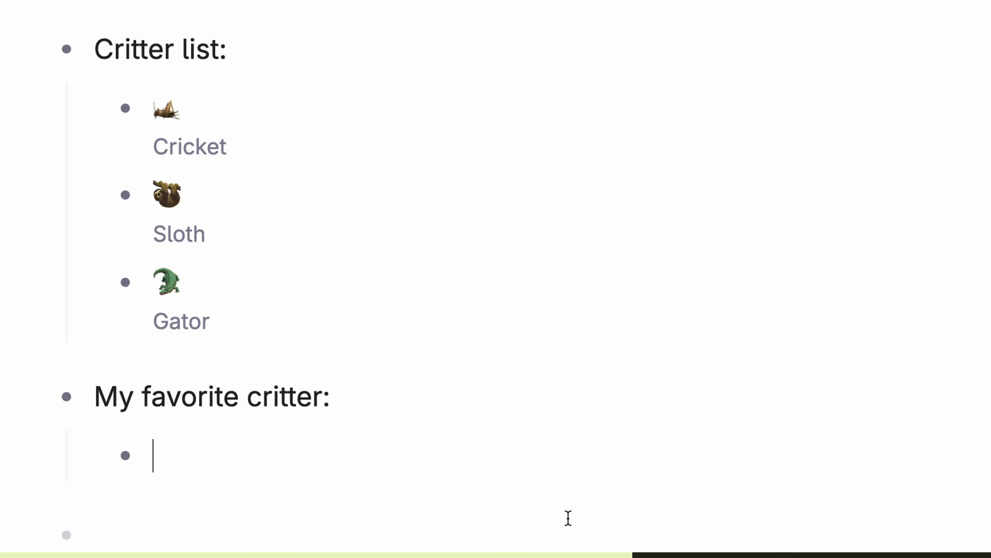
Step: Option-drag Sloth to reference it under My favorite critter and under Let's add a Sloth here
drag(132, 192, 153, 465)
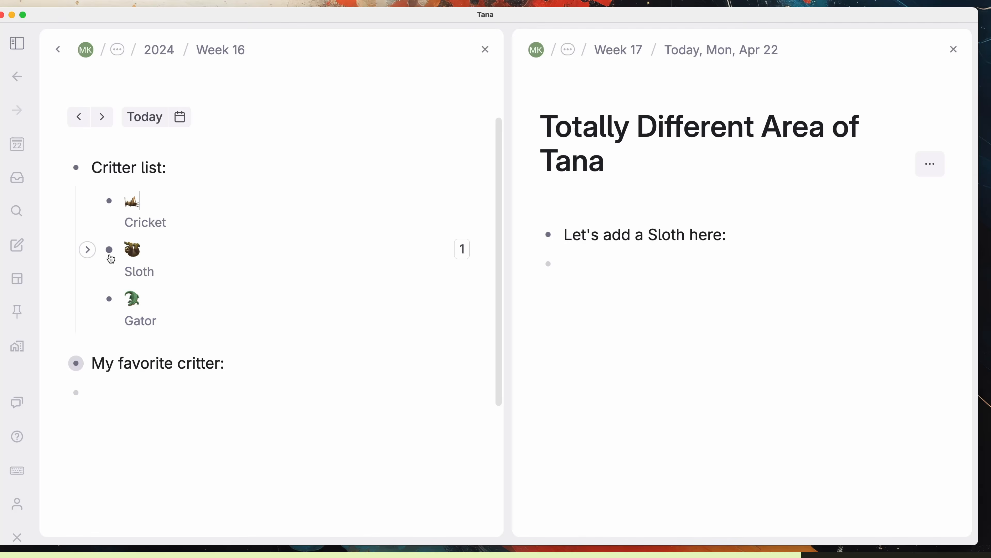
drag(109, 249, 607, 272)
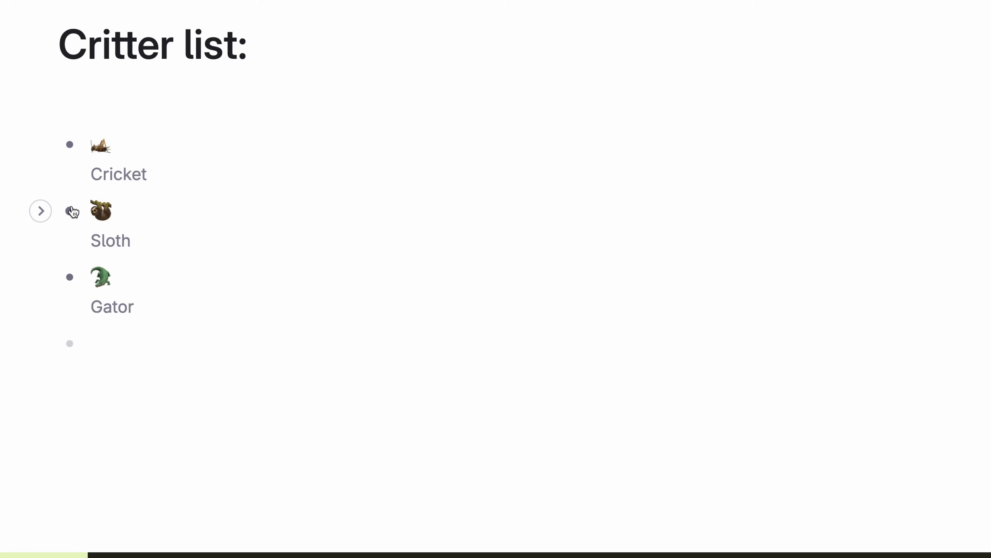
Step: Open the Sloth page and expand its Totally Different Area, Apr 22 and My favorite critter references
click(71, 210)
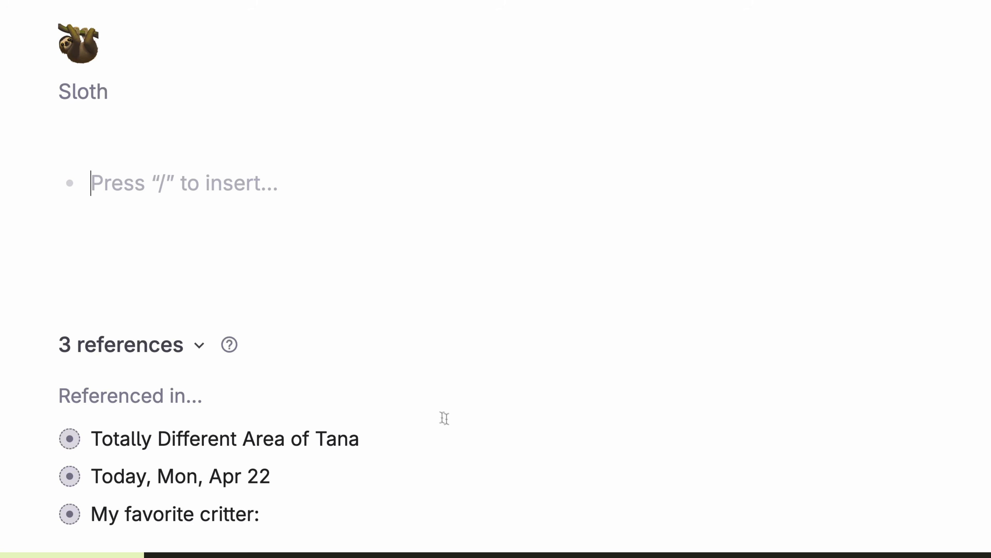
scroll(191, 496, down, 3)
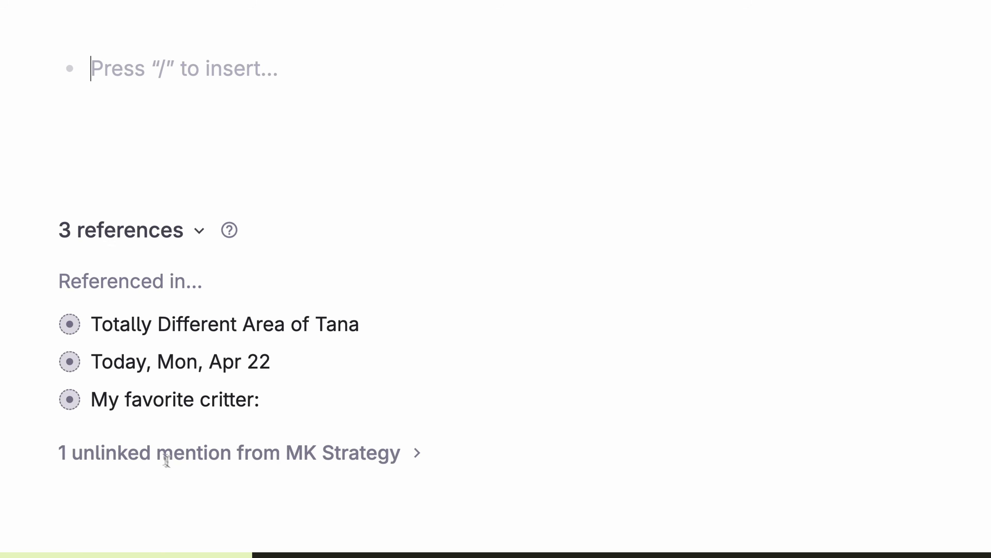
click(43, 320)
scroll(48, 354, down, 5)
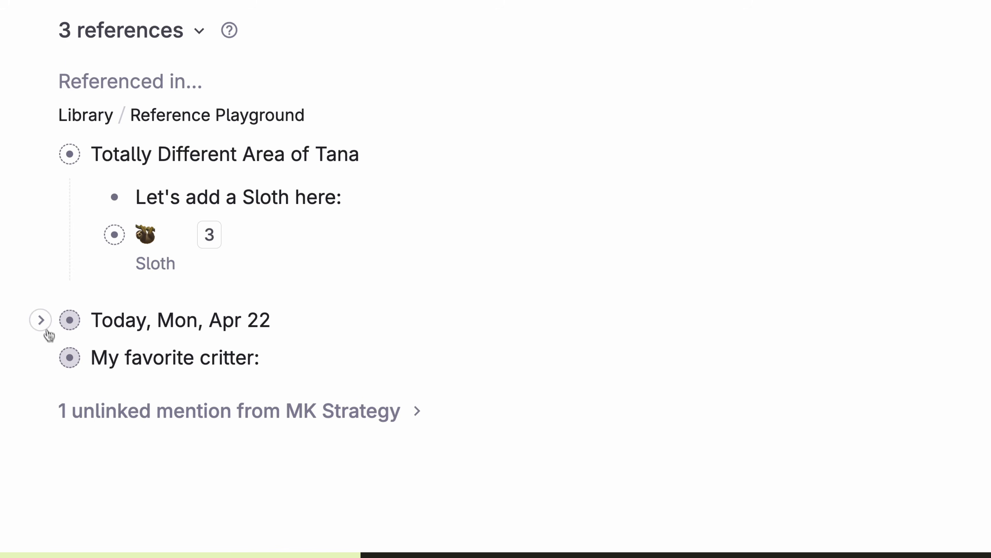
click(42, 318)
scroll(44, 327, down, 2)
click(39, 399)
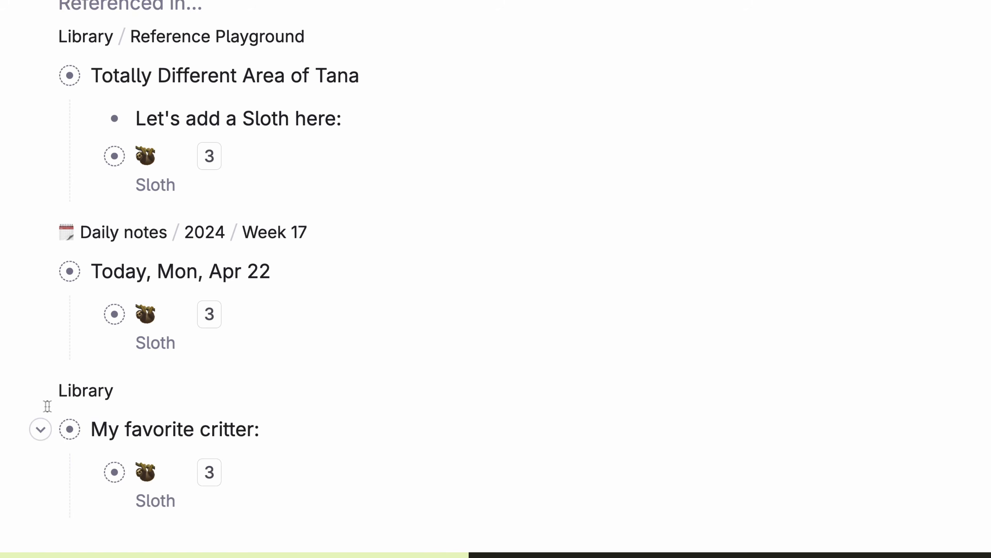
scroll(62, 406, down, 1)
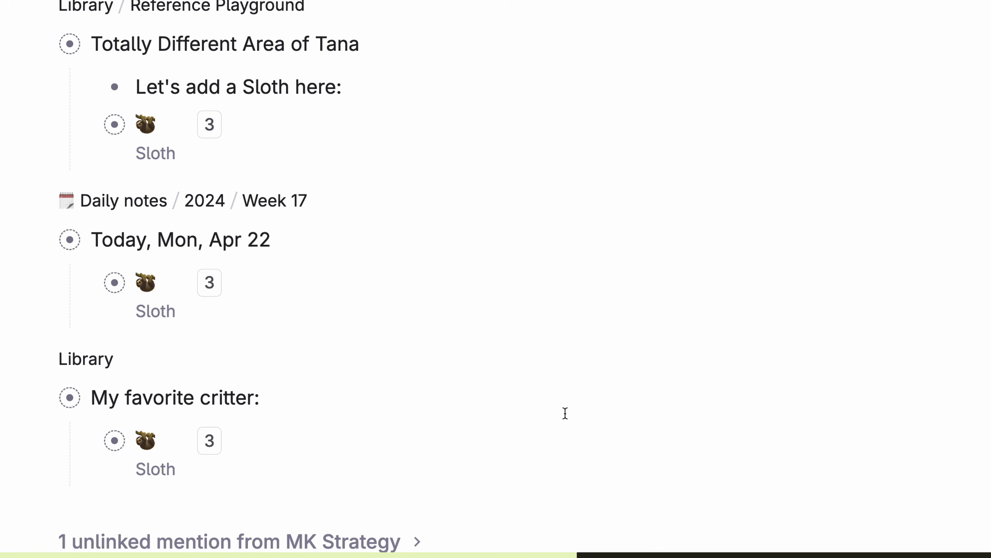
Step: Link the unlinked Sloth mention found in Wild and Untamable
scroll(564, 414, down, 7)
click(414, 268)
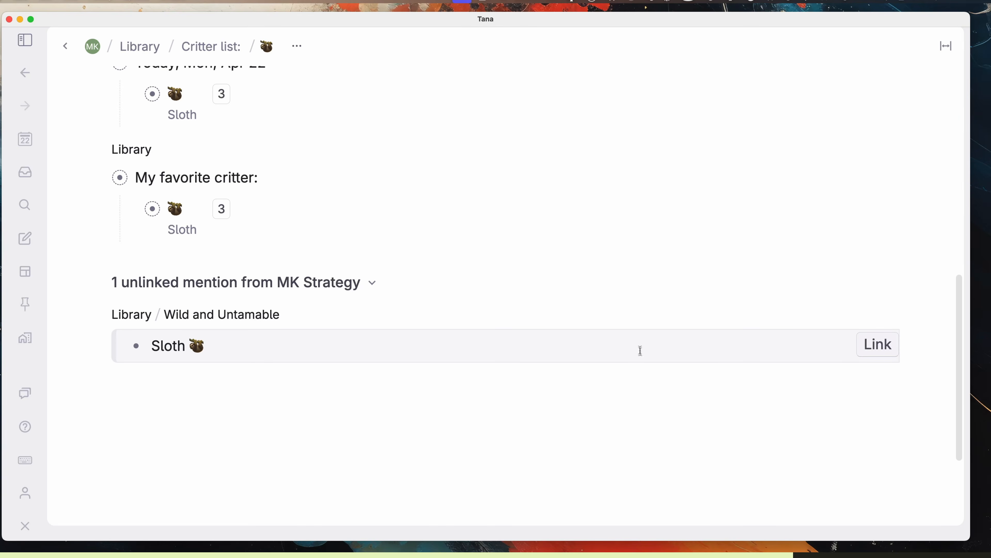
click(878, 344)
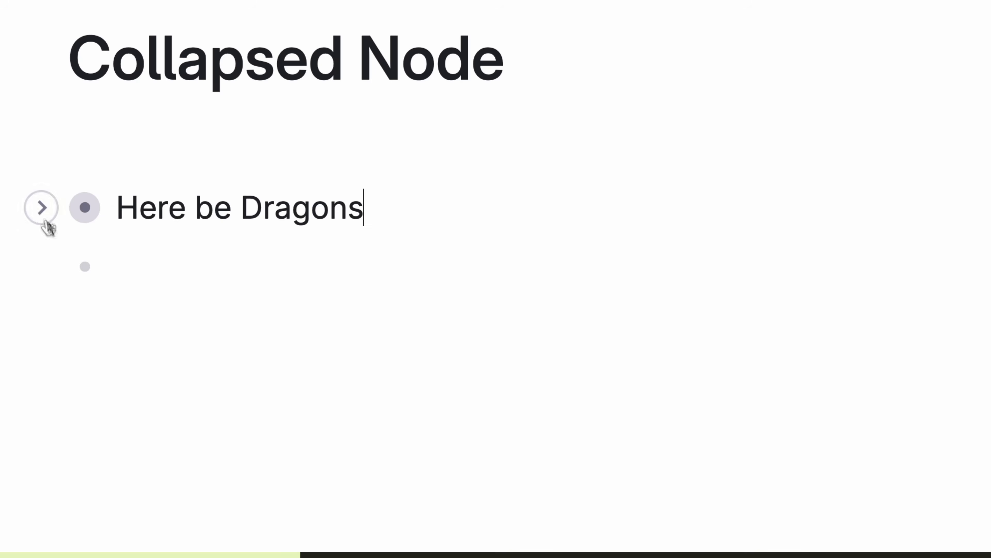
Step: Expand and collapse Here be Dragons, then uncheck and re-check the subscription task
click(41, 210)
click(41, 211)
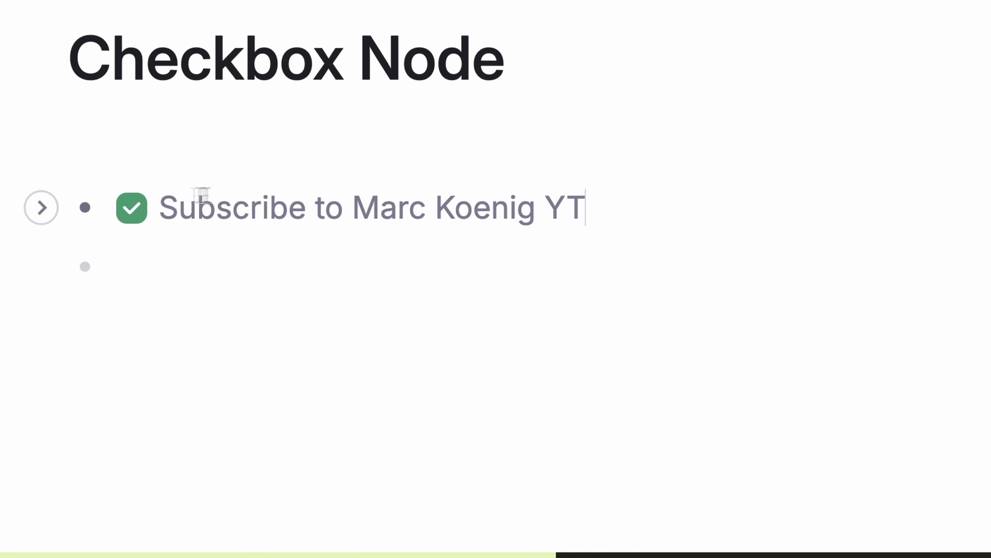
click(130, 214)
click(134, 215)
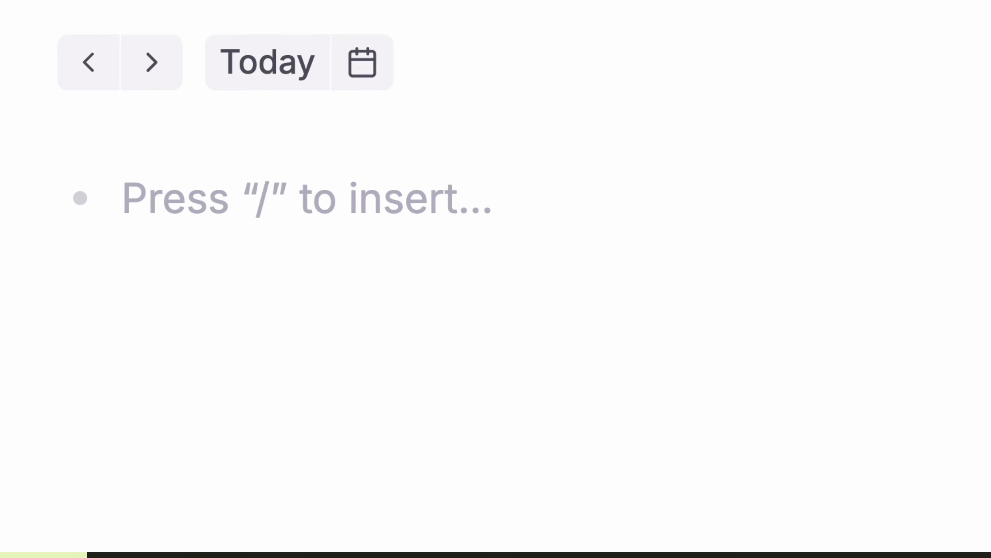
Step: Write a sample node tagged #is, then tag the three people #person, #client and #family
text(This node #is a certain kind of thing)
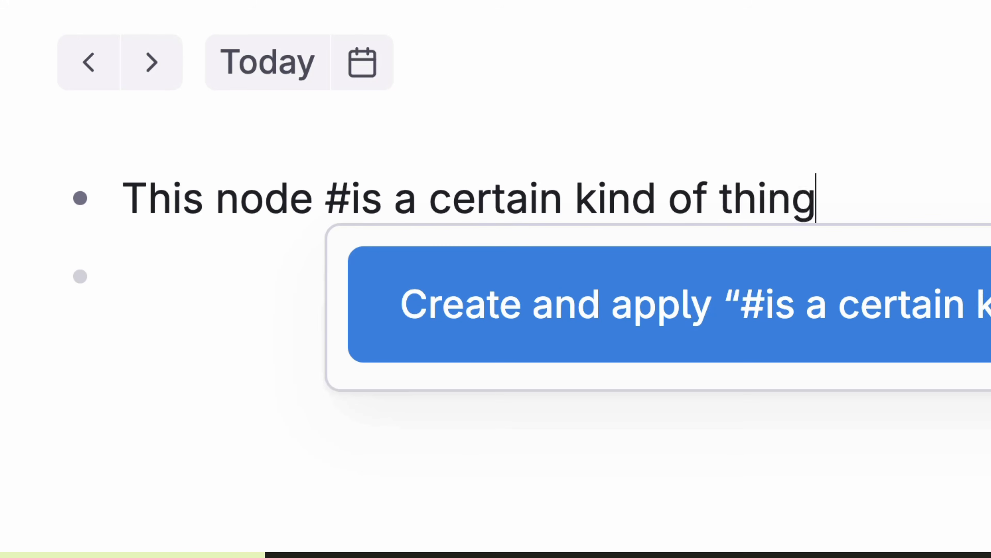
key(Return)
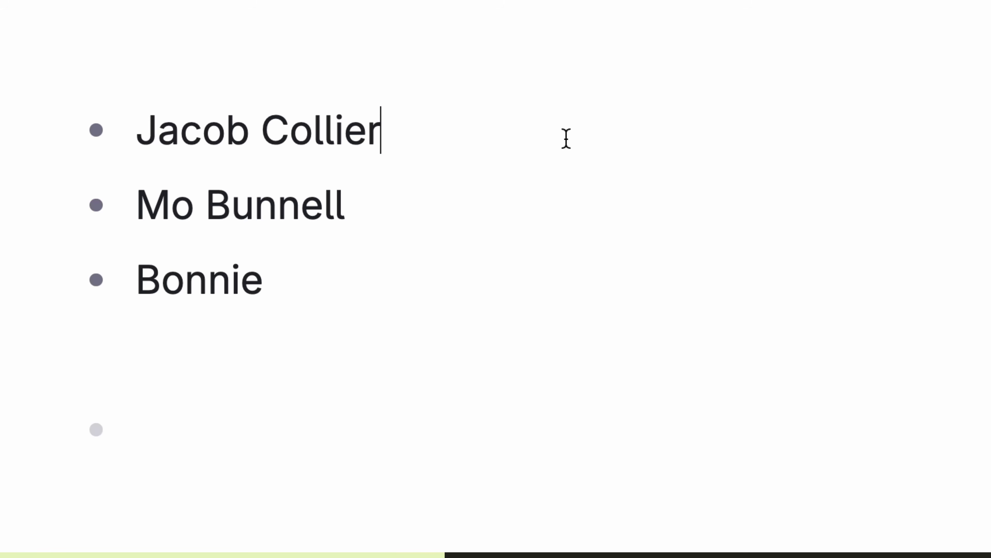
text(#person)
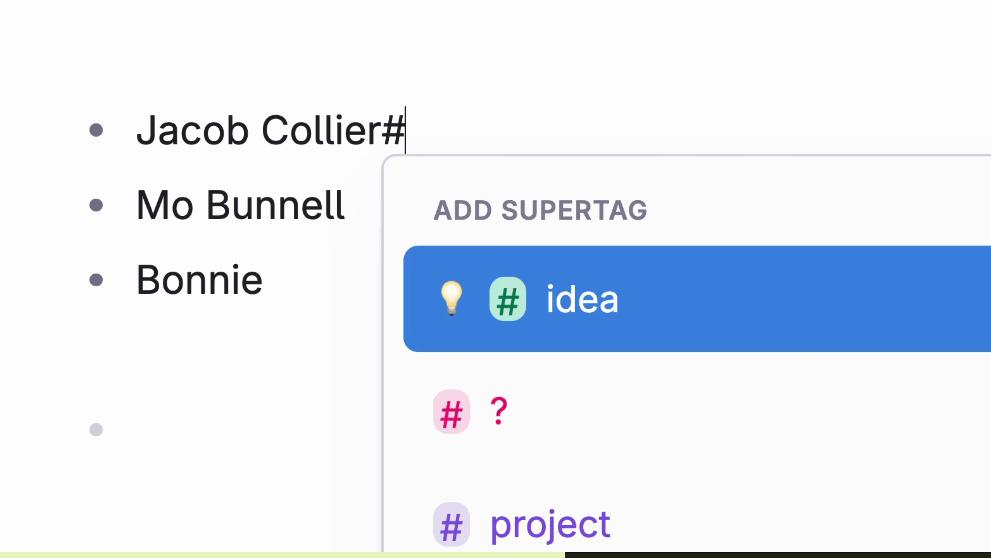
key(Return)
text(#clie)
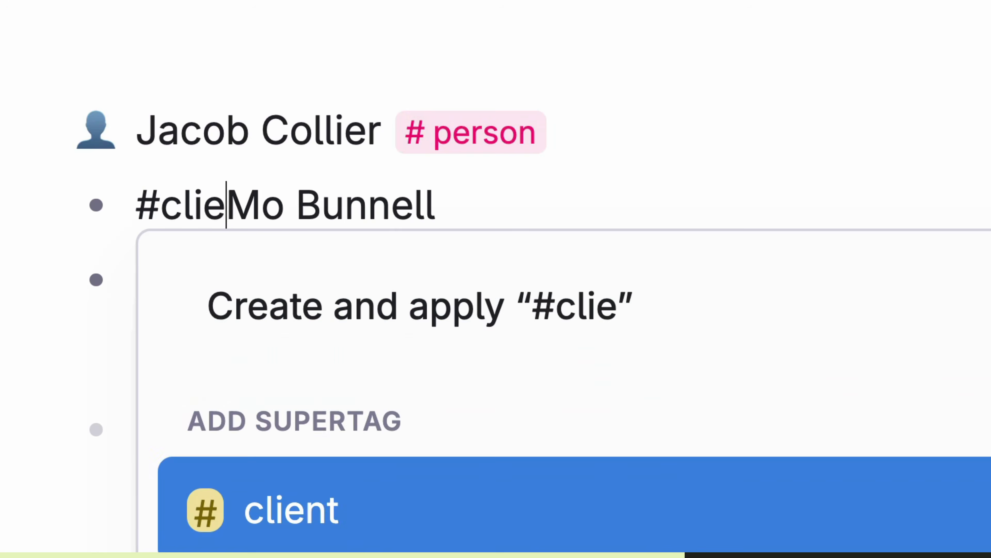
key(Return)
text(#family)
key(Return)
Step: Add 'A distant cousin who pays me to maintain their website' tagged #person, #client and #family
key(Return)
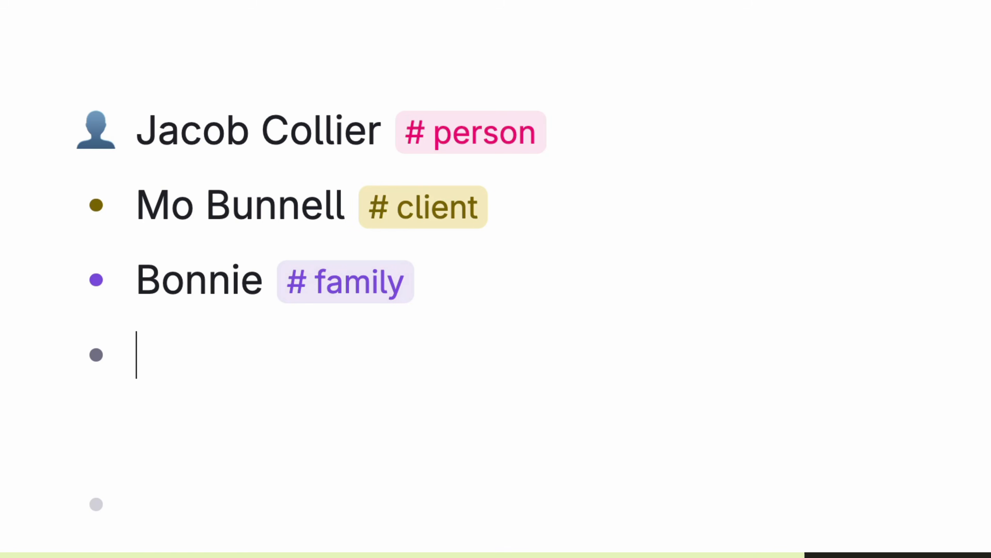
text(A distant cousin who pays me to maintain their website#person)
key(Return)
text(#client)
key(Return)
text(#family)
key(Return)
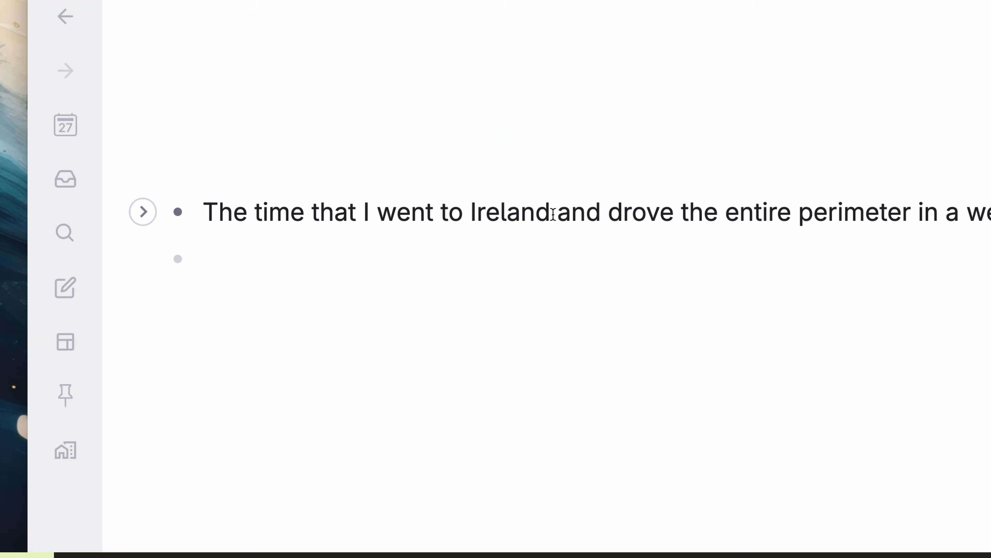
Step: Tag the Ireland note with a new #favorite memories supertag
text(#)
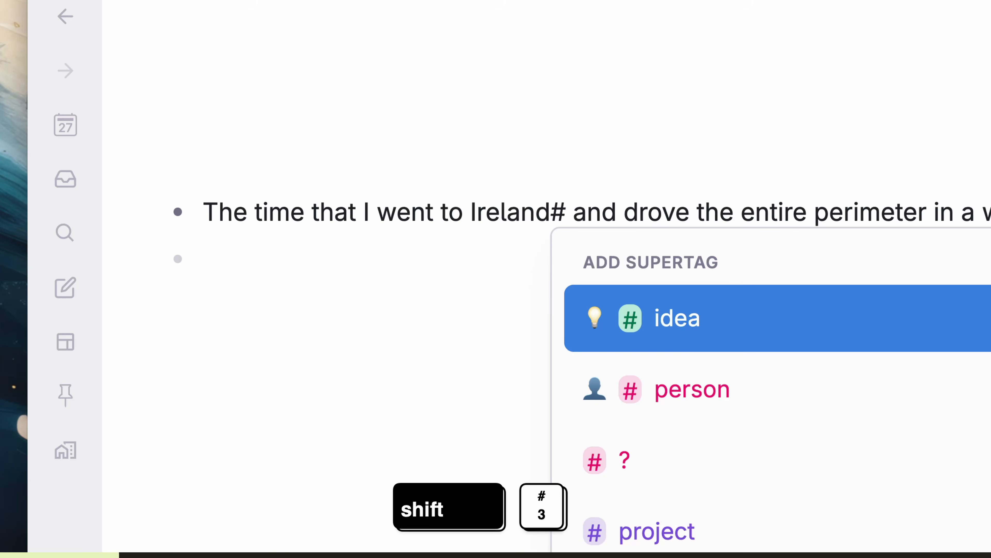
key(BackSpace)
key(Escape)
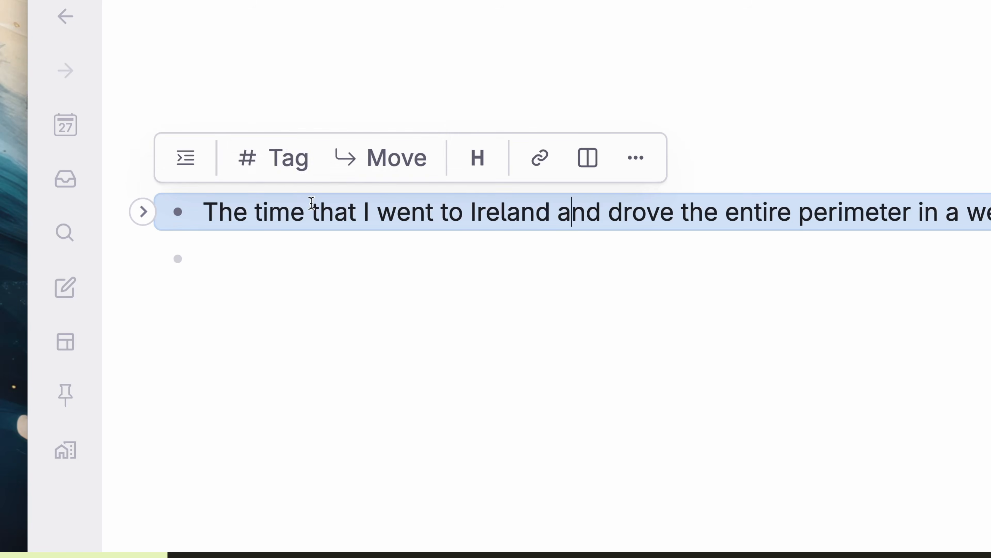
click(286, 170)
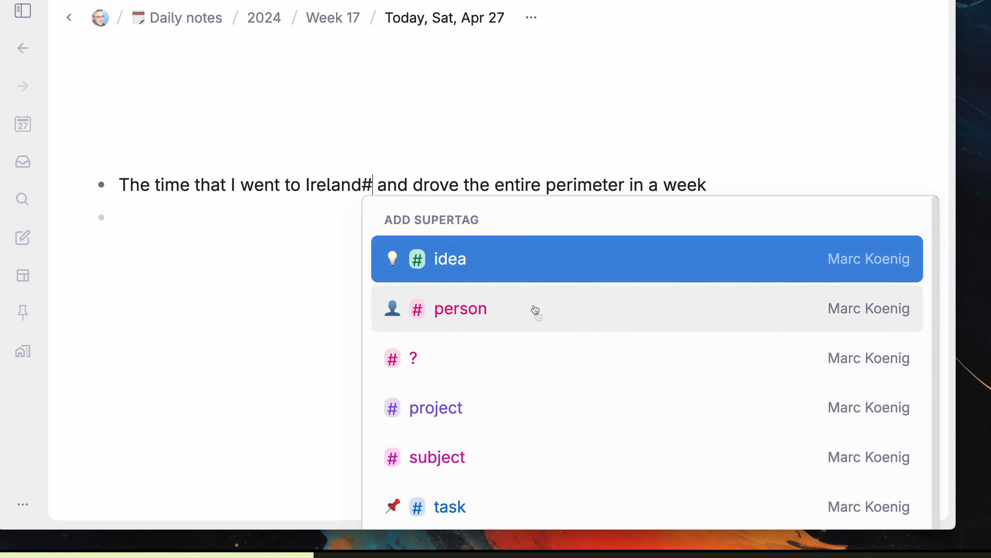
text(favorite memor)
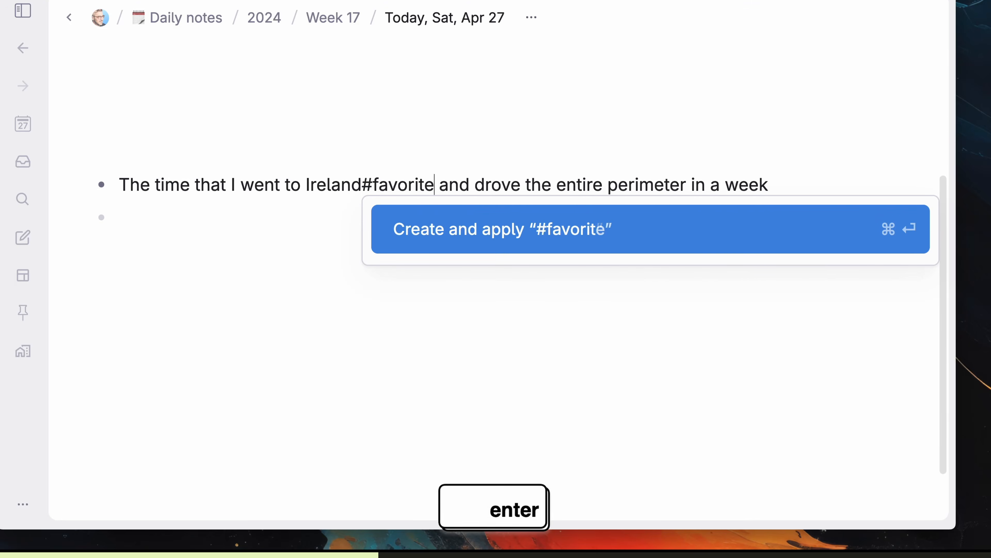
text(ies)
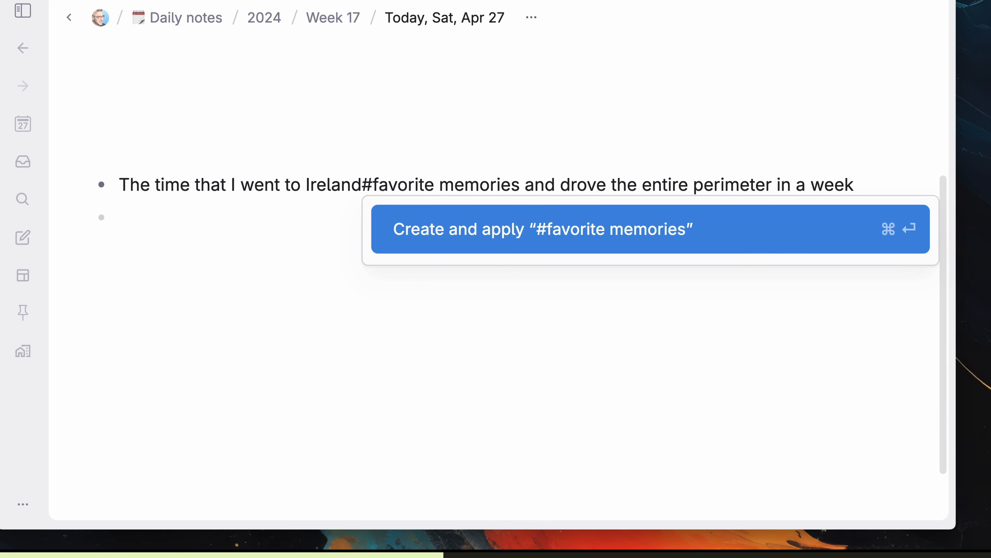
key(super+Return)
Step: Add Hashbrowns #breakfast foods, Eggs #foods (anytime), then Avocado, Gruyere and Spicy Mustard
key(Return)
text(Hashbrowns#br)
key(Return)
key(Return)
text(Eggs#foo)
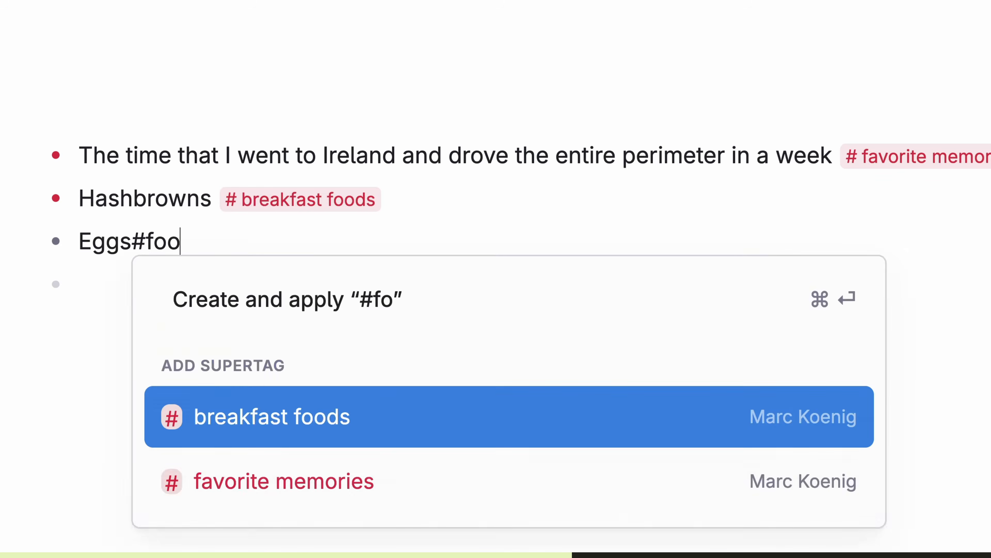
key(Return)
key(Return)
text(Avocado)
key(Return)
text(Gruyere)
key(Return)
text(Spicy Mustar)
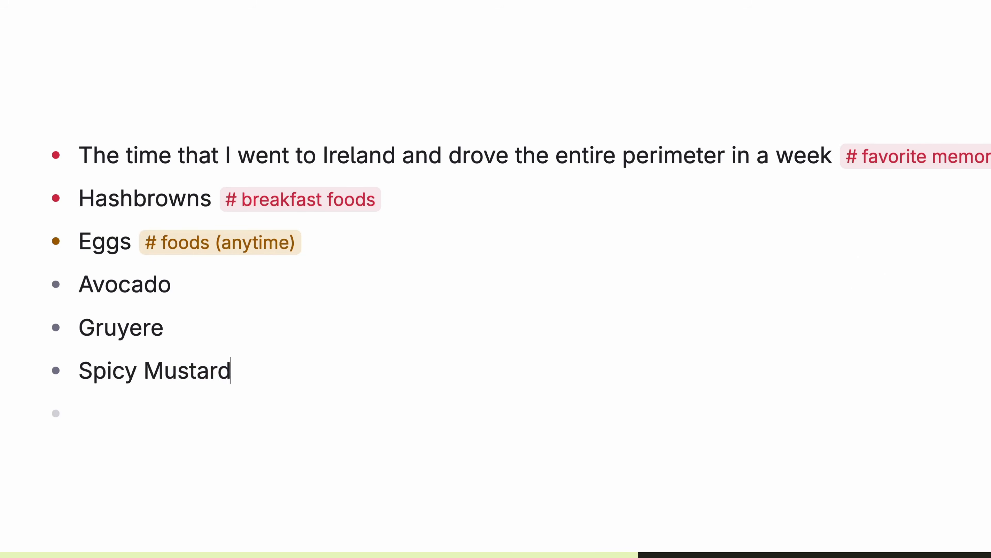
text(d)
Step: Tag Avocado, Gruyere and Spicy Mustard with a new #grocery list supertag
key(shift+Up)
key(shift+Up)
click(166, 244)
text(grocery list)
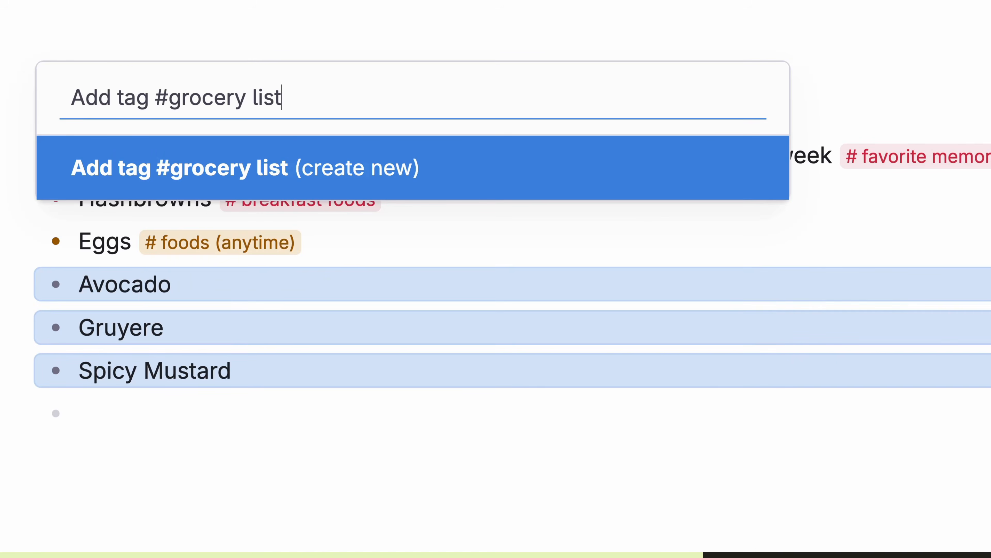
key(Return)
click(626, 487)
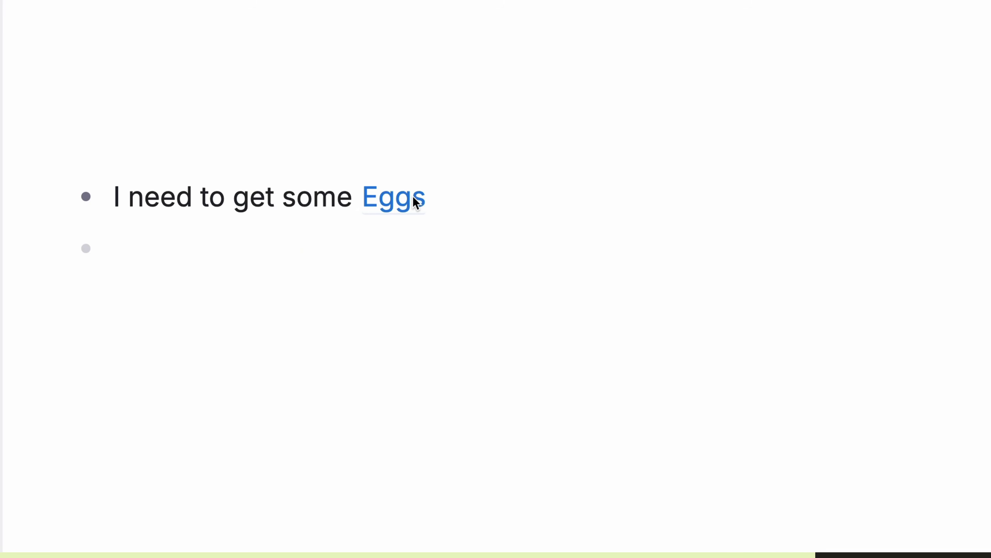
Step: Add #grocery list to the referenced Eggs node, then remove it again
mouse_move(413, 196)
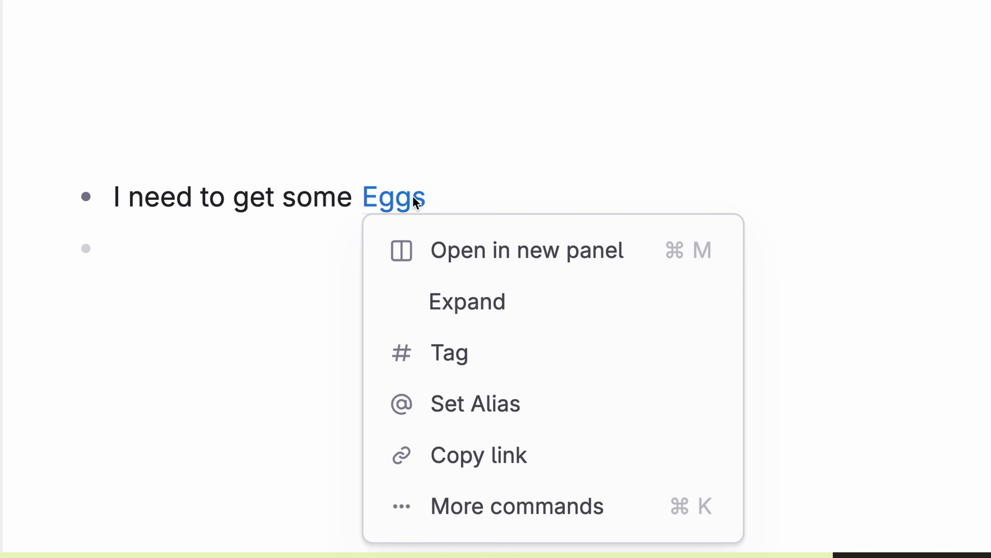
click(555, 365)
text(grocery list)
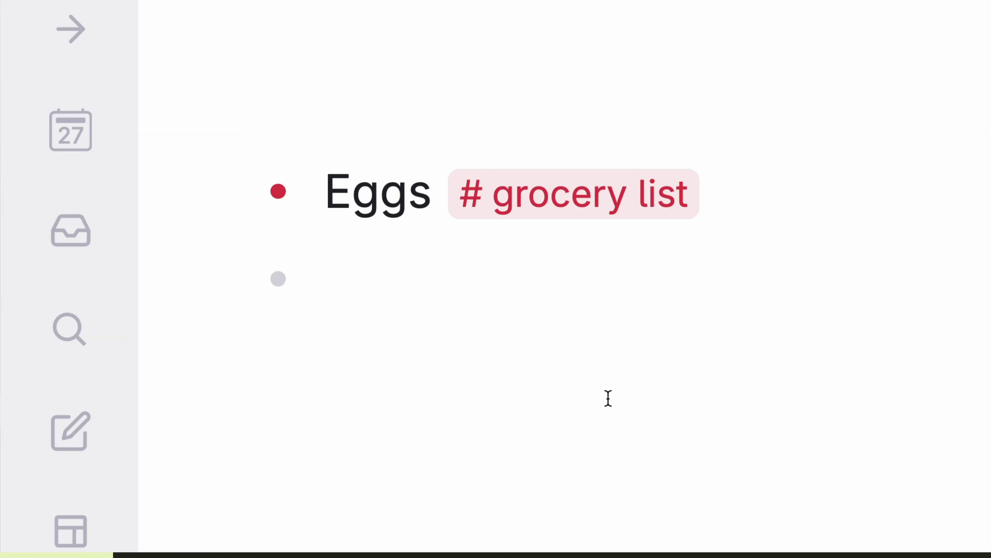
click(466, 193)
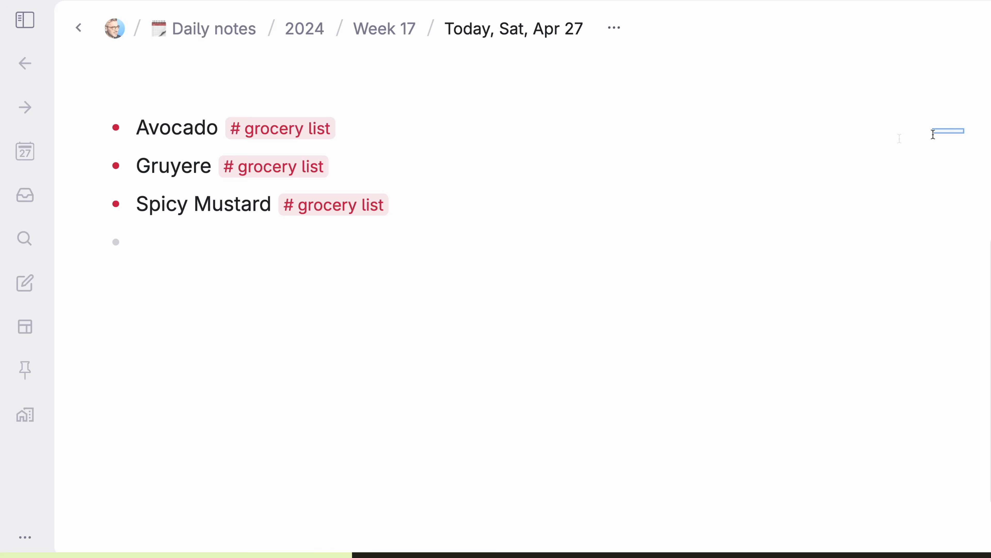
Step: Remove the grocery list tag from Avocado, Gruyere and Spicy Mustard with the Cmd+K 'Remove tag' command
drag(933, 134, 64, 217)
key(super+k)
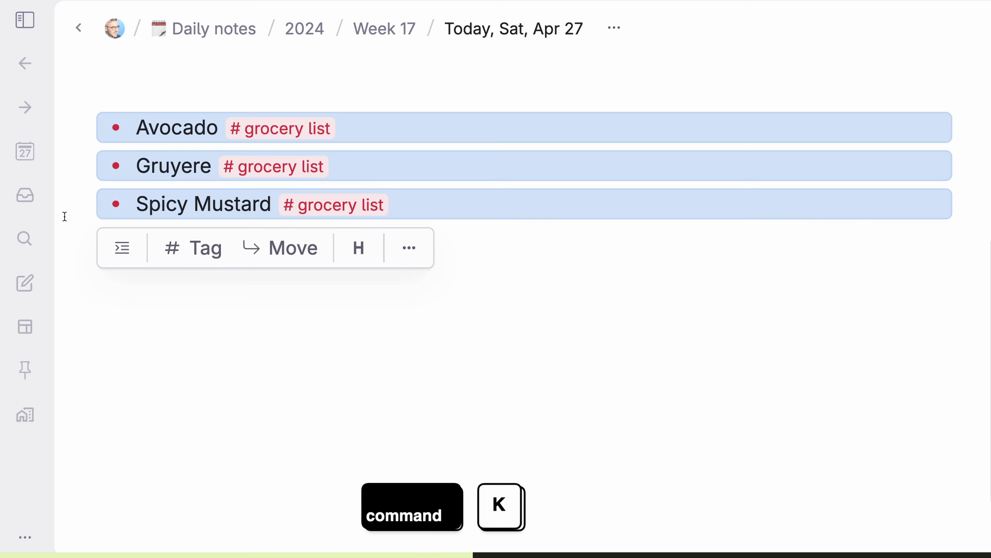
text(remo)
key(Return)
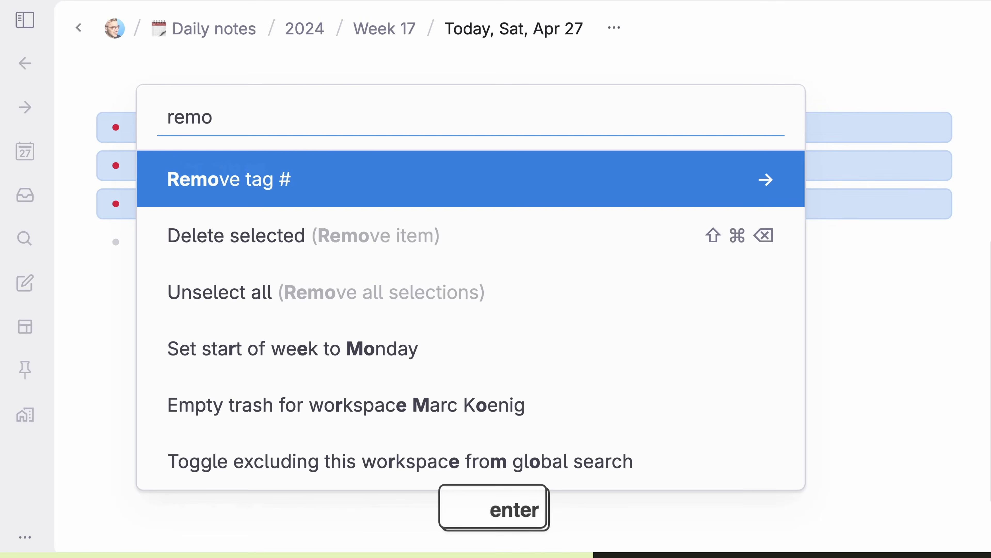
key(Return)
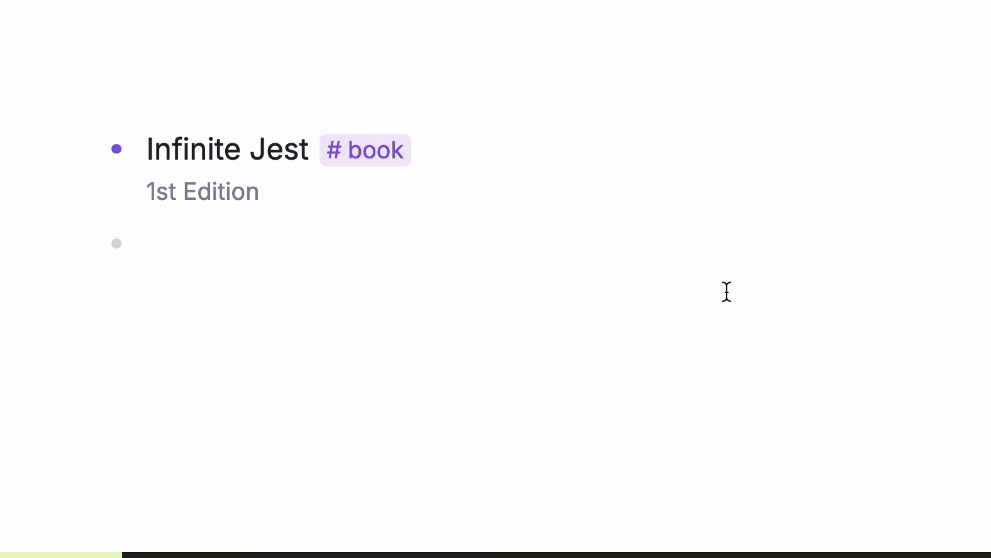
Step: Tag Infinite Jest with #collector's item and #investments
text(#col)
key(Return)
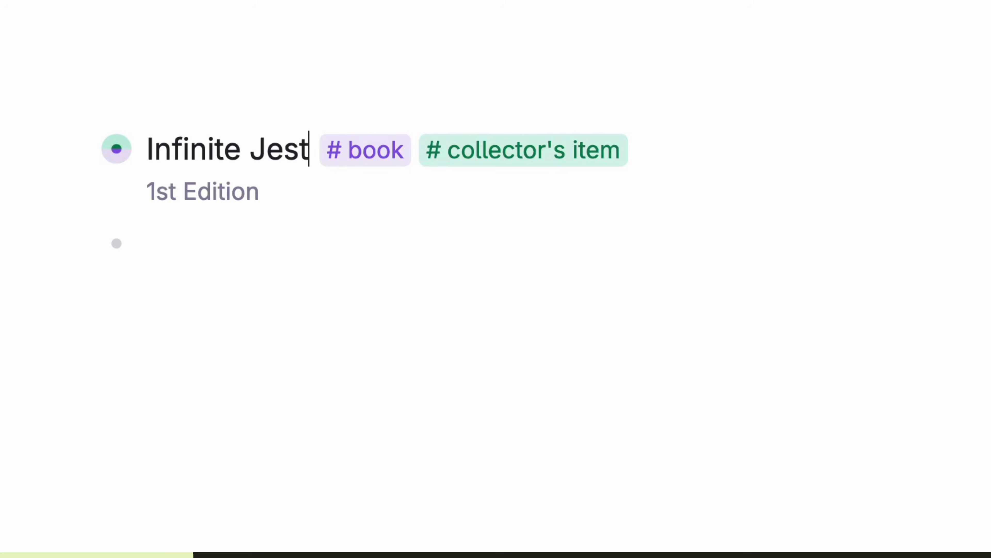
text(#inve)
key(Return)
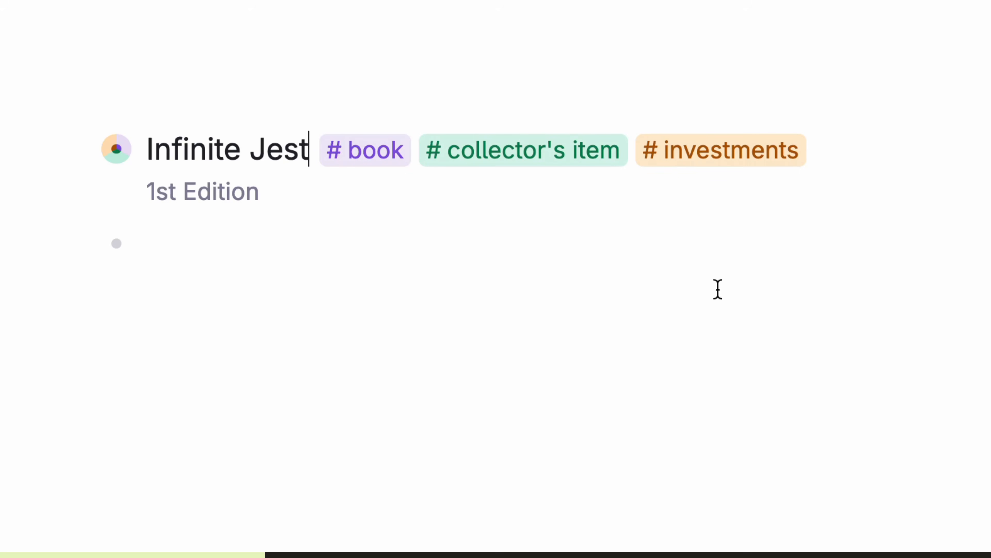
Step: Rename the book supertag to 'books I love' and colour it olive green
click(375, 170)
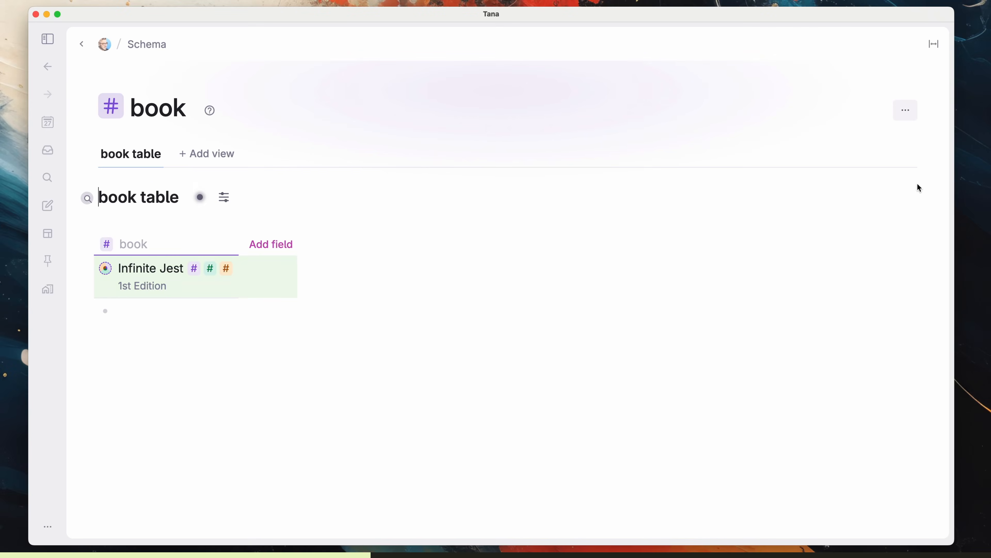
click(905, 111)
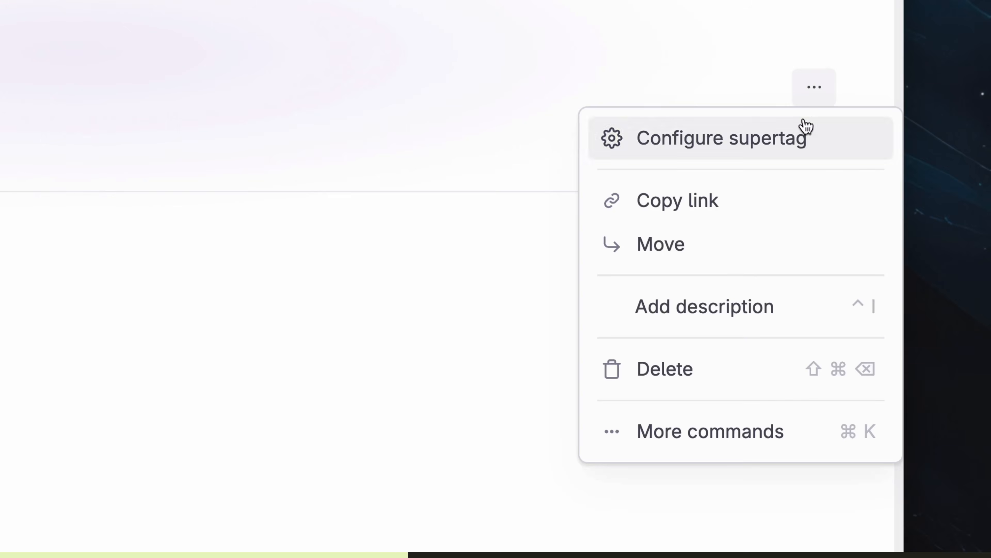
click(895, 146)
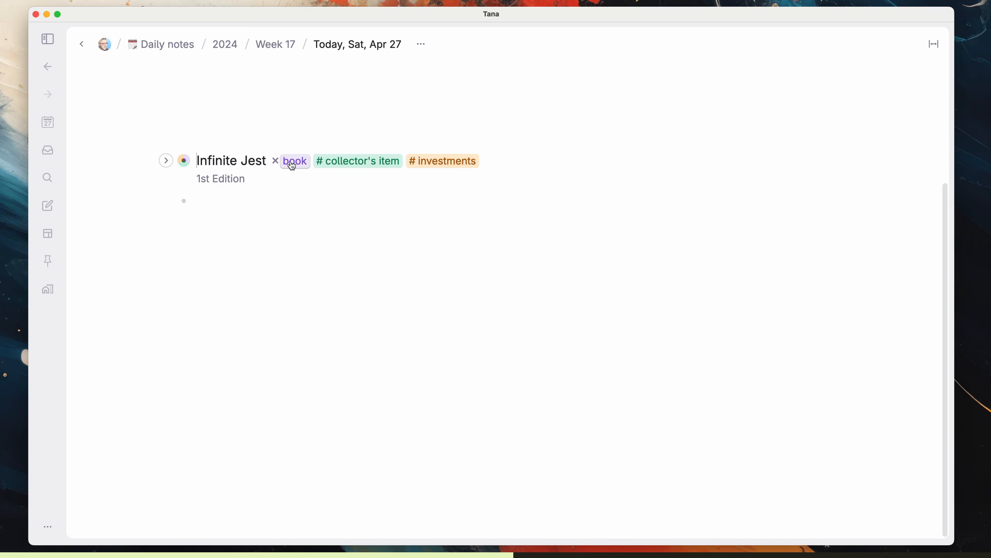
shift+click(292, 165)
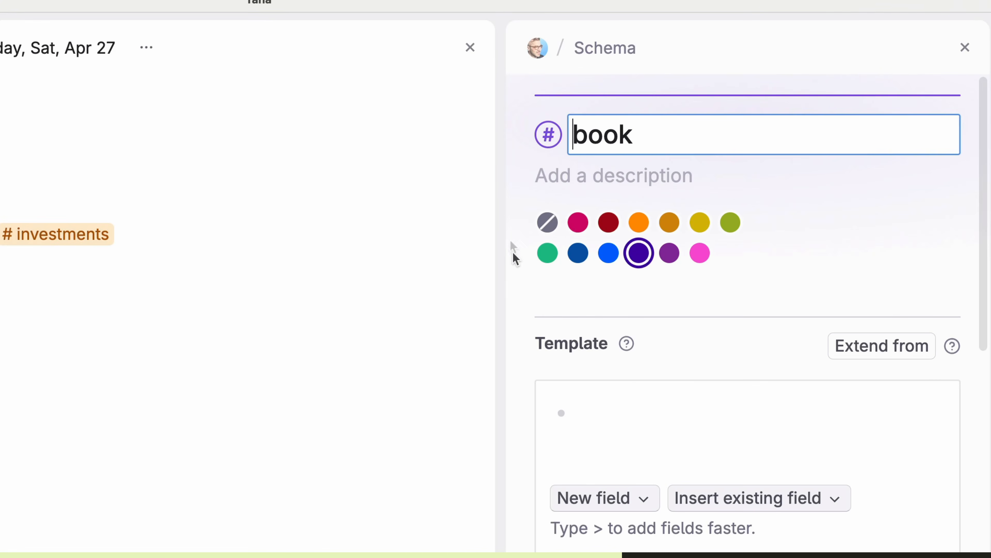
click(639, 135)
text(s I love)
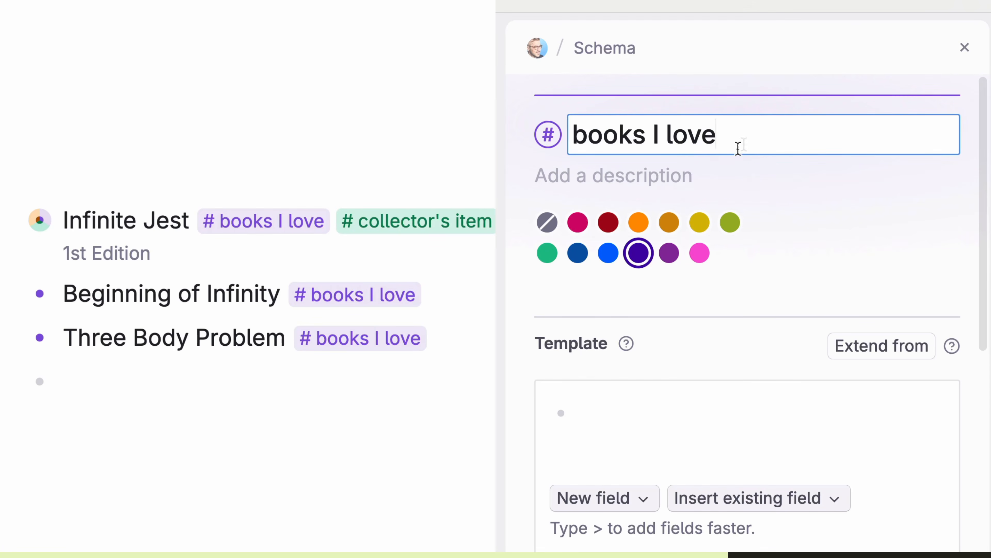
click(639, 224)
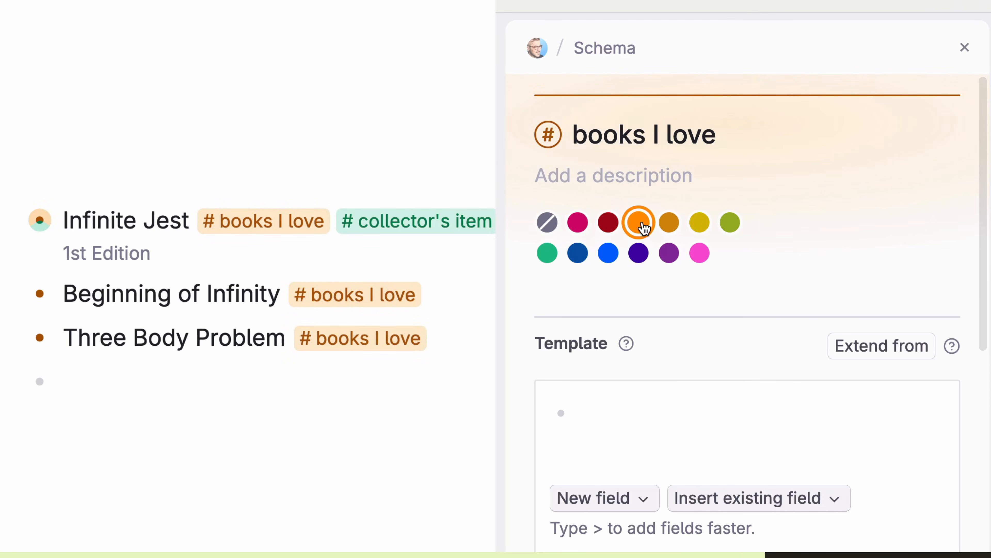
click(579, 229)
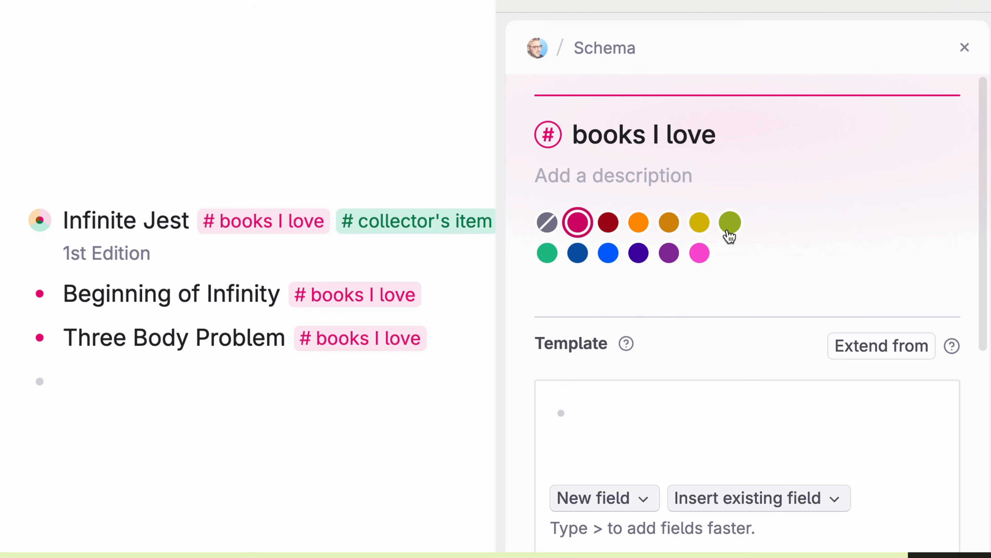
click(732, 229)
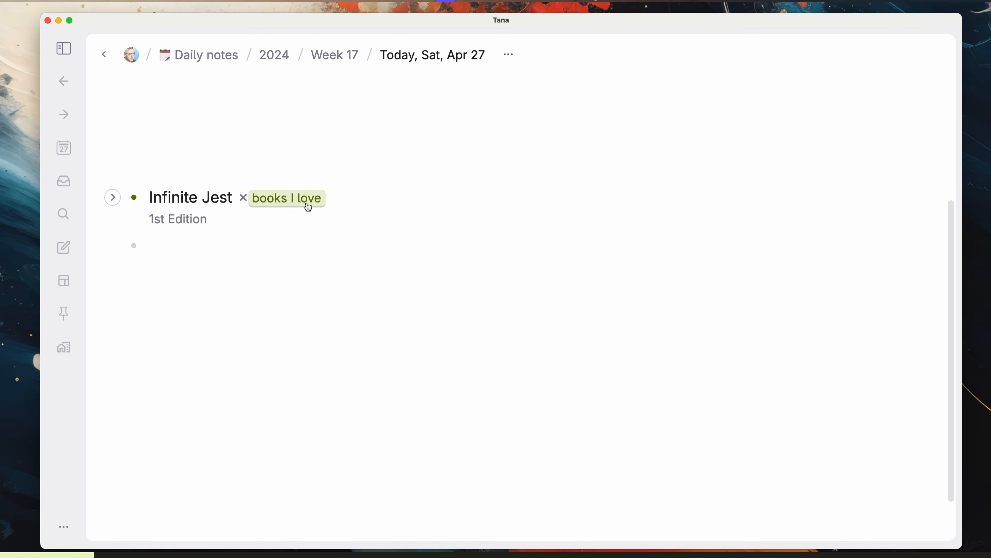
Step: Open the books I love supertag page and set its icon to the Open Book emoji
click(308, 203)
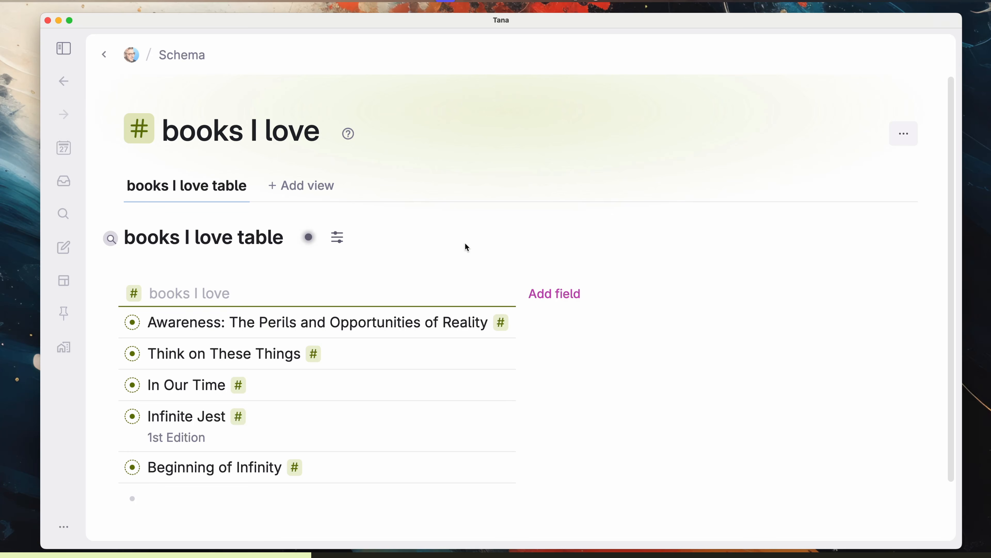
click(903, 133)
click(885, 161)
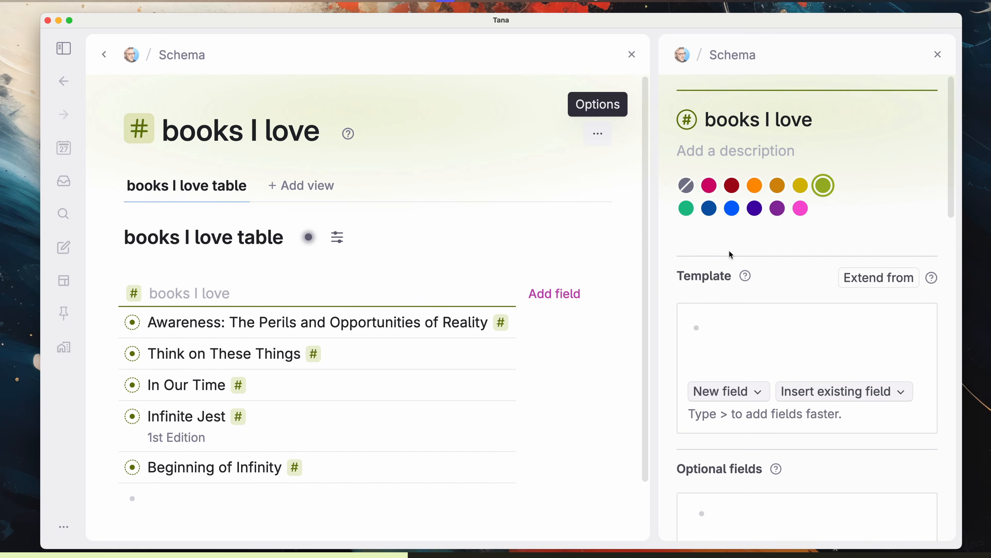
click(938, 54)
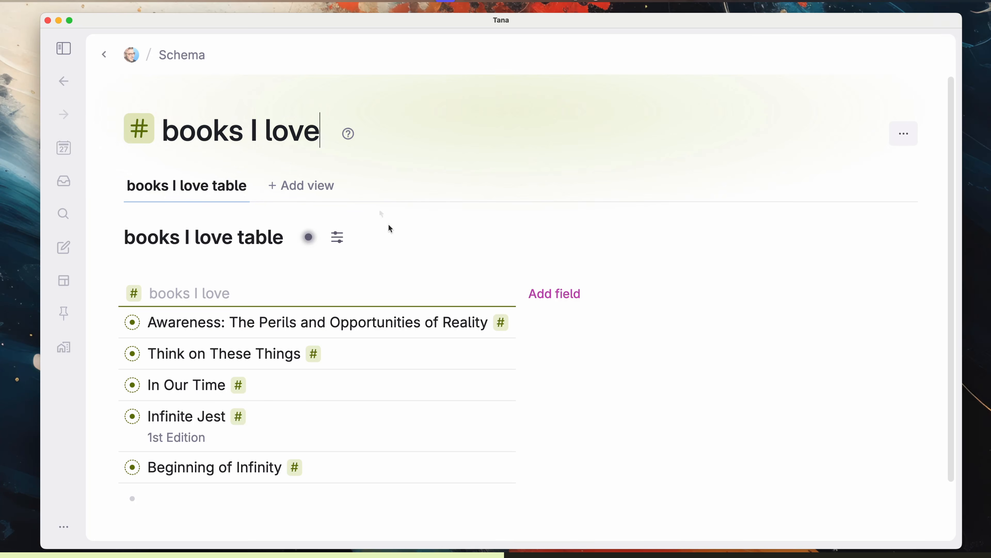
click(134, 102)
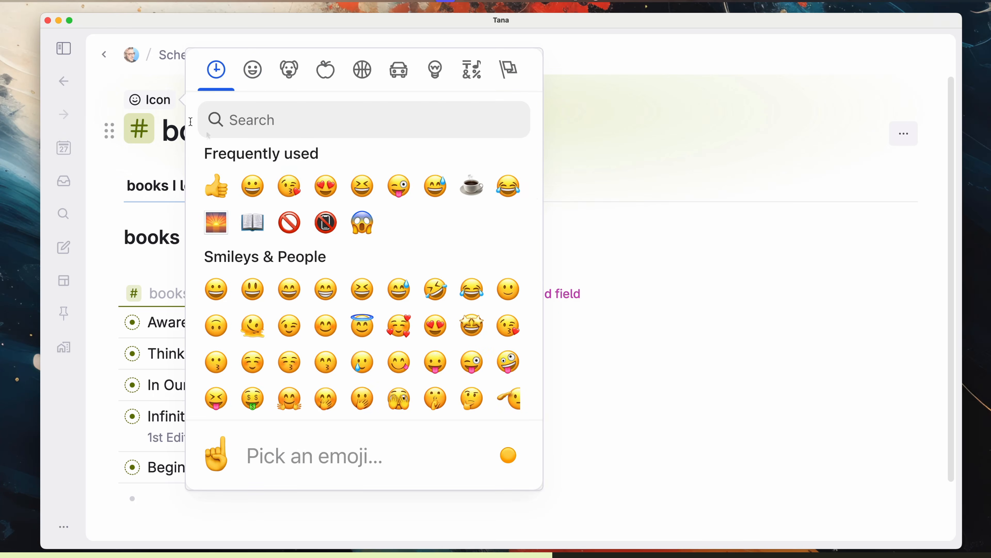
click(261, 223)
Step: Upload a banner image for the supertag page, then go to the Infinite Jest page
click(215, 155)
click(288, 175)
click(686, 385)
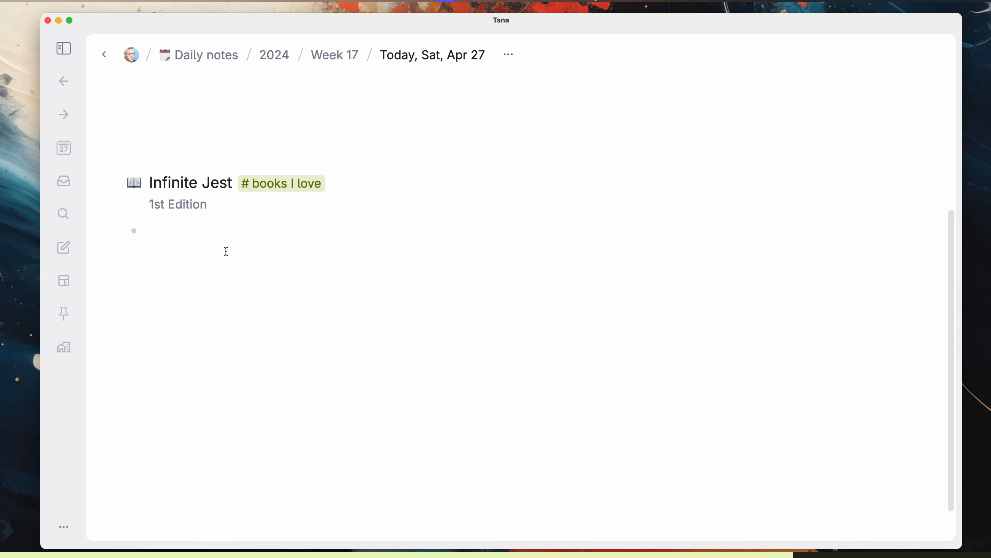
click(137, 188)
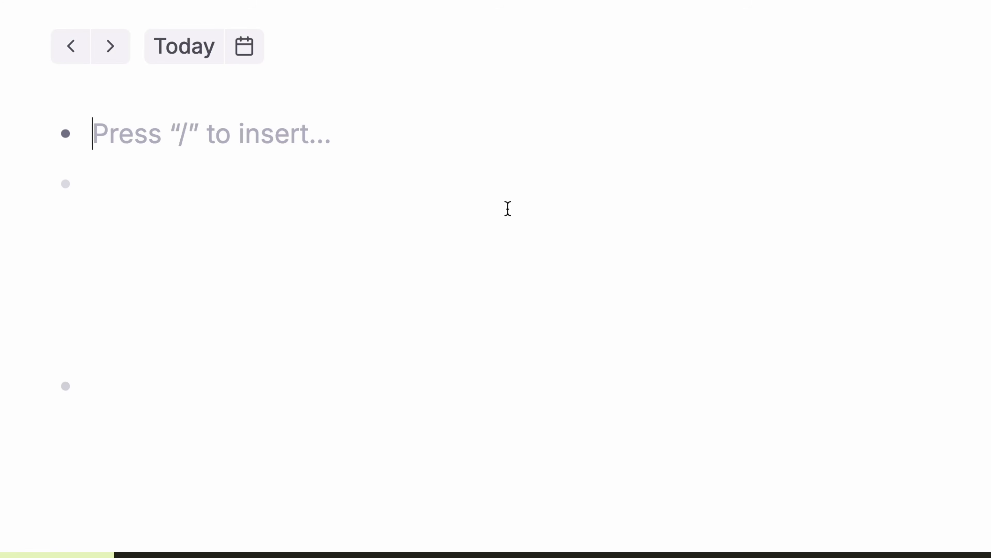
Step: Insert a search node listing every node tagged #coworkers
text(/)
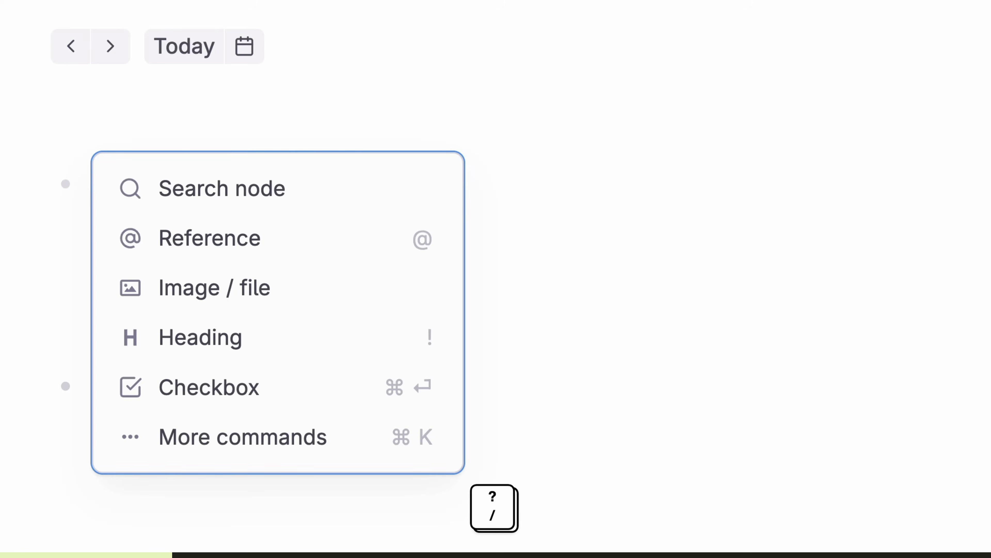
key(Return)
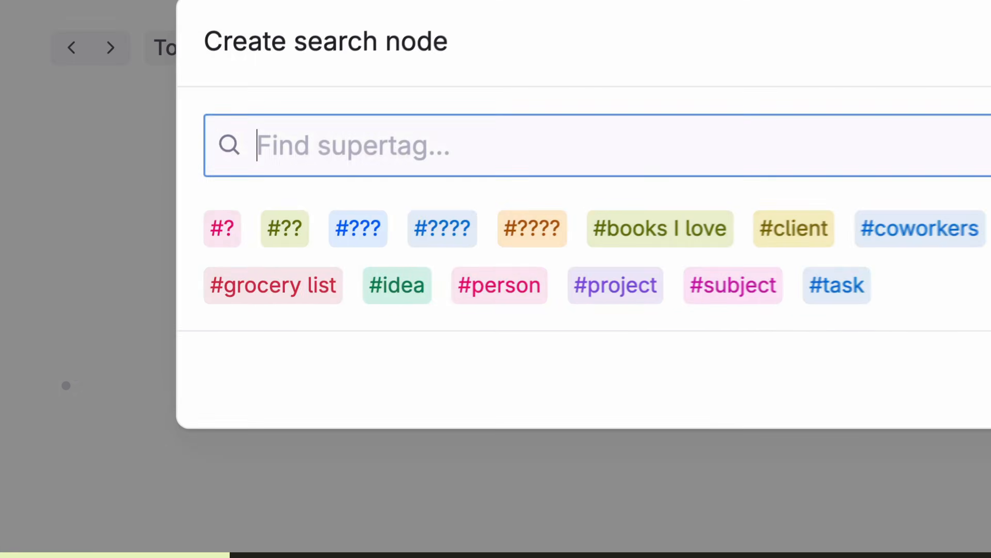
text(coworkers)
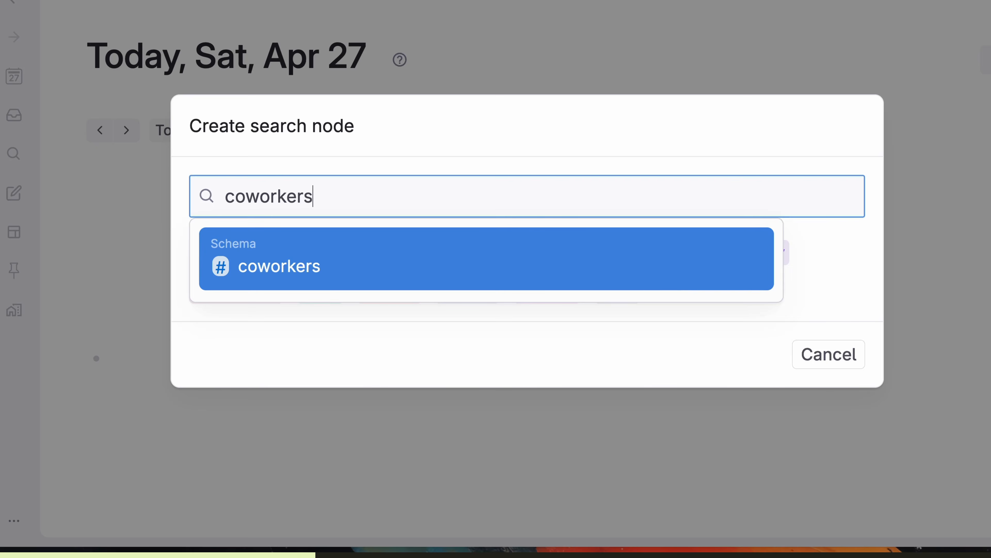
key(alt+BackSpace)
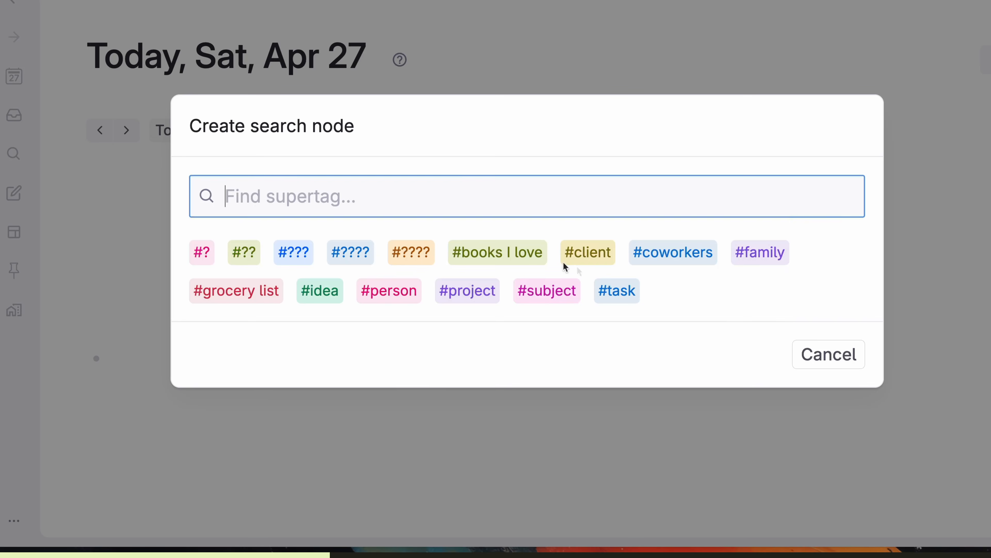
click(682, 262)
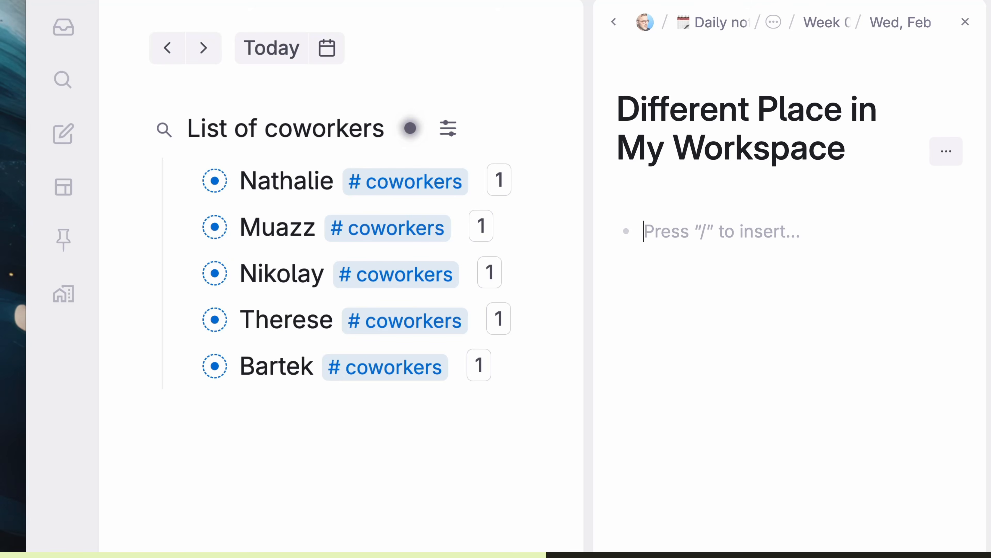
Step: Tag another person #coworkers and retitle the search 'Wonderful human beings:'
text(Nadia)
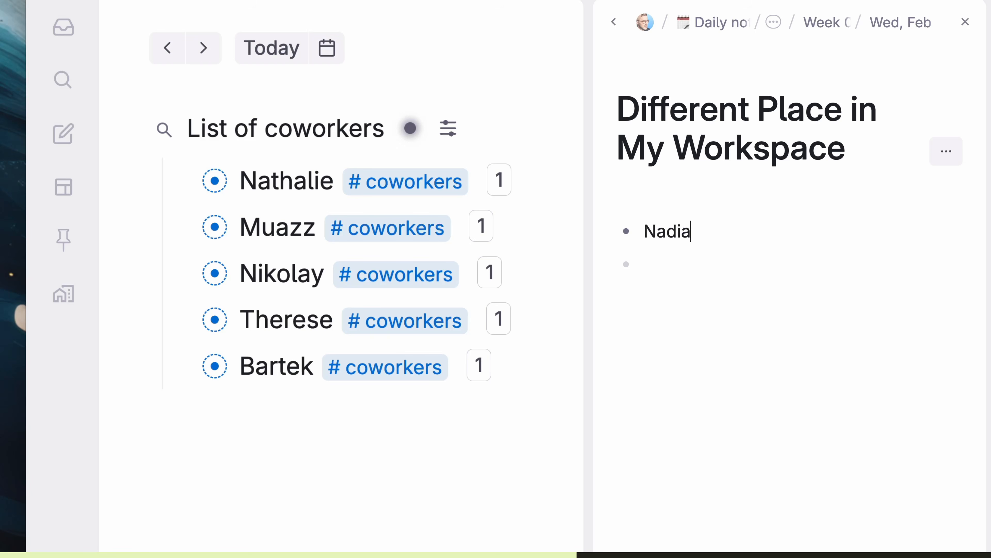
text(#cow)
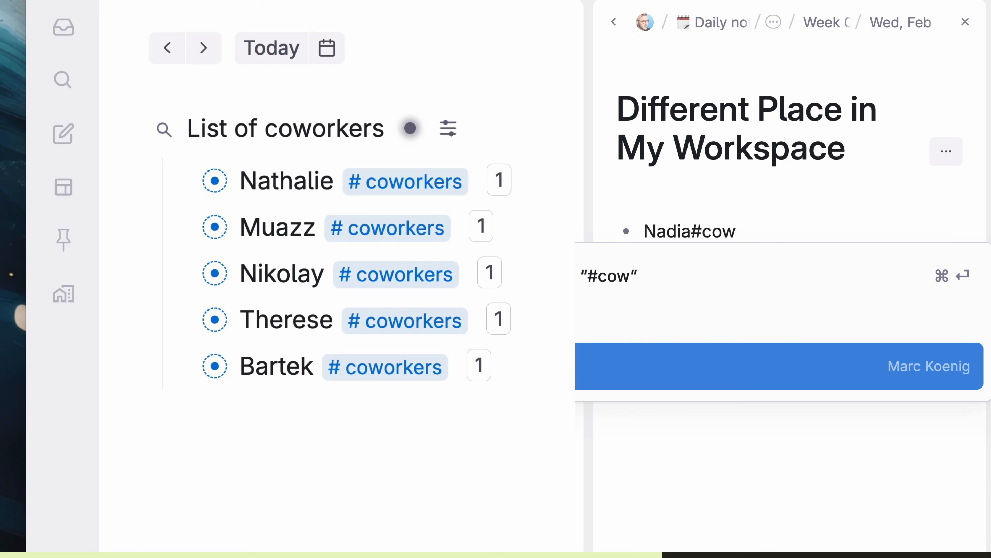
key(Return)
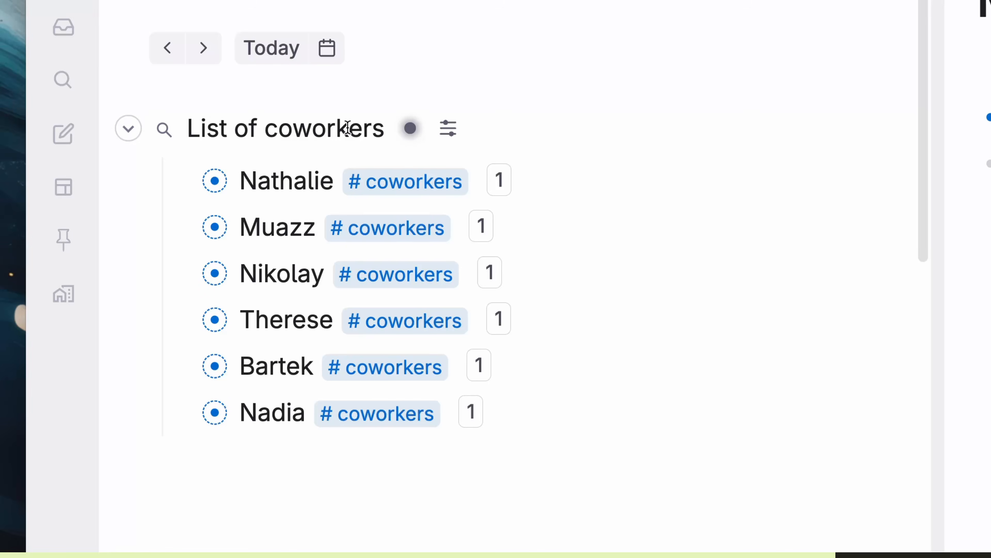
triple_click(370, 130)
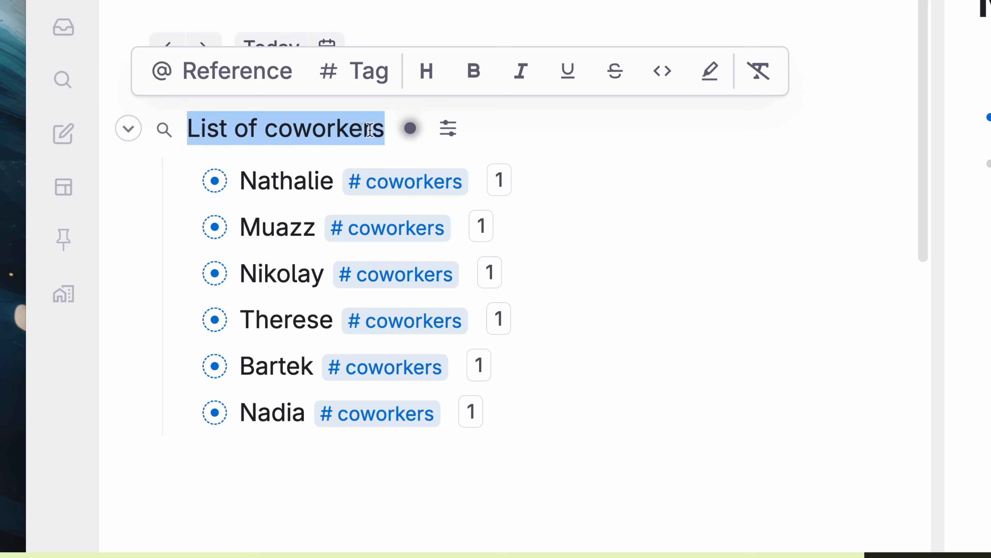
text(Wonderful human beings:)
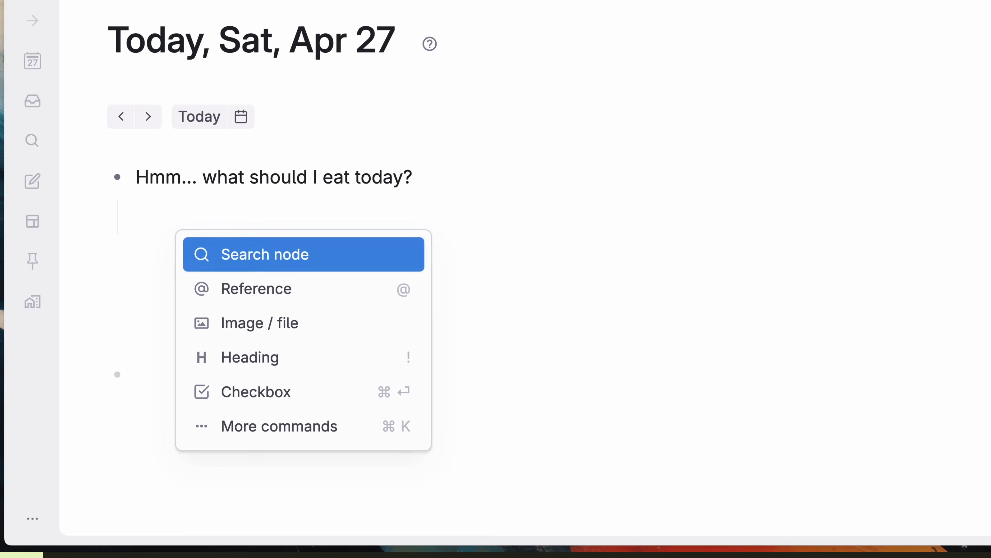
Step: Create a foodstuffs search node and paste content below it
key(Return)
text(food)
key(Return)
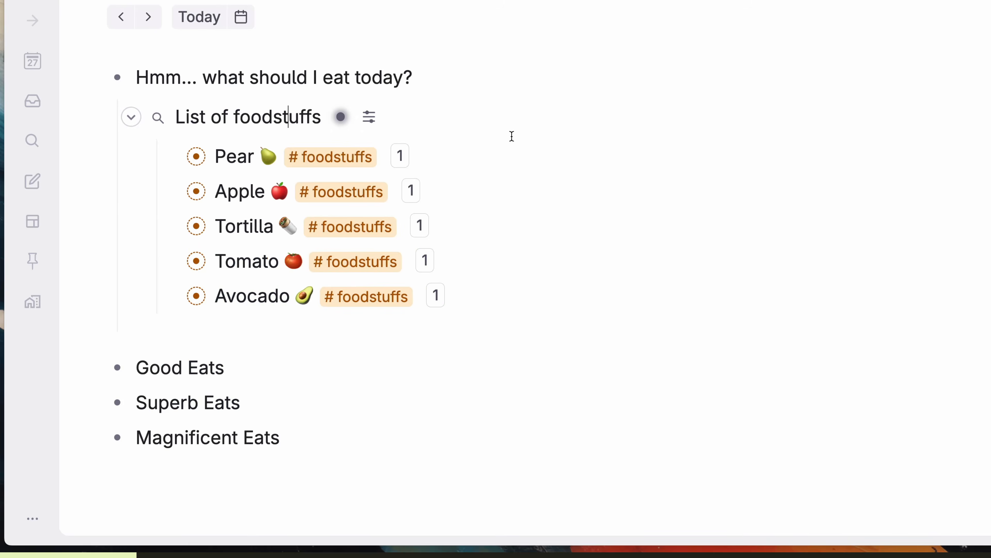
click(206, 385)
key(ctrl+v)
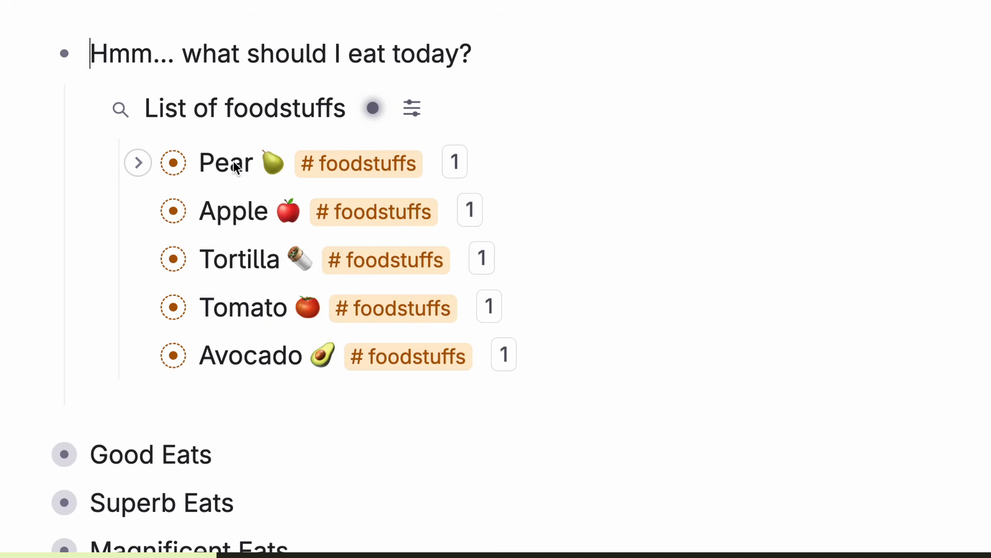
Step: Change Pear to 'Pears are delicious' and move the Apple and Tortilla references out of the list
click(246, 166)
text(s are del)
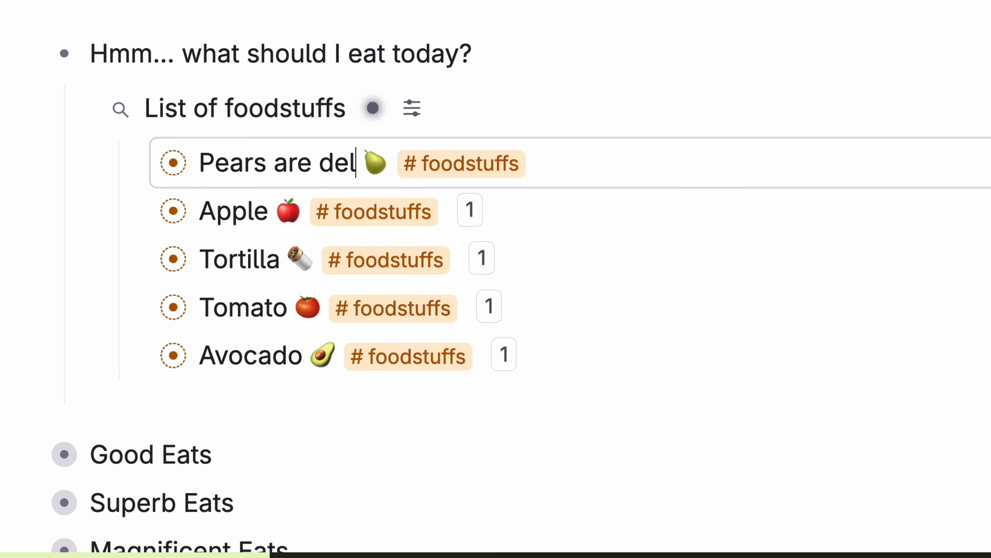
text(icious)
click(690, 66)
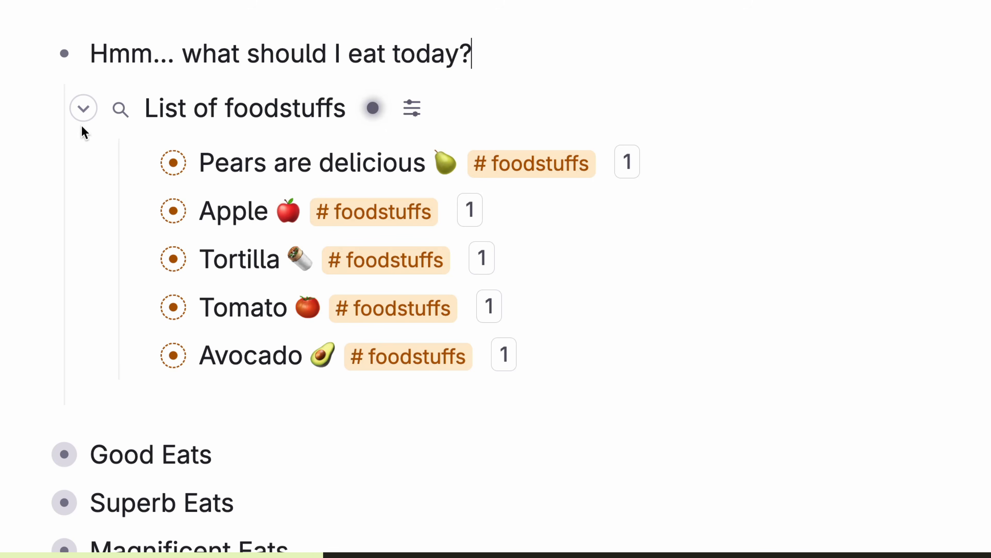
click(84, 113)
click(84, 113)
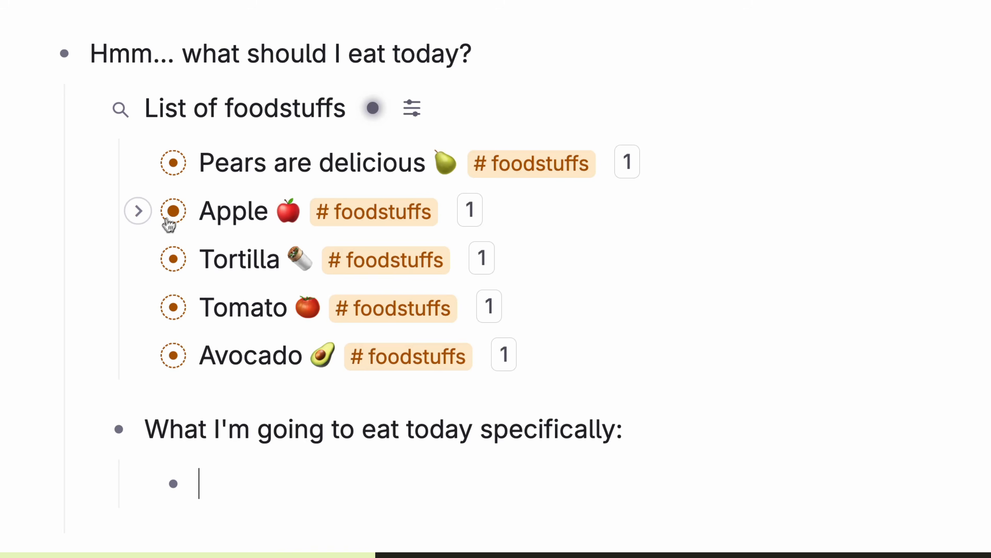
drag(171, 223, 204, 483)
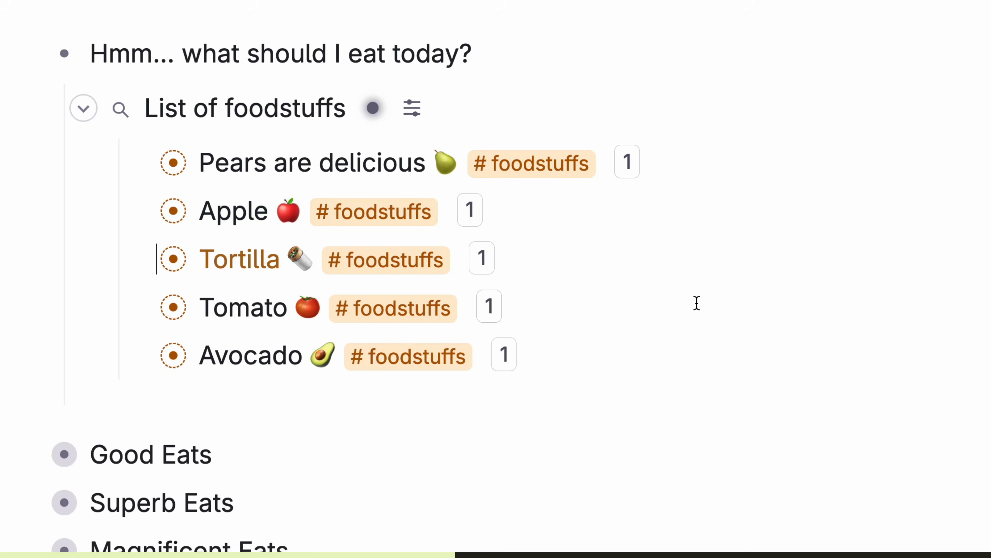
key(Escape)
key(shift+Tab)
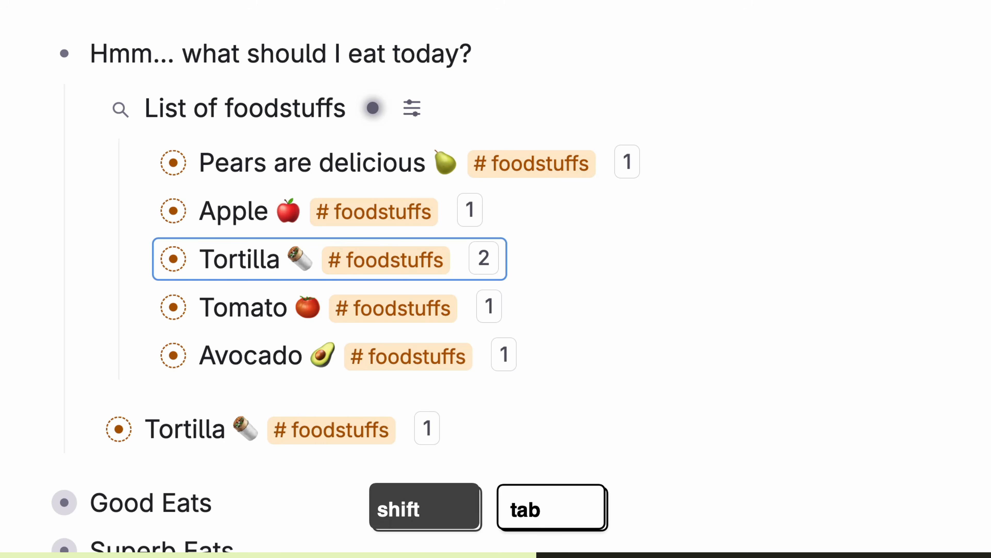
Step: Add 'Salmon 🍣' and 'Toast' with a bread emoji, and tag Donut #foodstuffs
key(Return)
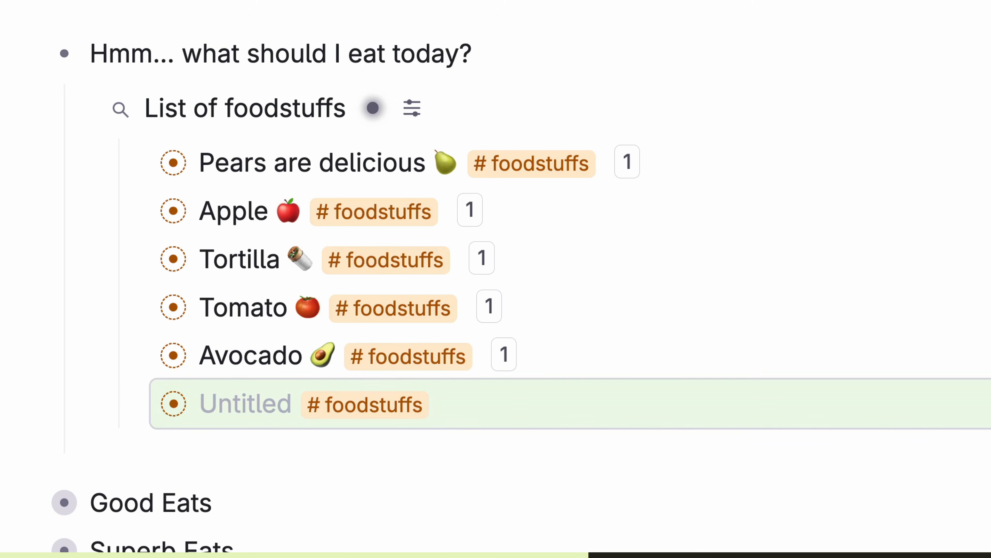
text(Salmon 🍣)
key(Return)
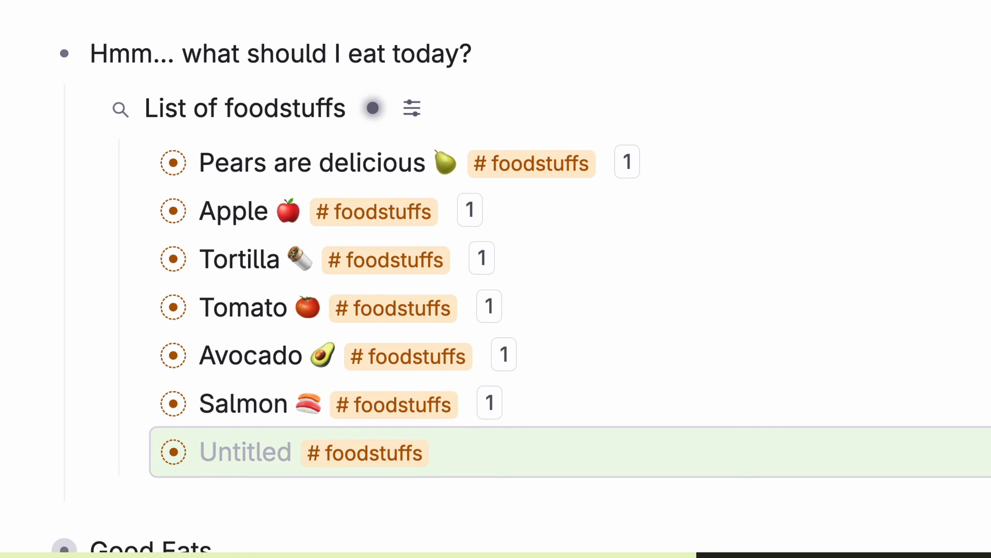
text(Toast)
key(ctrl+super+space)
text(bread)
key(Right)
key(Return)
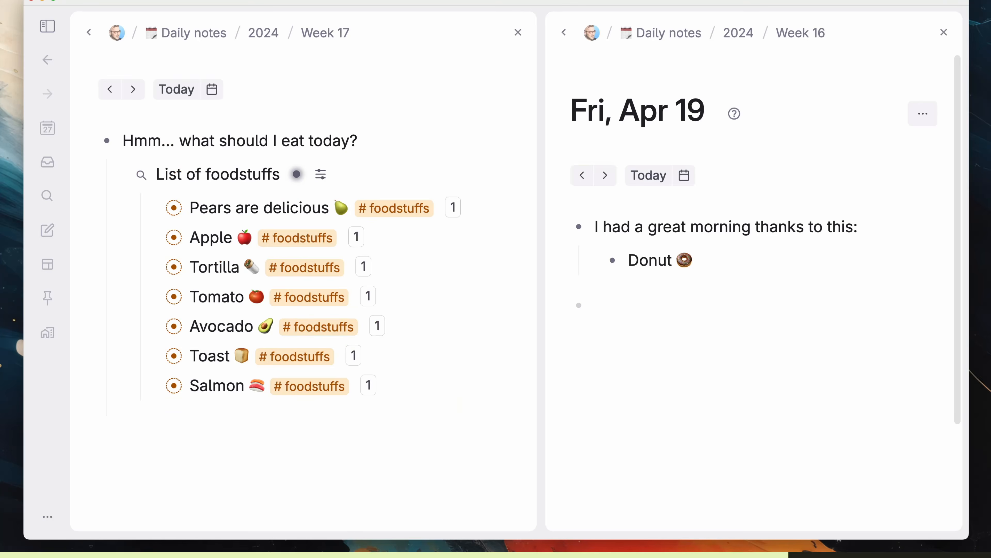
text(#)
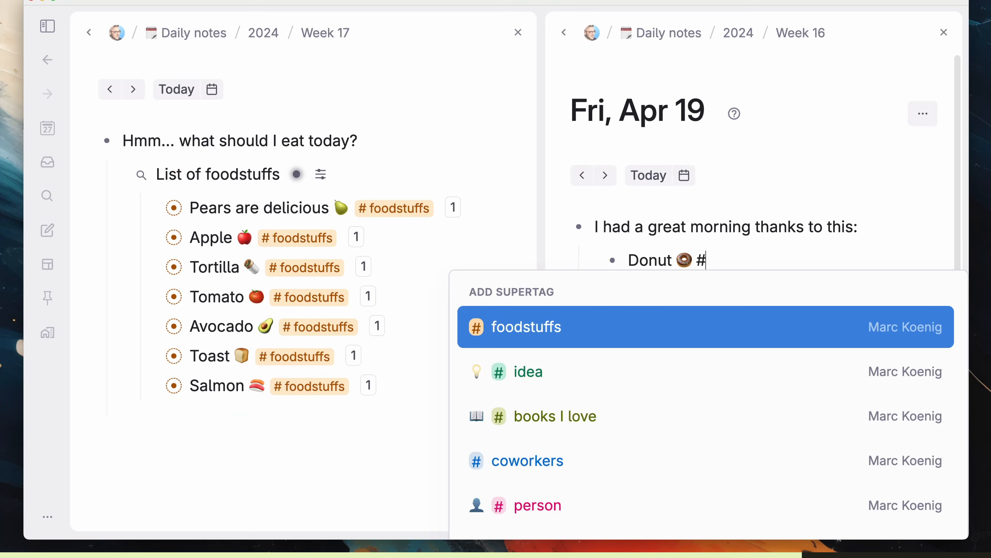
text(food)
key(Return)
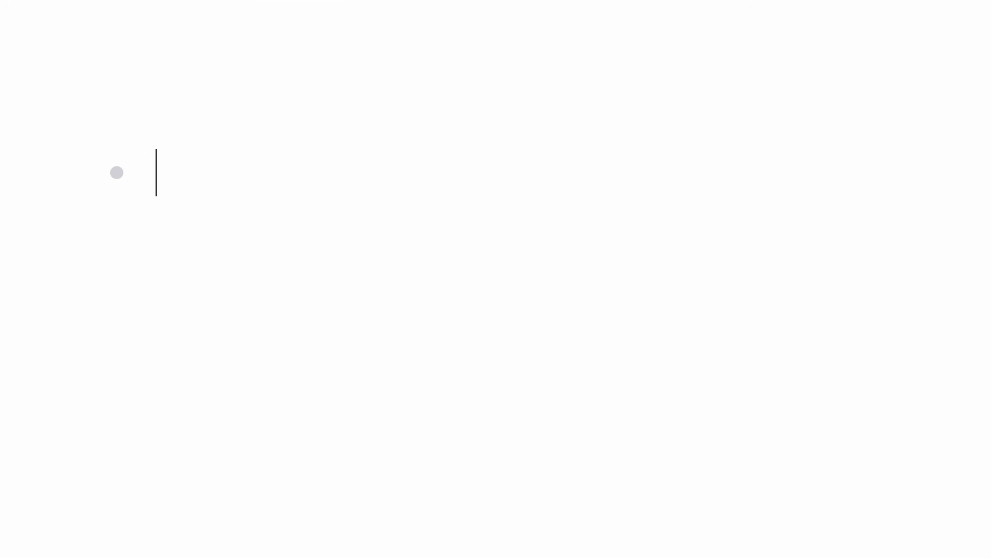
Step: Tag Node with a new #supertag, add its search node, and rename Node to 'Nodes are fun!'
text(Node )
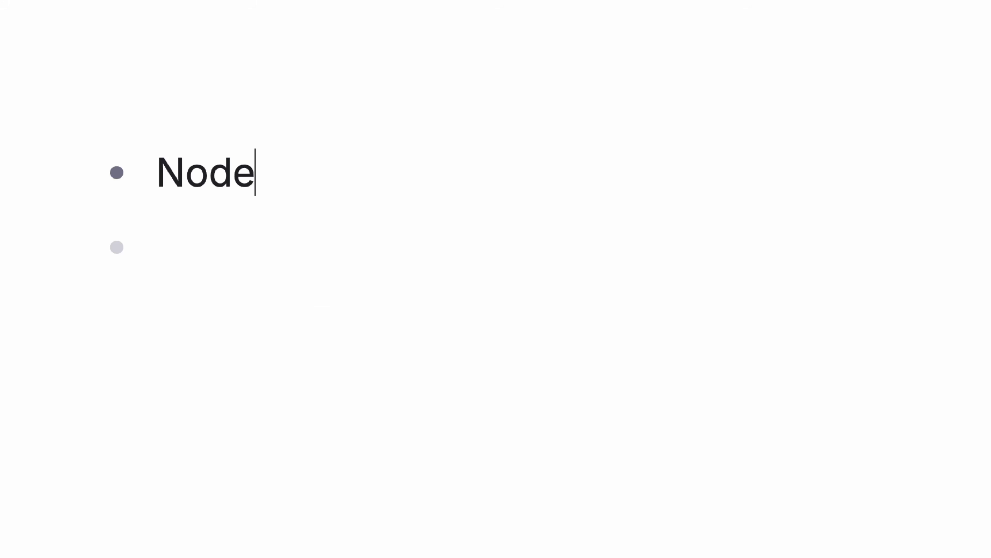
text(# supertag)
key(Return)
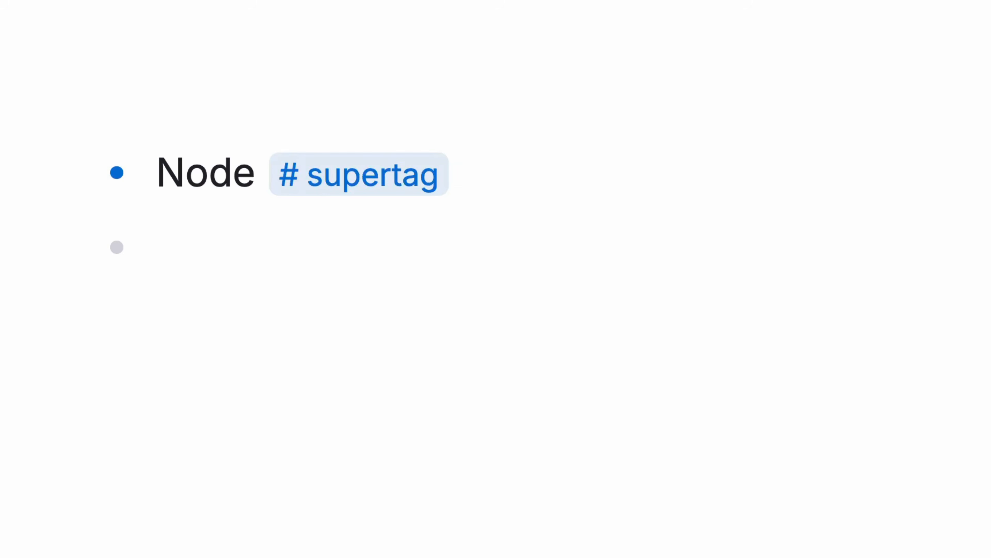
text(/)
key(Return)
text(super)
key(Return)
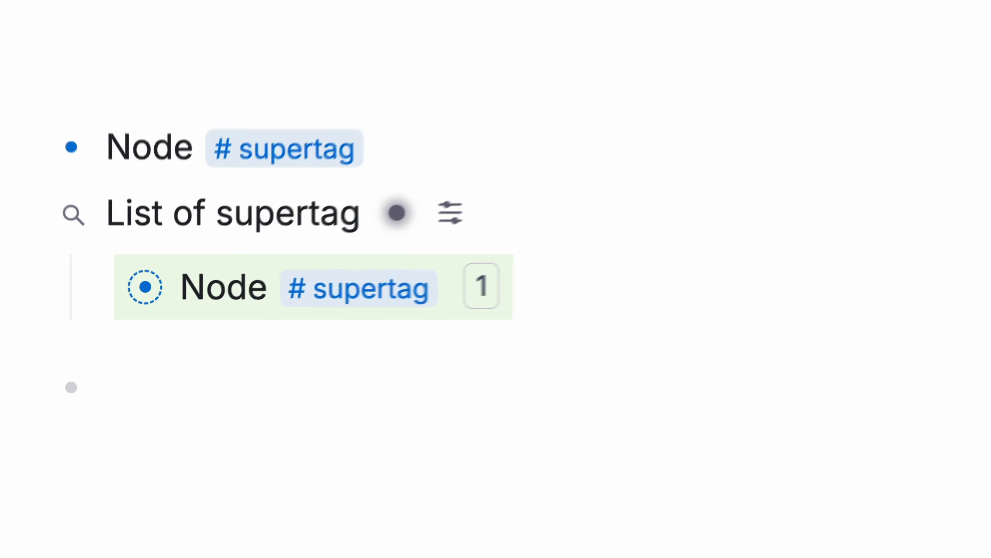
text(s)
key(Up)
key(End)
text(s are fun!)
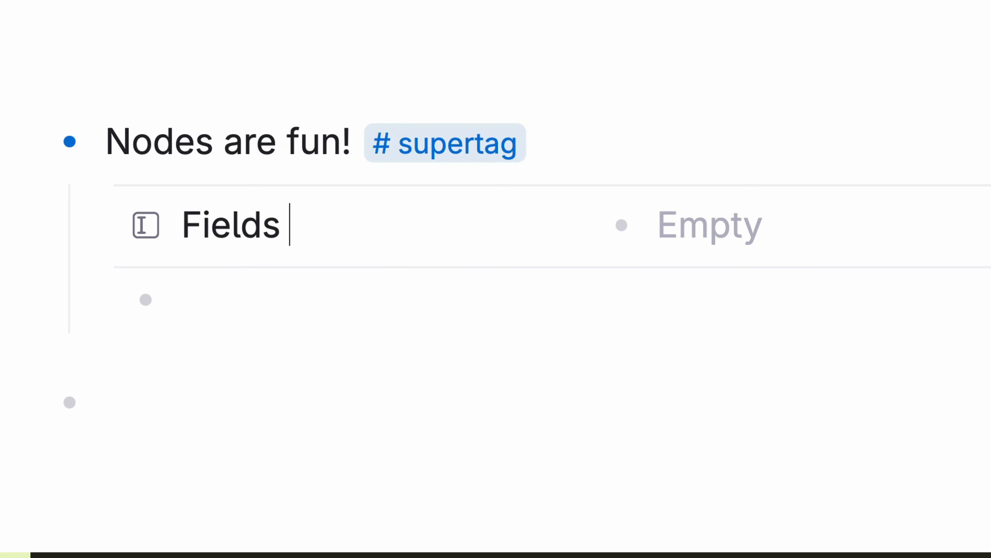
Step: Set Infinite Jest's Book Status field to Read
text(🌾🌾🌾)
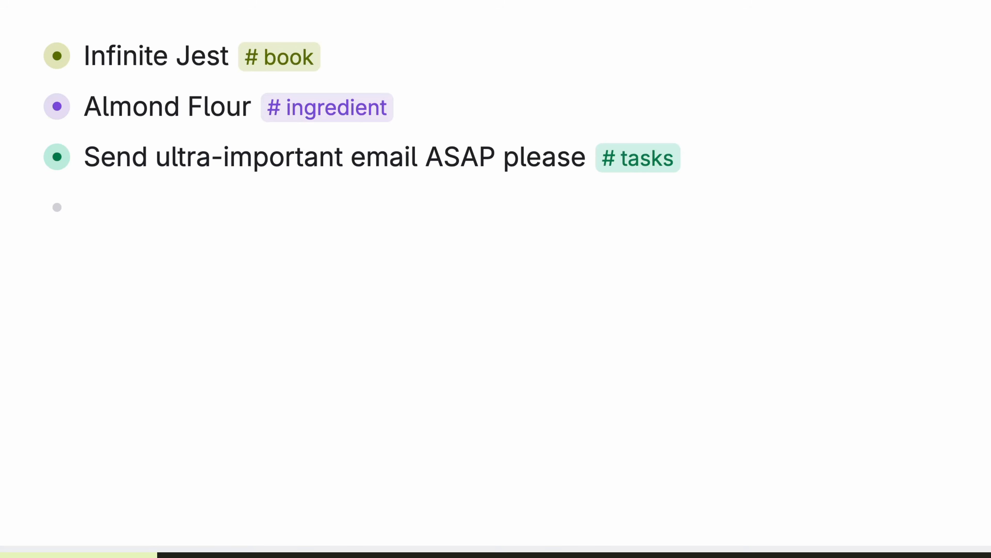
key(super+Down)
key(Down)
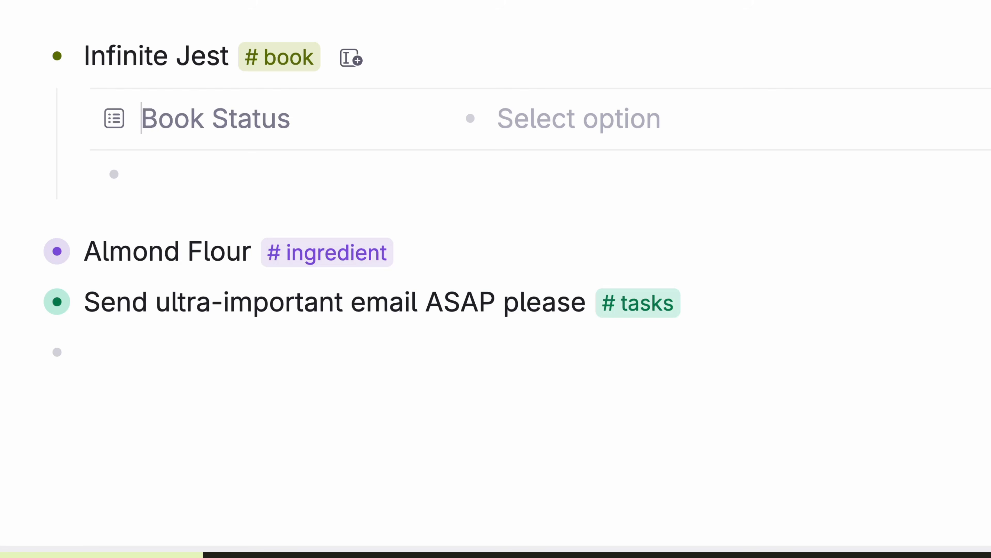
key(Tab)
key(space)
key(Down)
key(Up)
key(Return)
key(Left)
Step: Set Almond Flour's In The Pantry field to Need to Restock
key(Down)
key(Left)
key(super+Down)
key(Down)
key(Tab)
key(space)
key(Down)
key(Up)
key(Return)
Step: Assign the email task to the second listed person
key(Down)
key(Down)
key(super+Down)
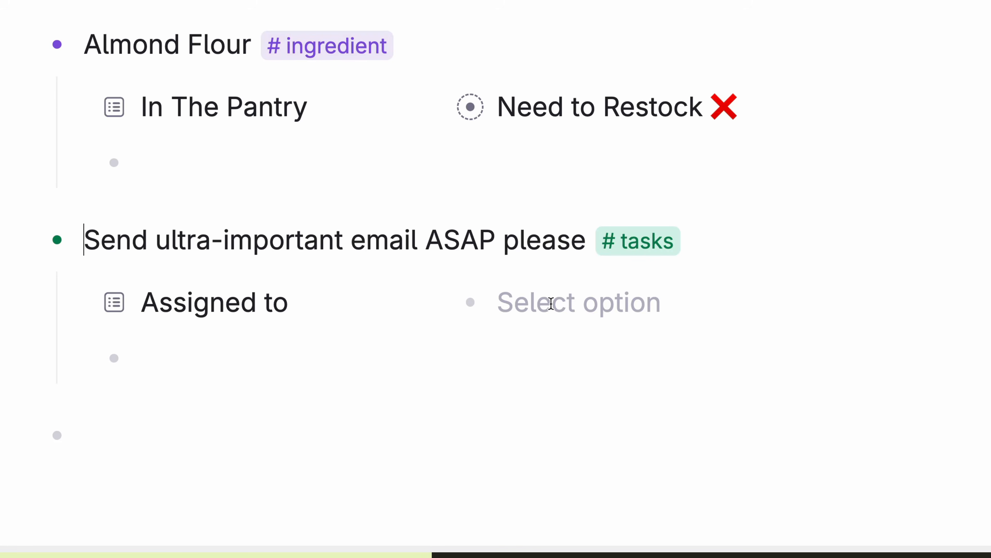
click(550, 304)
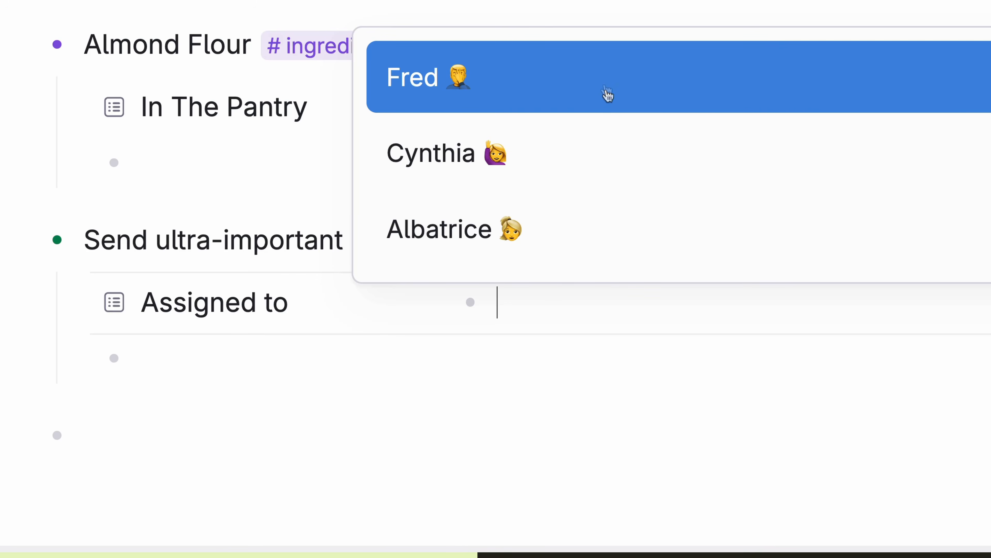
click(634, 166)
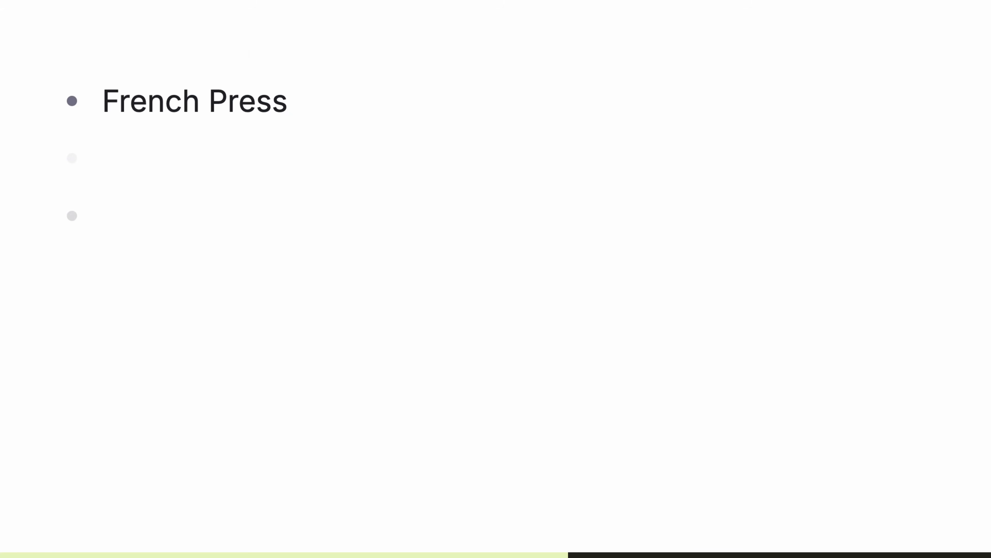
Step: Create a field named Brewing Type on an indented bullet under French Press
key(Tab)
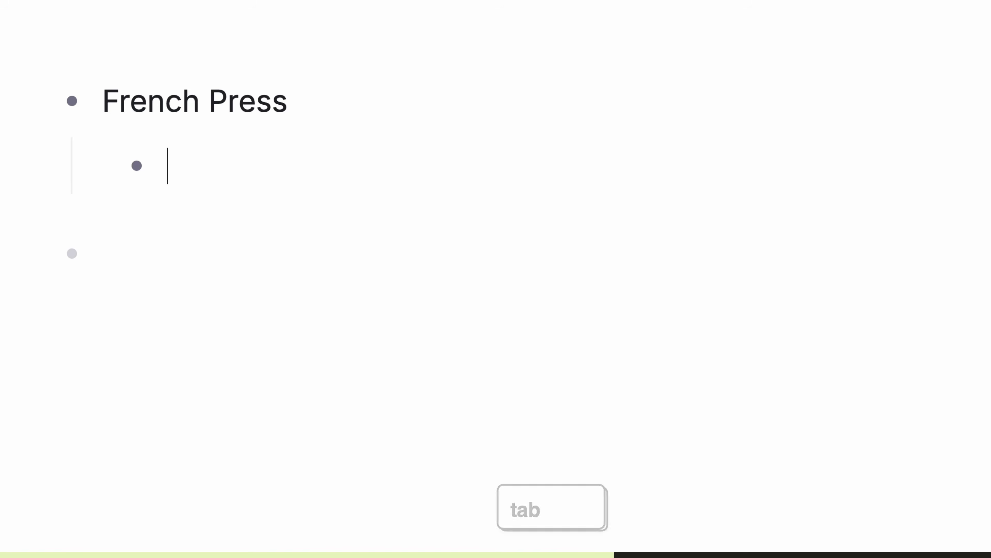
key(shift+period)
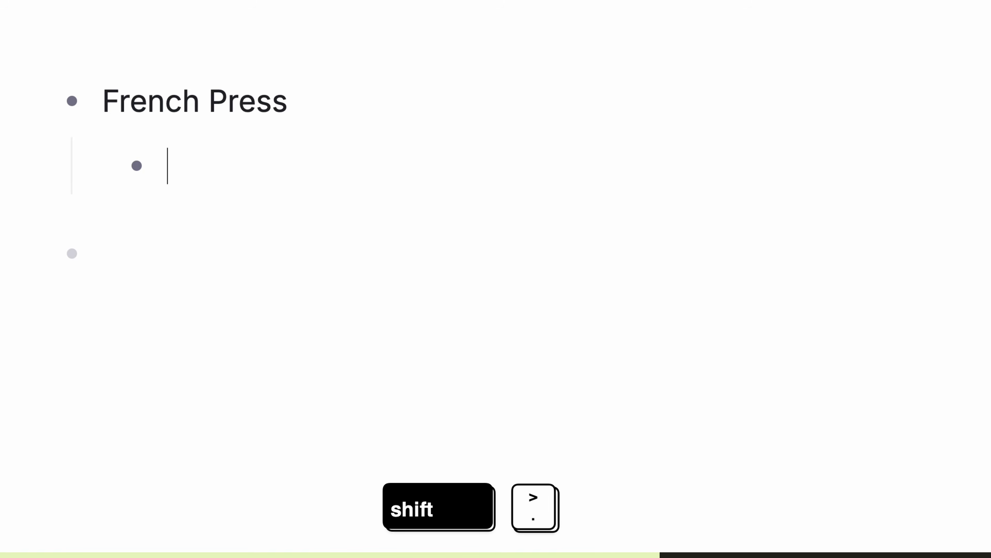
key(shift+period)
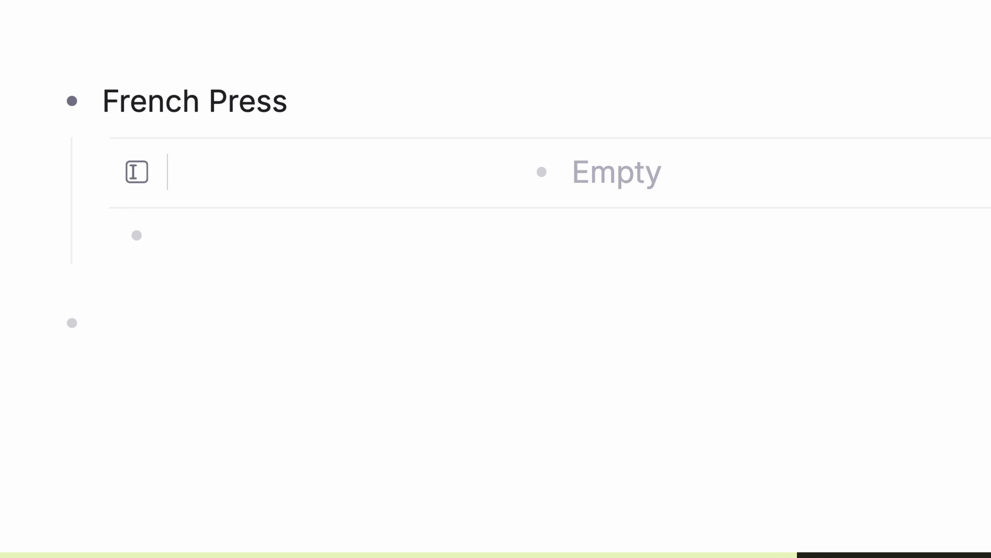
text(Brewing Type)
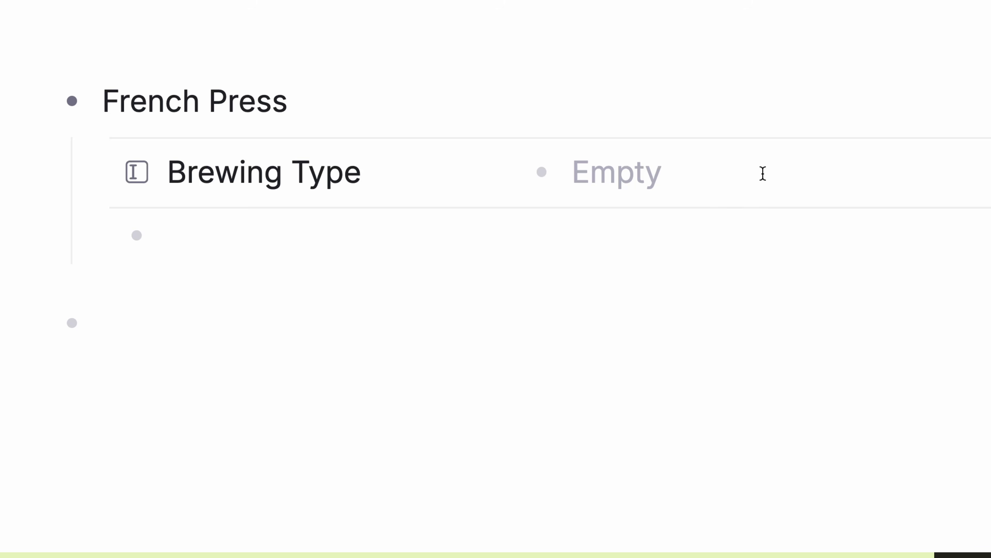
Step: Add a Chemex node and attach the existing Brewing Type field to it
text(Immersion Br)
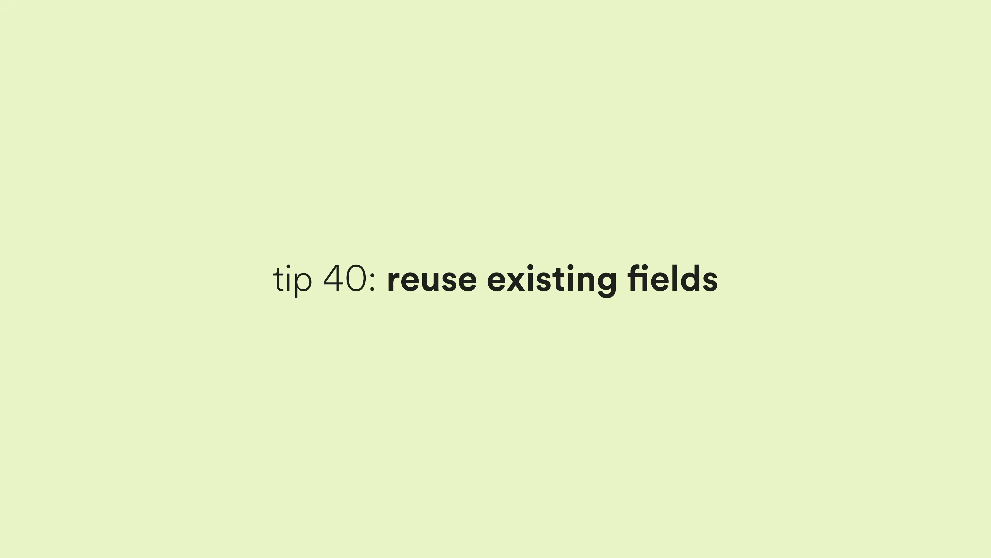
text(Chemex)
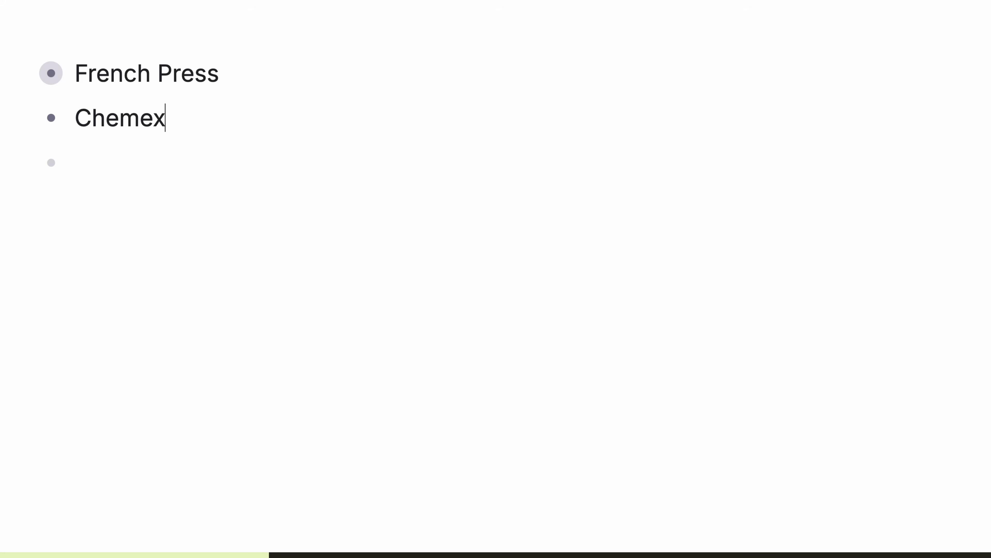
key(Return)
key(shift+period)
key(shift+period)
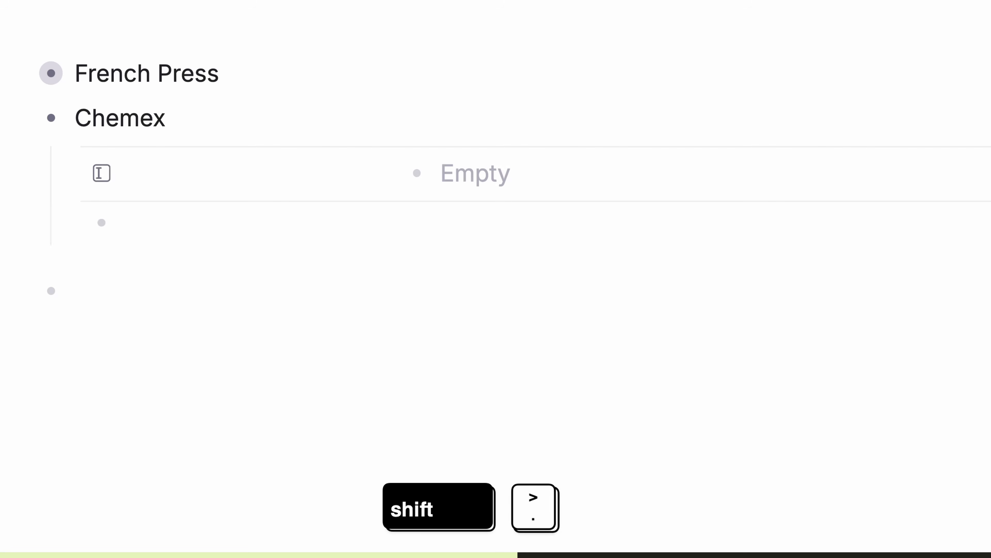
text(Br)
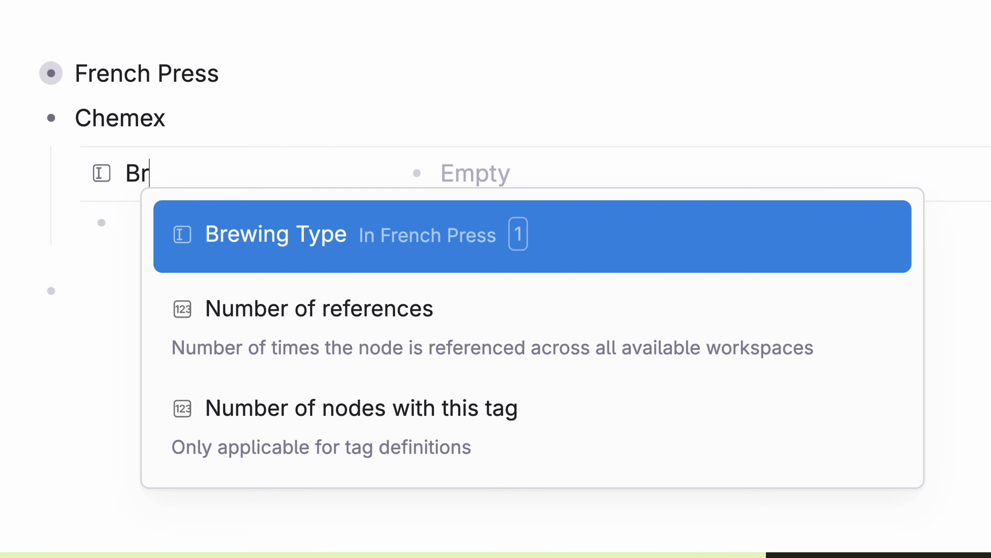
key(Return)
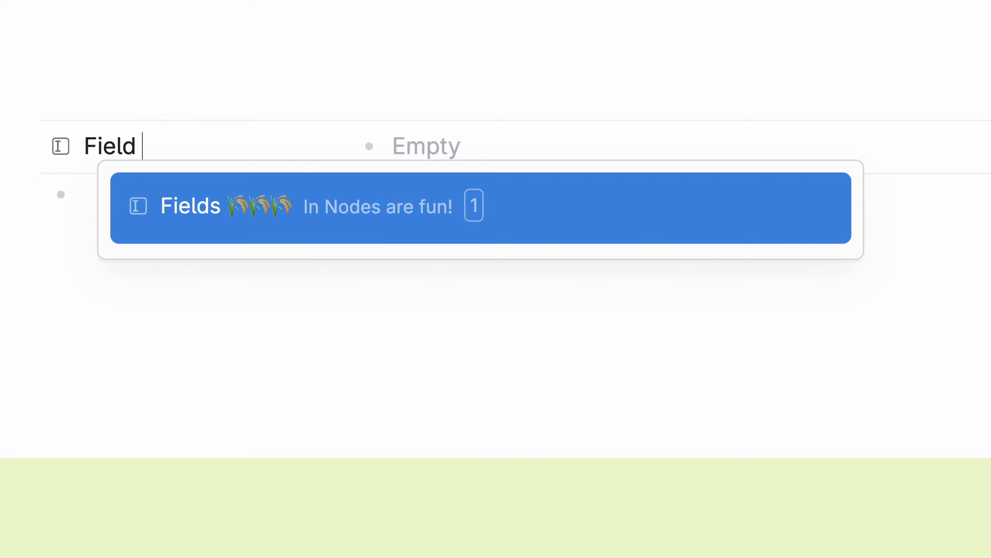
Step: Create Field Name holding 'Information in the Field' and check its field-type menu, keeping Plain
text(Name)
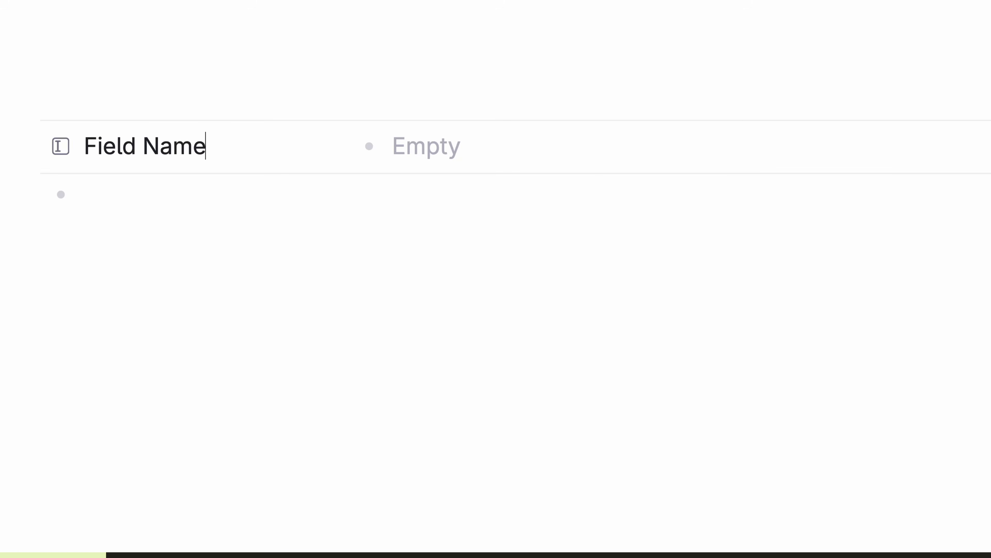
text(Information in the Field)
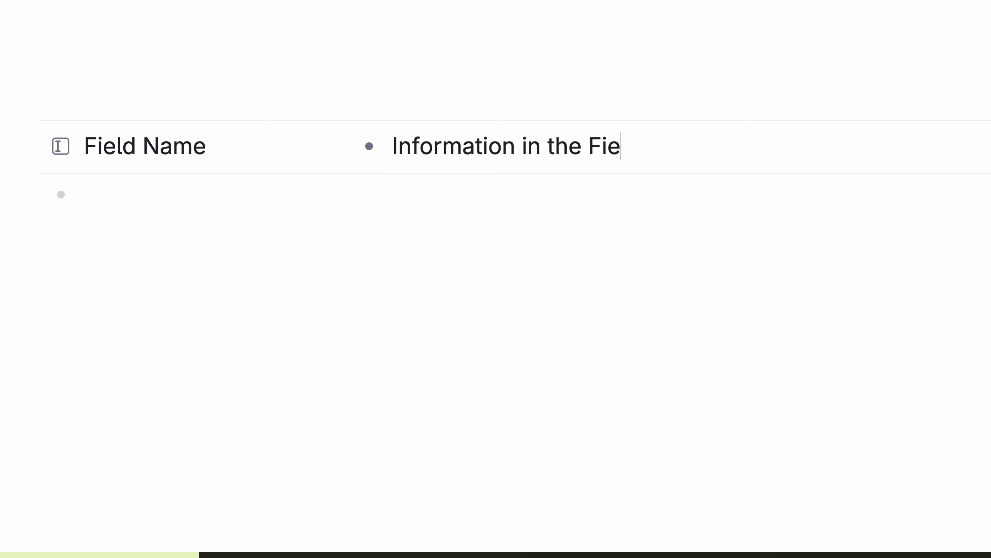
click(60, 146)
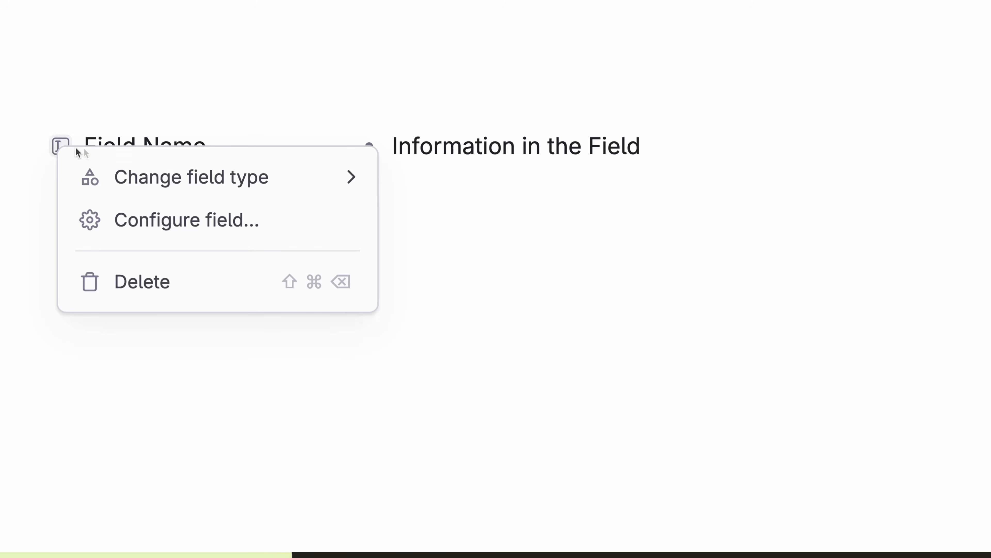
mouse_move(274, 177)
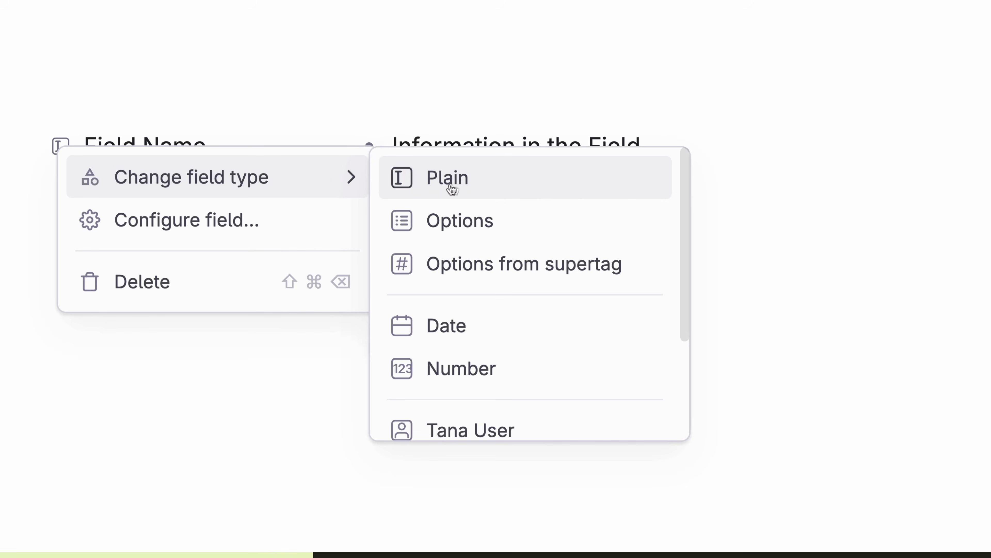
click(623, 194)
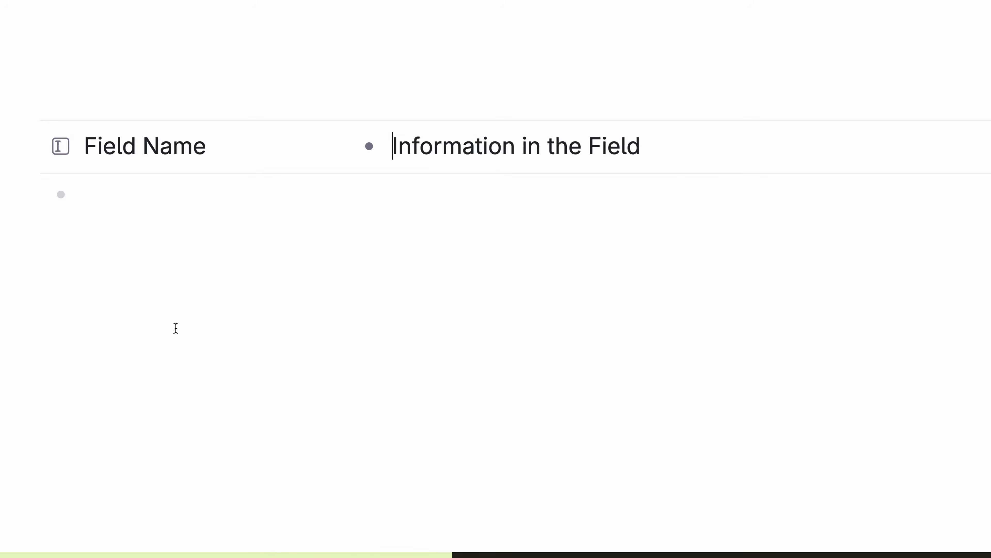
Step: Open Field Name's configuration and show the list of available field types
click(64, 153)
mouse_move(243, 177)
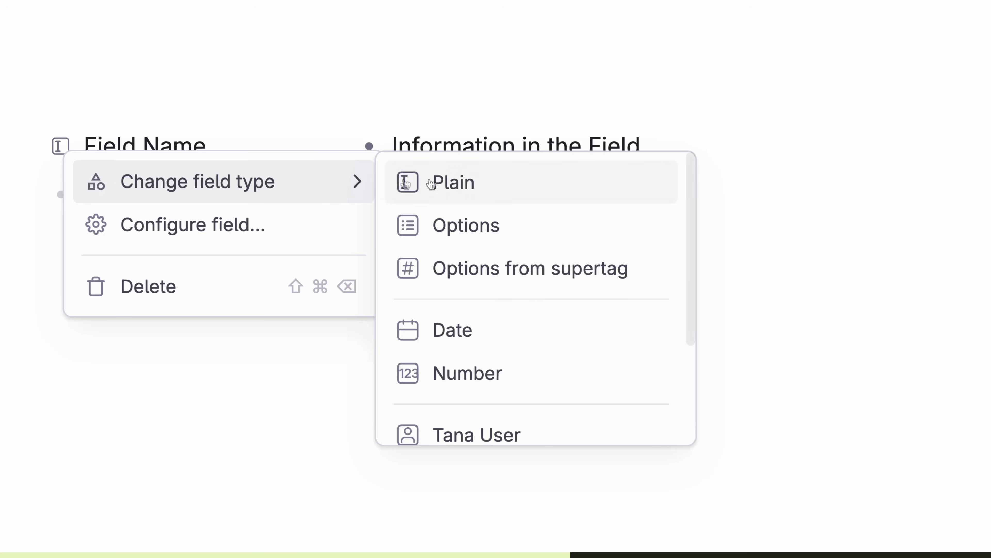
click(472, 163)
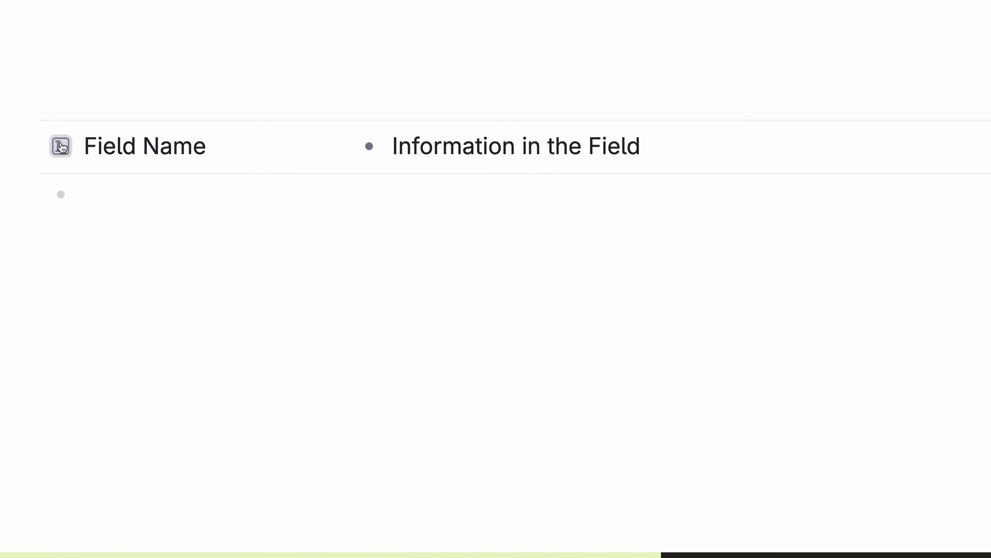
click(60, 147)
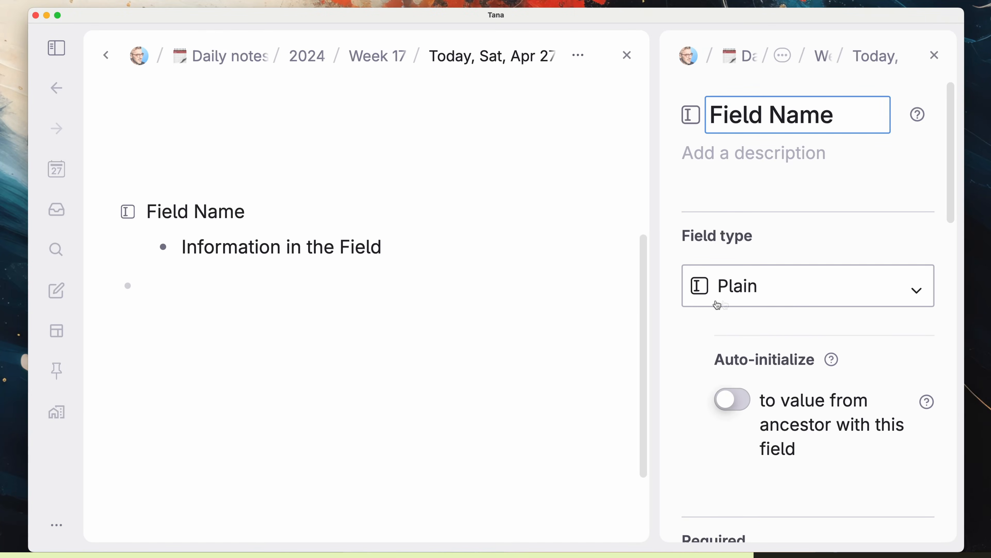
click(776, 304)
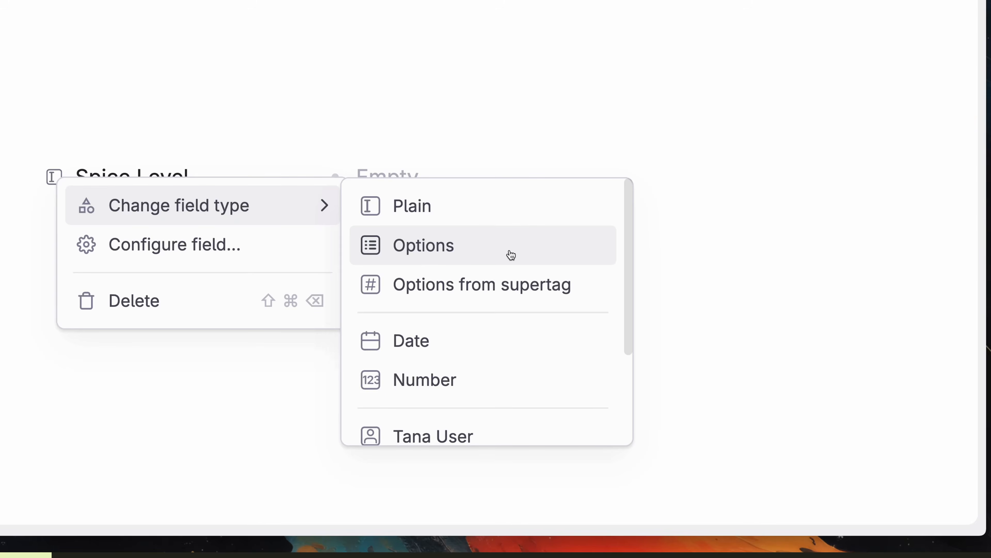
Step: Make Spice Level an Options field with 1 (Mild) to 4 (Super Hot Fire) on the chicken dish
click(511, 255)
text(1 (Mild))
key(Return)
text(2 (Medium))
key(Return)
text(3 (Hot))
key(Return)
text(4 (Super Hot Fire))
key(Return)
key(Tab)
text(>Spice Level)
key(Return)
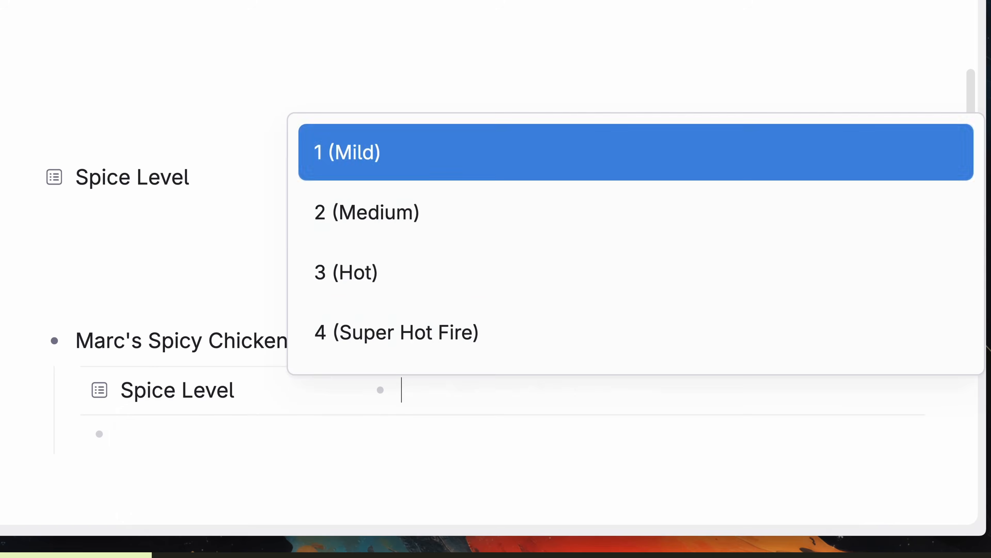
key(Down)
key(Down)
key(Down)
key(Return)
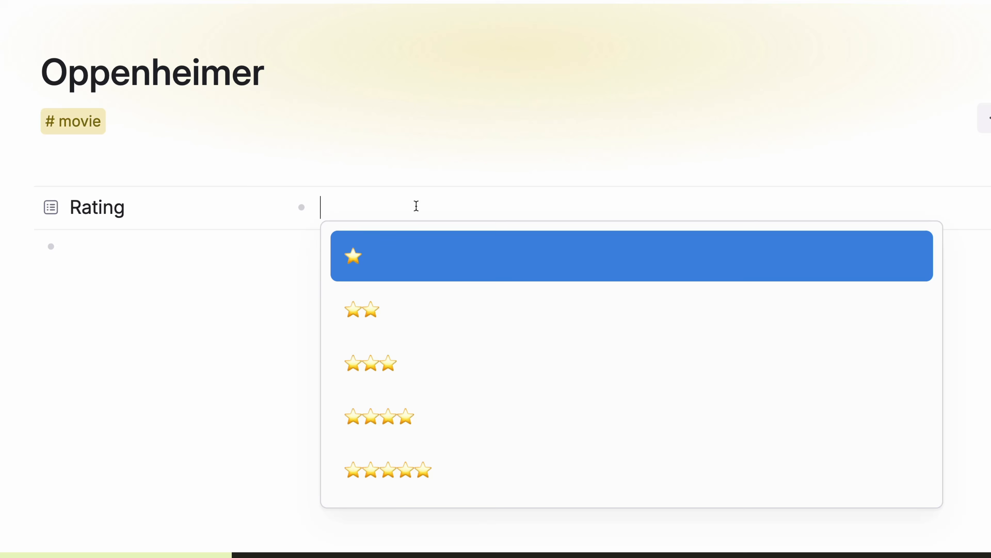
Step: Rate Oppenheimer four stars, mark the book To-Read, and set the department to Secret Department
click(507, 408)
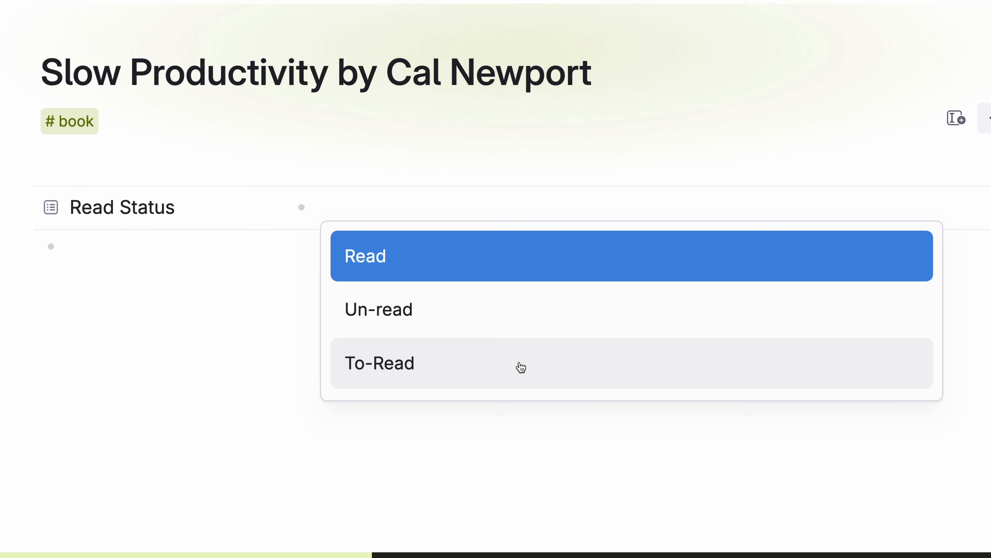
click(519, 363)
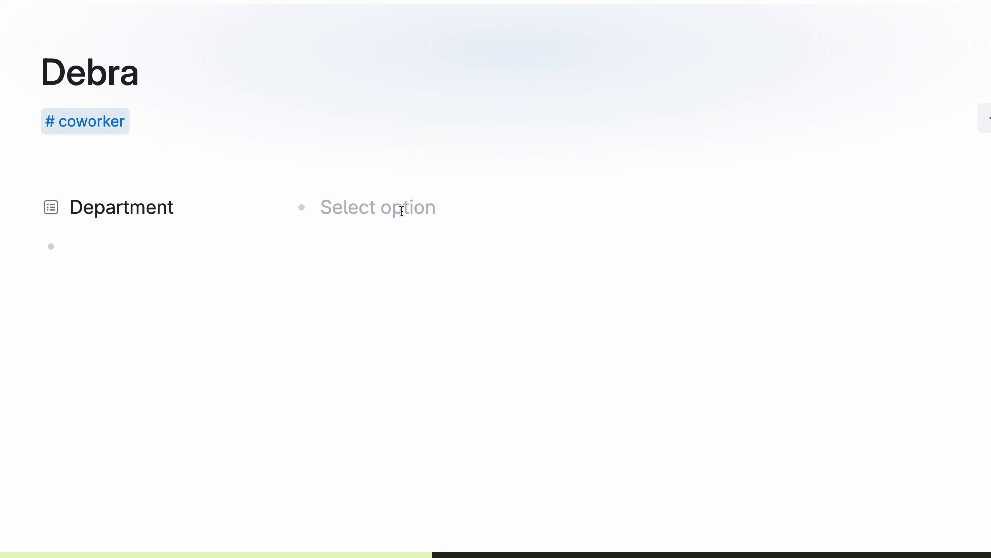
click(402, 208)
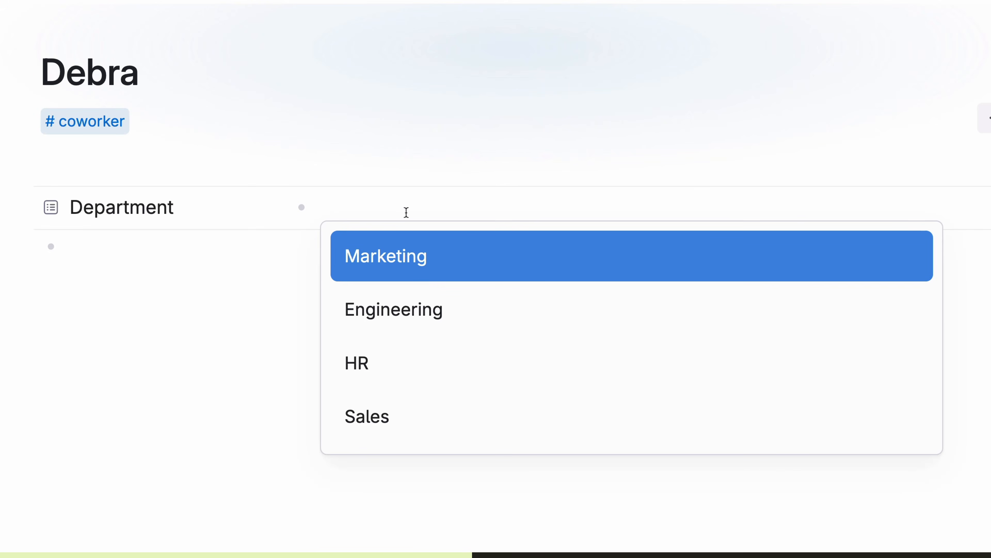
click(441, 419)
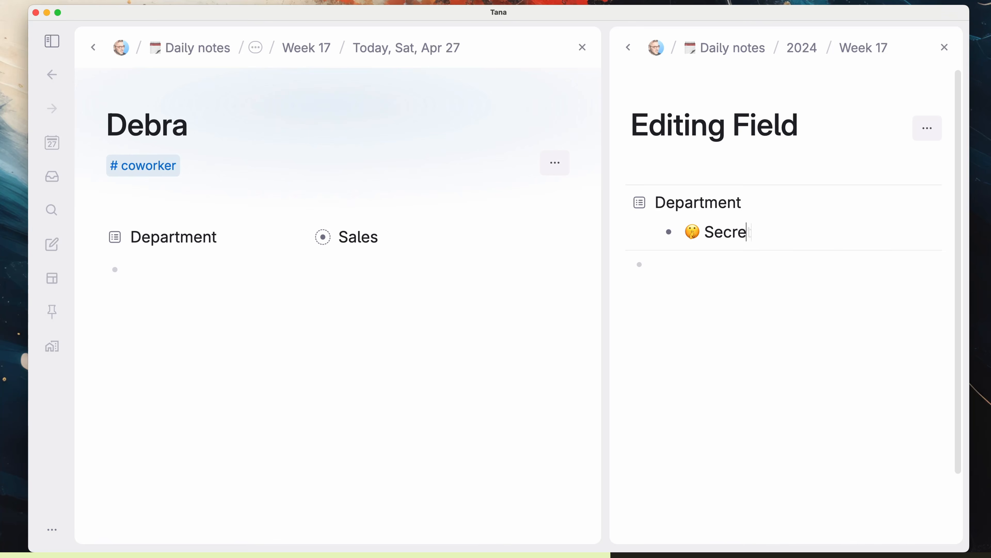
text(t Department)
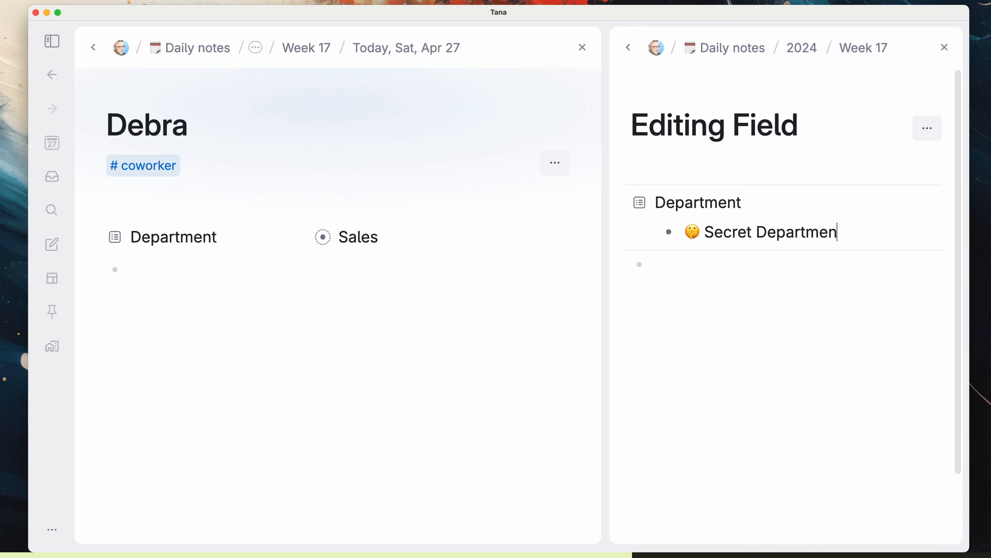
click(397, 235)
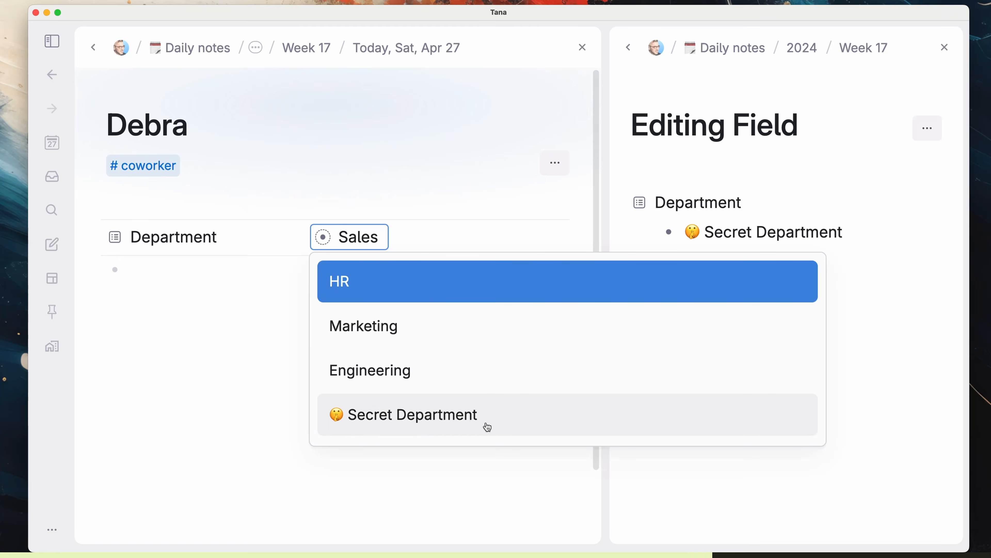
click(486, 416)
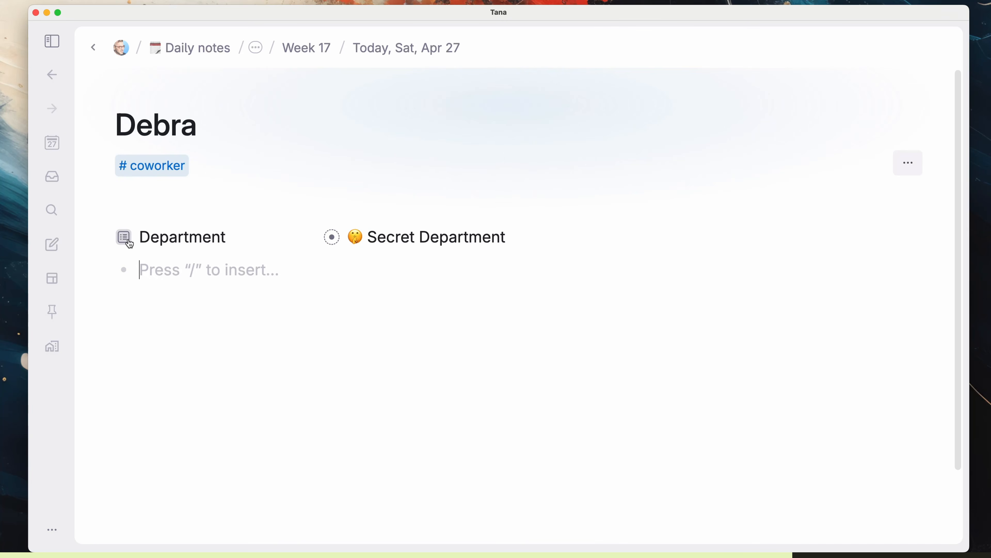
Step: Add Sandwich Department as a pre-determined option in the Department field's configuration
click(126, 239)
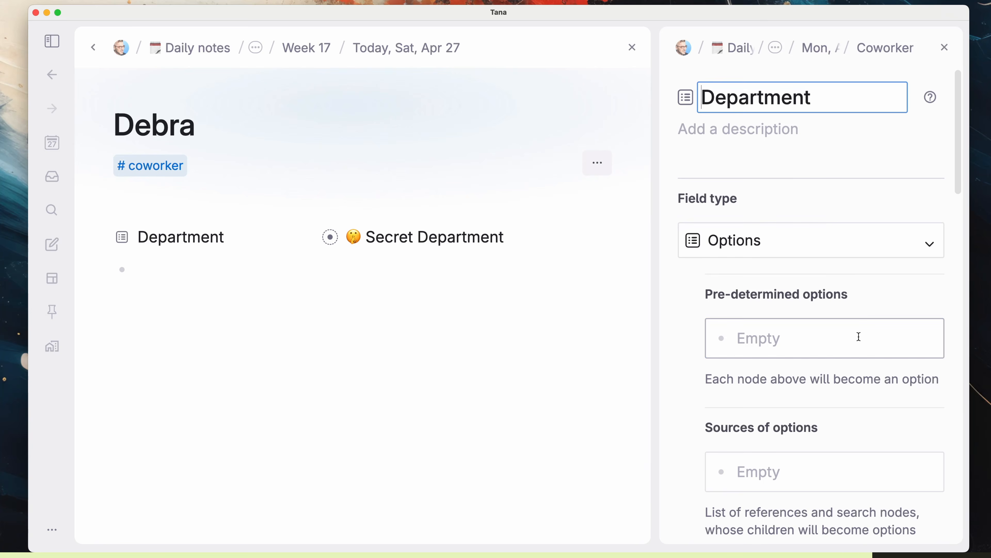
click(859, 337)
text(Sandwich Department)
key(Return)
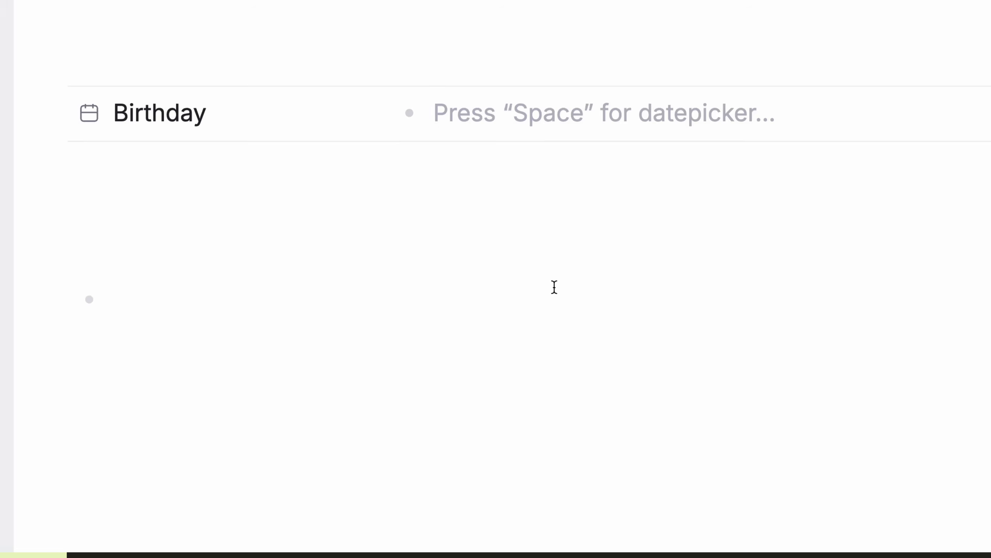
Step: Pick the task's due date in the date picker, confirming Tue, May 27, 2025
key(space)
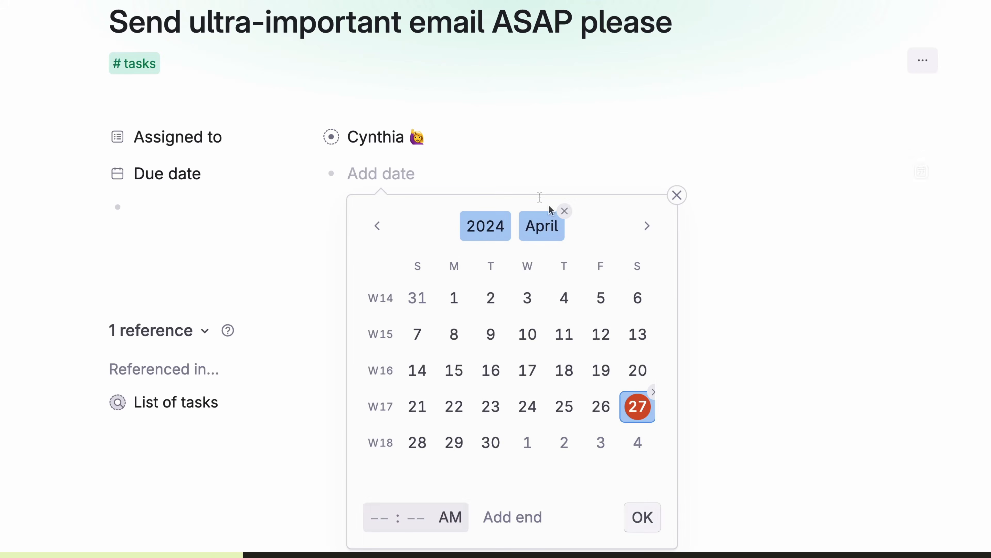
scroll(588, 347, down, 3)
click(597, 334)
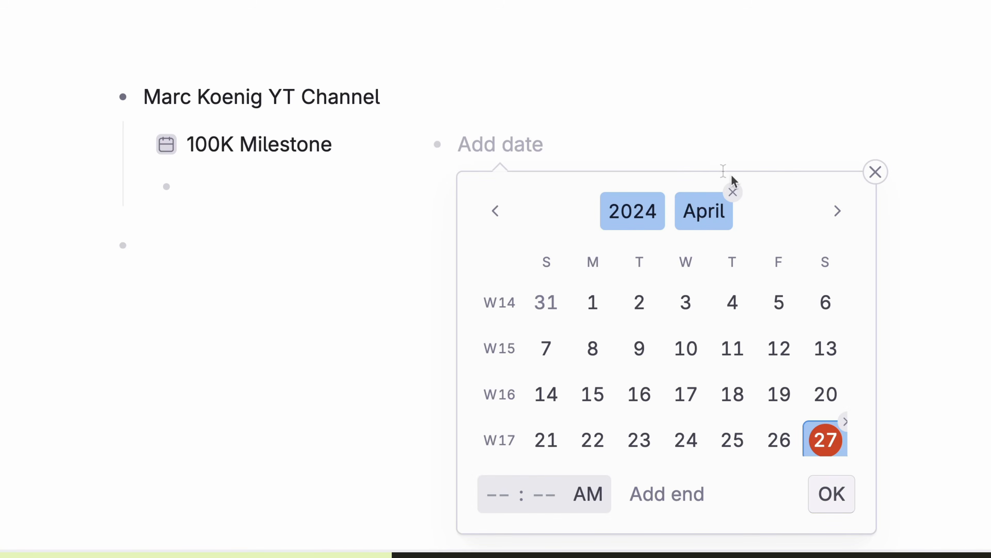
click(837, 211)
click(638, 216)
key(Return)
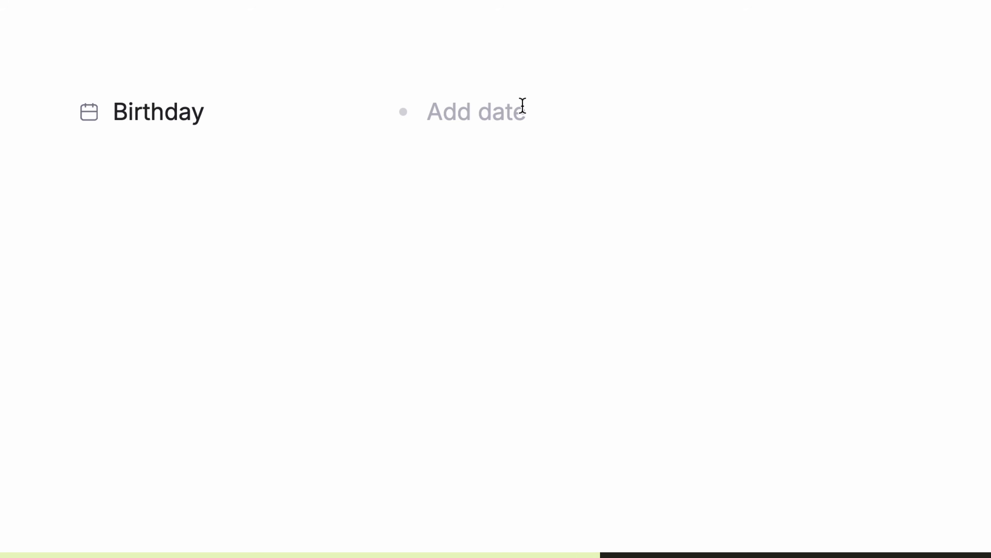
Step: Choose May 16, 2024 in the Birthday field's calendar and confirm it
click(522, 107)
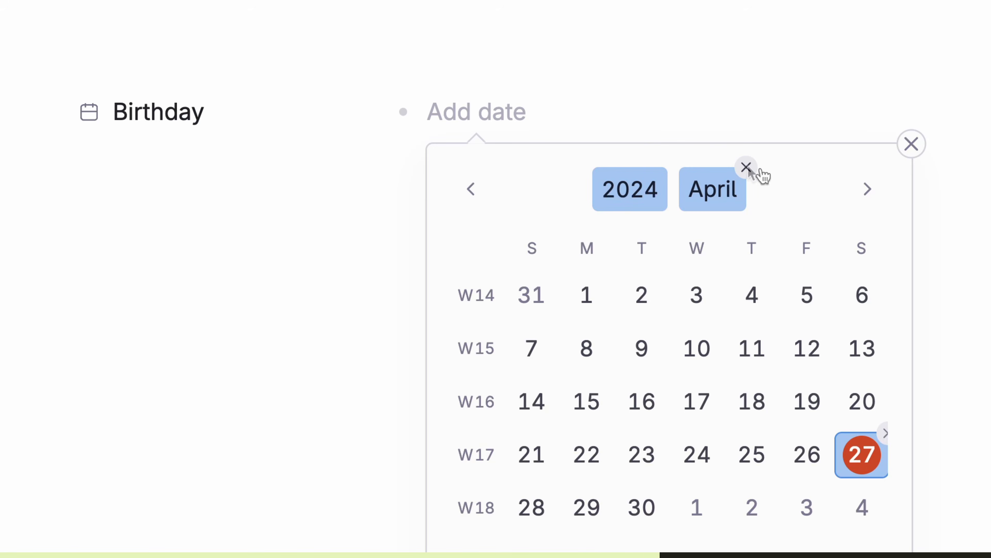
click(868, 191)
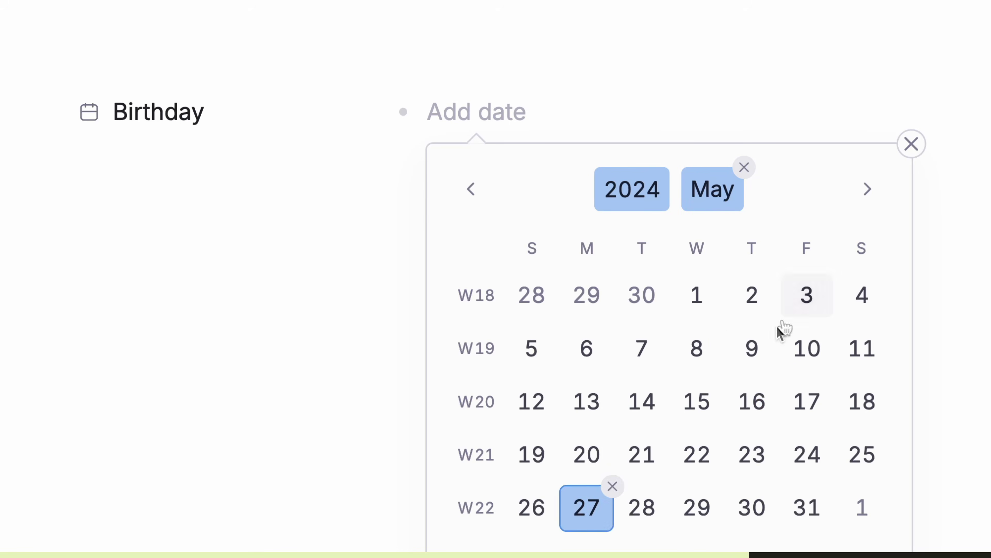
click(757, 406)
key(Return)
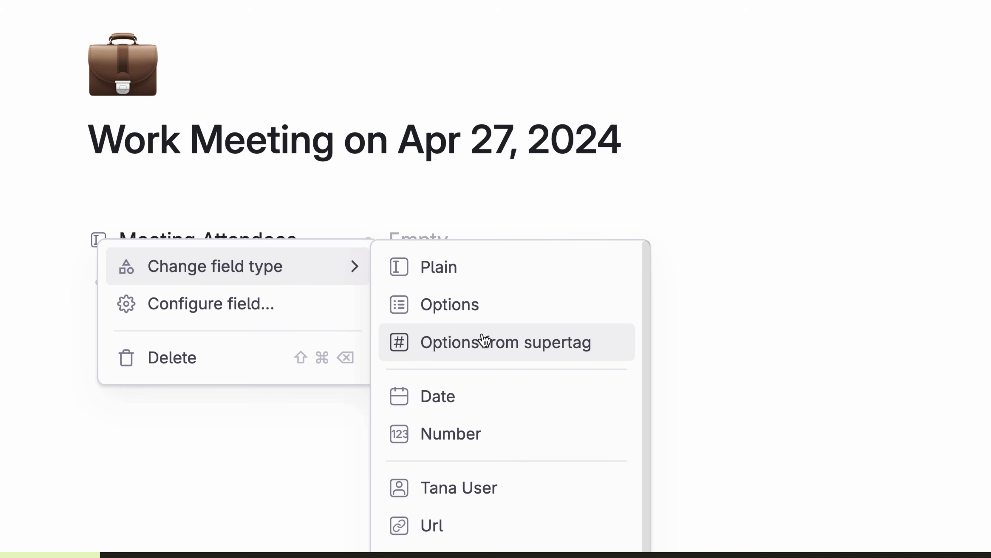
Step: Make Meeting Attendees an options-from-supertag field sourced from #coworker
click(484, 340)
click(181, 214)
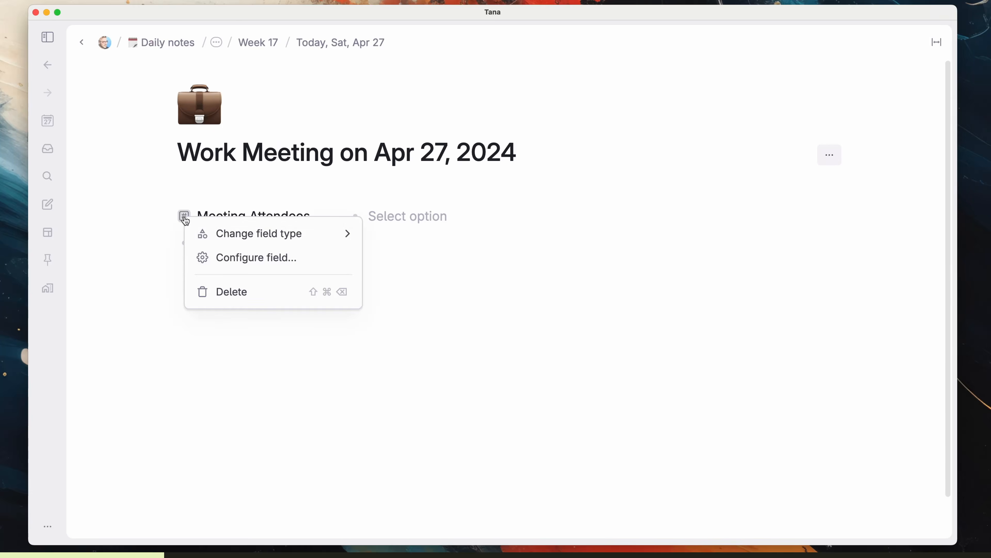
click(250, 257)
click(374, 220)
text(cow)
key(Return)
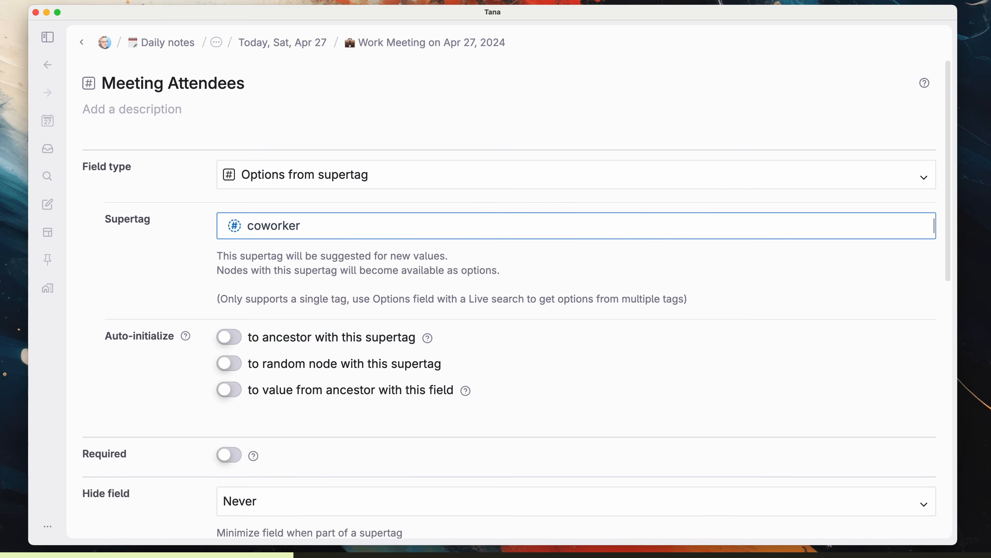
Step: Create a new #coworker node as the Meeting Attendees value, then start typing 'it's time...' in Fields
click(81, 43)
click(446, 219)
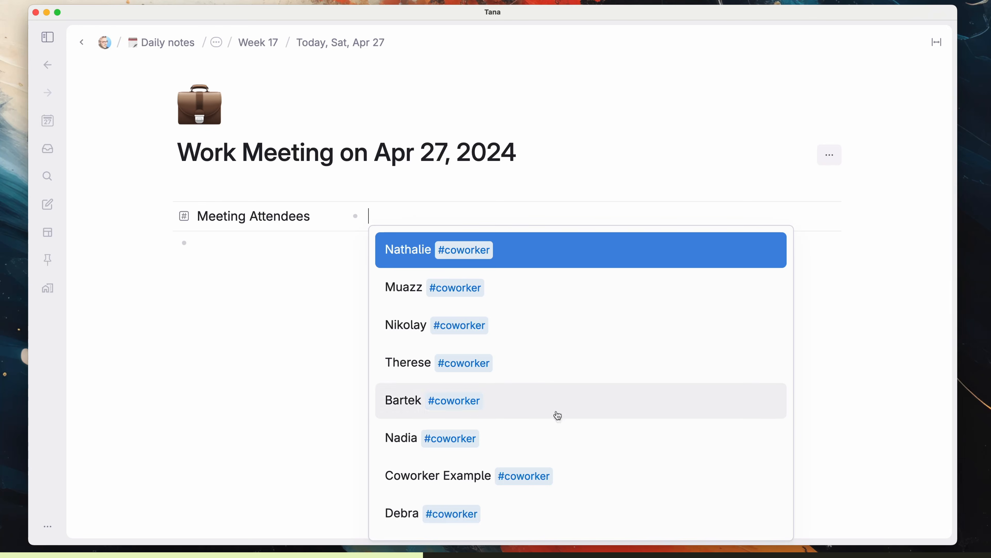
click(551, 361)
text(Seymore # cow)
key(Return)
click(547, 215)
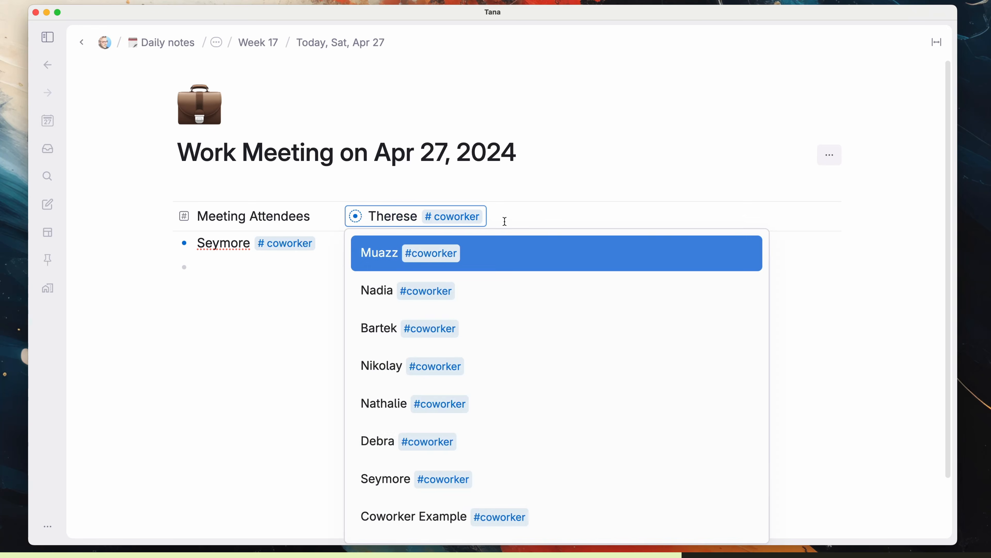
click(526, 484)
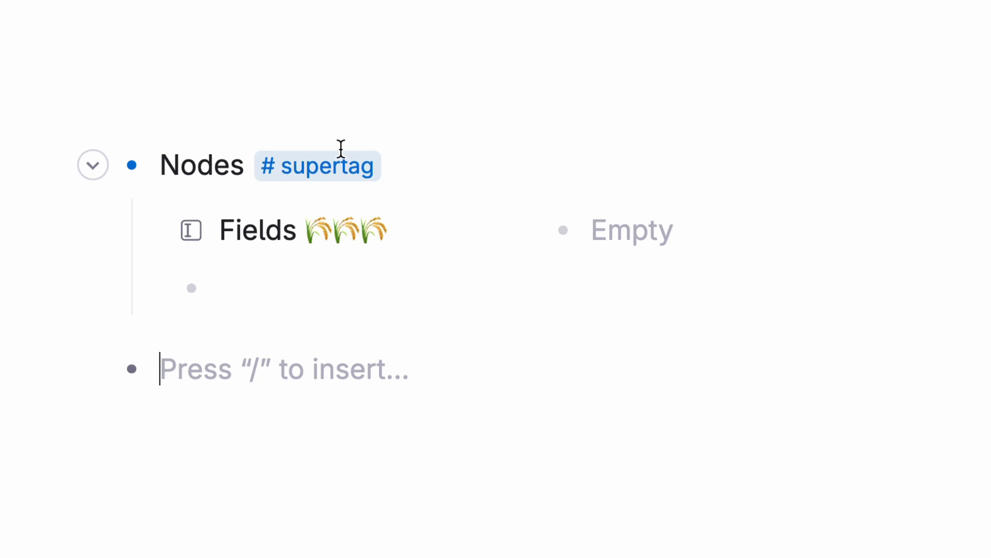
click(619, 237)
text(it's time...)
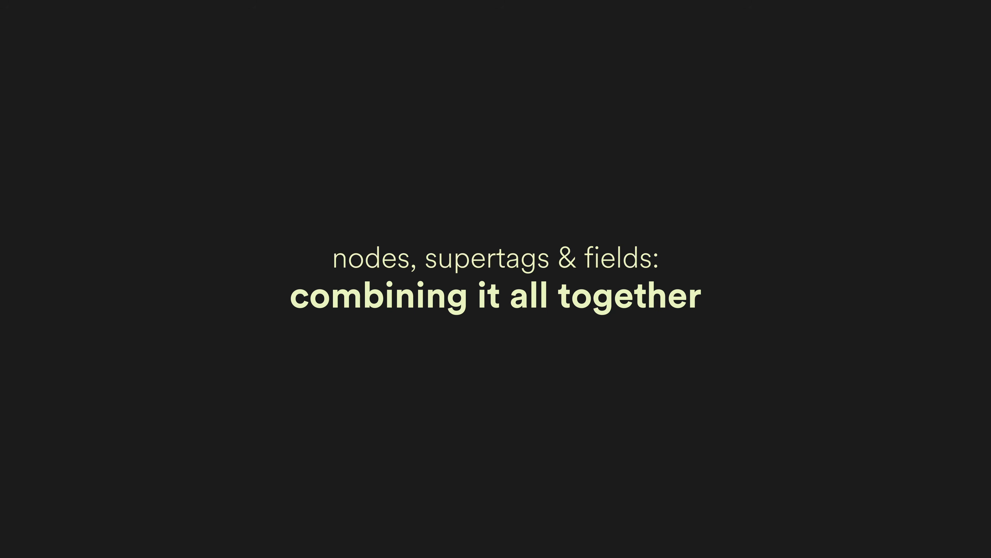
Step: Tag the first title #book and add the Read Status field to the book template
text(ding#book)
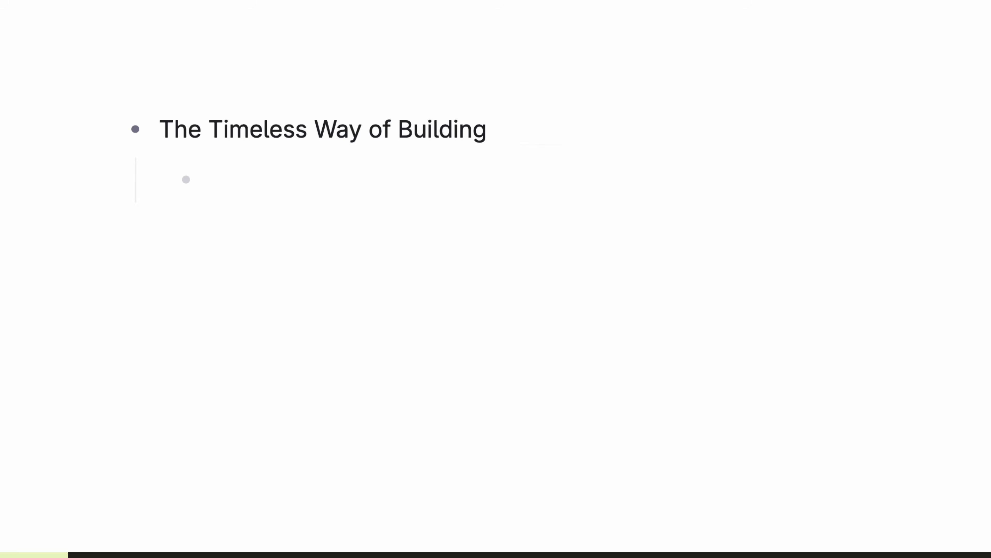
key(Return)
key(Down)
key(Down)
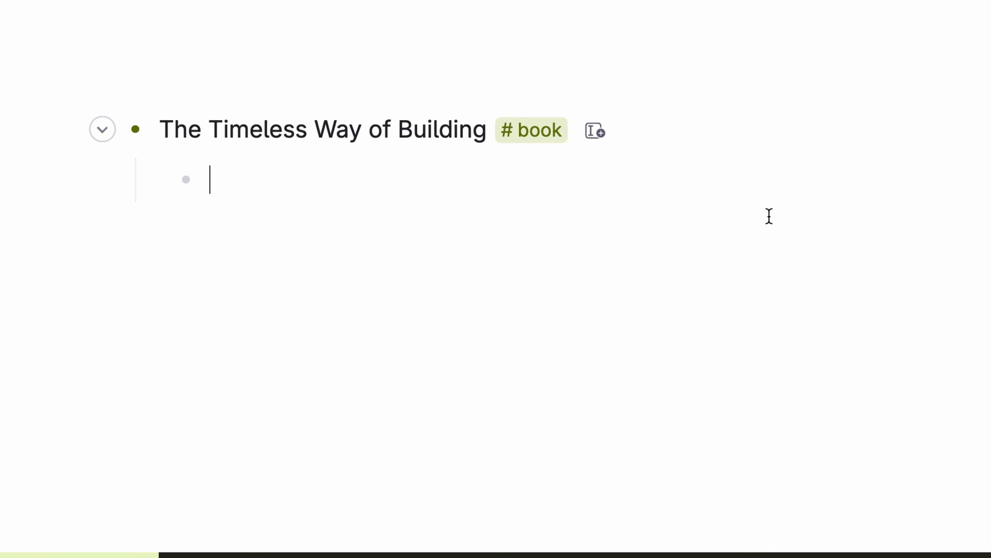
text(>)
text(R)
key(Return)
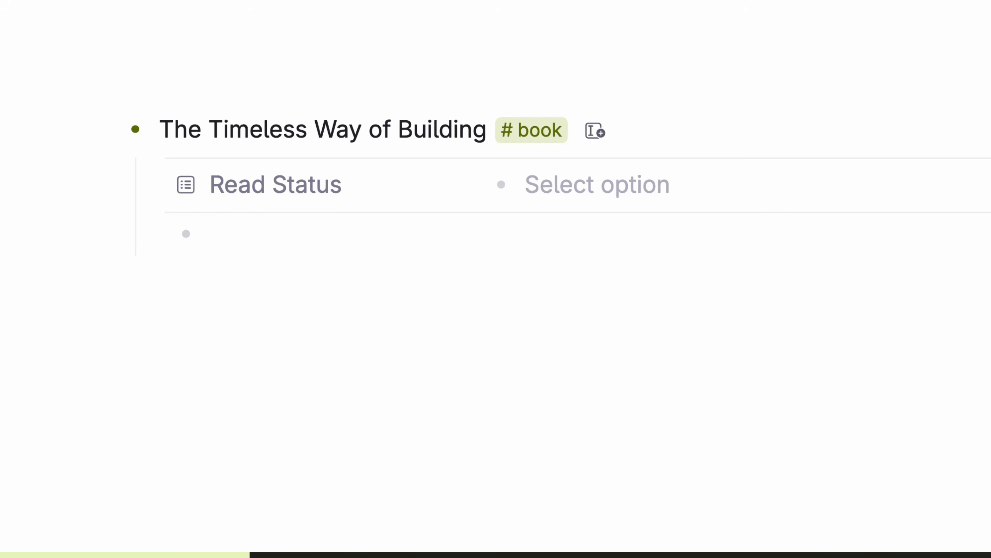
click(273, 186)
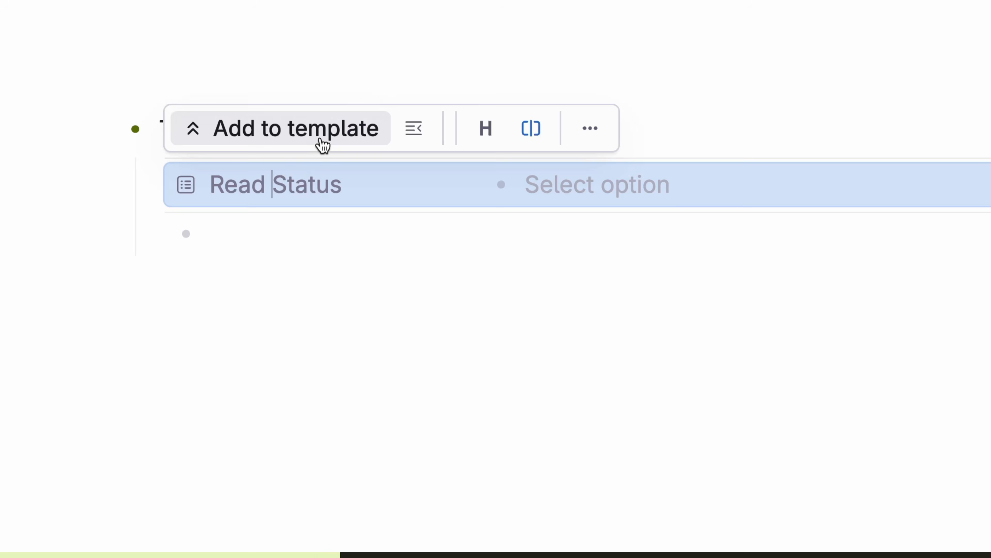
click(322, 147)
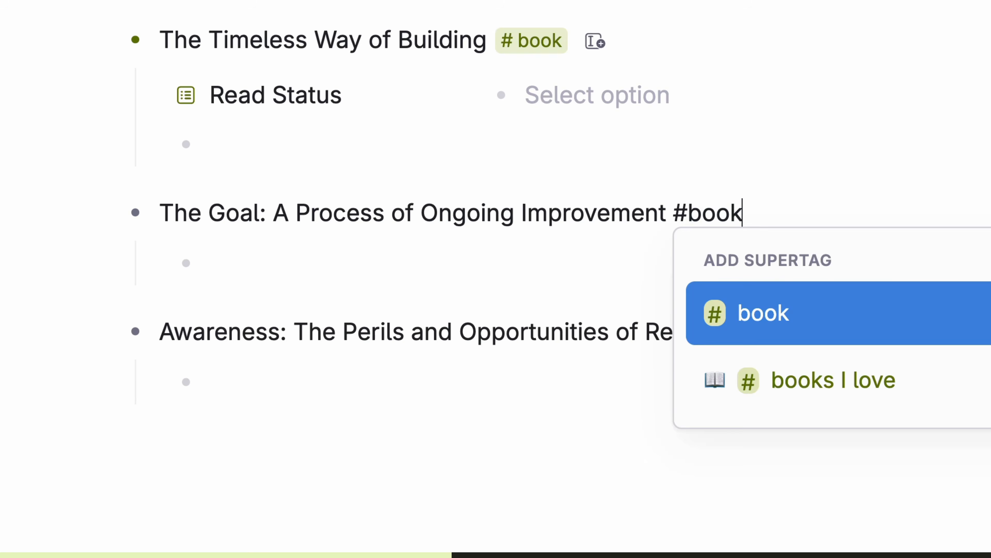
key(Return)
Step: Tag Awareness #book and add Author, Publication Date and Rating to the book template
click(159, 386)
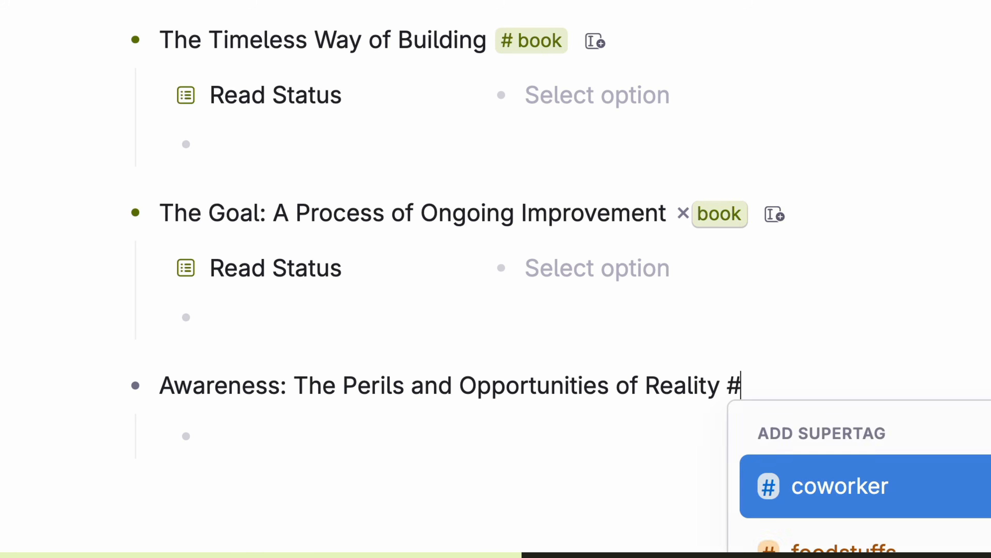
key(Return)
click(211, 489)
text(>)
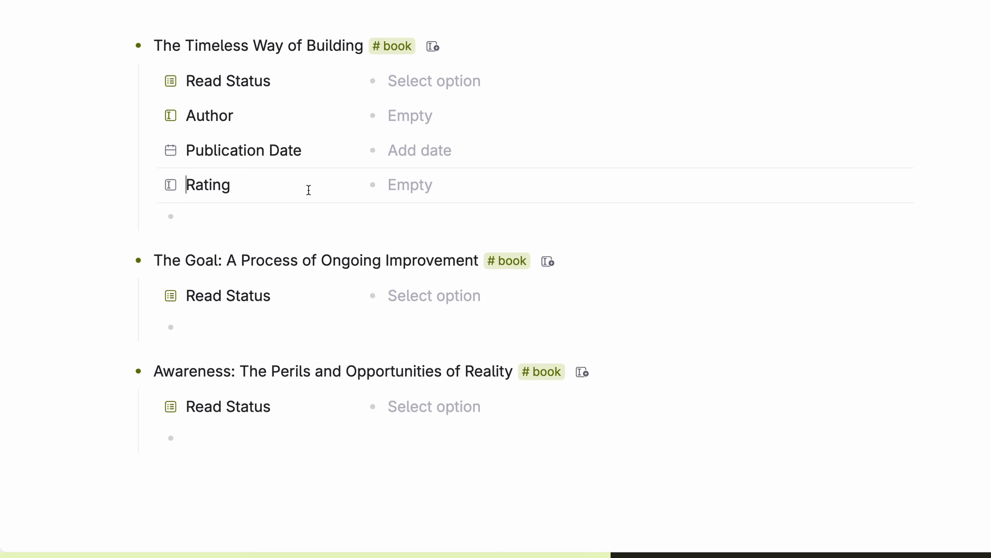
key(shift+Up)
key(shift+Up)
key(shift+Up)
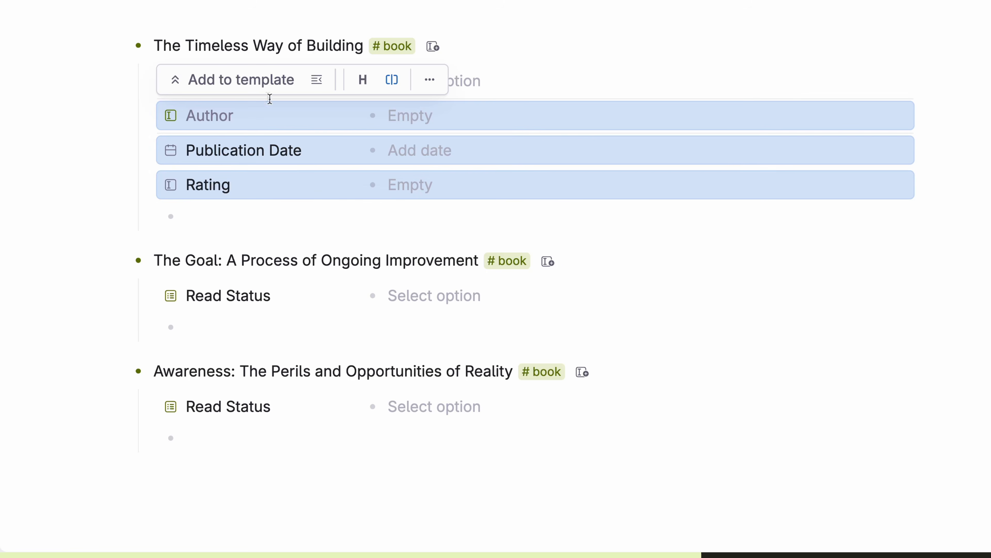
click(259, 82)
click(766, 264)
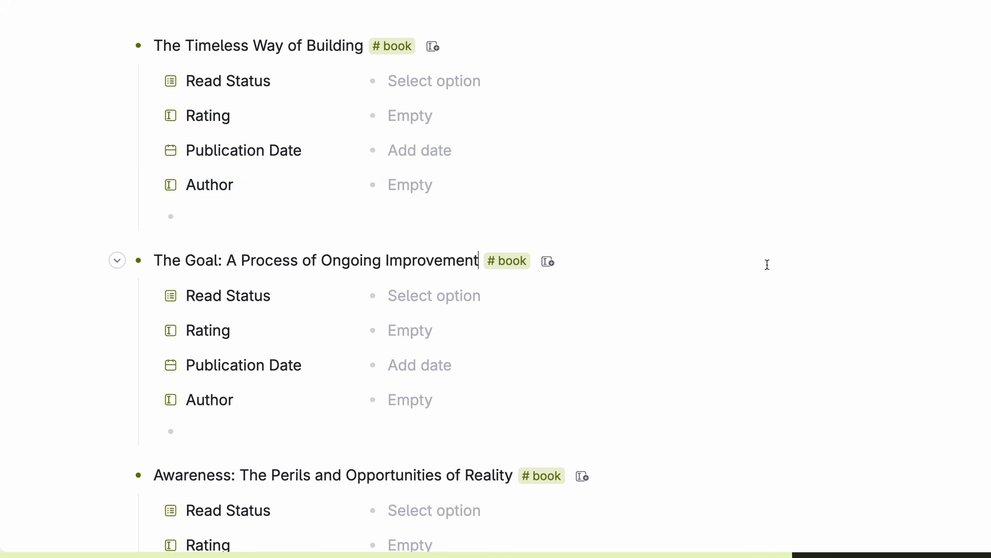
Step: Fill in The Timeless Way of Building: Read, Rating 1, April 15, and the author's name
scroll(767, 265, down, 3)
scroll(766, 266, up, 3)
click(456, 62)
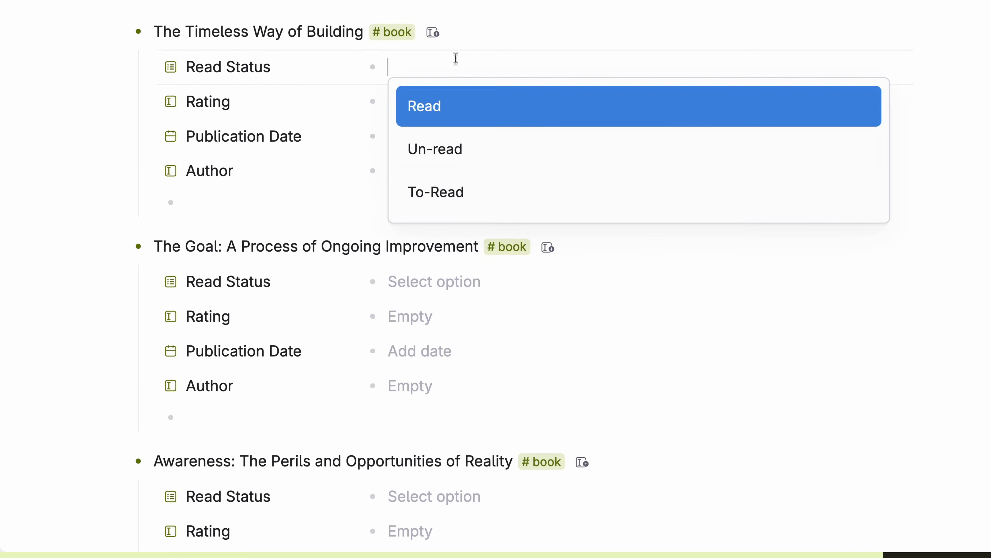
click(456, 106)
click(456, 101)
text(1)
click(455, 137)
click(495, 324)
click(666, 467)
click(449, 171)
text(Christopher Alexander)
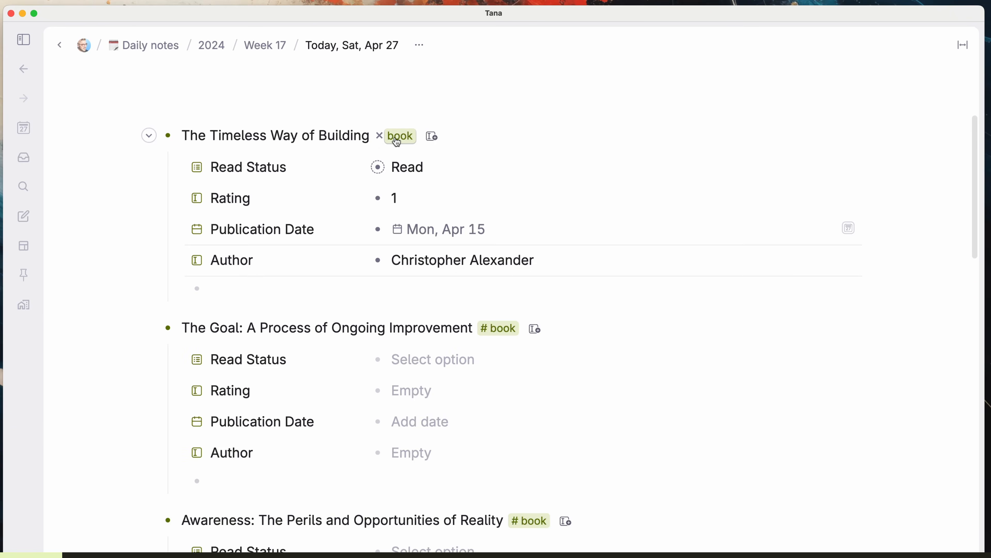
Step: In the #book tag configuration, add a Number field named Times I've Read
click(399, 141)
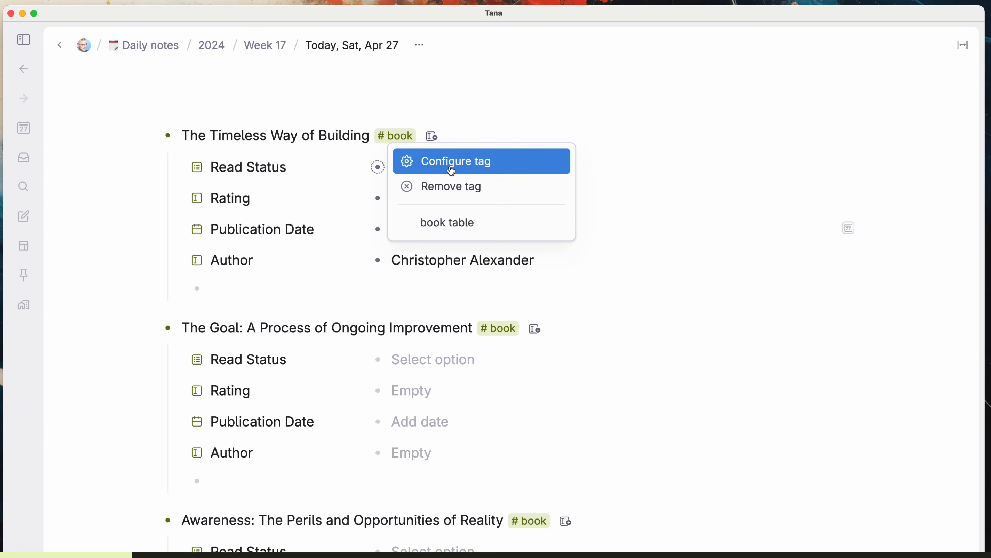
click(455, 163)
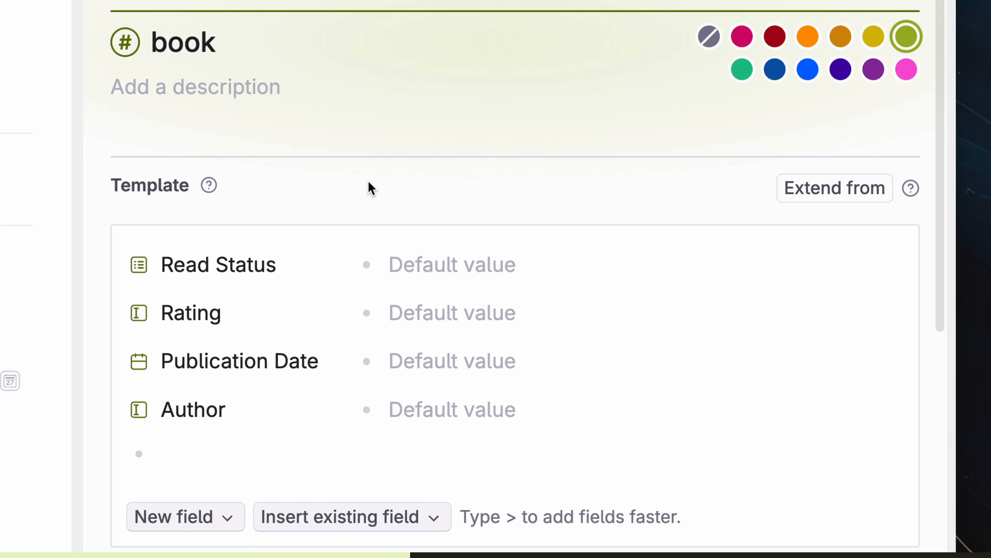
click(219, 527)
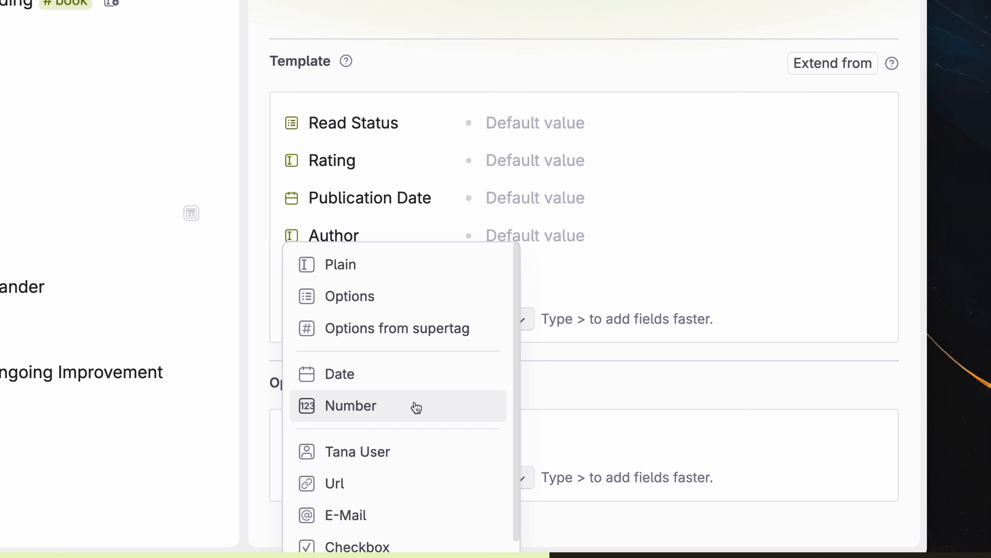
click(416, 407)
text(Times I've Read)
Step: Add a Cover Image field plus Notes, Favorite Quotes and Things This Reminded Me nodes
click(381, 305)
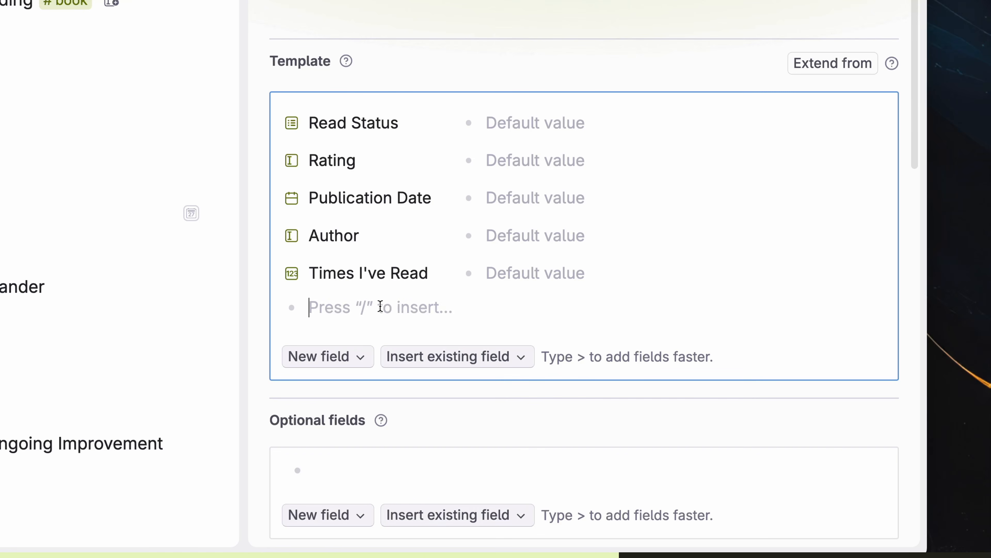
text(>)
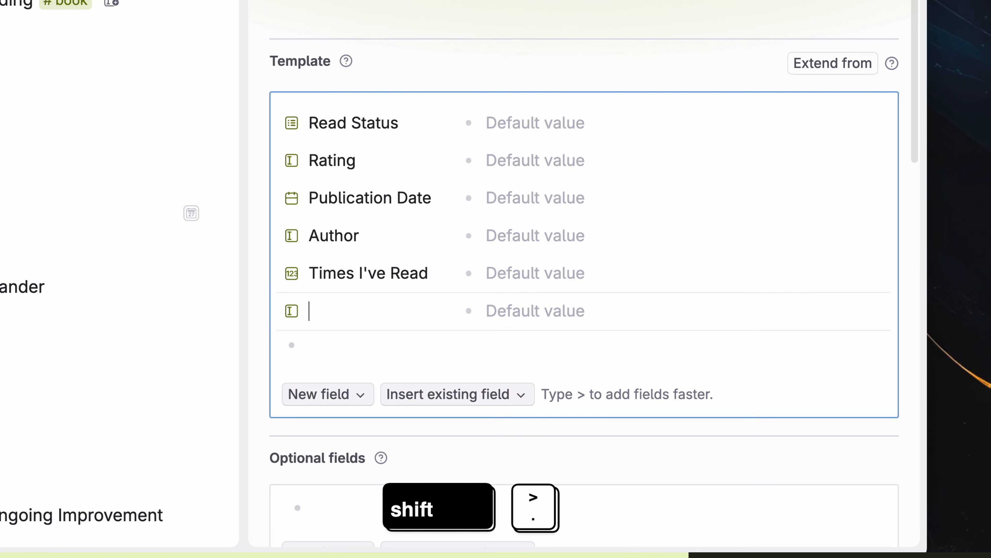
text(Cover Image)
key(Return)
text(Notes)
key(Return)
text(Favorite Quotes)
key(Return)
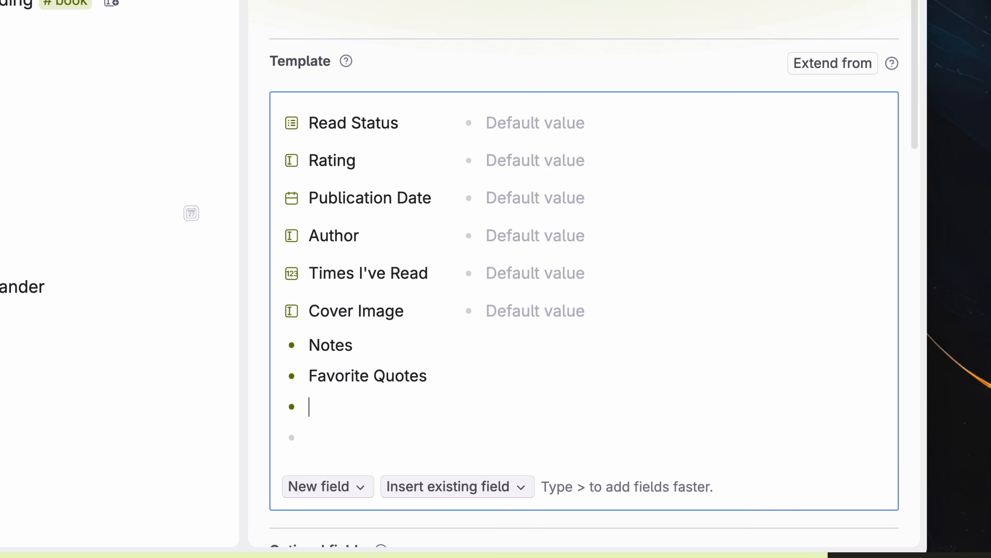
text(Things This Reminded Me of)
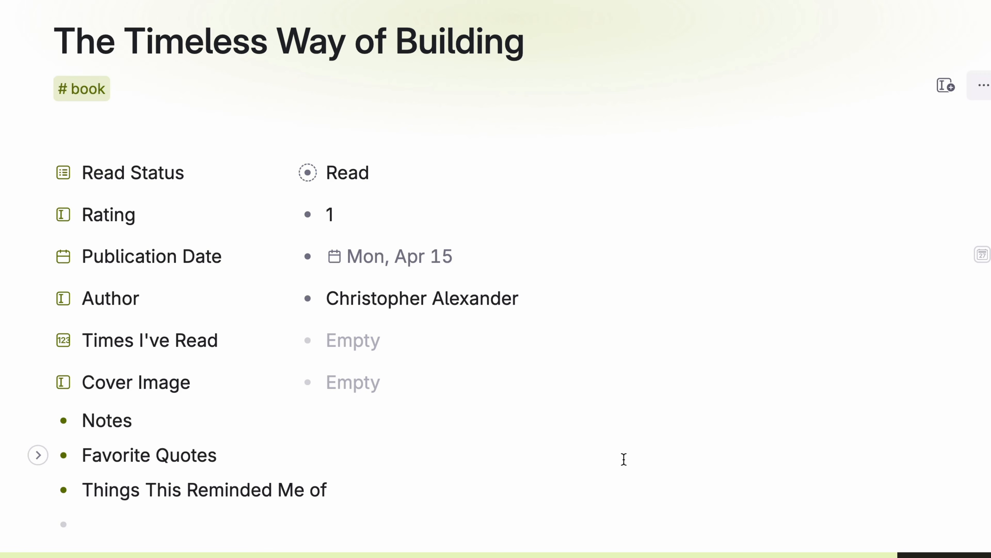
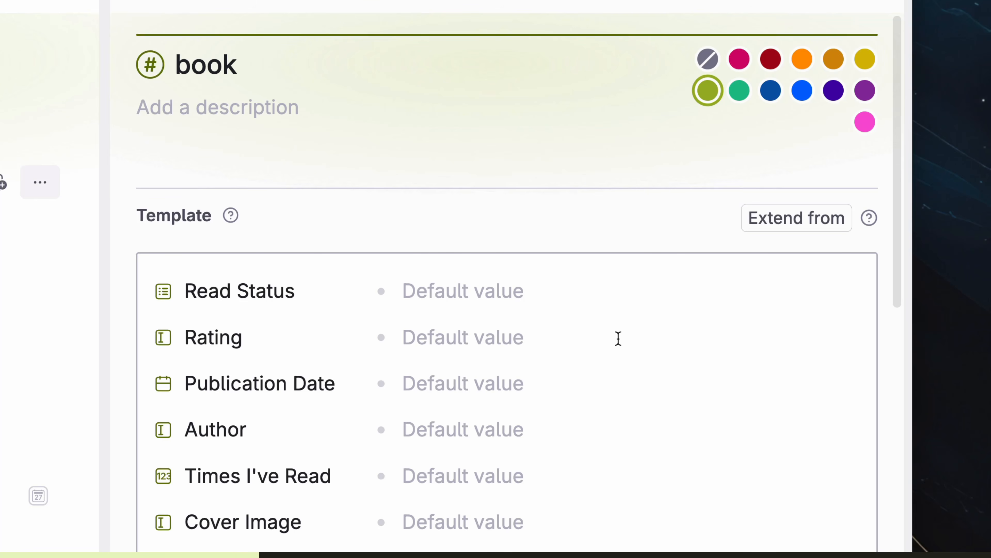
Step: Set the Read Status default to To-Read and tag The Giving Tree as #book
click(502, 294)
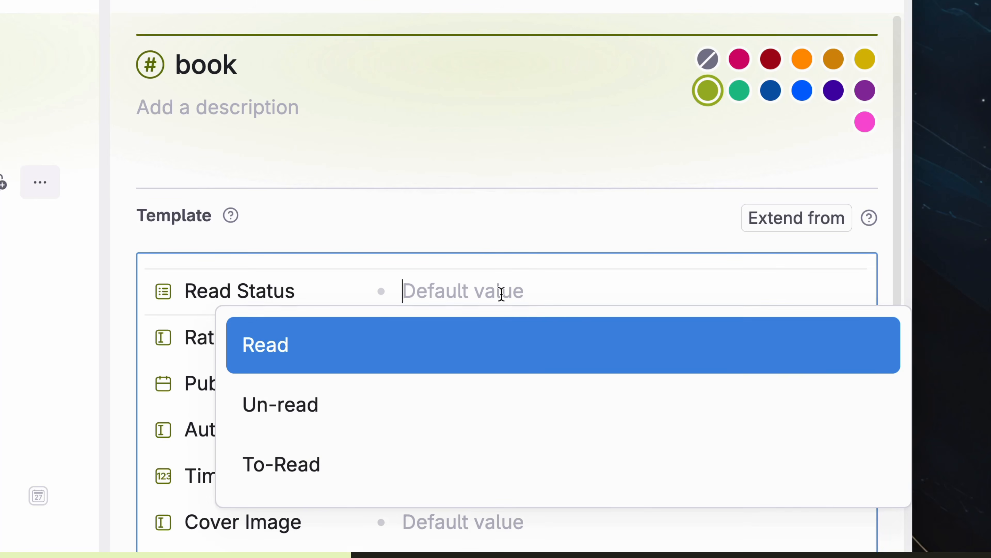
click(498, 466)
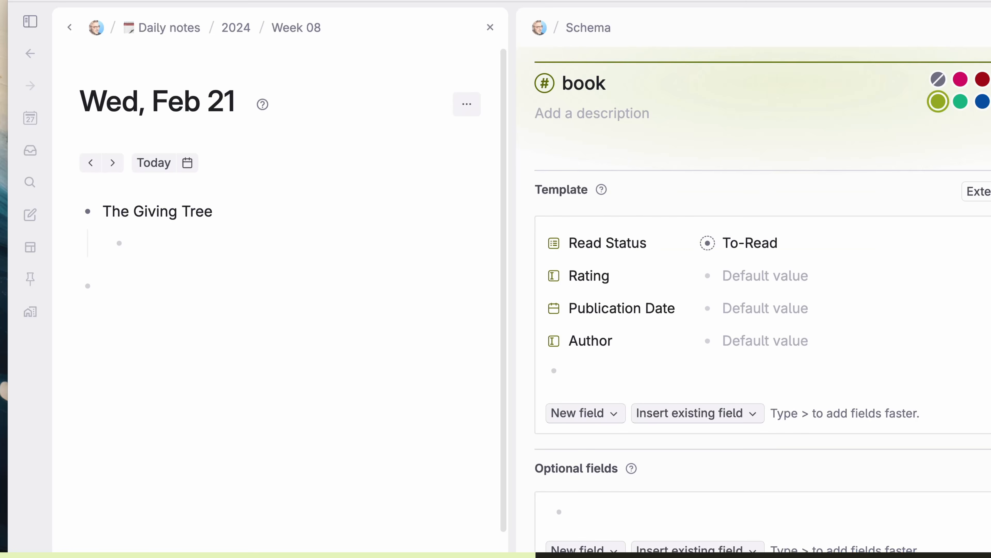
text(#book)
key(Return)
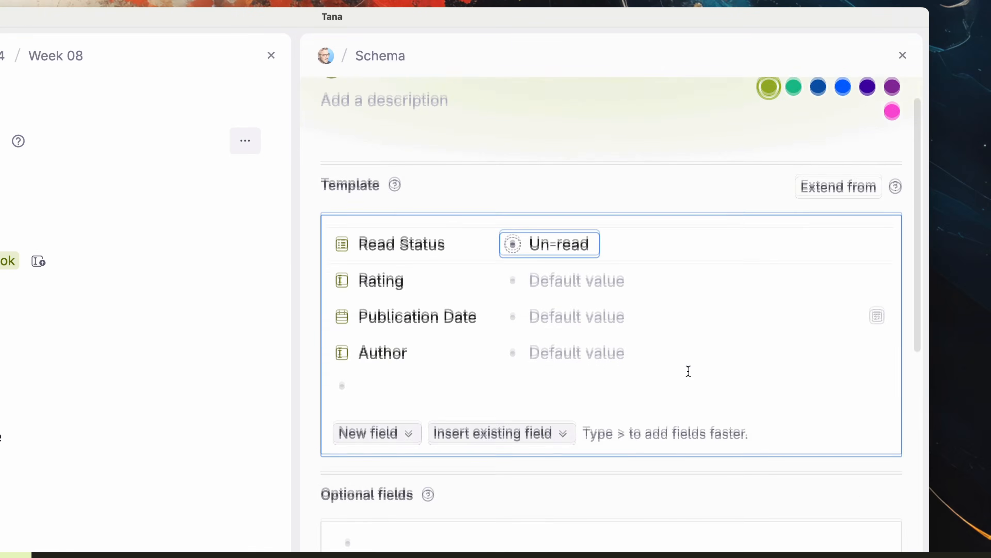
Step: Add an optional Date Completed field of Date type, then begin a Loaned to field
scroll(688, 370, down, 5)
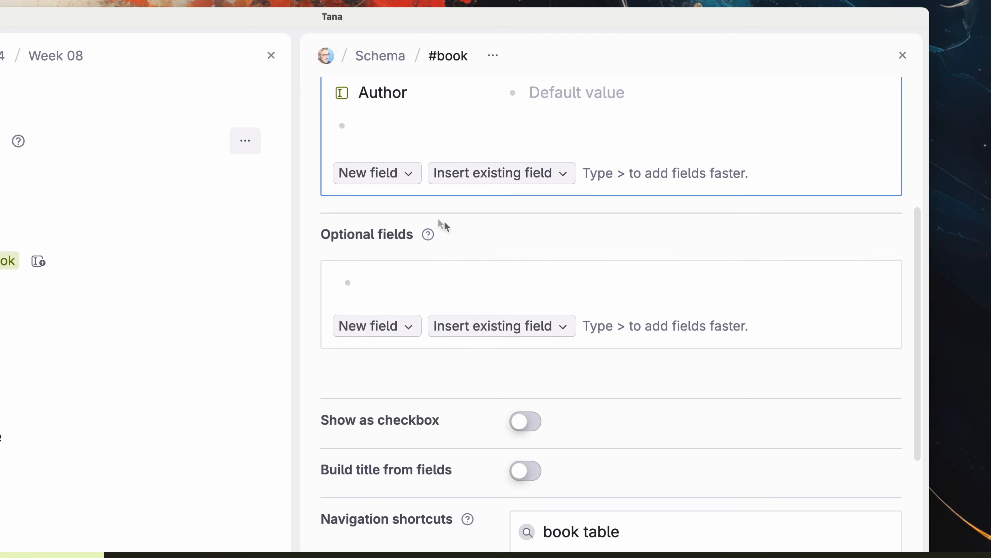
click(428, 275)
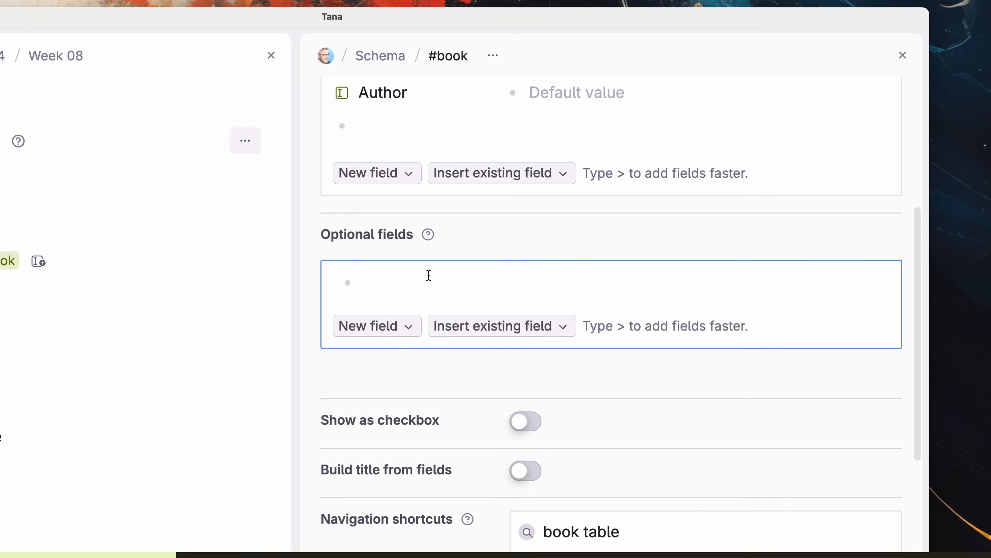
text(Date Completed)
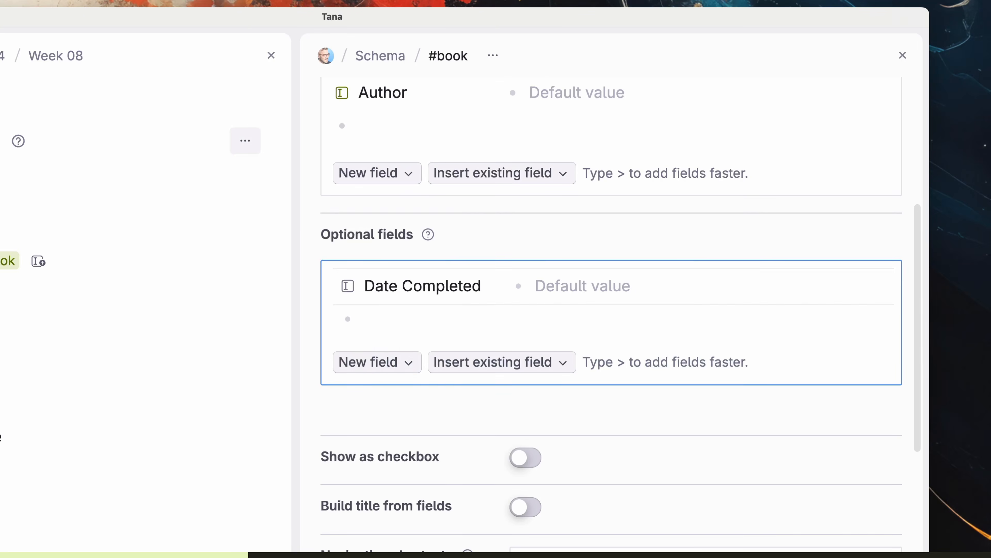
click(353, 288)
mouse_move(447, 307)
click(669, 424)
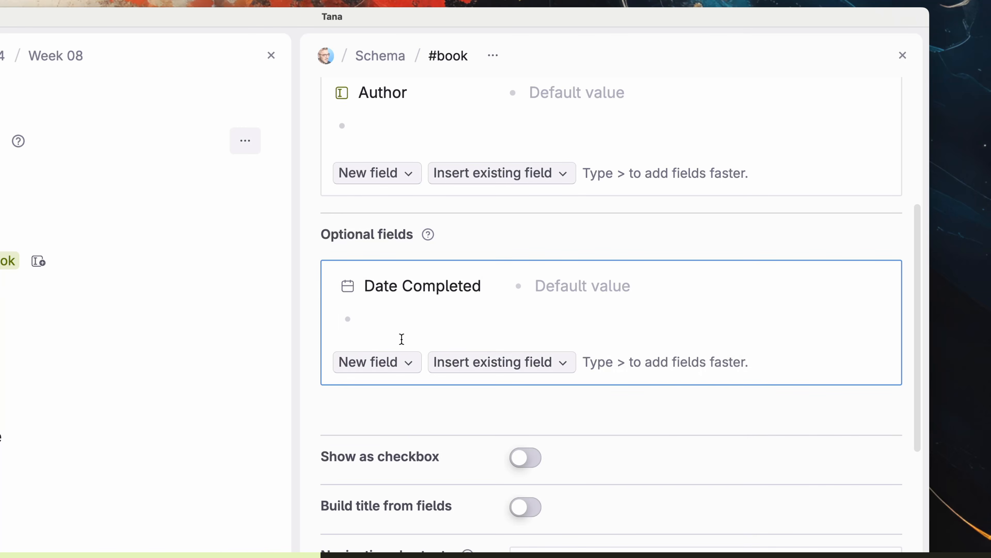
text(>Loaned to)
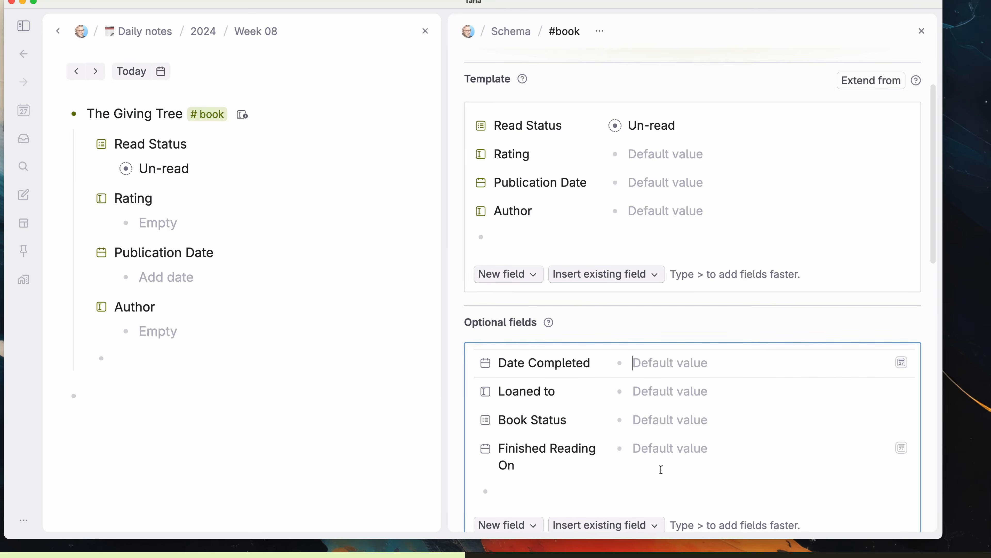
Step: Fill The Giving Tree's Loaned to field with the borrower's name and make Publication Date optional
click(243, 114)
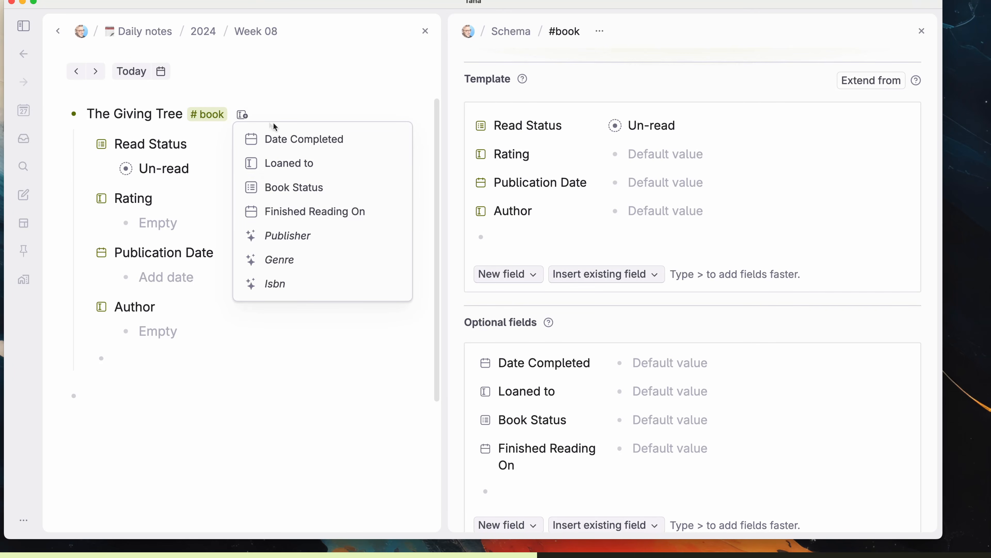
click(345, 170)
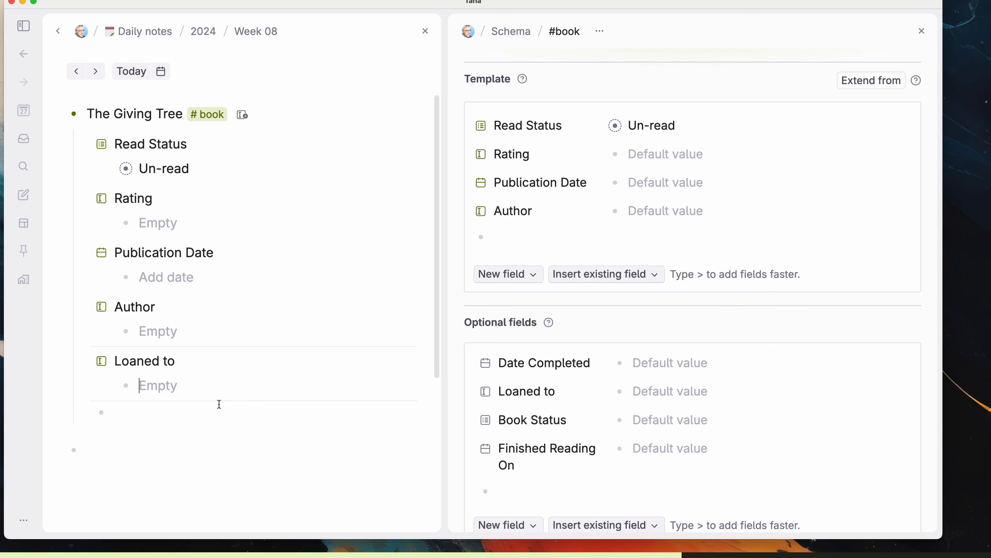
text(Arthur)
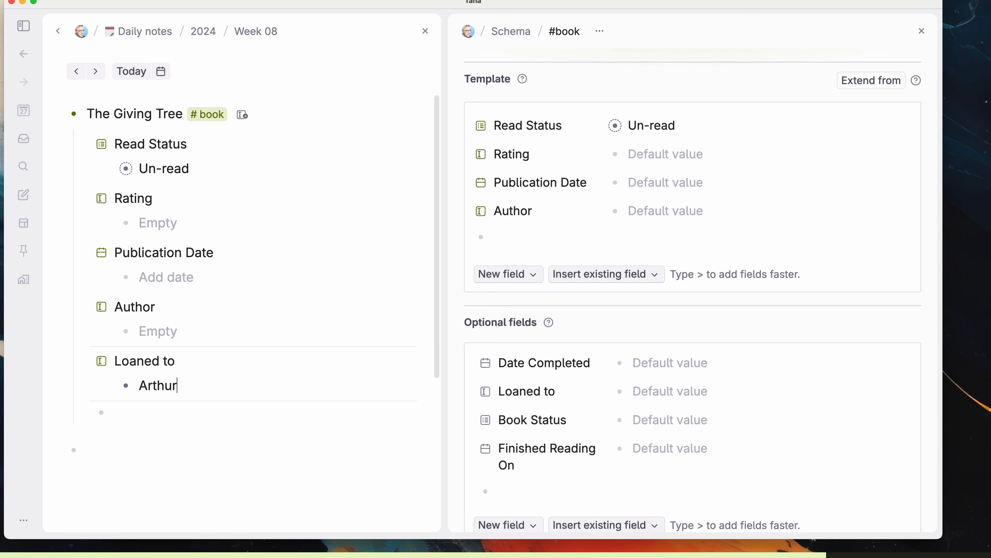
key(Return)
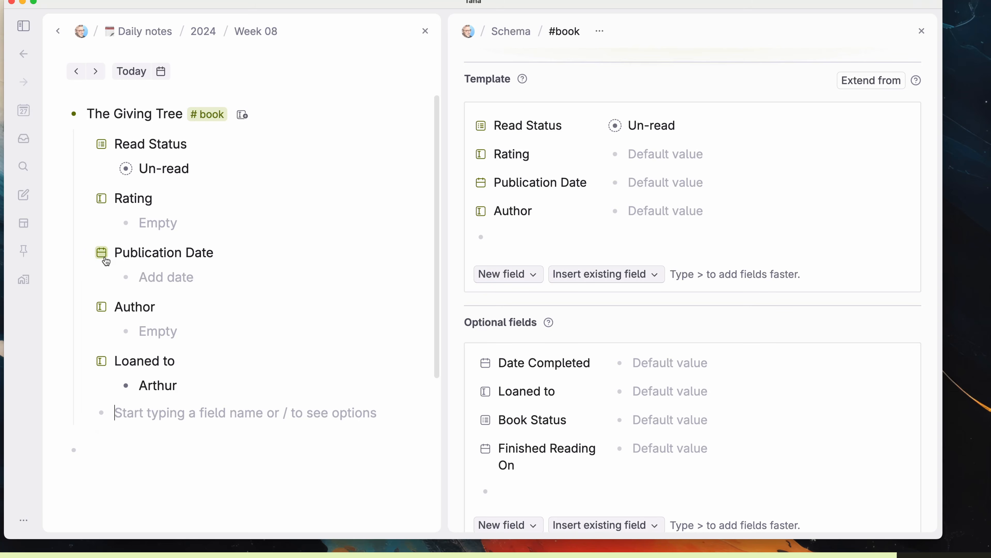
click(106, 260)
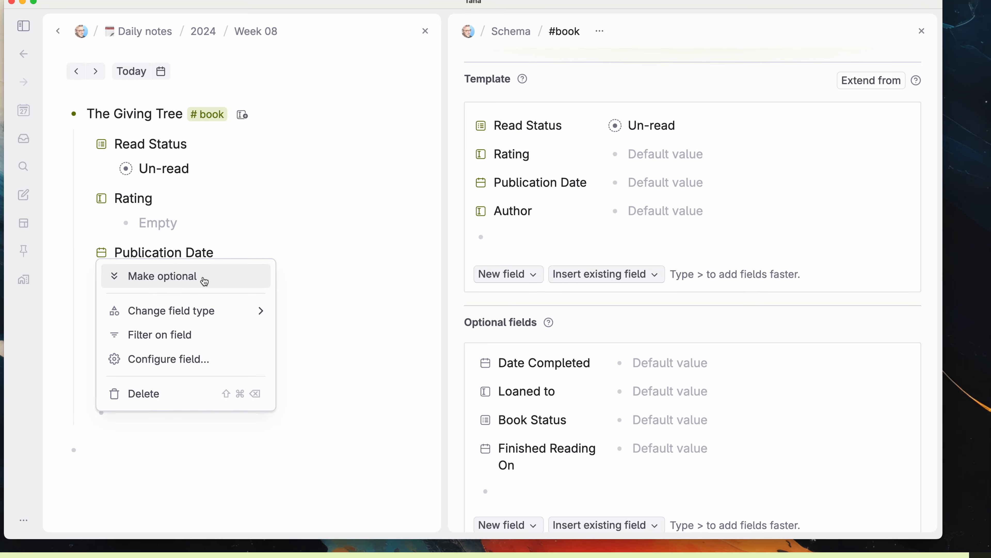
click(205, 281)
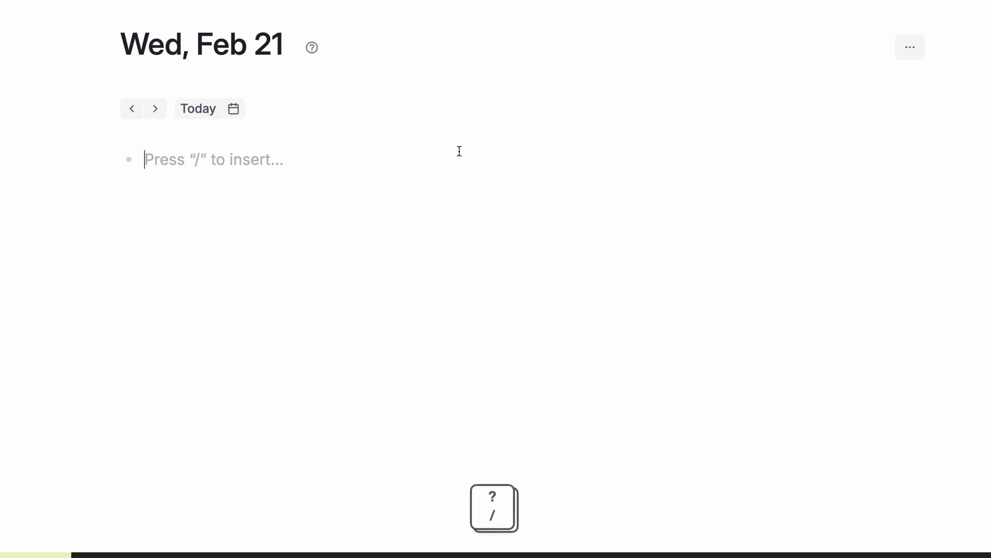
Step: Build a search for #book nodes whose Read Status field equals Read
text(?)
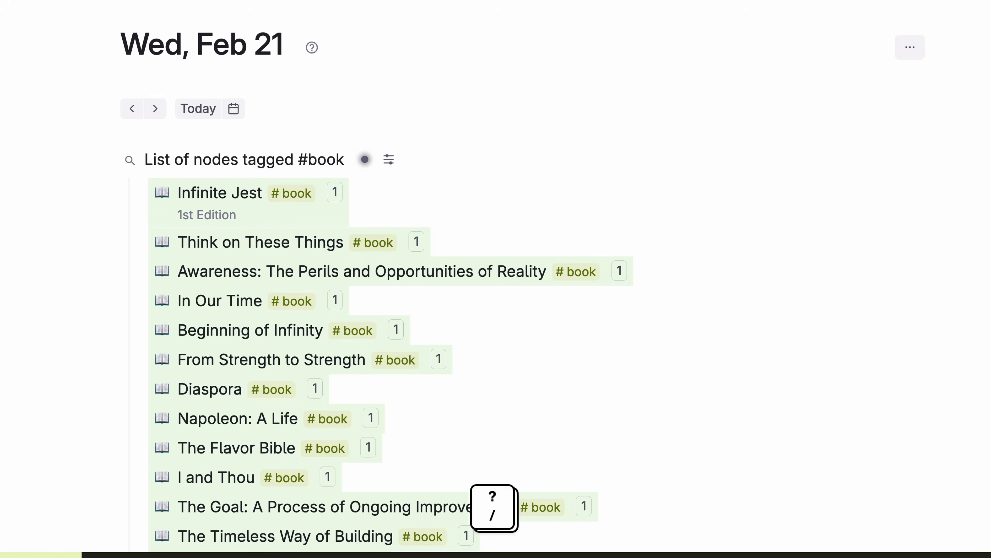
scroll(465, 153, down, 2)
scroll(466, 153, up, 3)
key(super+k)
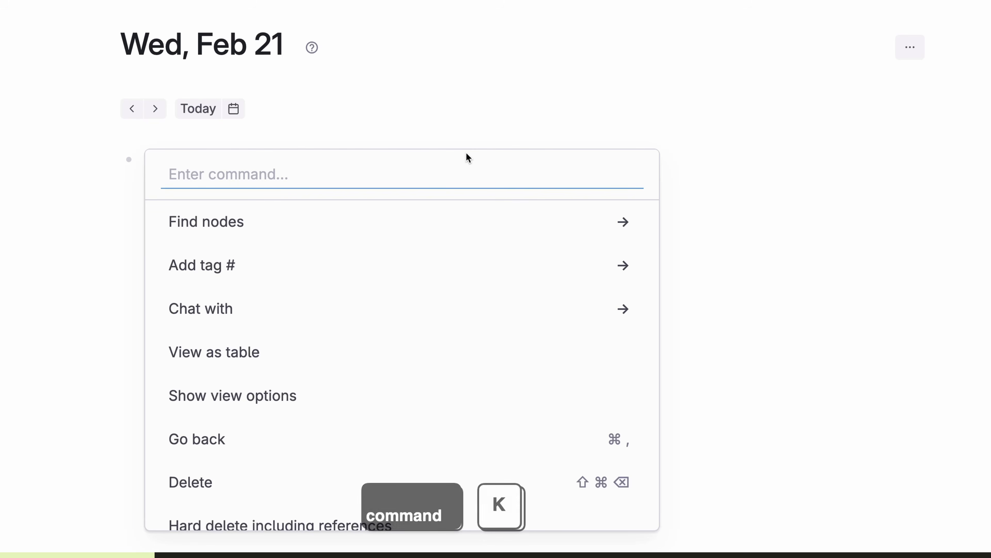
key(Down)
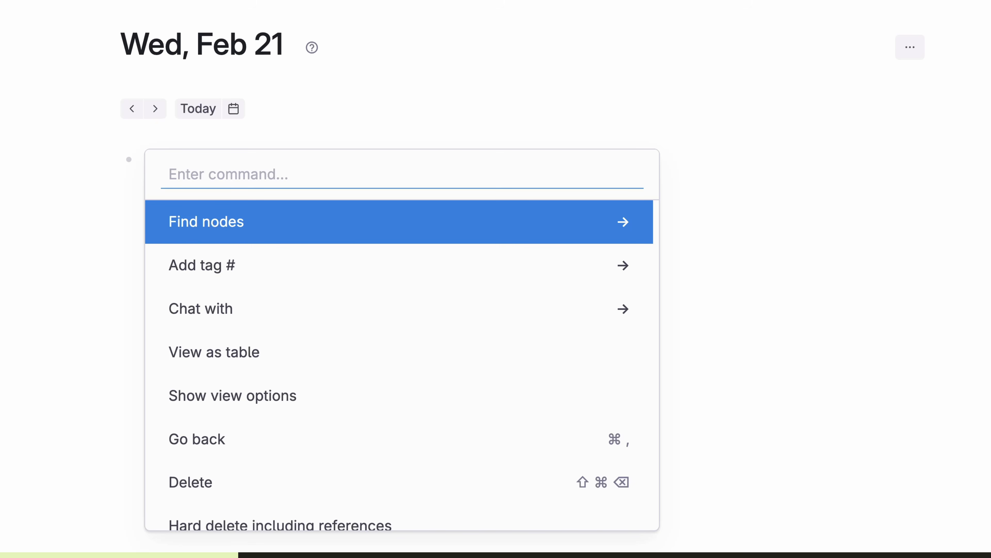
key(Return)
key(Return)
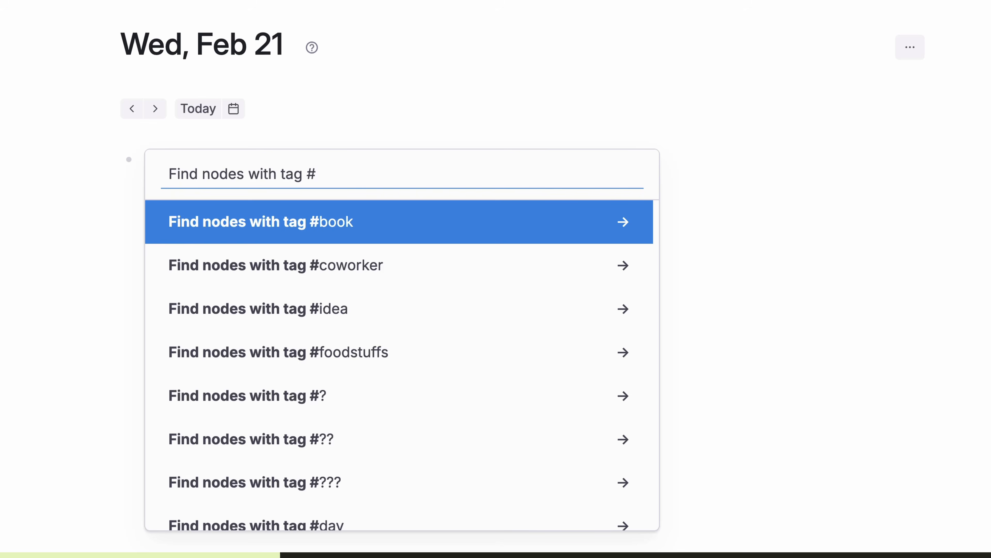
key(Return)
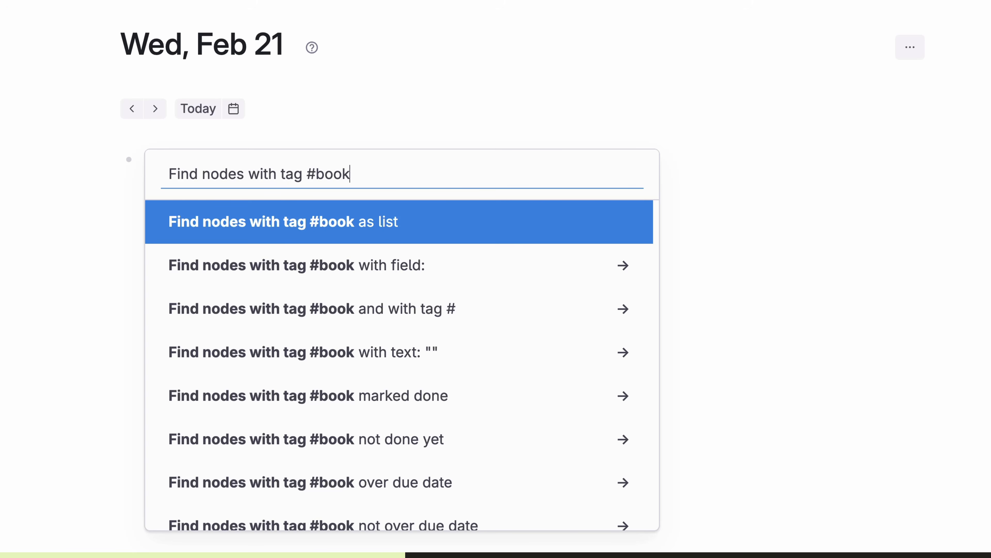
key(Down)
key(Return)
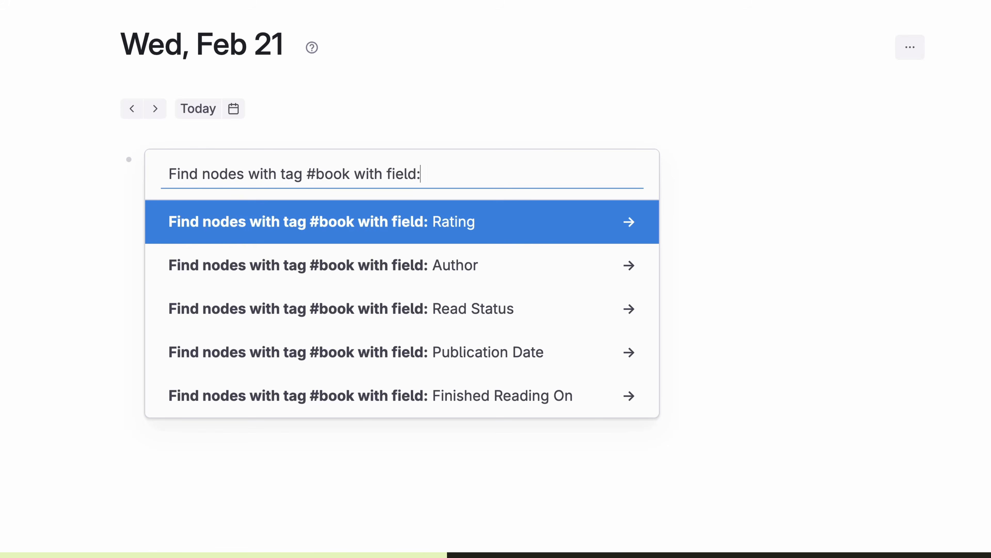
key(Down)
key(Down)
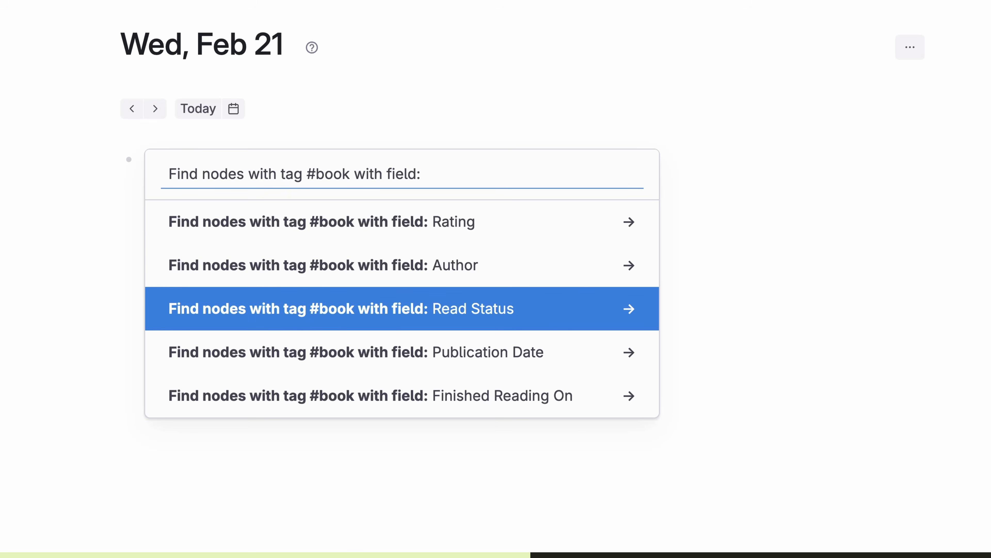
key(Return)
key(Return)
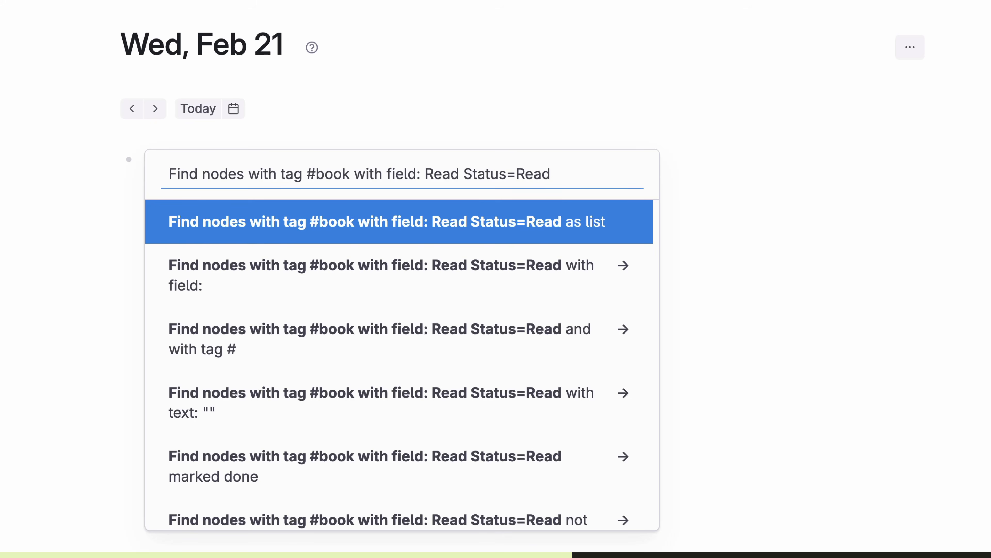
key(Return)
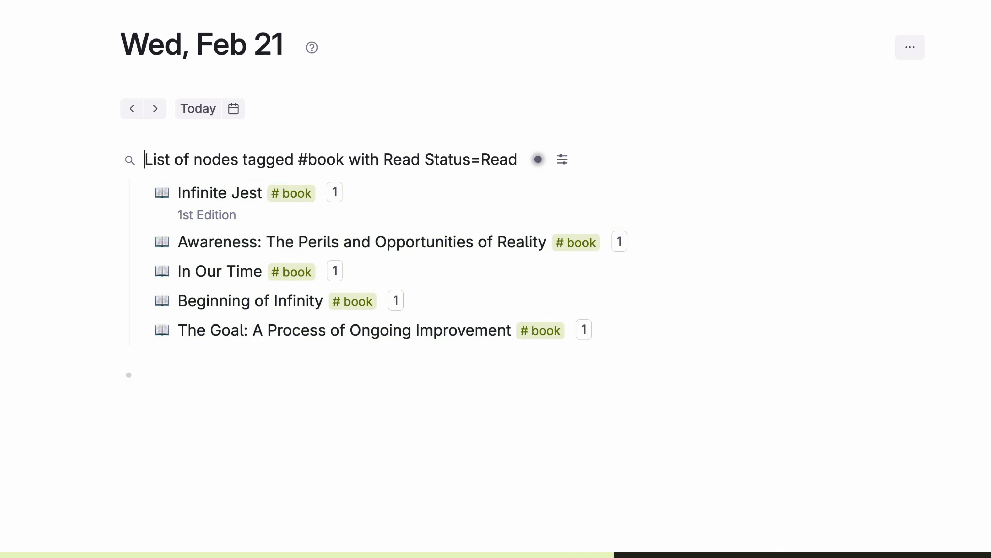
Step: Show the results as a list titled Books I've Read and expand In Our Time to check its status
key(ctrl+a)
text(Books I've Read)
click(141, 192)
click(141, 193)
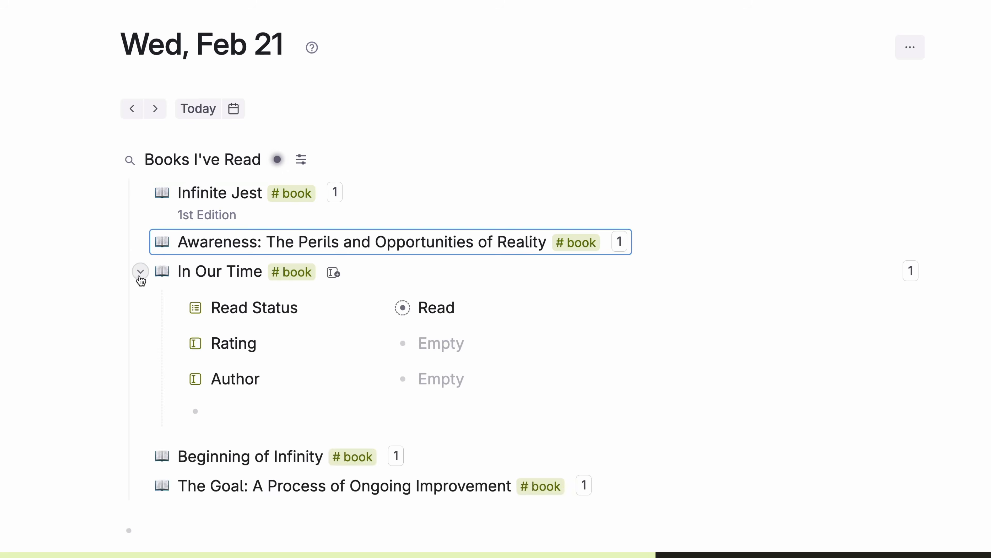
Step: Search #tasks nodes by Assigned to and add the task 'Add new subscription to BoA card'
key(super+k)
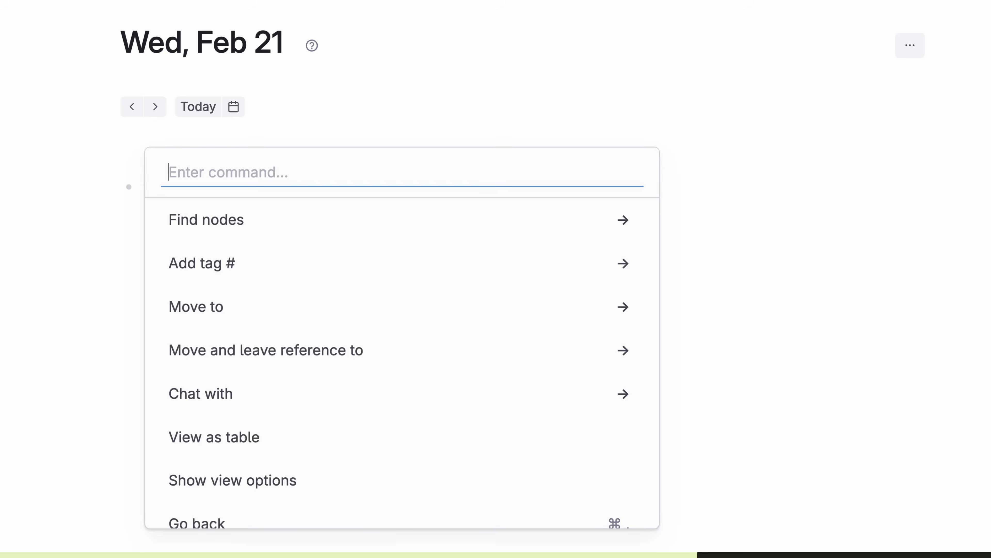
key(Down)
key(Return)
key(Return)
key(Down)
key(Return)
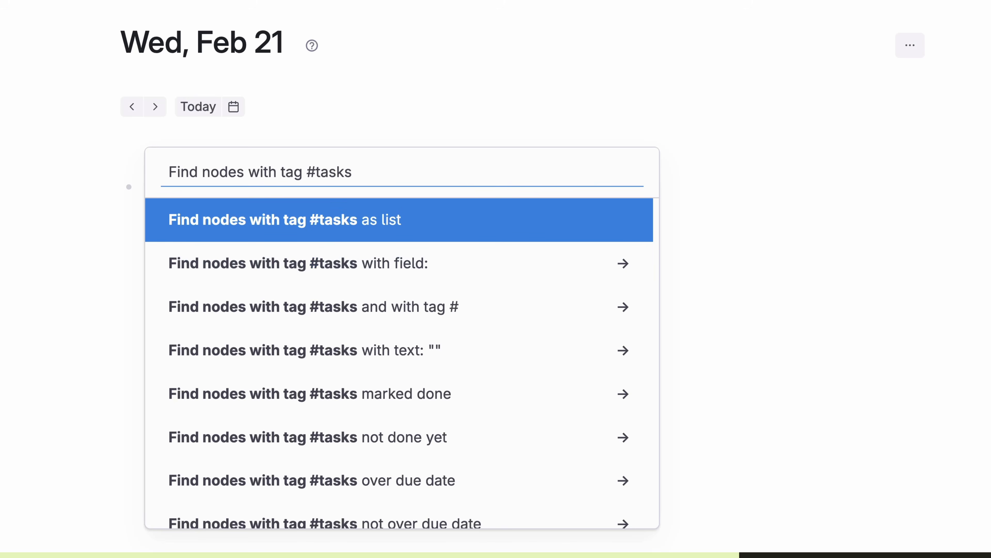
key(Down)
key(Return)
key(Return)
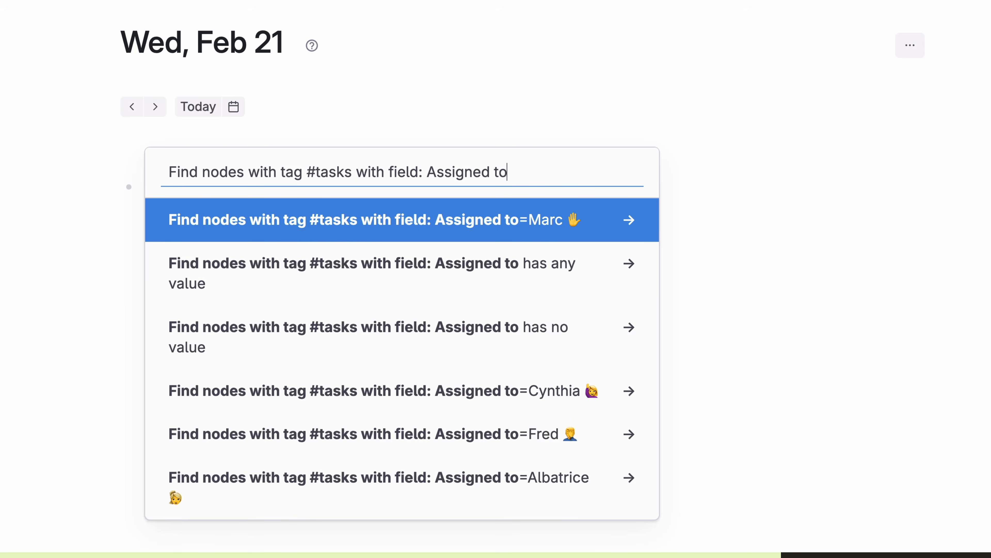
key(Return)
key(Return)
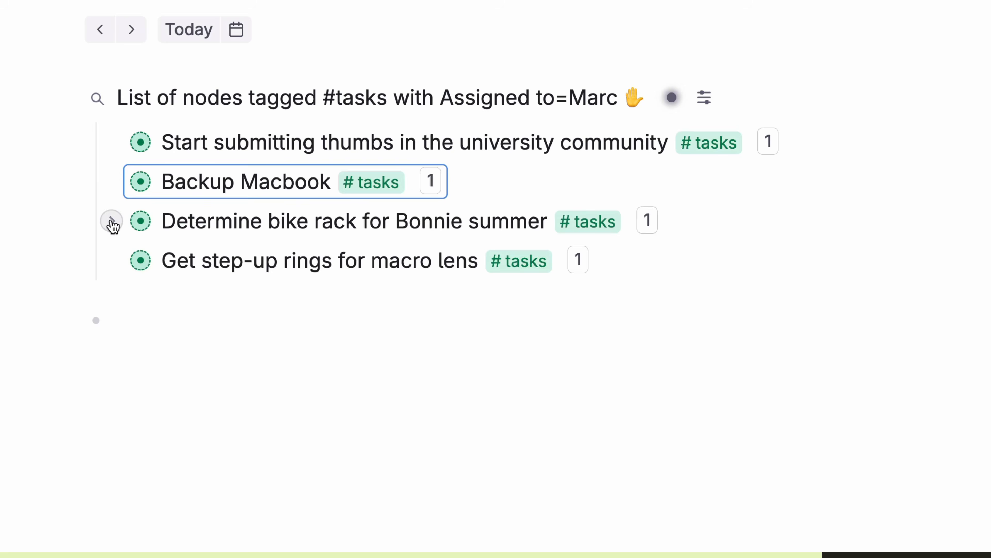
click(141, 295)
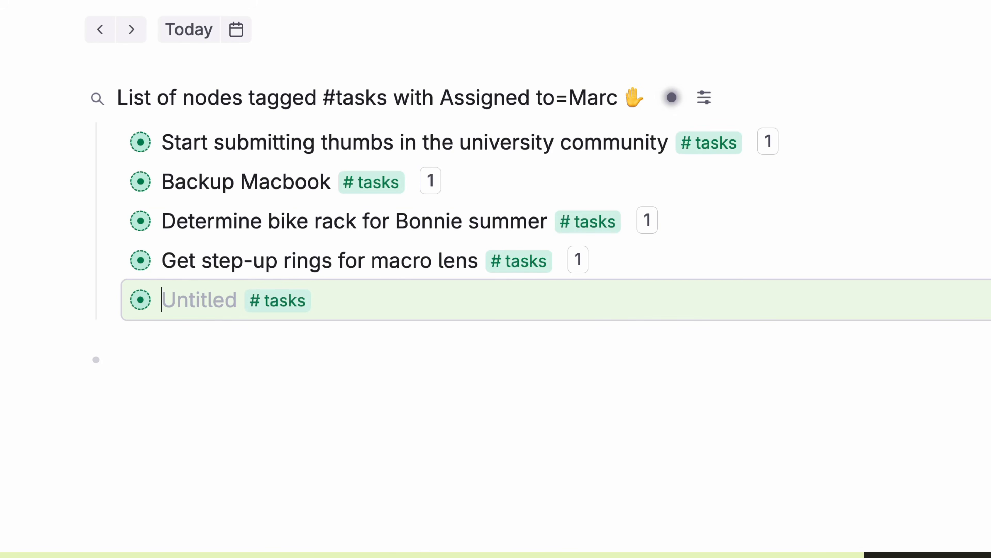
text(Add new subscription to BoA card)
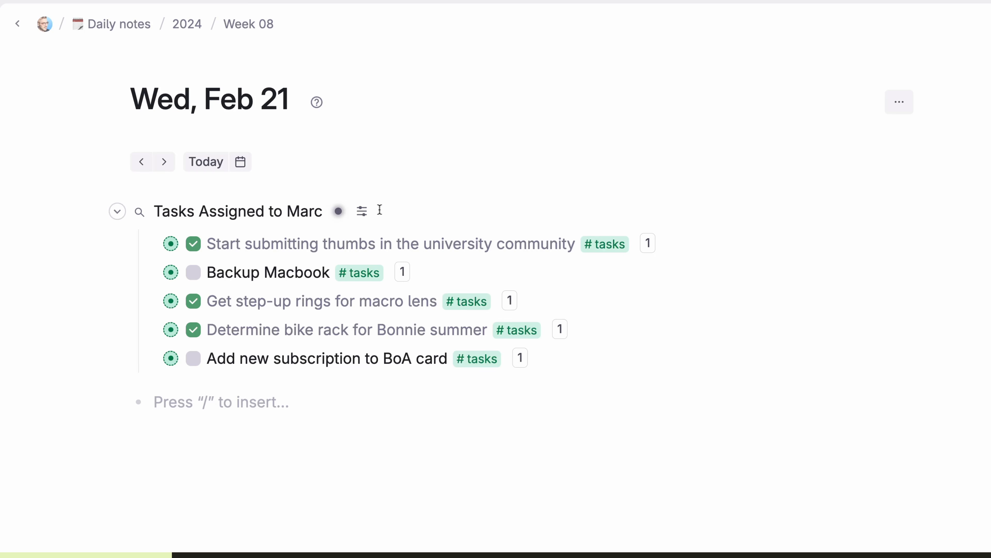
Step: Filter the tasks to Not done, mark the BoA card task done, and reveal filtered-out items
click(362, 211)
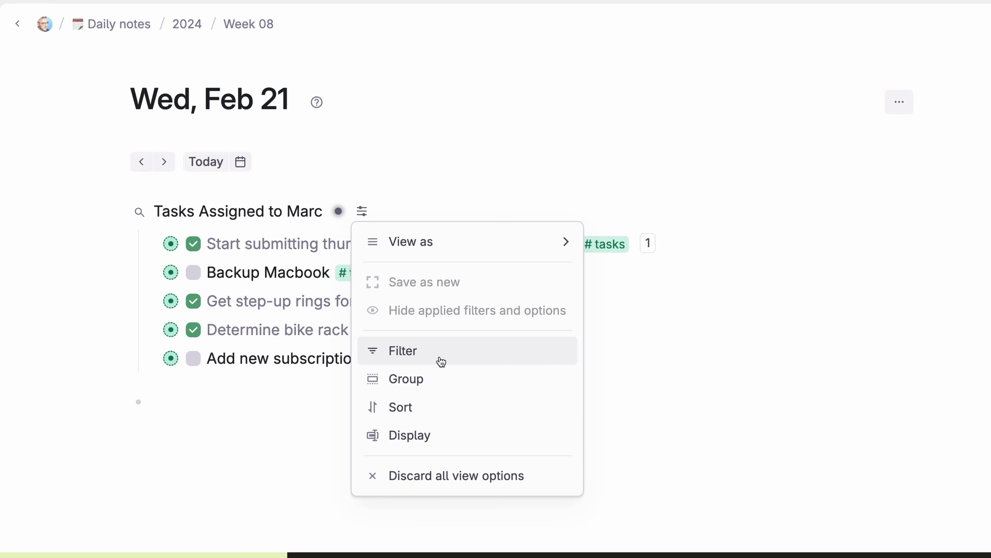
click(441, 362)
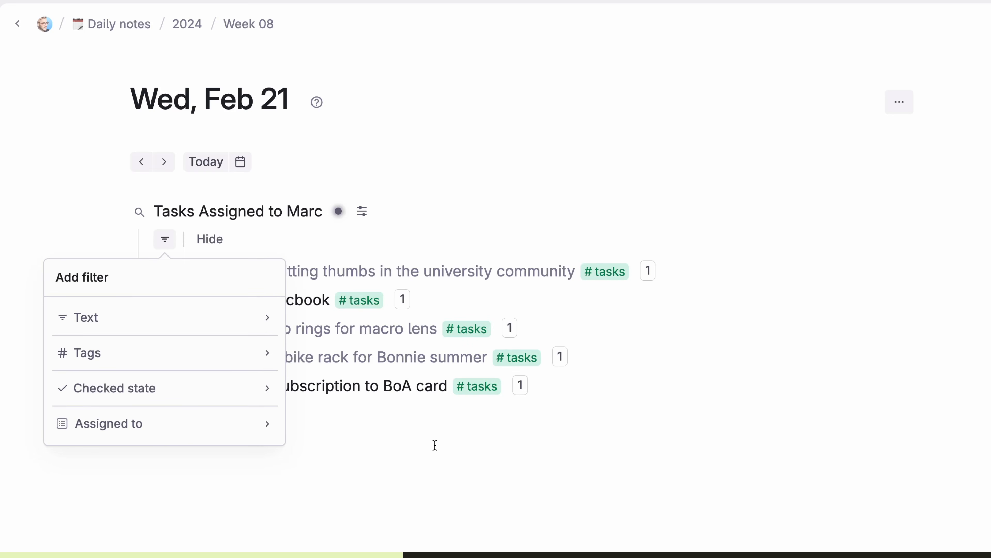
click(187, 393)
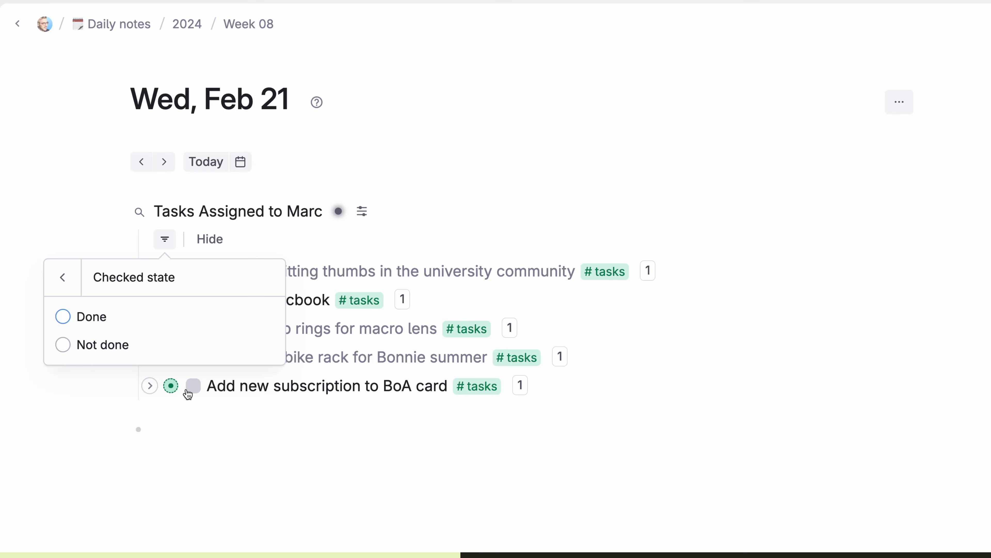
click(63, 344)
click(540, 439)
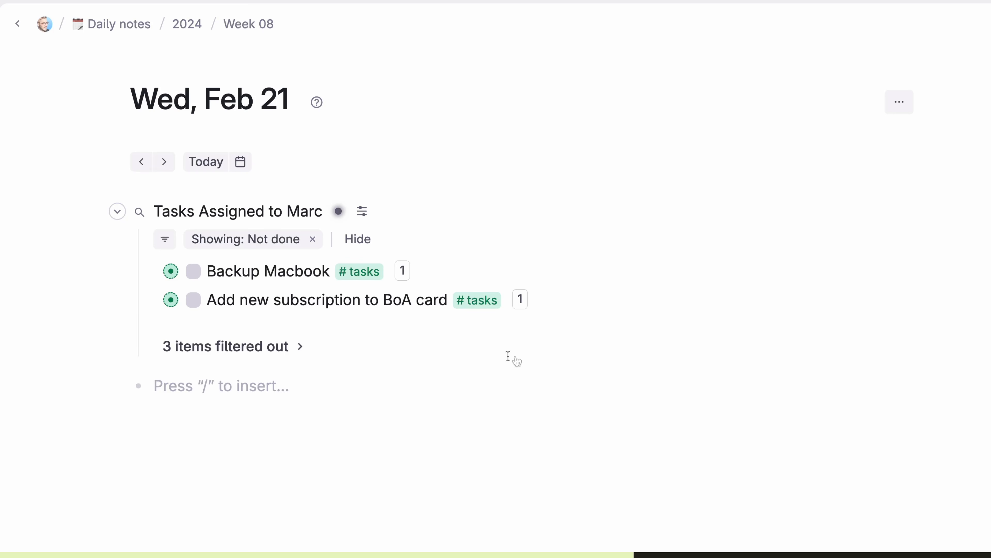
click(193, 300)
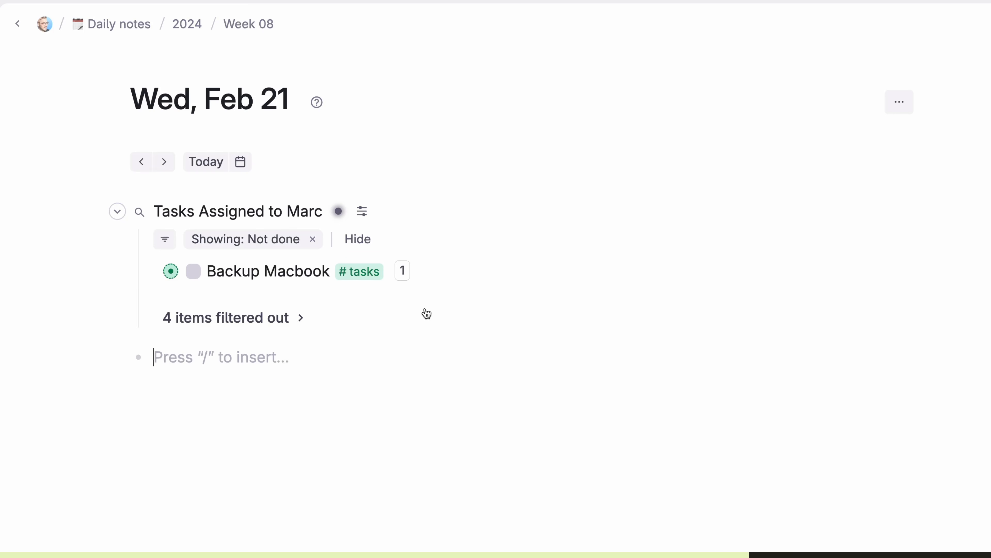
click(262, 317)
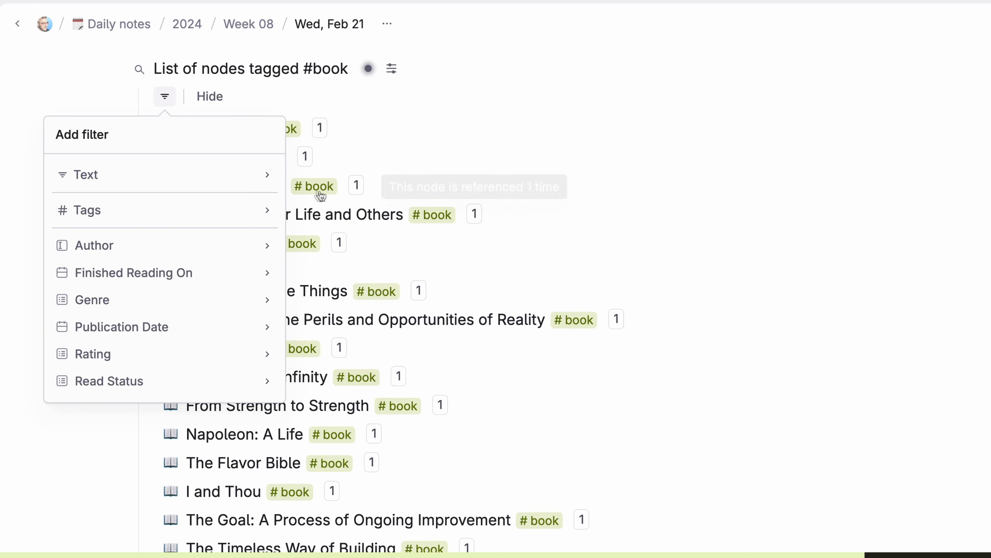
Step: Filter the book list to the Sci-Fi genre
click(239, 299)
click(62, 199)
click(822, 219)
Step: Add a Rating filter set to 4, then change it to 5
click(392, 70)
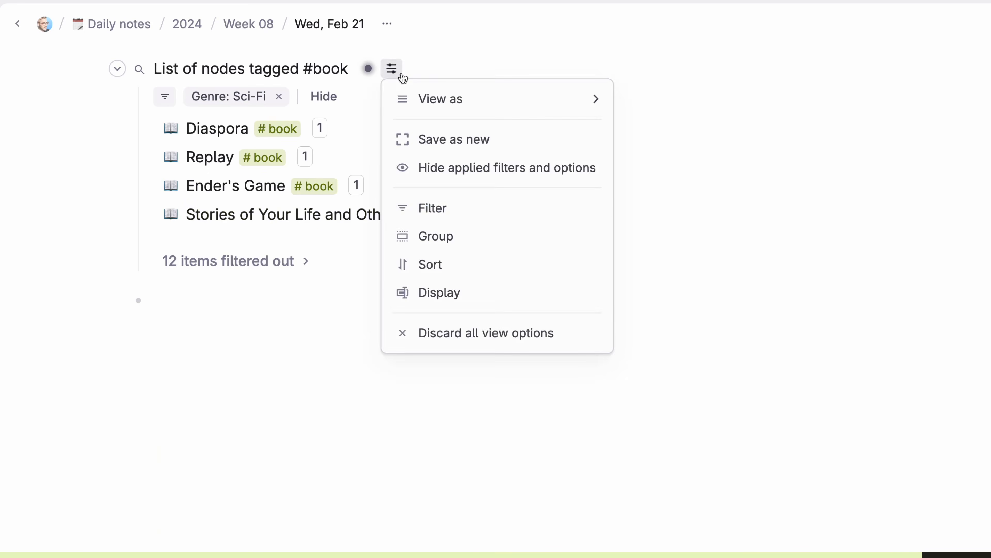
click(420, 206)
click(221, 352)
click(63, 272)
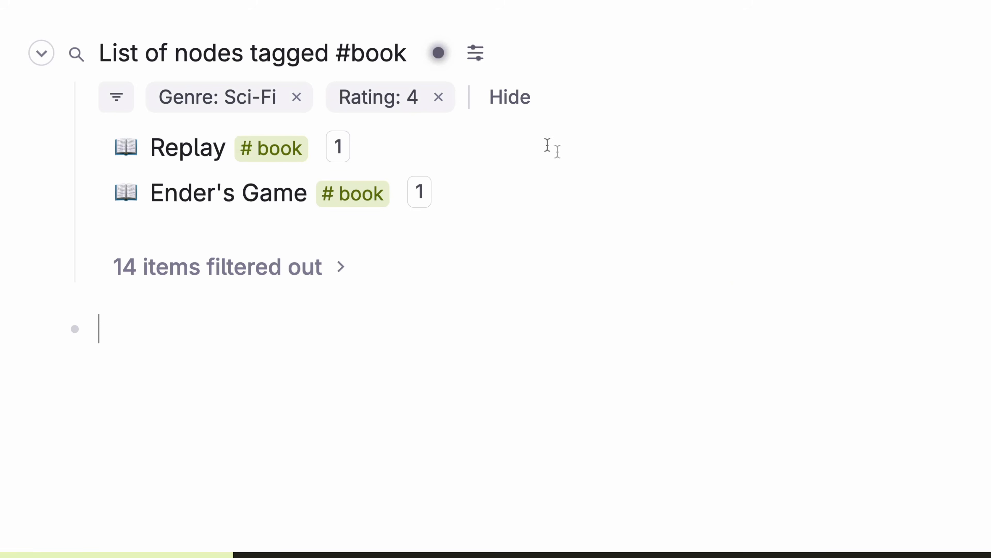
click(412, 109)
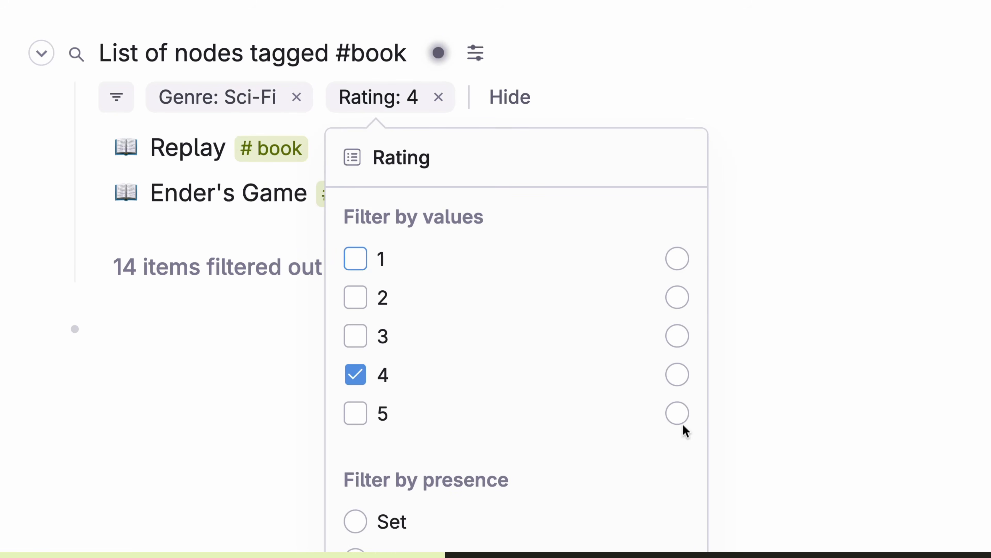
click(677, 413)
click(873, 416)
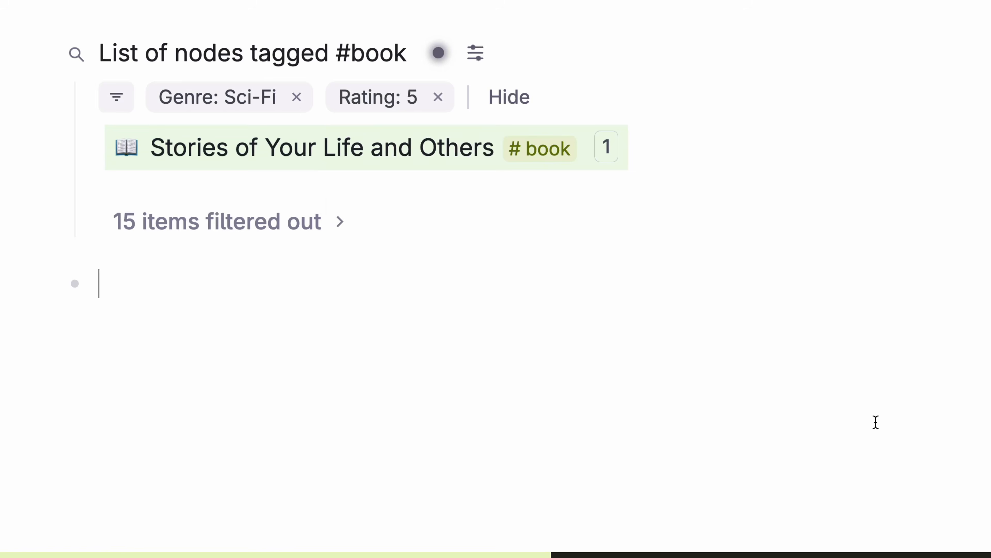
Step: Remove the Rating filter and toggle the filter row between summary and full view
click(438, 97)
click(824, 249)
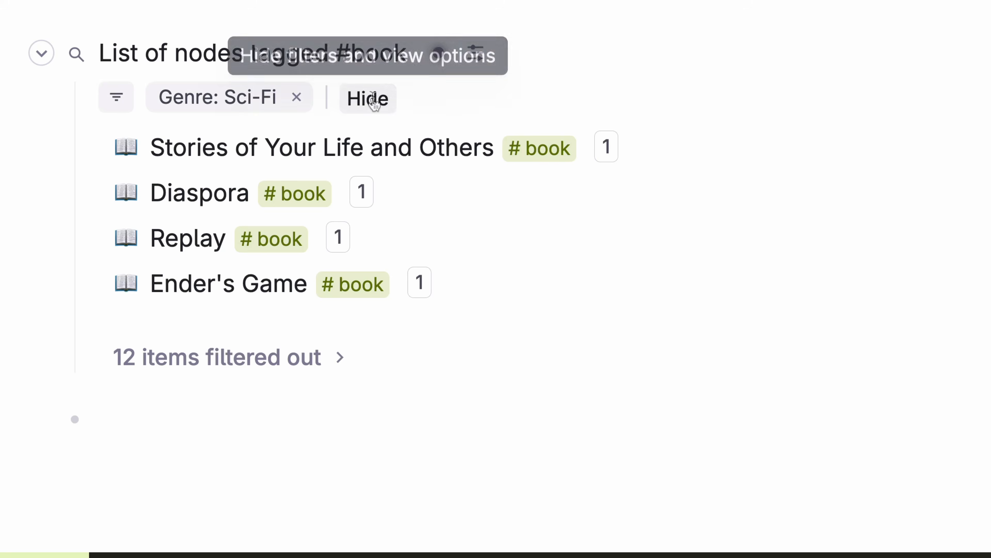
click(374, 101)
click(273, 98)
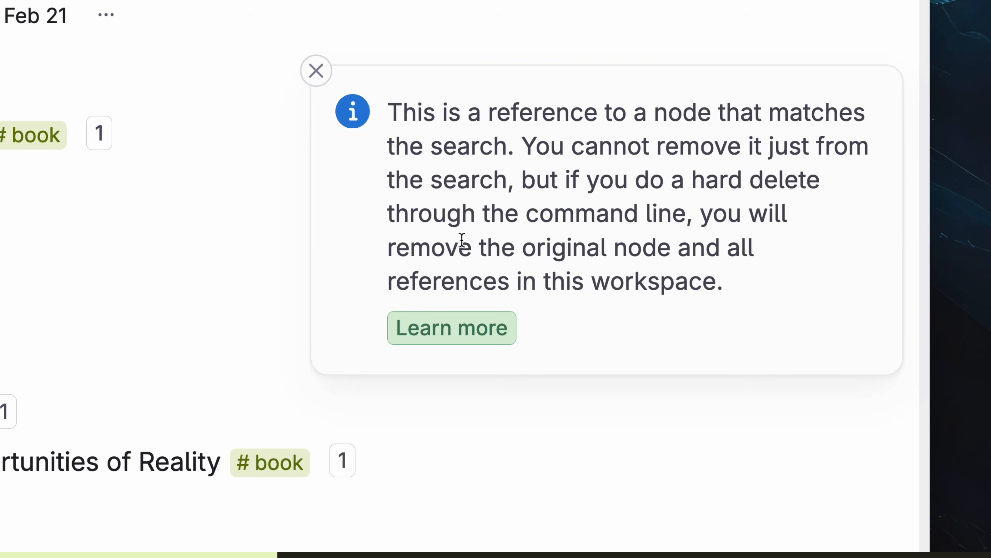
Step: Hard-delete the Think on These Things node together with all its references
key(Down)
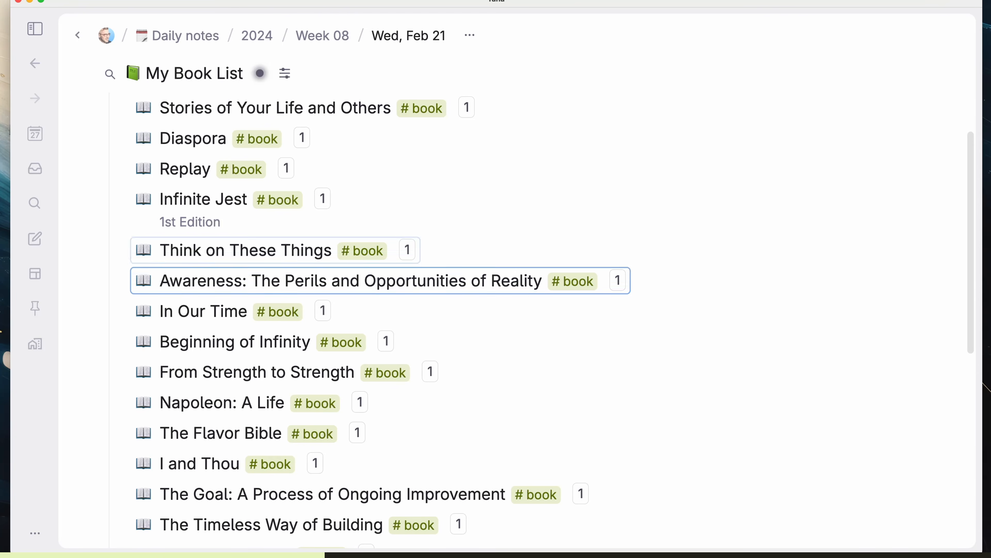
key(Up)
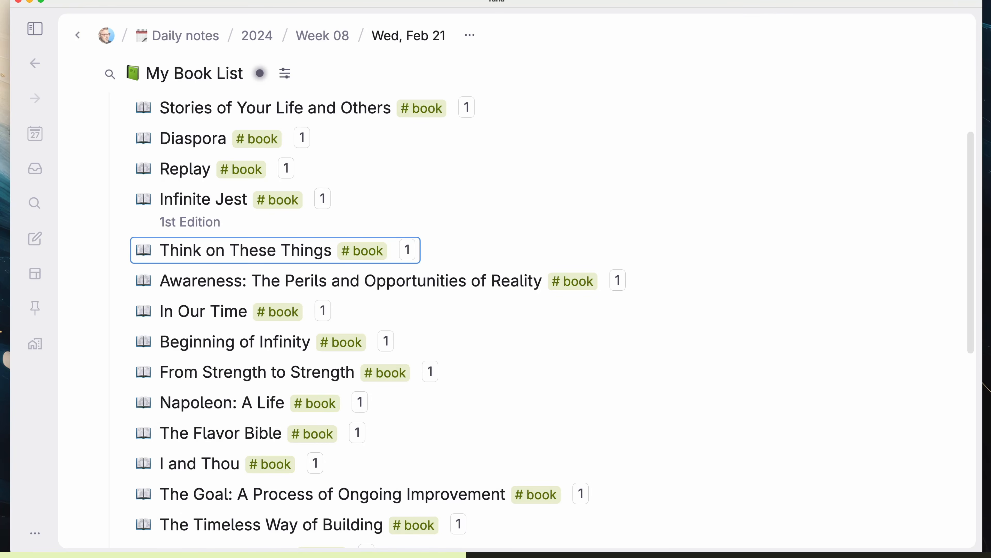
key(super+k)
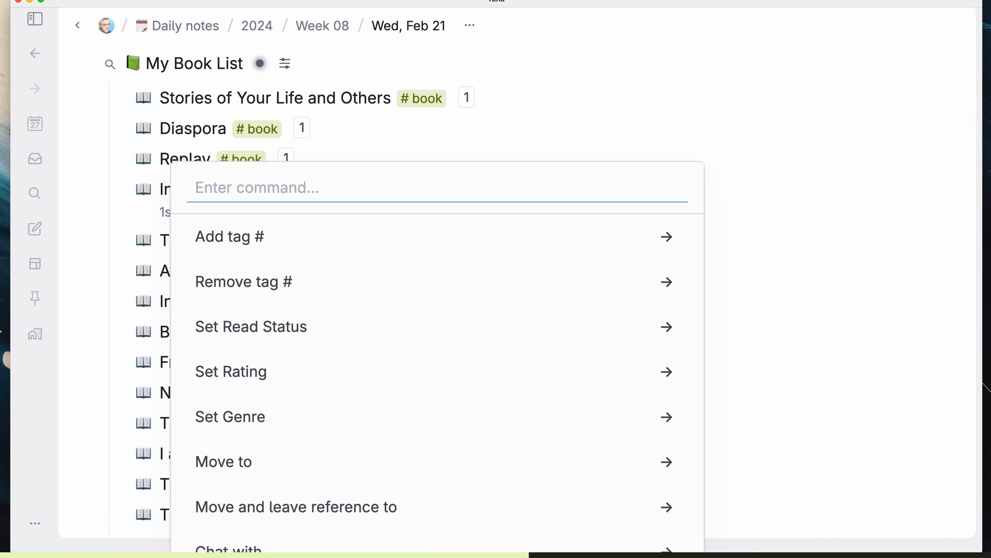
text(hard delete)
key(Return)
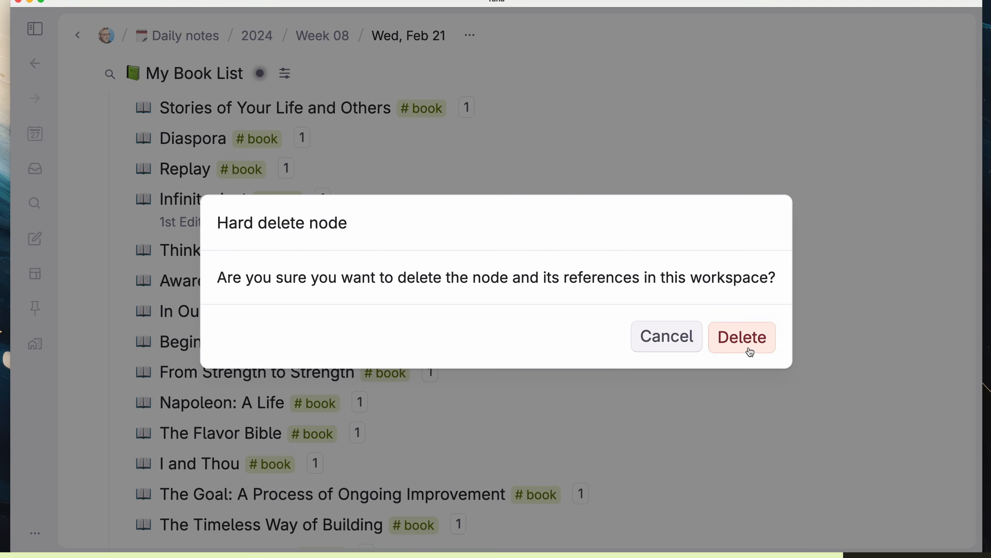
click(742, 336)
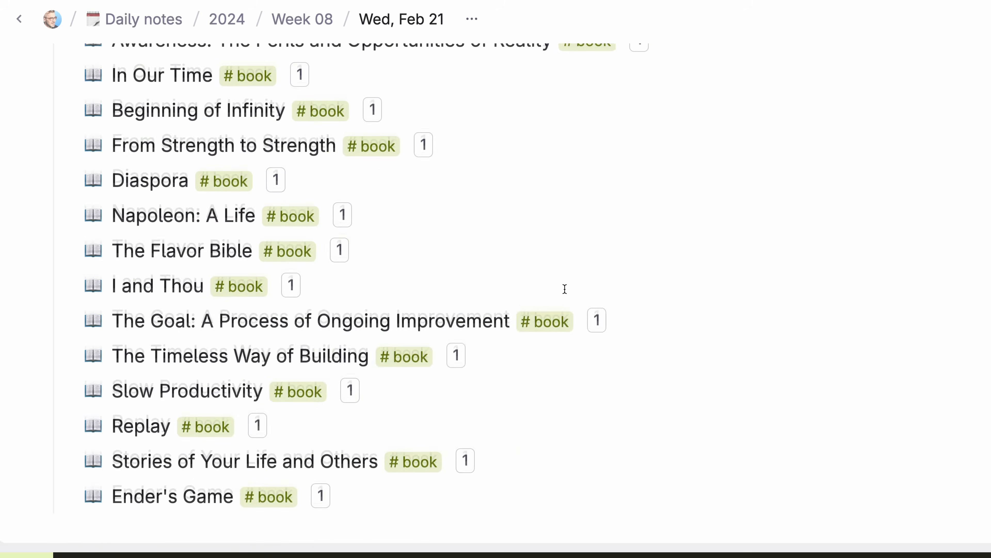
scroll(564, 288, up, 5)
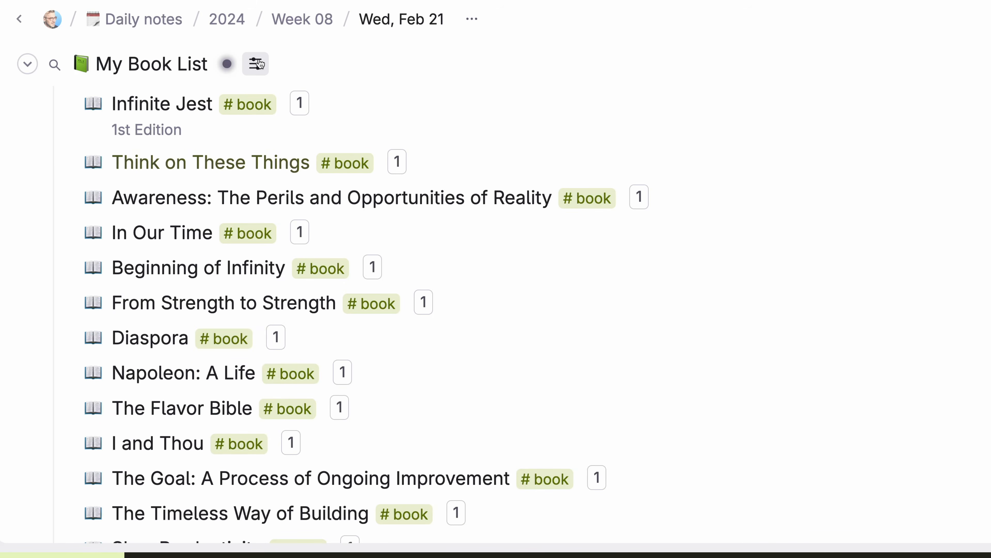
Step: Browse the view options, previewing the Philosophy, Fiction, Delayed and Done groups
click(259, 64)
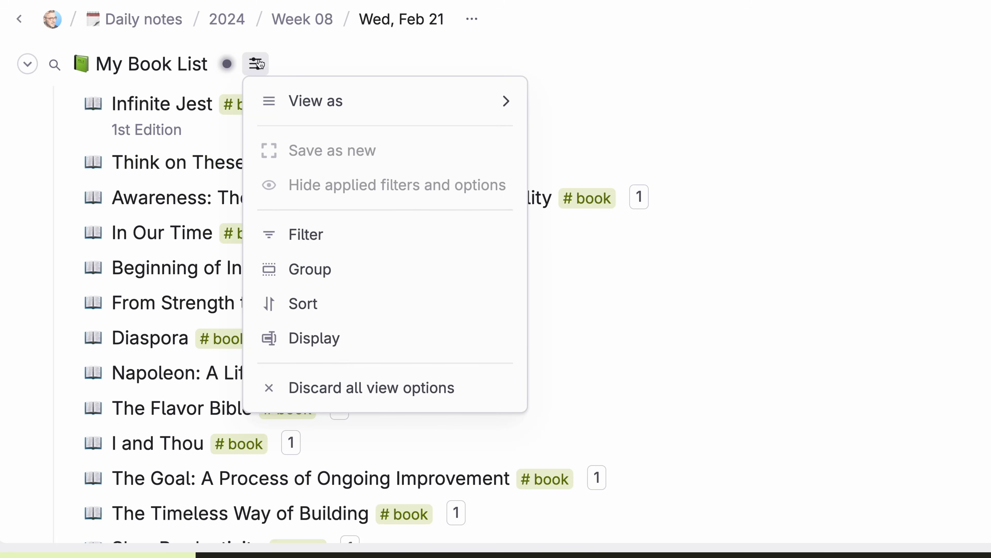
mouse_move(370, 104)
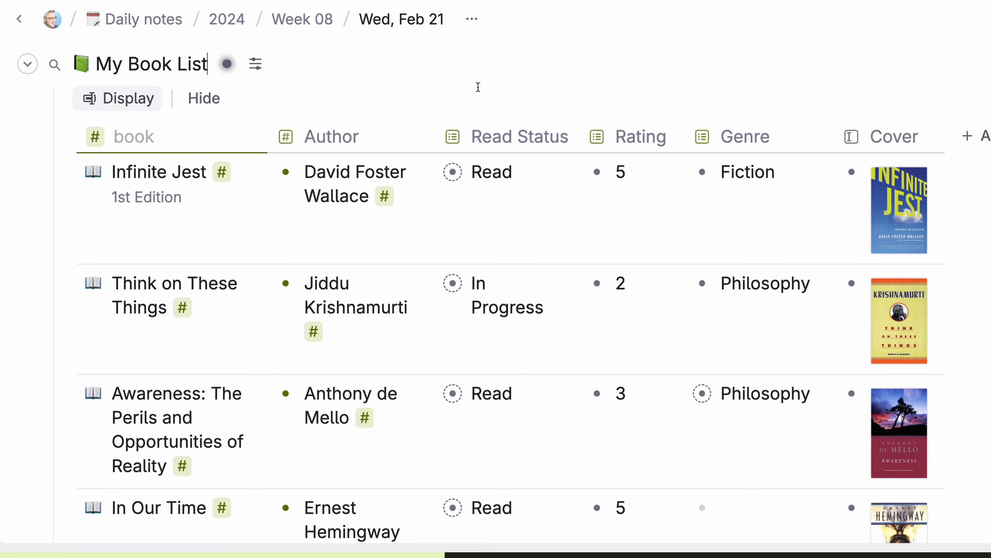
scroll(478, 87, down, 3)
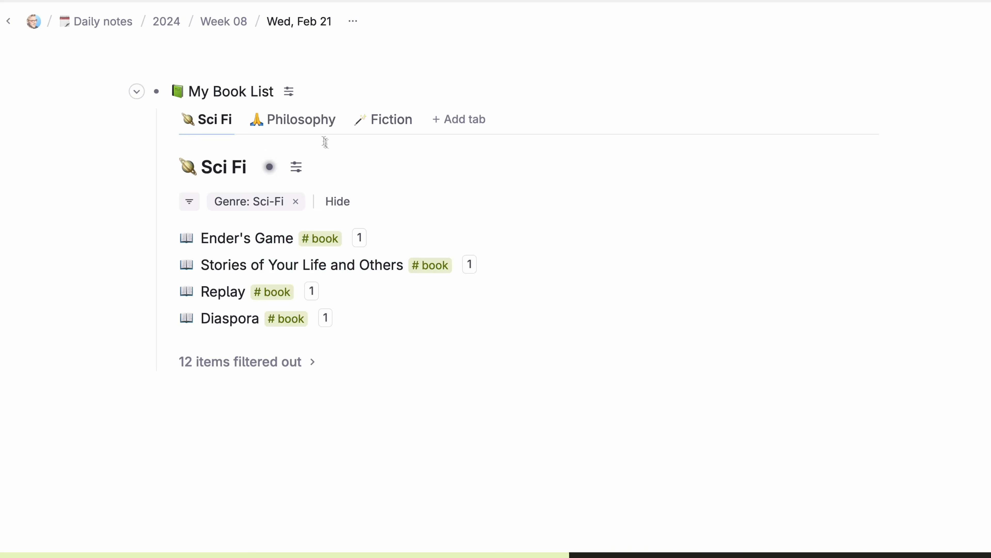
click(328, 121)
click(367, 129)
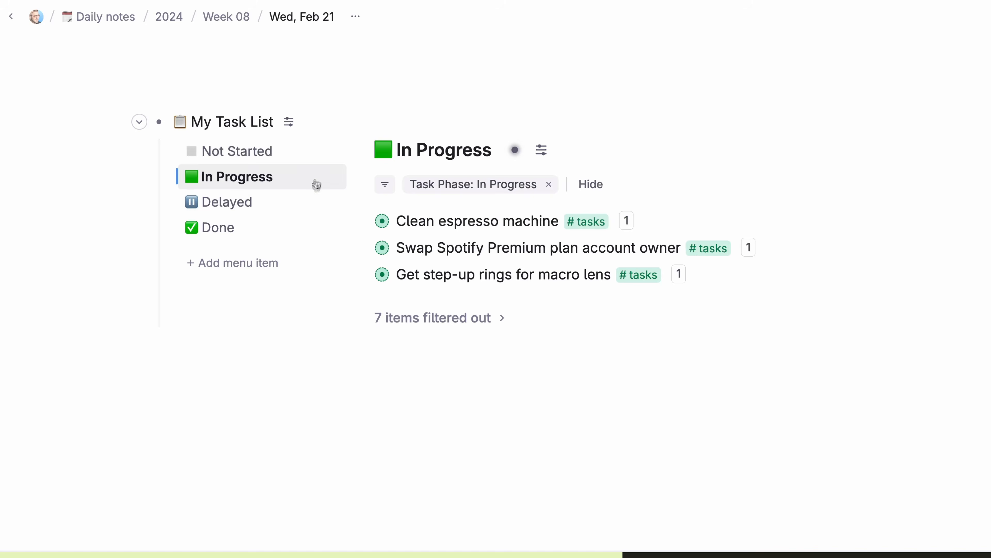
click(317, 201)
click(316, 234)
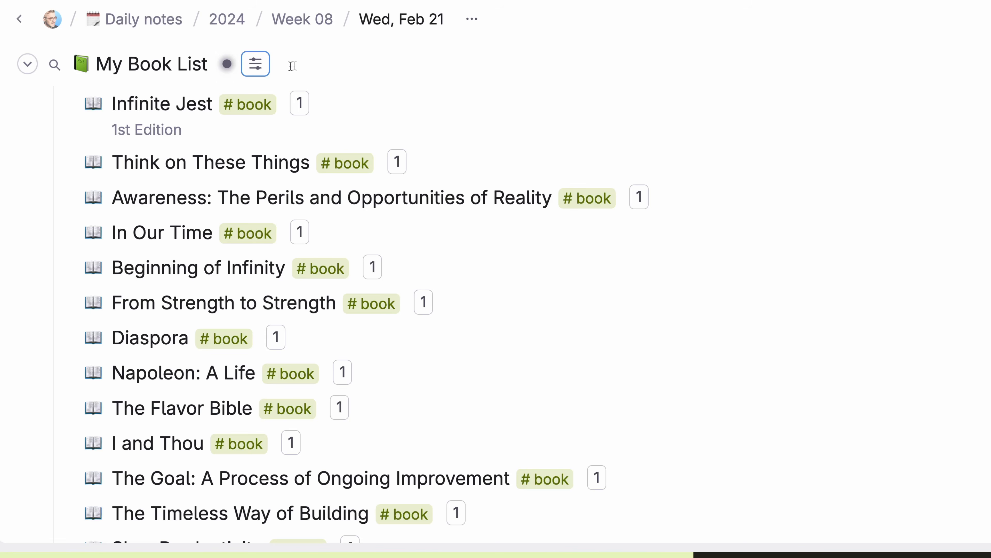
Step: Display My Book List as a table and search the command palette for 'view' commands
click(261, 70)
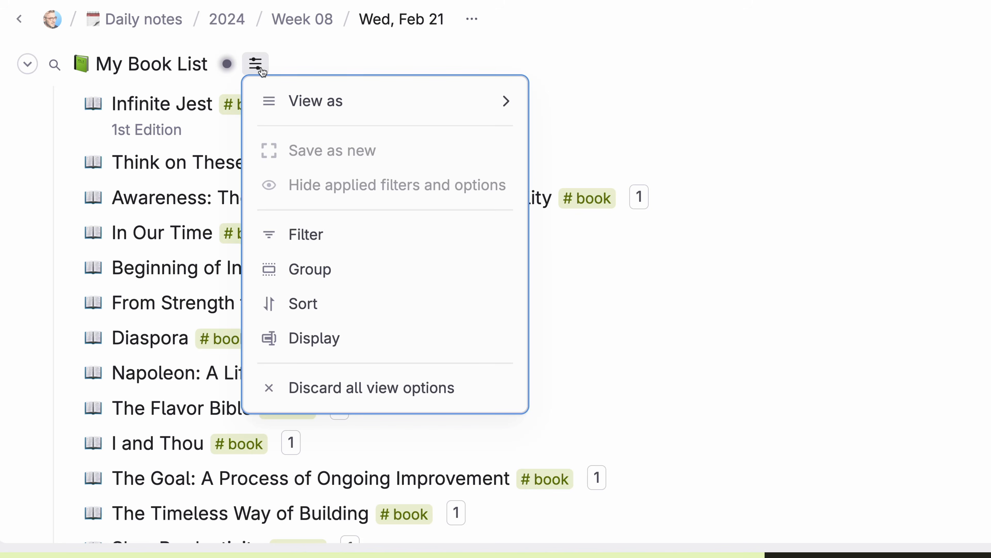
mouse_move(348, 103)
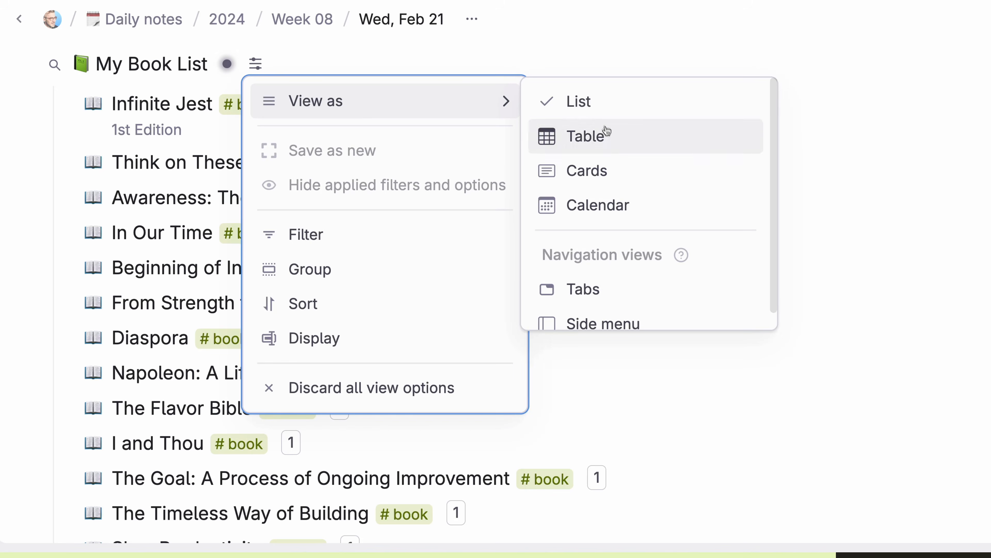
click(619, 144)
key(super+k)
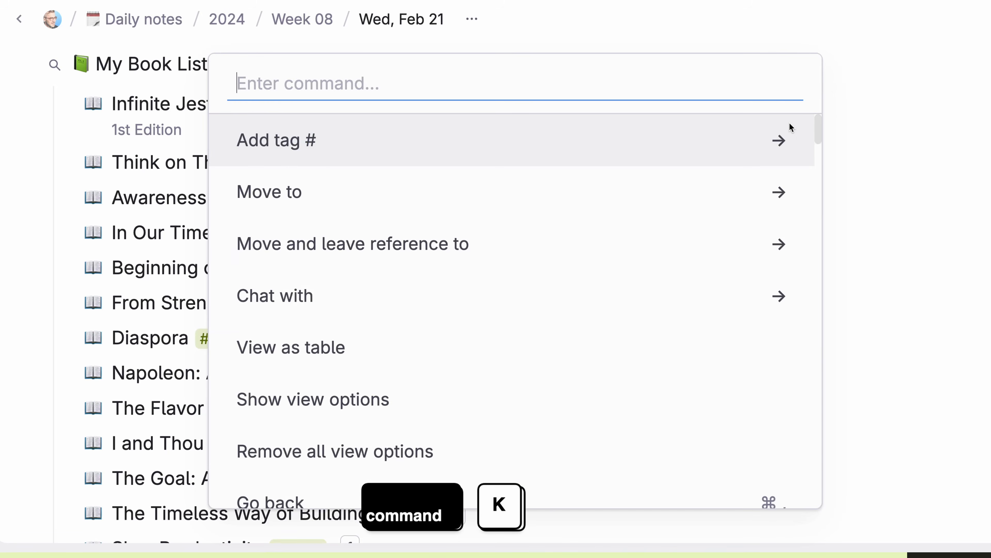
text(view)
key(Down)
key(Down)
key(Down)
key(Down)
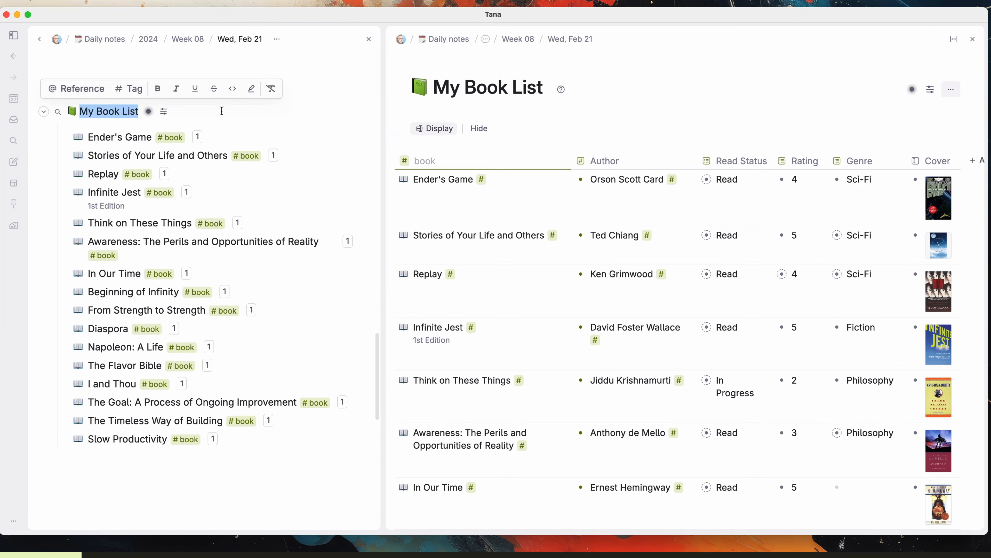
Step: Review the My Book List table, expanding Infinite Jest and Ender's Game
click(222, 111)
drag(432, 87, 546, 89)
click(546, 89)
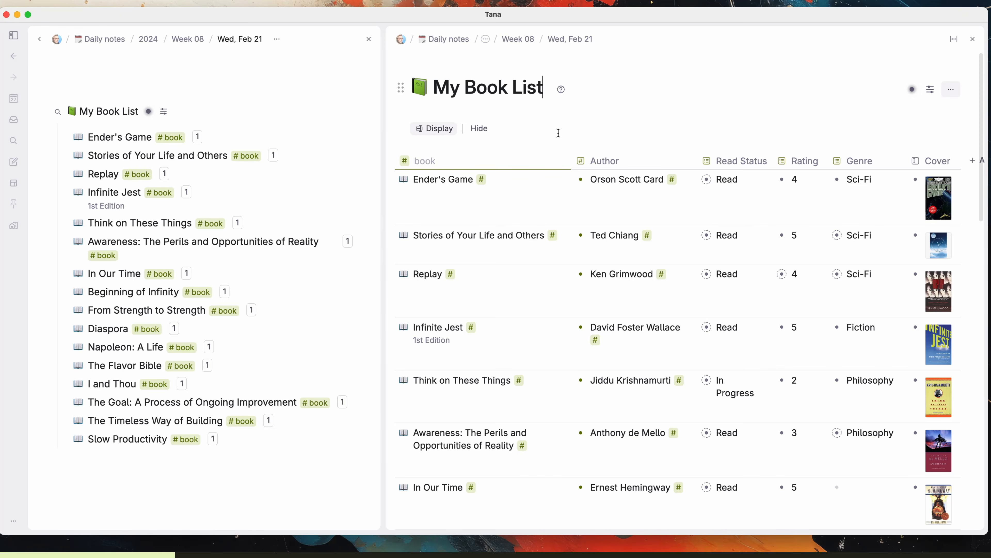
scroll(454, 183, down, 3)
scroll(440, 420, up, 3)
click(390, 325)
click(536, 335)
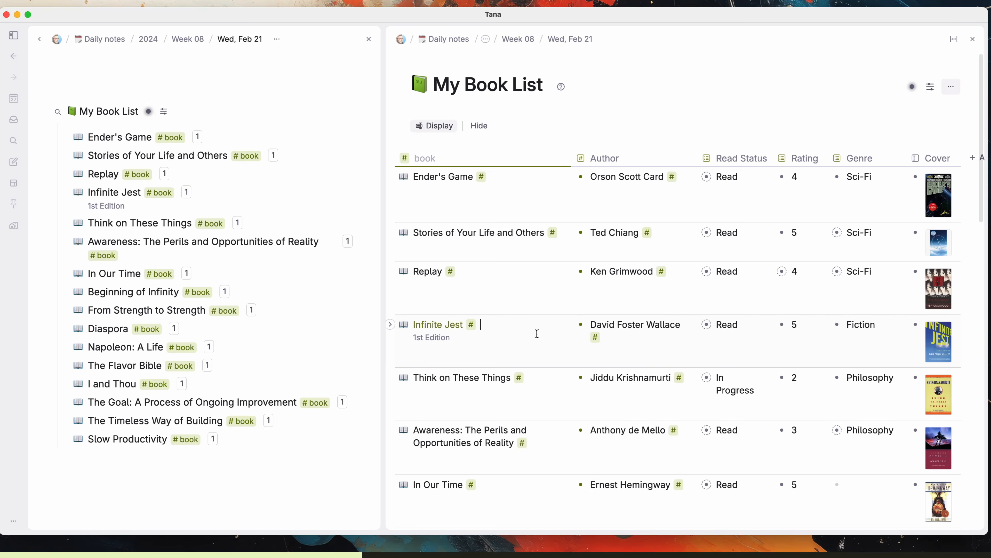
click(65, 139)
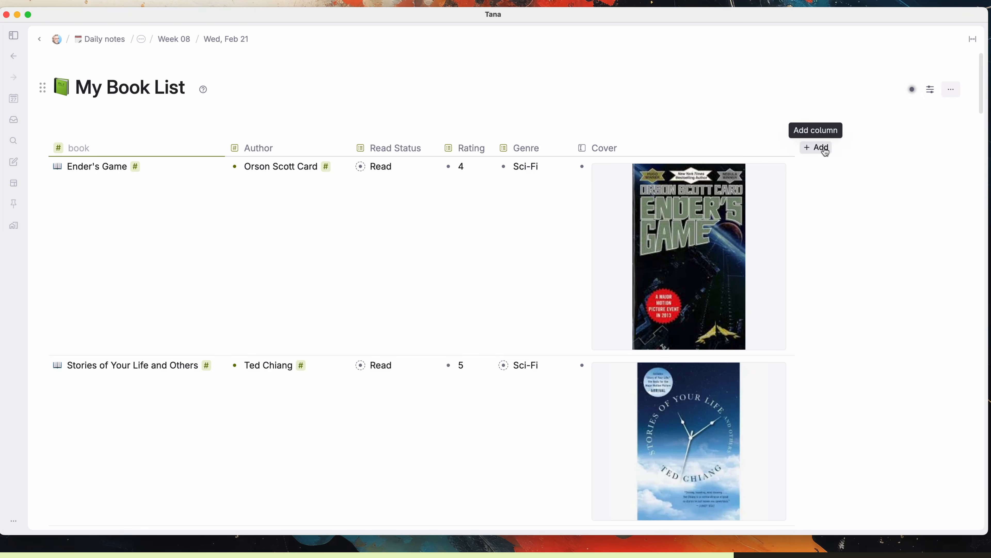
Step: Add a Related Books column and reference Replay and Stories of Your Life and Others for Ender's Game
click(824, 151)
click(825, 166)
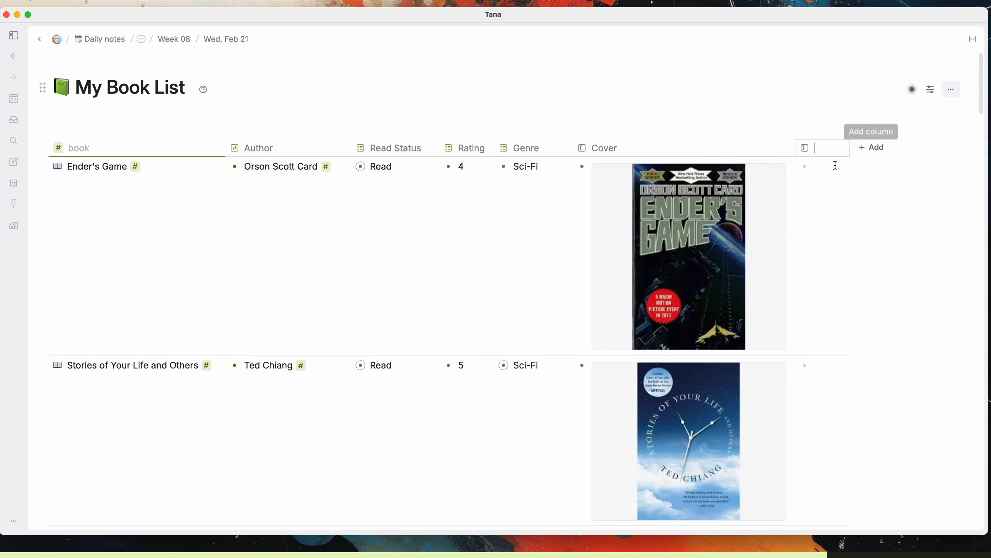
text(Related Books)
click(832, 171)
text(@Replay)
key(Return)
key(Return)
text(@Stories of Your Life and Others)
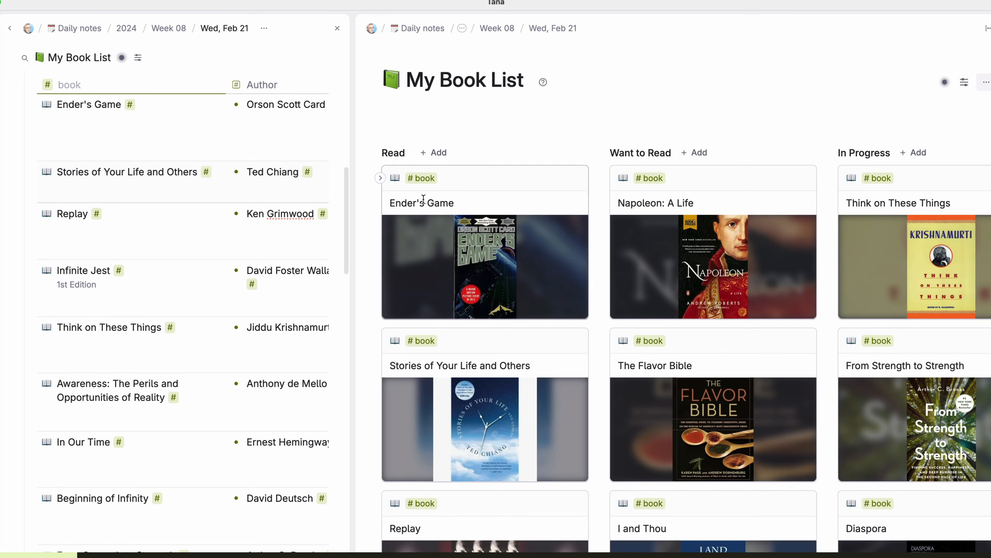
Step: Move Napoleon: A Life to Read and Ender's Game to Want to Read on the board
scroll(957, 485, up, 1)
drag(703, 177, 434, 173)
drag(547, 334, 702, 332)
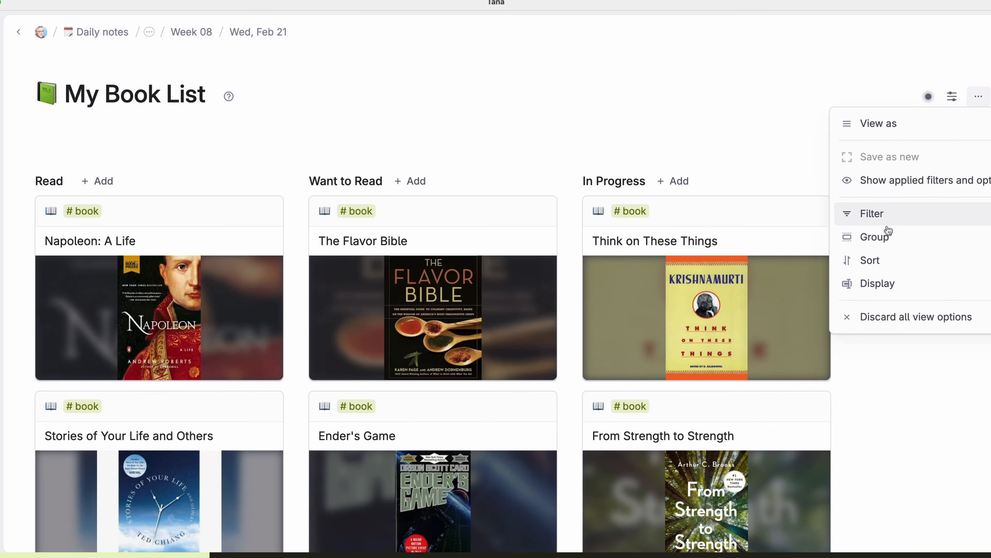
click(855, 235)
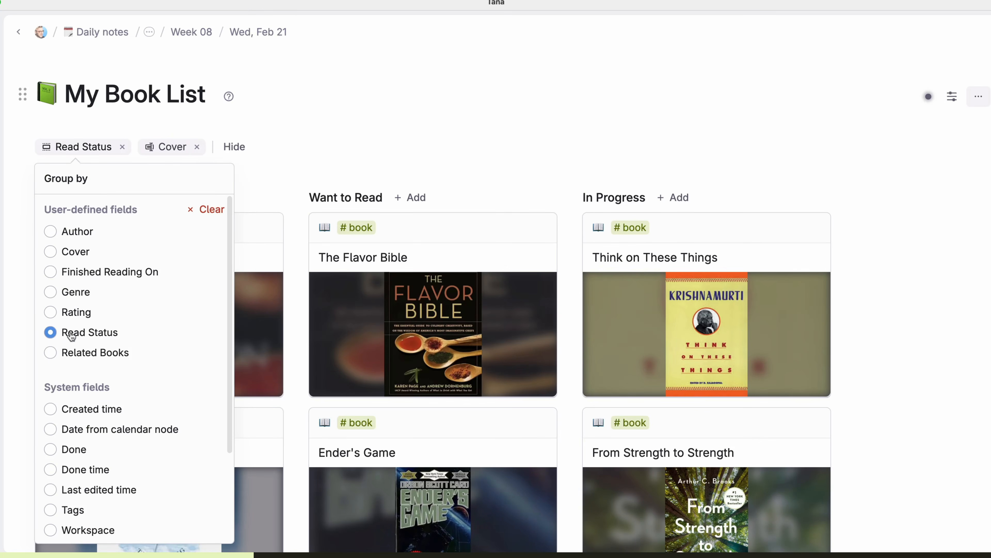
click(403, 117)
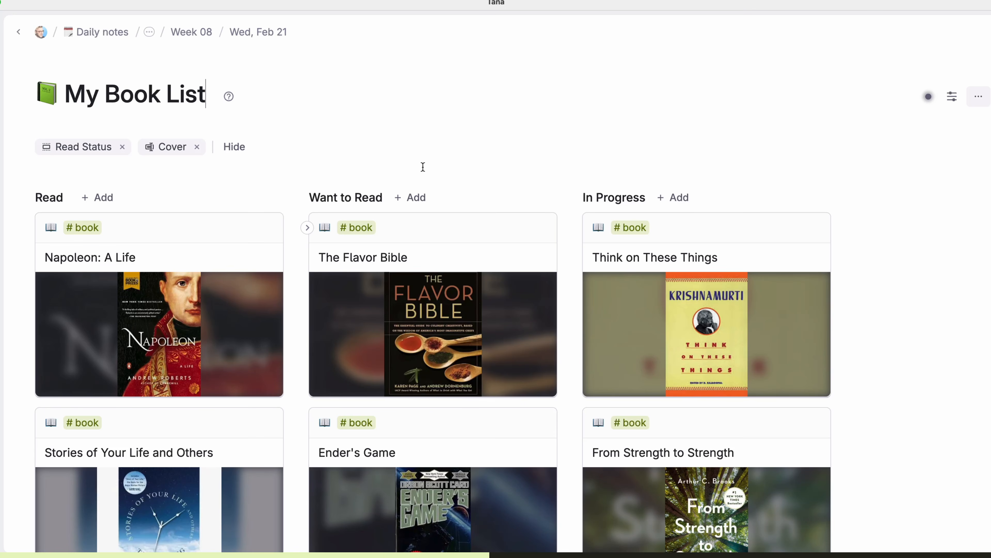
Step: Adjust the card display fields, toggling covers off and on, then open the bannered card and go back
click(952, 96)
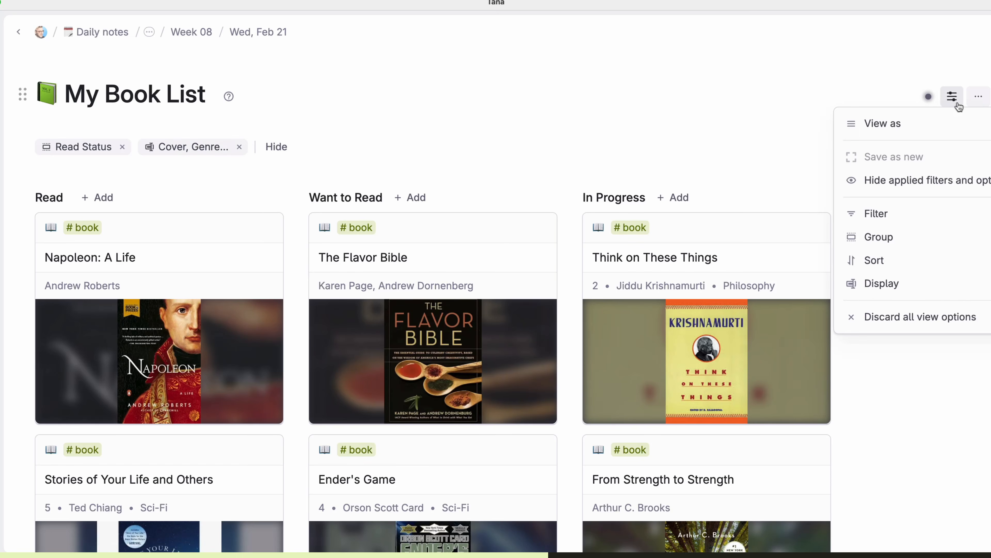
click(932, 278)
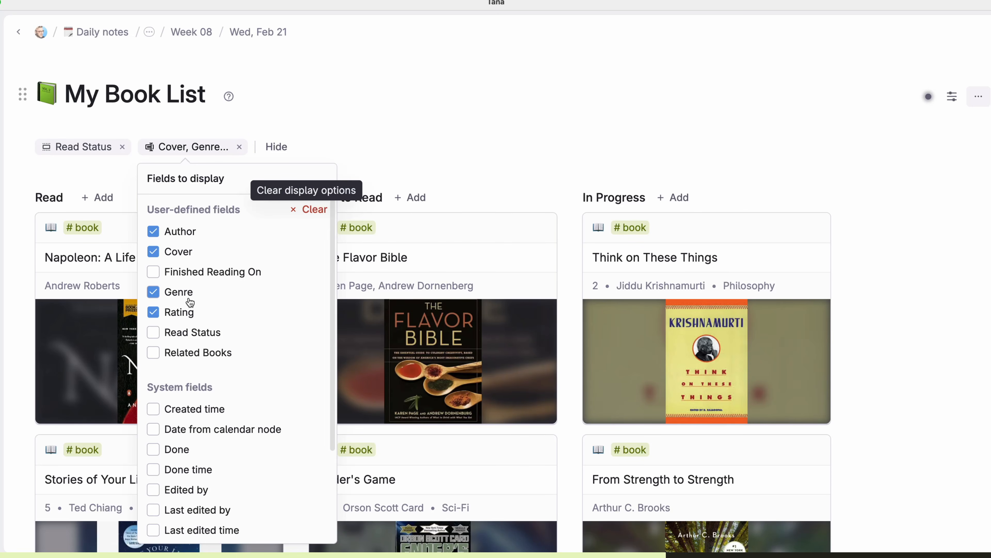
click(153, 252)
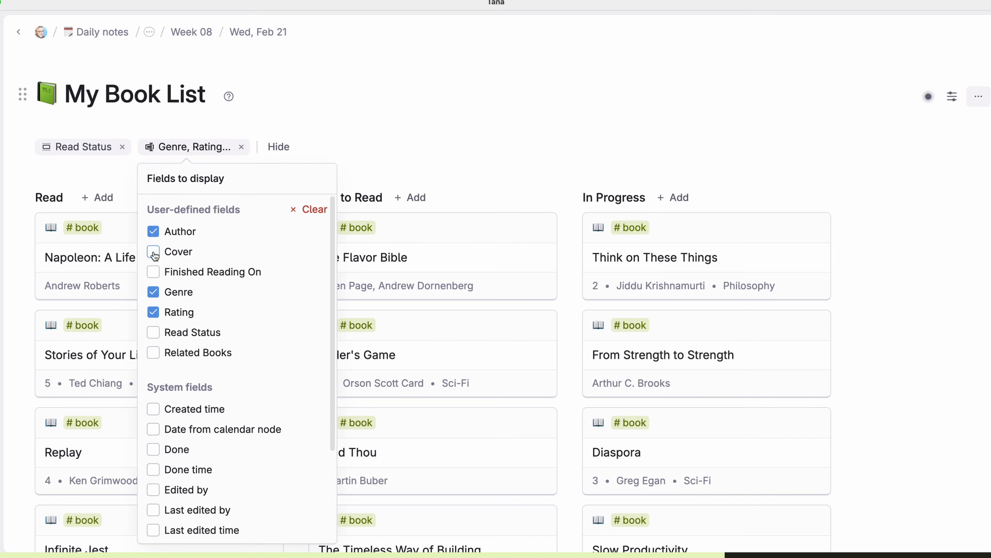
click(153, 252)
click(576, 112)
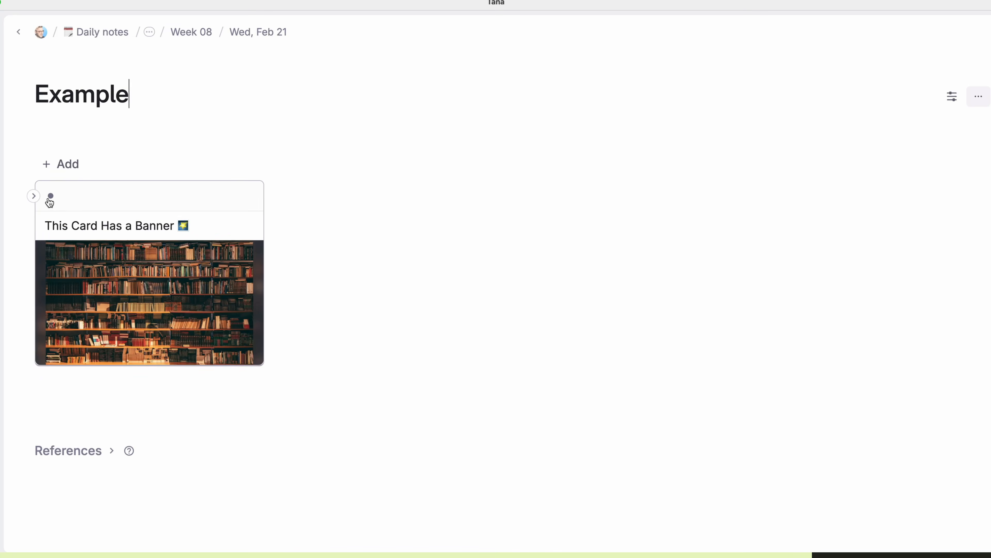
click(49, 199)
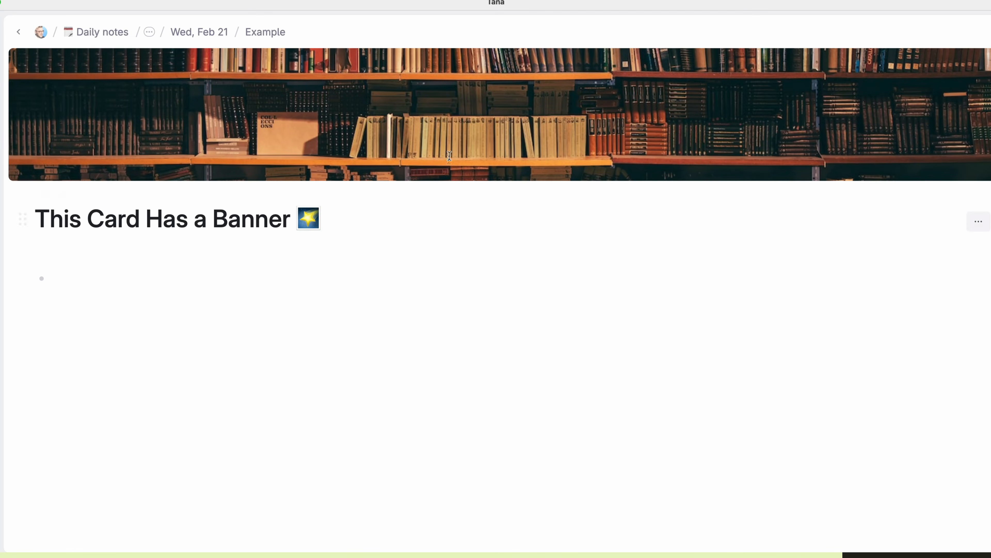
key(super+[)
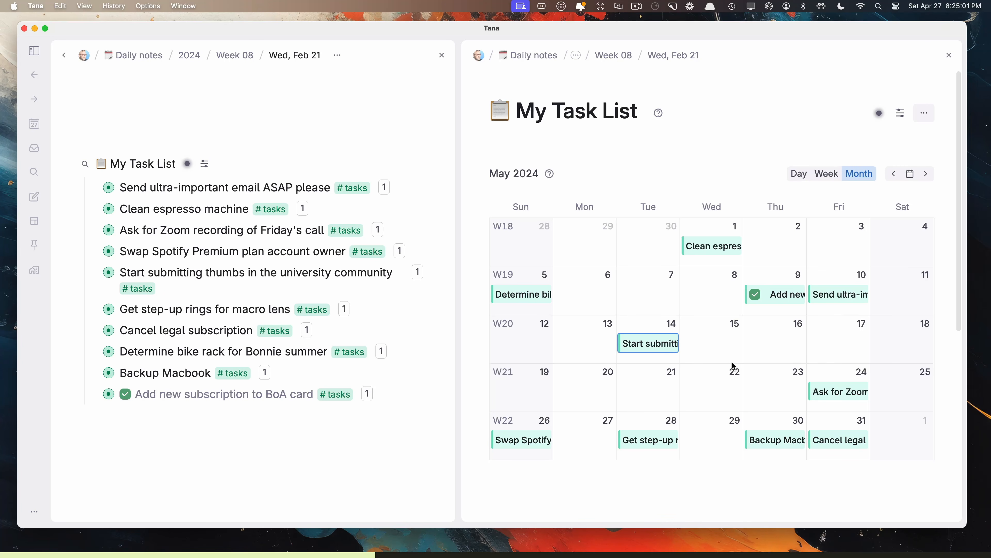
Step: Move the email task to May 15, open it alongside, and place the Fiction tab before Philosophy
click(904, 118)
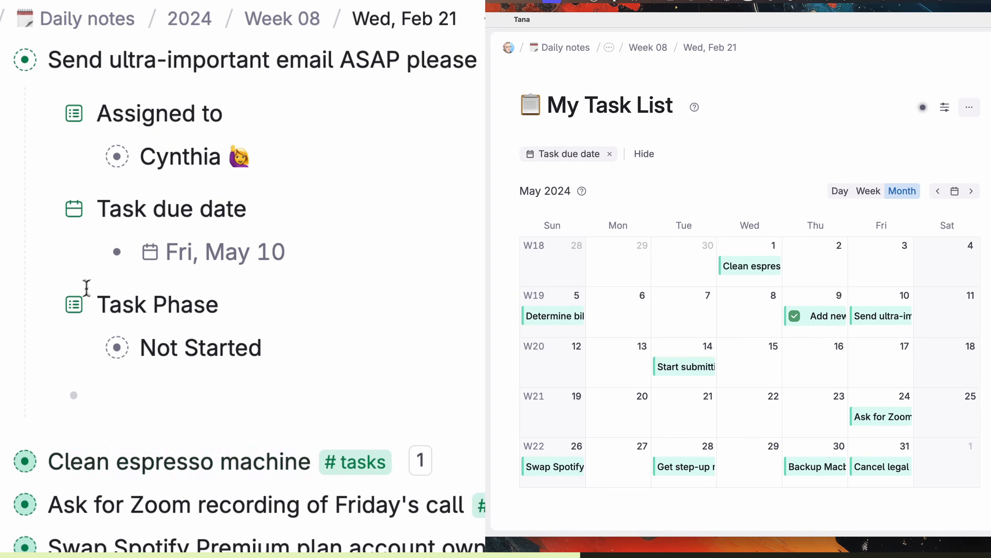
drag(827, 278, 507, 270)
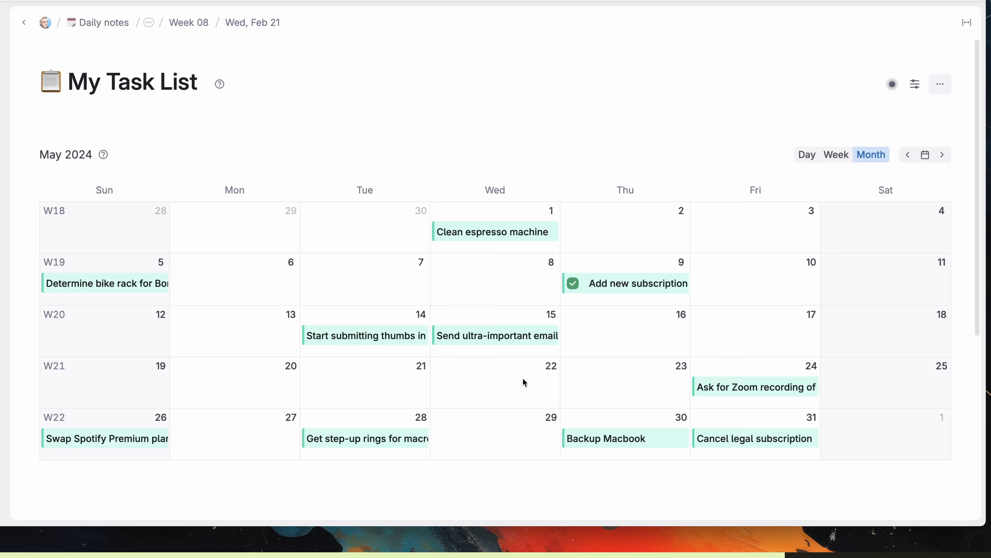
click(524, 339)
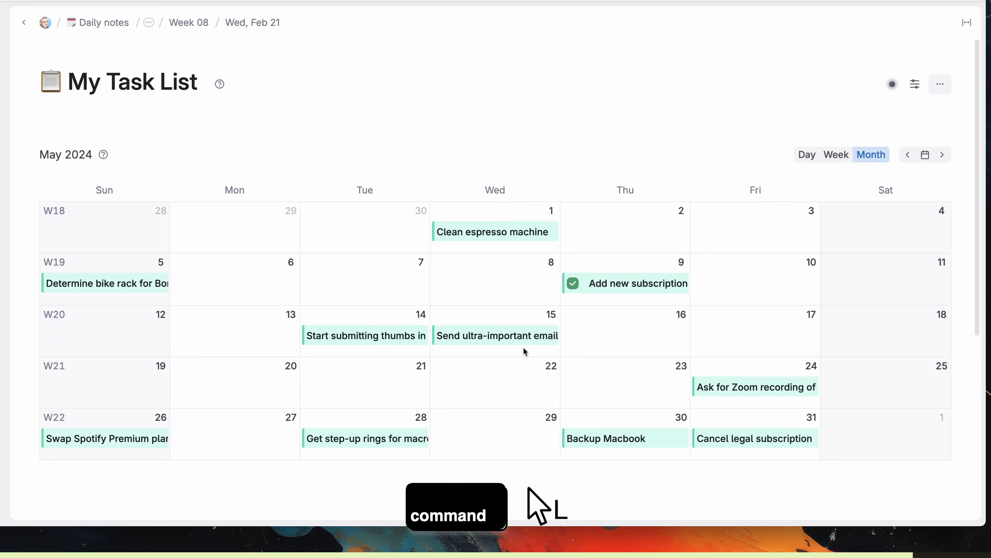
super+click(523, 340)
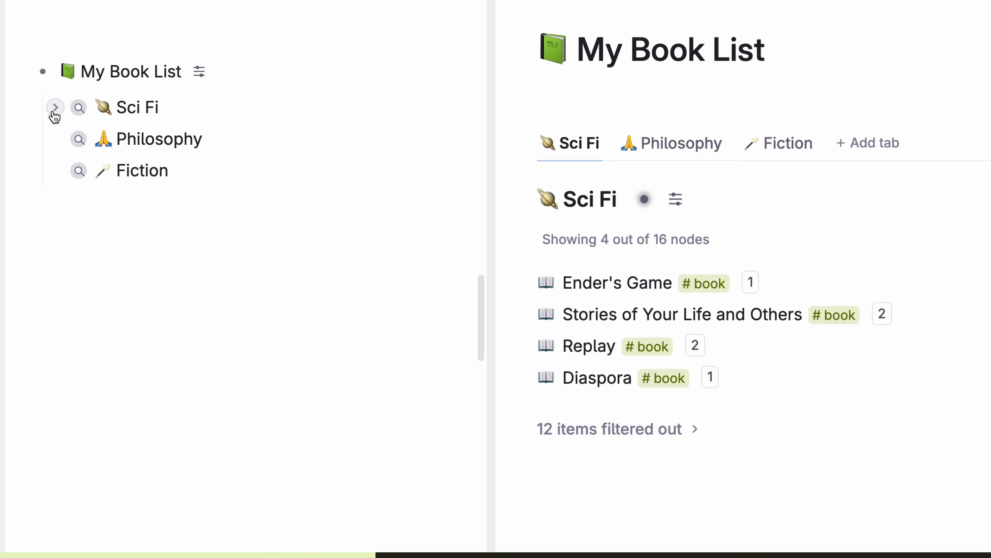
click(55, 109)
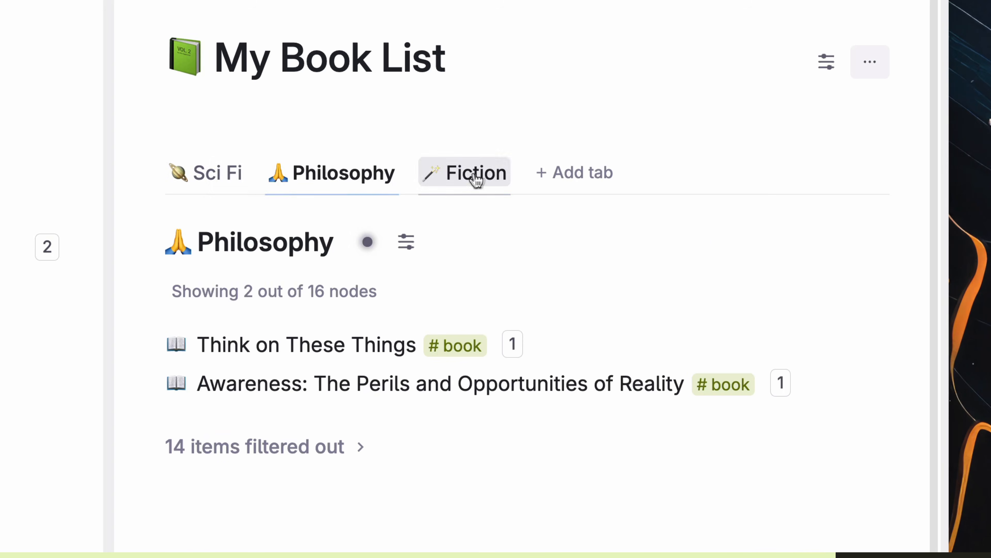
drag(473, 179, 453, 171)
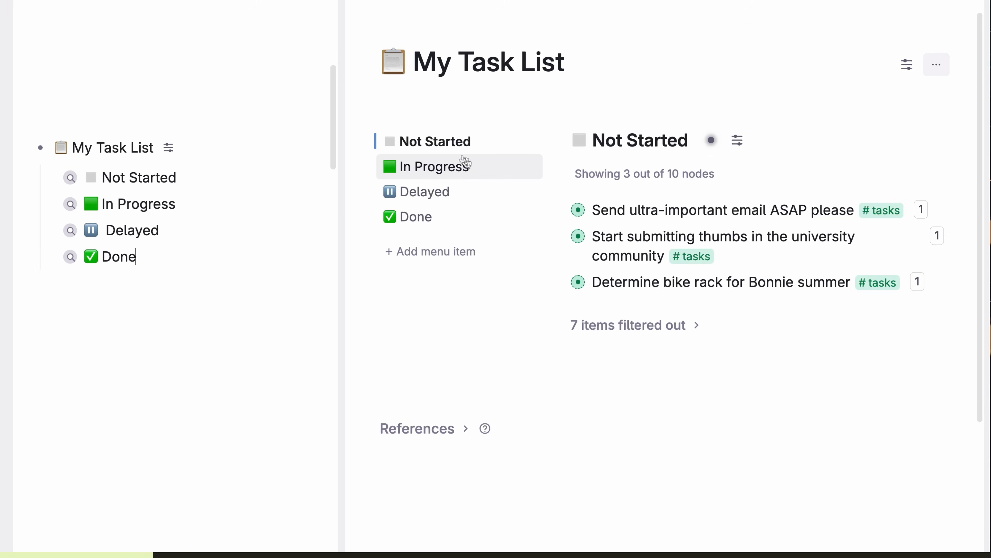
Step: Show My Task List as tabs and browse its In Progress, Delayed and Done tabs
click(465, 164)
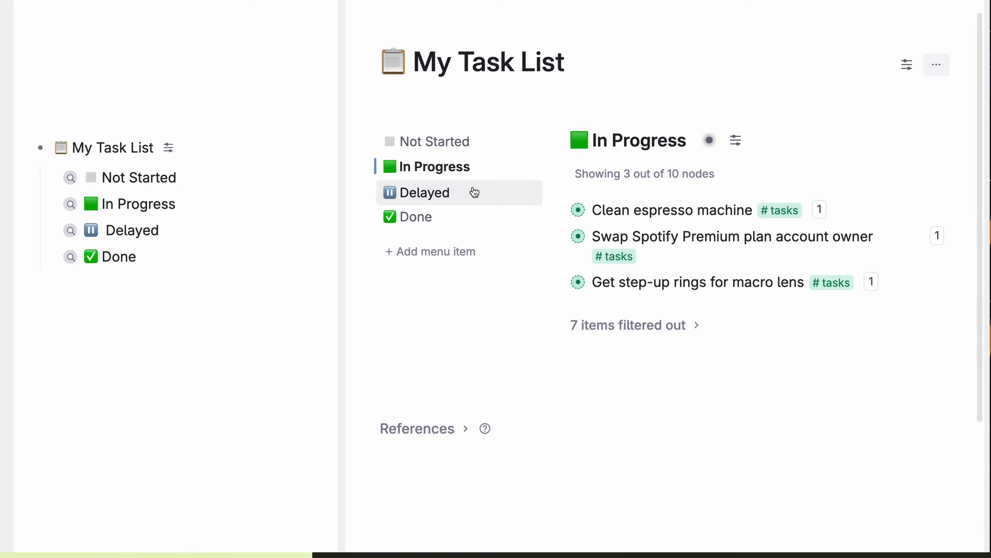
click(470, 191)
click(55, 230)
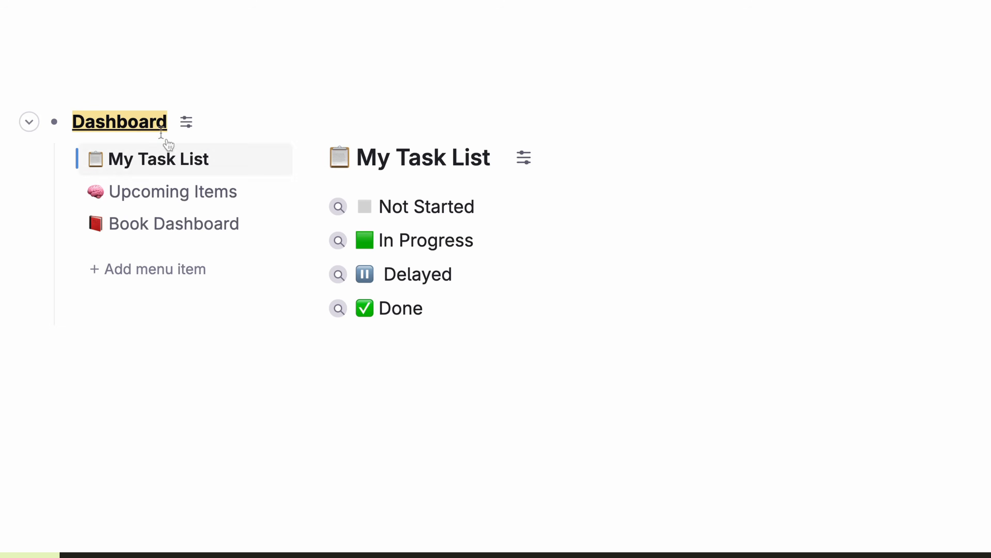
click(443, 161)
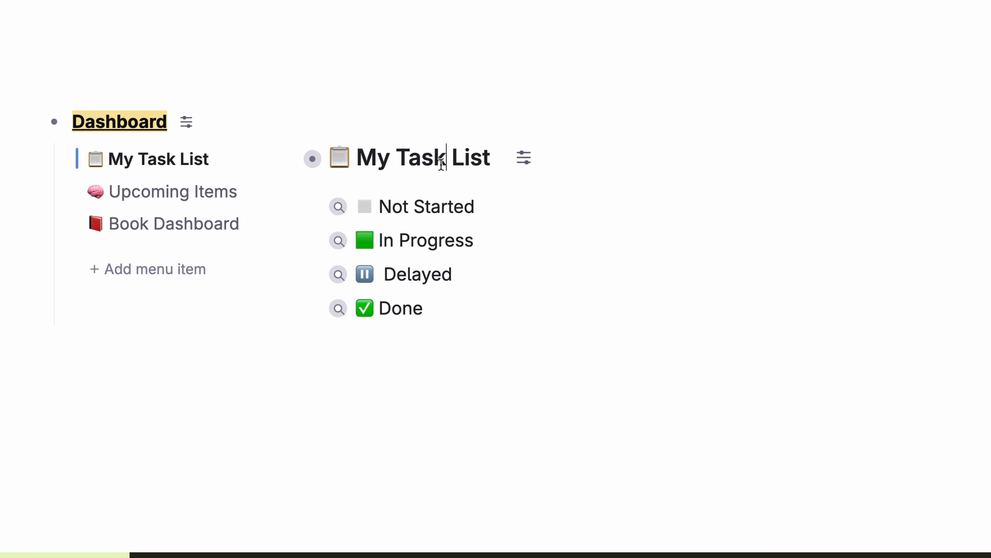
key(ctrl+k)
text(tab)
key(Down)
key(Return)
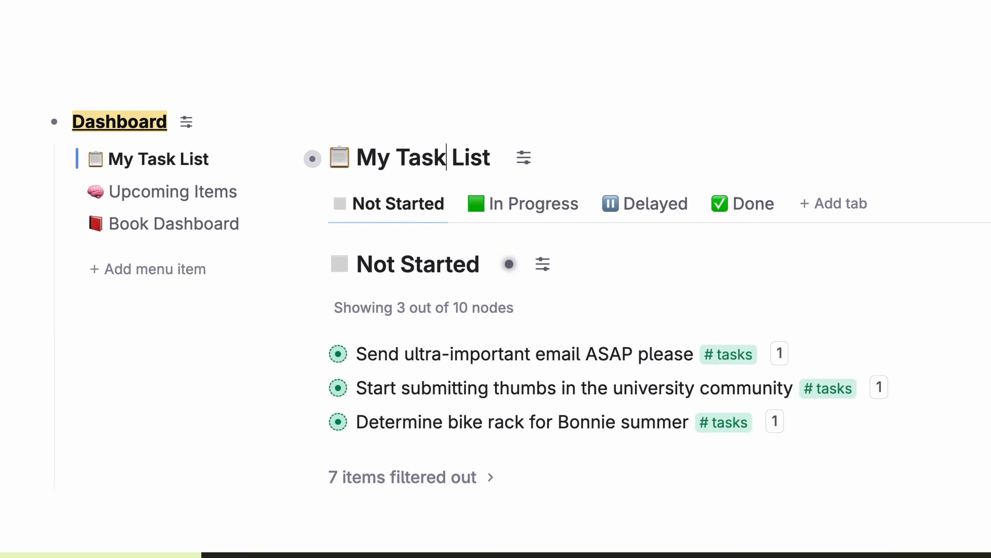
click(517, 211)
click(655, 211)
click(737, 210)
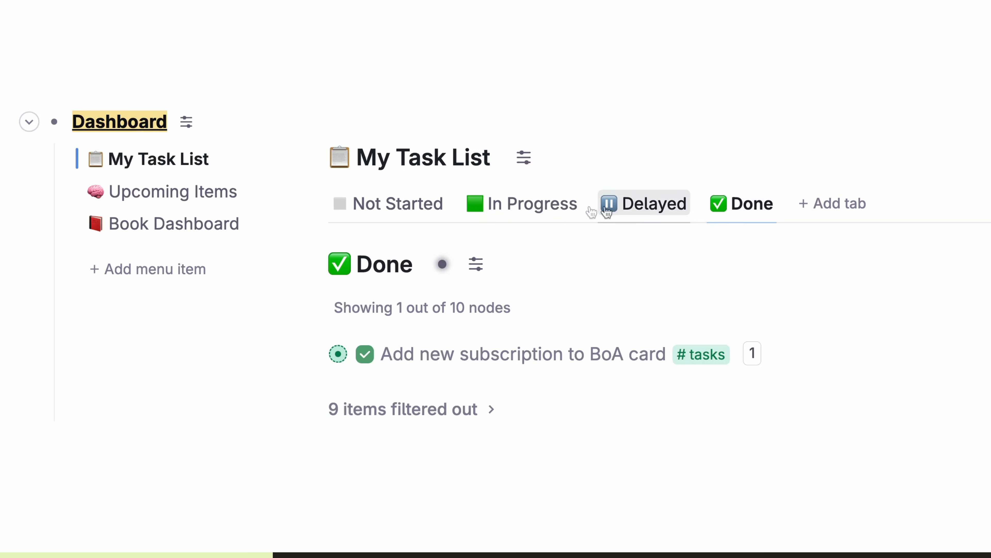
click(521, 209)
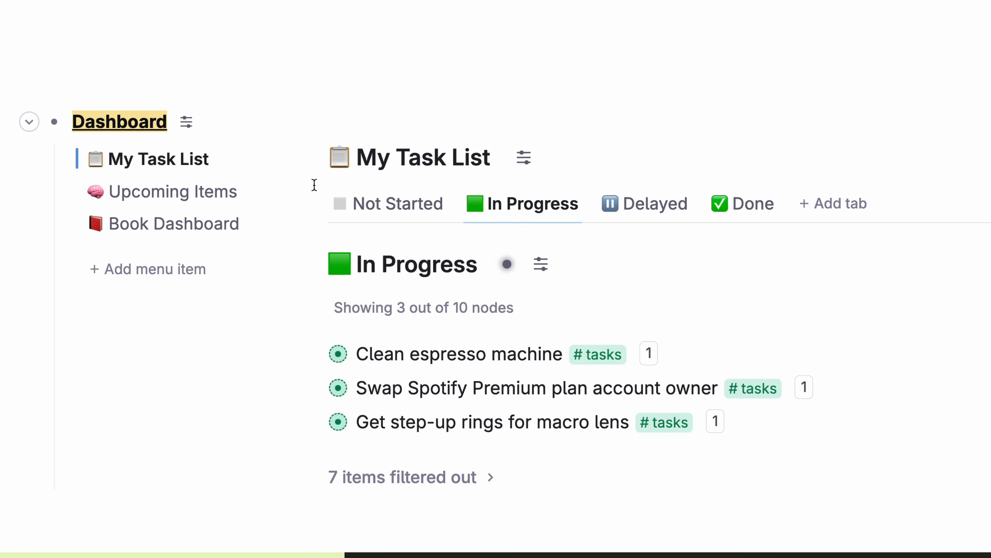
Step: Display Upcoming Items as a calendar view
click(239, 192)
key(ctrl+k)
text(cale)
key(Down)
key(Return)
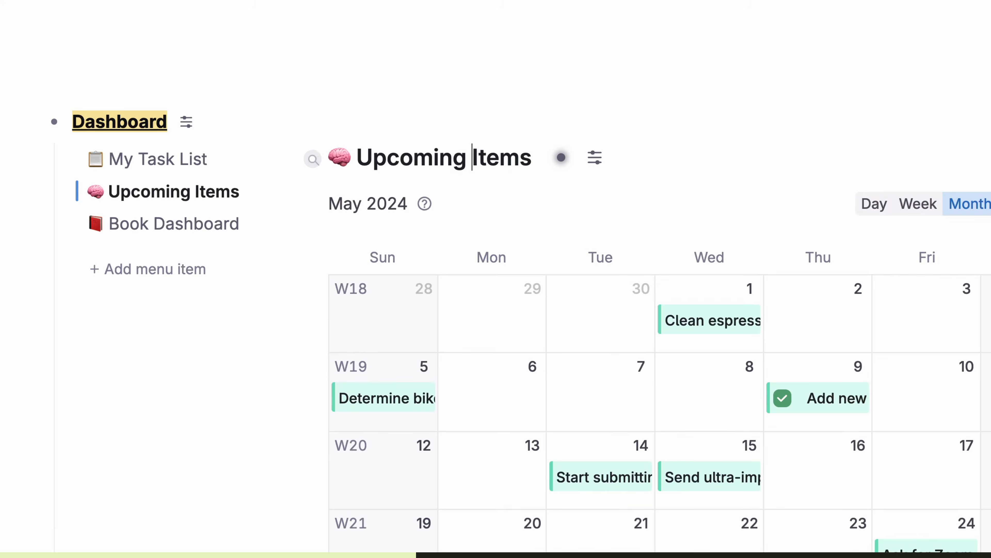
scroll(636, 320, down, 2)
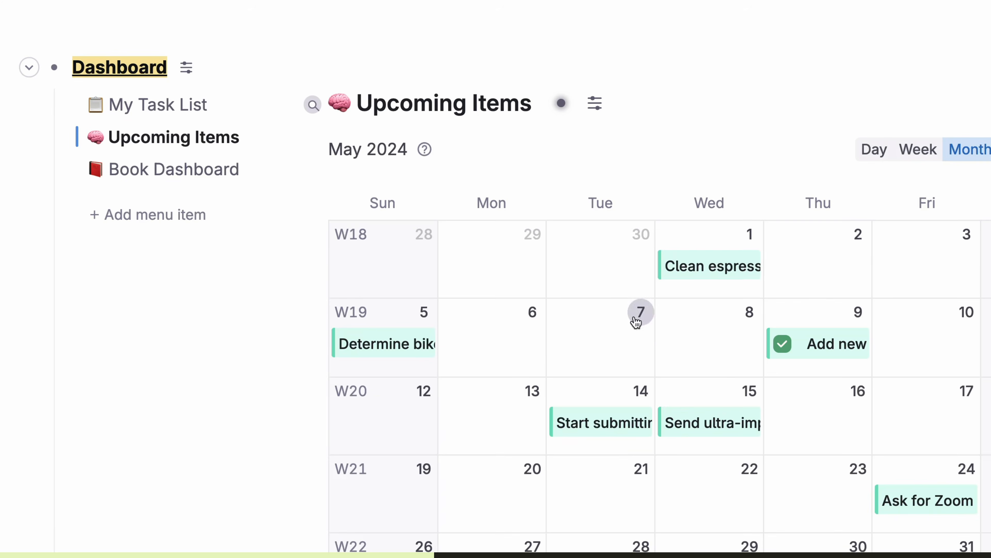
click(162, 105)
click(197, 138)
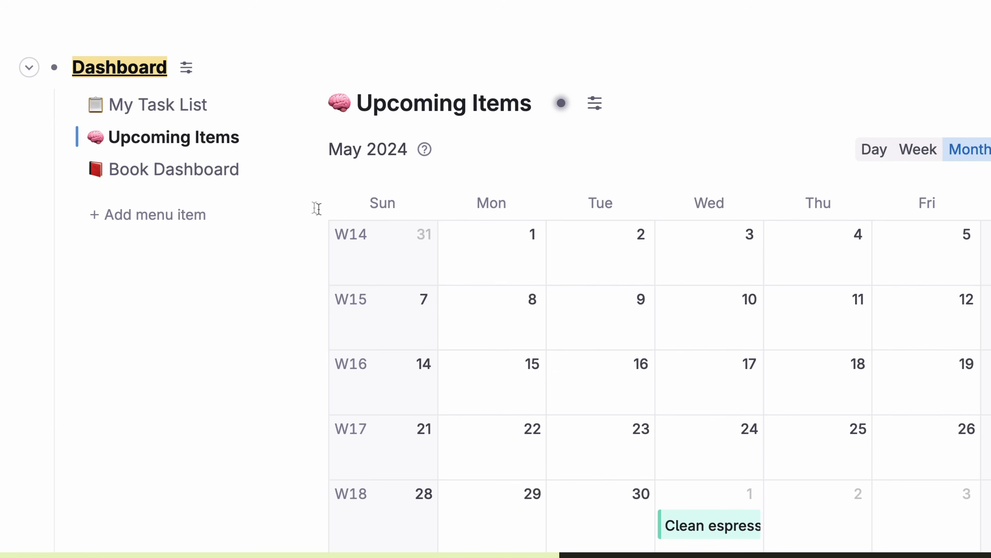
Step: In Book Dashboard, expand and collapse ratings 2 and 3 to see their books
click(222, 179)
click(313, 150)
click(312, 149)
click(312, 184)
click(312, 184)
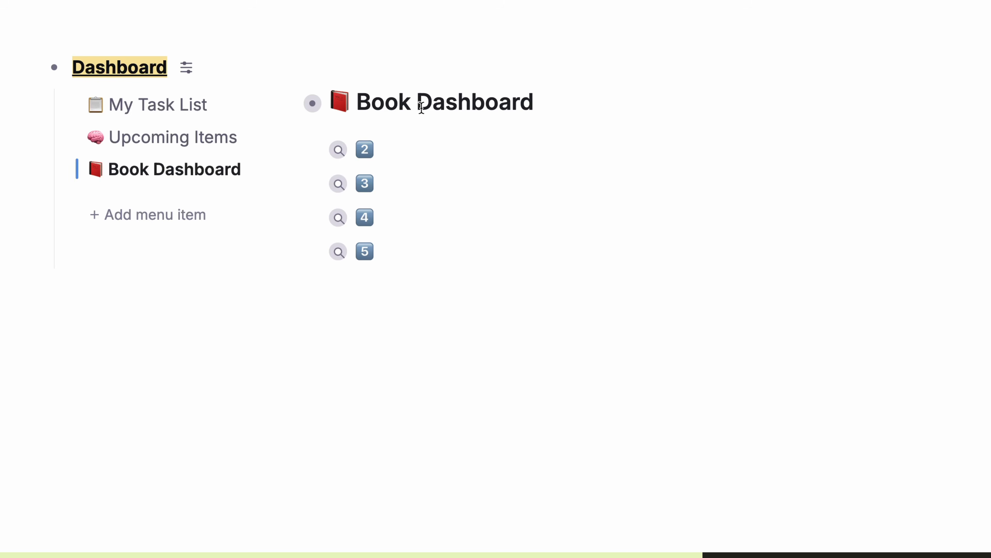
Step: Show Book Dashboard as tabs and browse rating tabs 2 through 5
key(super+k)
text(tab)
key(Return)
click(380, 149)
click(420, 157)
click(460, 152)
click(339, 150)
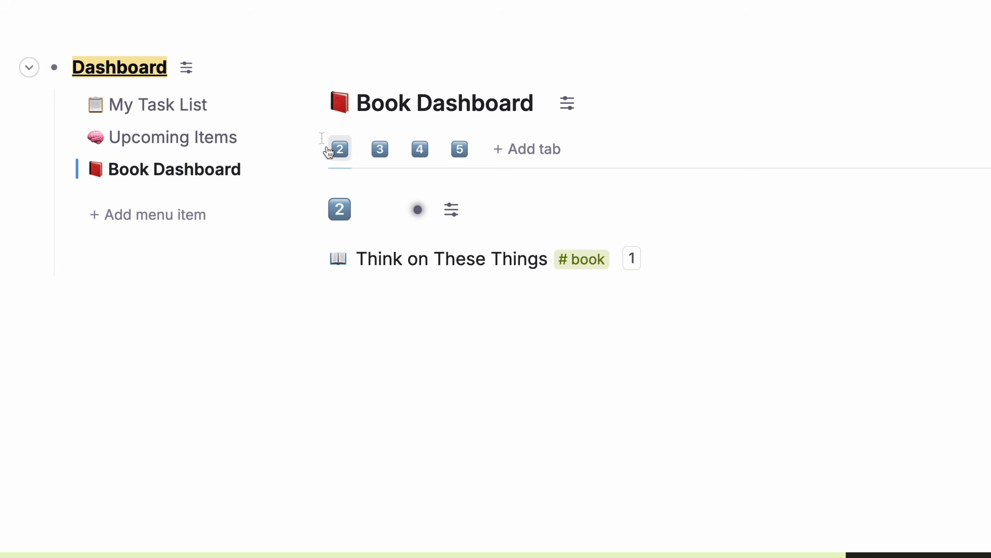
click(380, 149)
Step: Change Awareness's Rating from 3 to 4 and run Clean up to re-sort books
click(312, 259)
click(697, 340)
key(BackSpace)
text(4)
click(546, 213)
Step: Open Book Dashboard's tab 4 to confirm Awareness now appears there
click(423, 154)
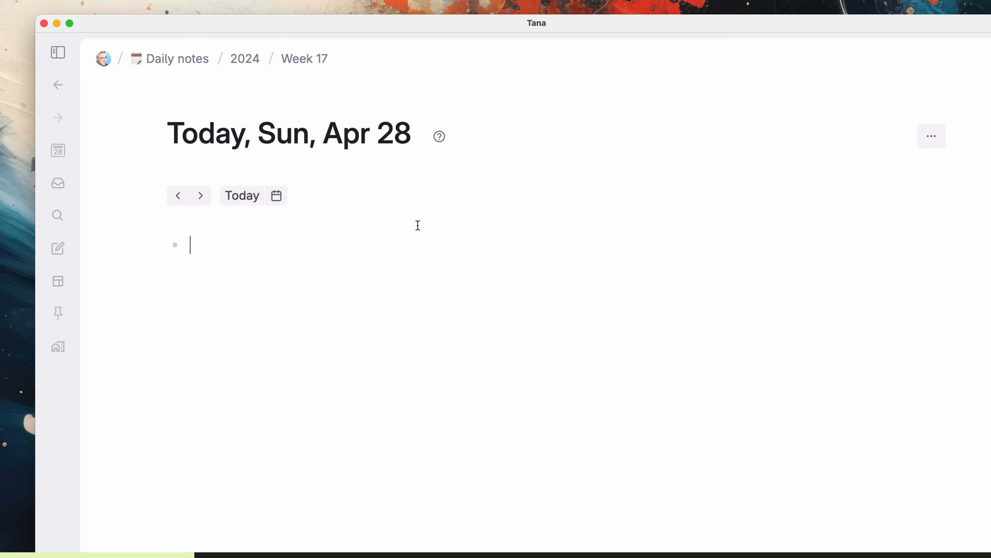
Step: Reveal the sidebar and go to the workspace home page showing Daily notes
click(58, 52)
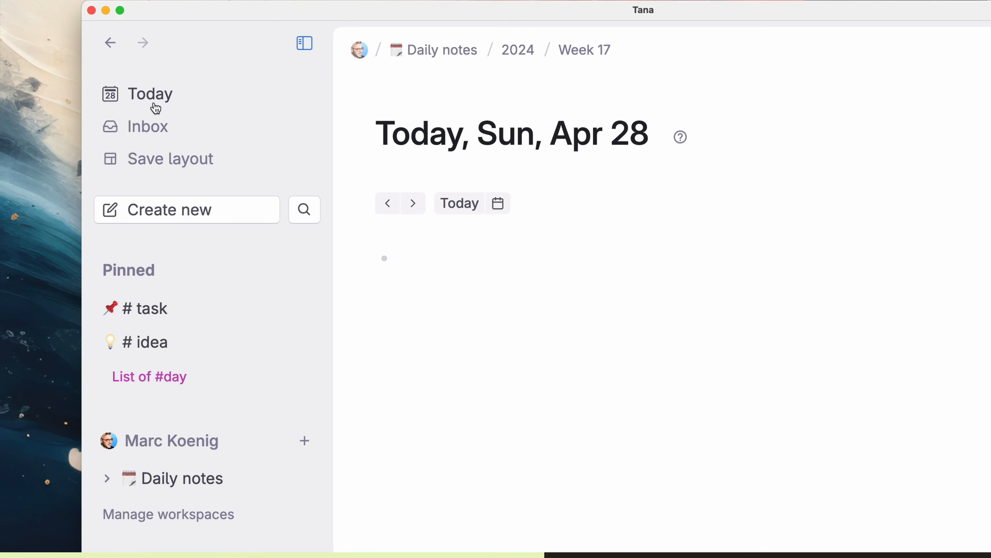
click(303, 52)
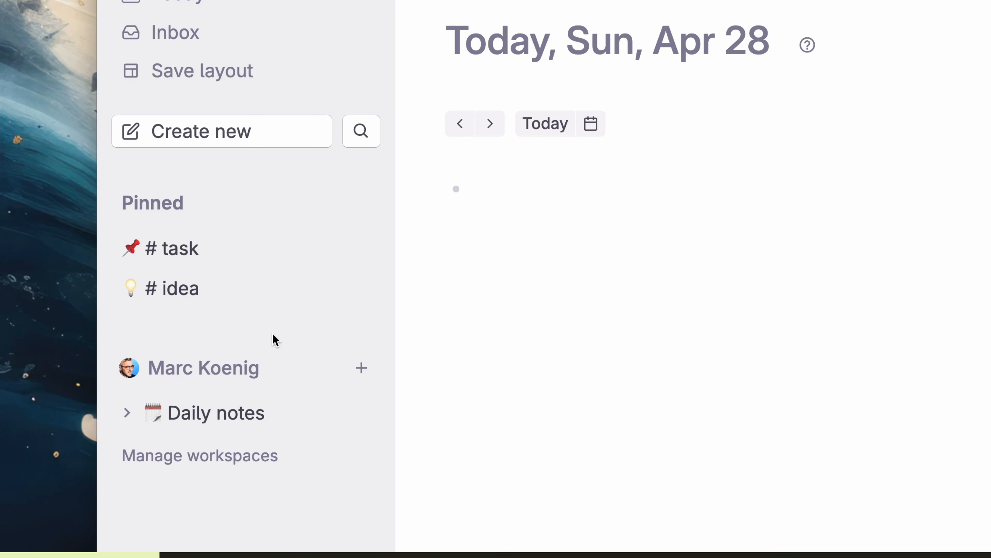
click(243, 372)
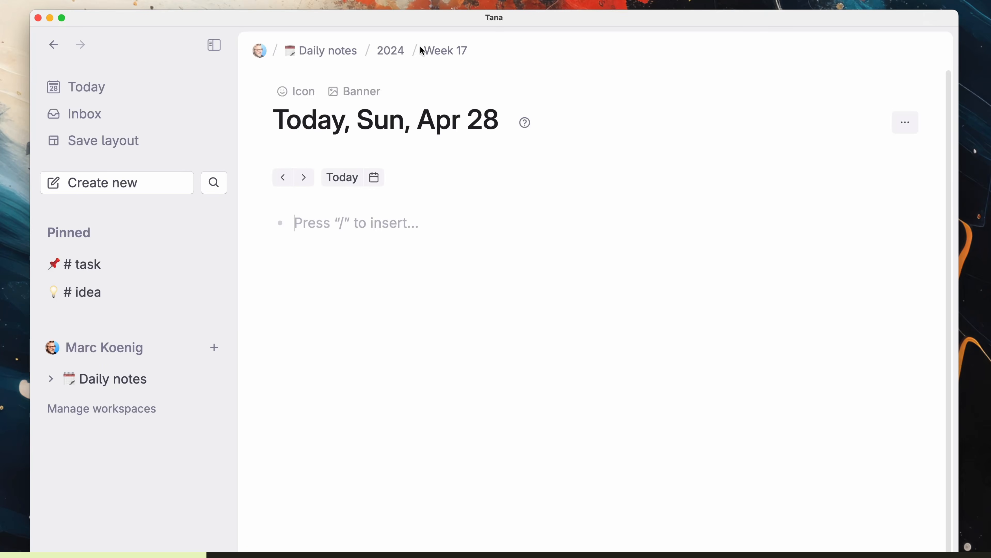
click(260, 50)
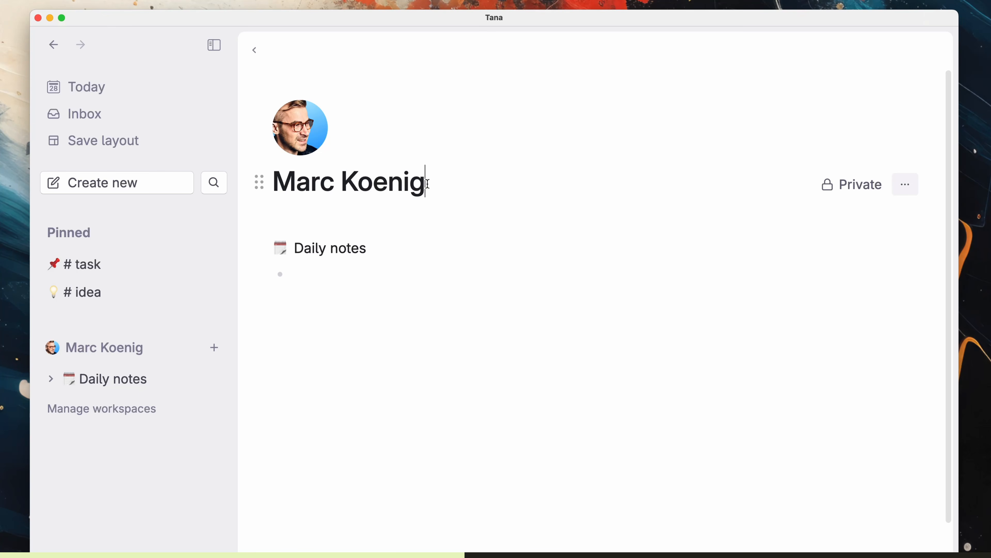
Step: Retitle the workspace home 'Home Bas' and set a cartoon image as its avatar
triple_click(362, 189)
text(Home Base)
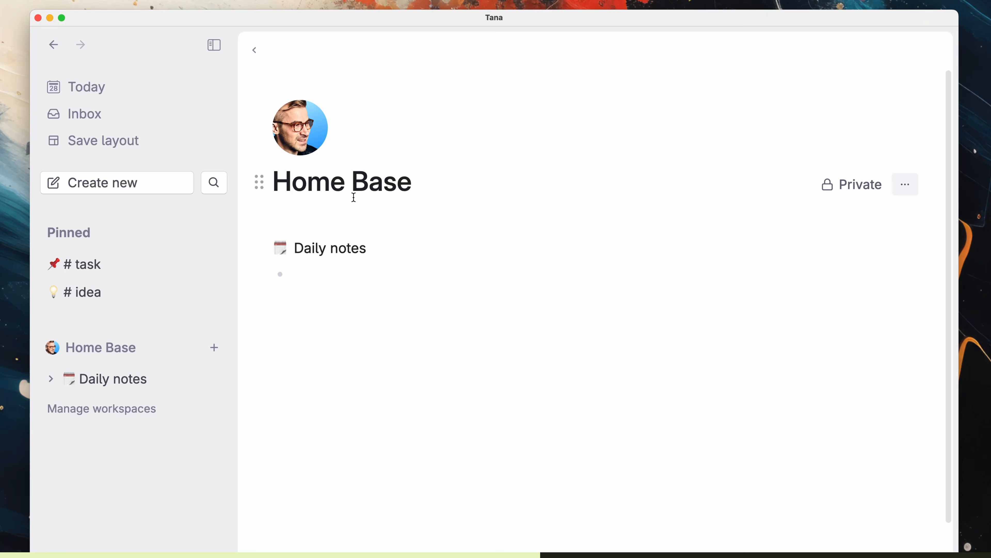
click(316, 148)
click(698, 408)
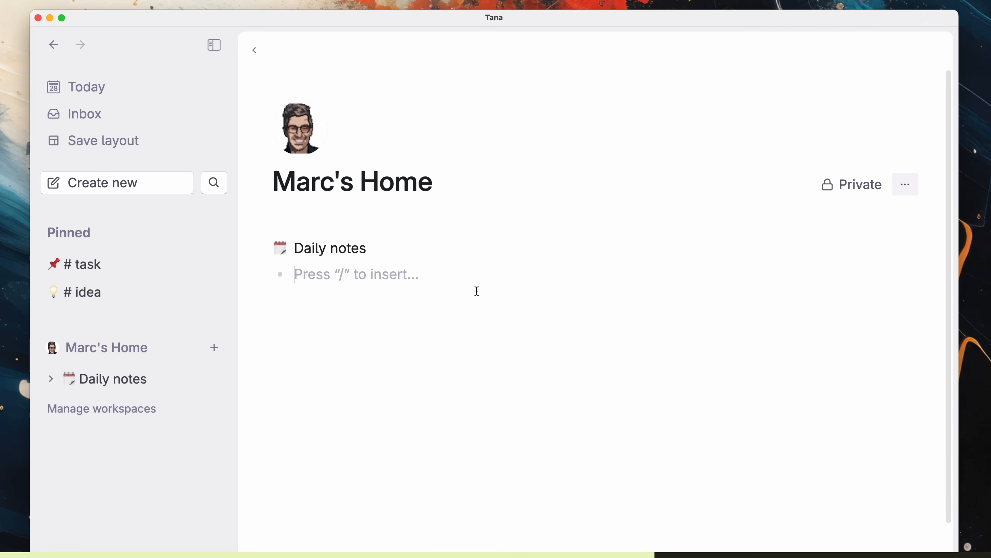
Step: Add My Projects and My Tasks bullets, nesting Books I'm Reading under My Projects
text(My Projects)
key(Return)
text(My Tasks)
key(Return)
text(Books I'm Reading)
key(super+shift+Up)
key(Tab)
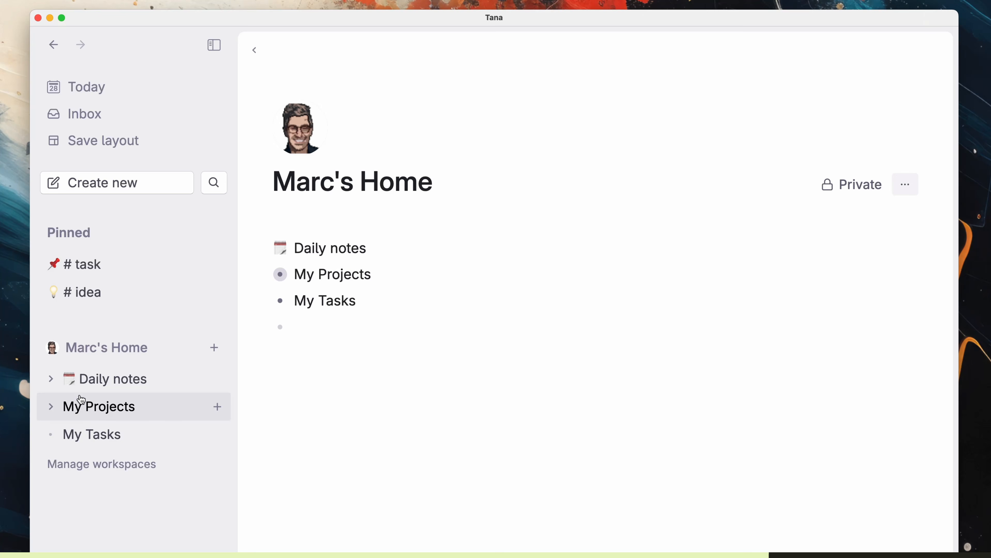
click(55, 409)
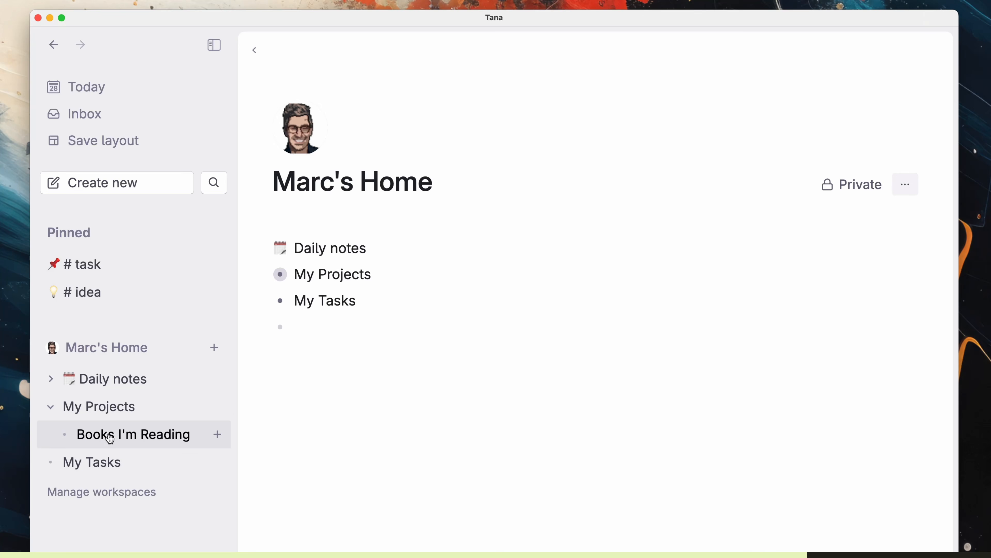
click(50, 407)
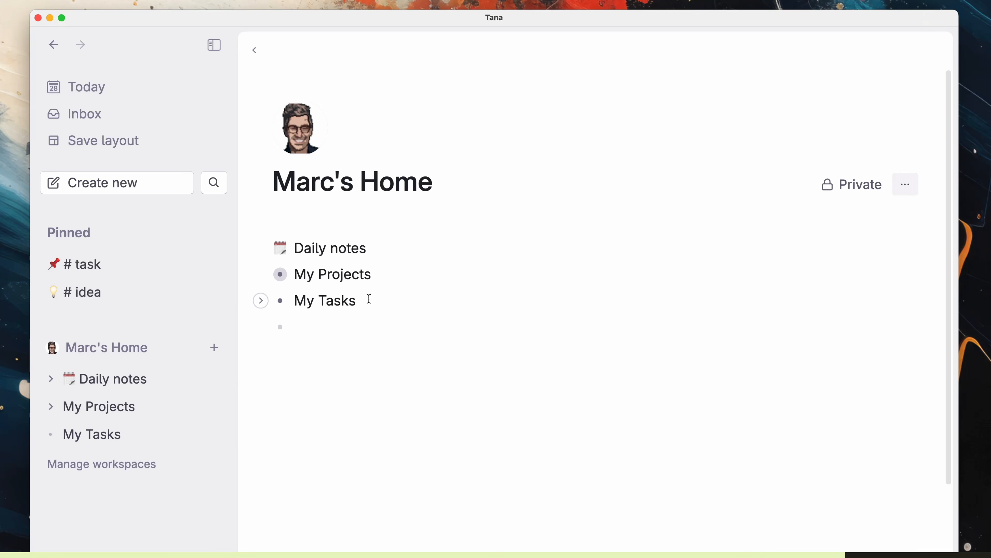
Step: Add My Areas from the sidebar and move it to the end of the home list
click(214, 347)
text(My Areas)
click(259, 51)
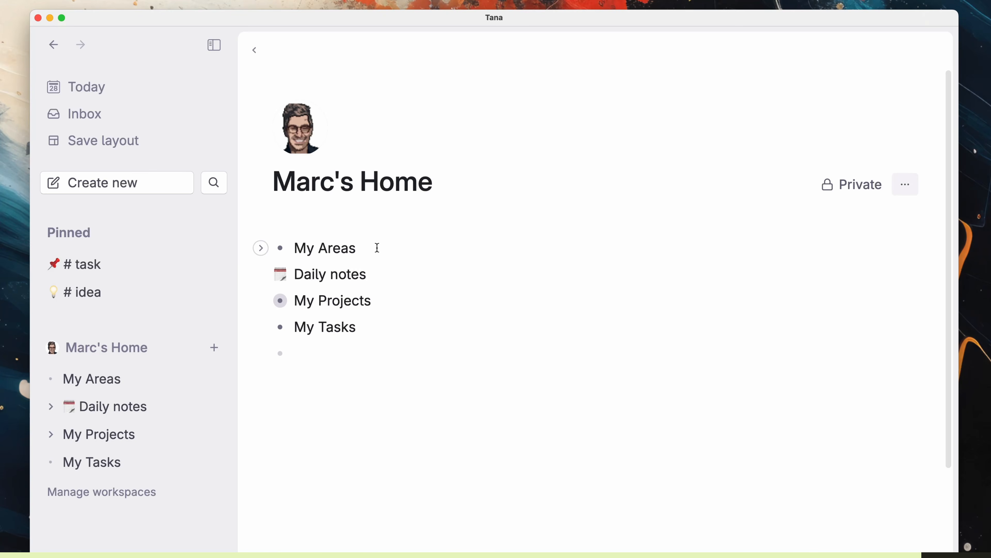
click(412, 253)
key(super+shift+Down)
key(super+shift+Down)
key(super+shift+Down)
click(908, 192)
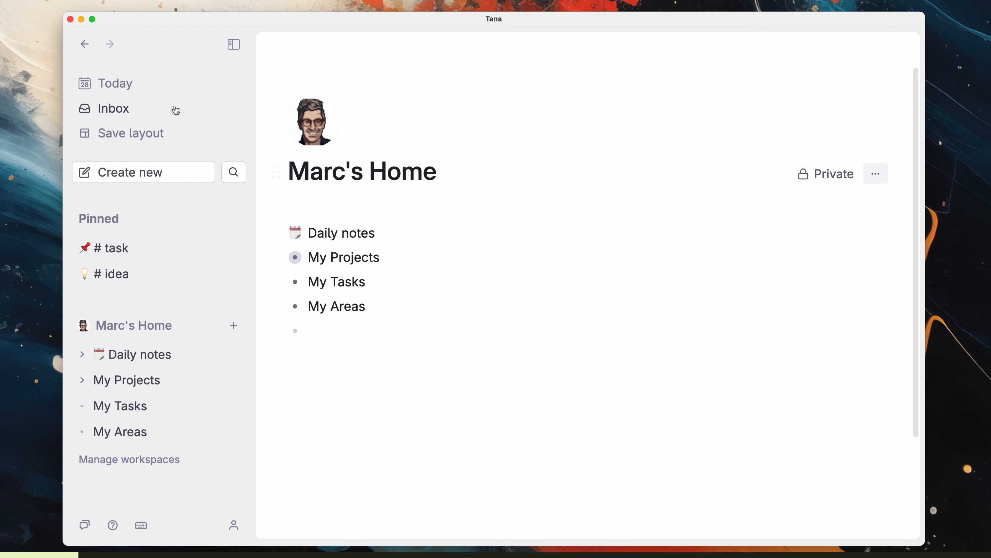
Step: Tag today's daily note with the default day tag
click(162, 89)
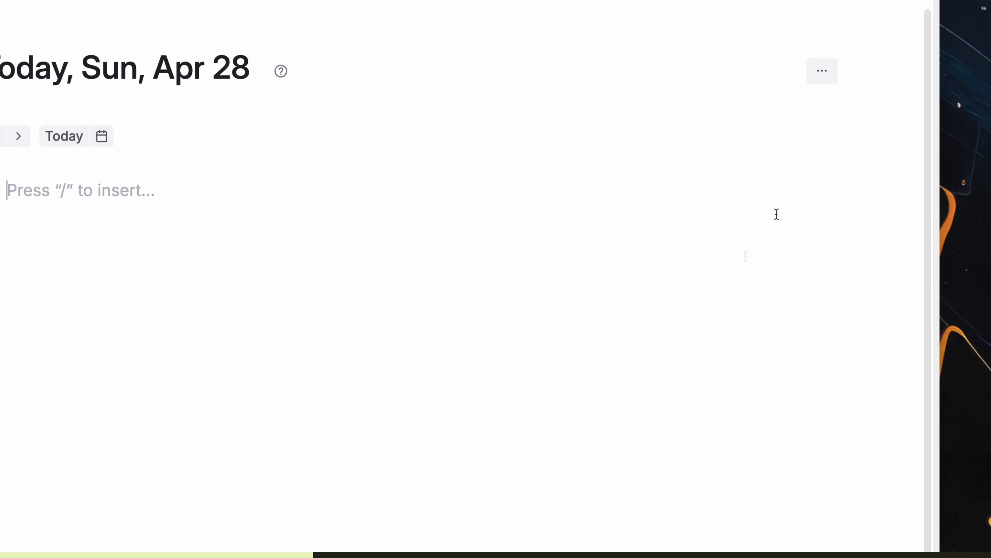
click(821, 75)
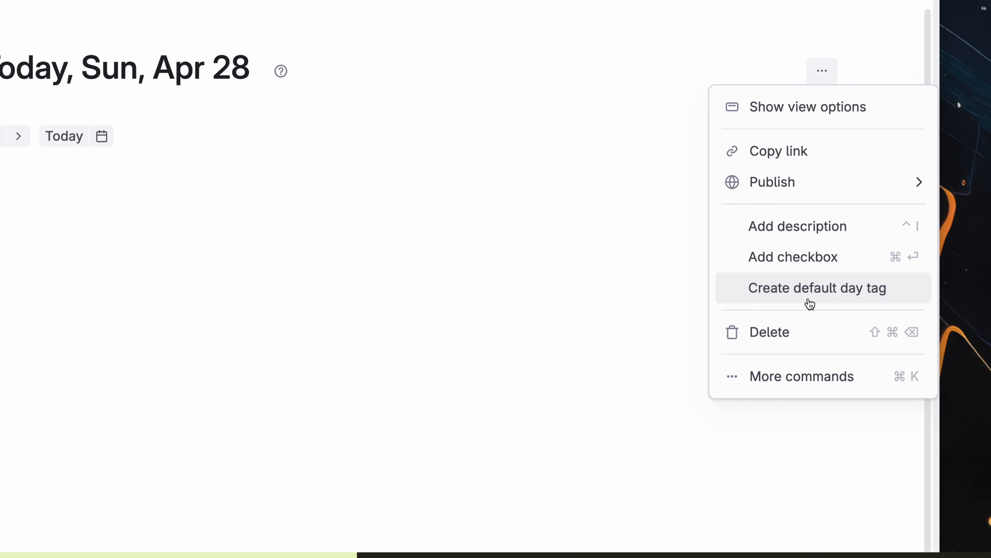
click(810, 303)
Step: Step backward and forward through daily notes, then return to today's note
click(102, 136)
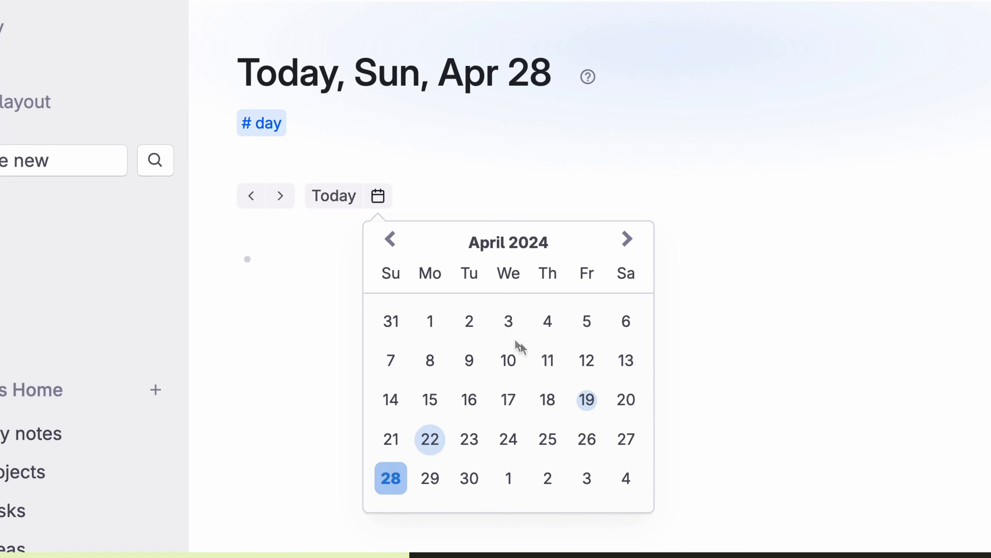
click(339, 274)
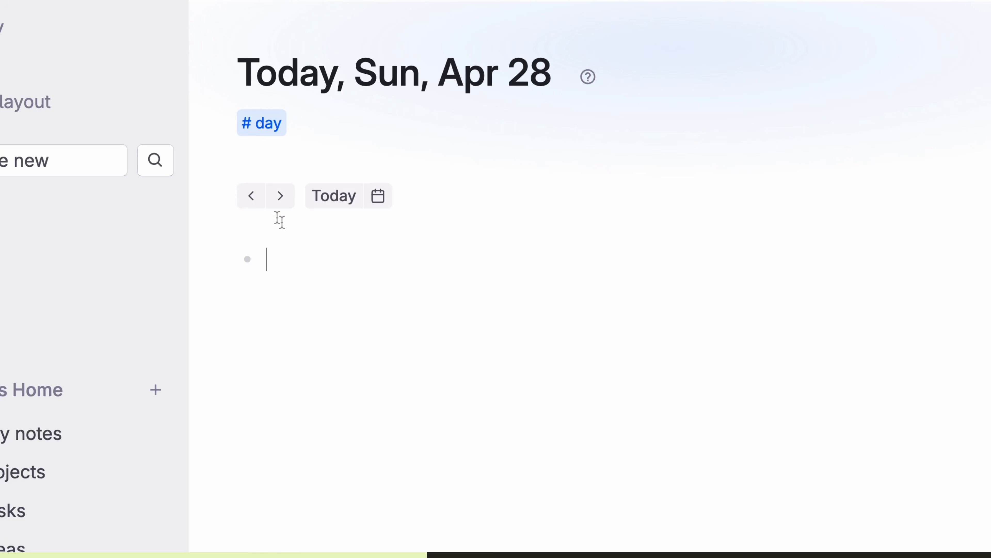
click(254, 200)
click(254, 200)
click(253, 197)
click(253, 197)
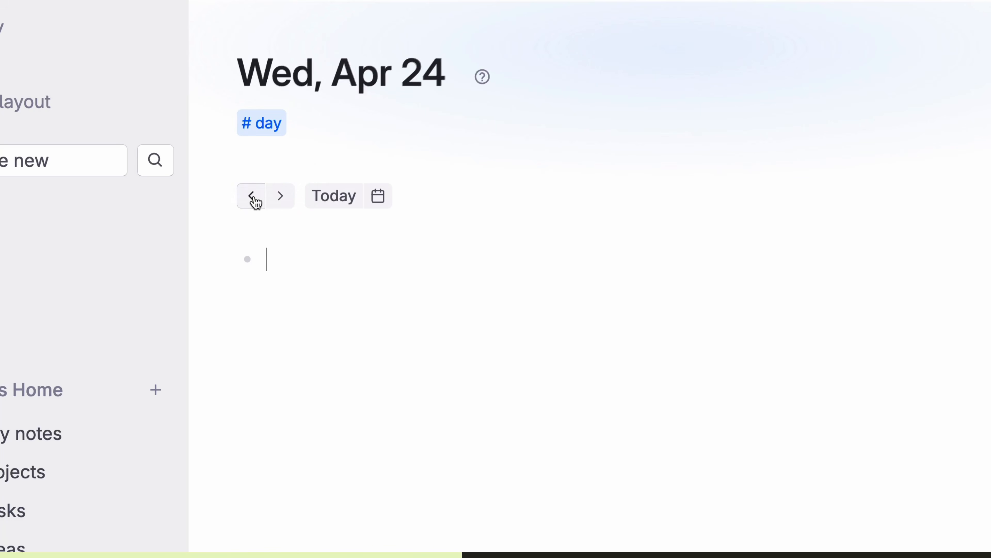
click(281, 199)
click(282, 201)
click(281, 198)
click(281, 198)
click(281, 198)
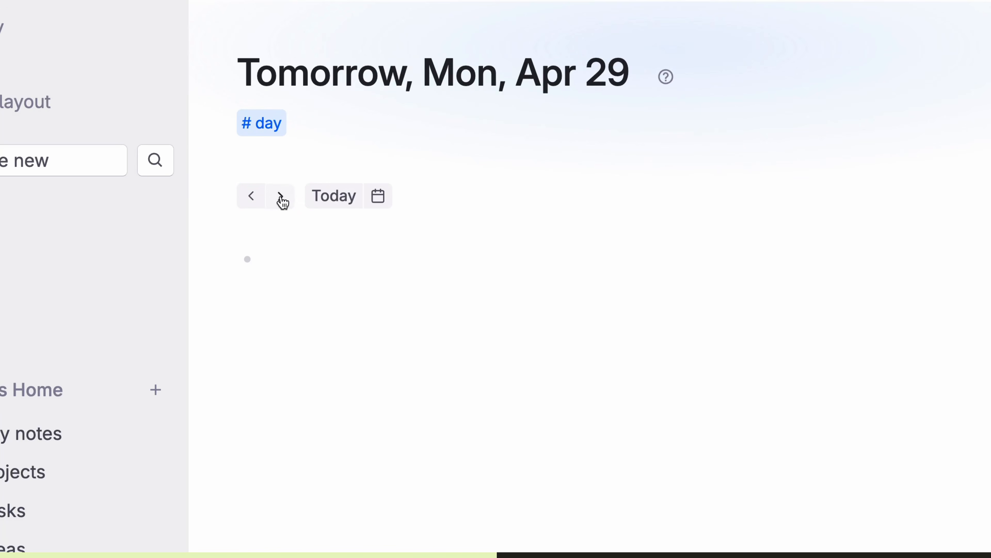
click(281, 198)
click(347, 203)
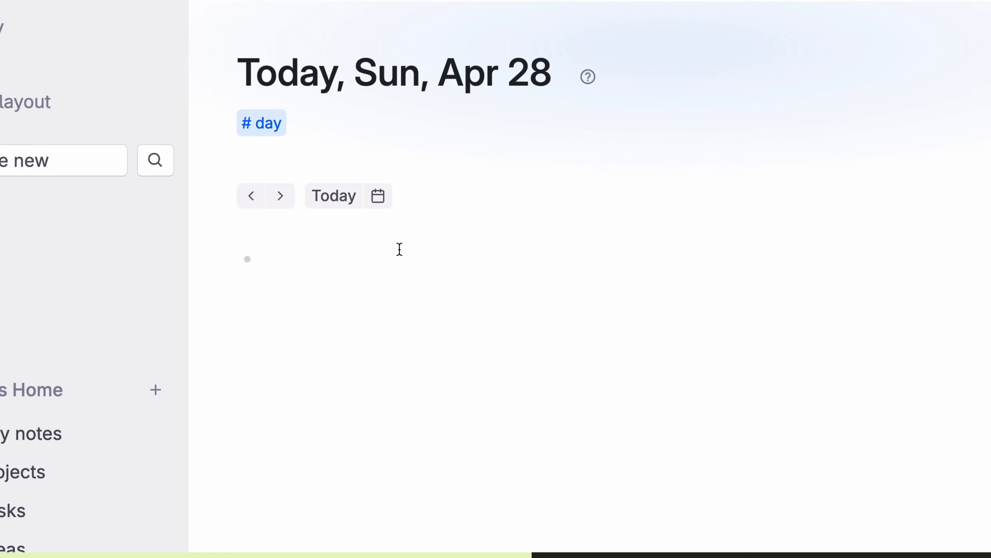
Step: Use the calendar to jump ahead to the Thu, Jul 18 daily note
click(378, 195)
click(627, 239)
click(627, 239)
click(627, 239)
click(551, 399)
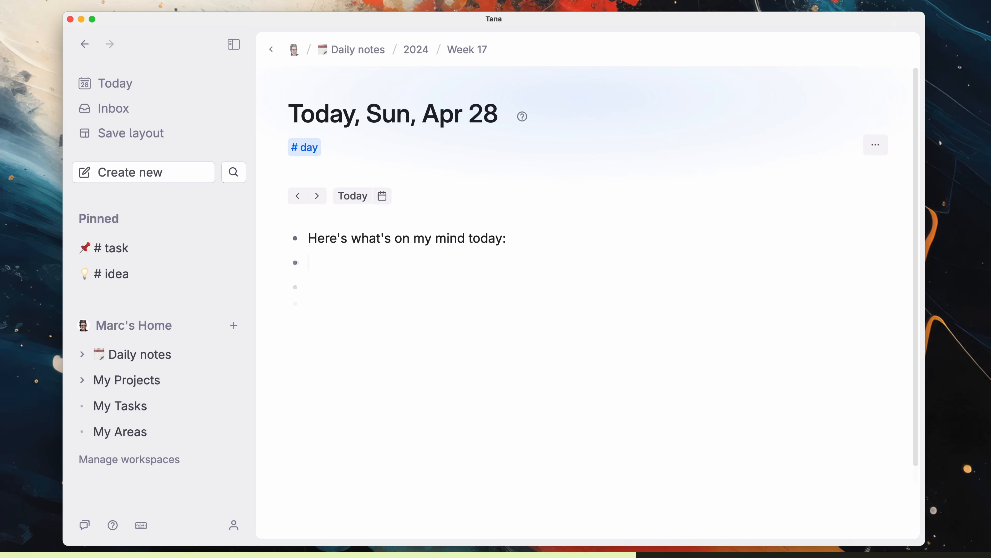
Step: Write journal bullets about waking at 4:30 AM and a resolution to just get up
key(Tab)
text(Couldn't go to sleep after 4:30 AM.)
key(Return)
key(Tab)
text(I should probably just wake up in the future.)
key(Return)
text(If I wake up between 4 and 6, just wake up and start working on something or relax and read something.)
key(Return)
key(shift+Tab)
key(shift+Tab)
text(@My Goals)
key(Return)
key(super+Down)
click(445, 318)
click(393, 423)
text(If I wake up between 4 and 6, just wake up and start working on something or relax and read something. # resolutions)
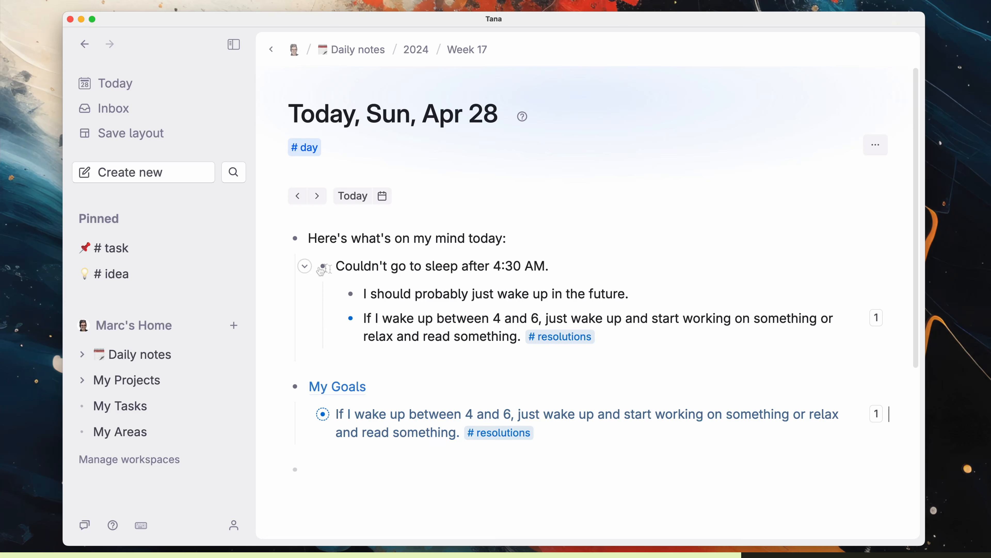
click(277, 239)
click(443, 324)
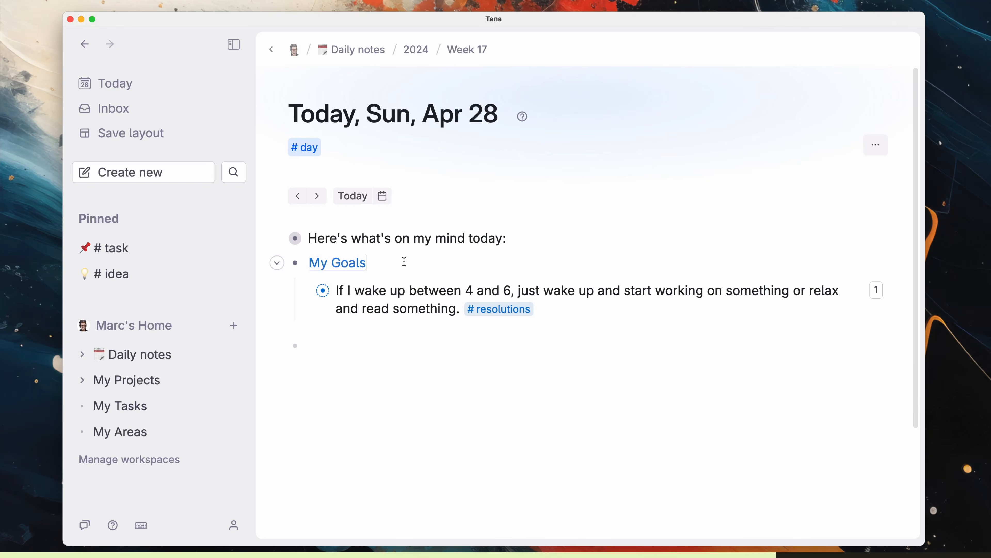
Step: From My Goals, return to today's note via the Today icon, 'today' command, and Ctrl+Shift+D
click(353, 268)
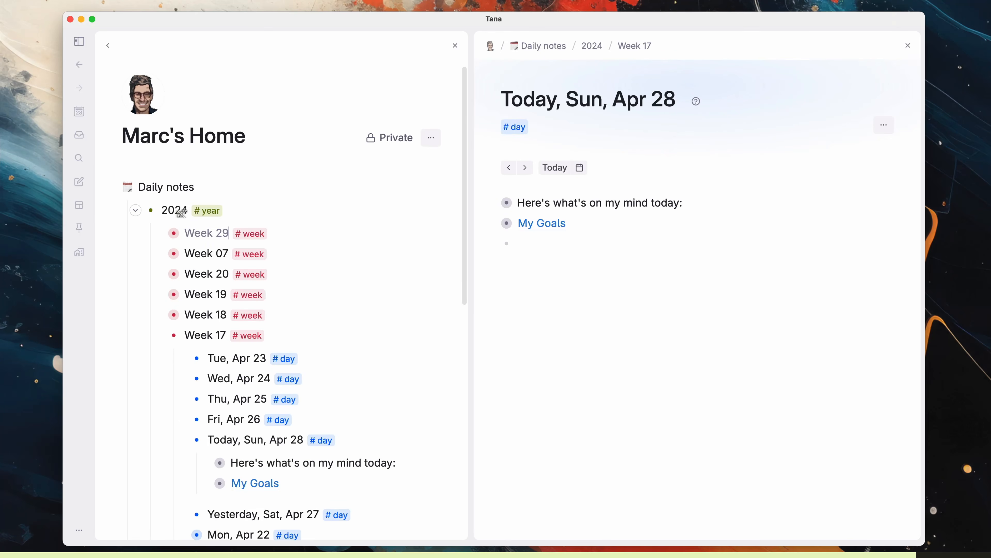
click(111, 188)
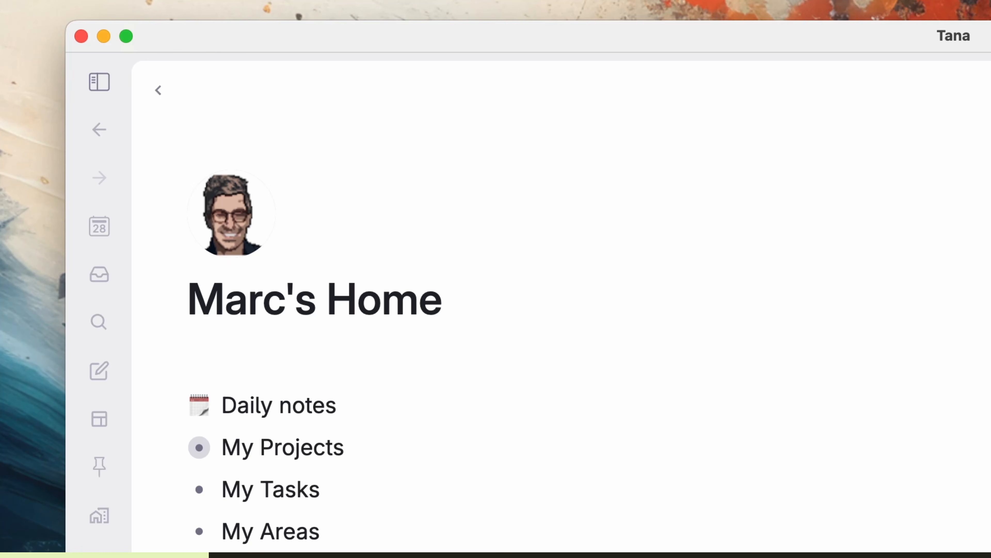
click(99, 227)
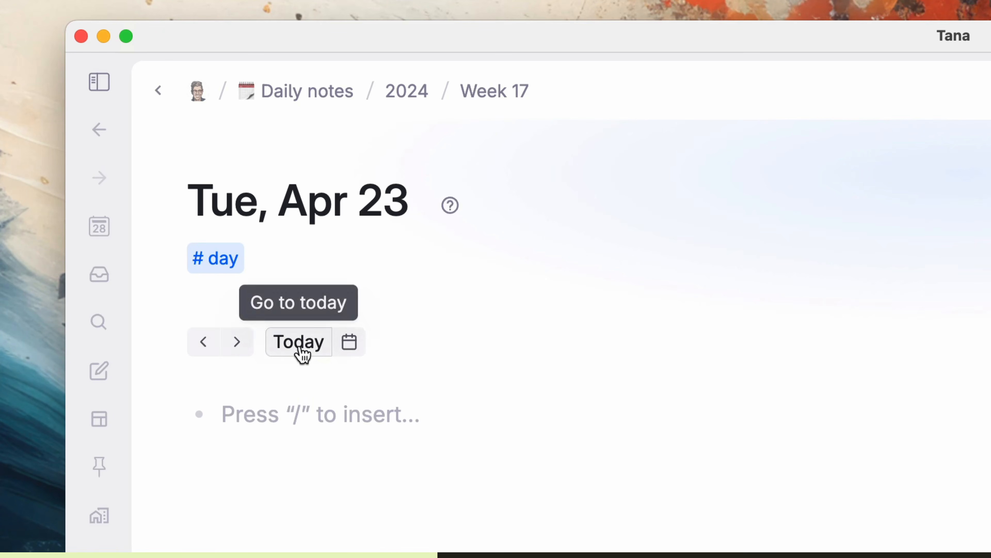
click(299, 346)
key(super+k)
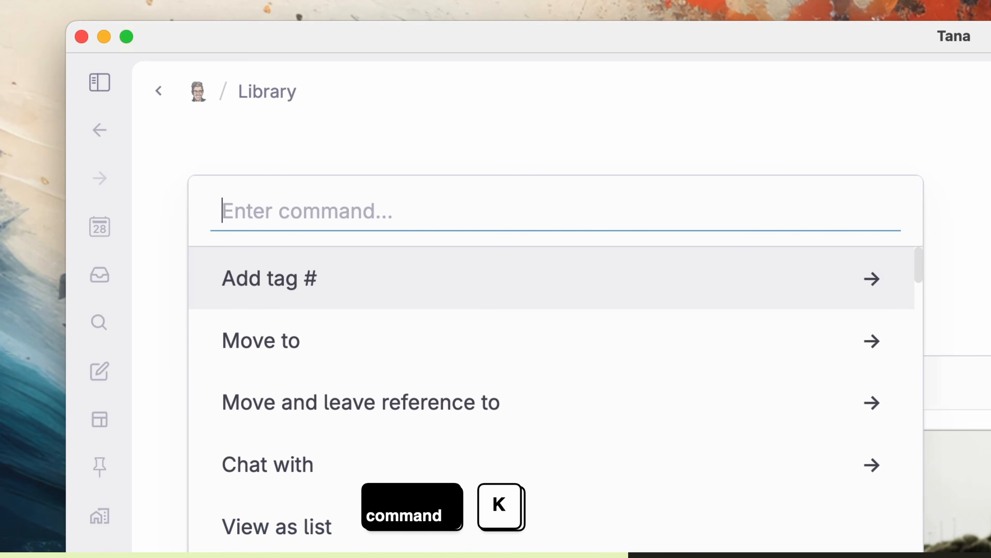
text(today)
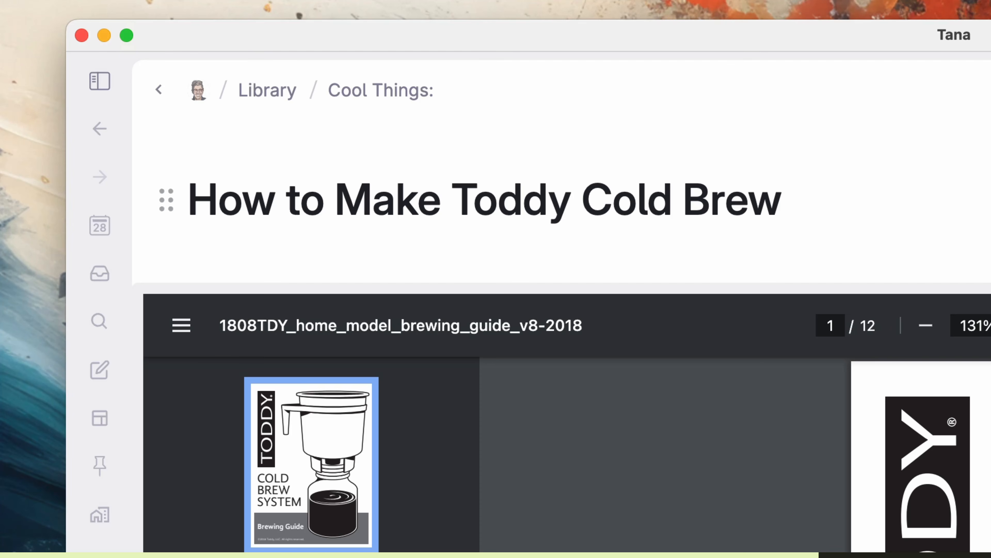
key(ctrl+shift+d)
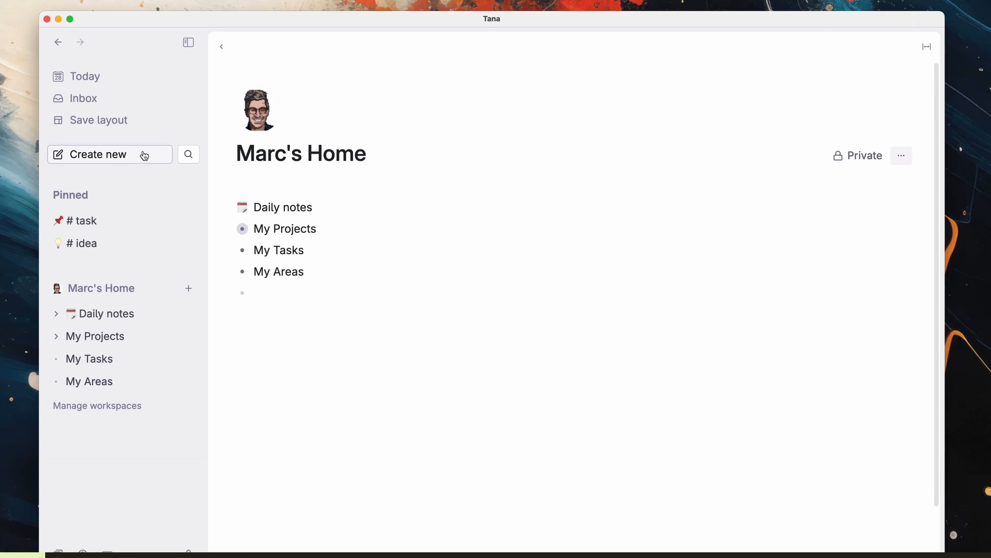
Step: Create a meeting node named after a colleague with 'Notes on the call:' under today's note
click(144, 155)
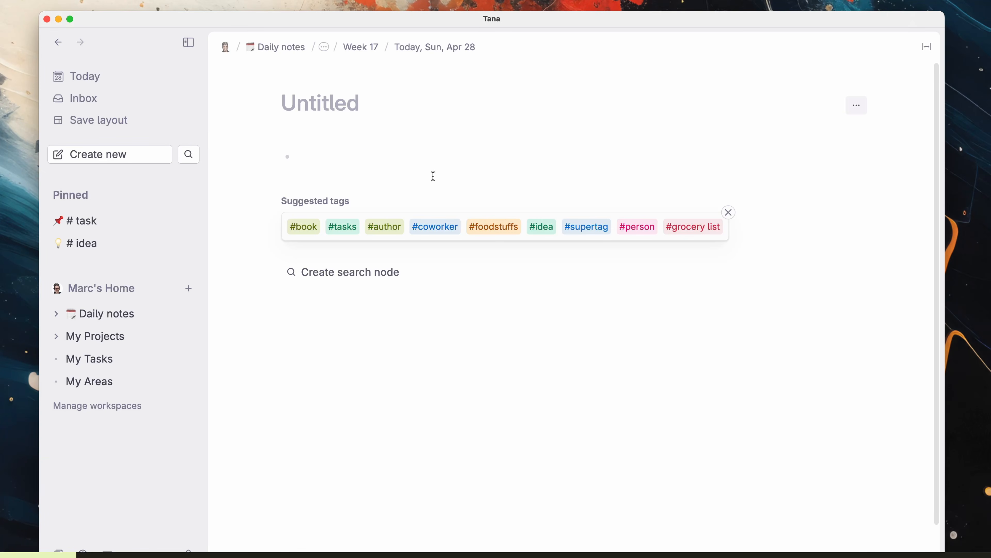
text(Meeting with Andrea)
key(Return)
text(Notes on the call:)
key(Return)
key(Tab)
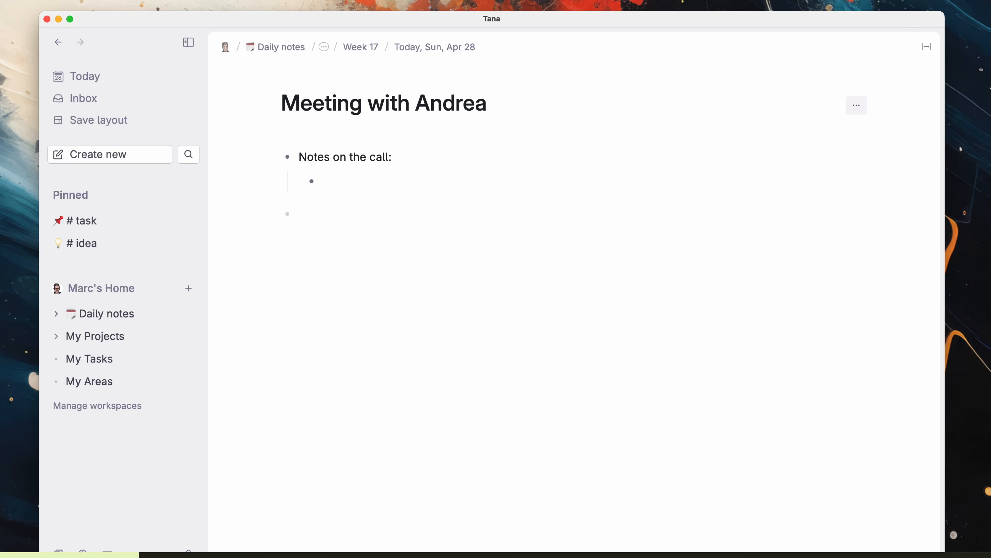
click(462, 44)
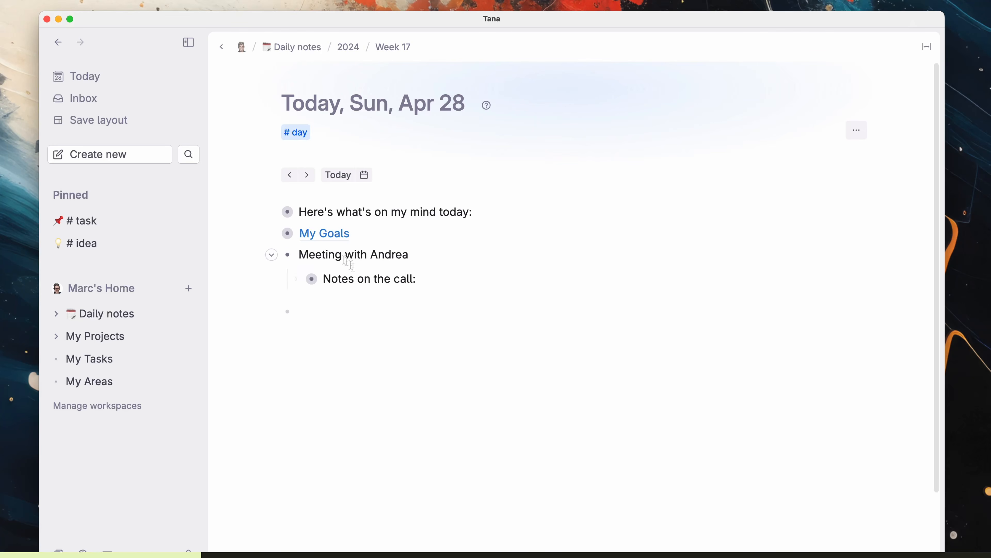
Step: Quick-add the line 'Here's another way to a…' to today's page and view it
key(super+e)
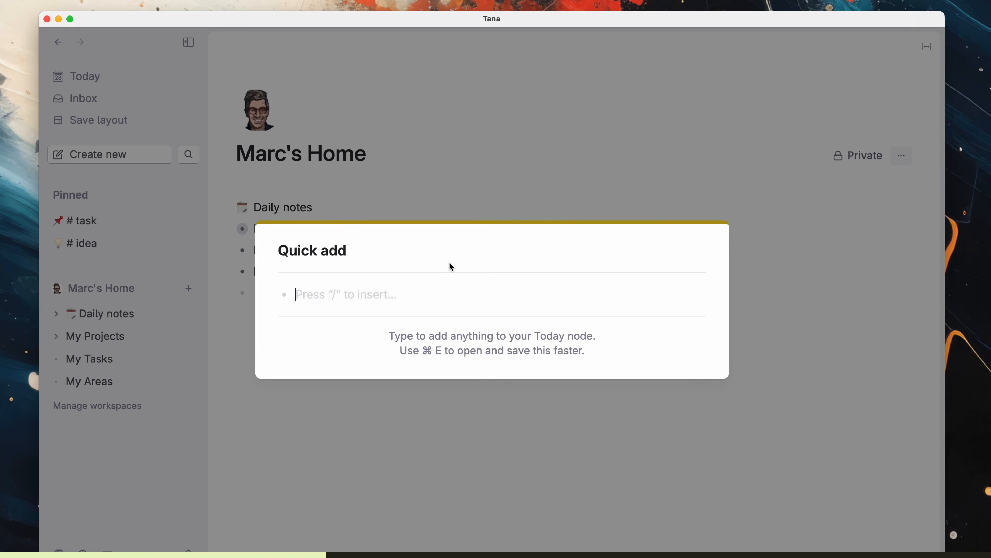
text(Here's another way to add a node to the Today page!)
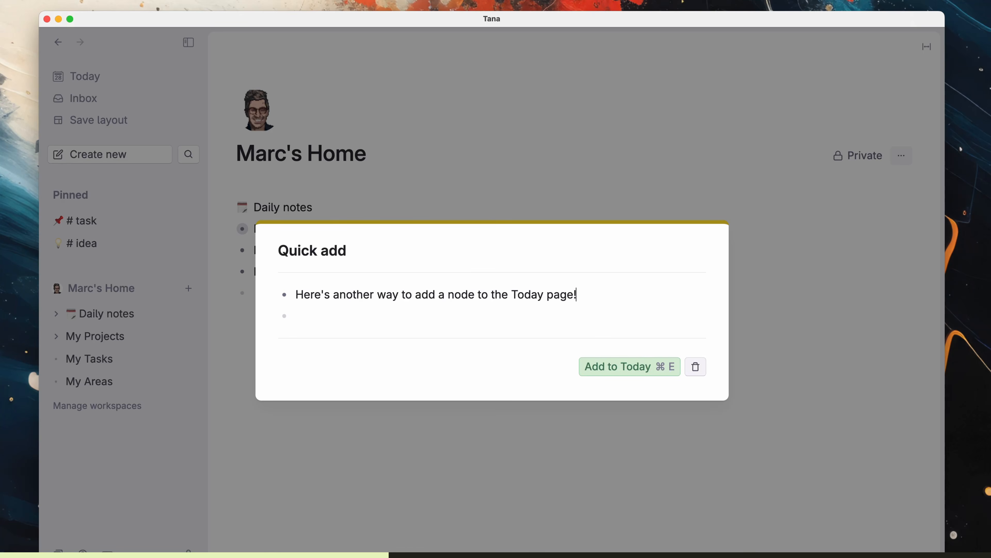
click(654, 374)
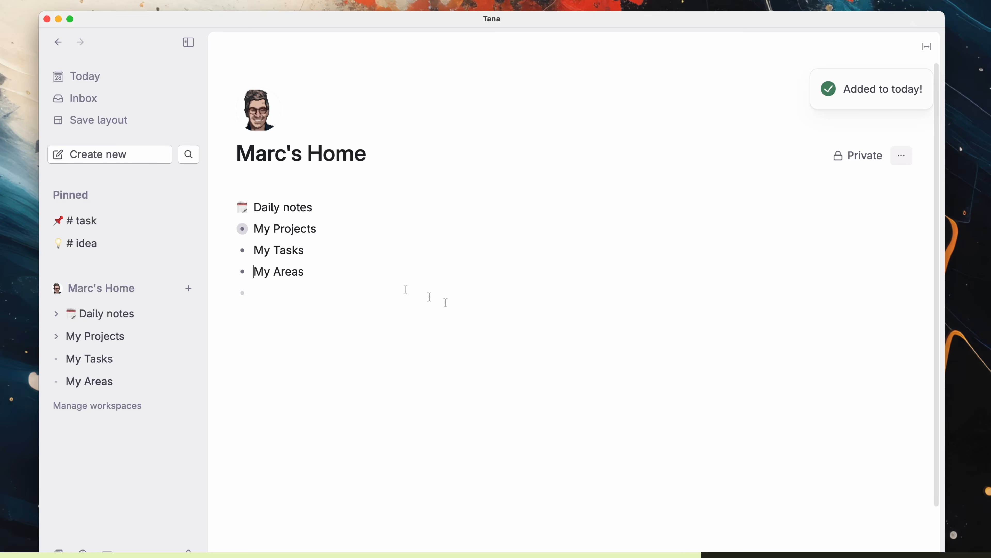
click(87, 79)
key(super+e)
text(Starting a thought right now.... hmmm....)
key(Escape)
click(111, 339)
key(super+e)
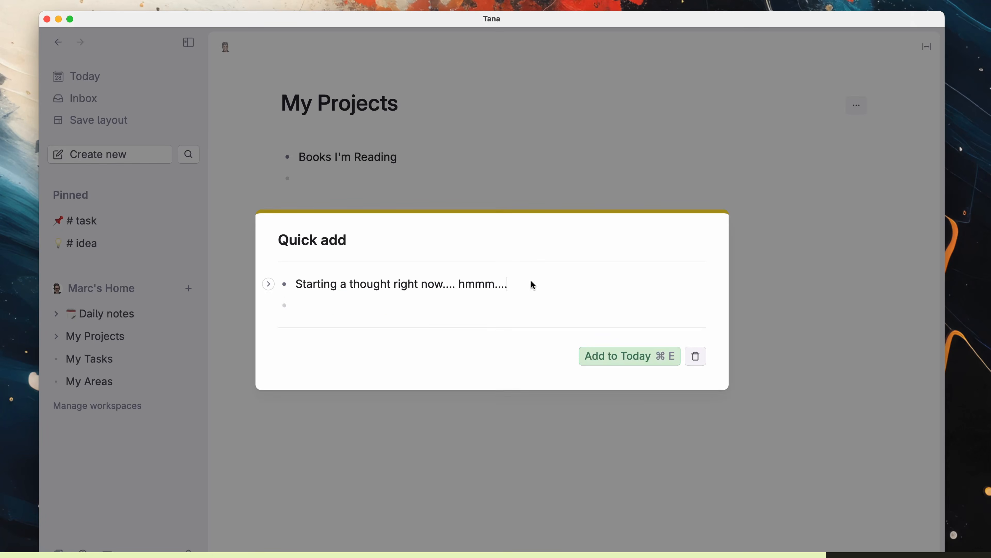
key(Return)
key(Tab)
text(@Books I'm Reading)
key(Return)
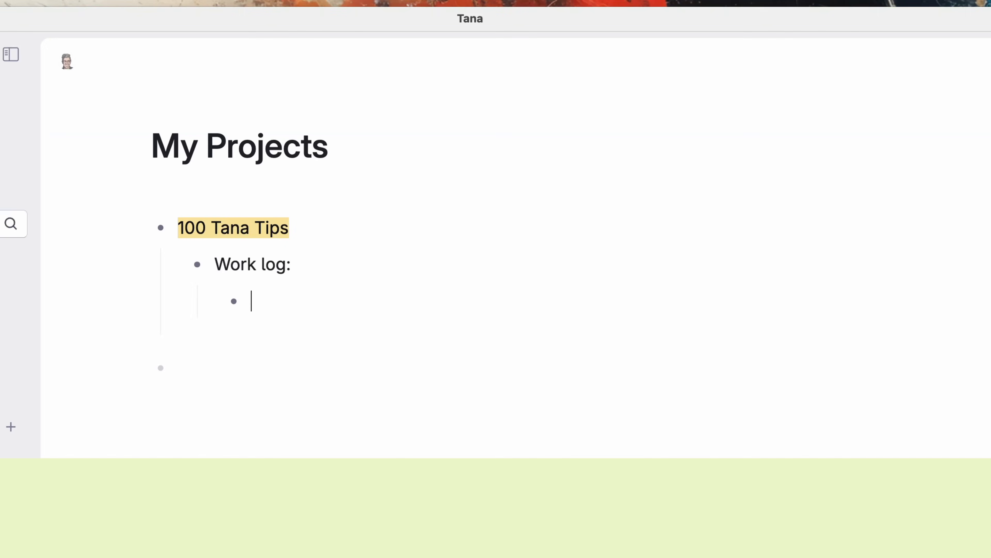
Step: Log a Today-linked entry 'Worked on Tips 59 through (hopefully) 80 or so...' and show today's mentions
text(@)
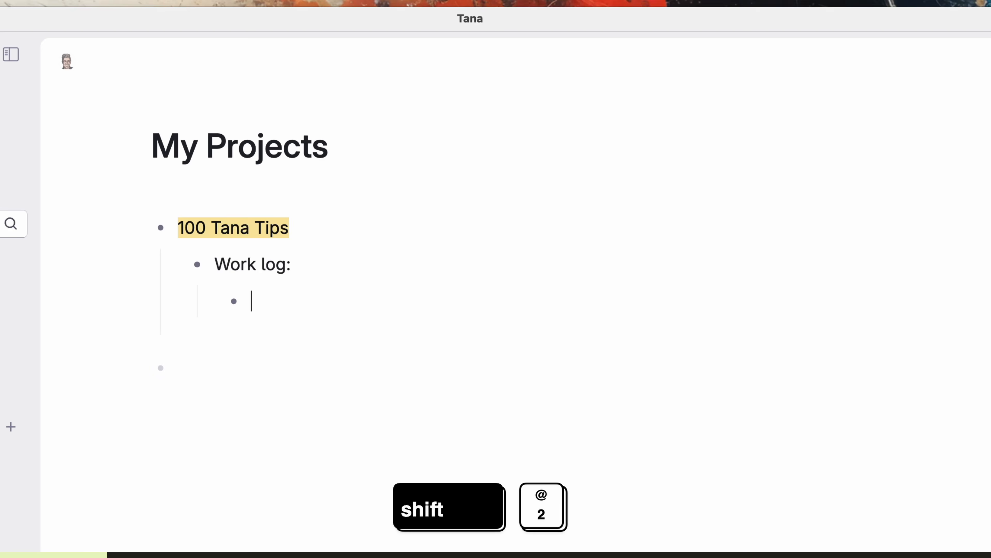
text(today)
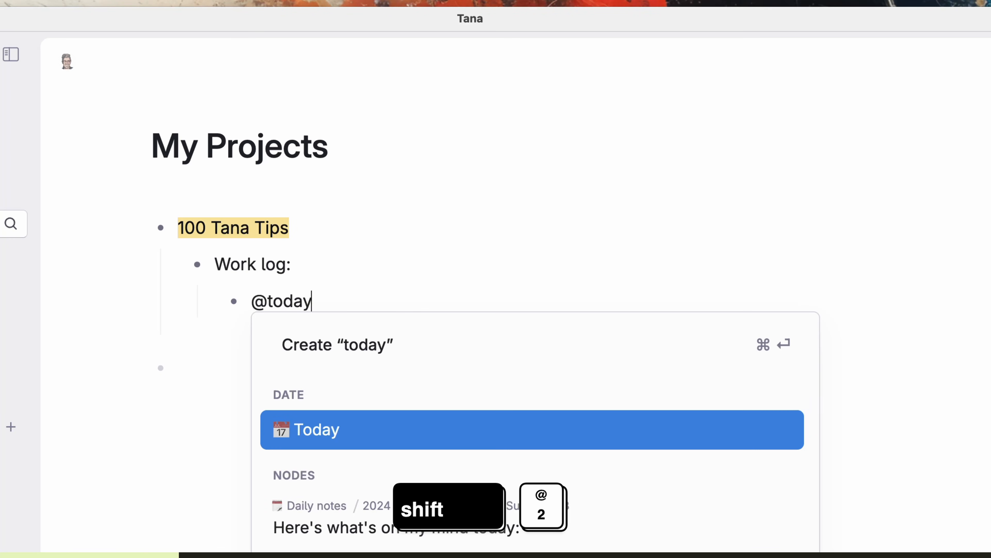
key(Return)
text(: Worked on Tips 59 through (hopefully) 80 or so...)
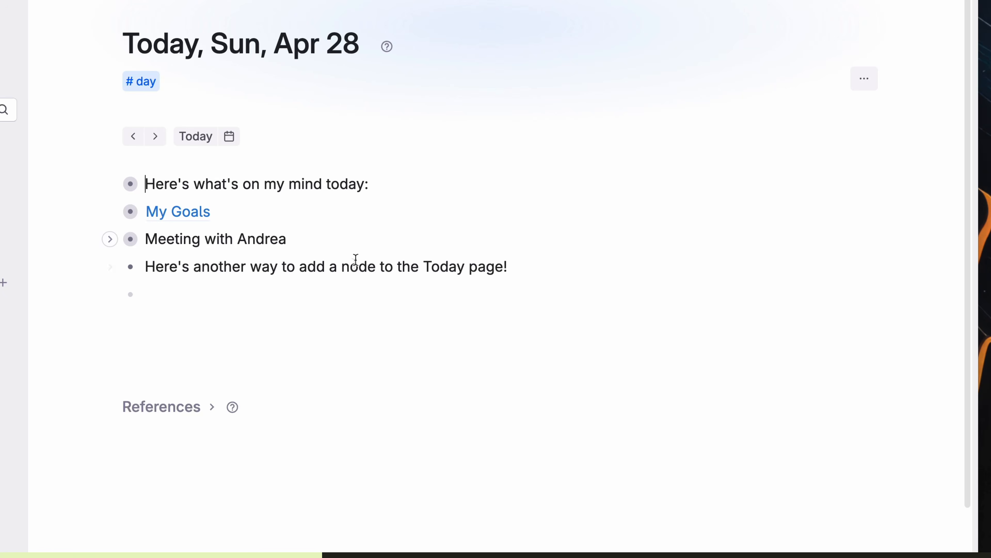
click(212, 407)
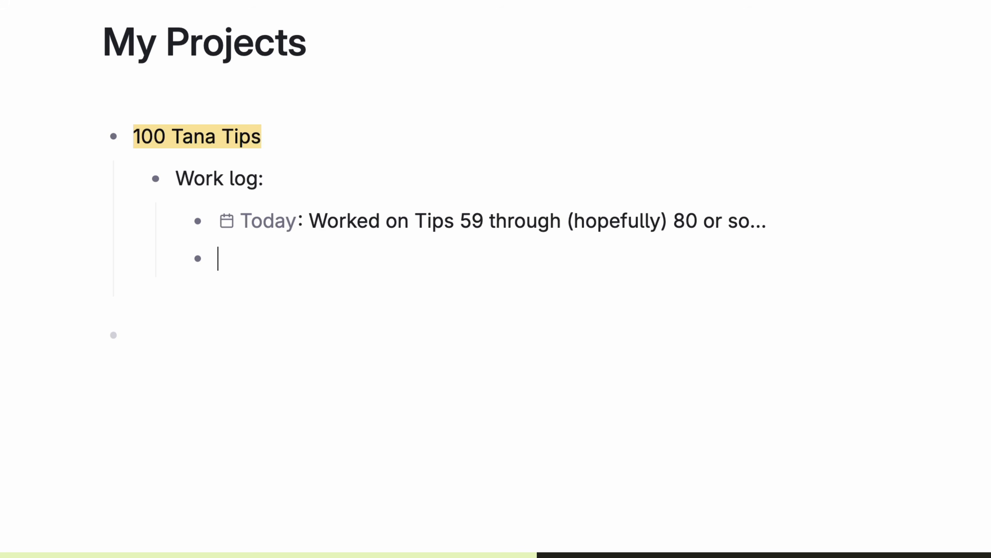
Step: Add entries for Tomorrow ('Hopefully I'll finish') and next Thursday, Thu May 2 ('is May 2nd')
text(tomor)
key(Return)
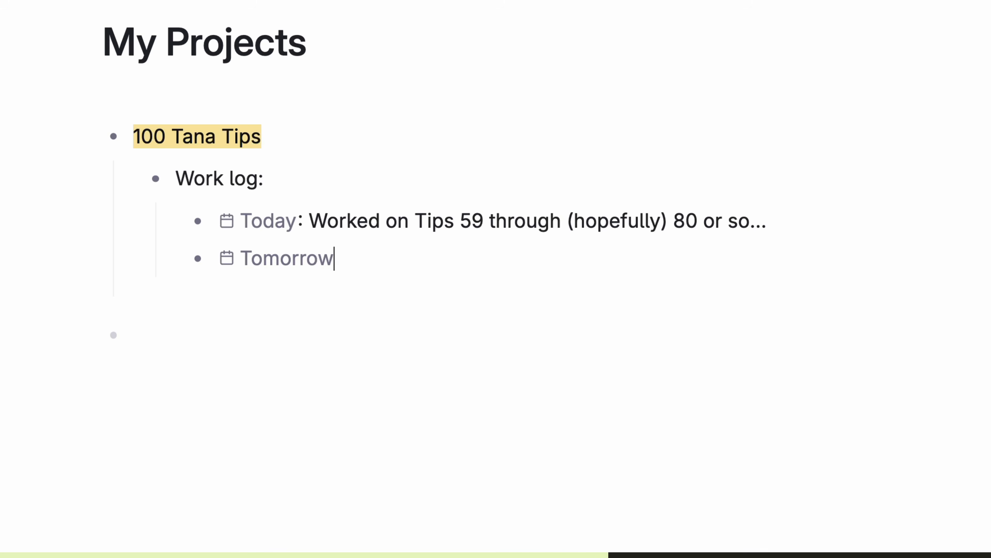
text(Hopefully I'll finish)
key(Return)
text(@next thursday)
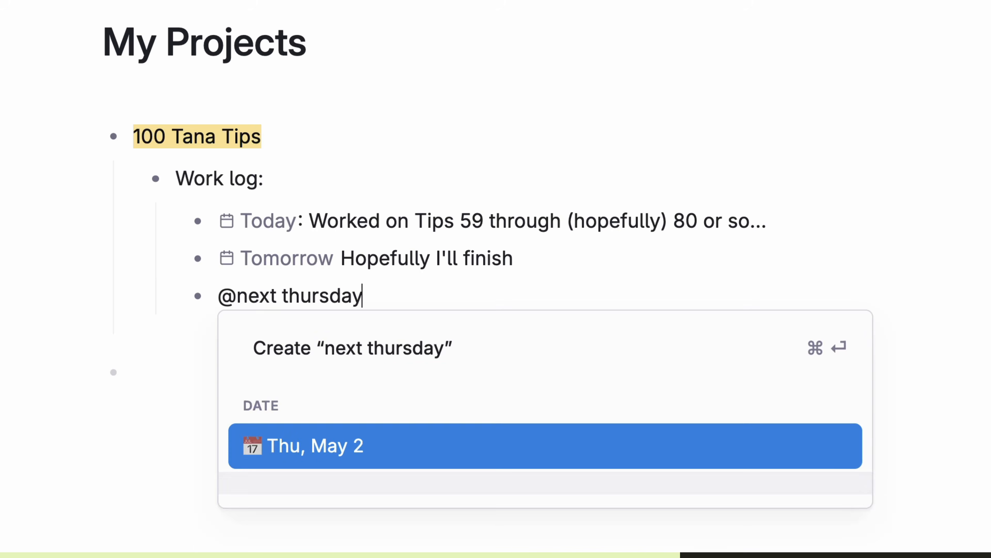
key(Return)
text(is May 2nd)
key(Return)
Step: Add a Week 18 entry reading 'is the 18th of the year'
text(@this we)
key(Return)
text(is the 18t)
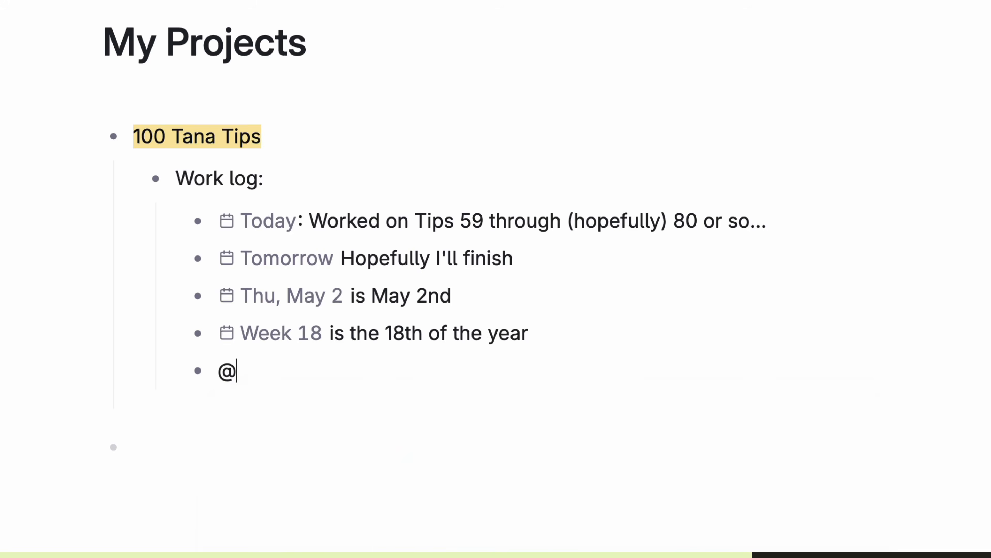
text(h of the year)
key(Return)
Step: Add a September 21 entry 'feels far away, but it's coming, bit by bit.', then change its date to Thu, Sep 12
text(@September 21s)
key(Return)
text(feels far away, but it's coming, bit by bit.)
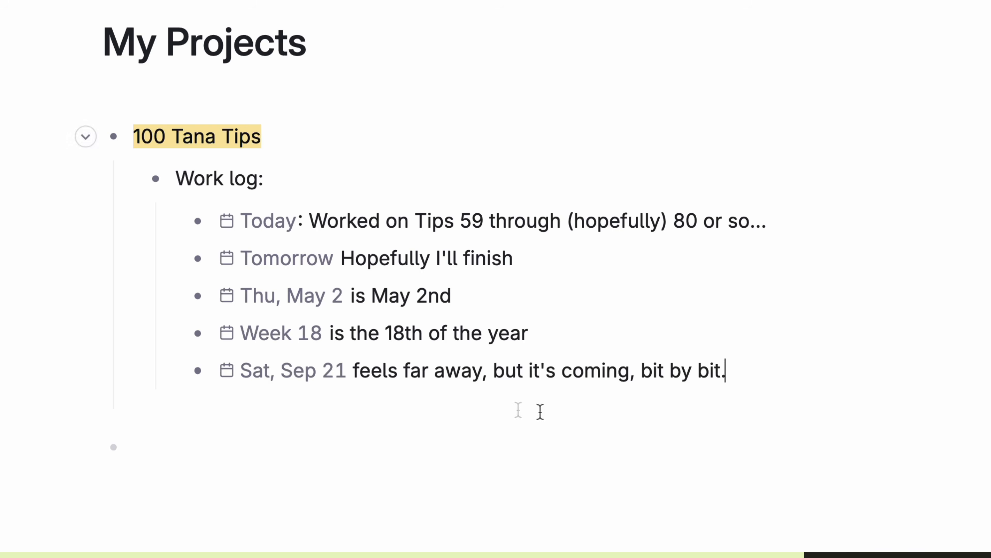
click(316, 371)
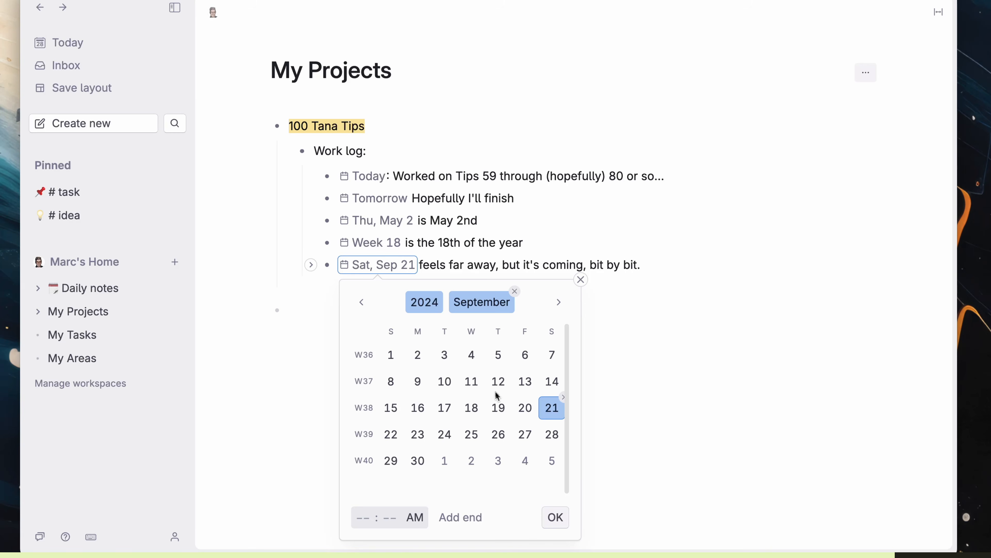
click(498, 381)
click(556, 517)
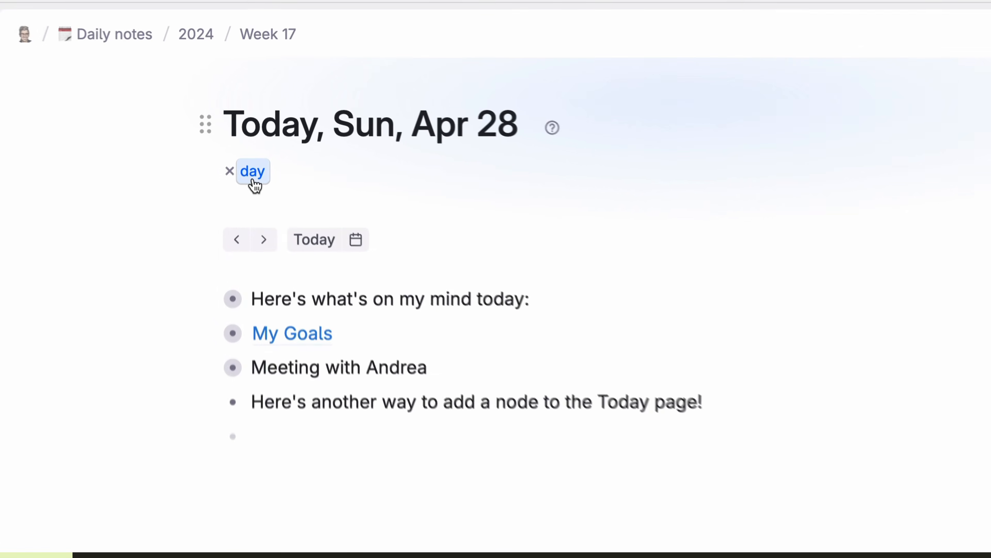
Step: Add a Gratitude field to the #day template, described 'What's one thing you're grateful for today?'
click(252, 178)
click(442, 219)
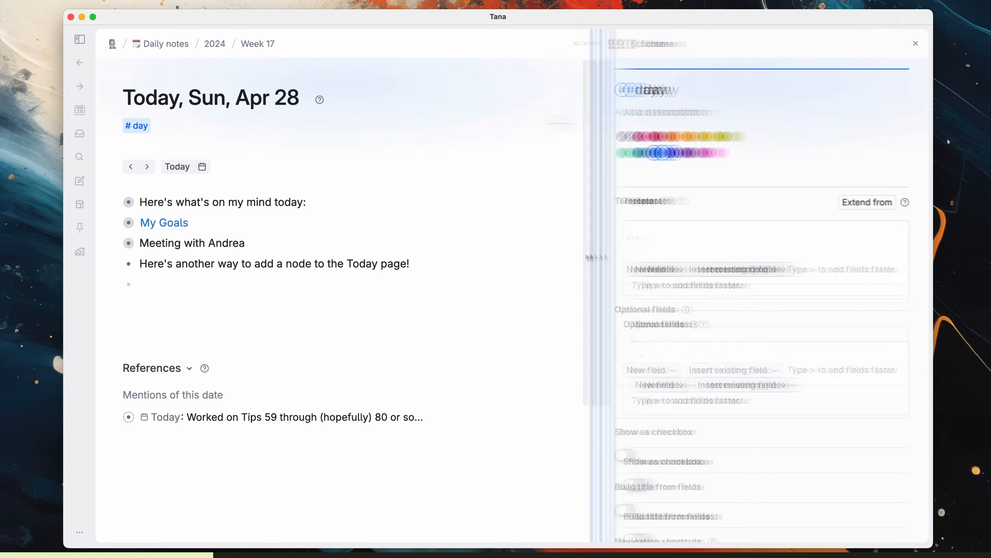
drag(589, 257, 508, 258)
click(549, 199)
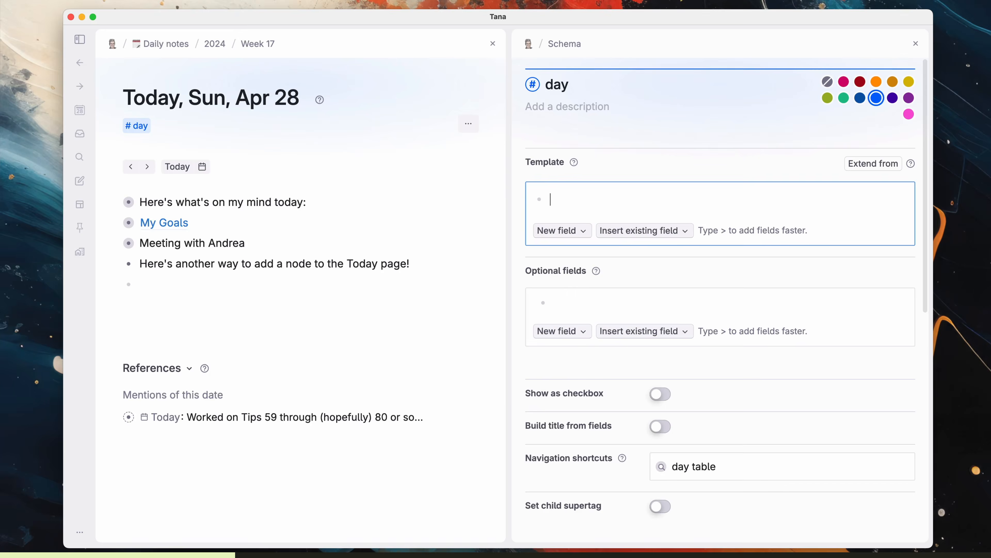
text(>G)
text(ratitude)
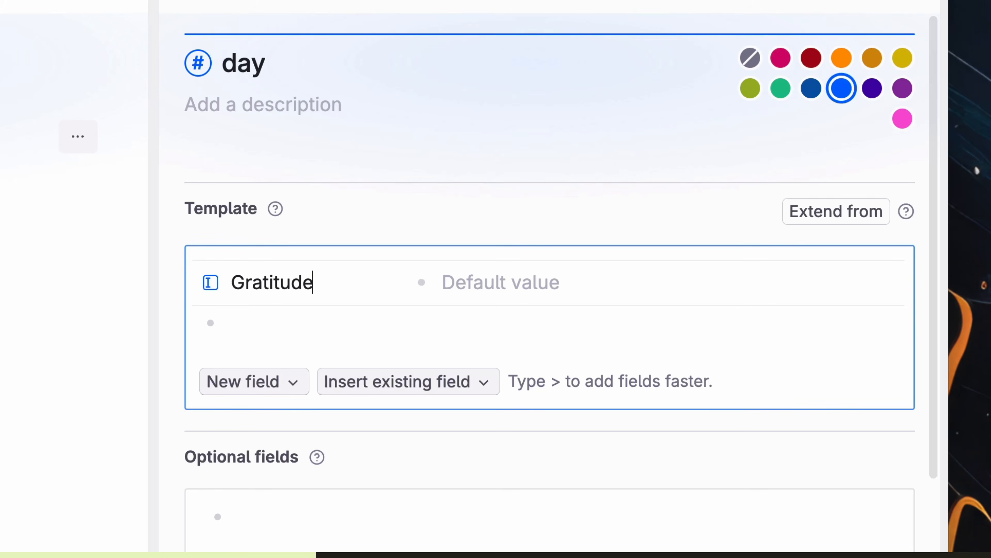
key(Return)
text(What's one t)
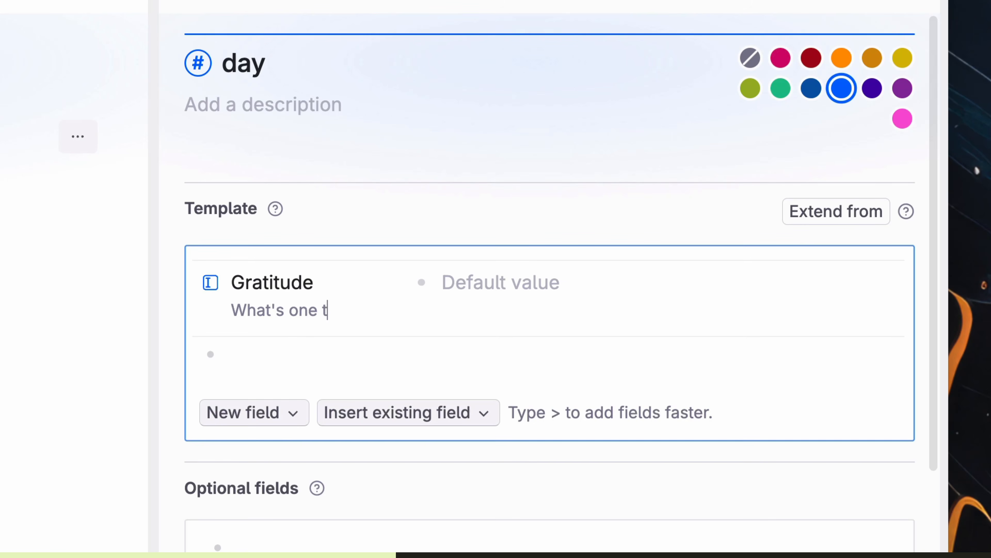
text(hing you're grateful for today?)
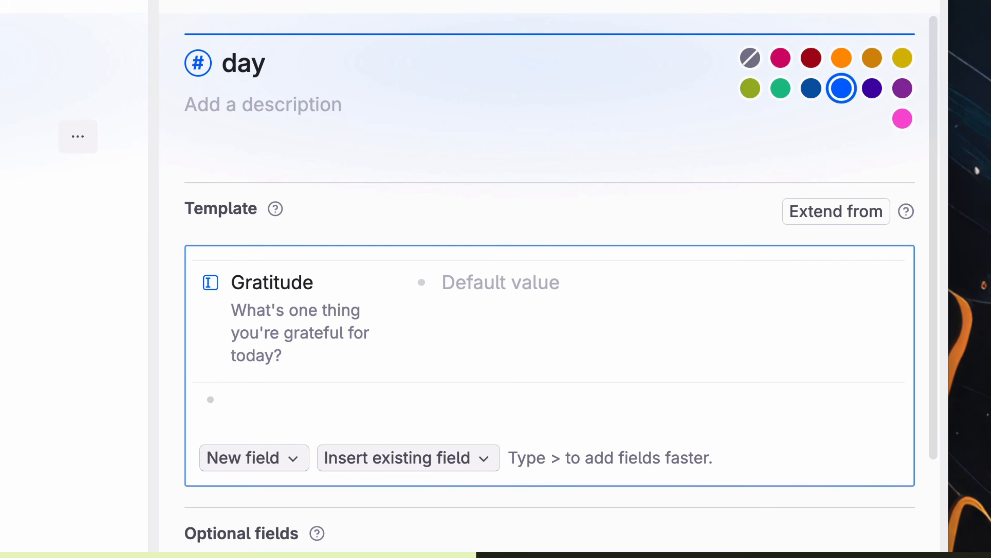
click(15, 338)
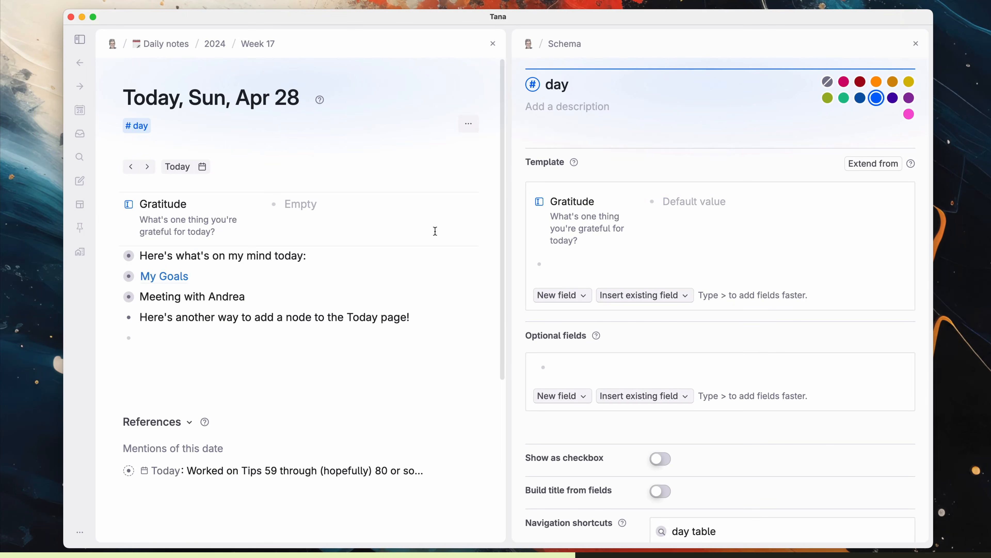
Step: Fill today's Gratitude with 'Roof over head during tornado season.' plus a tornado emoji
click(429, 228)
text(Roof over head durin)
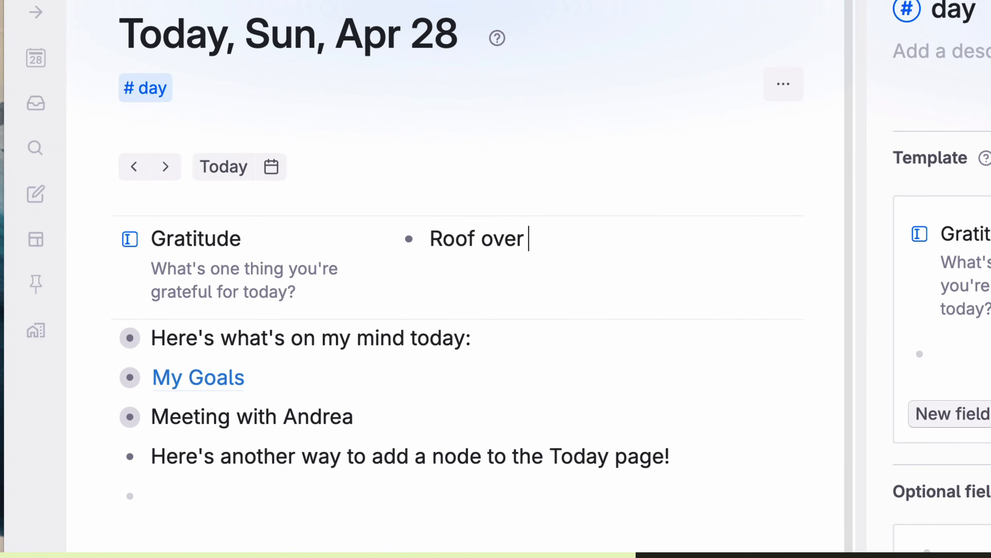
text(g tornado season.)
key(ctrl+super+space)
text(tornado)
key(Return)
Step: Add a List of tasks search node to the #day template
click(661, 266)
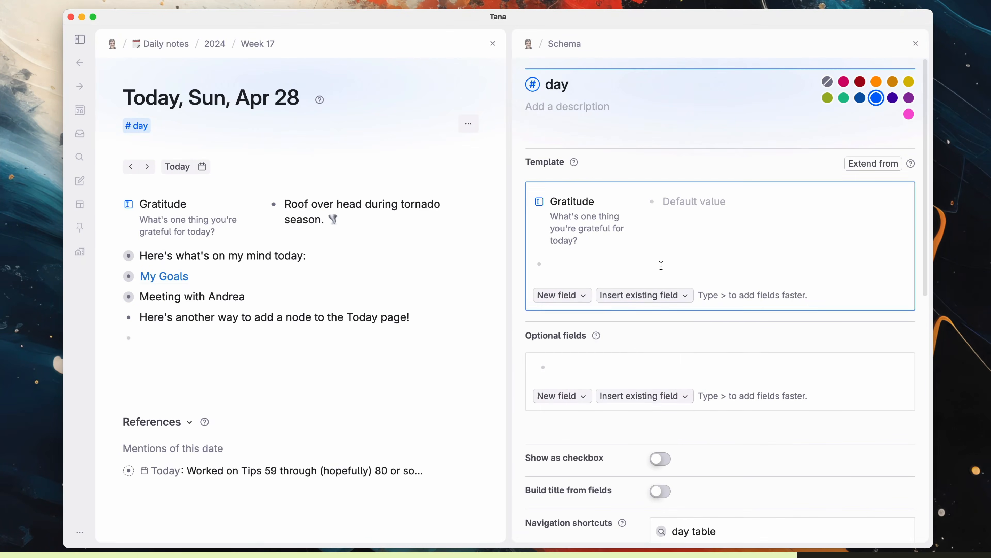
text(/)
key(Return)
text(tasks)
key(Return)
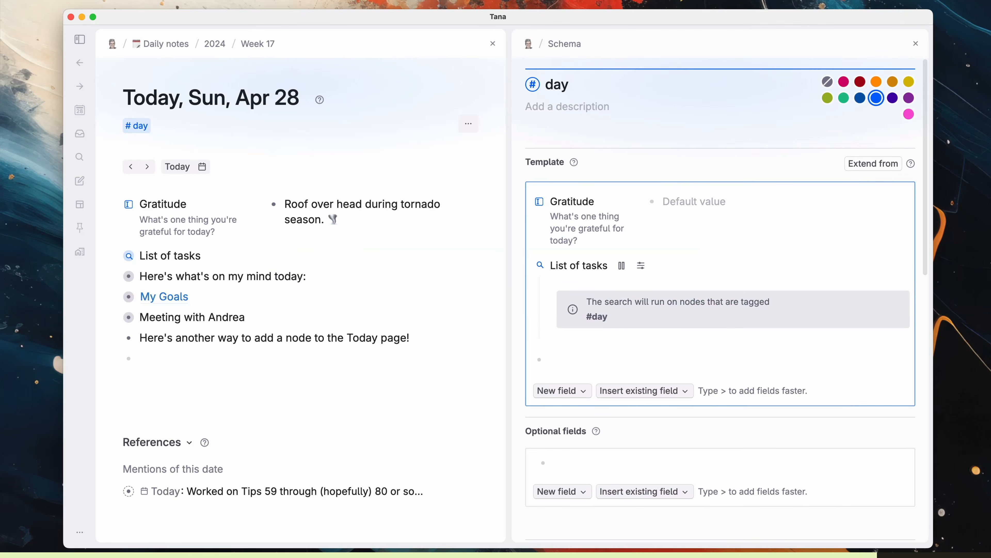
Step: Check the task results and Sun, May 12's fields under Week 19, then return to today's note
click(114, 256)
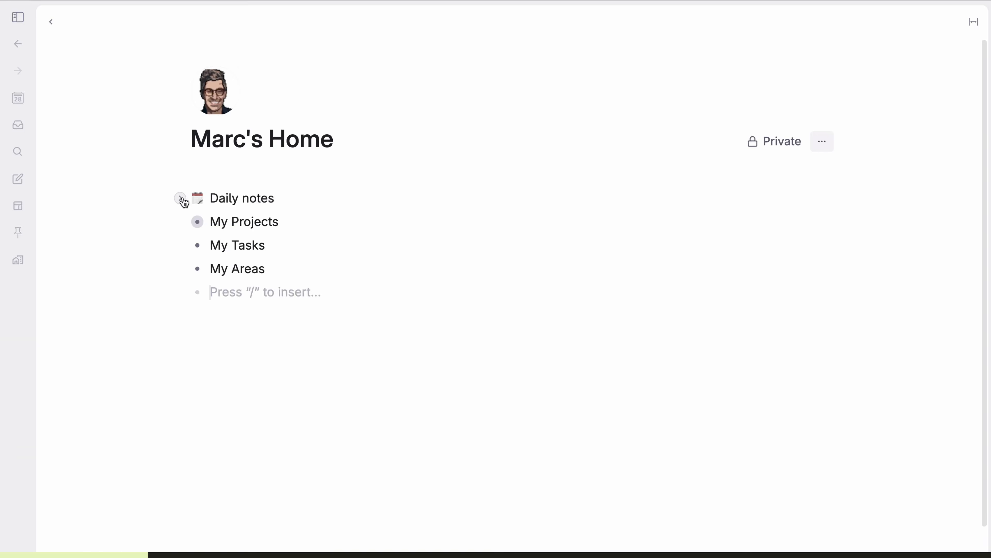
click(180, 199)
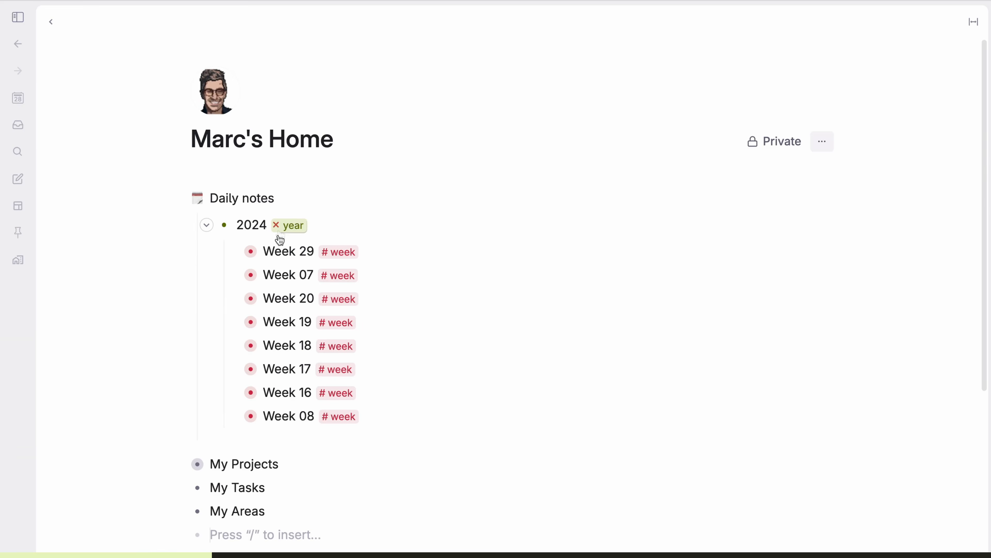
click(233, 322)
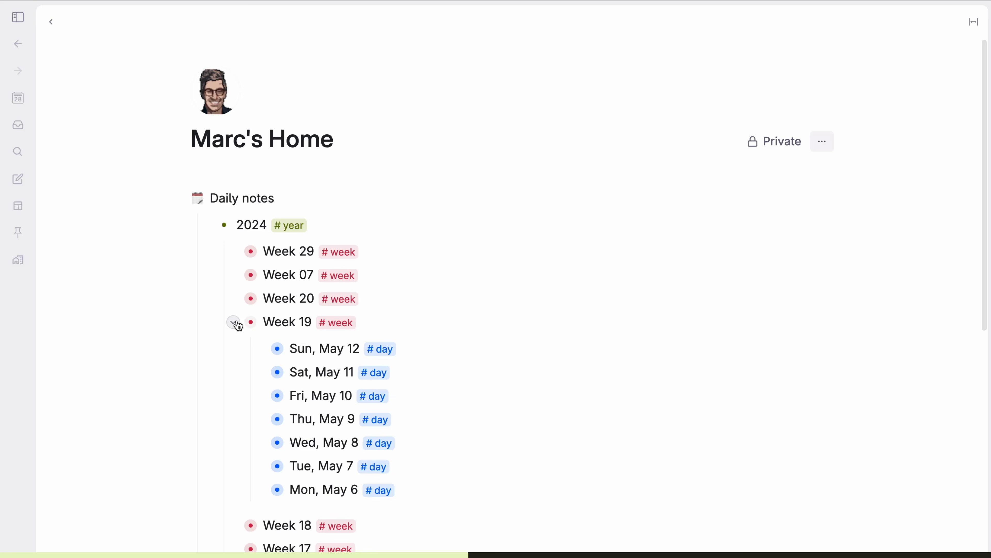
click(260, 348)
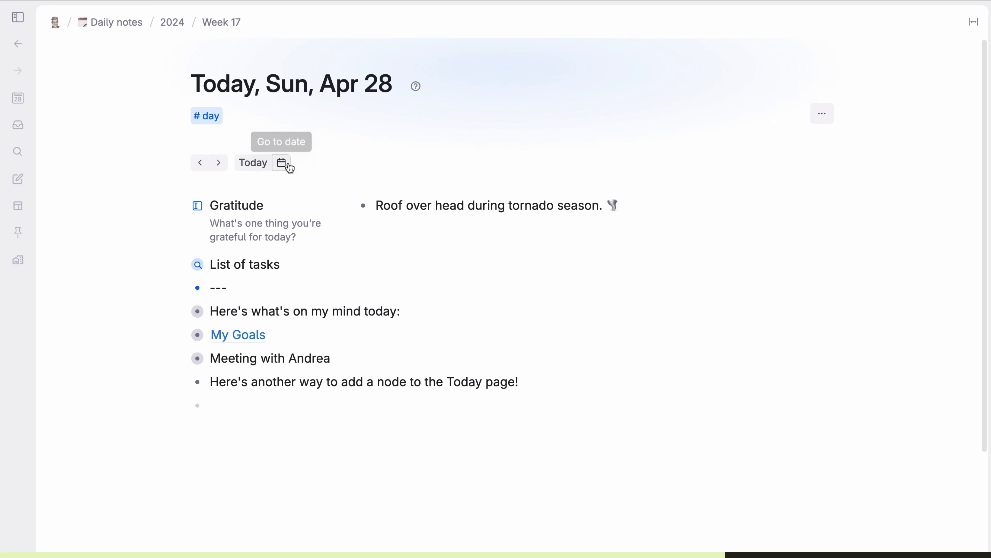
click(169, 24)
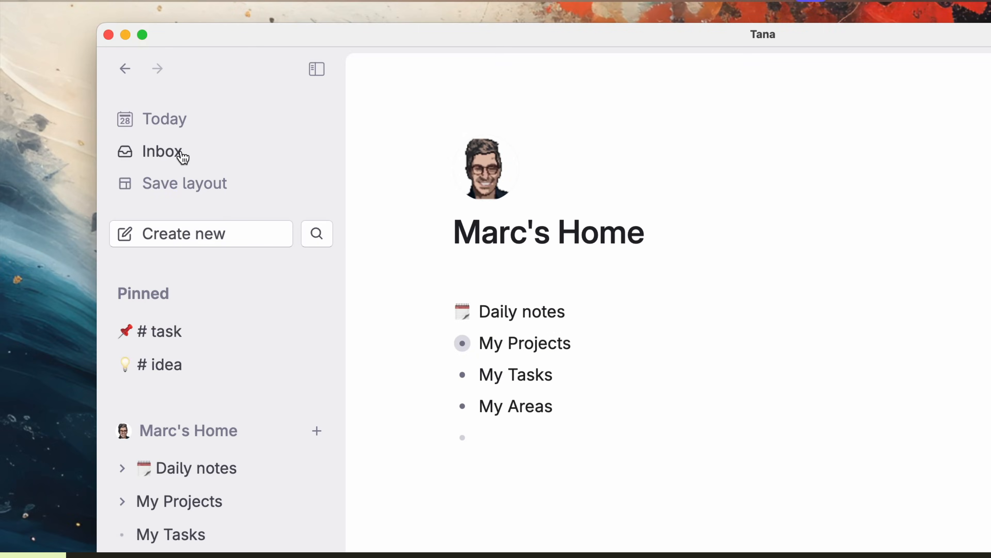
Step: Open the Inbox, save the panel arrangement as layout 'Command Center', and reopen it
click(181, 153)
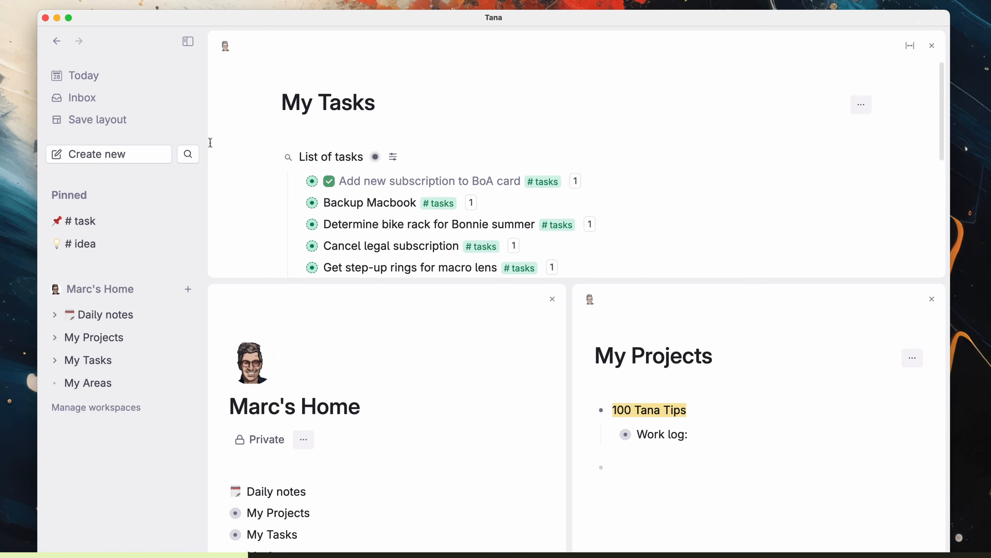
click(120, 128)
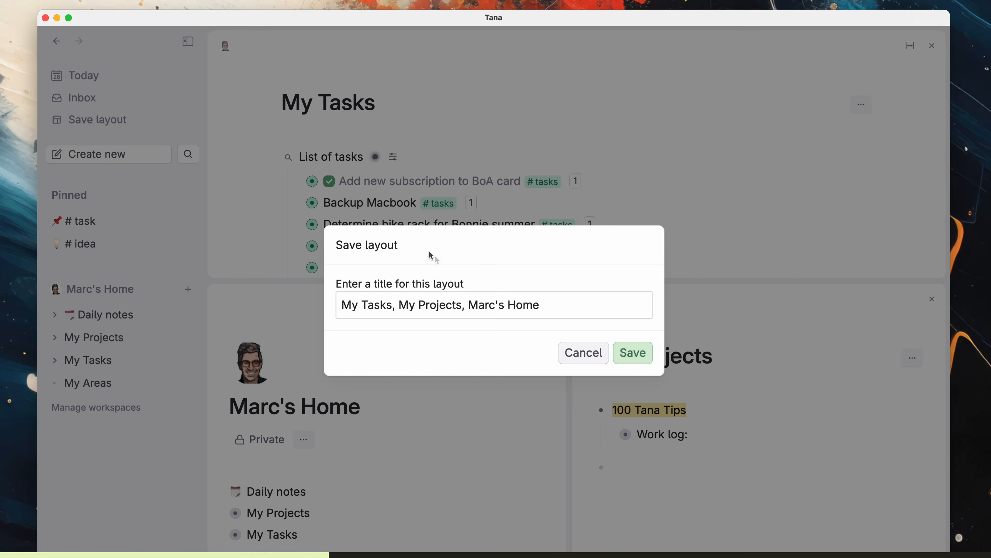
key(super+a)
text(Command Center)
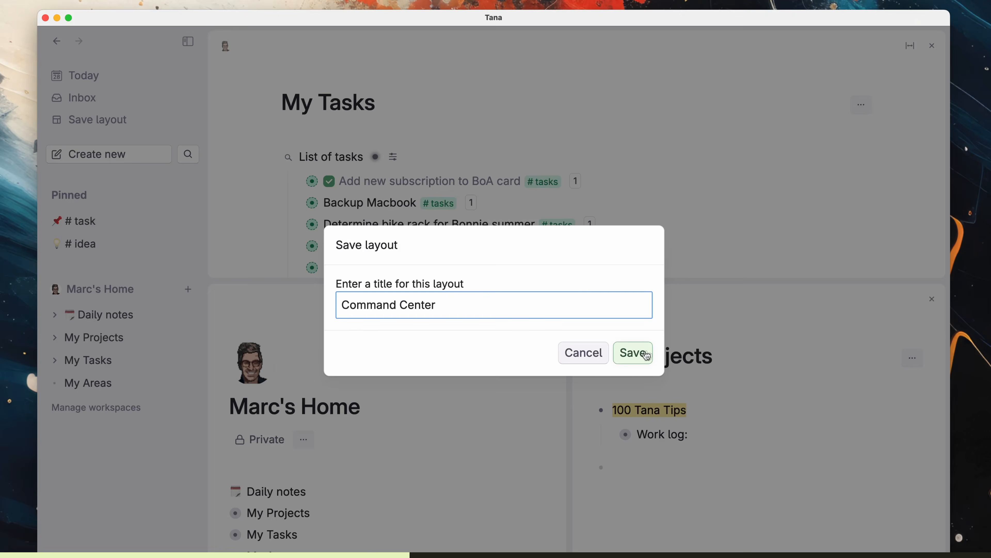
click(636, 352)
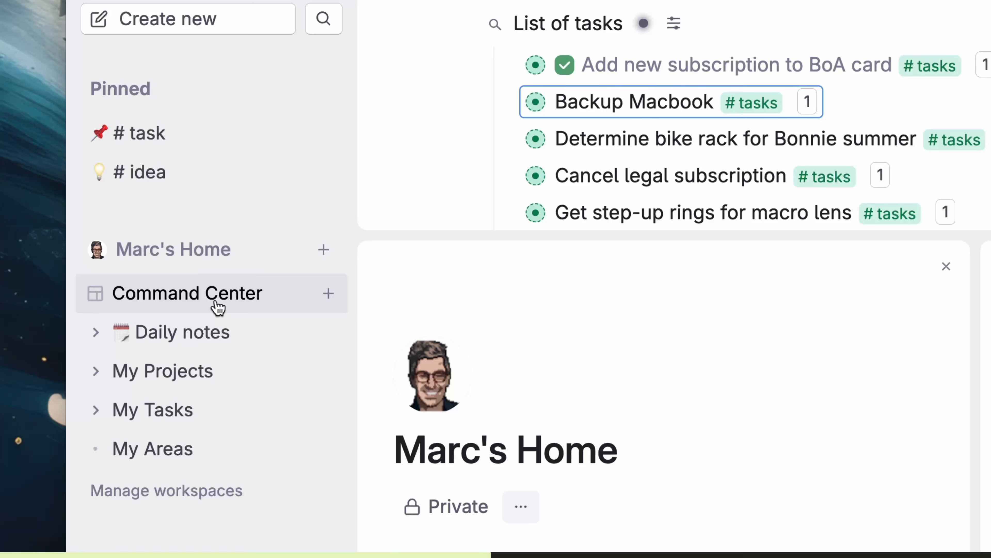
mouse_move(126, 323)
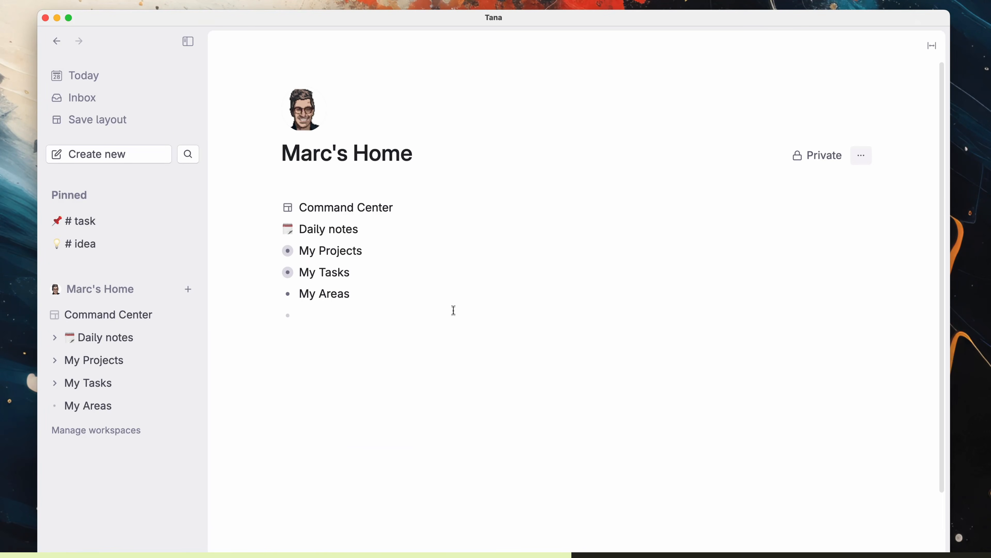
click(131, 316)
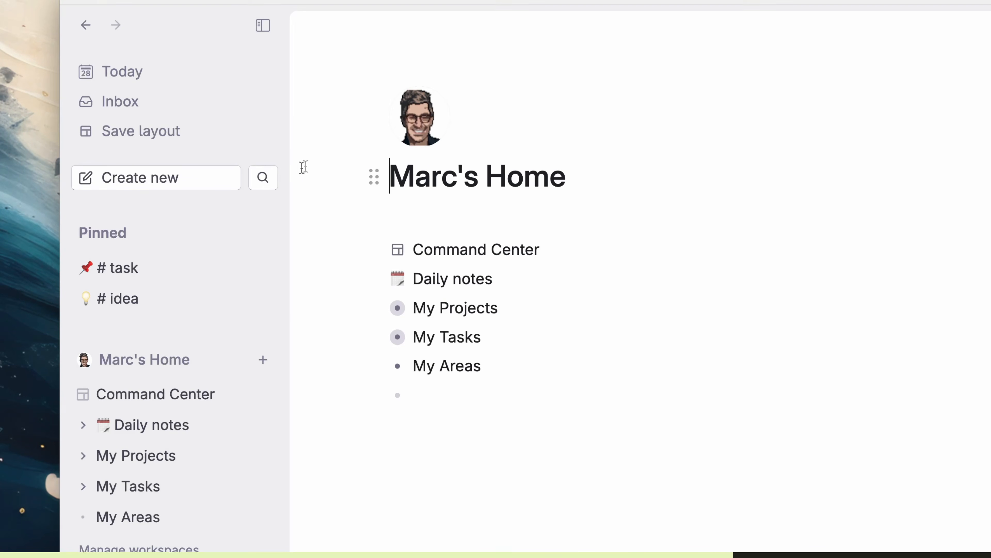
Step: Search for and open the Infinite Jest page, then start another search
click(275, 180)
text(Infi)
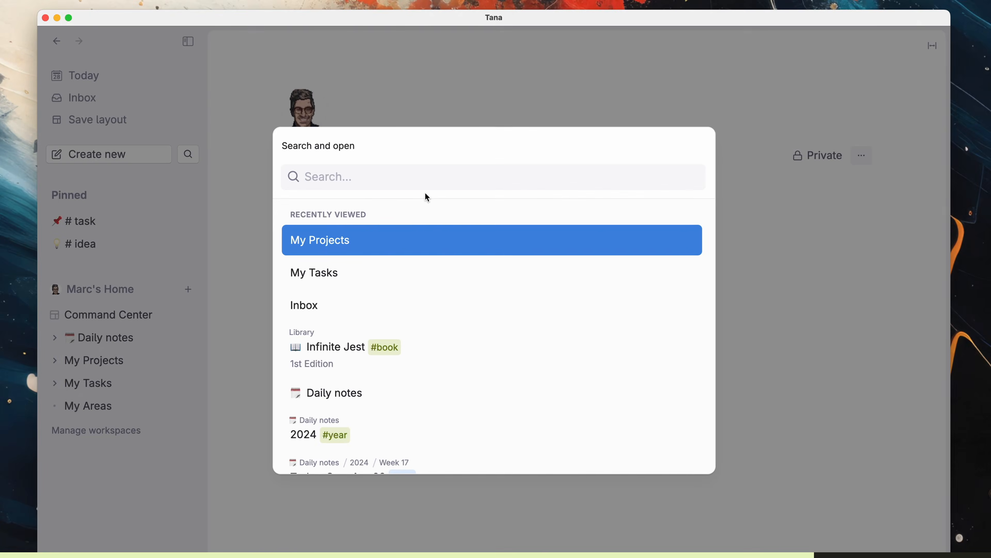
key(Return)
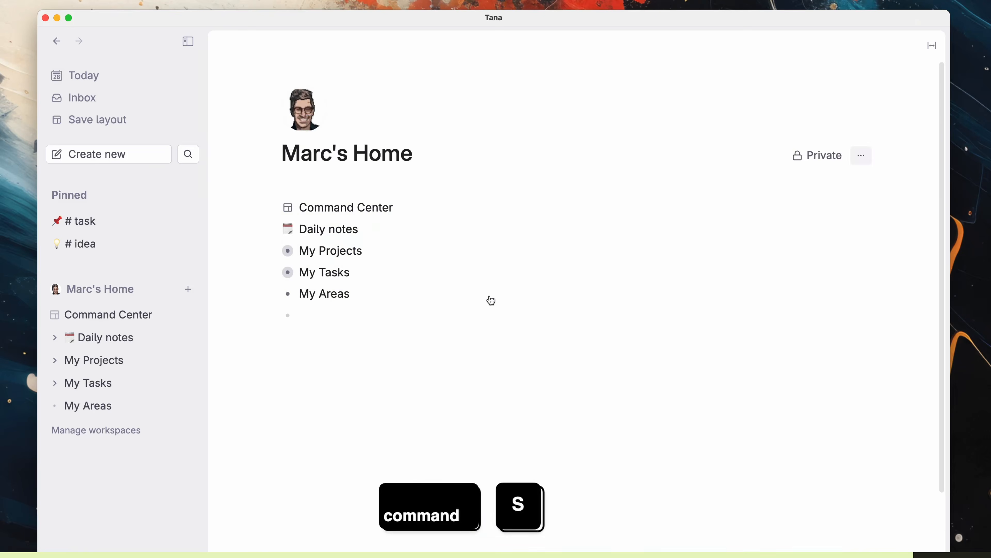
key(cmd+s)
text(I)
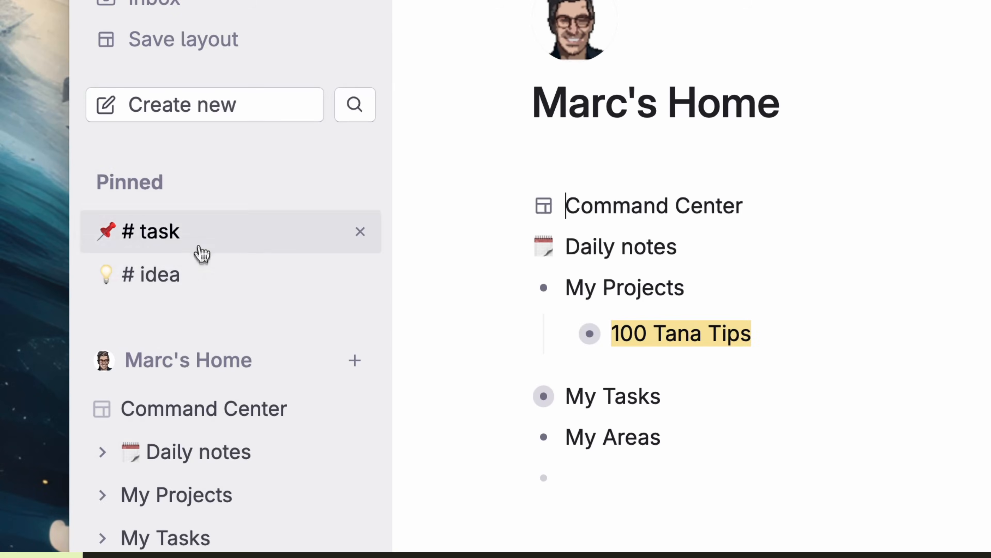
Step: Unpin #task and #idea and pin 100 Tana Tips and Think on These Things instead
click(357, 233)
click(357, 233)
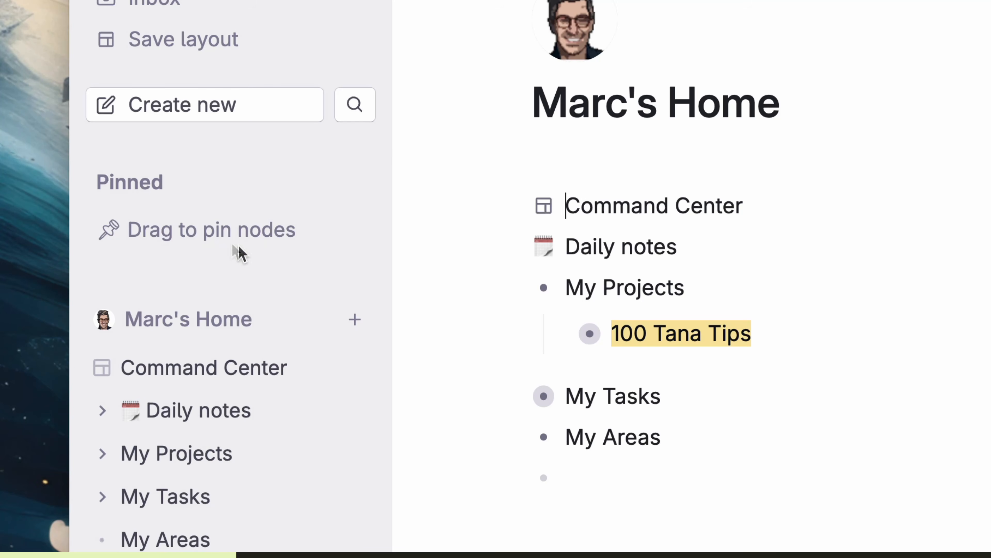
drag(589, 334, 231, 244)
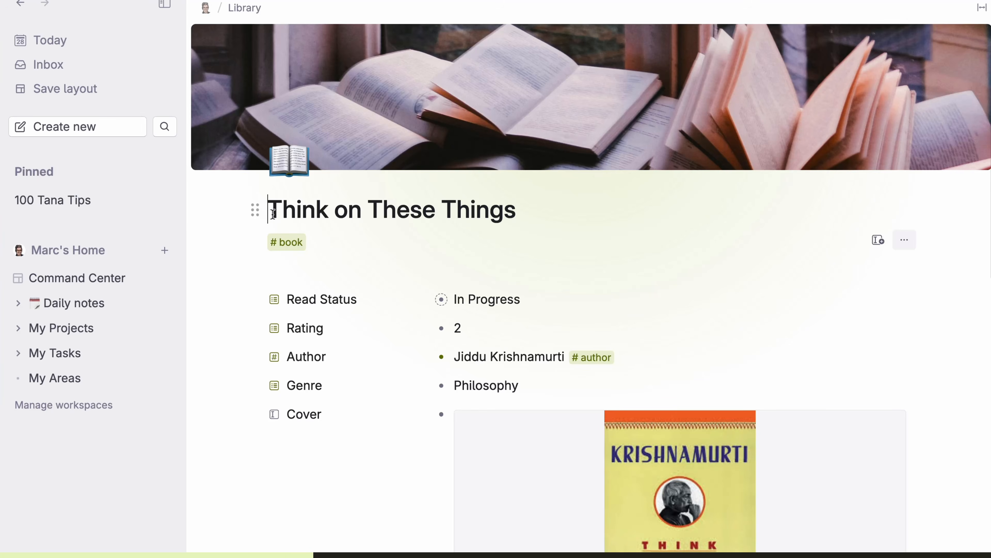
drag(255, 209, 179, 218)
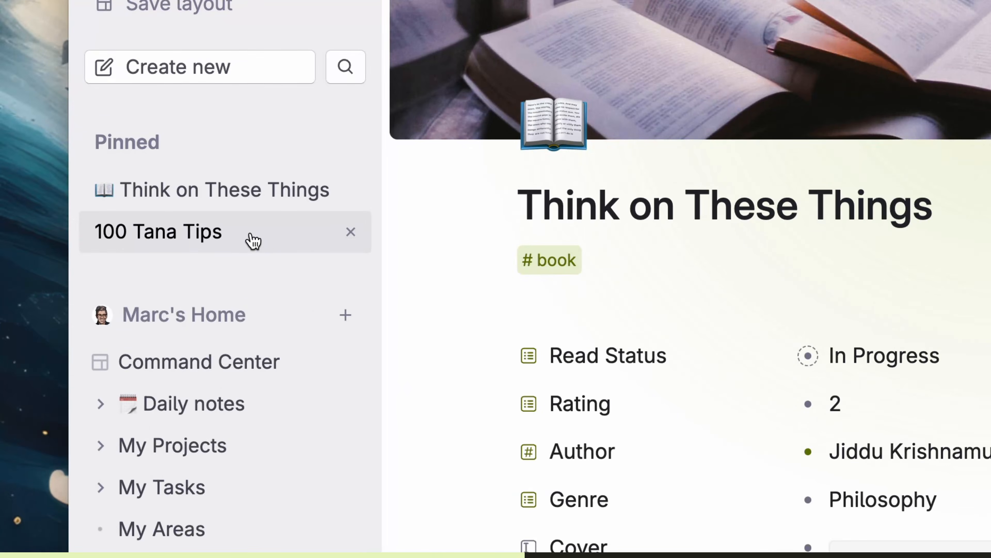
Step: Rename the pinned 100 Tana Tips to '100 Tana Tips!!'
right_click(110, 229)
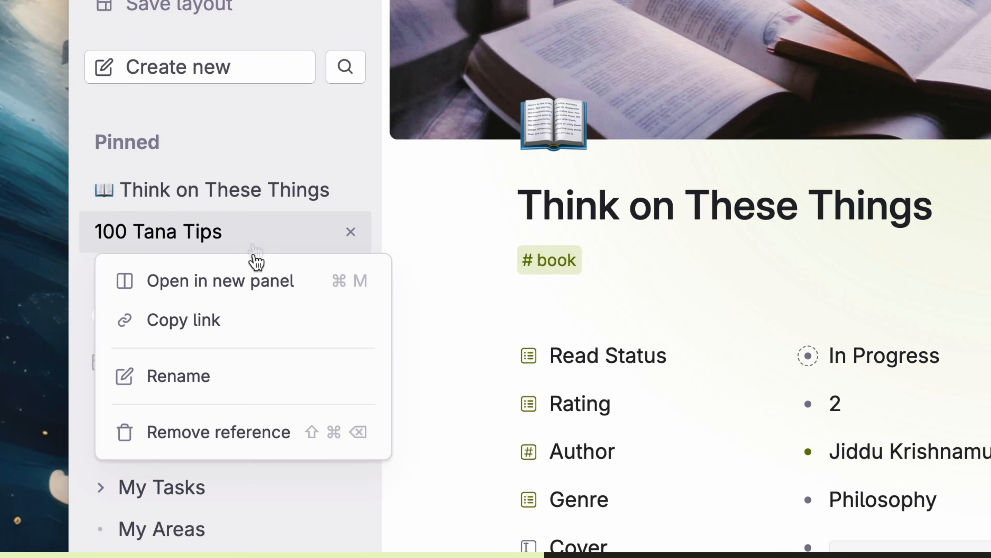
click(239, 375)
text(!!)
click(625, 339)
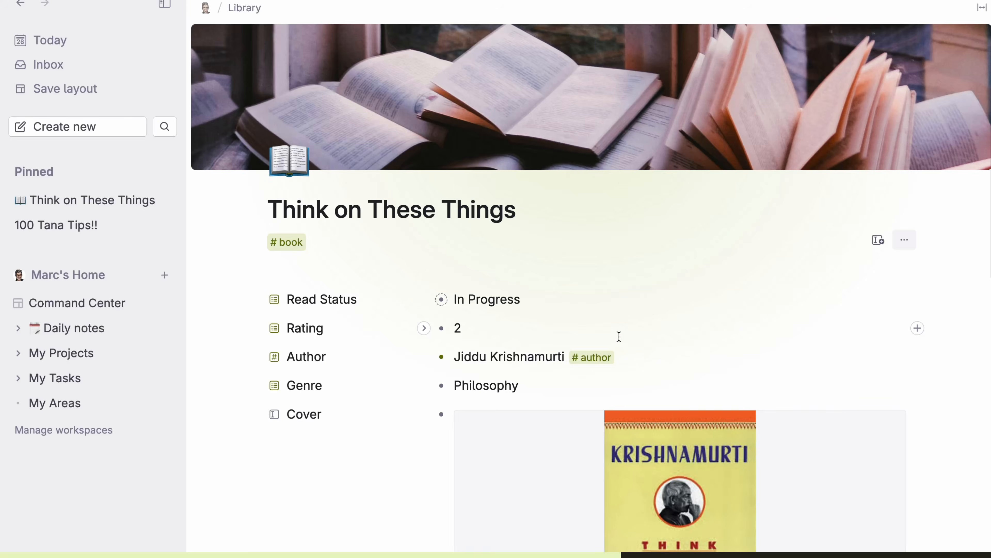
Step: Unpin both nodes again and run the 'Open pinned node' command
click(168, 225)
click(168, 201)
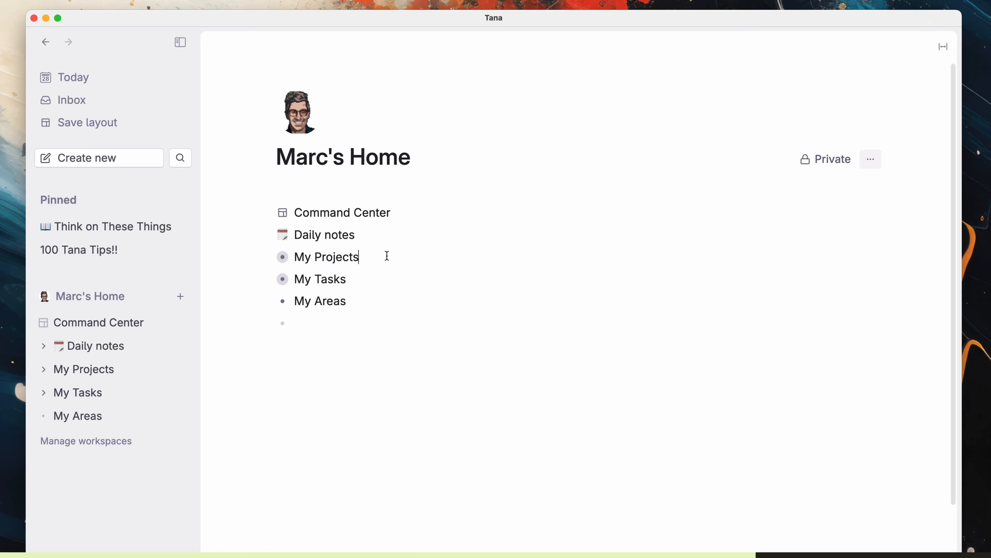
key(super+k)
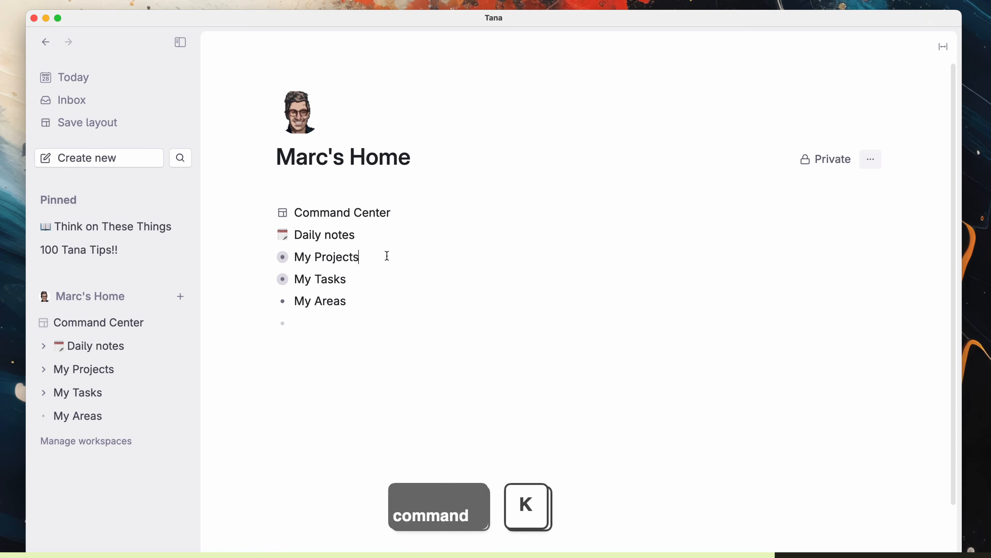
text(pinn)
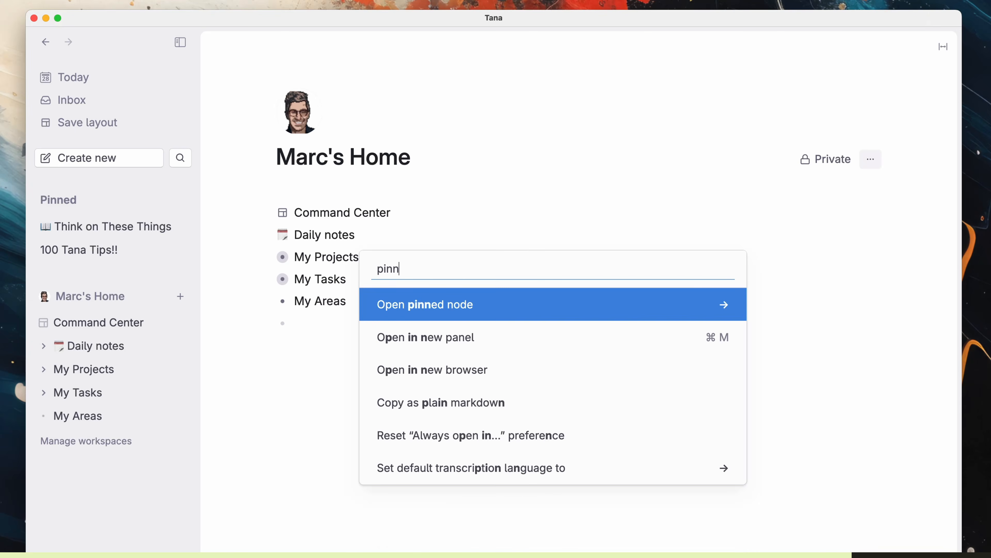
key(Return)
key(Return)
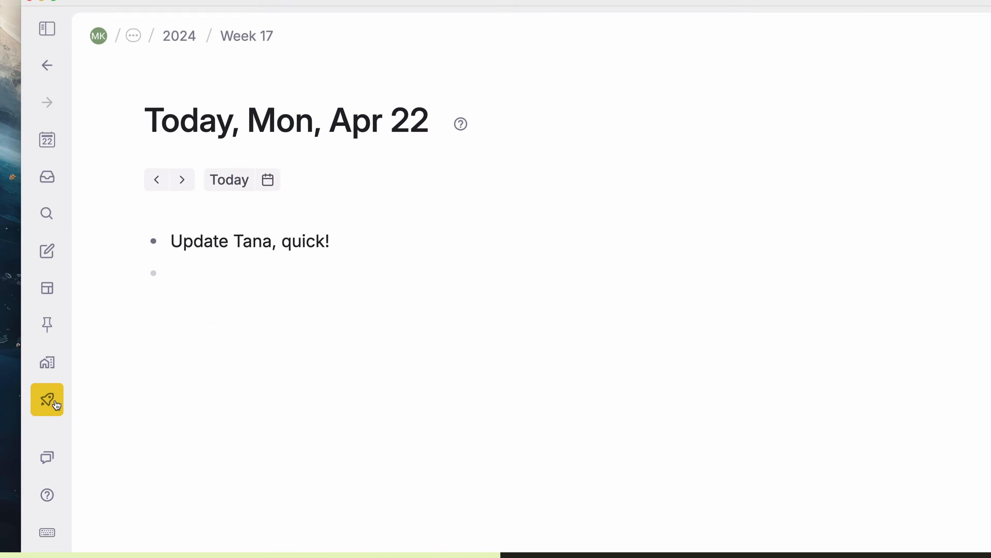
Step: Install the available Tana update and bring up the list of workspaces
click(56, 405)
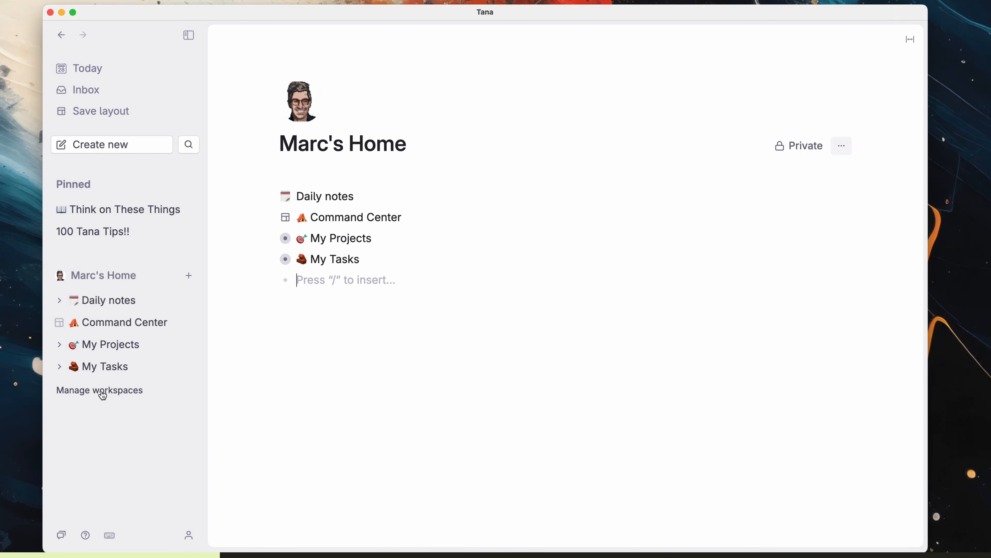
click(117, 396)
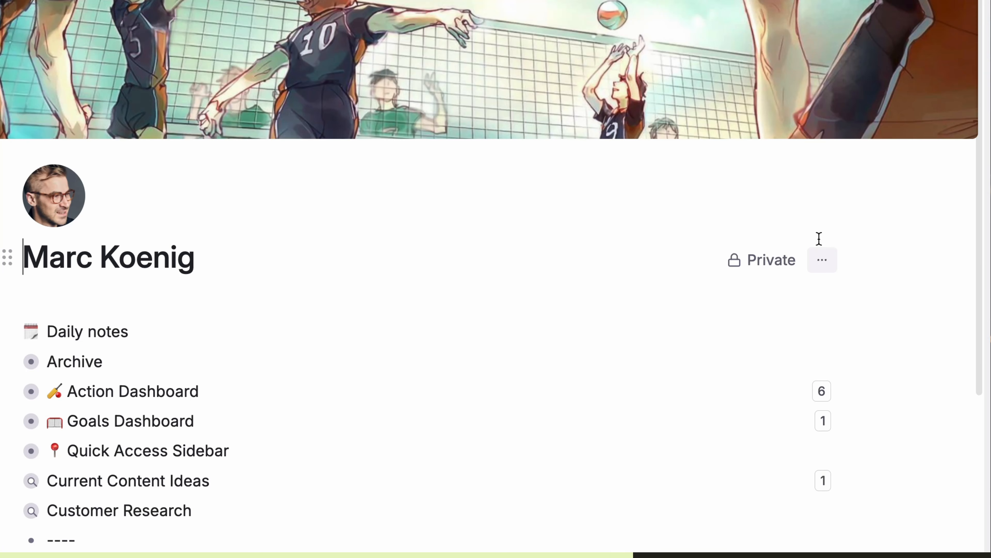
Step: Open the home workspace's schema of supertags
click(822, 261)
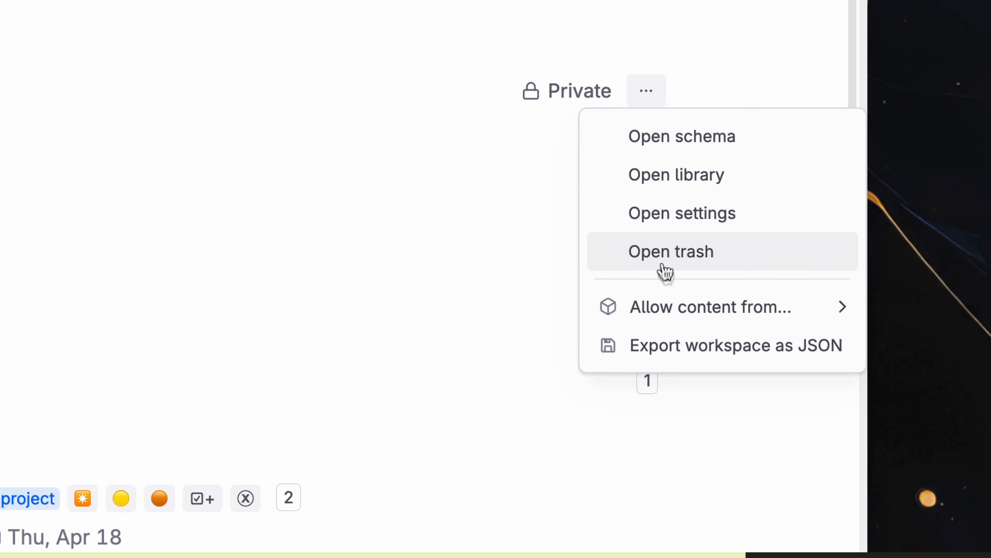
mouse_move(689, 321)
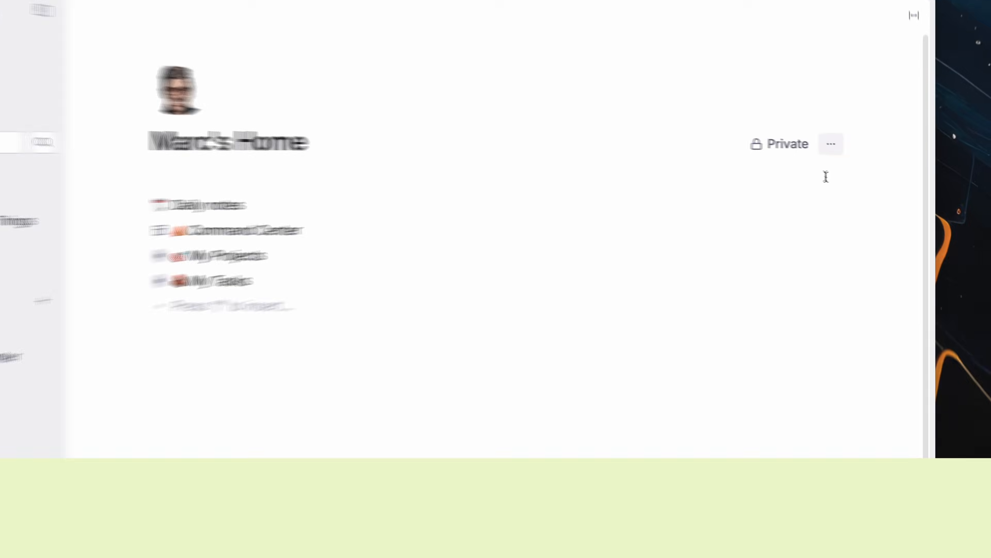
click(829, 141)
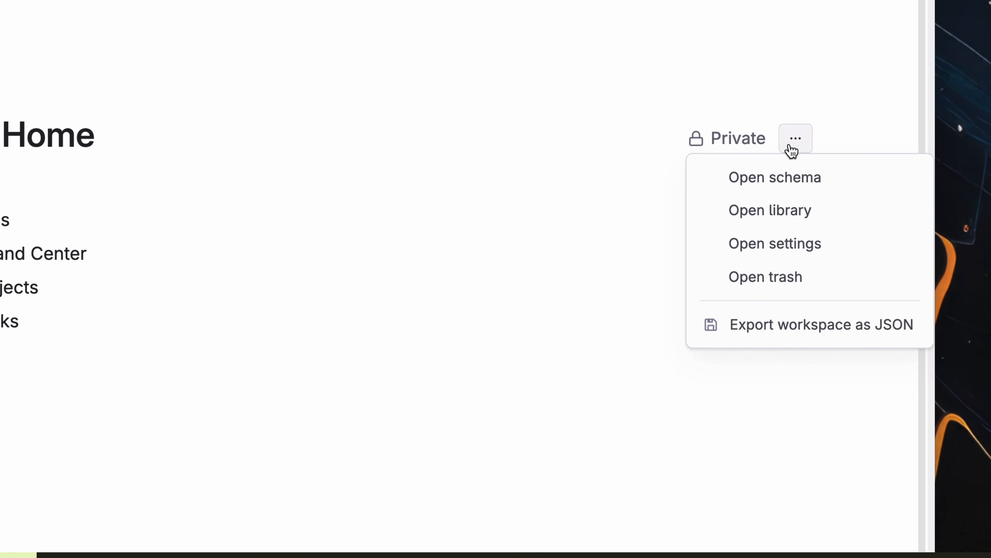
click(831, 175)
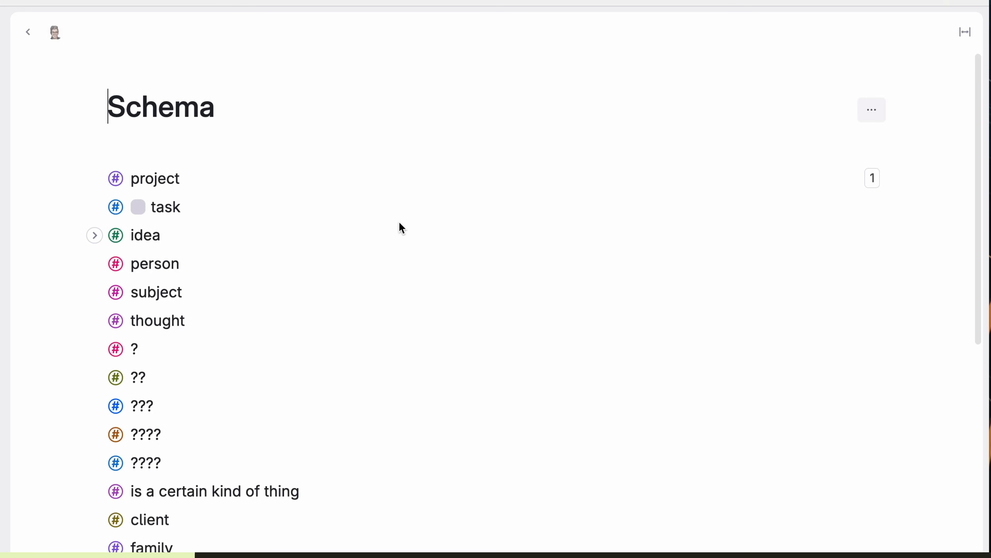
Step: Nest project, task and idea under 'Project Management', and person, subject and thought under 'People'
key(Return)
text(Project Management)
key(Down)
key(Tab)
key(Down)
key(Tab)
key(Down)
key(Tab)
click(162, 313)
key(Return)
text(People)
key(shift+Down)
key(shift+Down)
key(shift+Down)
key(Tab)
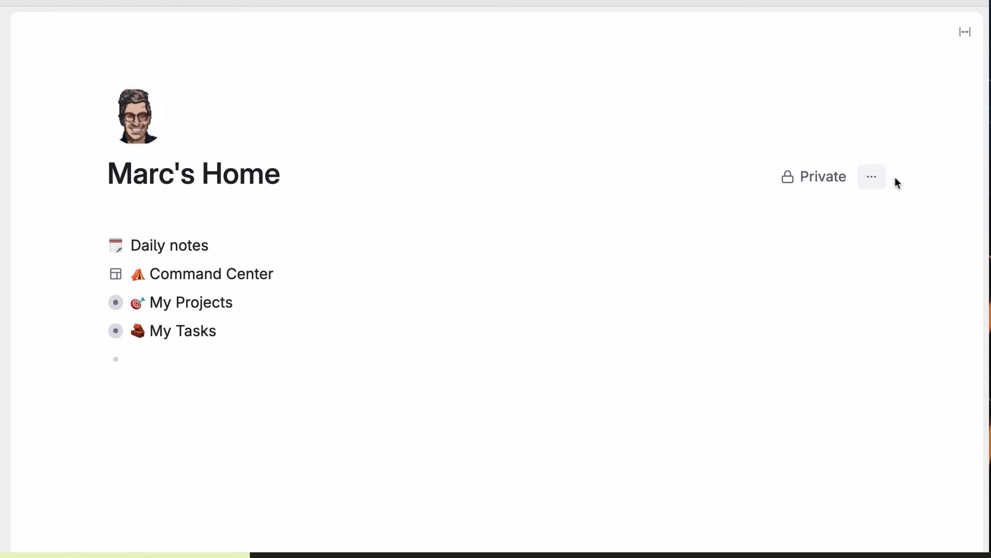
Step: Open the workspace library and scroll through its contents
click(872, 177)
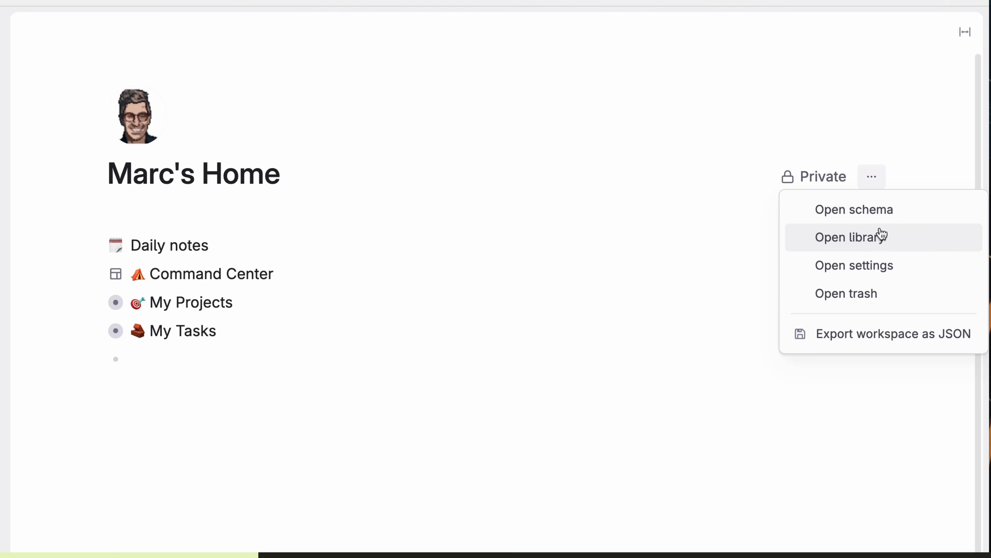
click(899, 242)
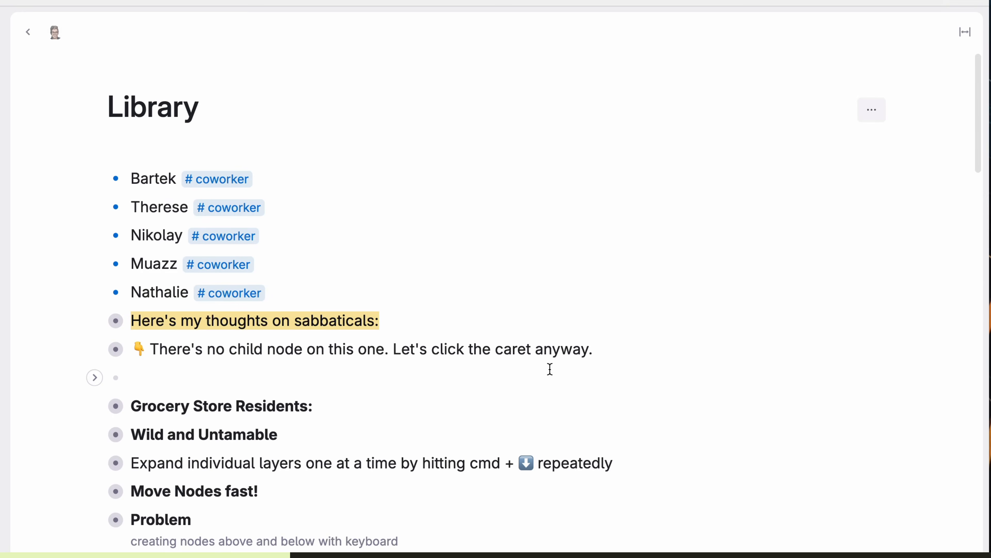
scroll(549, 369, down, 10)
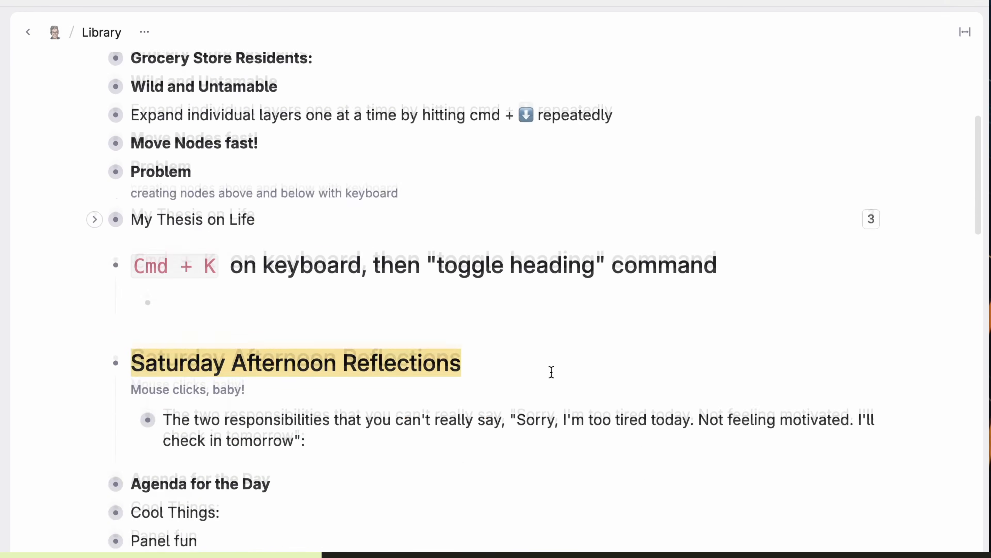
scroll(551, 372, down, 7)
scroll(550, 373, up, 6)
scroll(549, 373, up, 12)
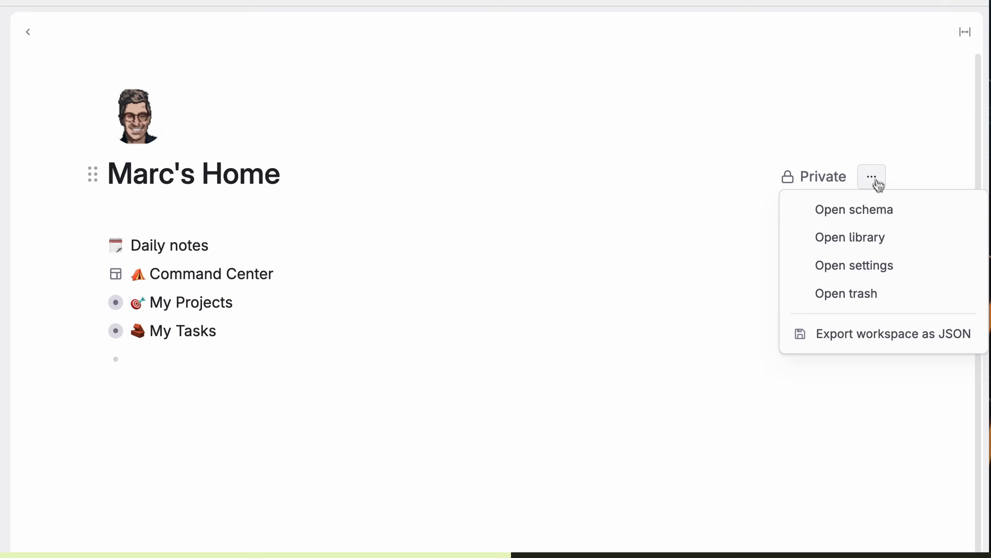
Step: Look over the Date/Time settings, then restore the deleted Donut from the workspace trash
click(892, 265)
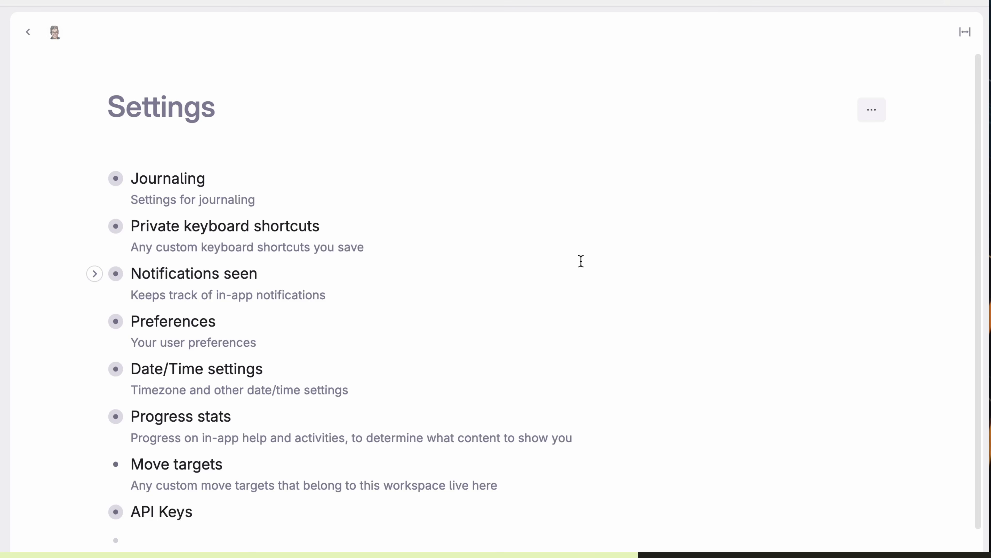
click(95, 369)
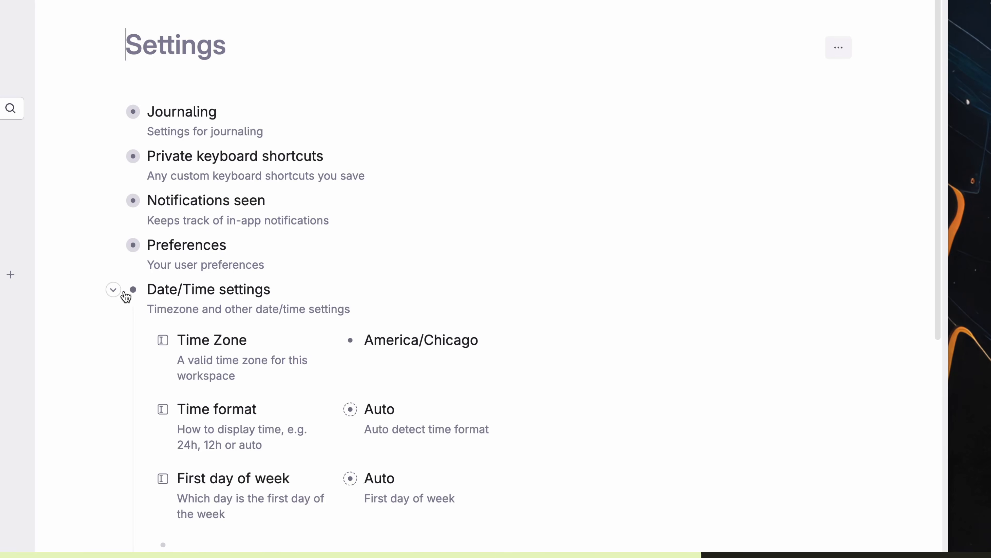
click(113, 290)
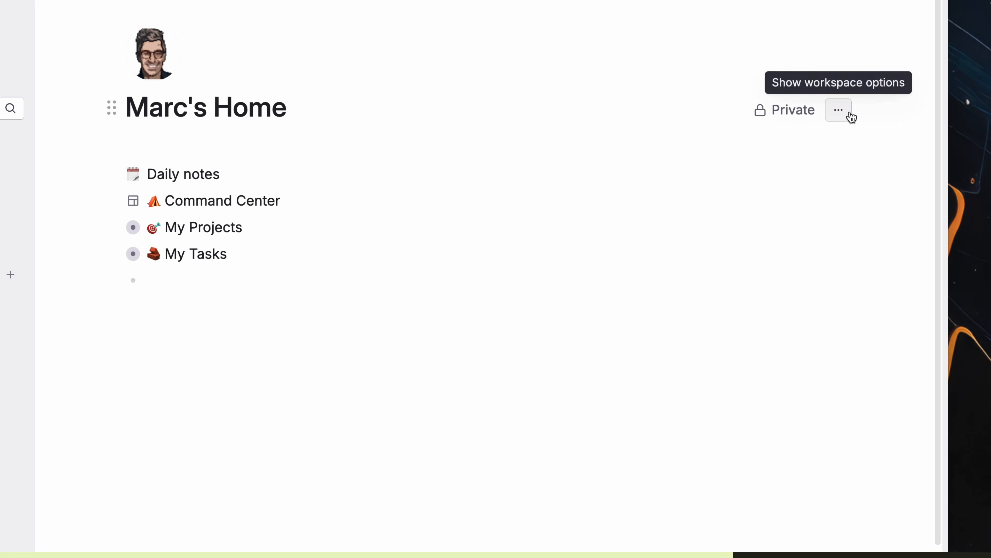
click(843, 112)
click(839, 219)
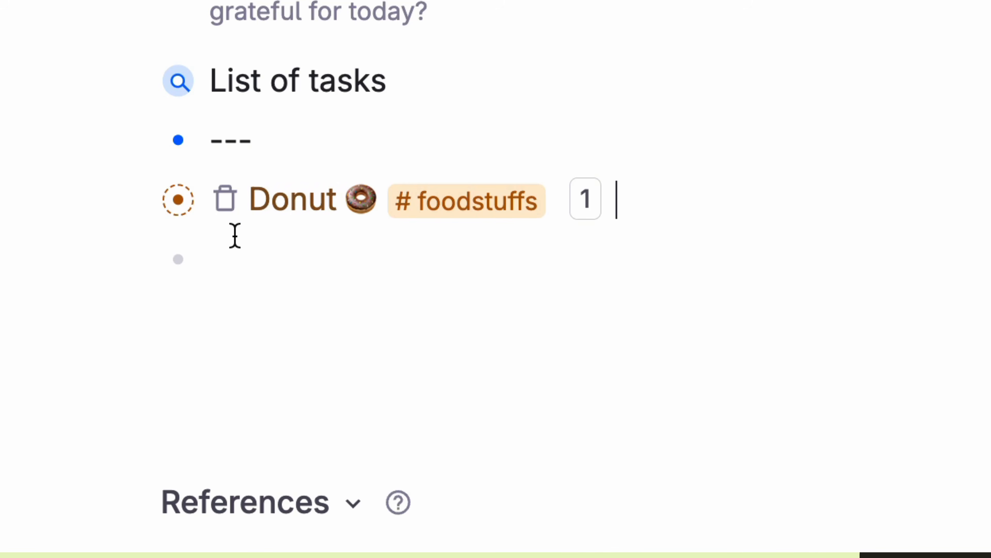
click(228, 208)
click(365, 257)
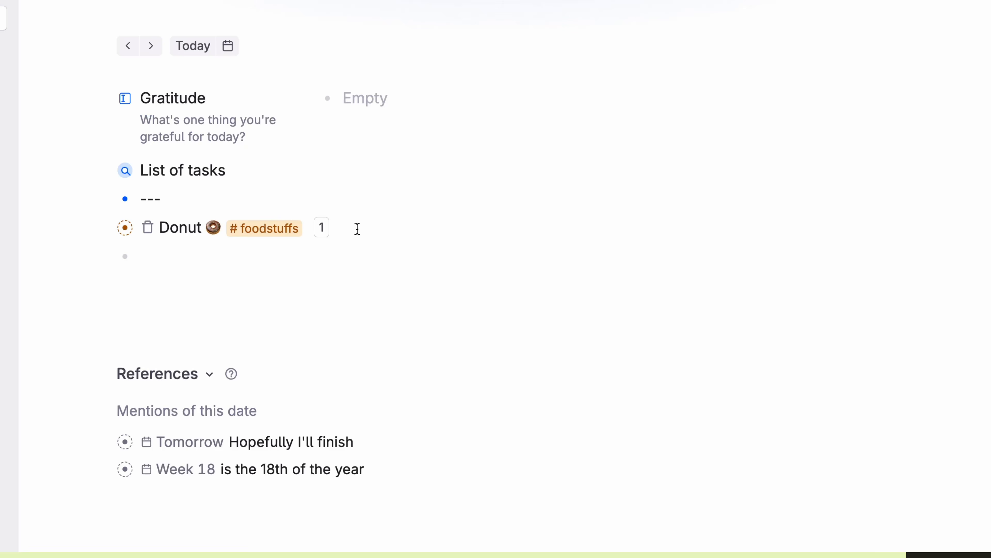
Step: Open the Trash panel with the 'open trash' command and bring up the Donut's options
key(super+k)
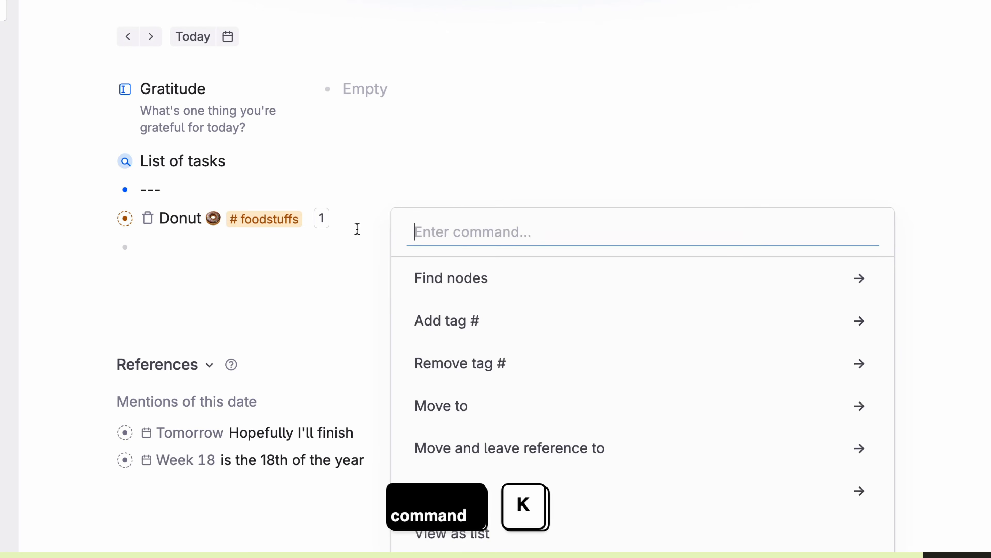
text(open tras)
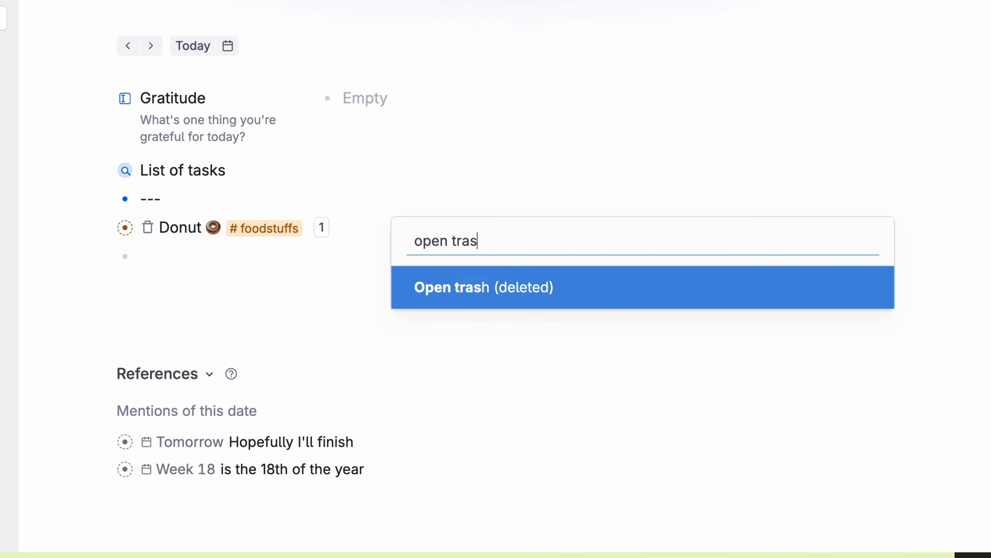
key(Return)
right_click(691, 210)
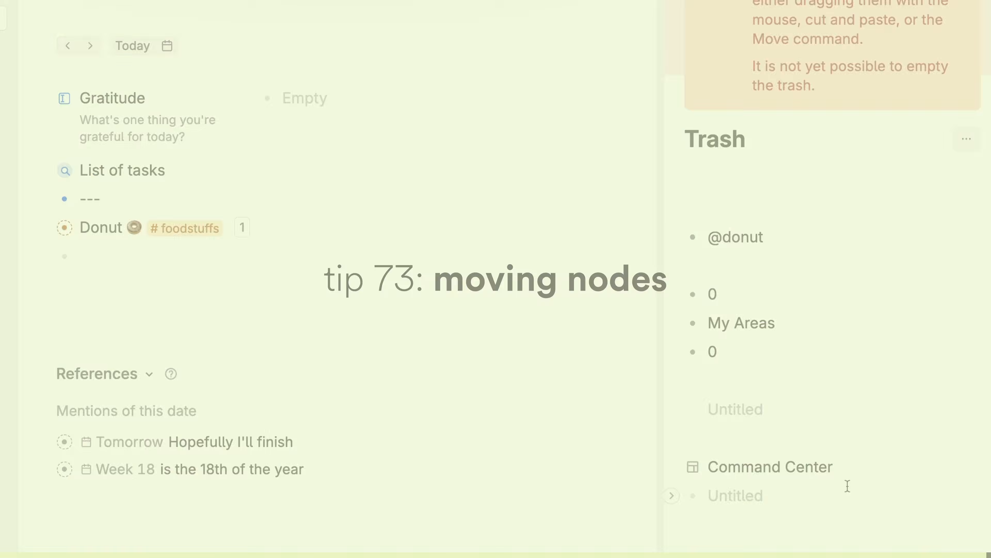
Step: Move the Donut note to Home with the Move to command, then undo it
key(super+k)
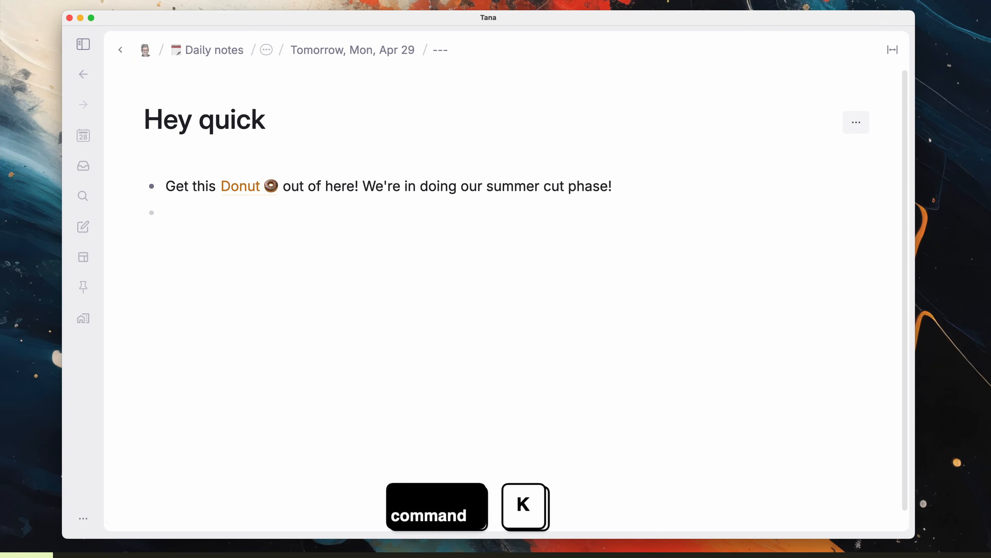
text(move)
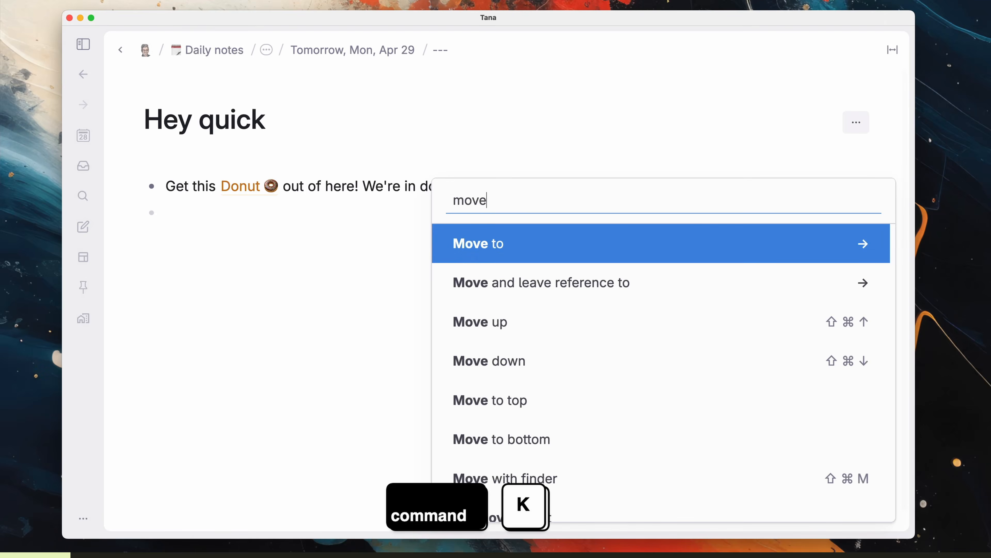
key(Return)
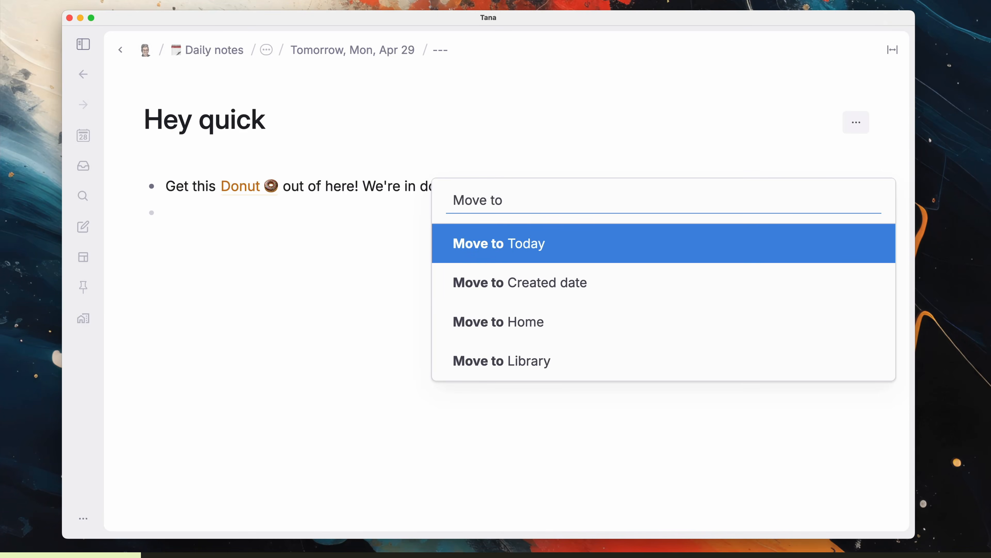
key(Down)
key(Down)
key(Down)
key(Up)
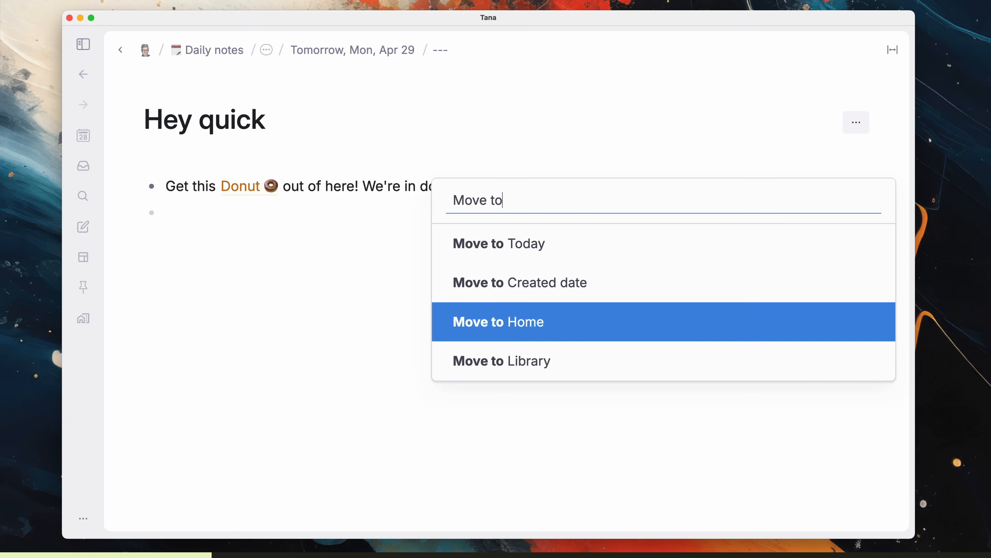
key(Return)
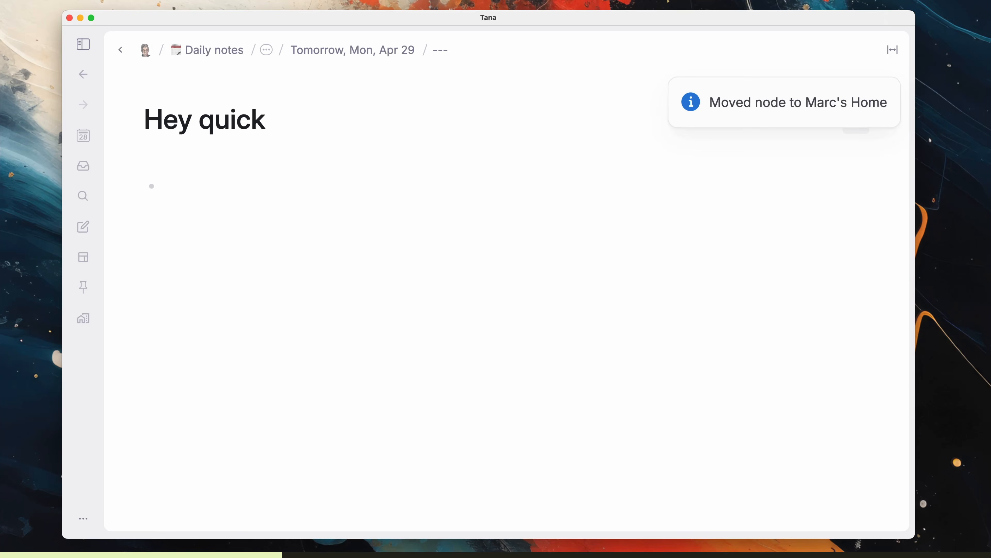
key(super+z)
Step: Move the Donut to Home leaving a reference, then undo that move
key(super+k)
text(move and)
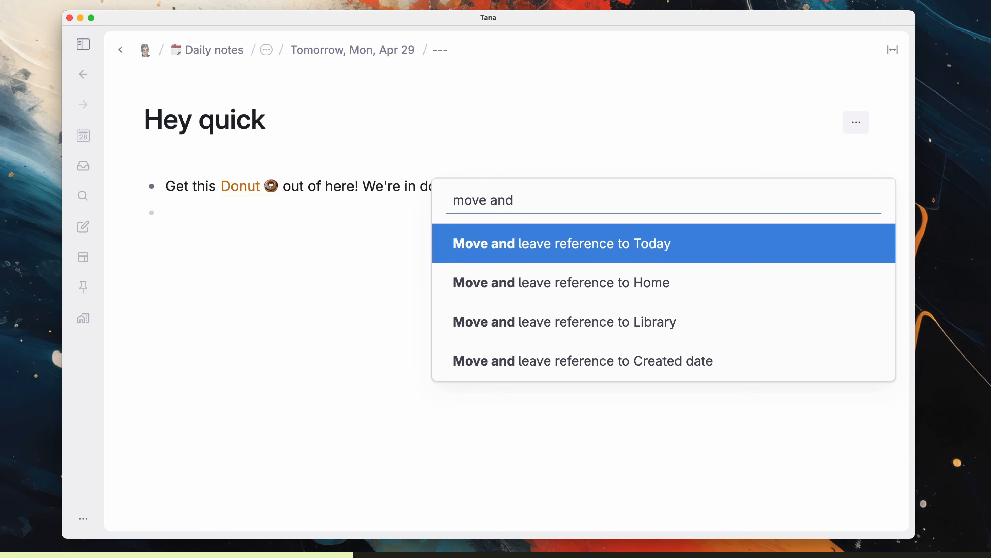
key(Down)
key(Return)
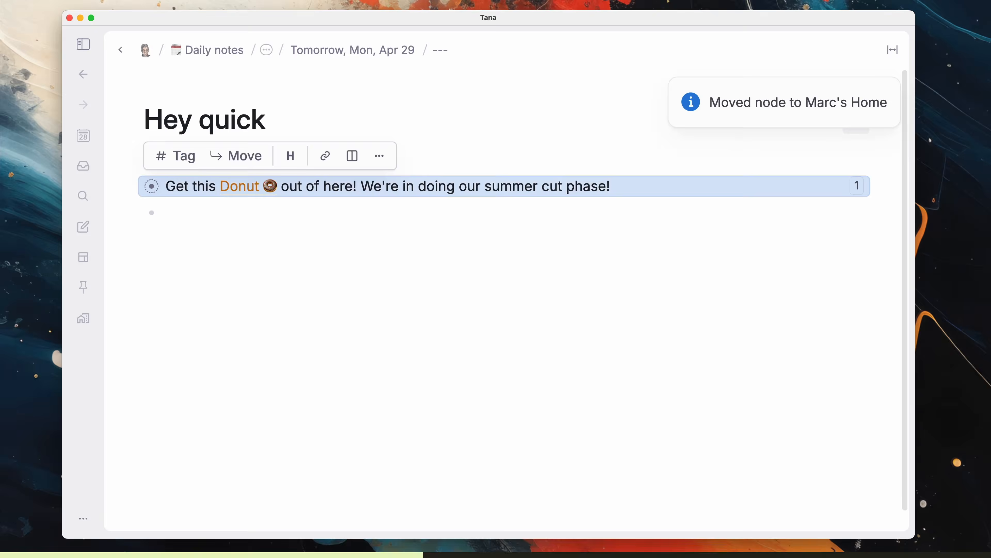
click(781, 228)
key(super+z)
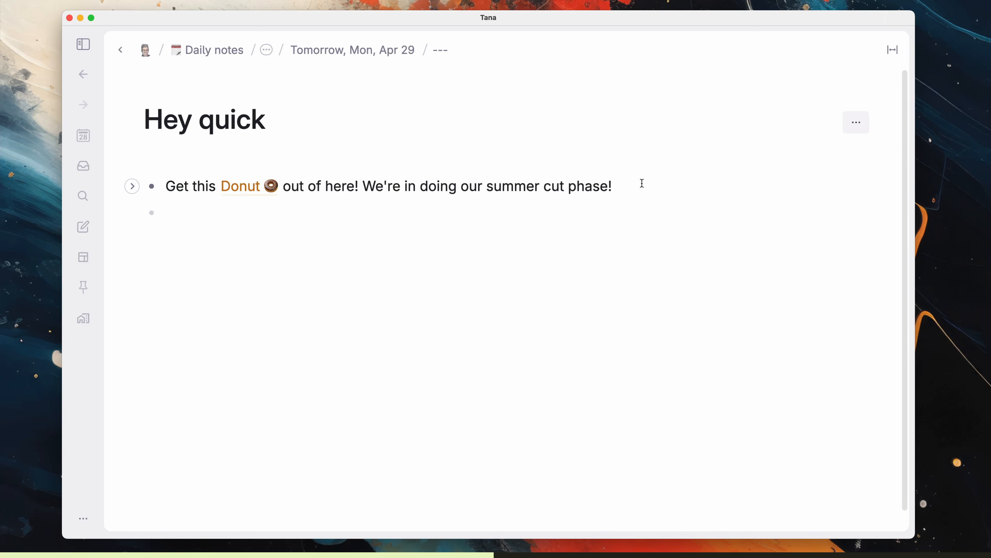
Step: Move the Donut note into My Projects > 100 Tana Tips!! via the destination picker
click(496, 185)
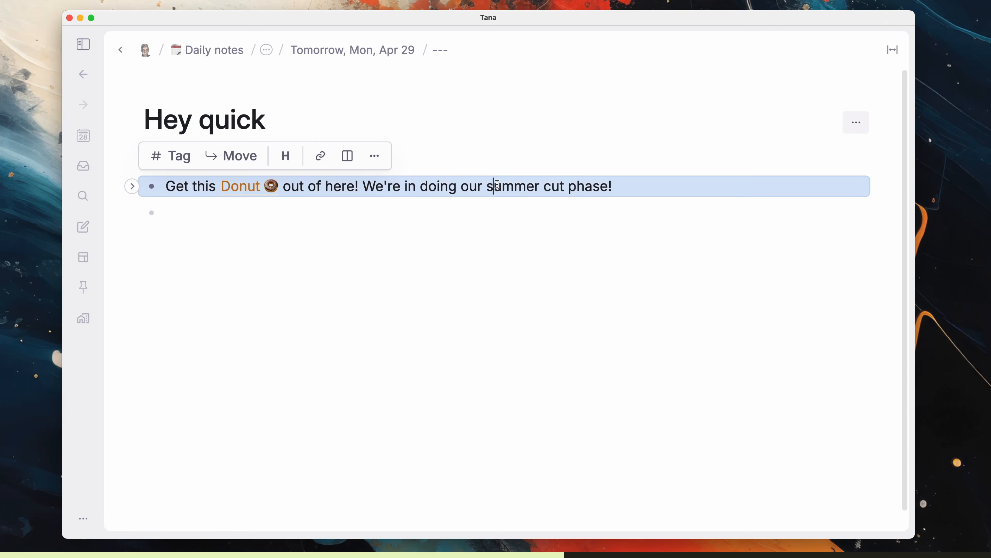
click(244, 165)
click(478, 343)
scroll(479, 343, down, 1)
click(467, 421)
click(442, 361)
key(ctrl+k)
click(444, 319)
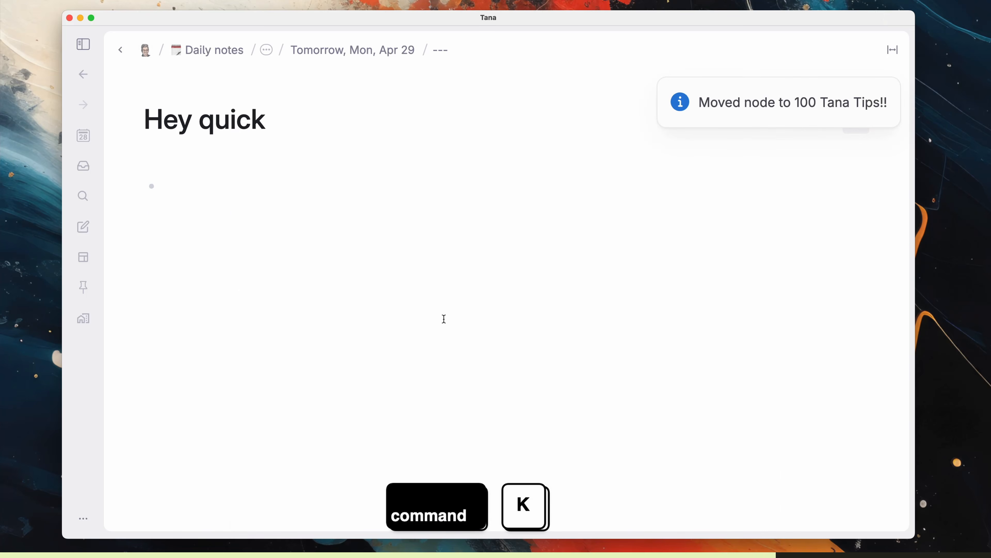
Step: Copy My Projects and paste it into Settings as a Move targets entry
text(move)
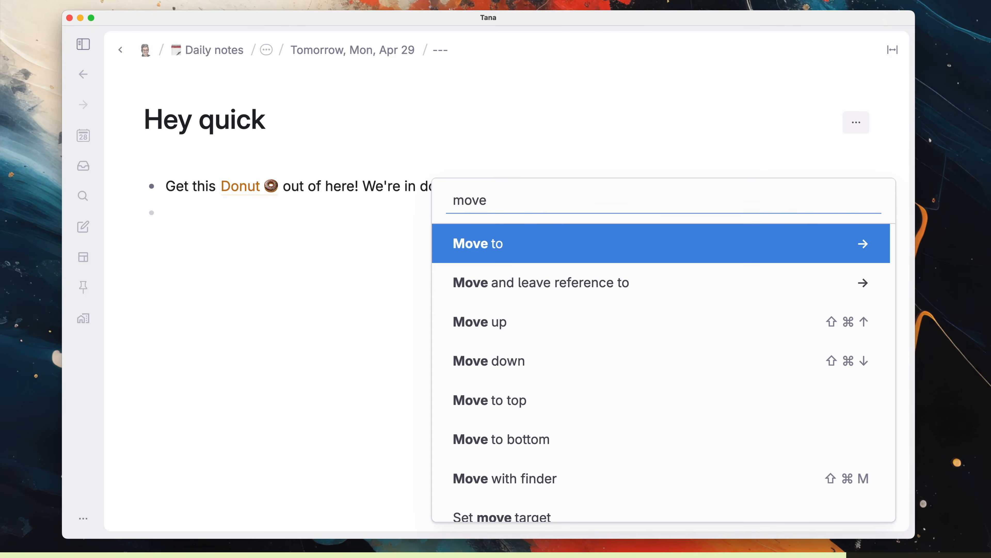
text( finder)
key(super+shift+m)
key(super+shift+m)
key(super+shift+m)
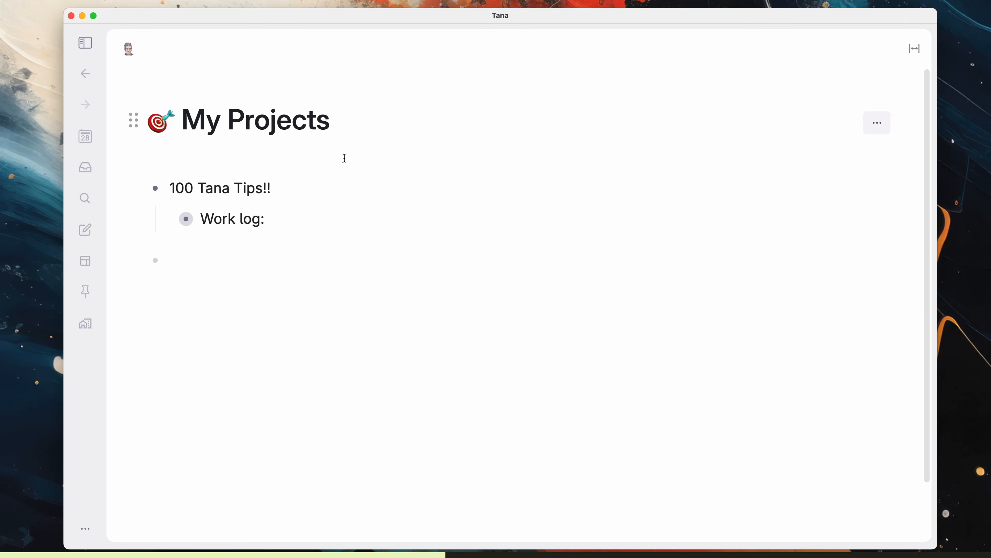
key(super+c)
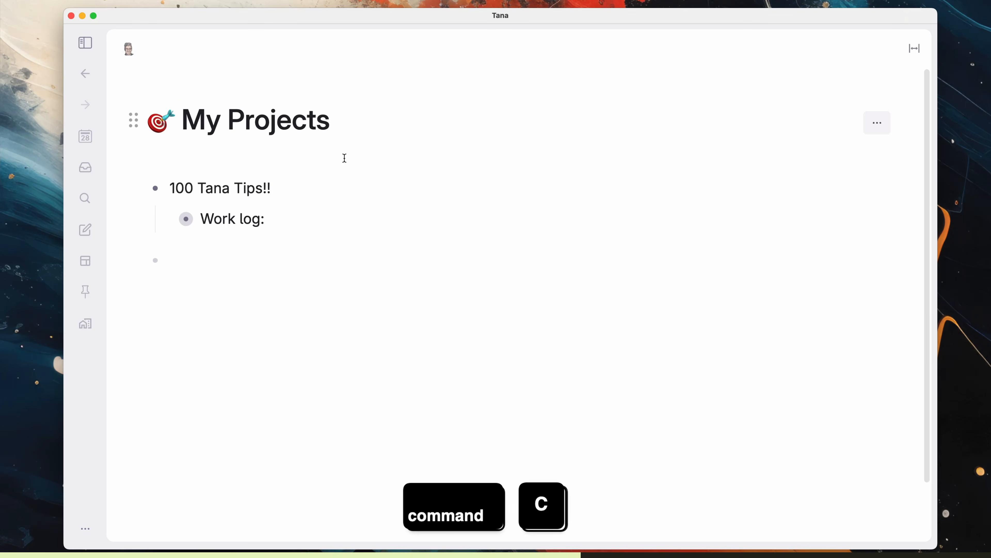
click(128, 49)
click(874, 186)
click(845, 269)
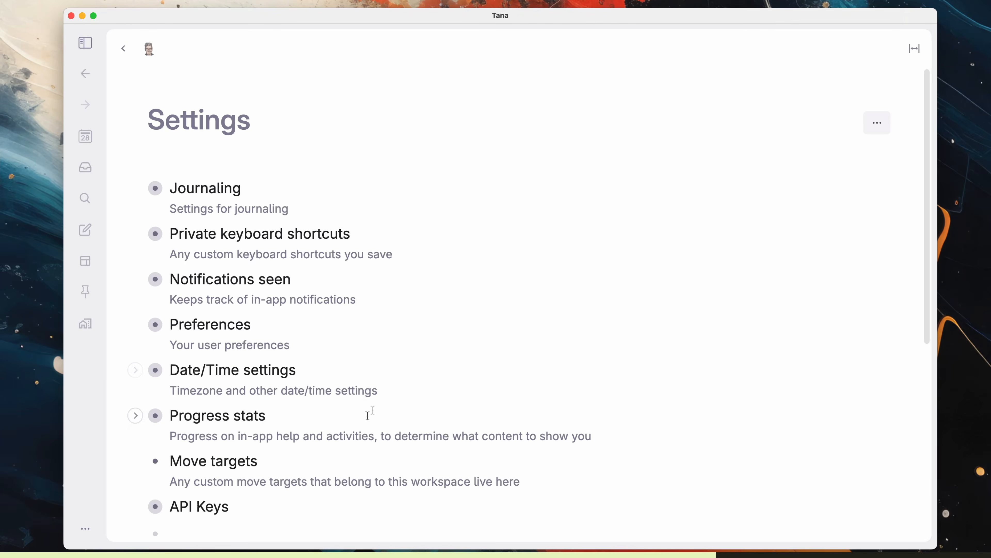
click(135, 460)
key(super+v)
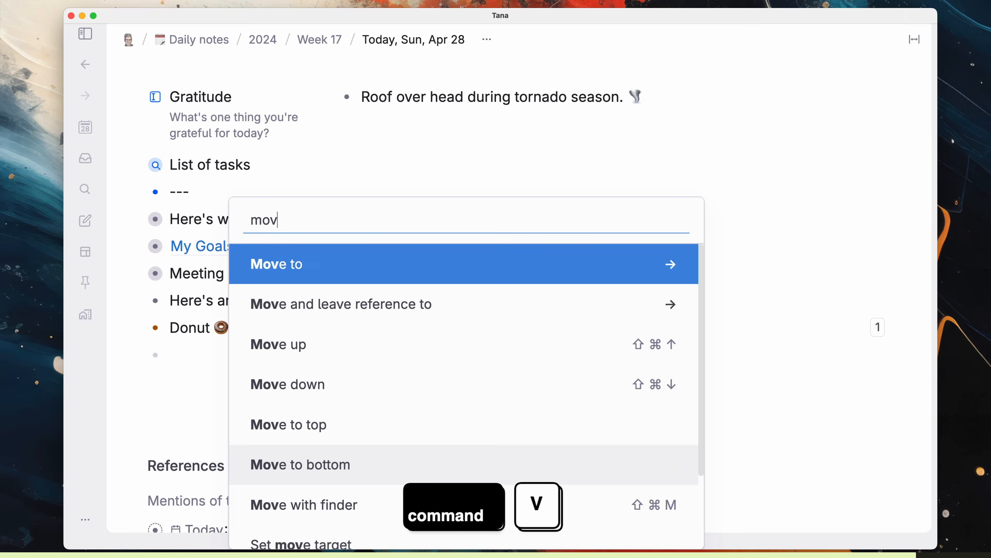
key(Return)
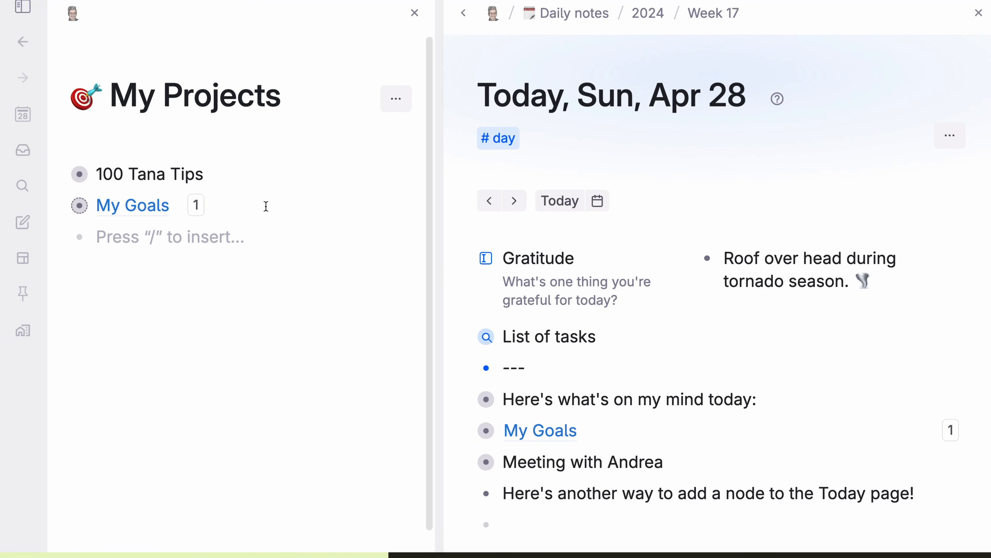
Step: Replace the My Goals reference with the original node using 'Bring referenced node here'
click(266, 205)
key(super+k)
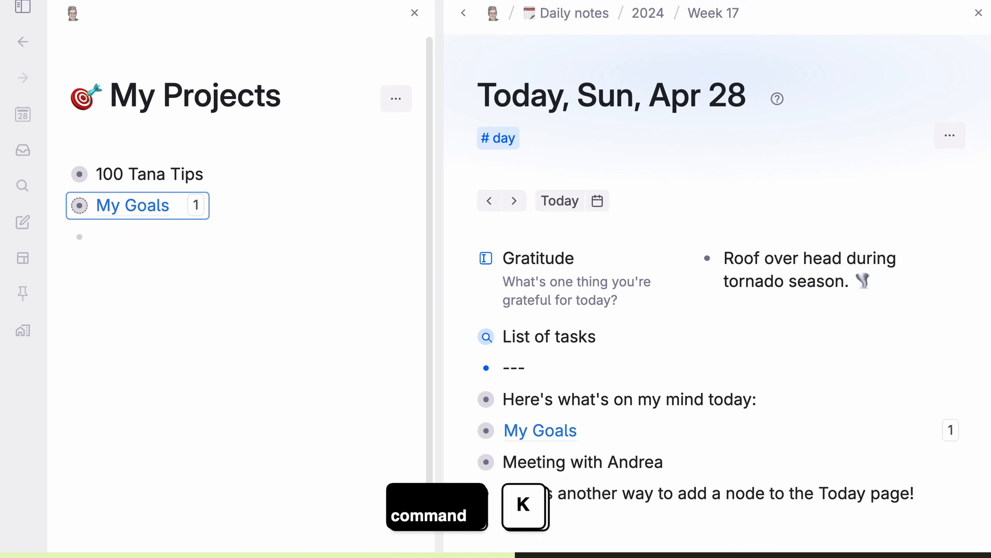
text(bring)
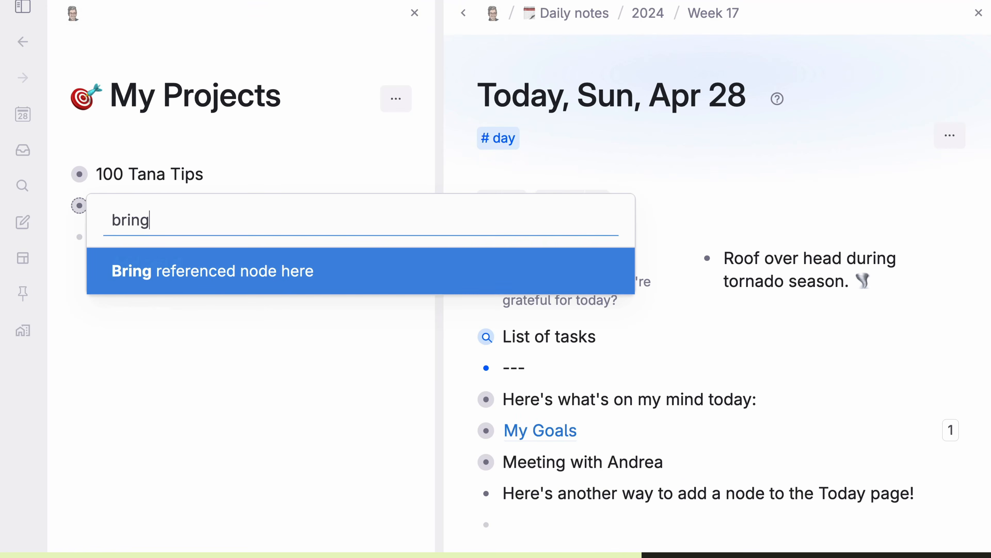
key(Return)
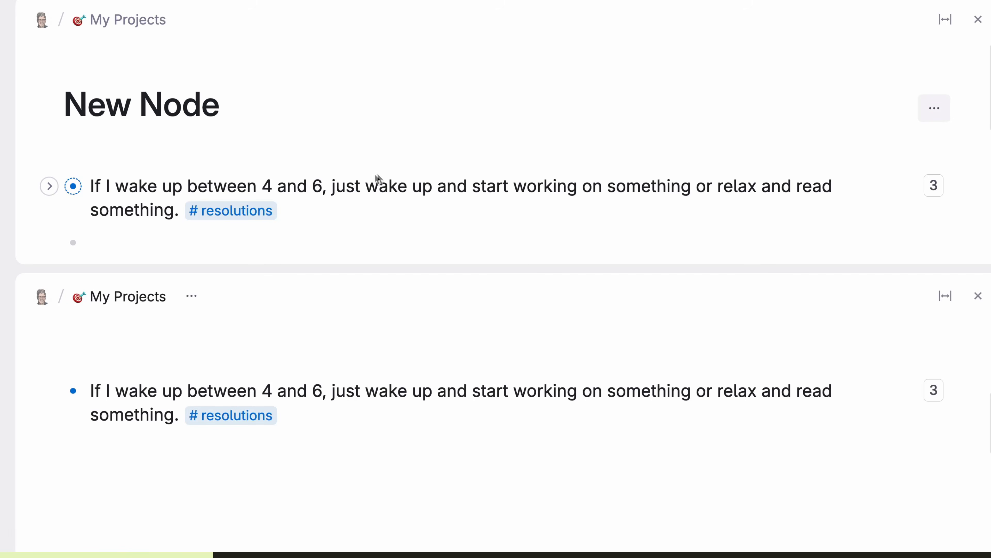
Step: Highlight the words working, wake, something and between in yellow in the resolution node
double_click(535, 186)
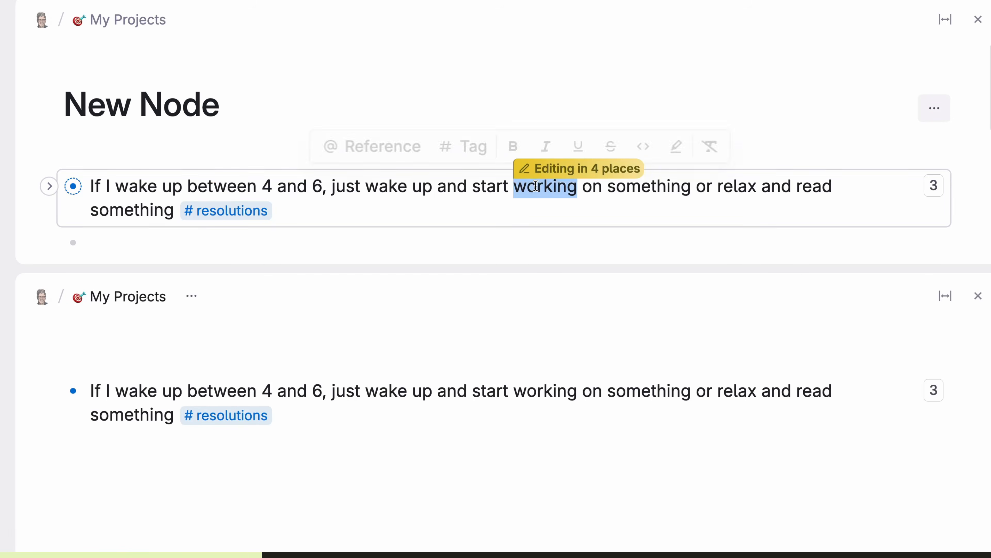
key(ctrl+shift+h)
double_click(387, 186)
key(ctrl+shift+h)
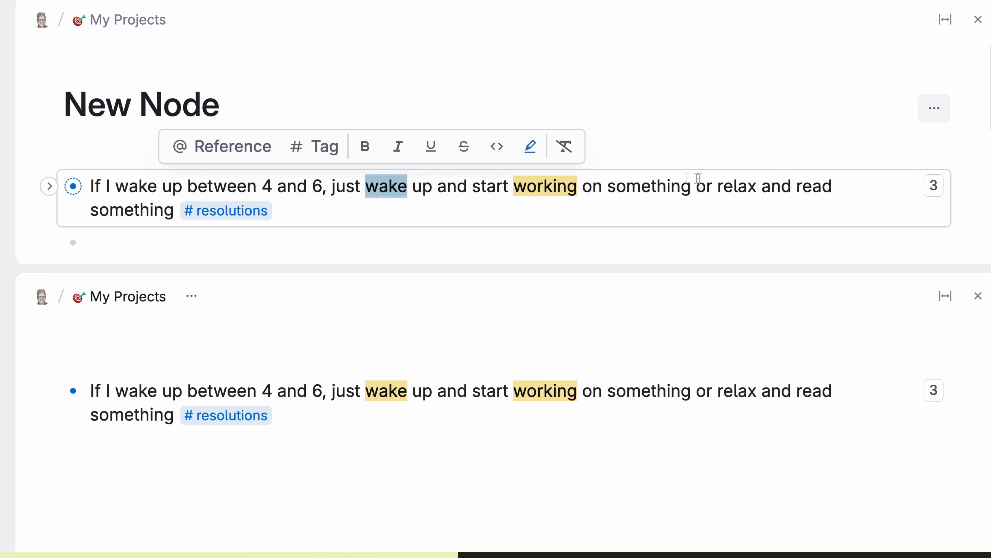
double_click(677, 186)
key(ctrl+shift+h)
double_click(224, 186)
key(ctrl+shift+h)
Step: Duplicate the resolution node using the 'dup' command
key(ctrl+k)
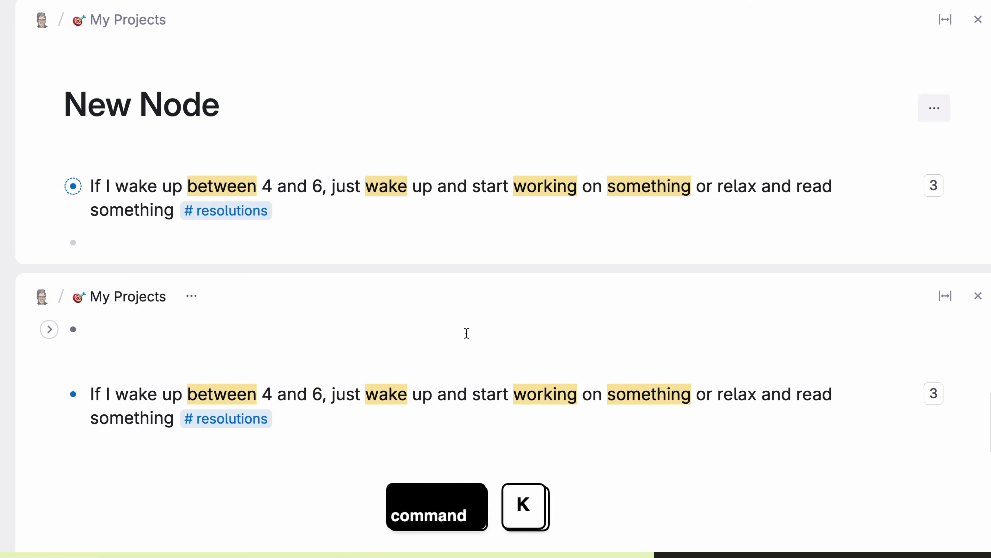
key(ctrl+k)
text(dup)
key(Return)
double_click(346, 277)
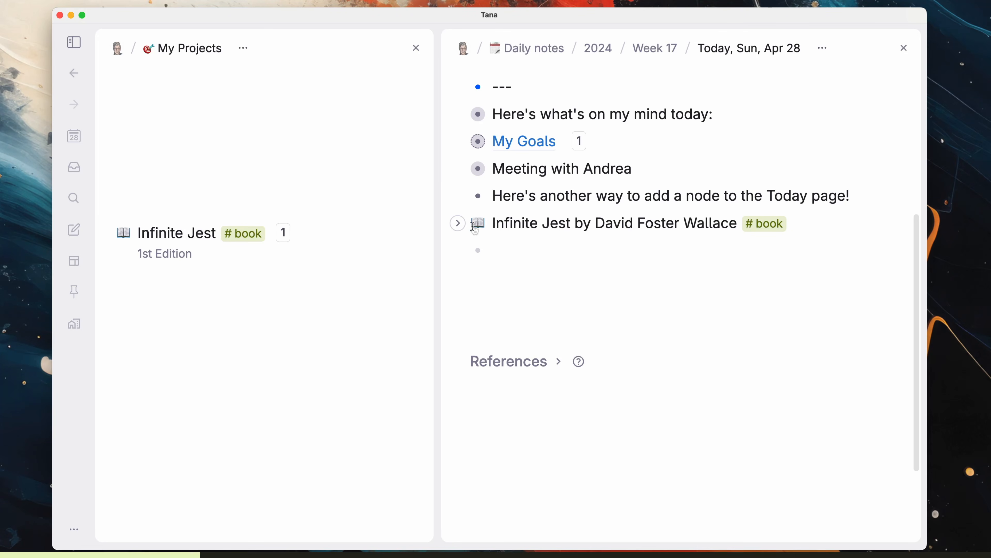
Step: Move the Infinite Jest node into My Projects and merge both Infinite Jest nodes into one
drag(478, 228, 208, 278)
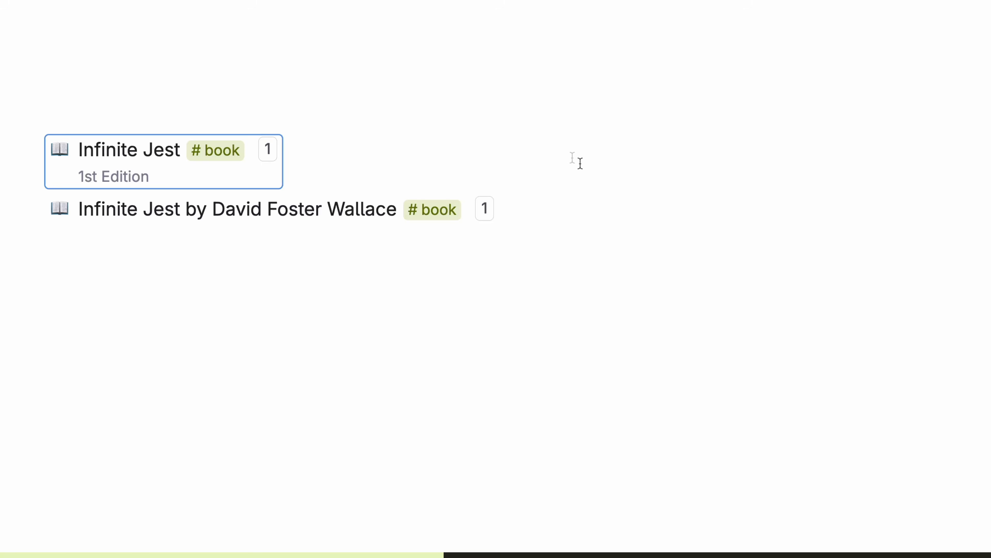
drag(801, 146, 276, 222)
key(super+k)
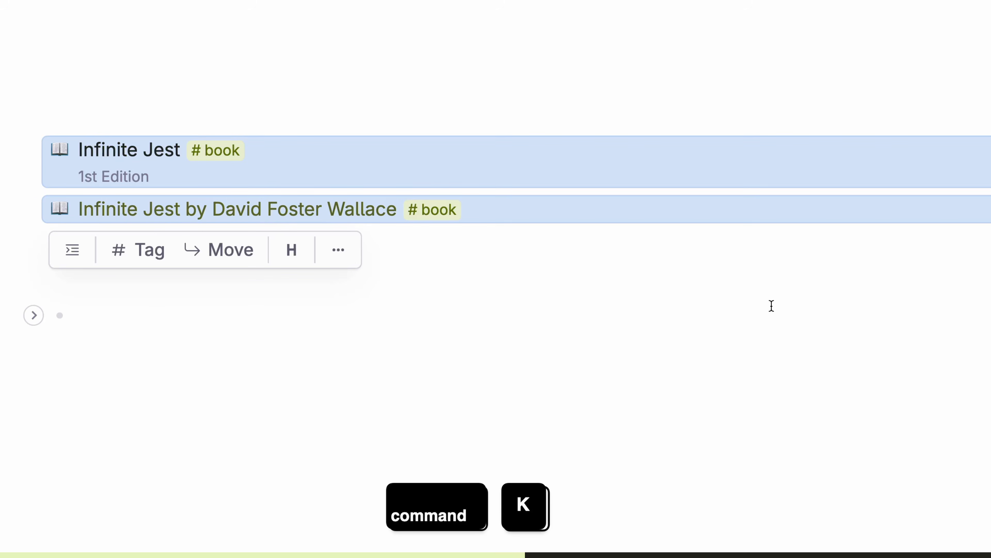
text(merge)
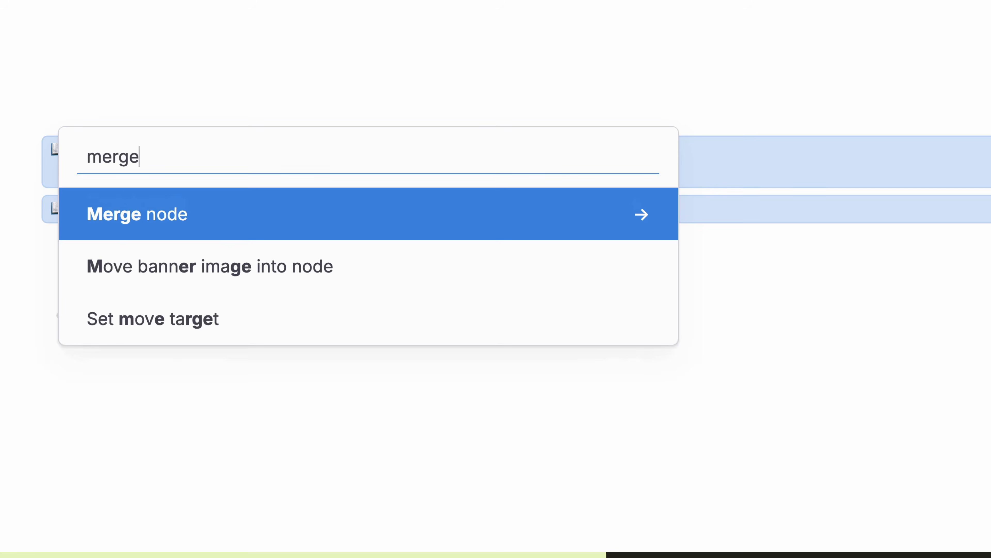
key(Return)
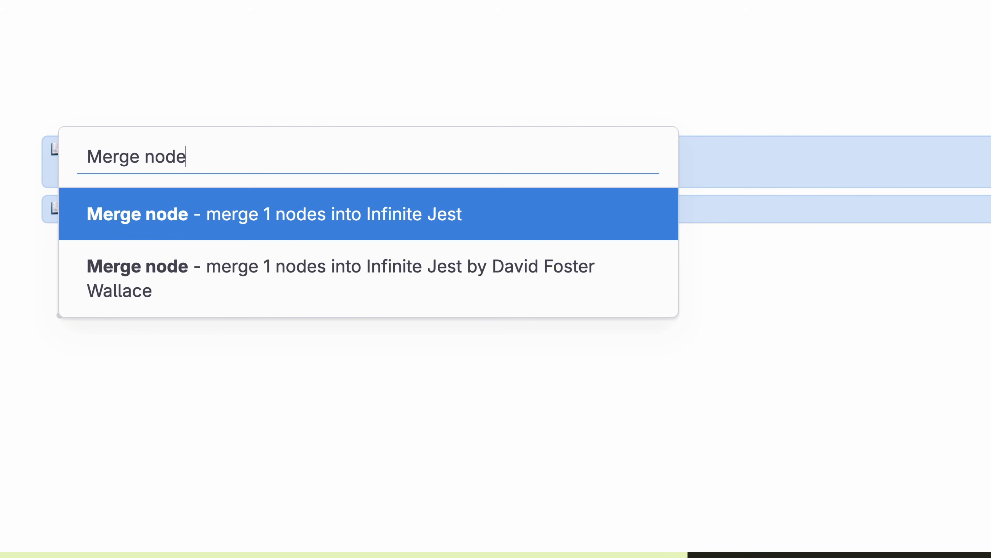
key(Return)
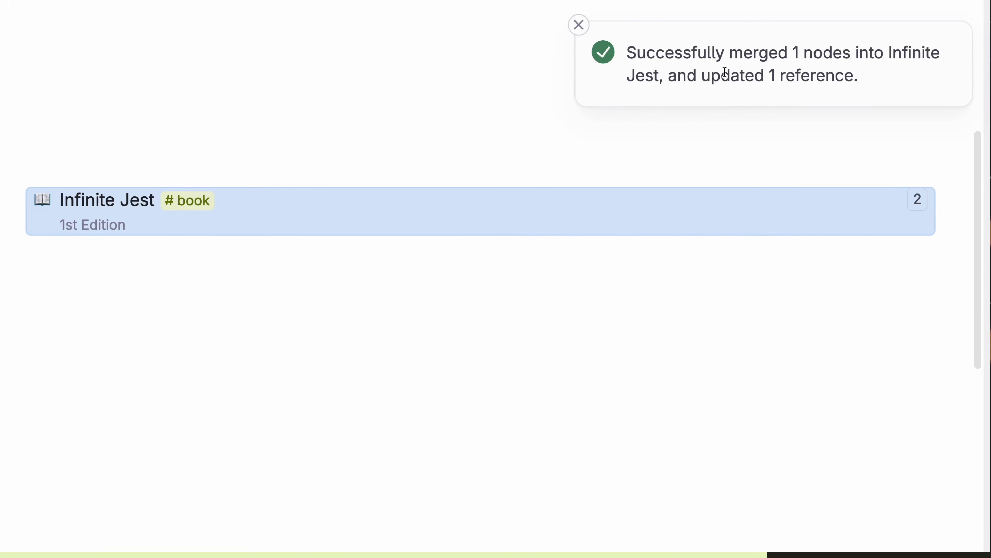
click(507, 290)
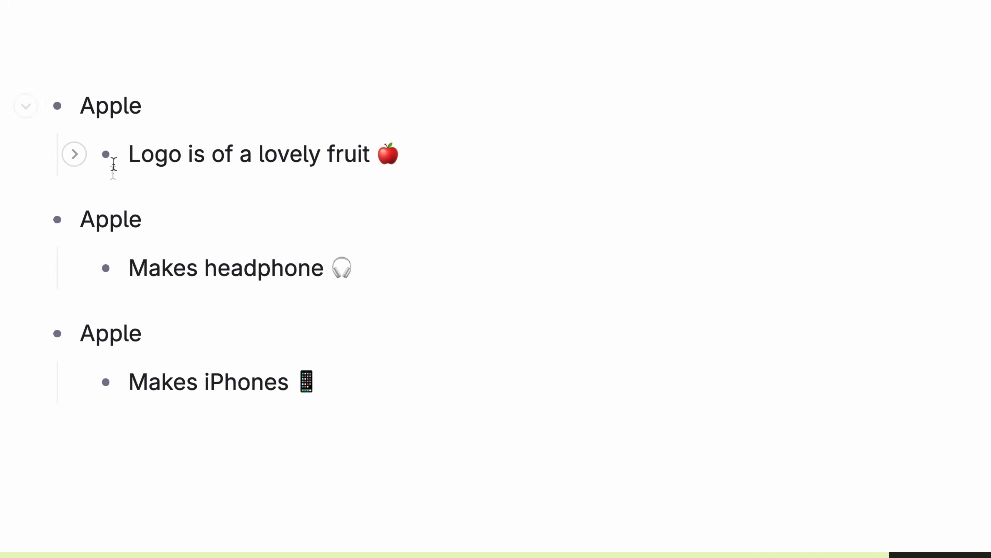
Step: Select the three duplicate Apple nodes and merge them into one Apple node
drag(100, 104, 102, 336)
key(super+k)
text(mer)
key(Return)
key(Return)
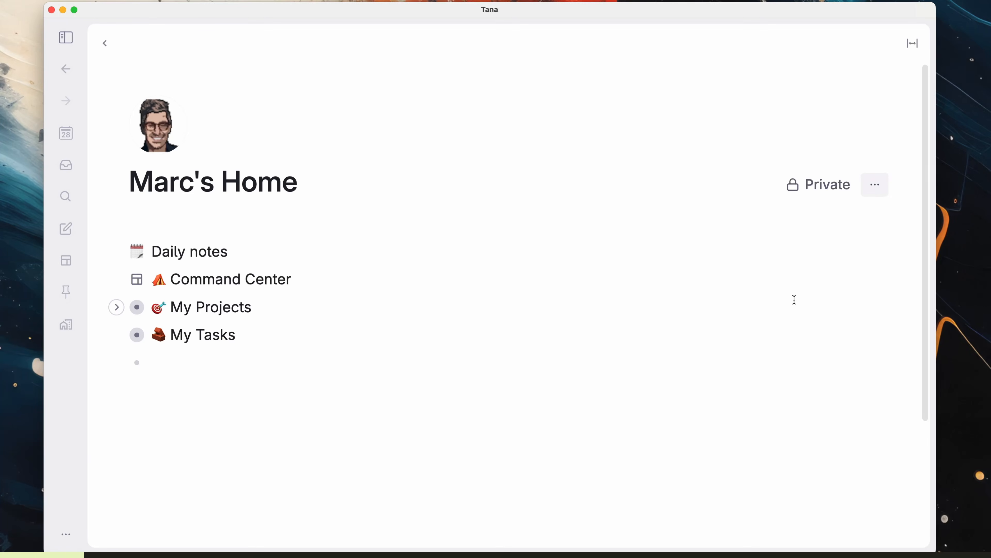
Step: In the workspace schema, merge the foods (anytime) and foodstuffs supertags
click(874, 192)
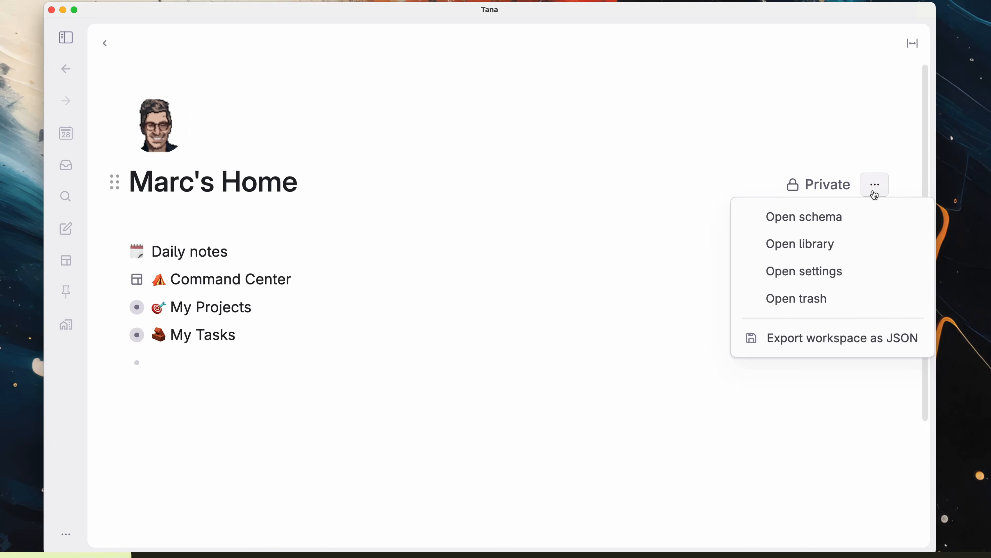
click(863, 218)
scroll(492, 193, down, 10)
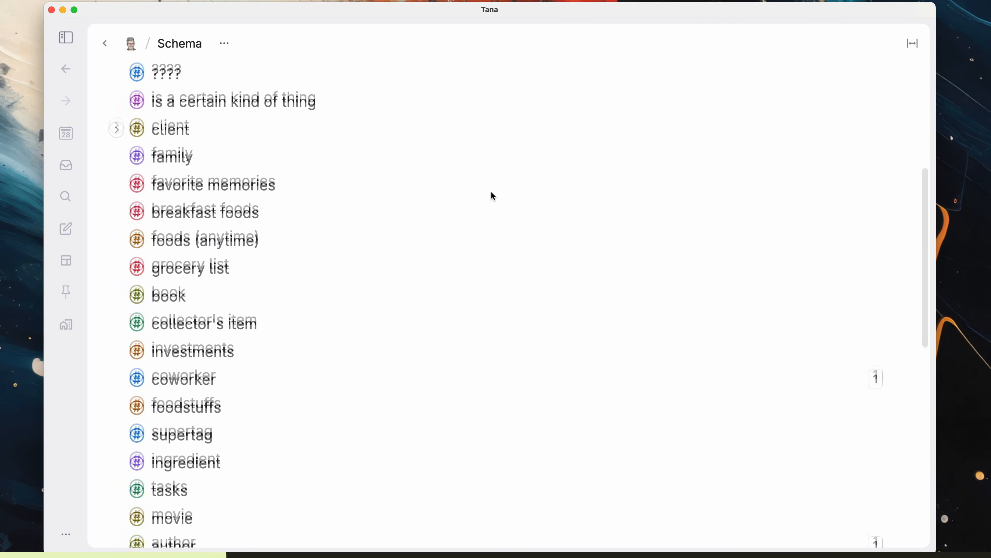
key(super)
super+click(161, 196)
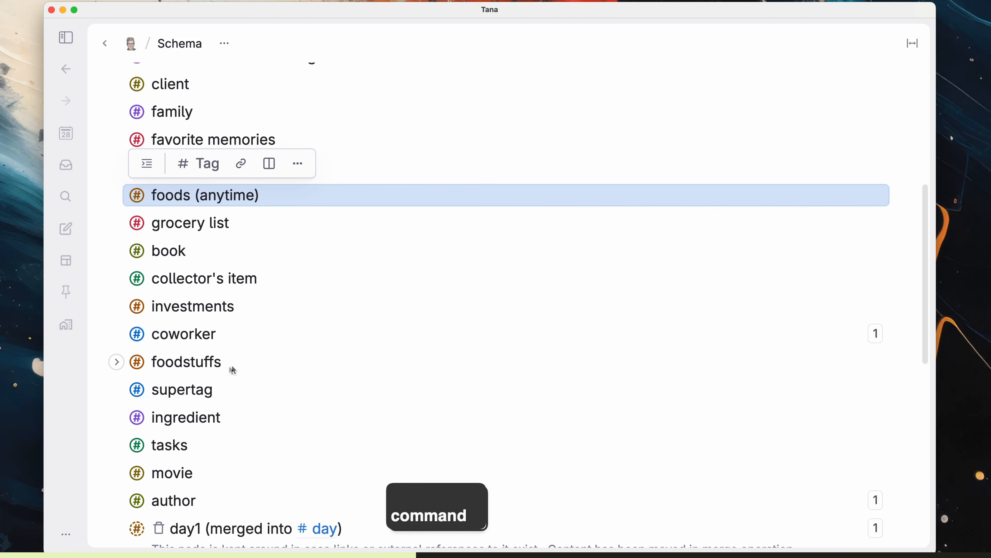
super+click(203, 366)
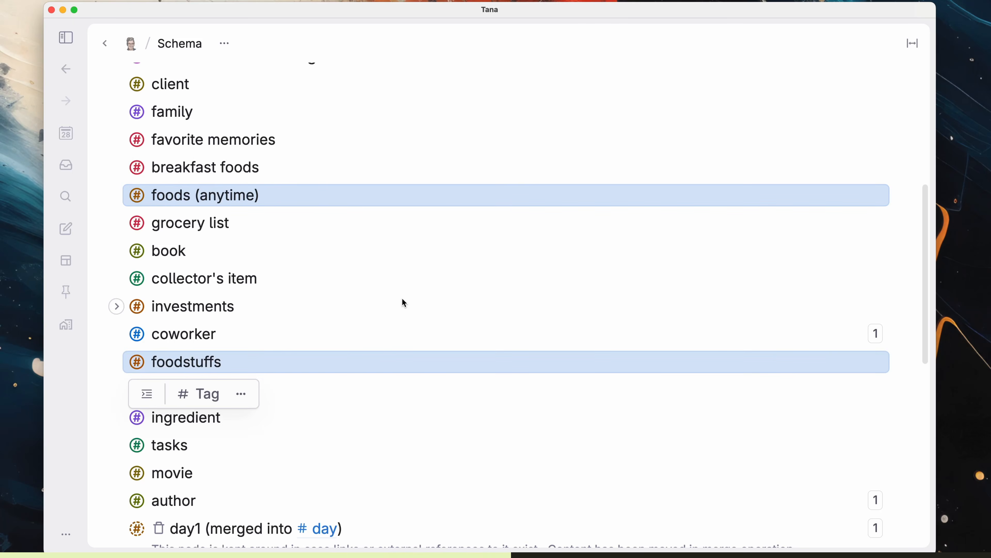
key(super+k)
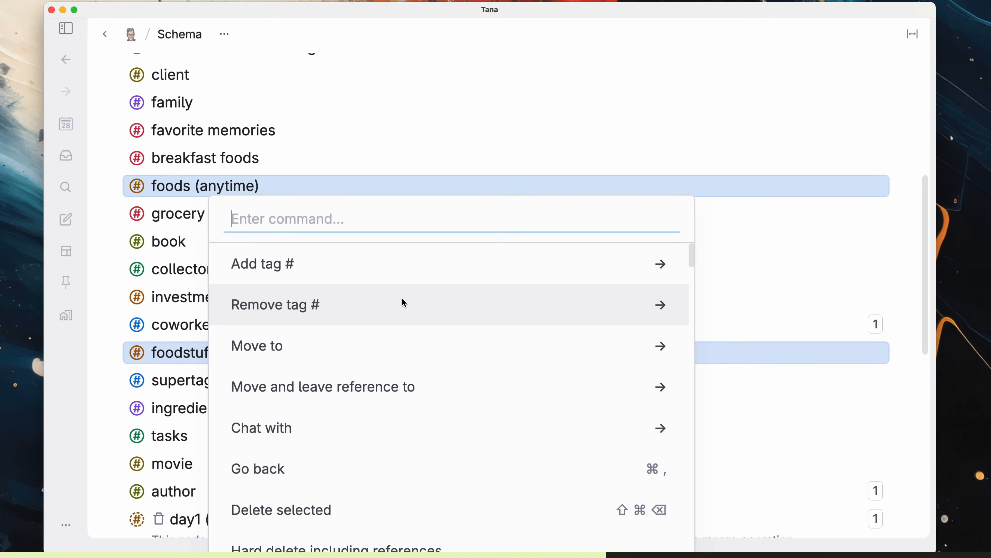
text(merge)
key(Return)
key(Return)
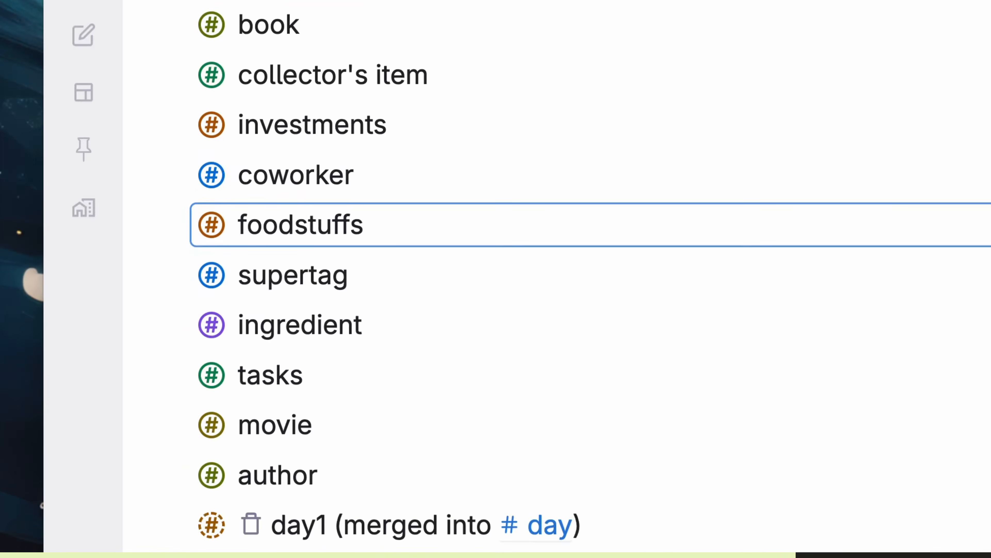
Step: Open the foodstuffs items table and enter the text 'llustration / formula'
click(214, 223)
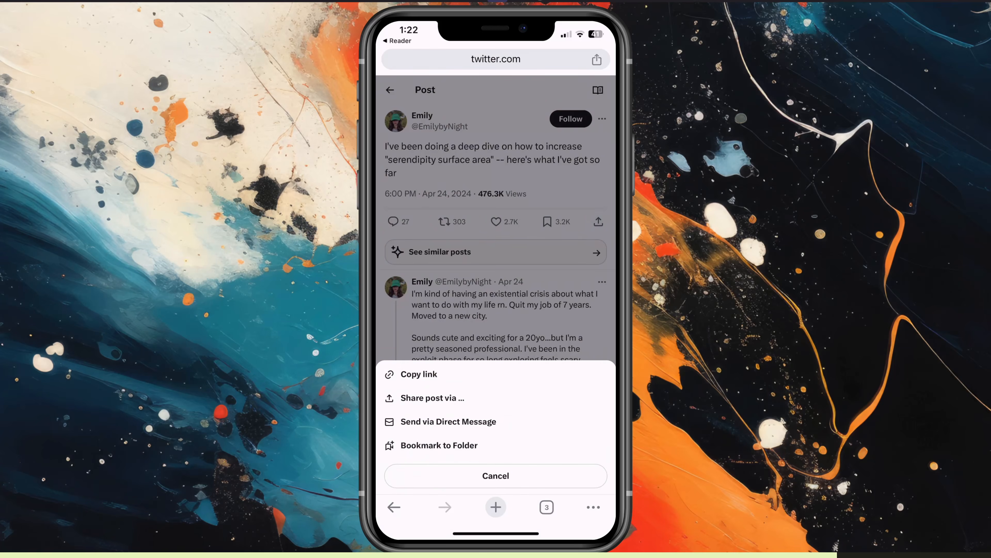
scroll(496, 293, down, 10)
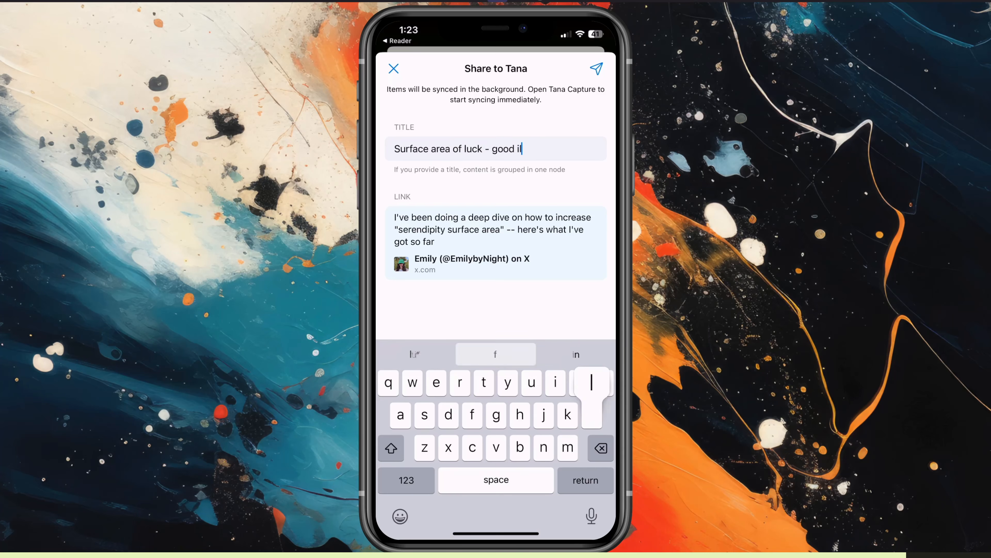
text(llustration / formula)
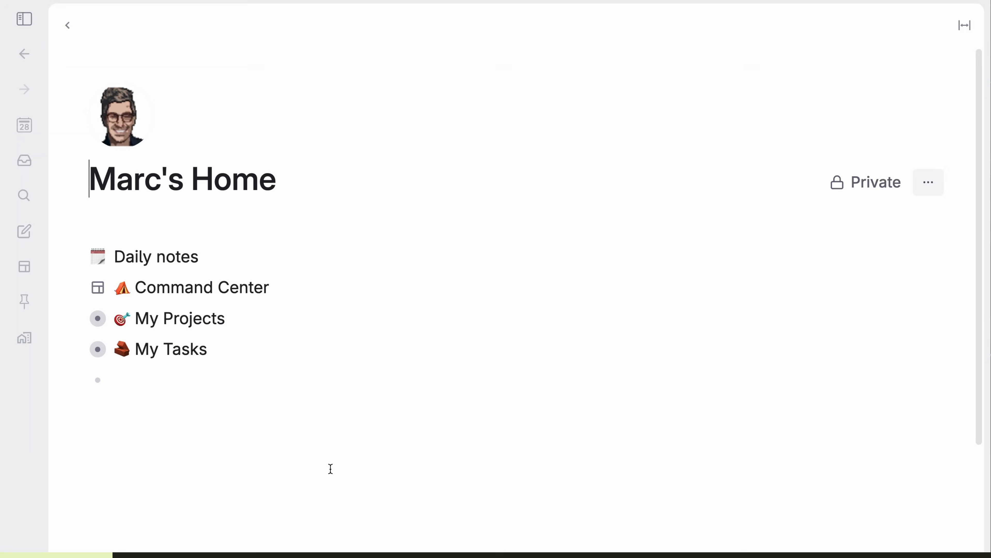
Step: Open the Inbox and briefly expand the Surface area of luck capture
click(24, 161)
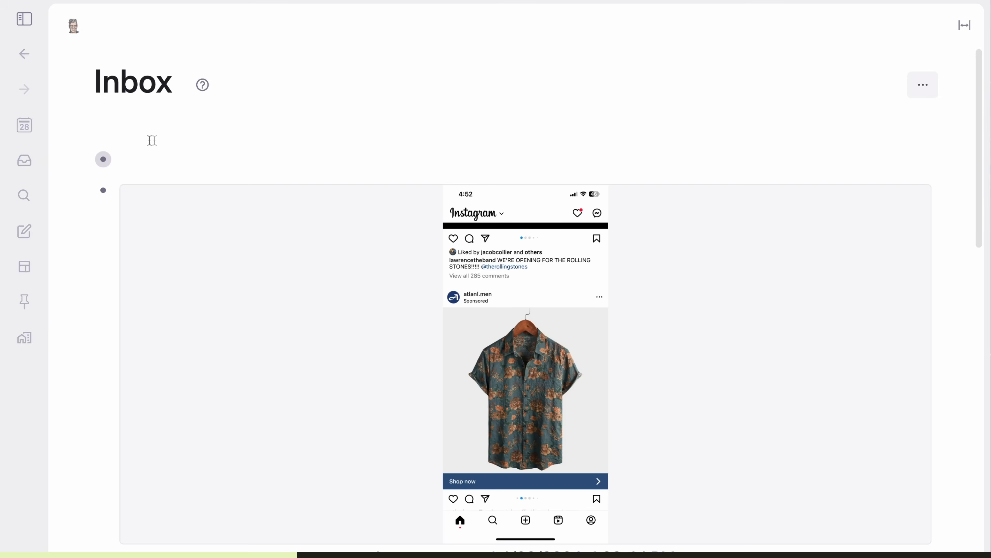
scroll(151, 177, down, 3)
scroll(129, 306, down, 10)
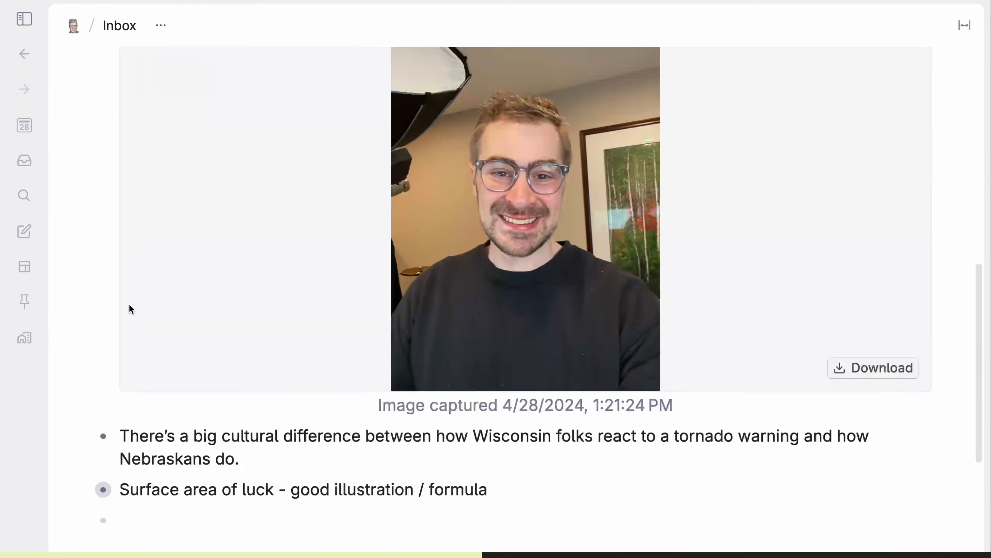
click(79, 428)
click(78, 432)
scroll(382, 403, up, 10)
Step: Select all Inbox items and move them to today's daily note
click(303, 164)
key(super+a)
key(super+a)
scroll(304, 185, down, 10)
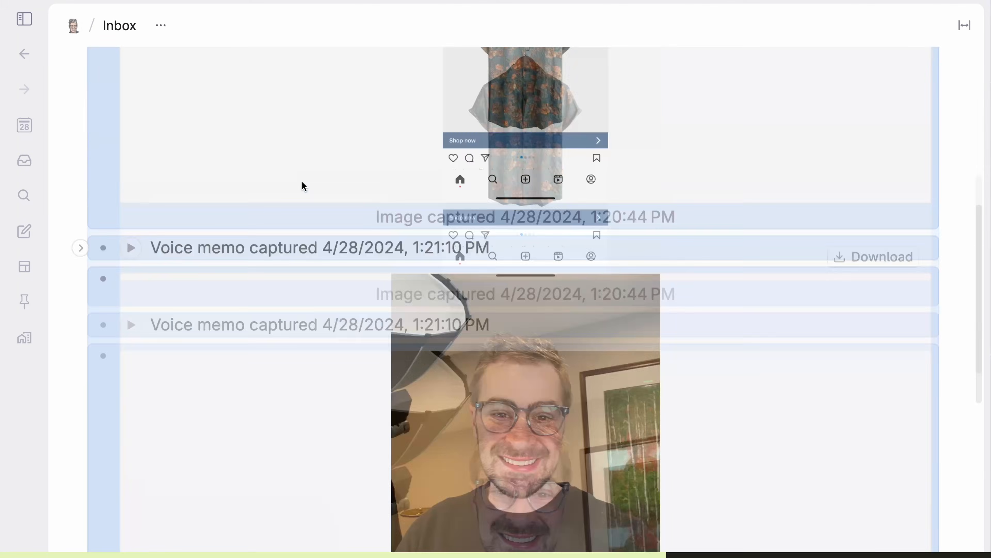
scroll(302, 184, up, 10)
key(super+k)
text(mo)
key(Return)
key(Return)
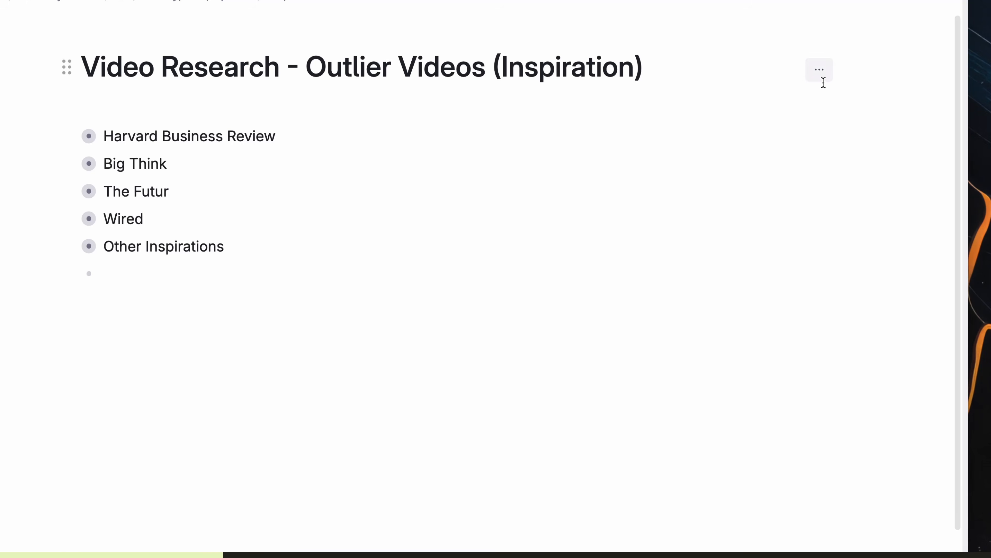
Step: Open a widened publish preview and show Harvard Business Review links as a bulleted list
click(819, 70)
mouse_move(816, 166)
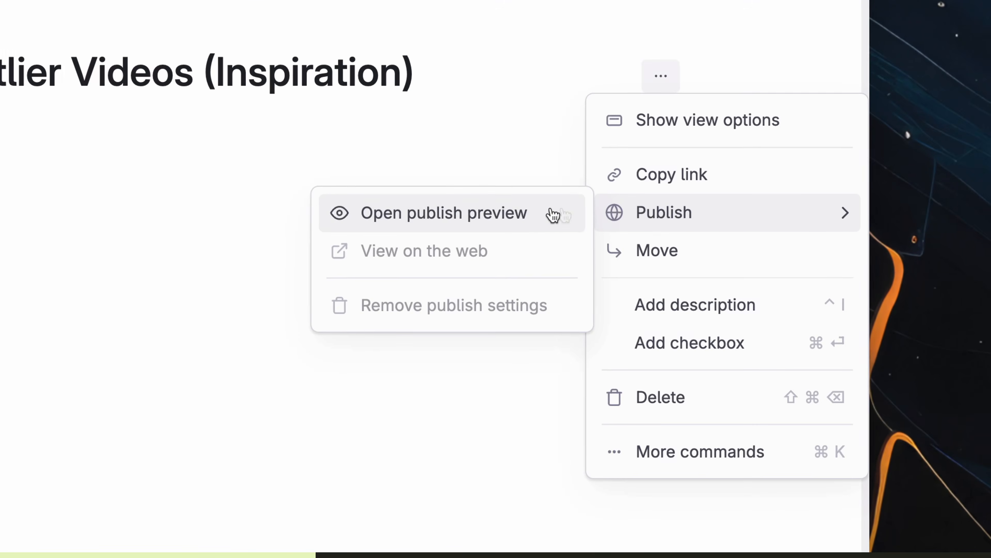
click(529, 213)
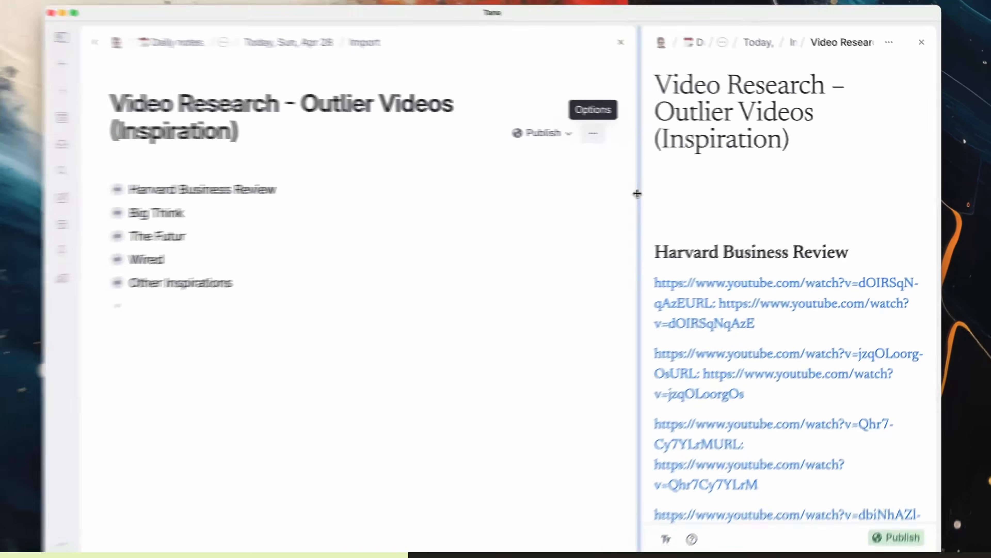
drag(634, 194, 428, 200)
click(732, 285)
scroll(732, 290, down, 12)
click(727, 314)
scroll(728, 314, up, 12)
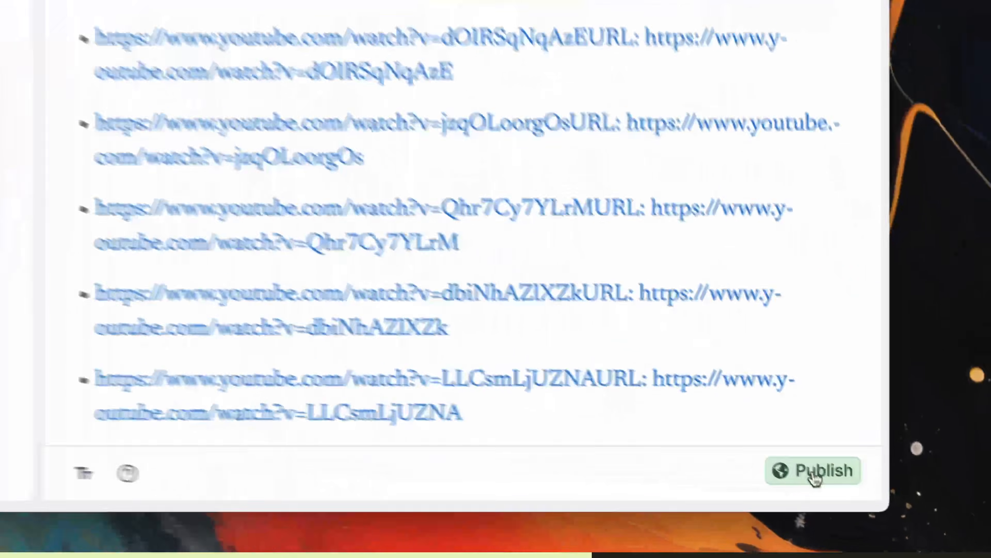
Step: Publish the page, open it, and set Harvard Business Review and Big Think to heading plus list
click(816, 472)
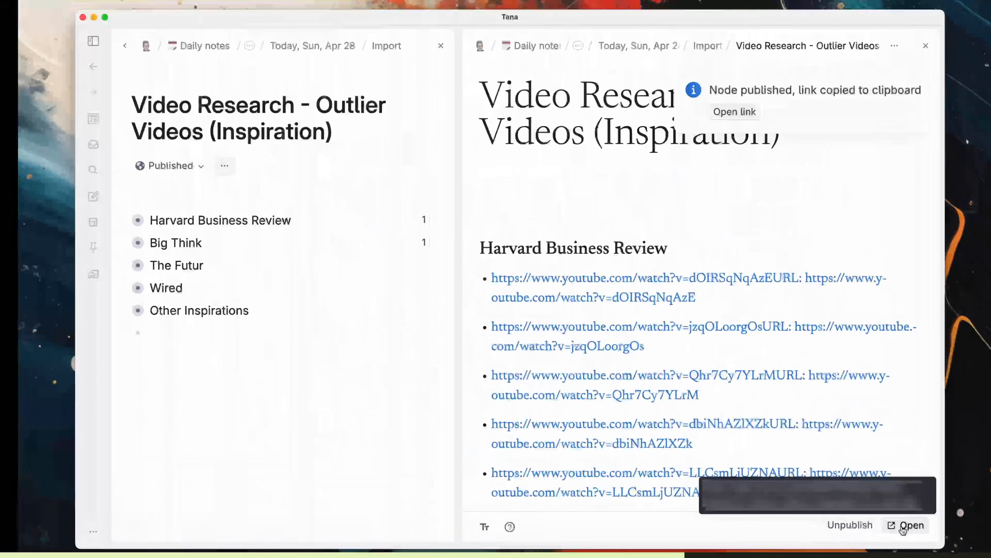
click(909, 525)
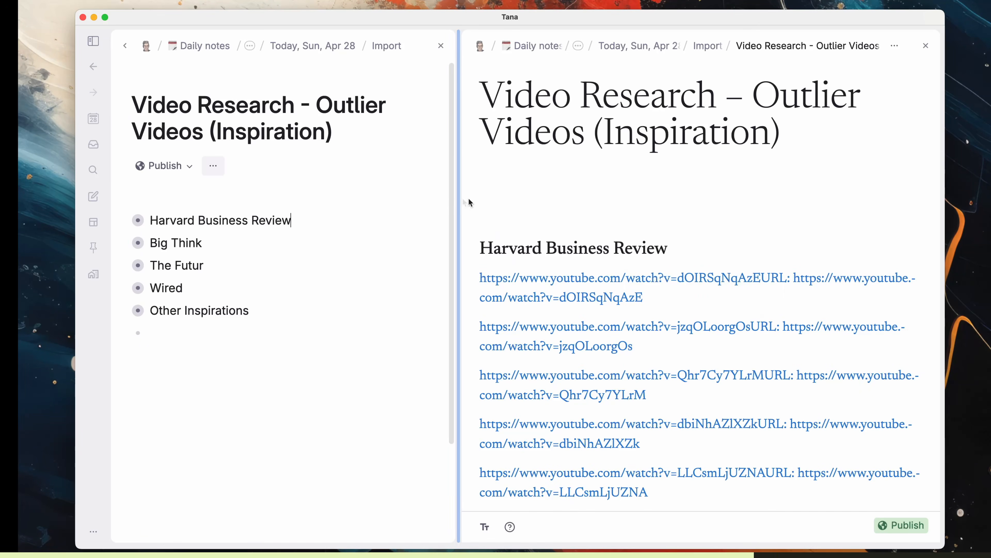
mouse_move(695, 292)
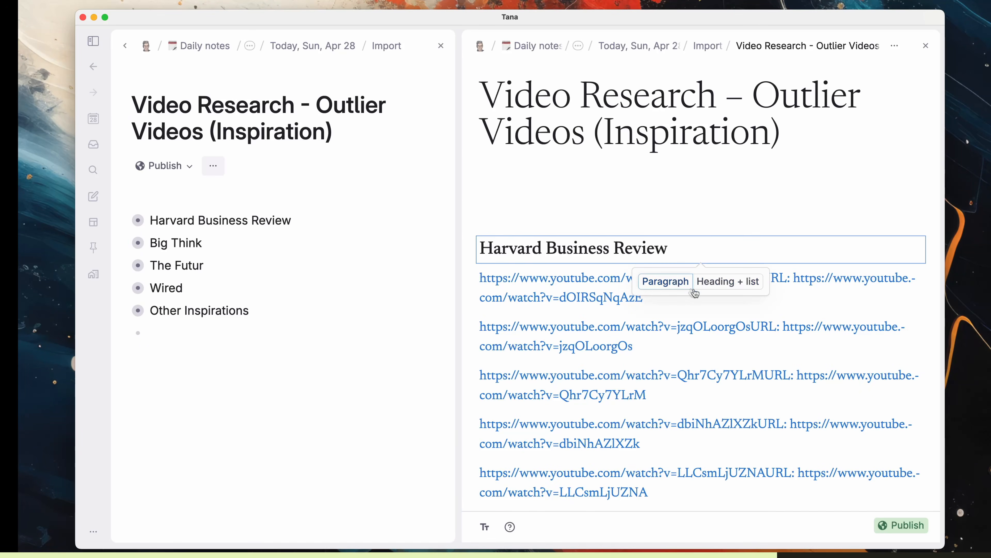
click(732, 289)
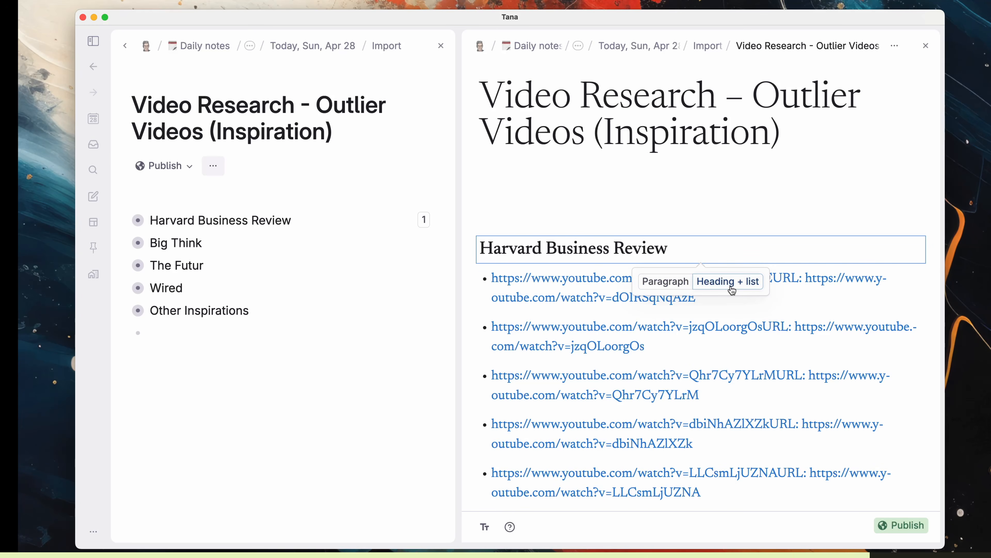
scroll(732, 290, down, 5)
click(727, 312)
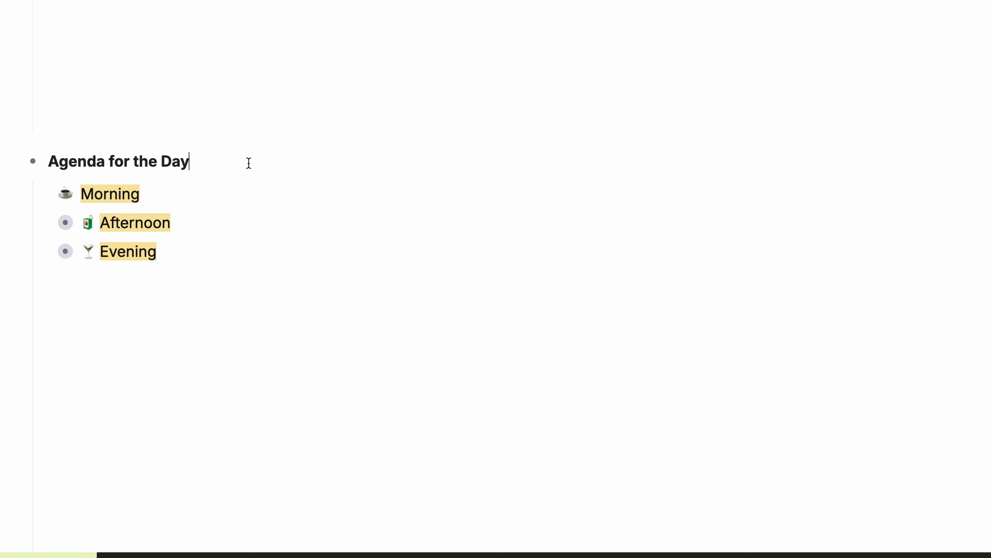
Step: Copy the Agenda for the Day node's link and full content for pasting into TextEdit
key(super+k)
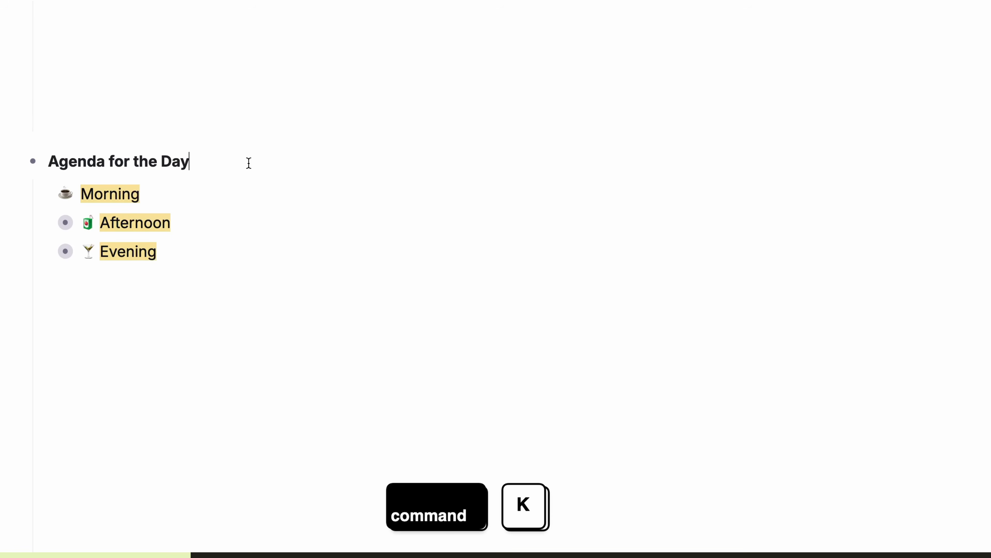
text(cop)
key(Return)
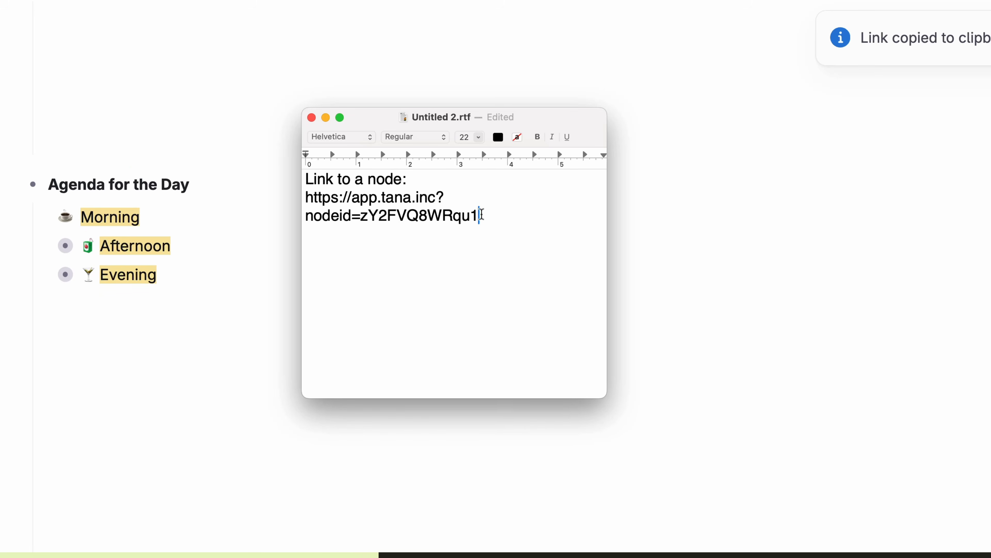
drag(481, 214, 251, 188)
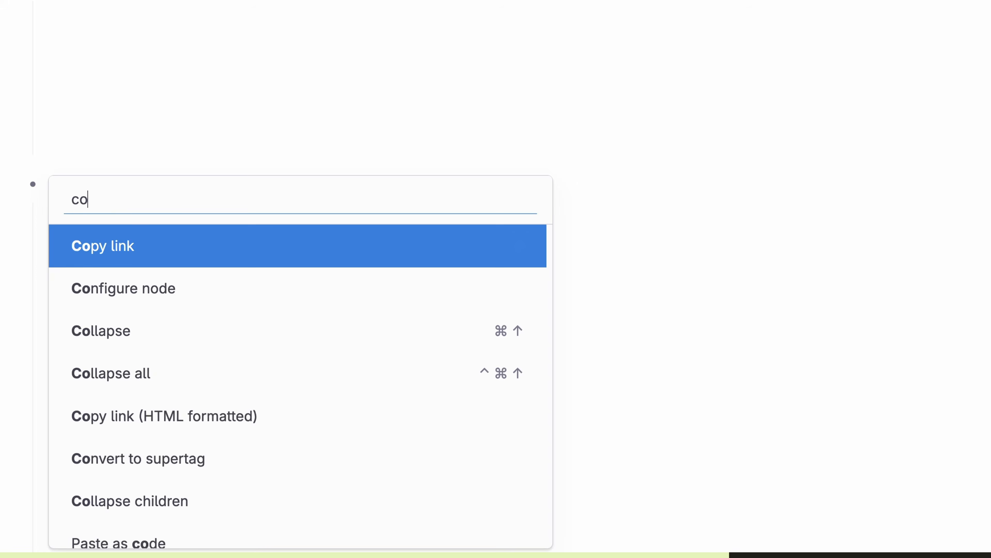
text(p fu)
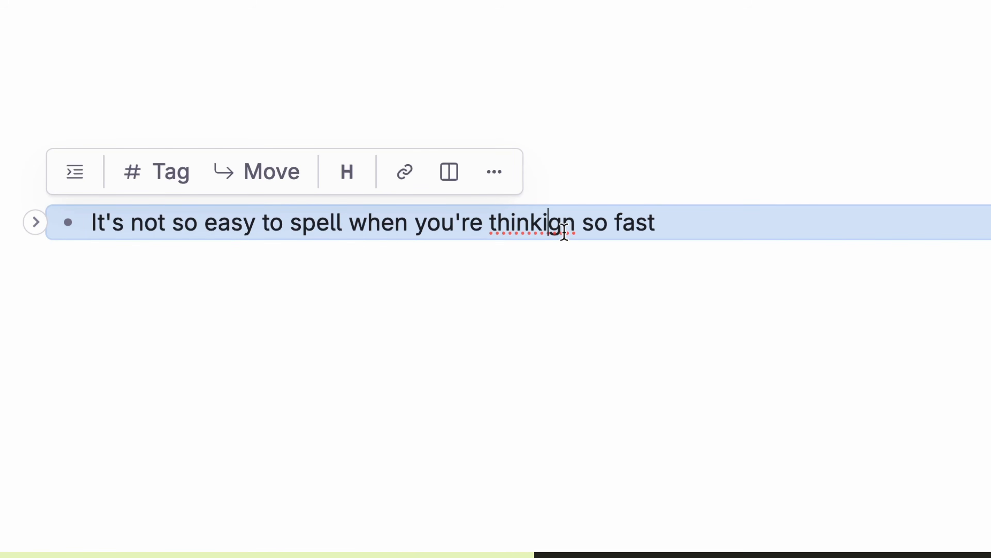
Step: Replace 'thinkign' with the spelling suggestion 'thinking'
right_click(564, 231)
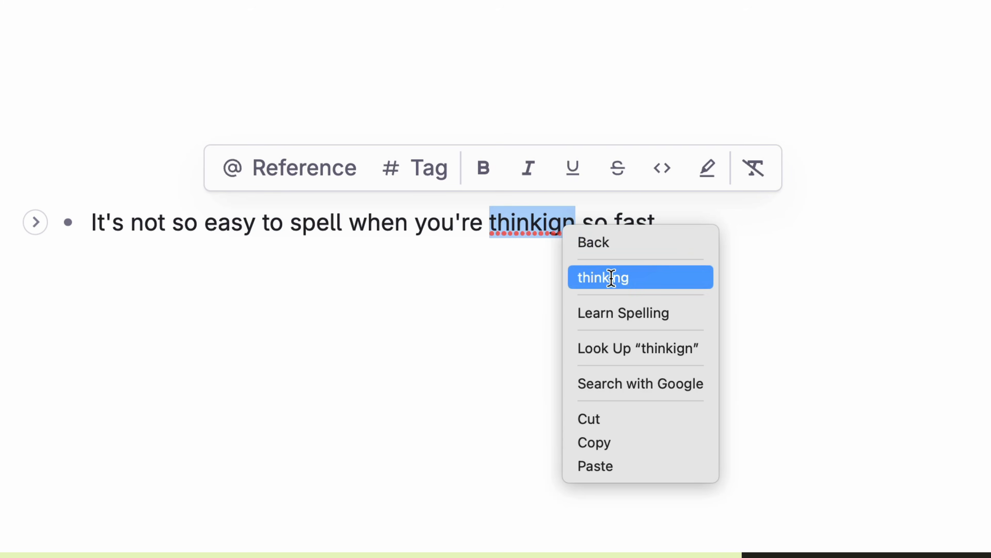
click(611, 279)
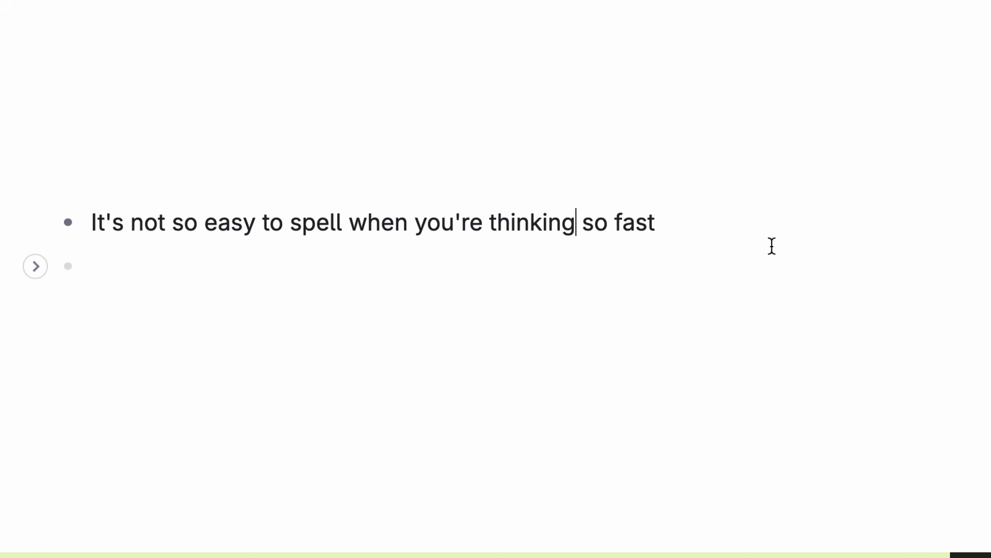
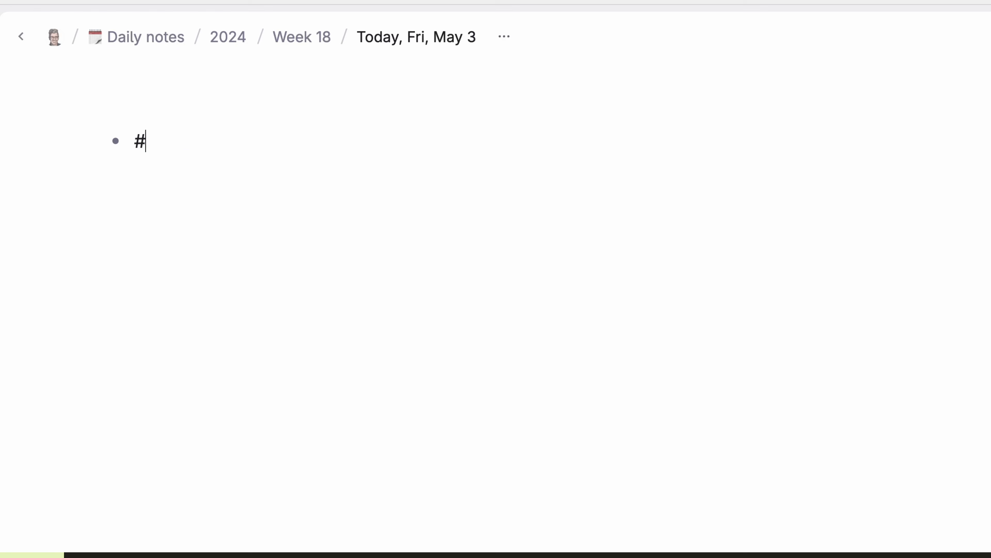
Step: Create and apply a #coworker supertag, then make it extend #person in its configuration
text(coworker)
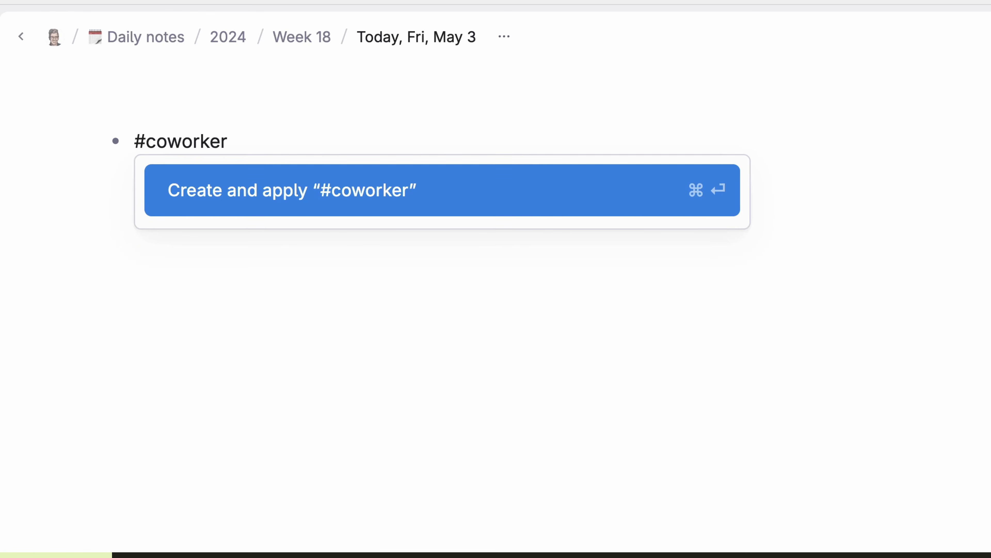
key(Return)
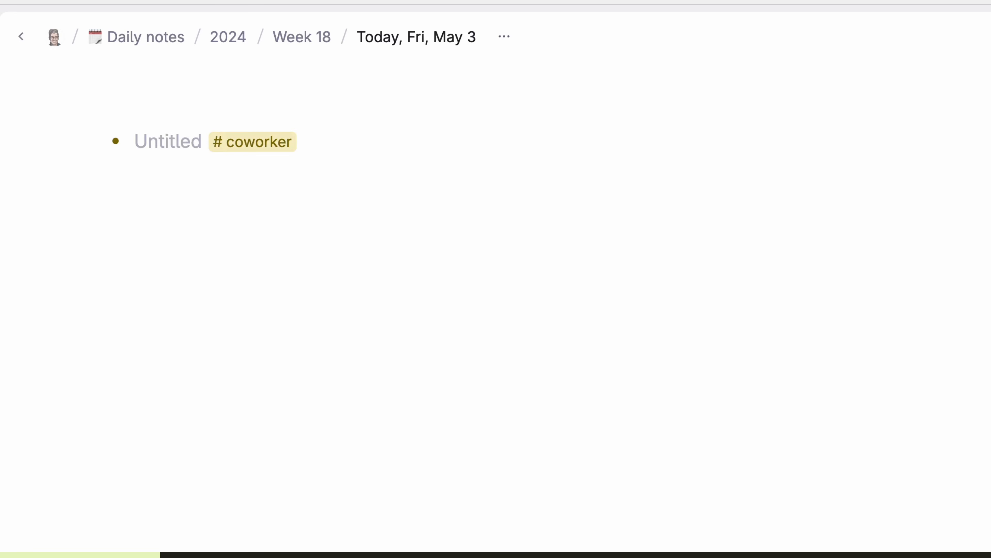
key(Return)
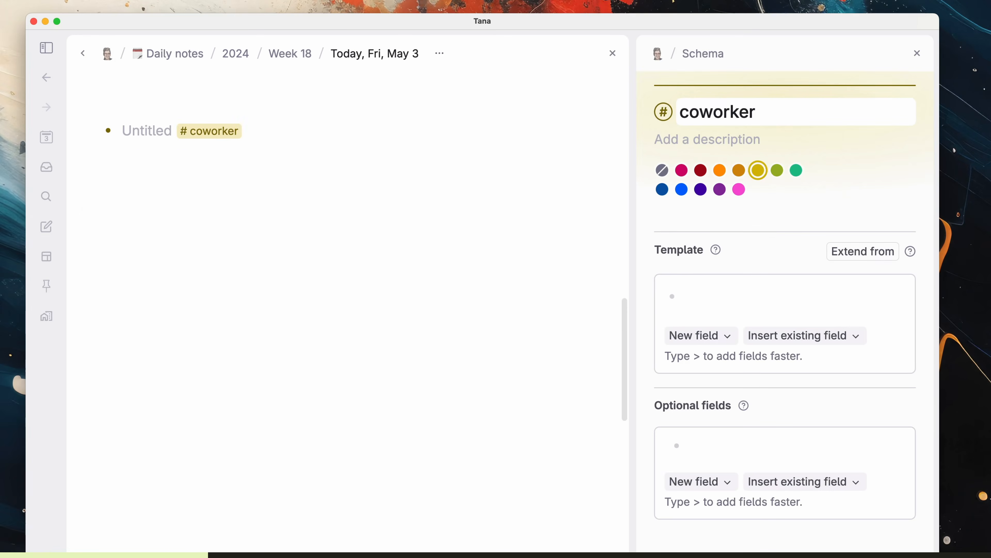
drag(635, 346, 412, 344)
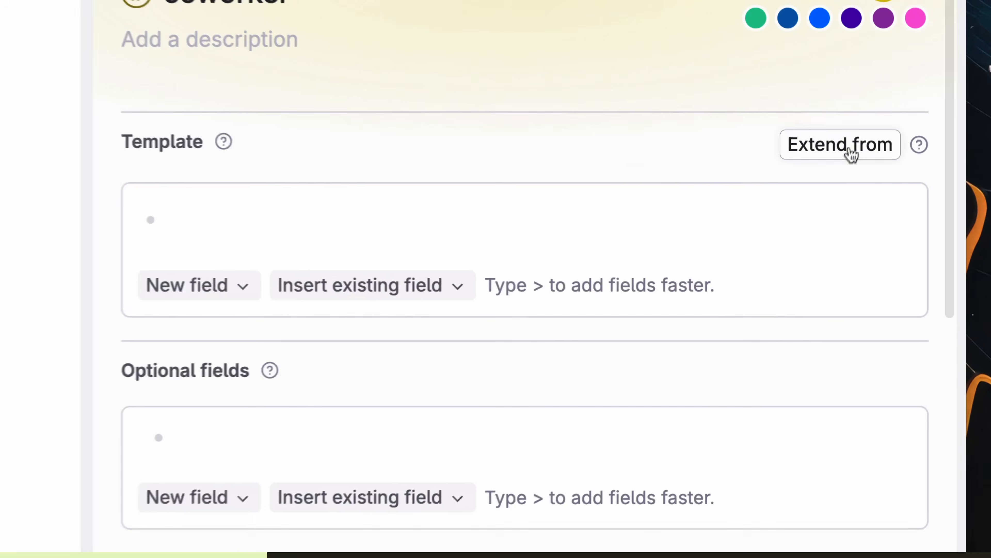
click(868, 199)
text(person)
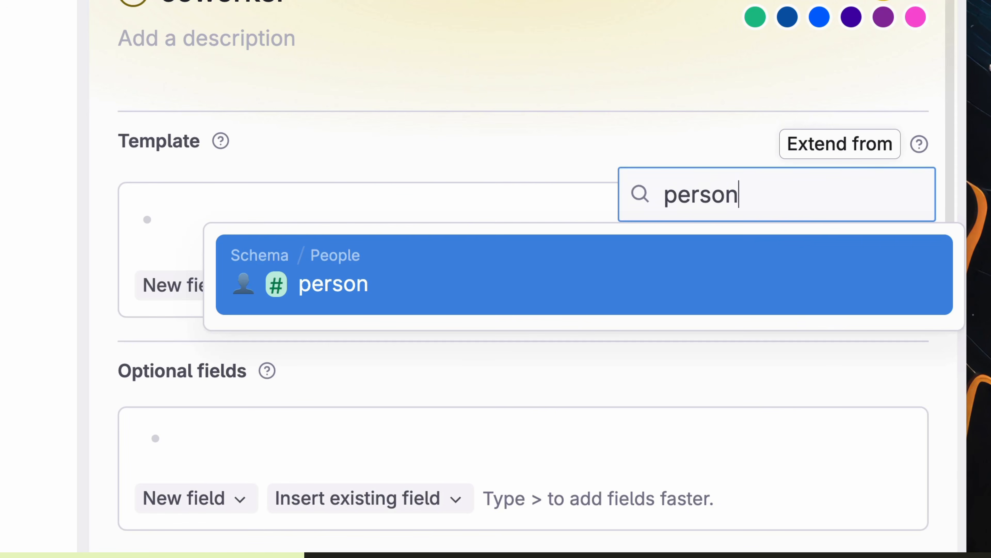
click(511, 288)
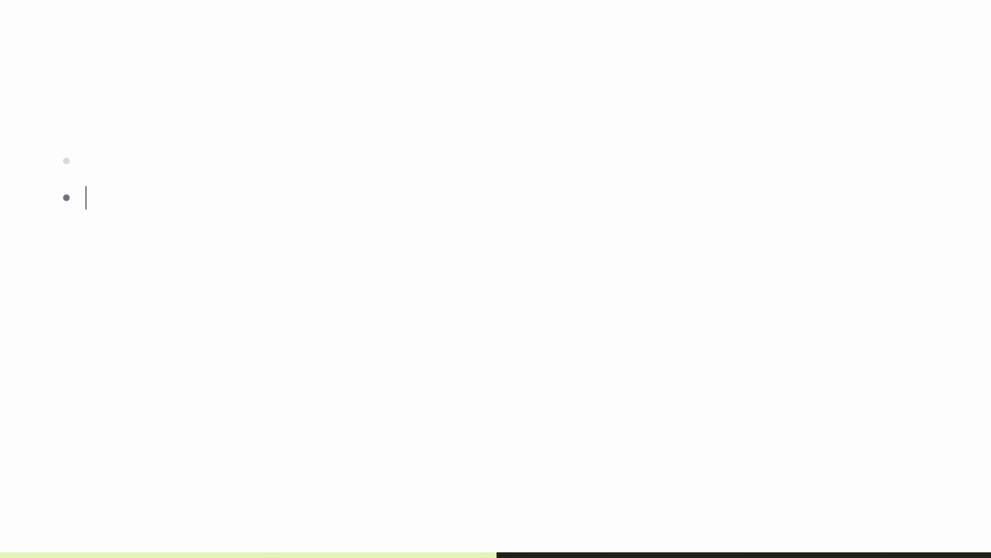
Step: Add a People search node listing every #person-tagged node
key(/)
key(Return)
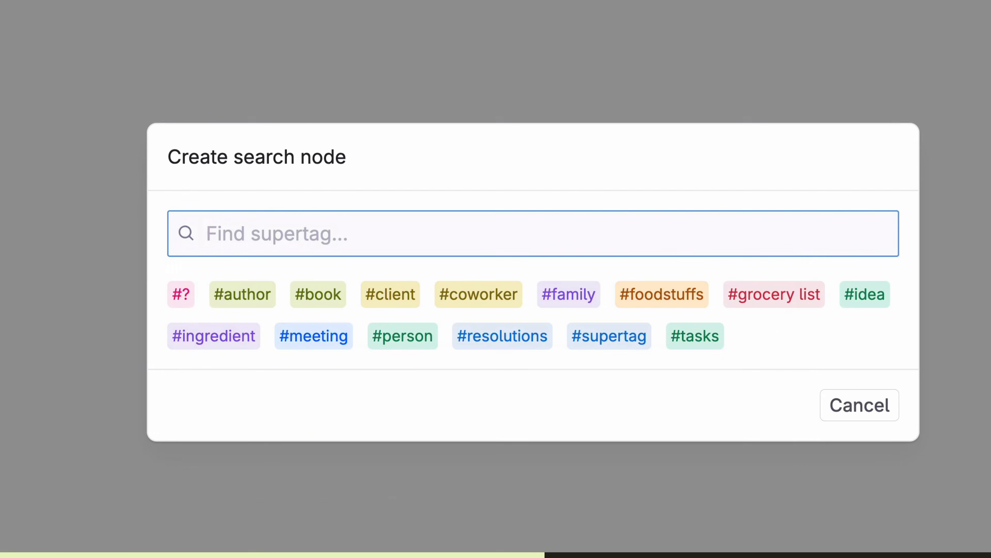
text(perso)
key(Return)
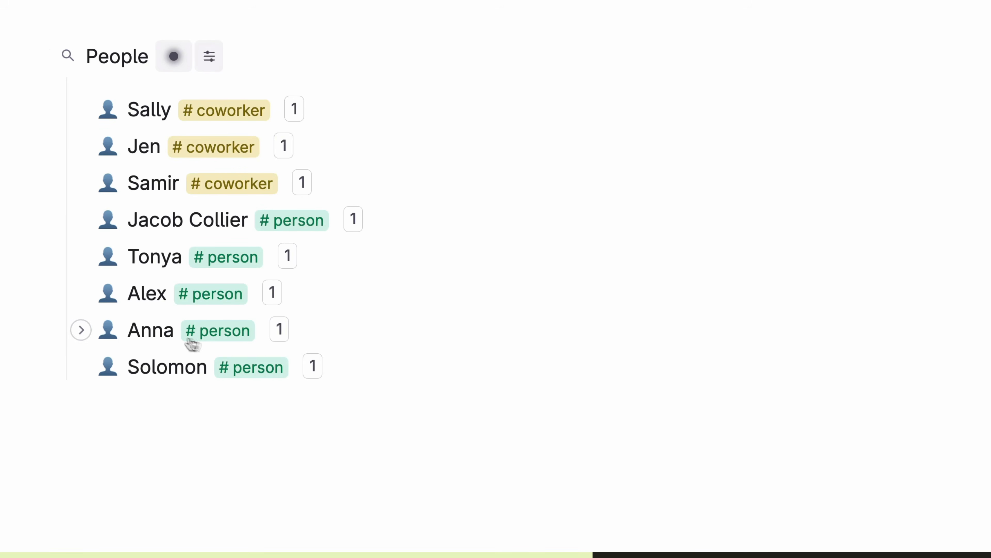
click(190, 63)
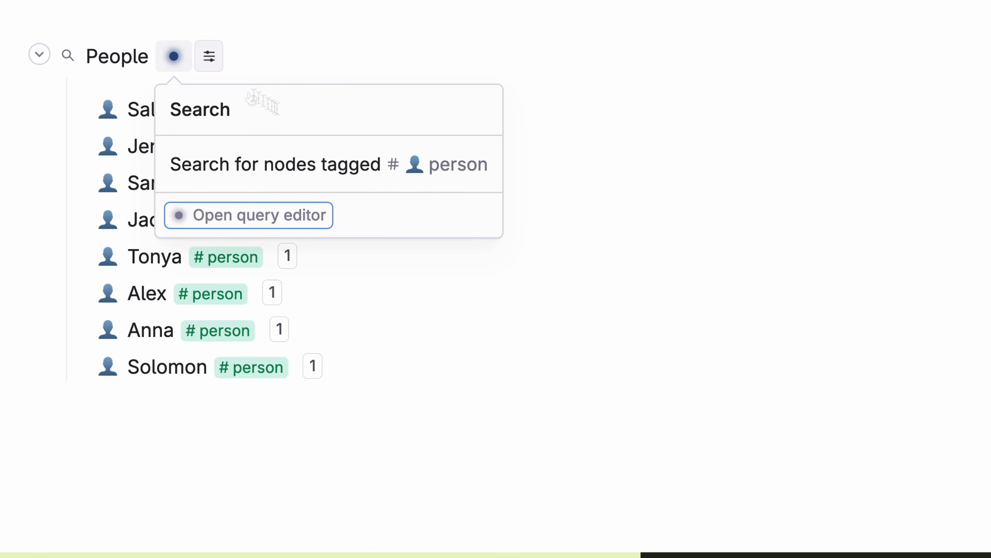
click(157, 400)
Step: Add a Coworkers search for #coworker nodes and expand entries to compare their fields
key(/)
key(Return)
text(co)
key(Return)
click(272, 331)
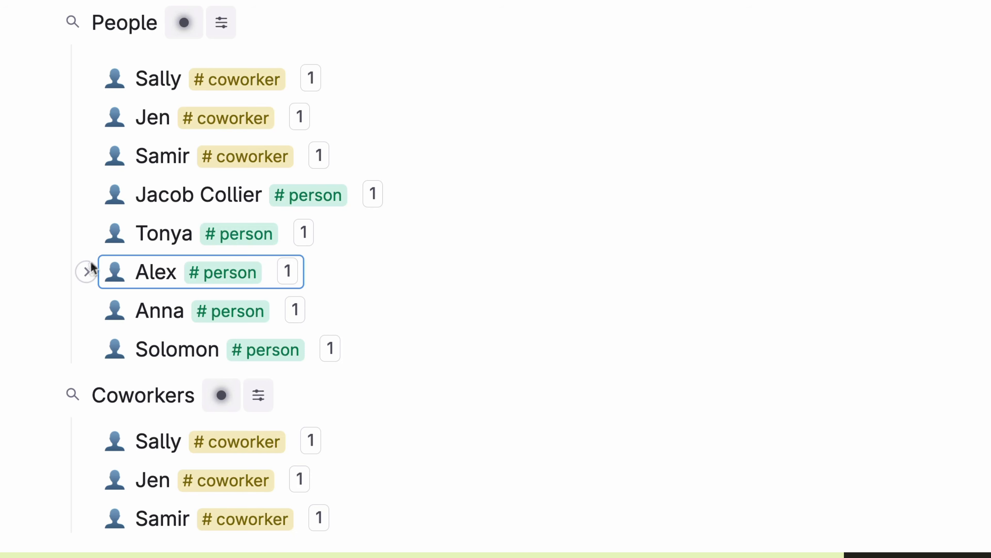
click(118, 323)
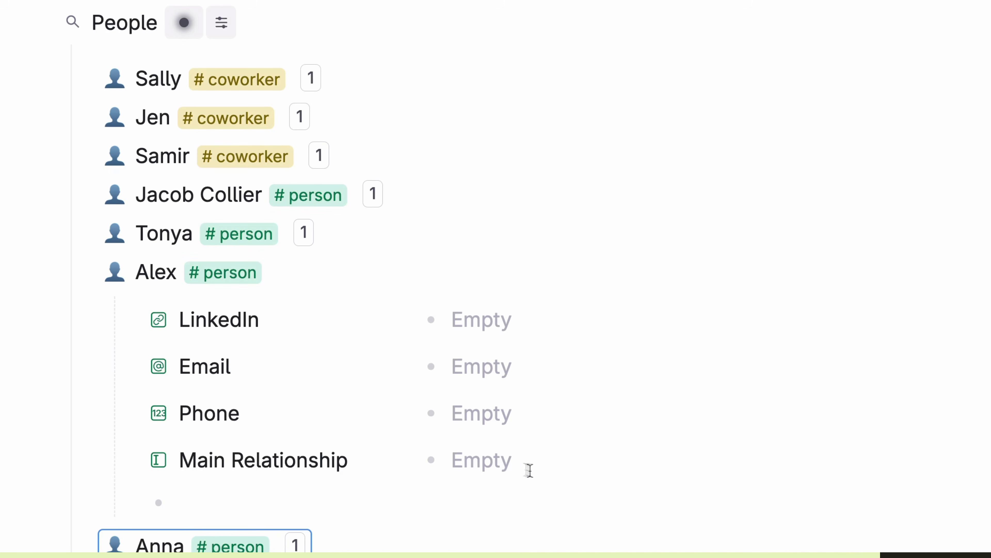
click(93, 156)
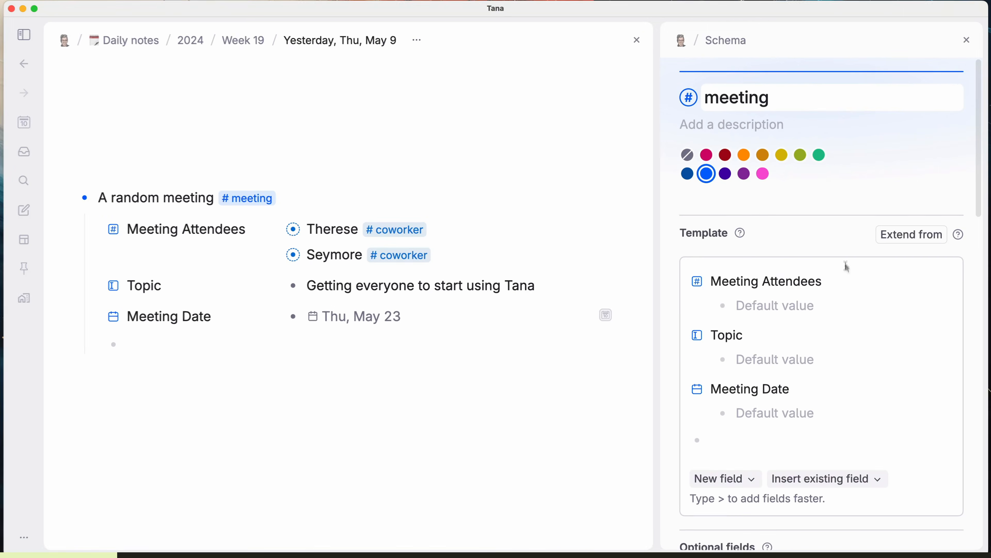
Step: Build #meeting titles from fields: Discussing "${Topic}" with ${Meeting Attendees} on ${Meeting Date}
scroll(847, 336, down, 12)
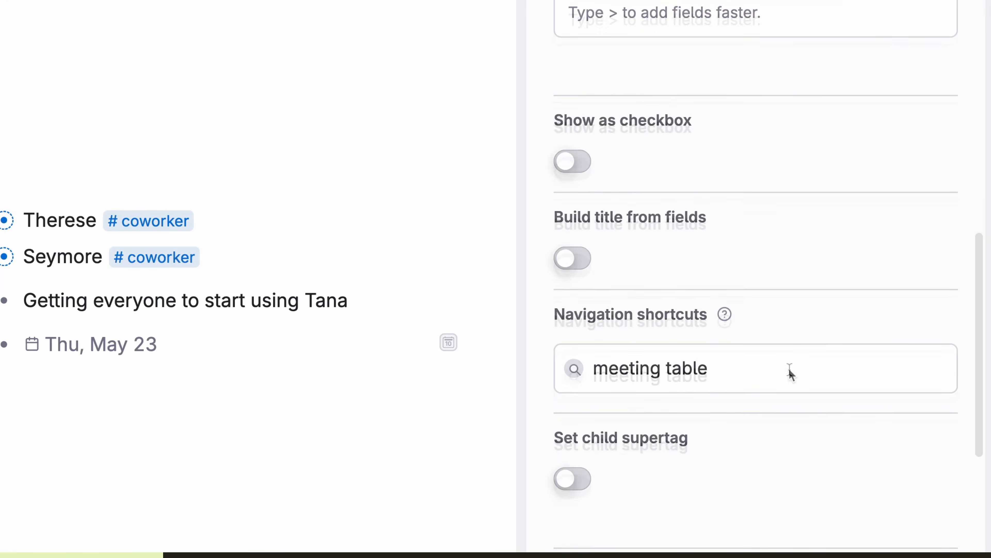
scroll(790, 373, down, 3)
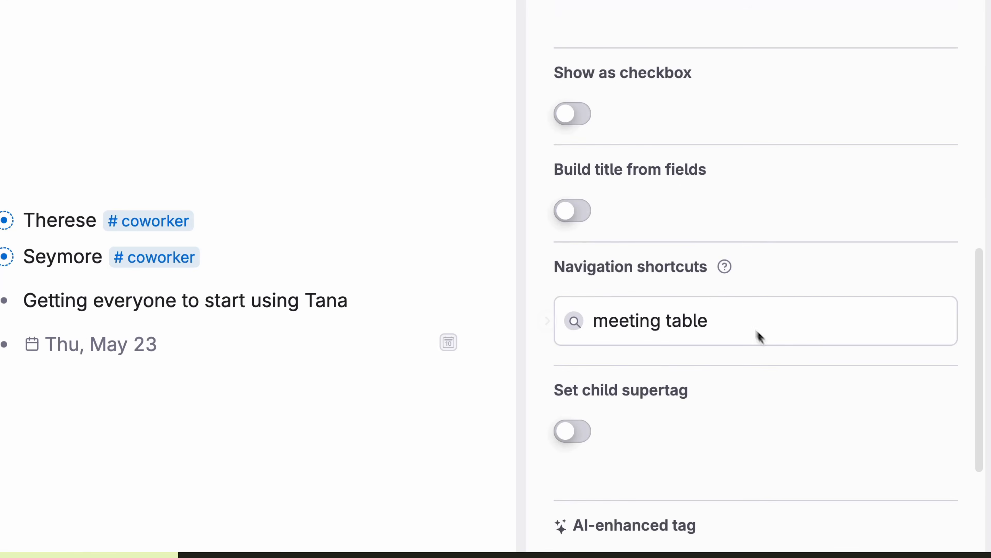
click(585, 214)
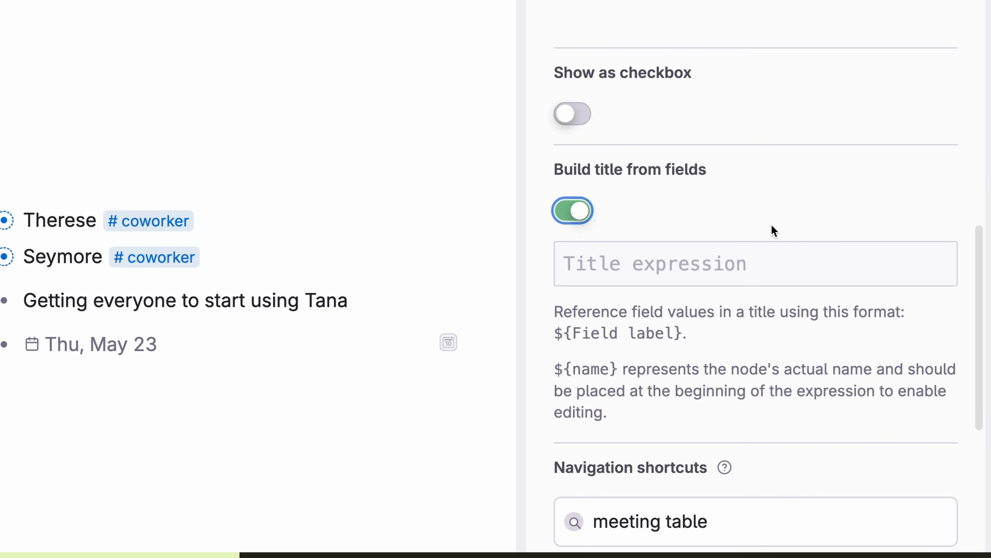
click(687, 265)
text(Discussing ${Topic)
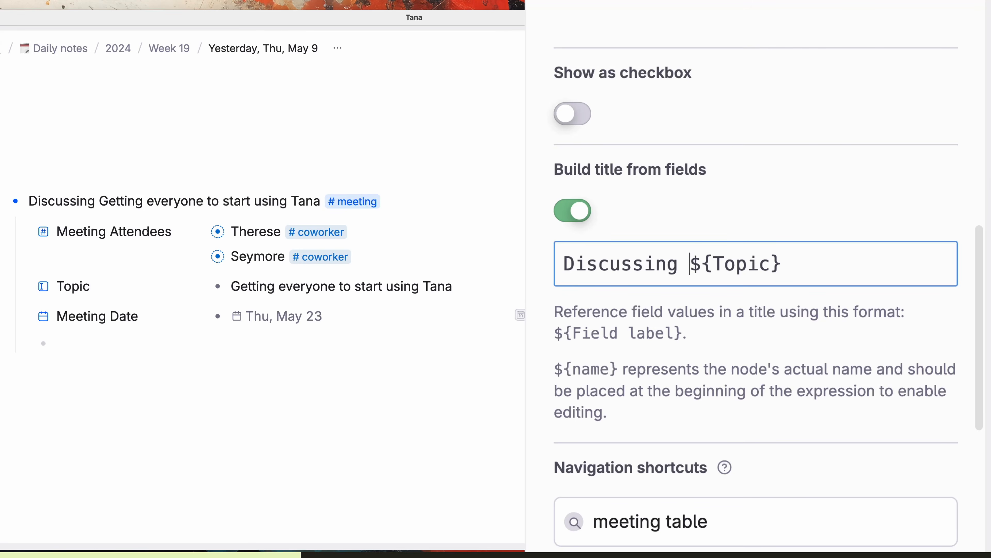
text(")
key(super+Right)
text(" with ${Meeting At)
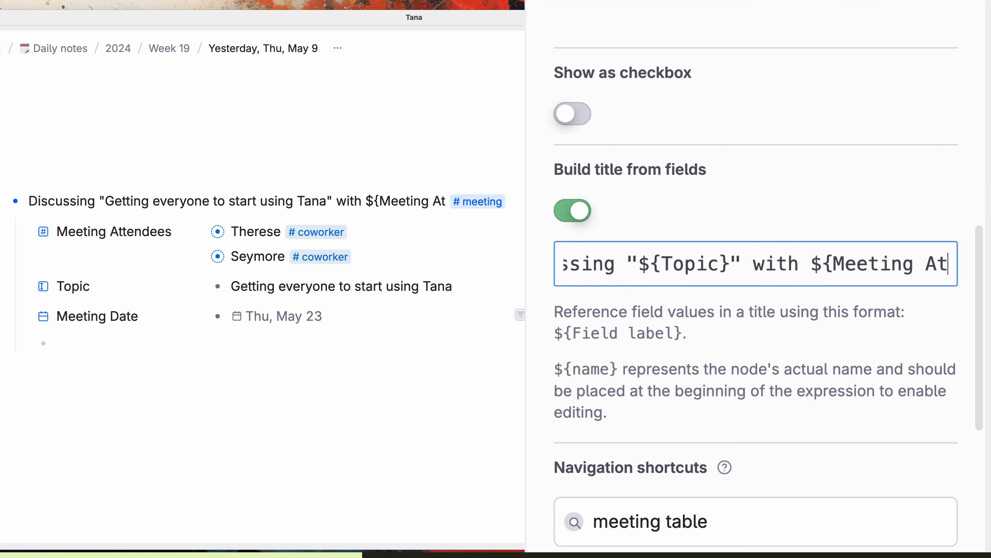
text(tendees} on ${Meeting Date})
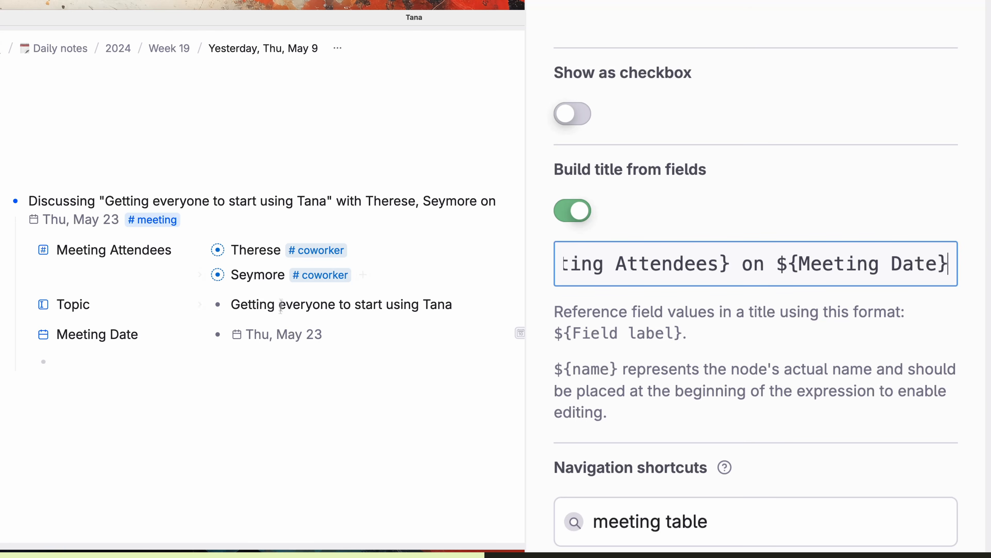
Step: Add a third coworker as meeting attendee, trying then undoing a ${name} title placeholder
click(363, 275)
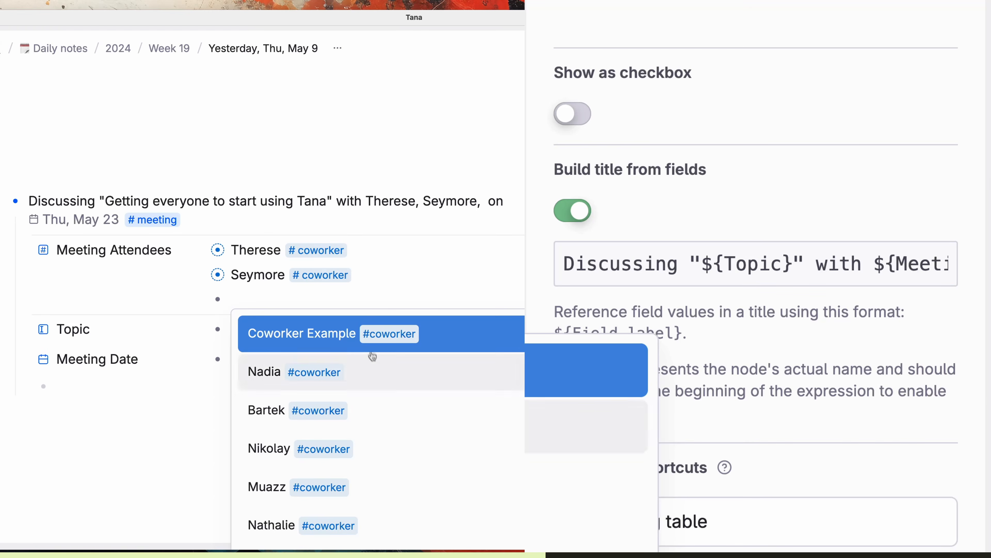
click(391, 381)
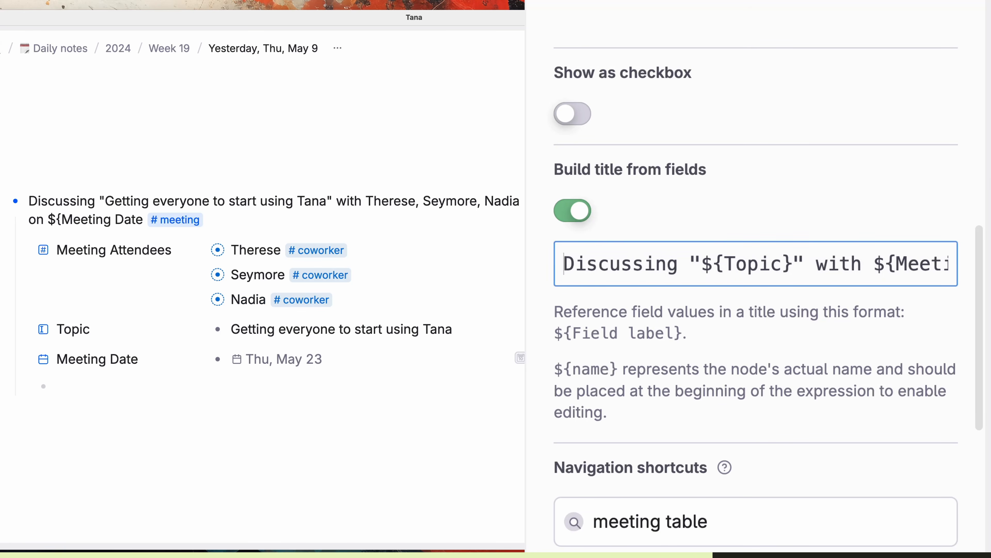
text(${name})
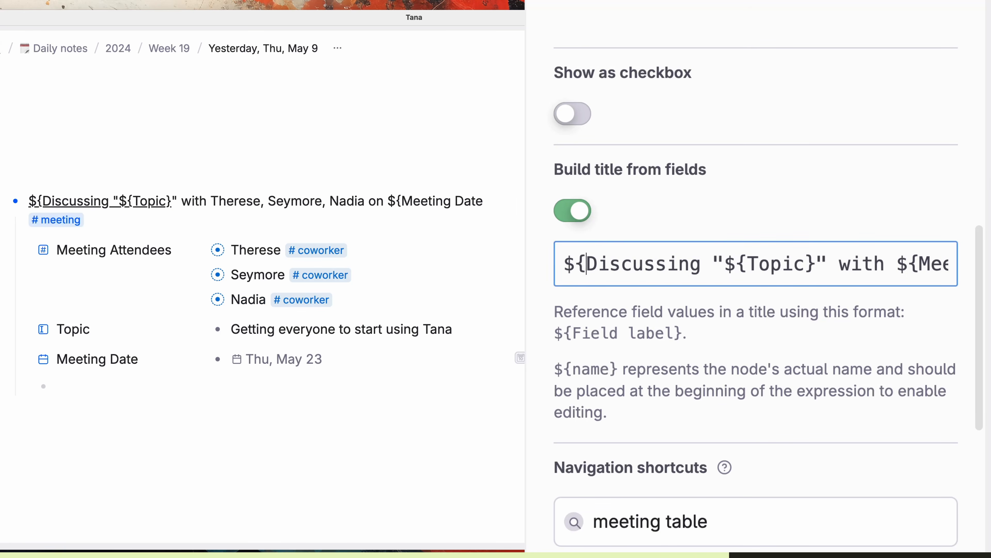
key(super+equal)
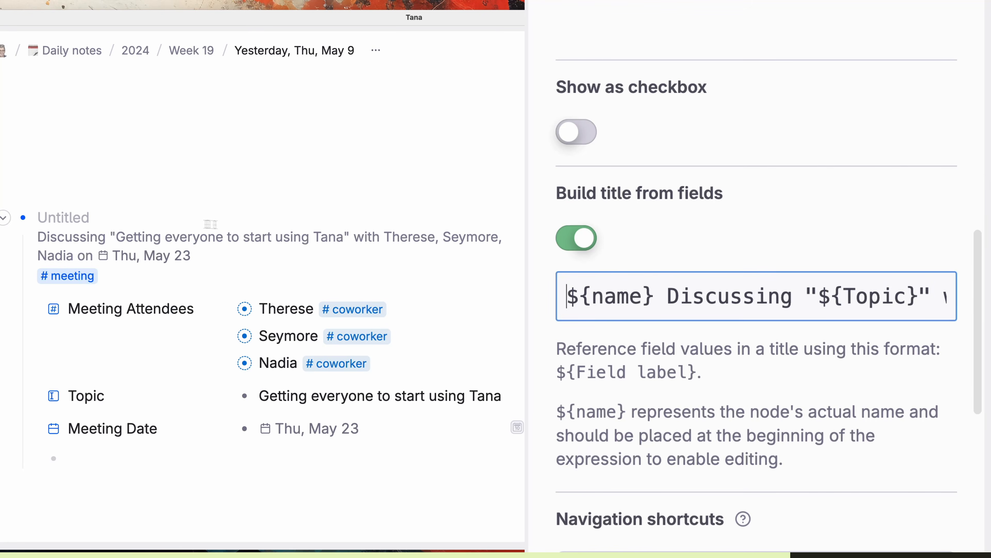
click(167, 221)
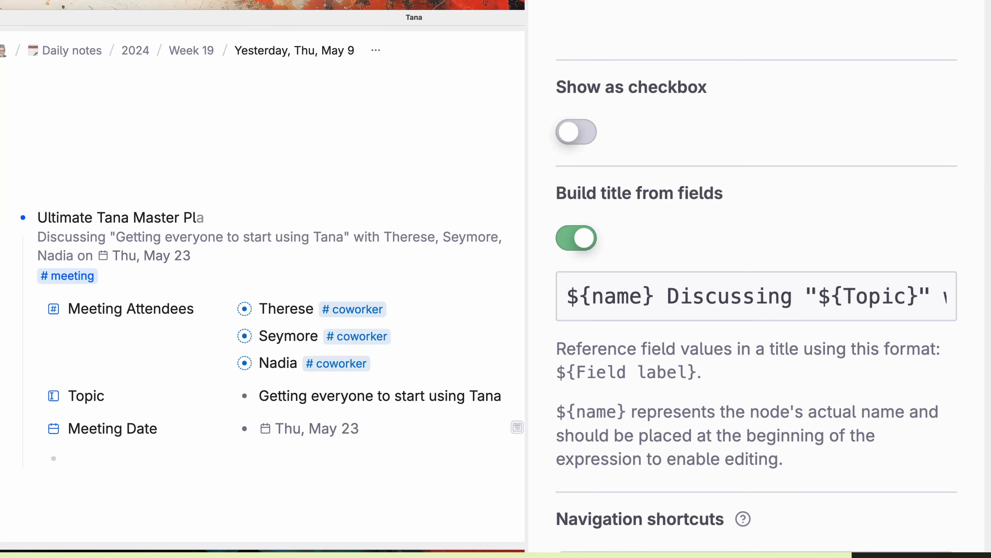
key(super+z)
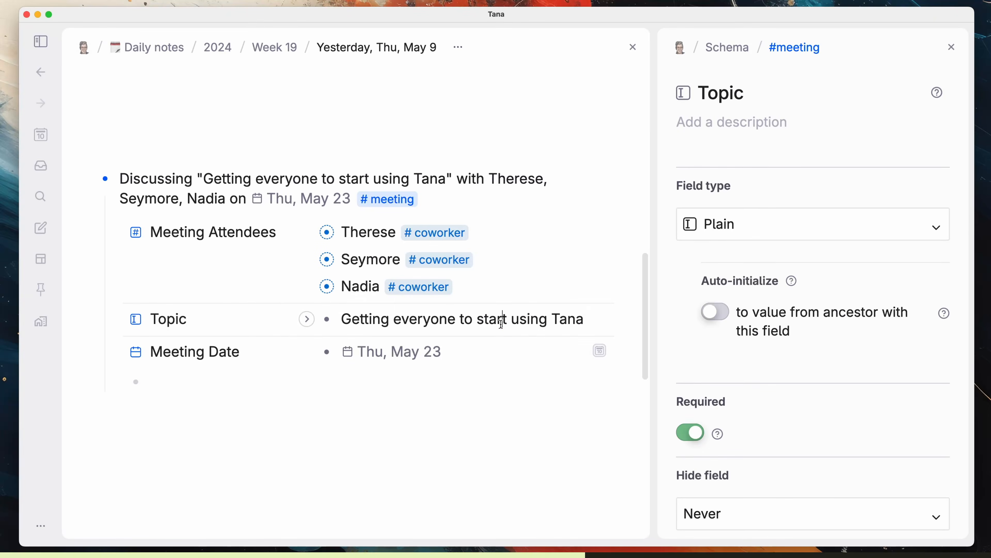
Step: Clear the meeting's Topic value to test Topic as a required field
triple_click(501, 322)
key(BackSpace)
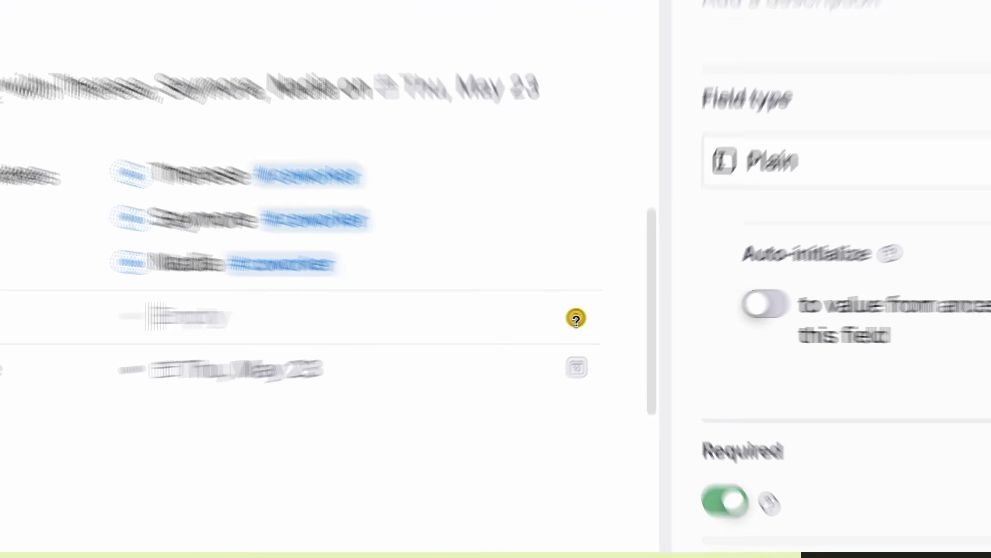
mouse_move(599, 319)
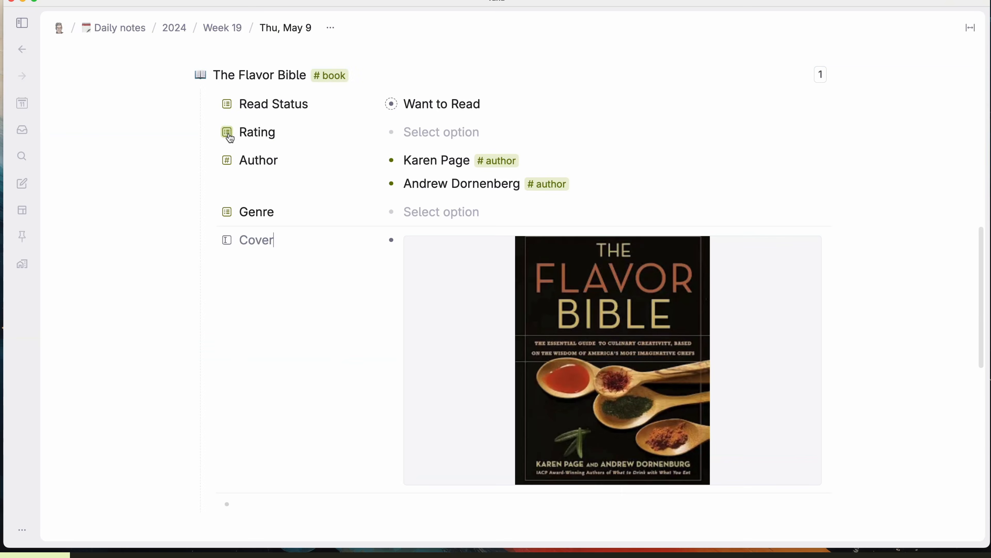
Step: Set the Rating field to hide when empty
click(224, 132)
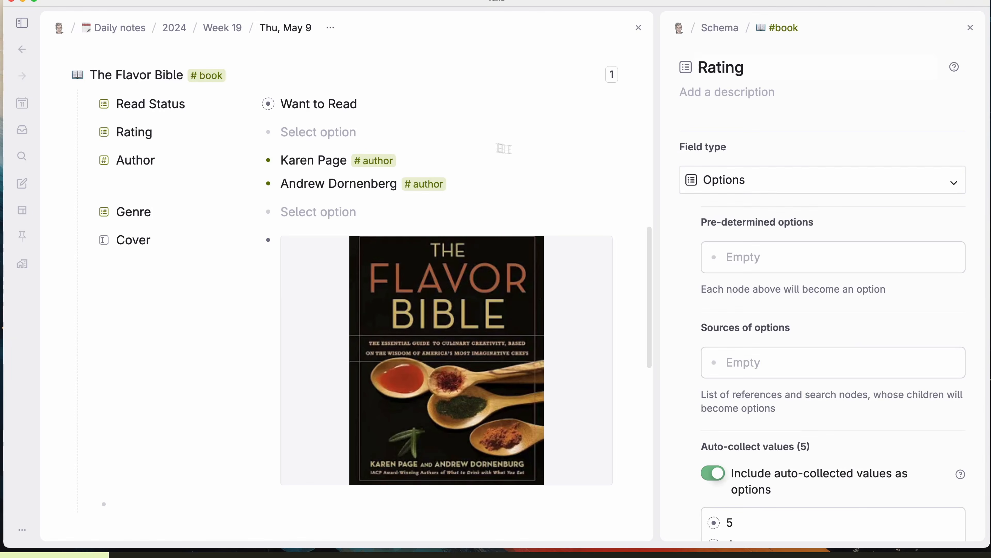
scroll(777, 187, down, 10)
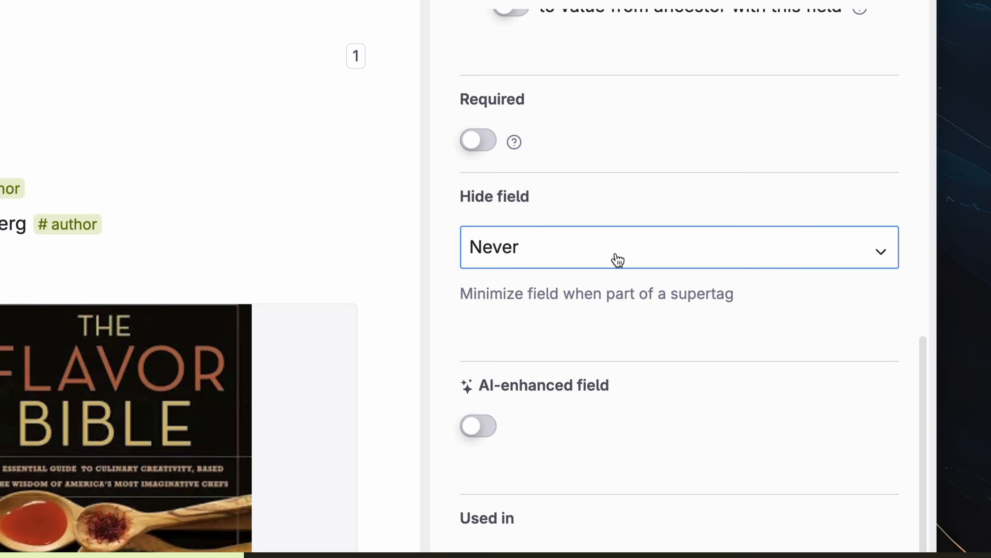
click(618, 260)
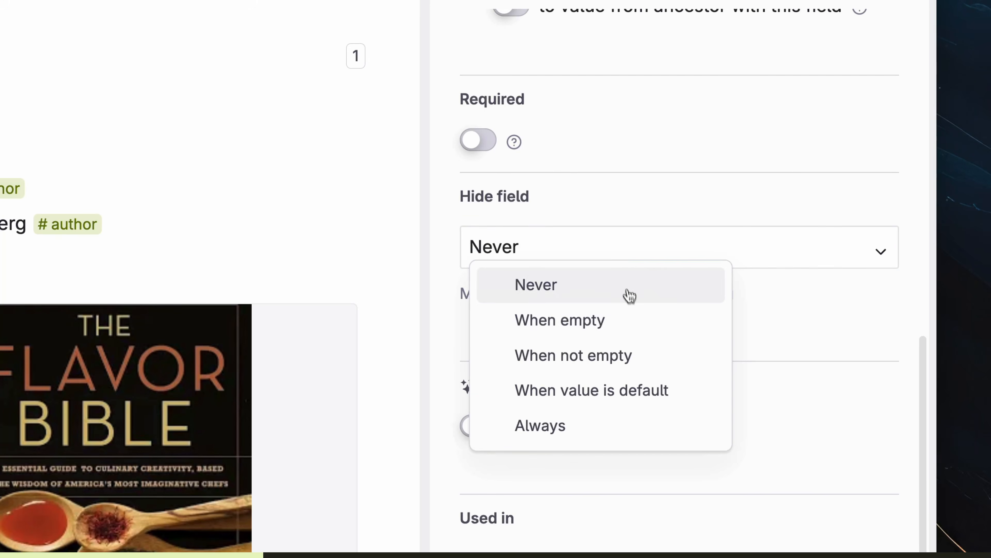
click(634, 324)
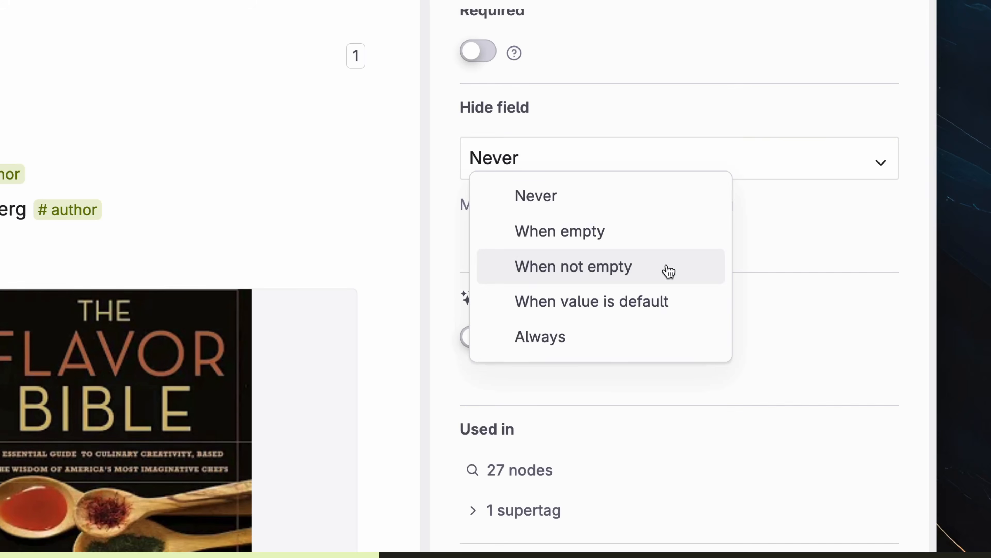
click(666, 264)
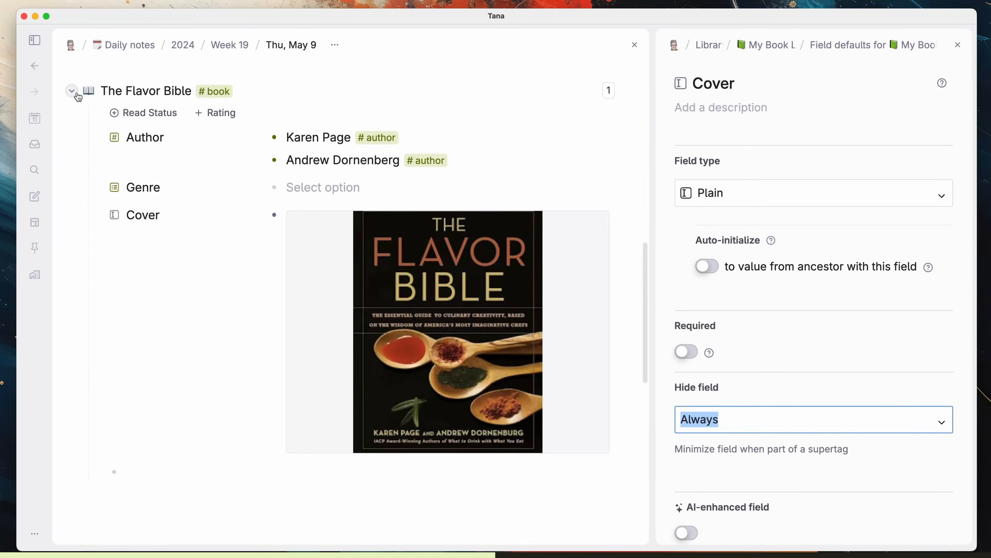
Step: Add Cover, Rating and Read Status fields to The Flavor Bible
click(72, 93)
click(72, 92)
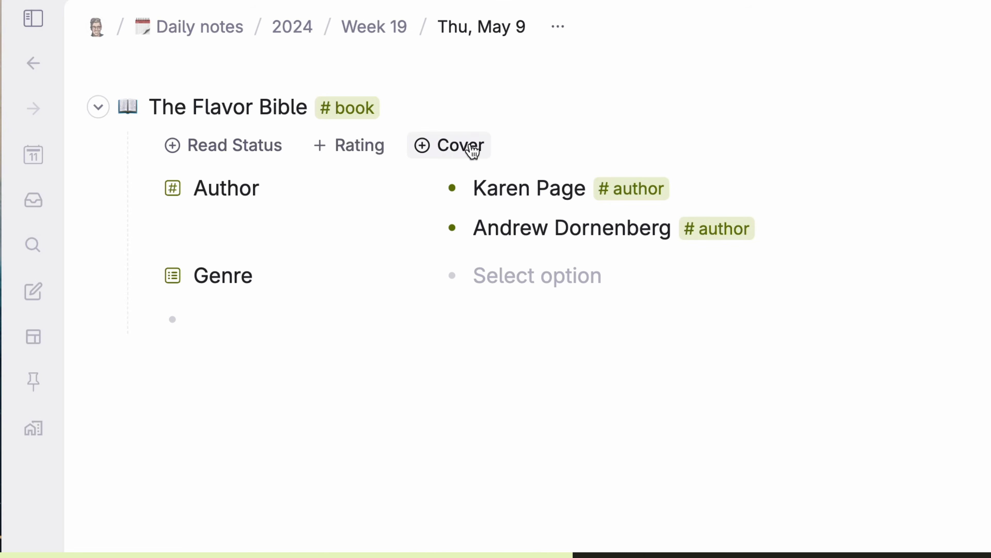
click(265, 111)
click(327, 120)
click(263, 122)
Step: Browse the hide conditions offered by the Set Hide field conditions command
key(super+k)
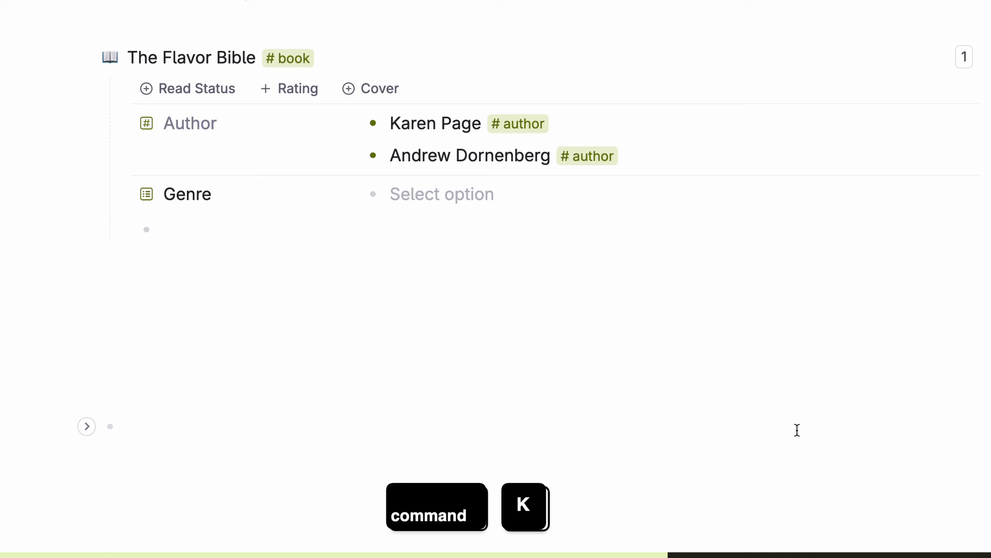
key(super+k)
text(set hide)
key(Return)
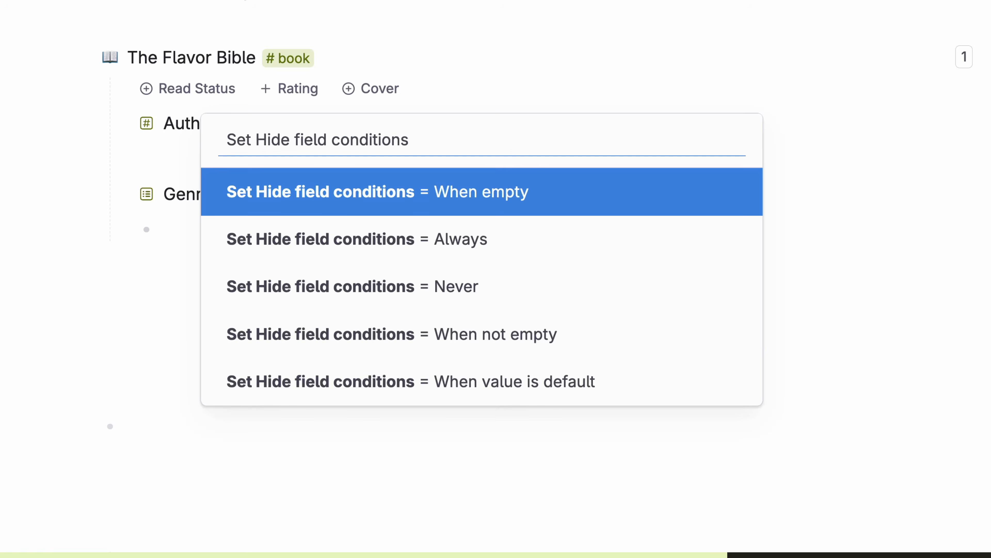
key(Down)
key(Return)
key(Down)
key(Down)
key(Down)
key(Up)
key(Up)
key(Up)
key(Up)
key(super+k)
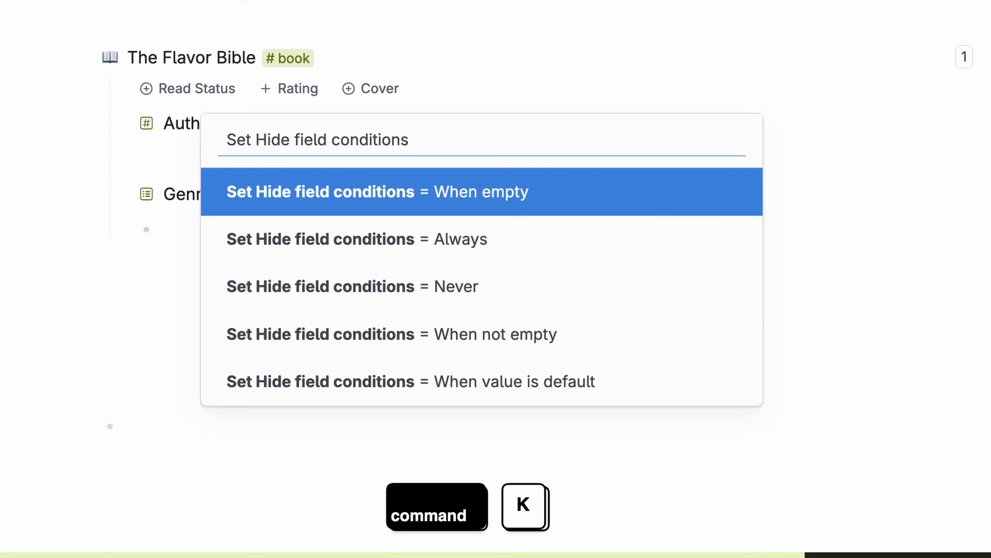
Step: Run Hide all fields on The Flavor Bible
key(super+k)
text(hide all)
key(Return)
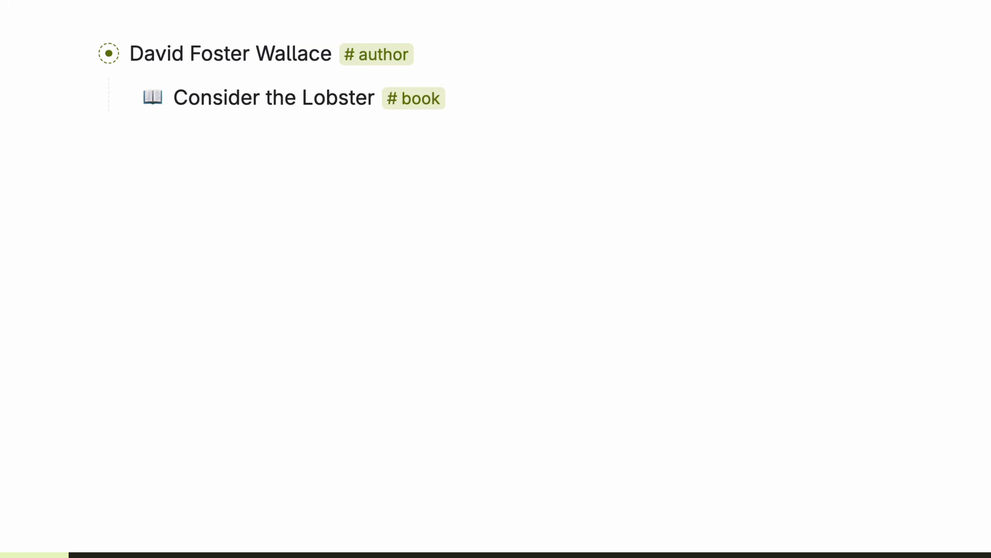
Step: Make Author auto-initialize to the ancestor tagged #author, and re-tag Consider the Lobster #book
click(124, 99)
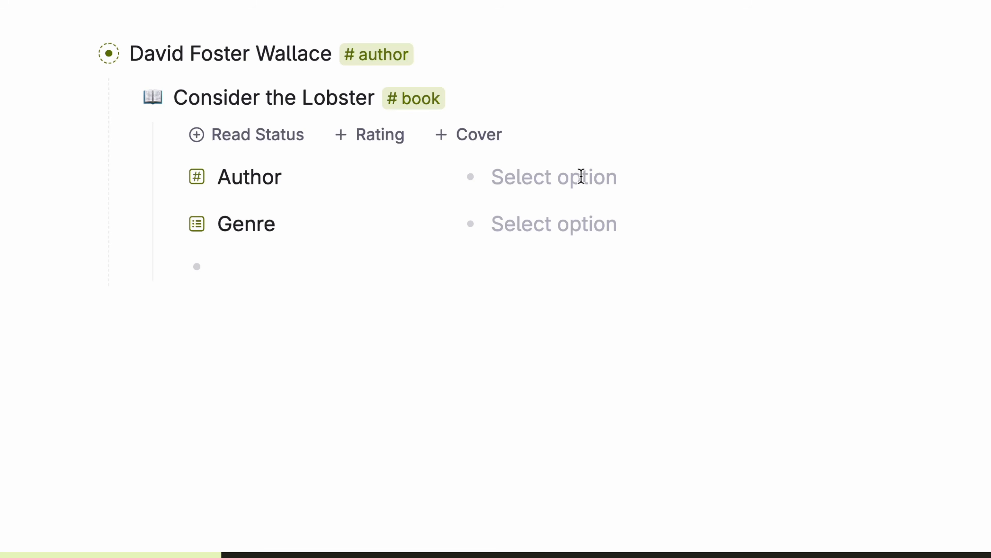
click(194, 180)
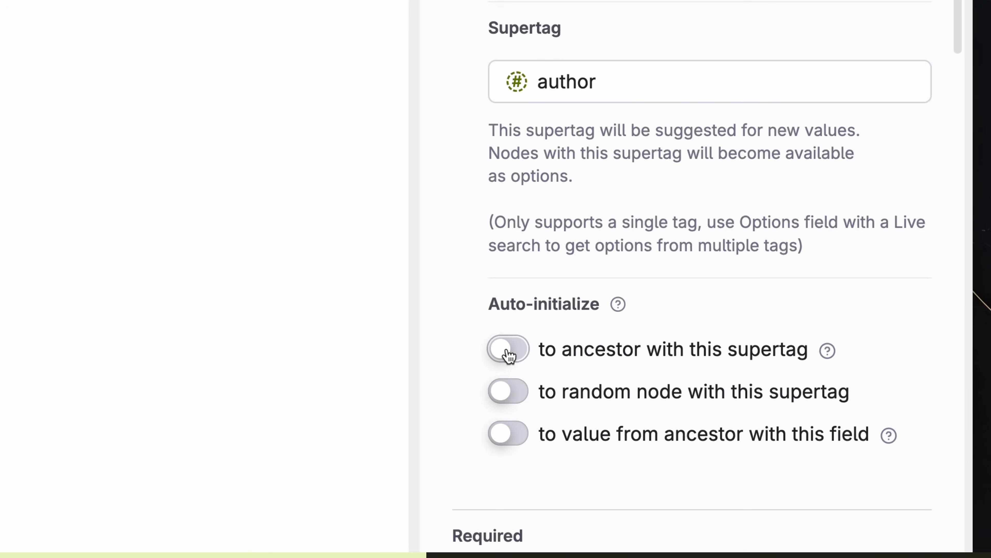
click(512, 356)
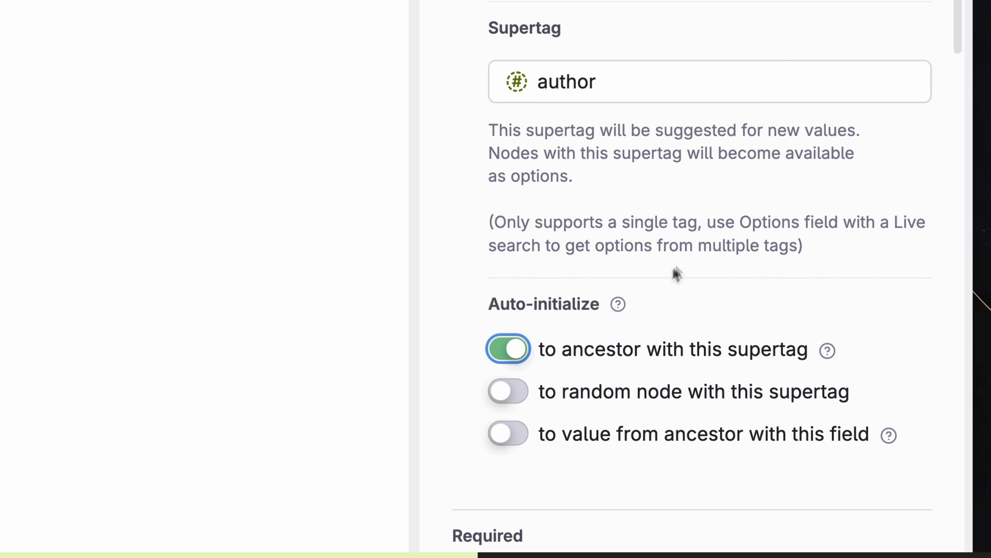
click(373, 139)
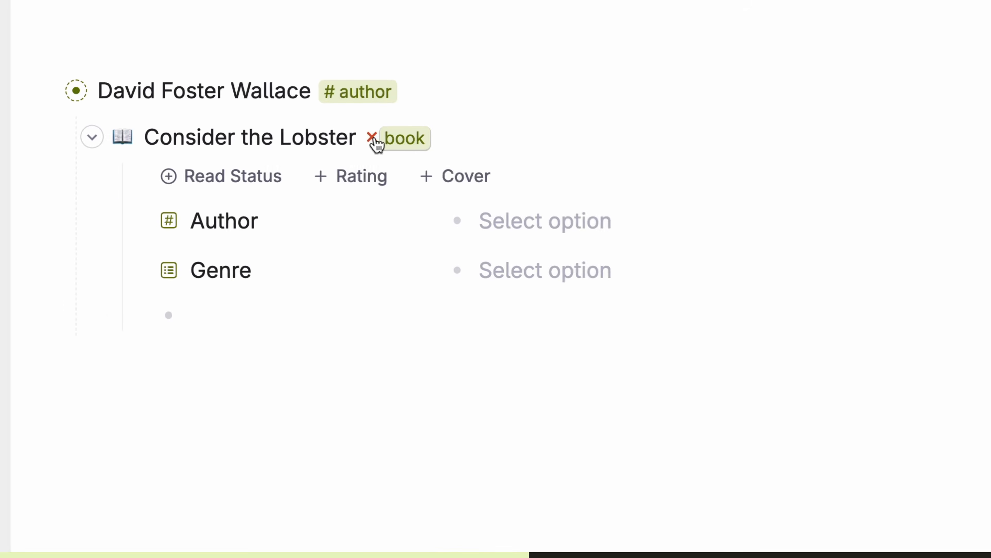
text(#b)
key(Return)
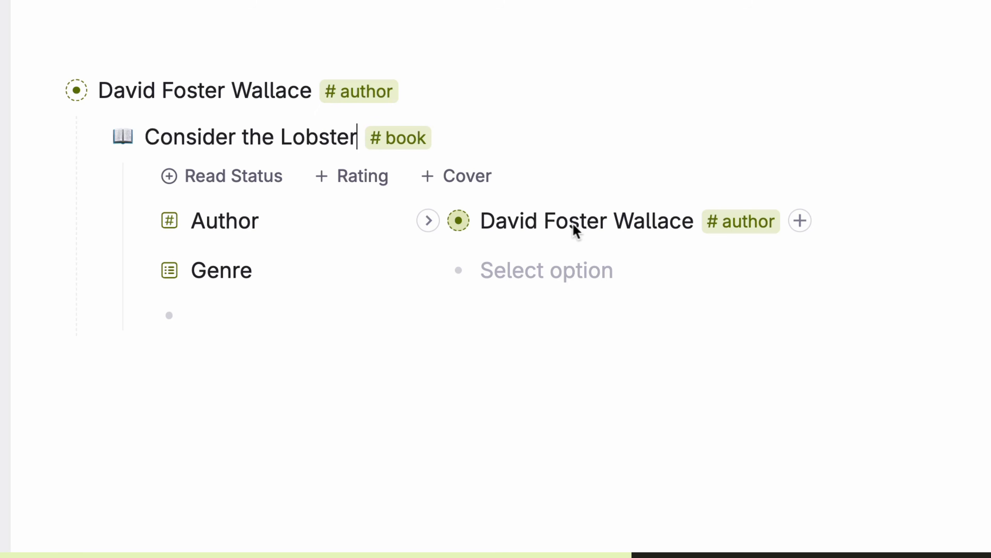
Step: Add 'A Supposedly Fun Thing I'll Never Do Again' as a #book under David Foster Wallace
key(Return)
text(A Supposedly Fun Thing I'll Never Do Again #book)
key(Return)
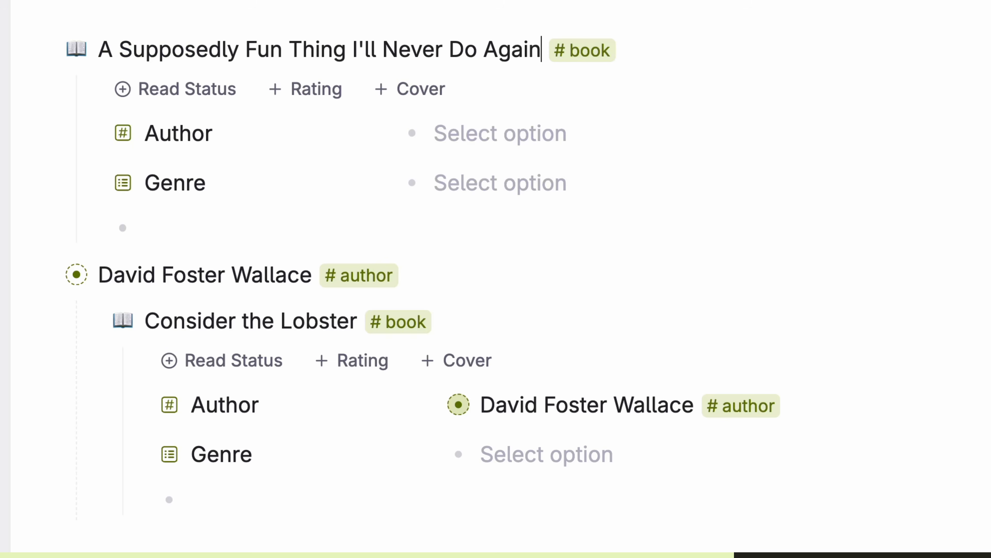
key(ctrl+shift+Down)
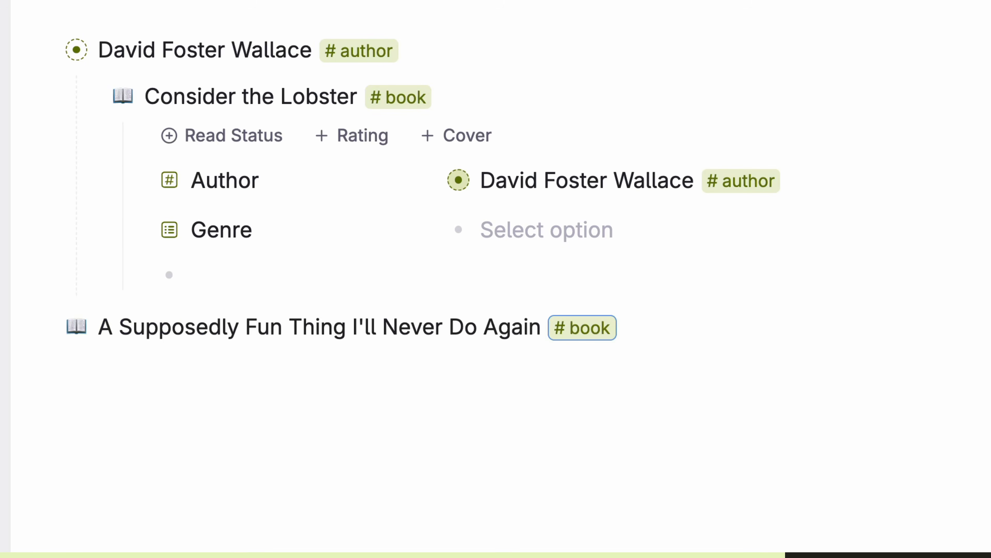
key(Tab)
click(604, 323)
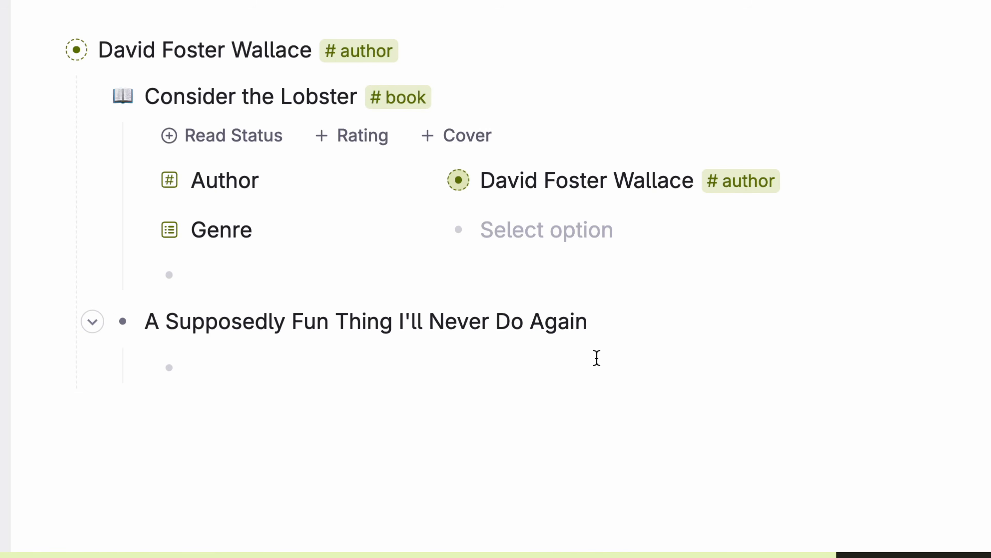
text(#book)
key(Return)
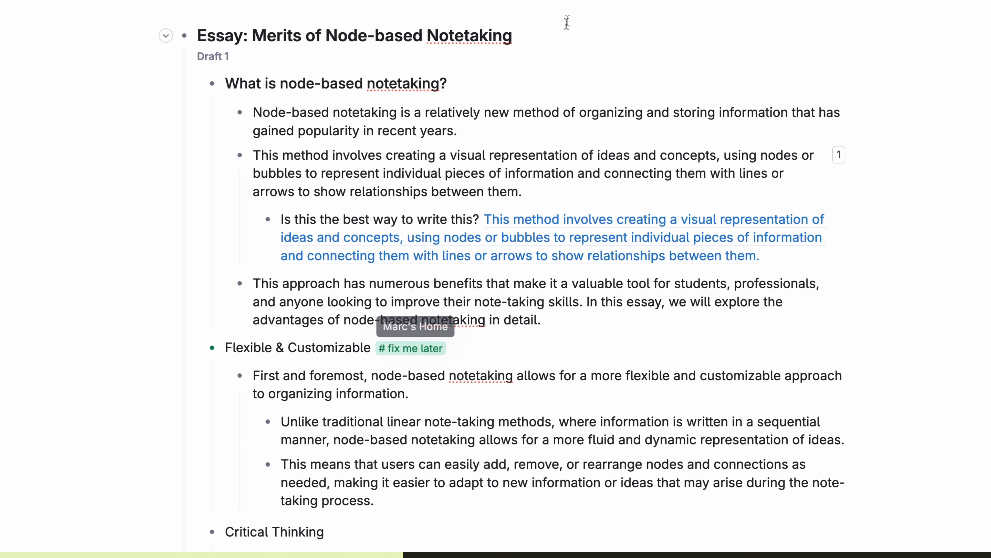
Step: Turn on view options for the essay and filter it by the #fix me later tag
key(super+k)
text(show v)
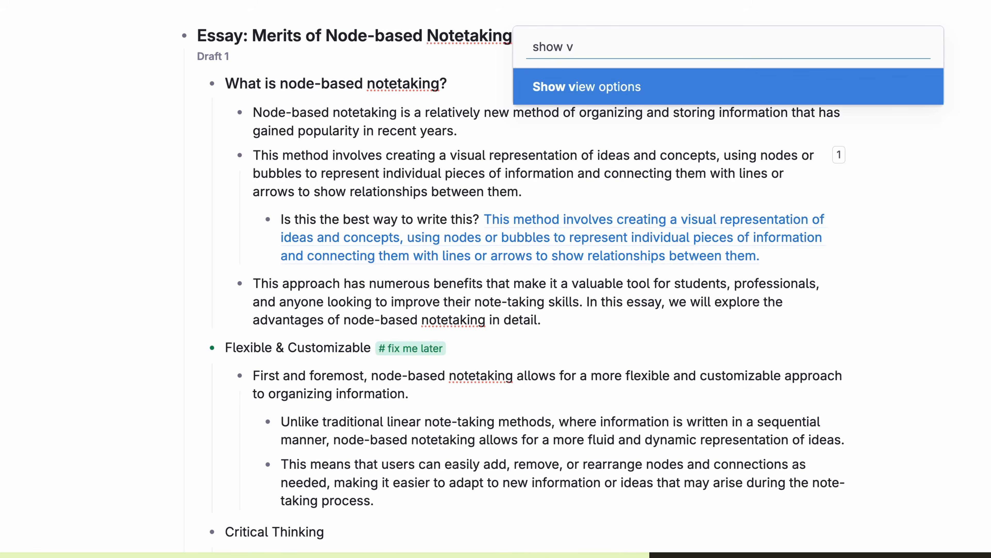
key(Return)
click(526, 35)
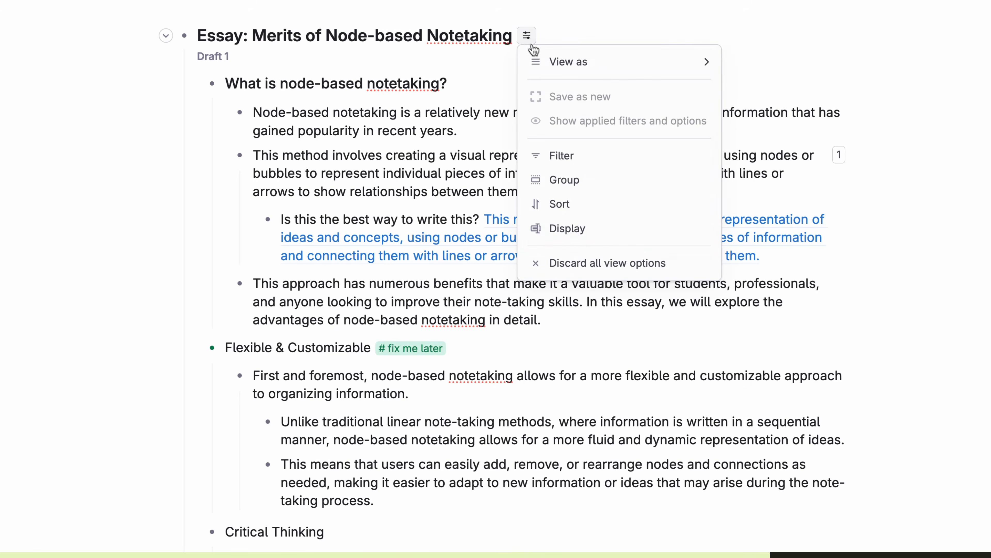
click(581, 153)
click(268, 176)
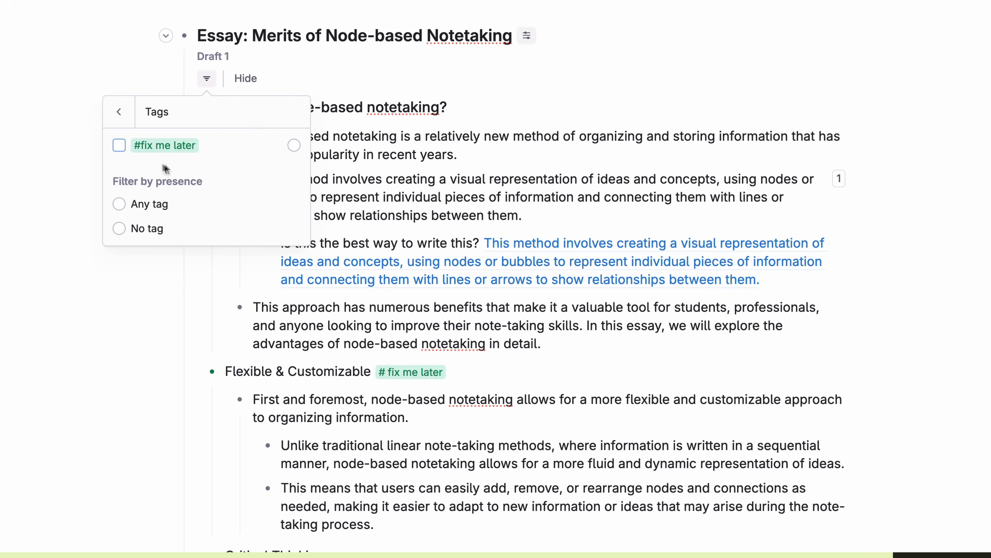
click(119, 145)
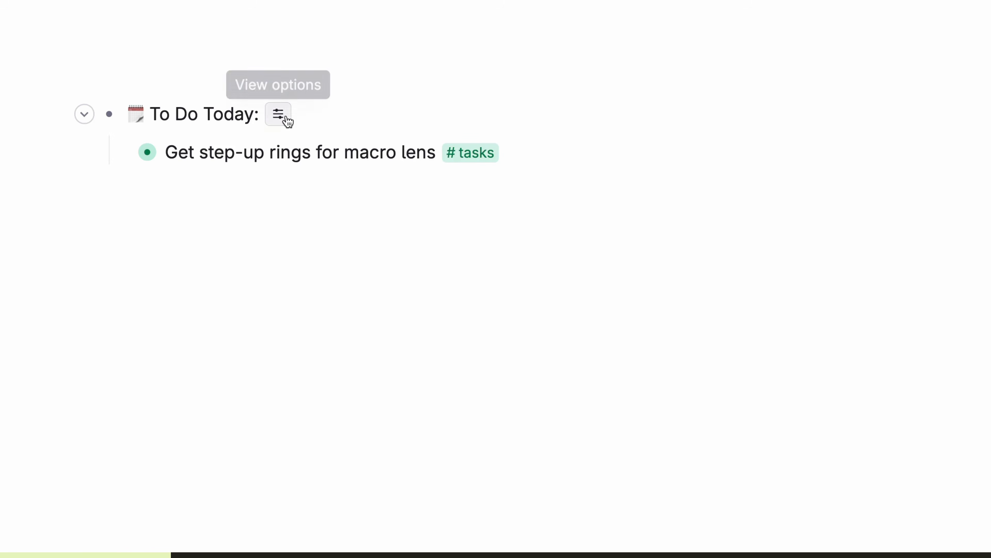
Step: Display Assigned to and Last edited time beneath each To Do Today task
click(286, 119)
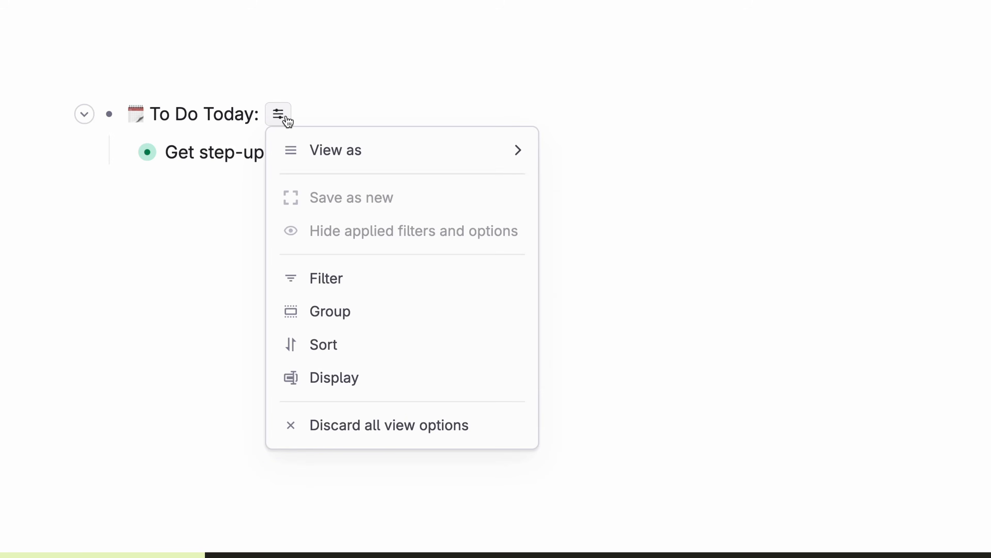
click(411, 380)
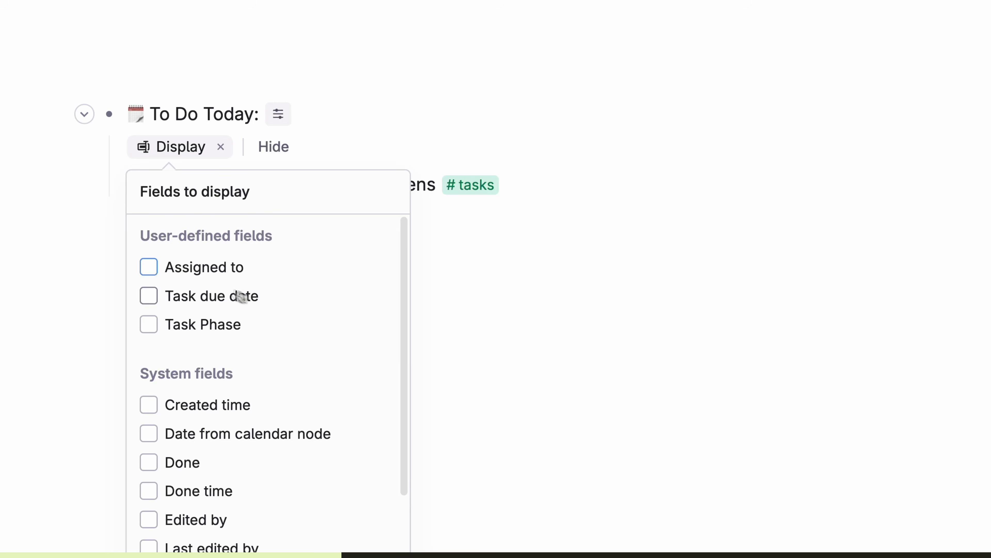
click(148, 266)
scroll(358, 375, down, 5)
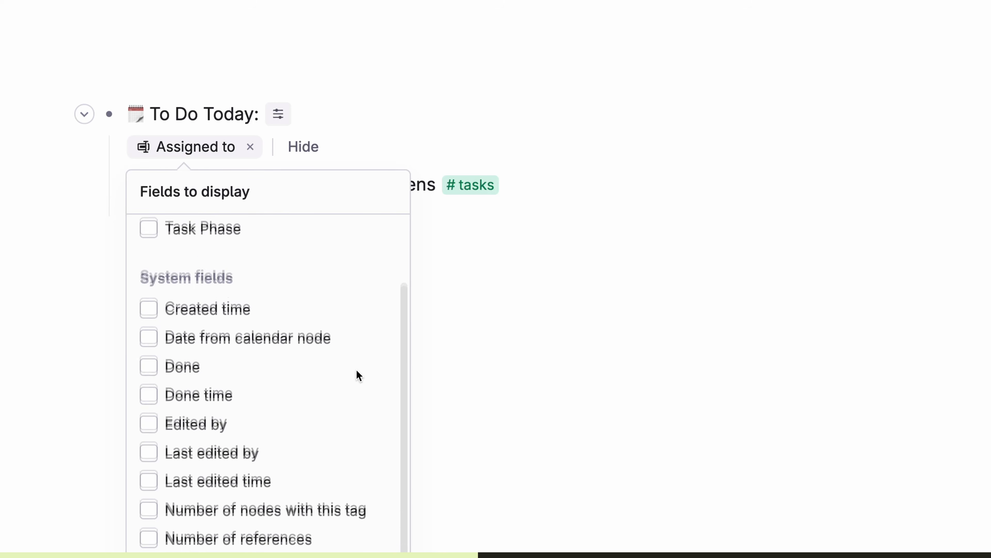
click(154, 438)
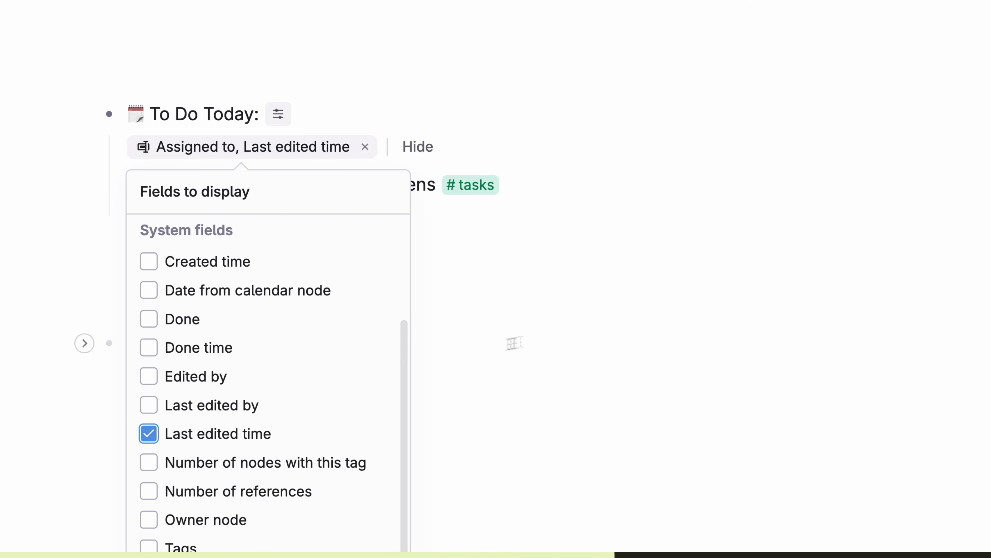
click(666, 324)
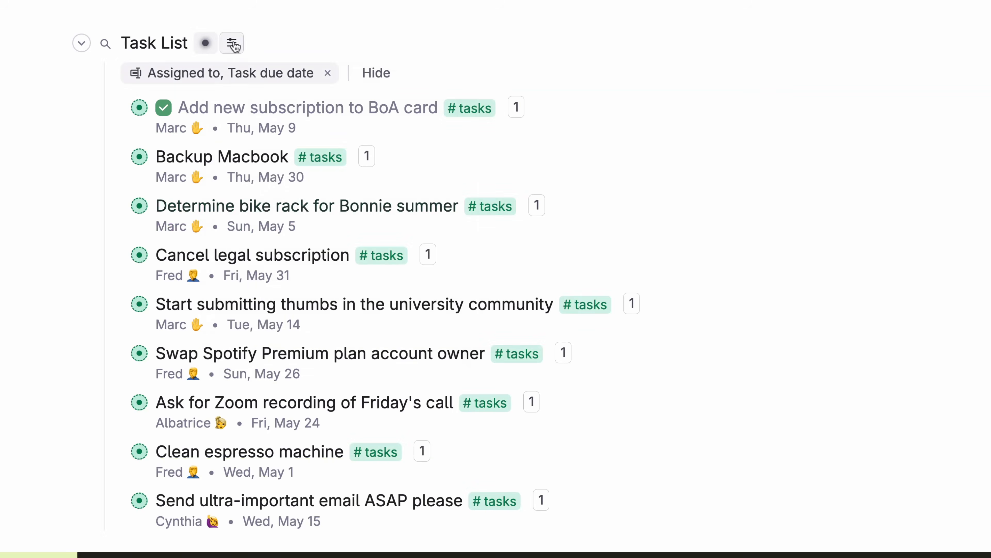
click(232, 42)
Step: Sort the Task List by Assigned to, then by Task due date
click(346, 262)
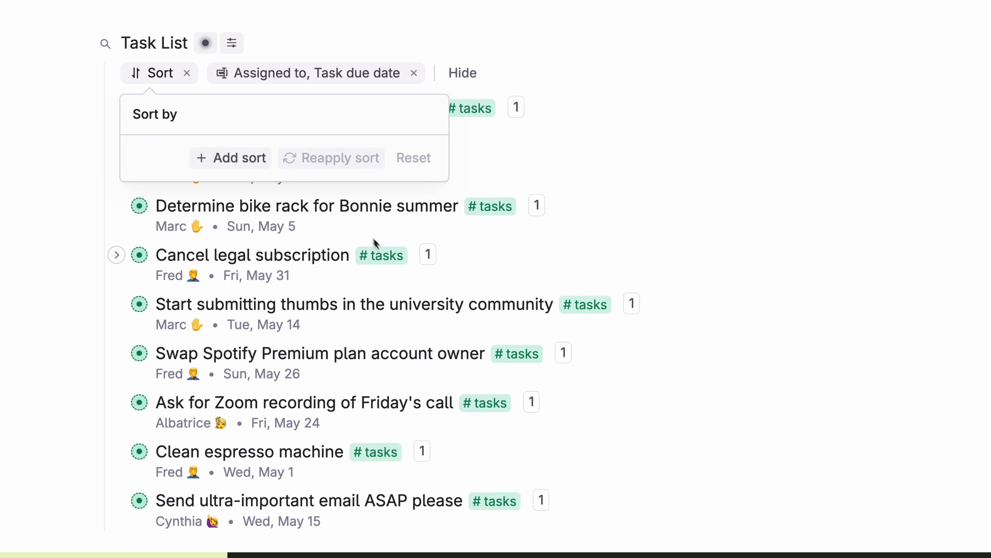
click(255, 157)
click(303, 169)
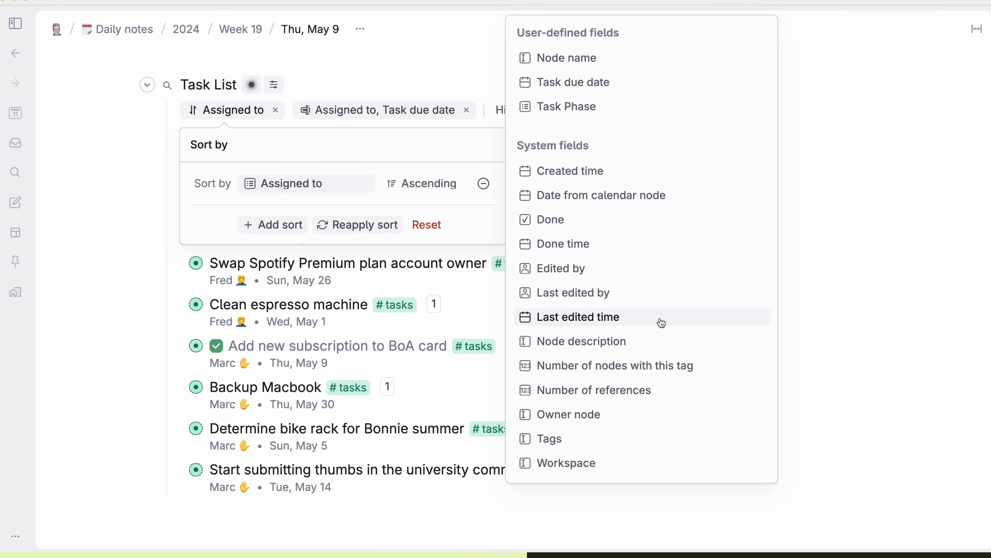
click(573, 82)
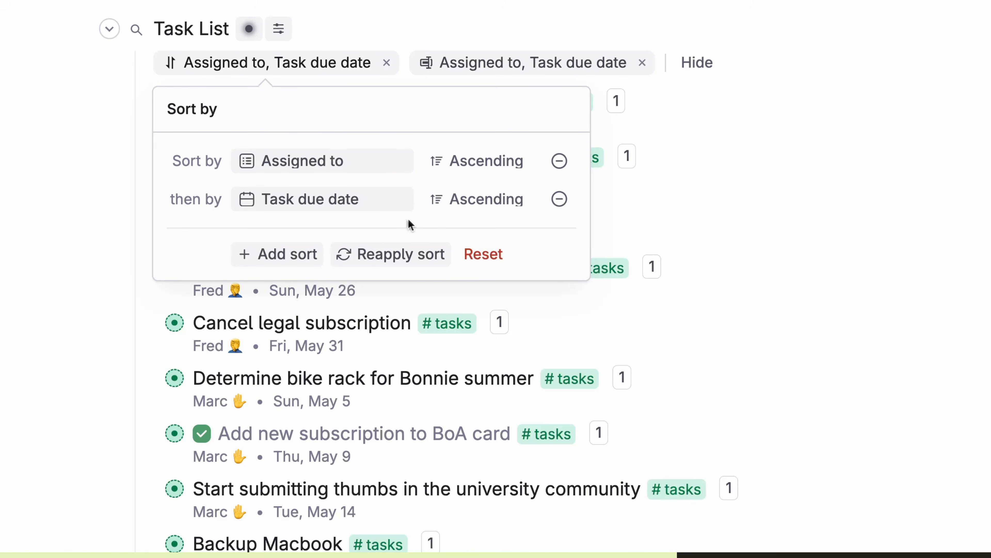
key(Escape)
click(218, 213)
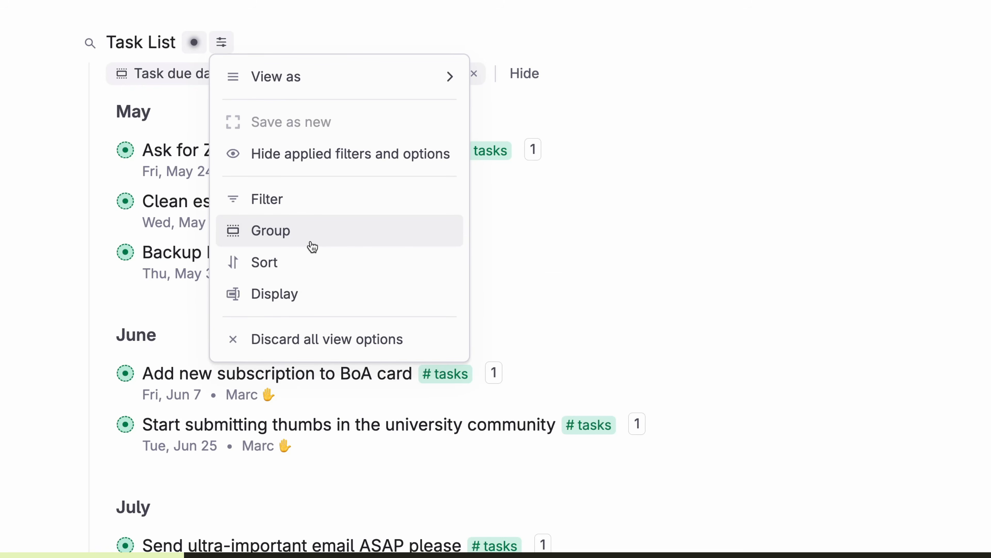
Step: Group the Task List by Task due date into monthly sections
key(Escape)
click(189, 80)
scroll(187, 215, down, 2)
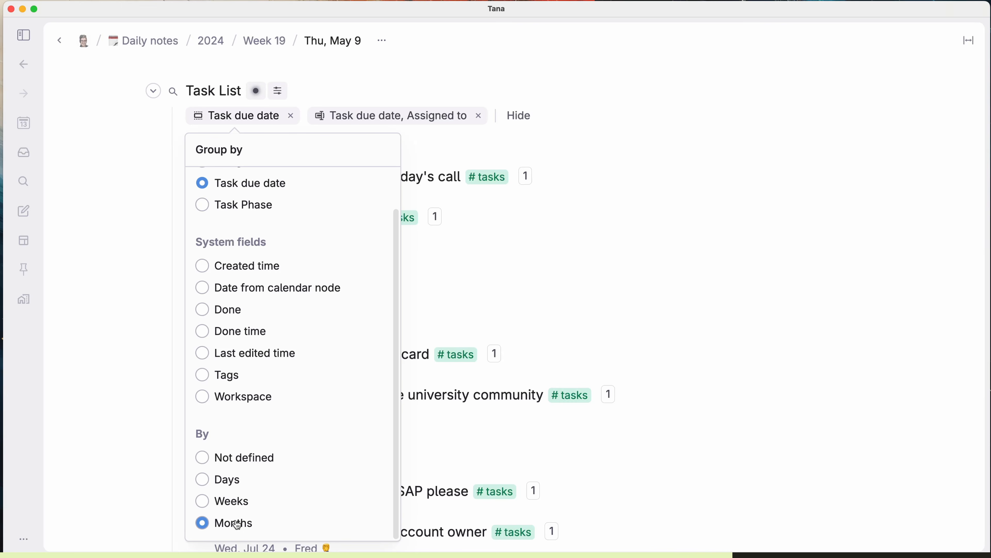
click(755, 421)
scroll(755, 420, down, 4)
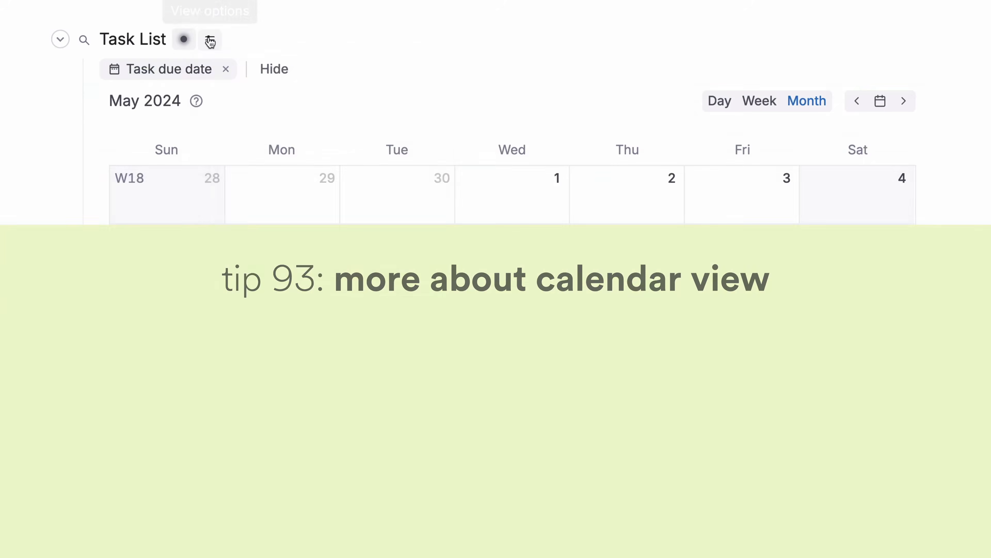
Step: Place calendar tasks by Task started and Task due date
click(210, 39)
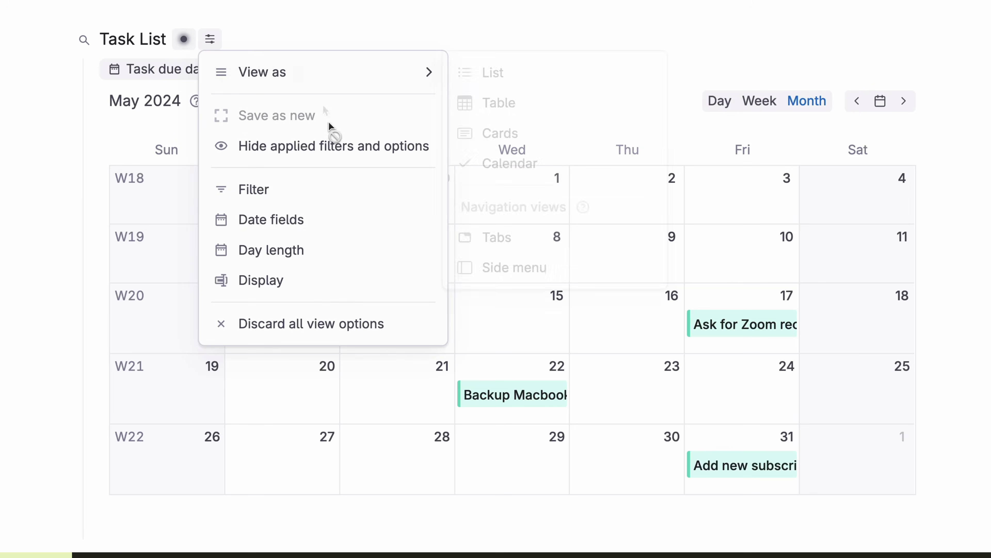
click(348, 225)
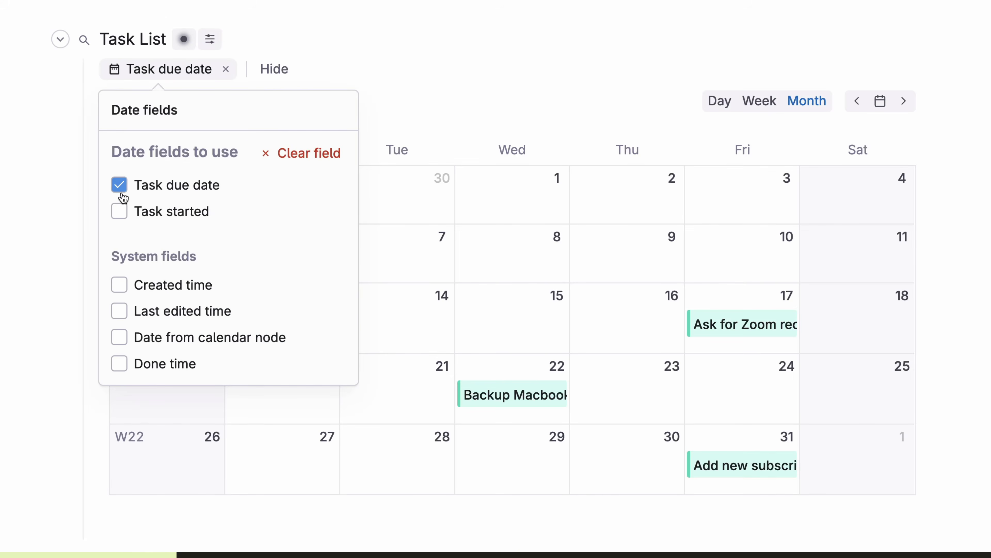
click(119, 181)
click(120, 208)
click(119, 185)
click(119, 310)
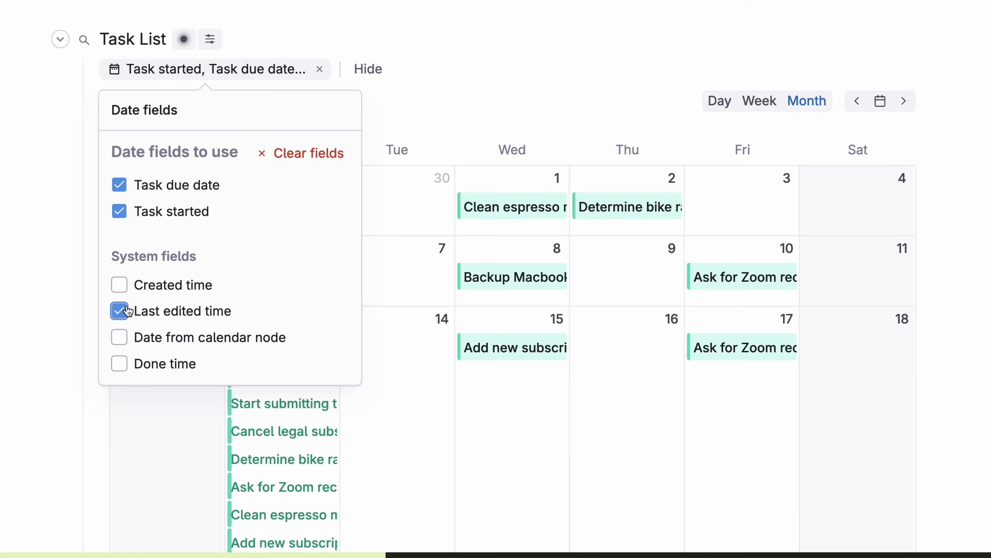
click(119, 311)
click(411, 118)
Step: Show Assigned to and Task due date on each calendar event
click(210, 39)
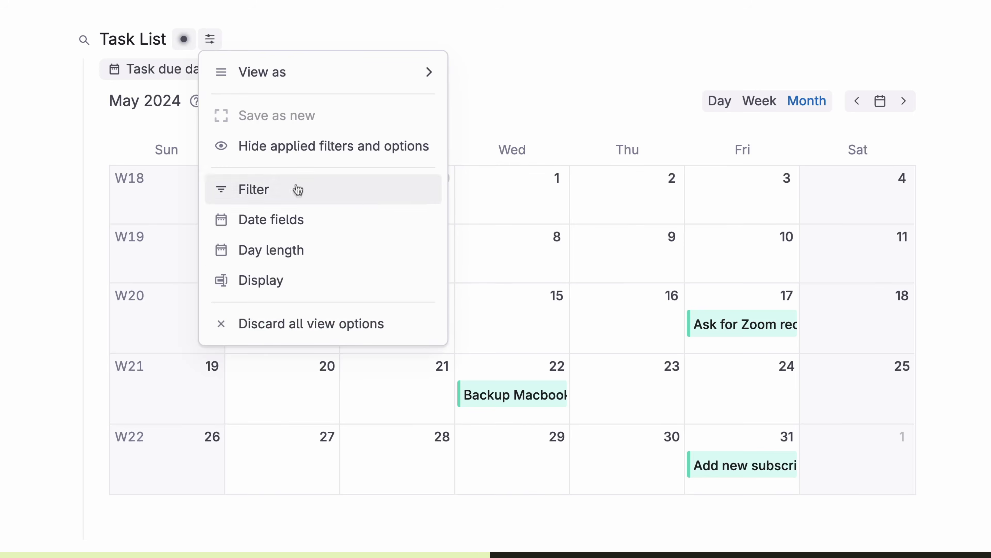
click(297, 280)
click(266, 179)
click(266, 205)
click(608, 117)
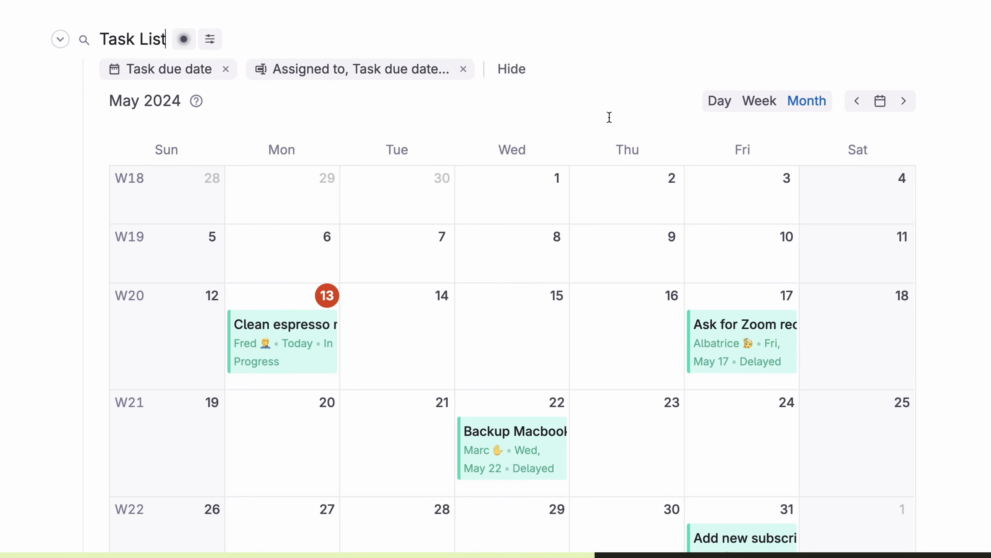
Step: Move Clean espresso machine to 12:00 PM in the May 13 day view
click(760, 103)
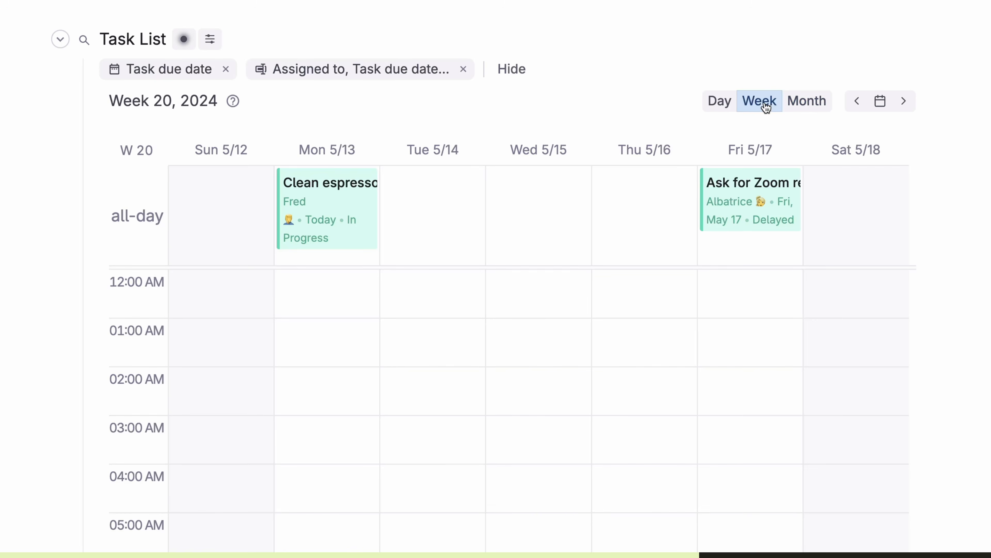
click(727, 107)
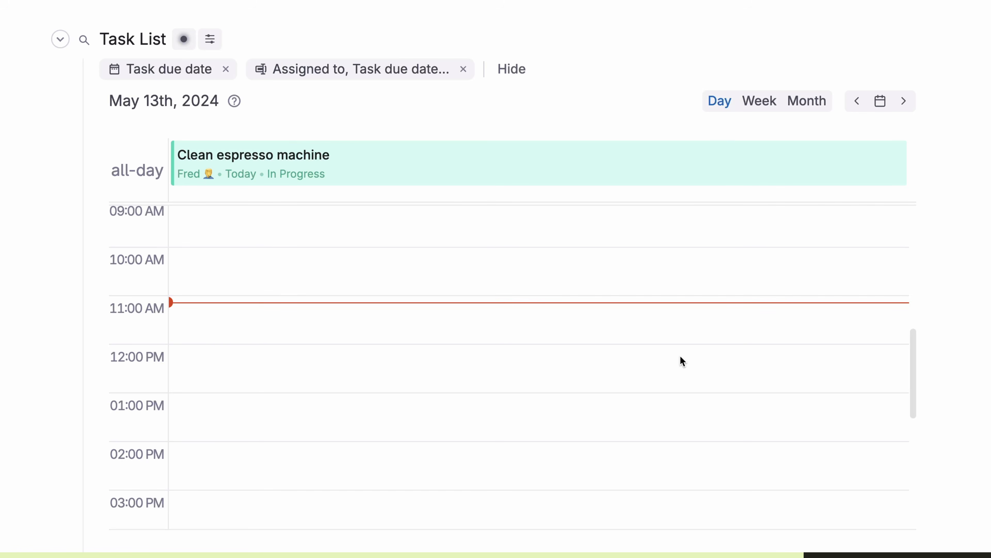
drag(330, 170, 385, 357)
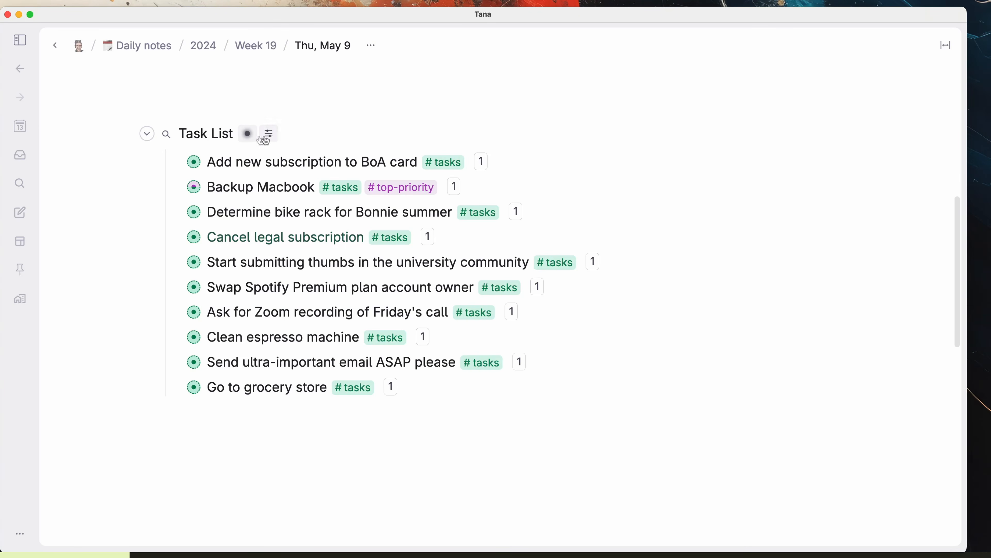
Step: Add AND and NOT clauses to the Task List query to exclude #top-priority tasks, and run it
click(248, 134)
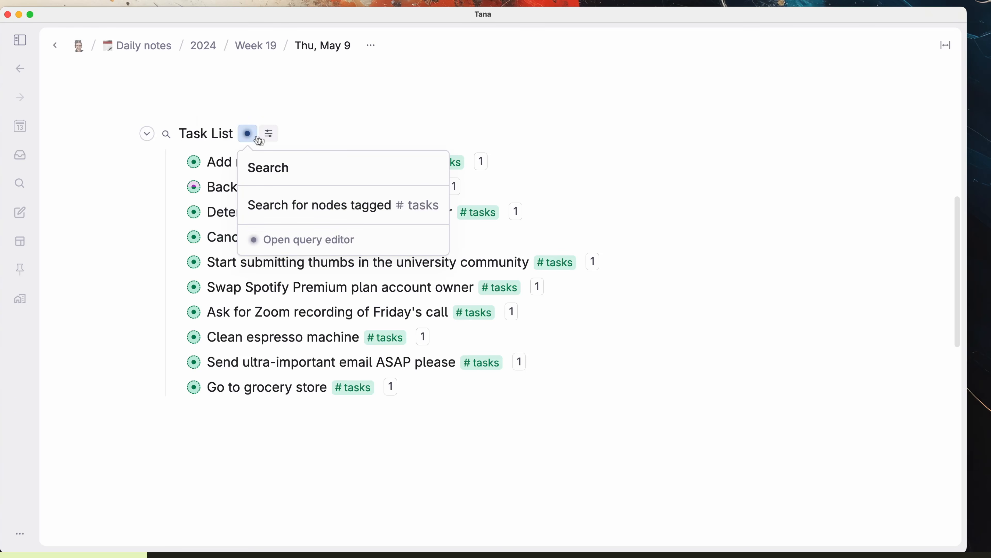
click(339, 249)
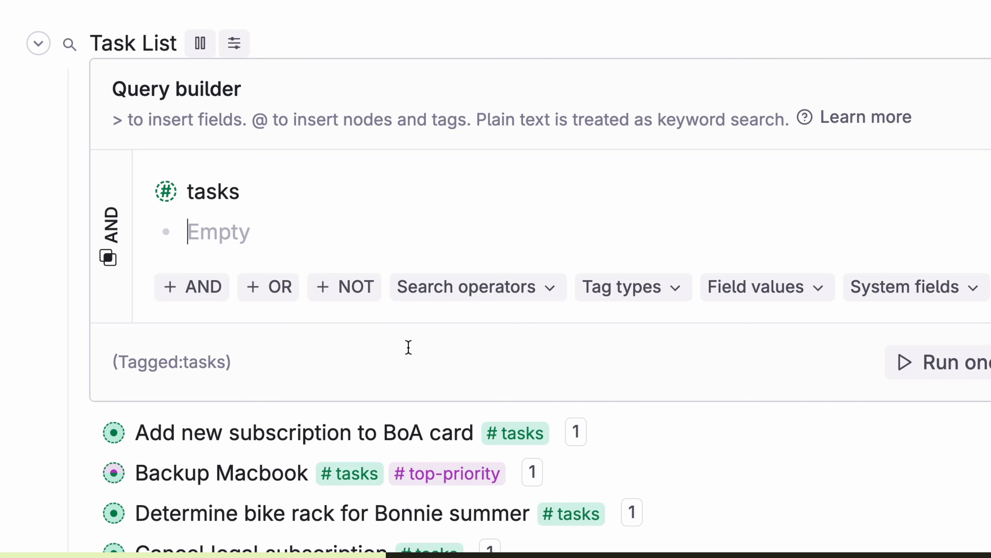
click(214, 287)
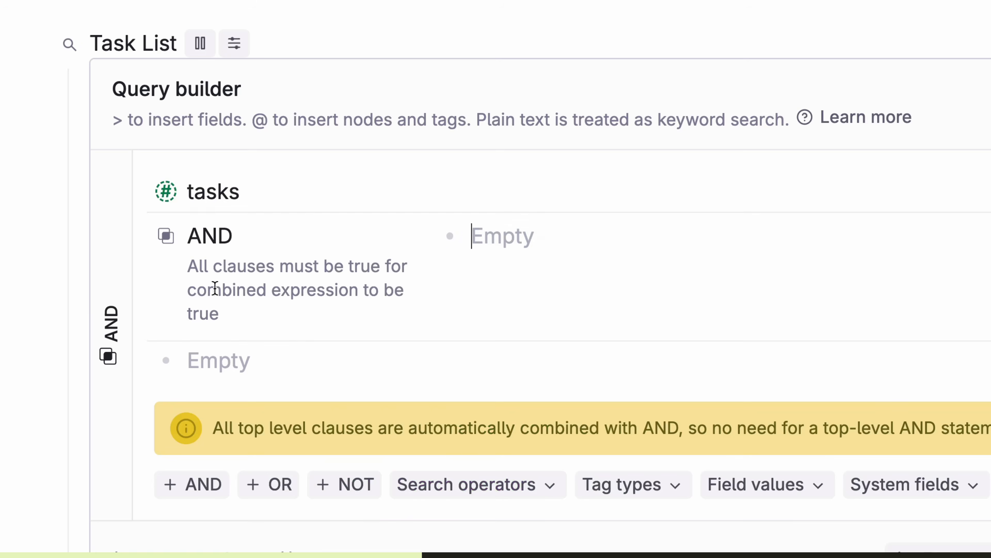
click(958, 364)
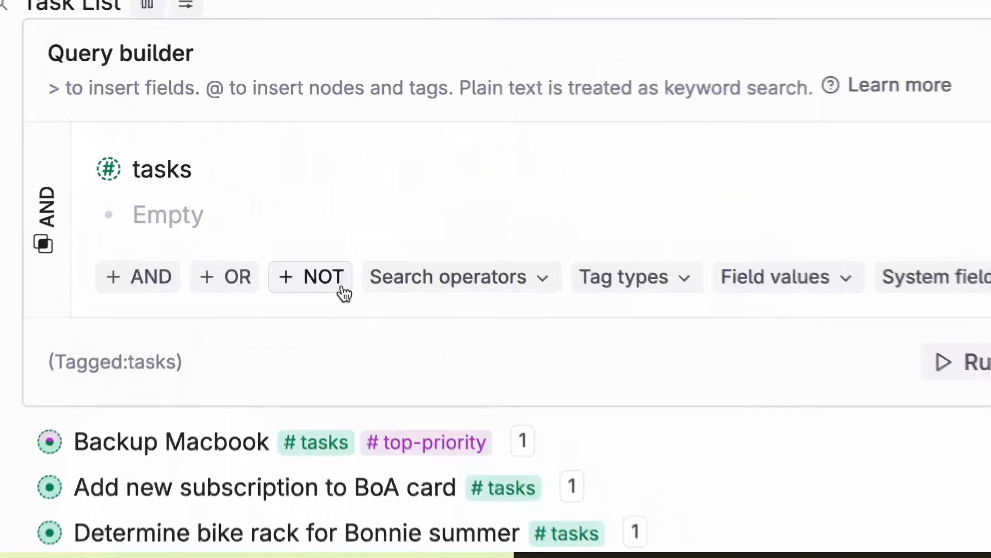
click(344, 291)
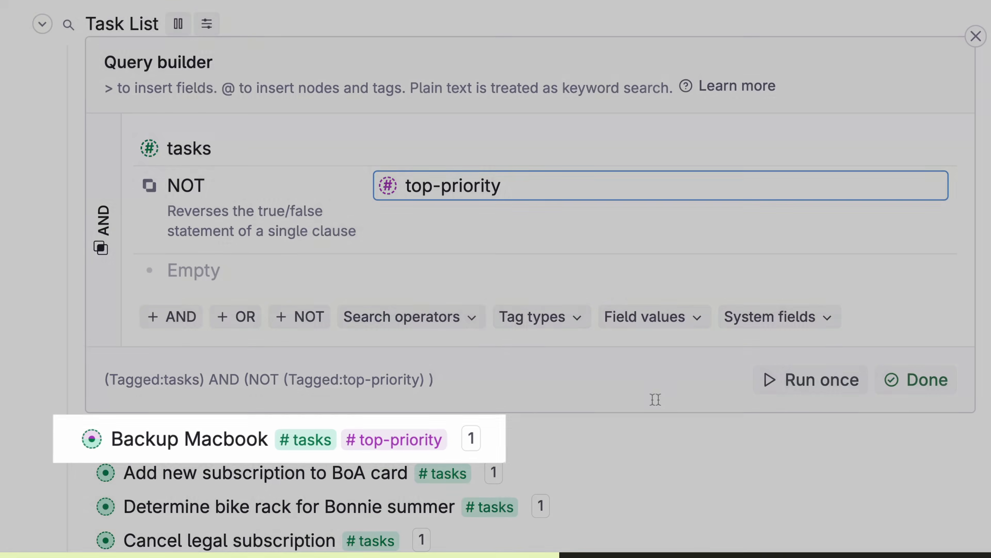
click(788, 388)
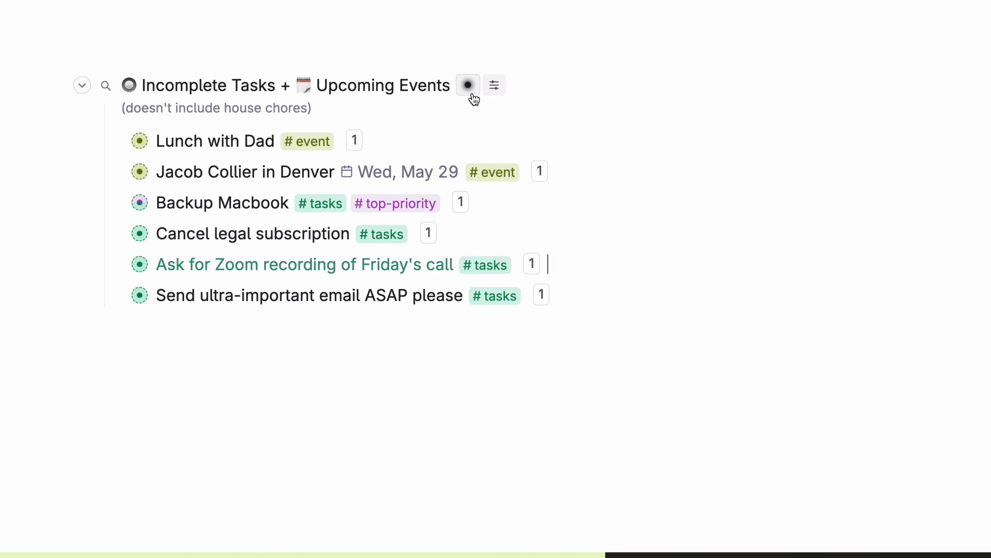
click(469, 88)
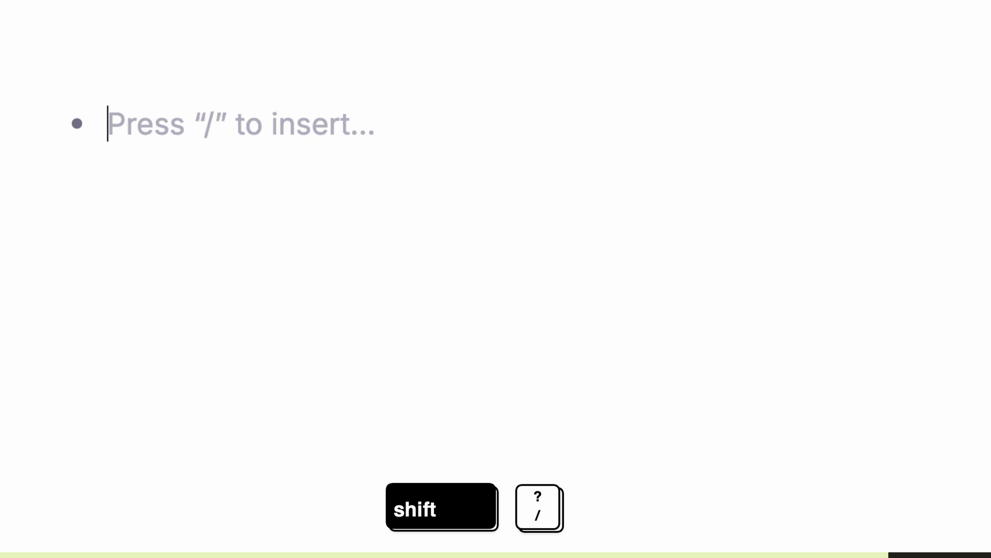
Step: Create a search node and add a FOR RELATIVE DATE filter on Event Date
text(?)
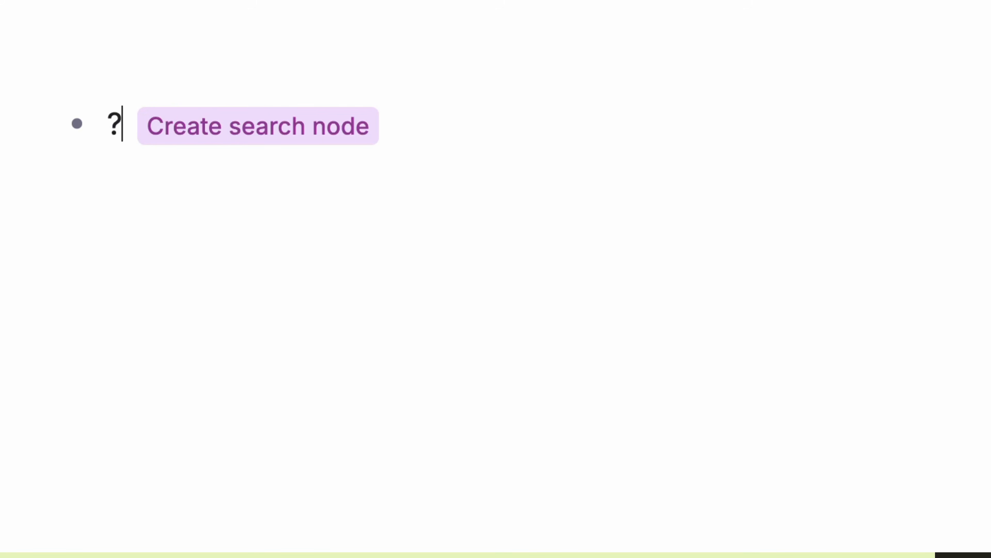
key(Return)
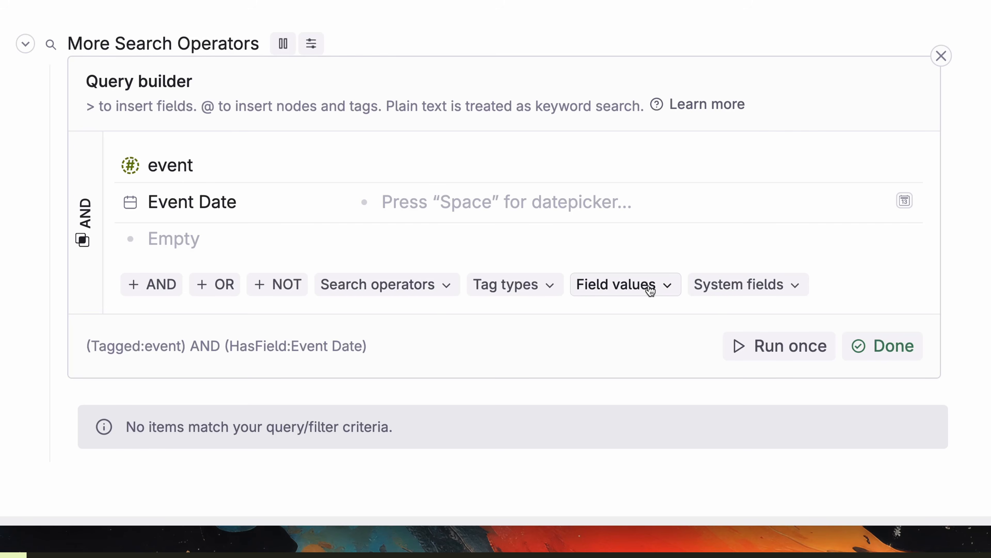
click(649, 284)
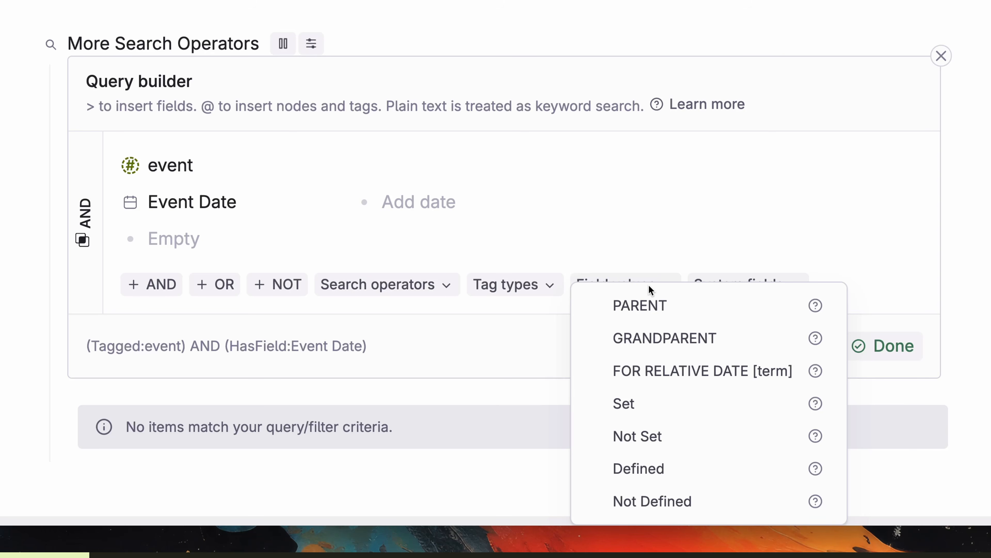
click(692, 371)
Step: Test the relative-date term with 'Tomorrow', then replace it with 'Last Week'
drag(618, 197, 562, 202)
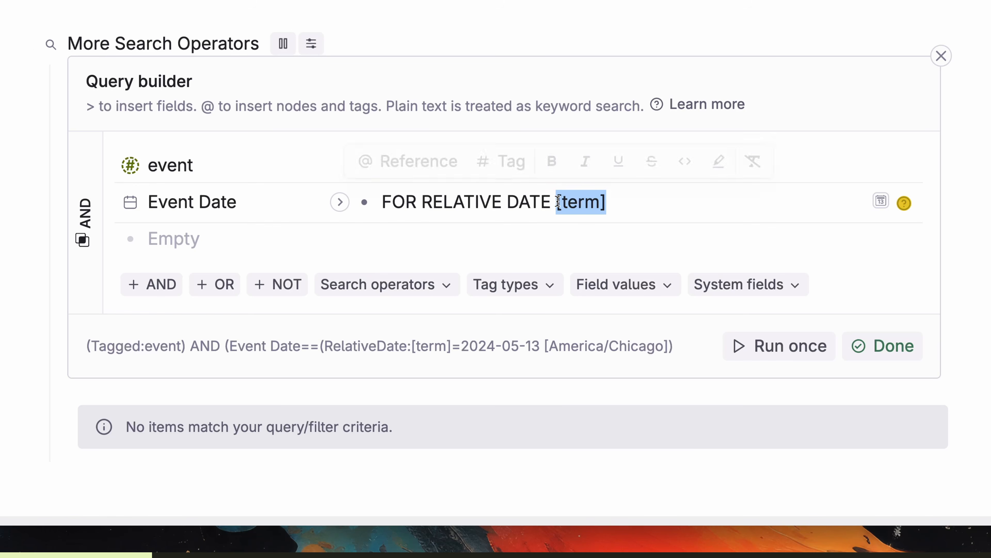
text(Tomorrow)
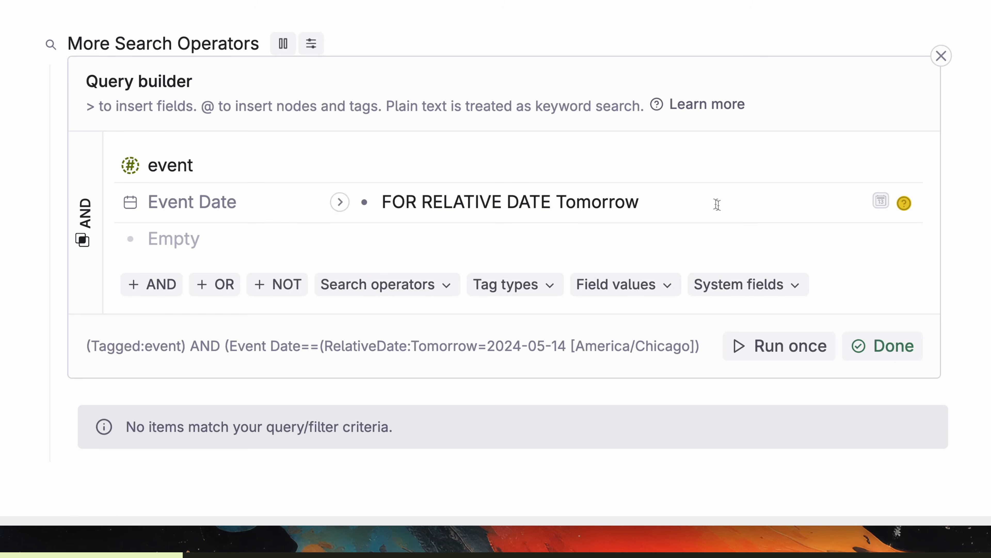
click(795, 357)
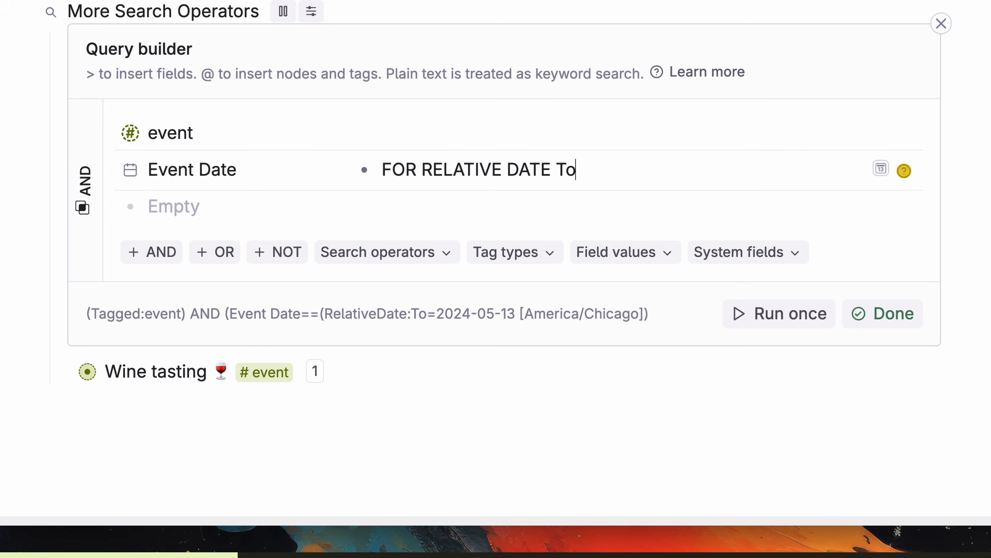
text(day)
key(BackSpace)
key(BackSpace)
key(BackSpace)
key(BackSpace)
key(BackSpace)
text(Last Week)
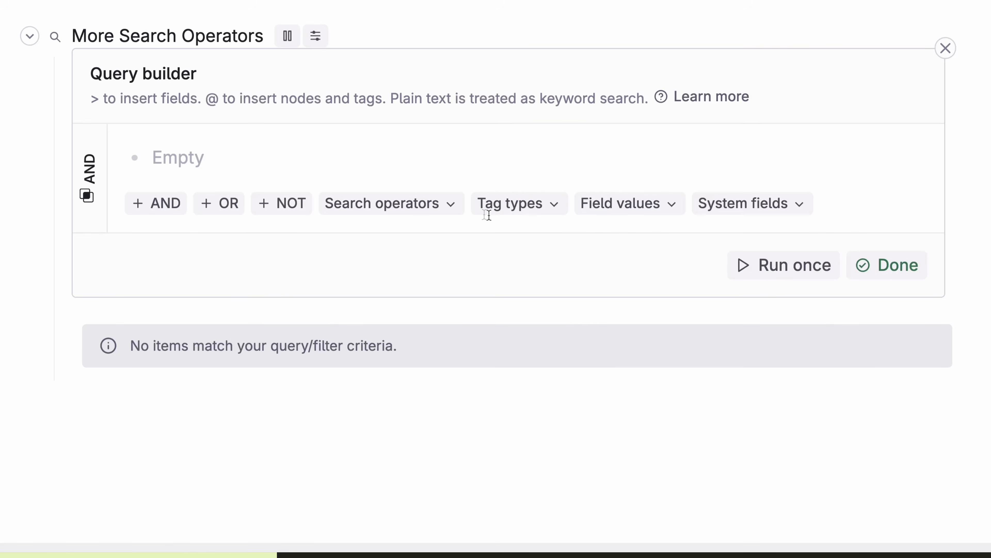
Step: Bring up the search operators list and scroll toward its scope options
click(412, 205)
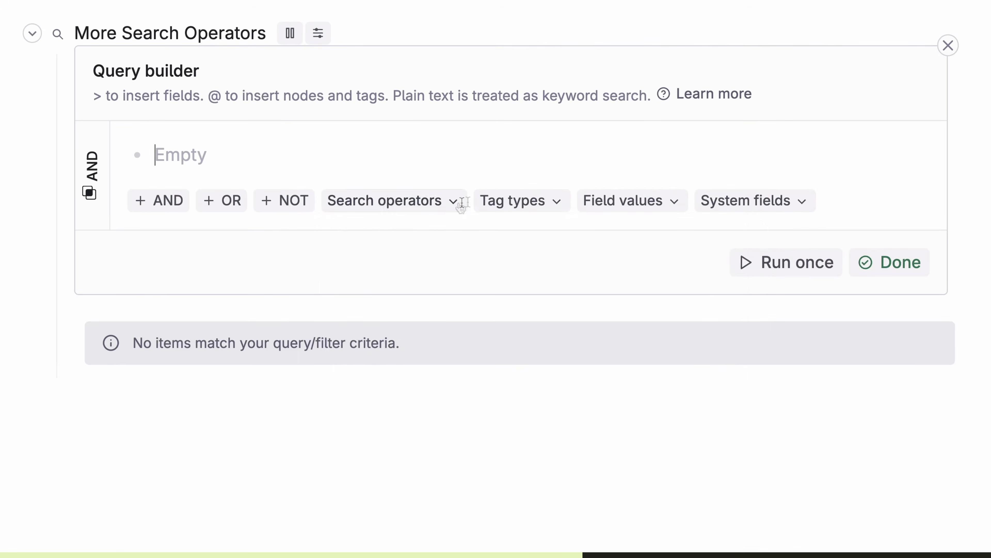
click(478, 355)
scroll(521, 350, down, 10)
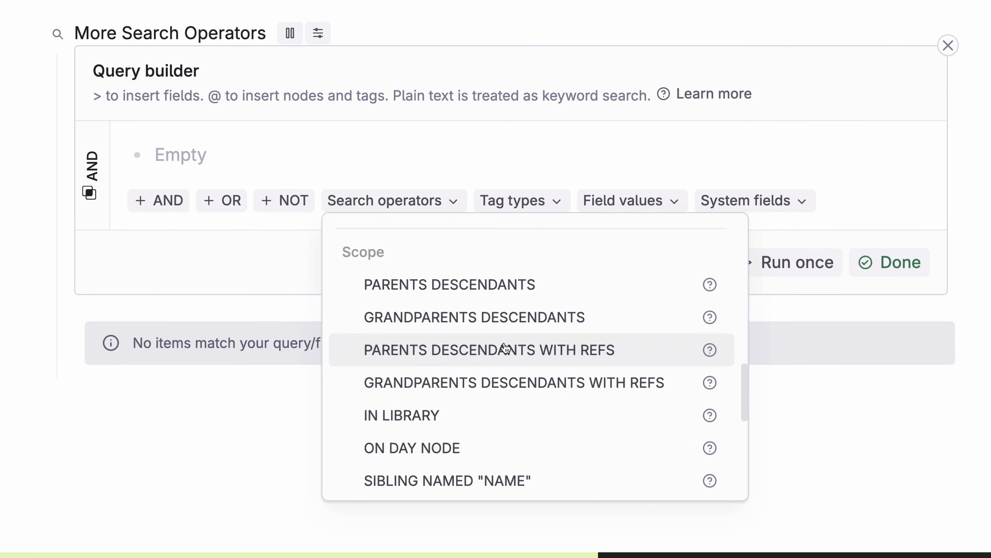
Step: Limit results to PARENTS DESCENDANTS with #tasks, then inspect and collapse Einstein's Quotes by This Person
click(513, 299)
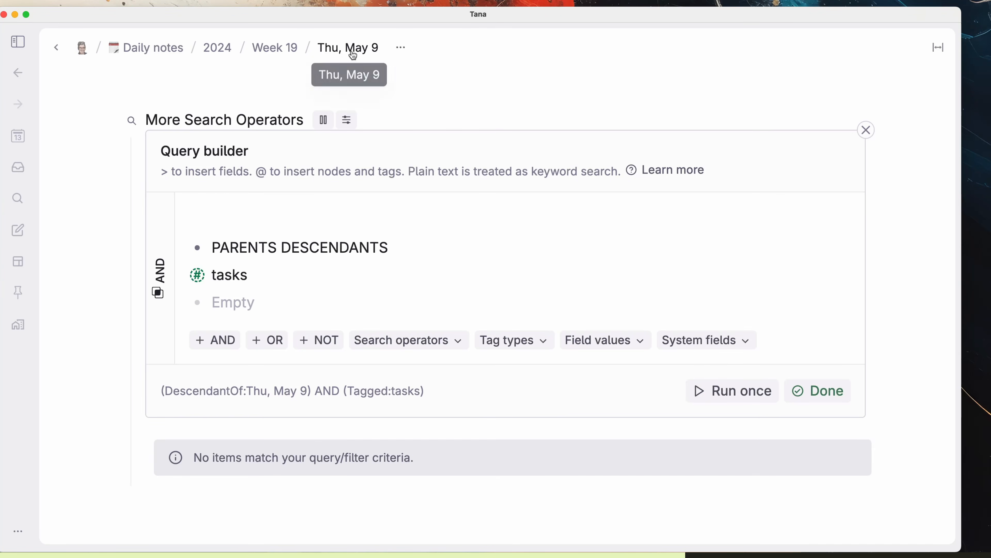
click(322, 247)
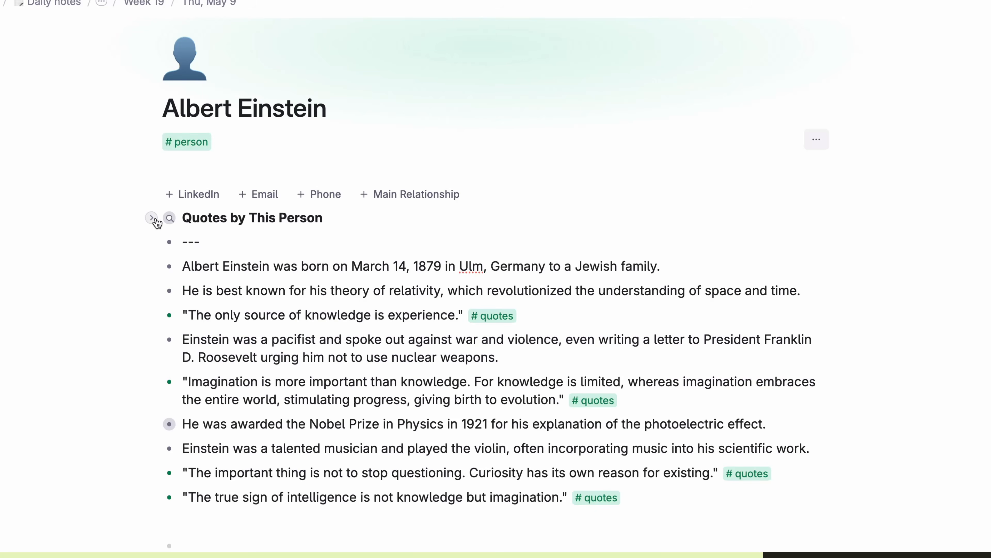
click(152, 217)
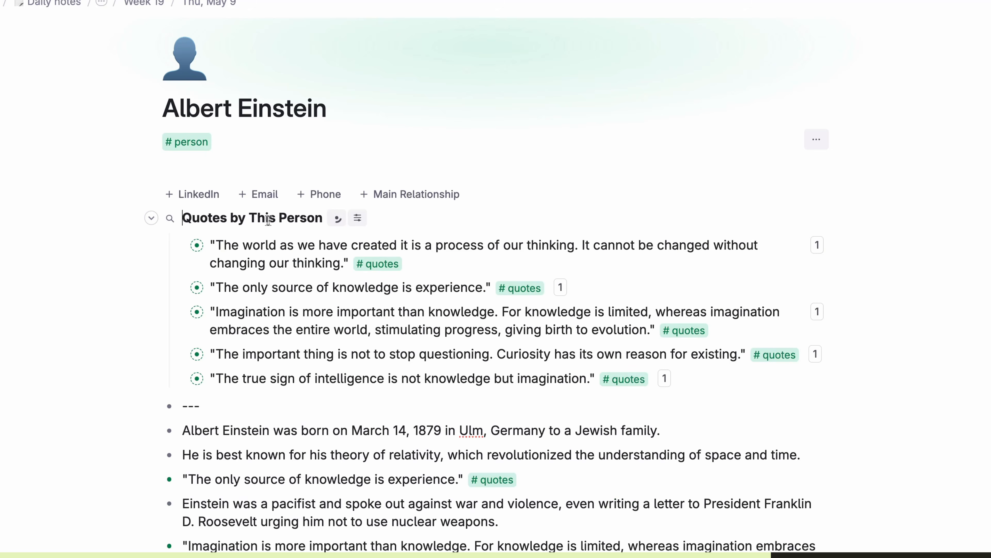
click(336, 218)
click(396, 336)
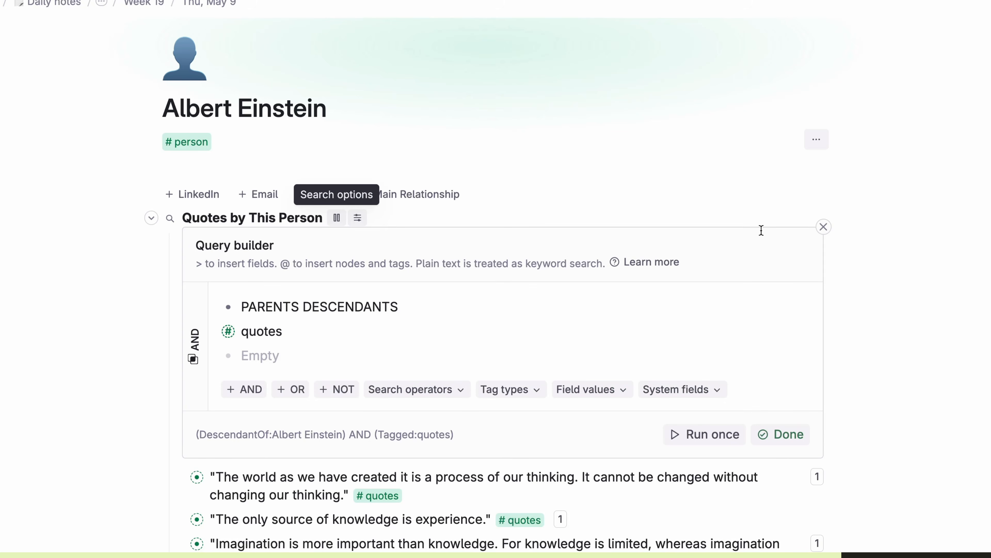
click(824, 226)
scroll(454, 512, down, 5)
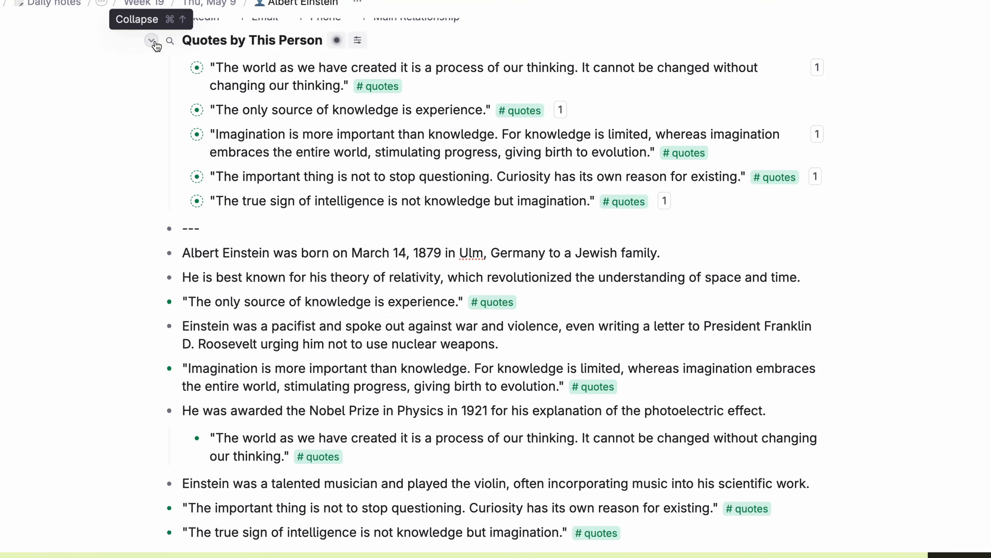
click(152, 40)
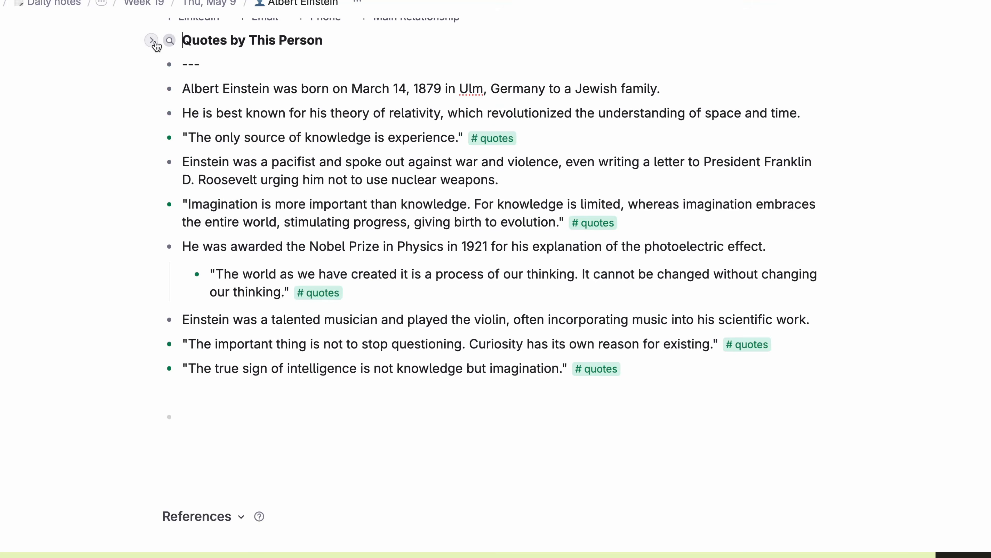
scroll(146, 91, up, 4)
scroll(68, 204, up, 1)
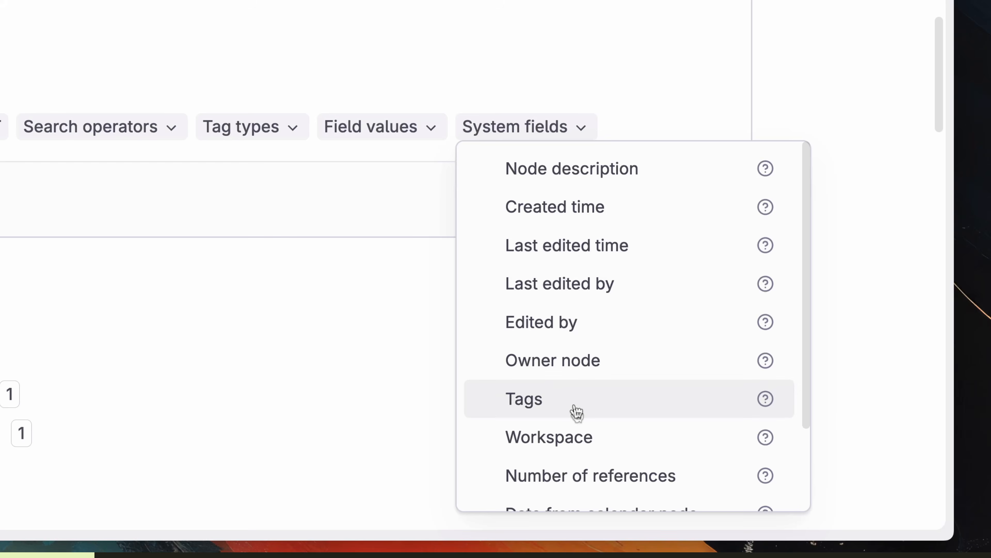
Step: Browse the system fields and run the query for nodes edited today
scroll(580, 445, down, 3)
scroll(586, 402, up, 3)
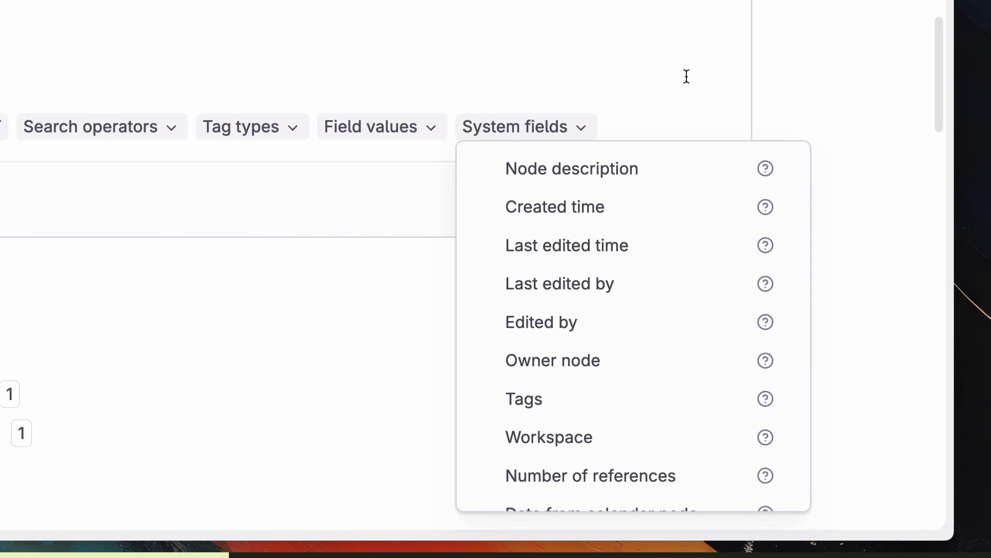
click(527, 133)
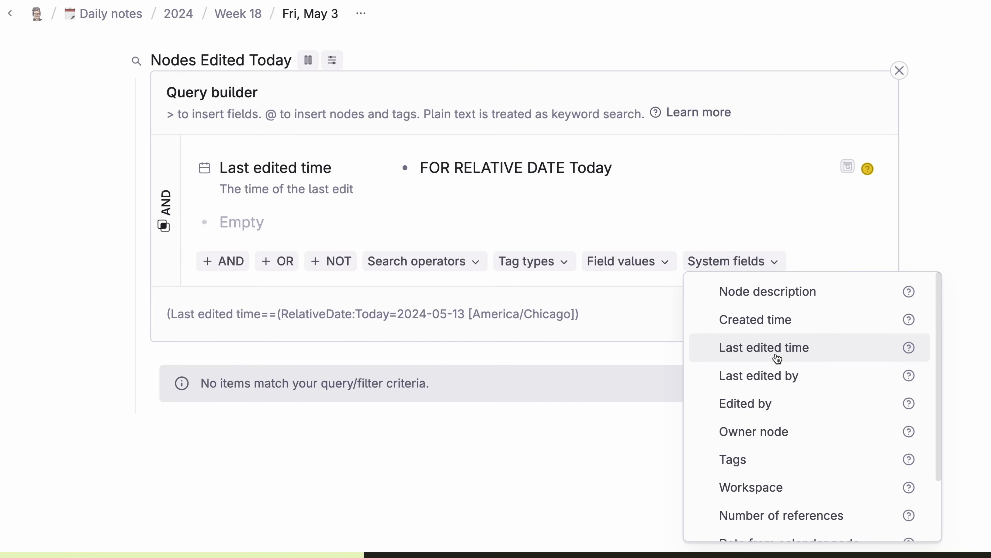
key(Escape)
click(770, 314)
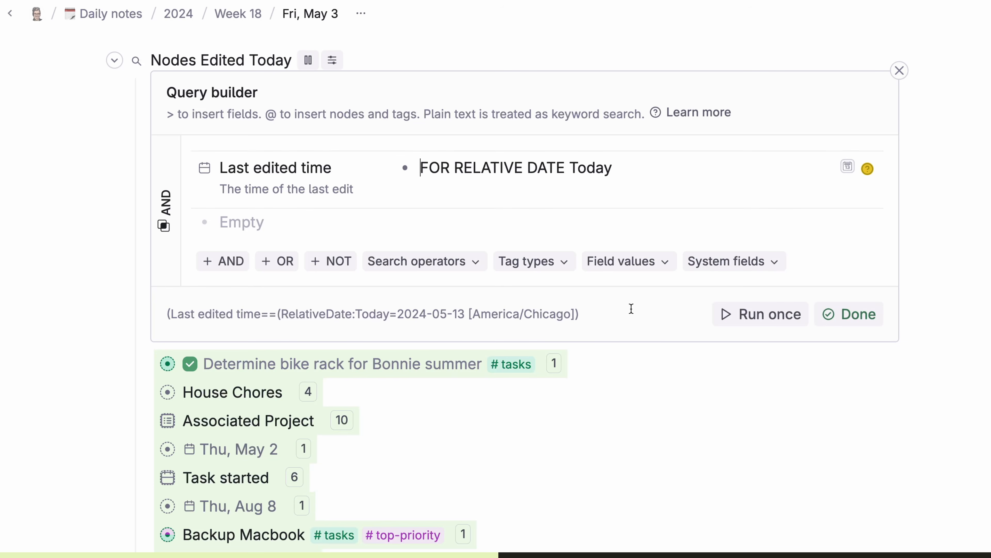
scroll(631, 309, down, 20)
scroll(631, 309, up, 15)
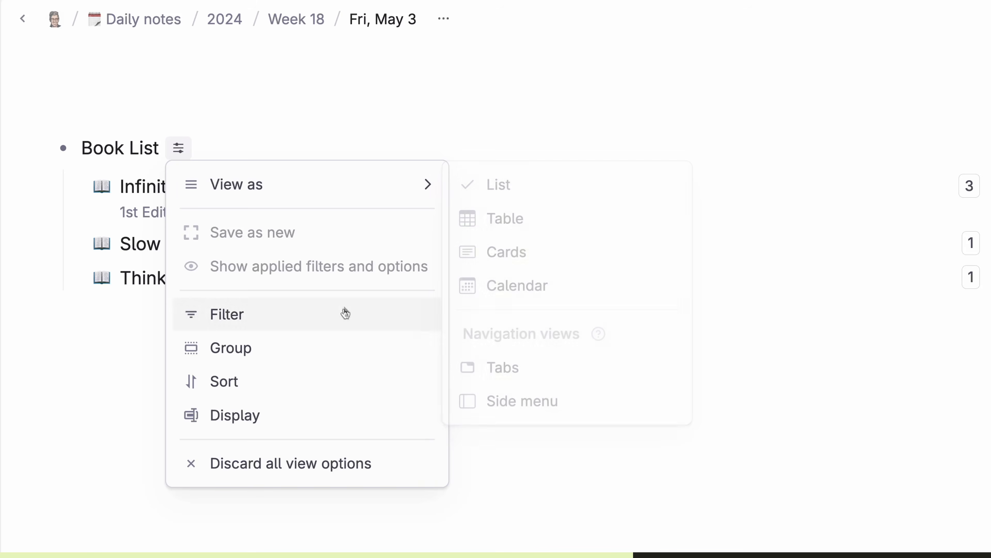
Step: Display Created time, Last edited time and Owner node for each book in the Book List
click(353, 415)
click(103, 271)
click(106, 445)
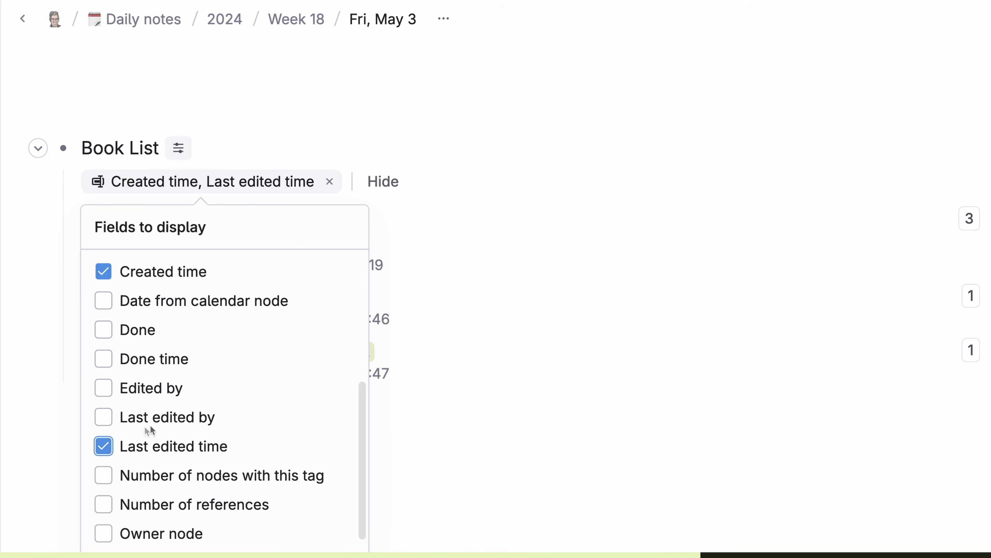
scroll(134, 434, down, 2)
click(103, 483)
key(Escape)
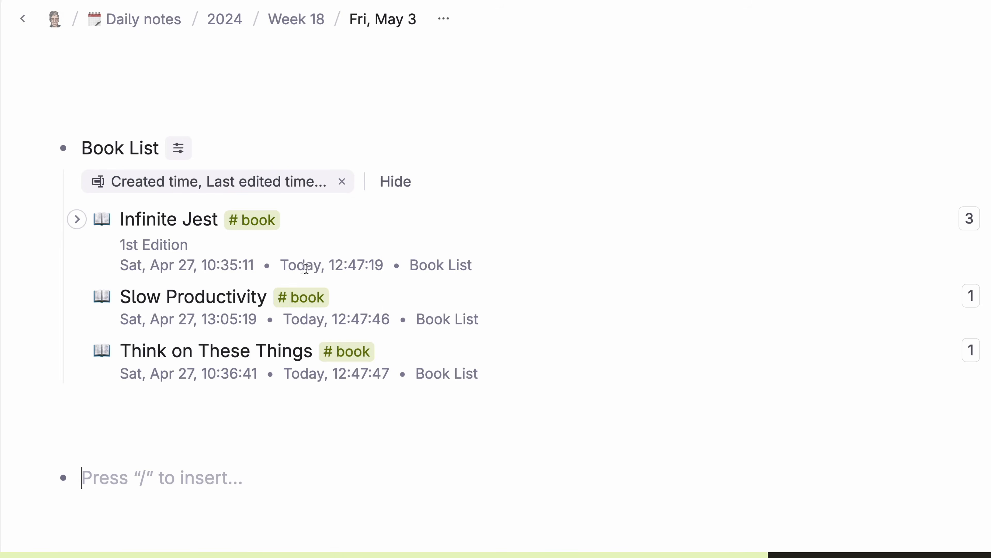
Step: Add a Last edited time field to Infinite Jest
click(217, 267)
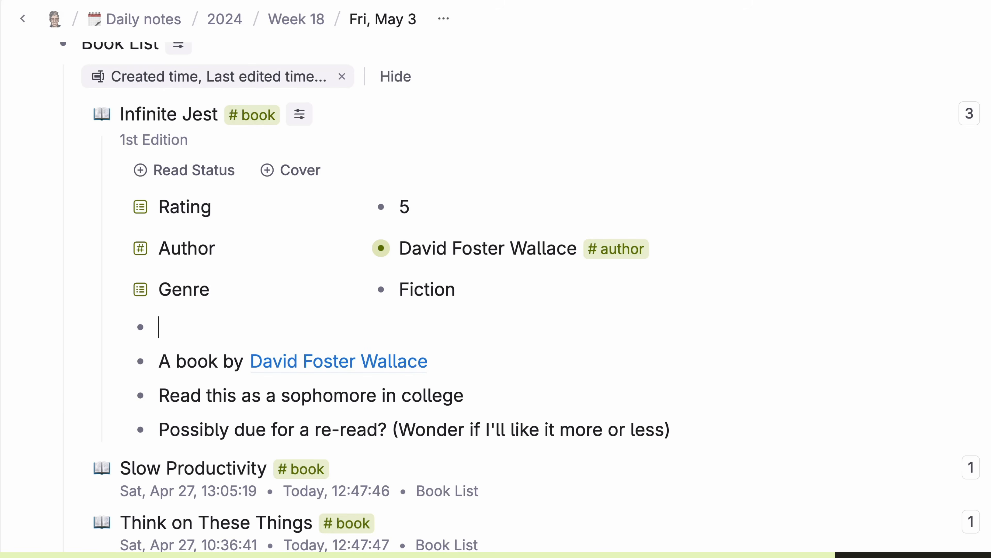
text(>)
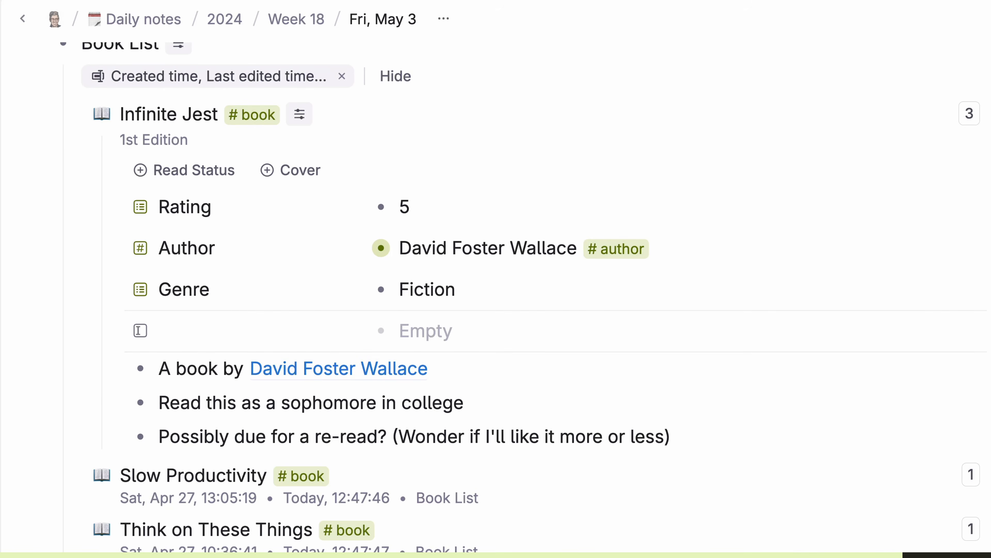
text(Last ed)
key(Return)
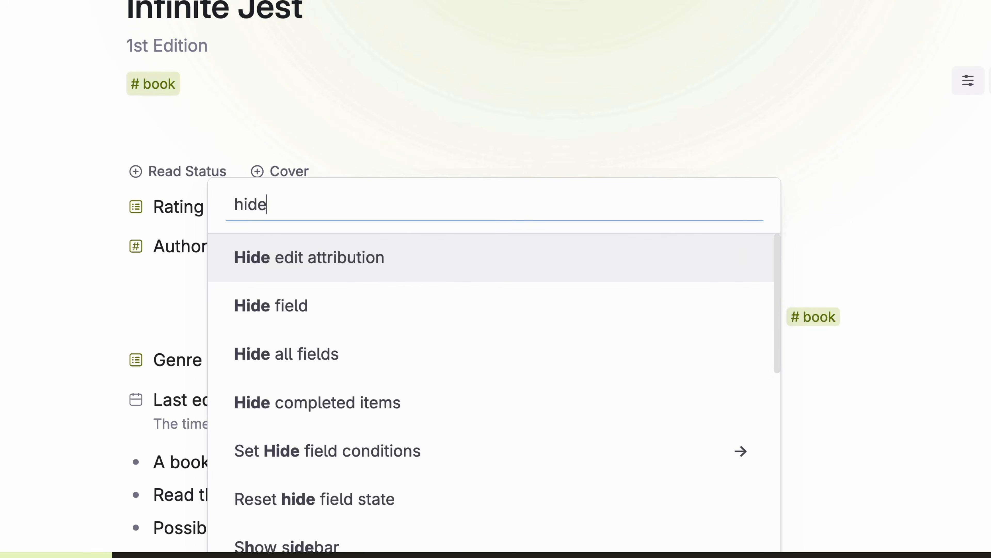
Step: Hide the Author field on Infinite Jest, then restore it
key(Down)
key(Return)
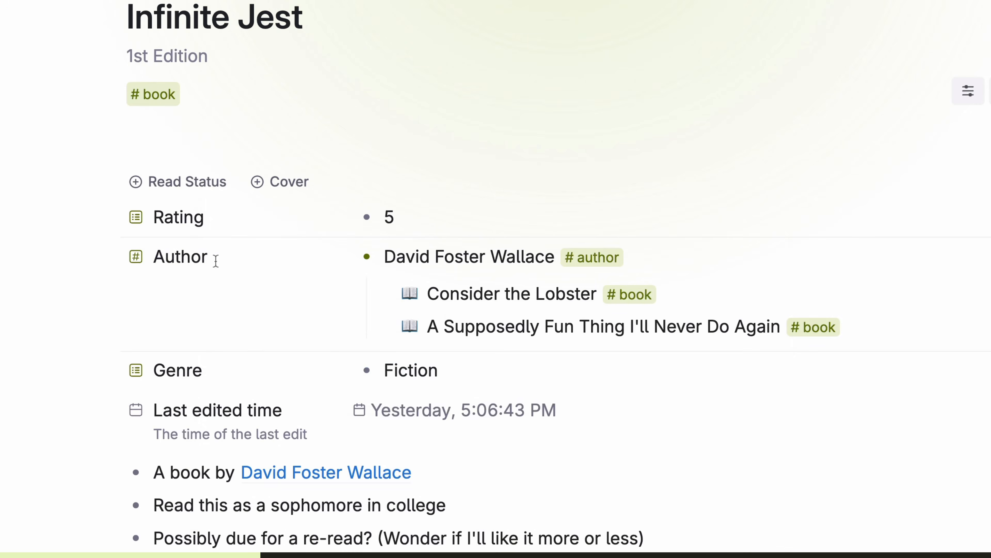
click(215, 260)
Step: Collapse the Author field with the Collapse field command, then expand it again
key(super+k)
text(colla)
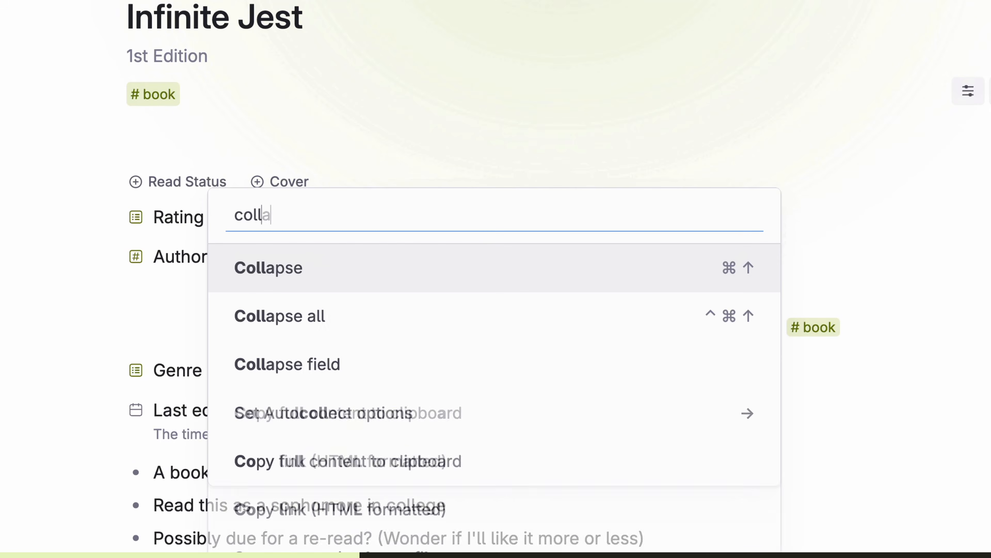
key(Down)
key(Down)
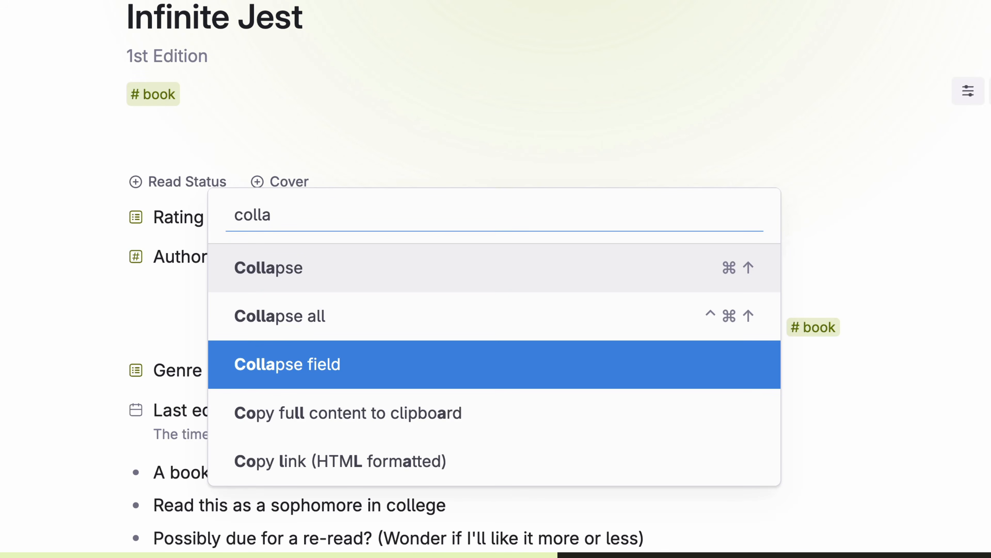
key(Return)
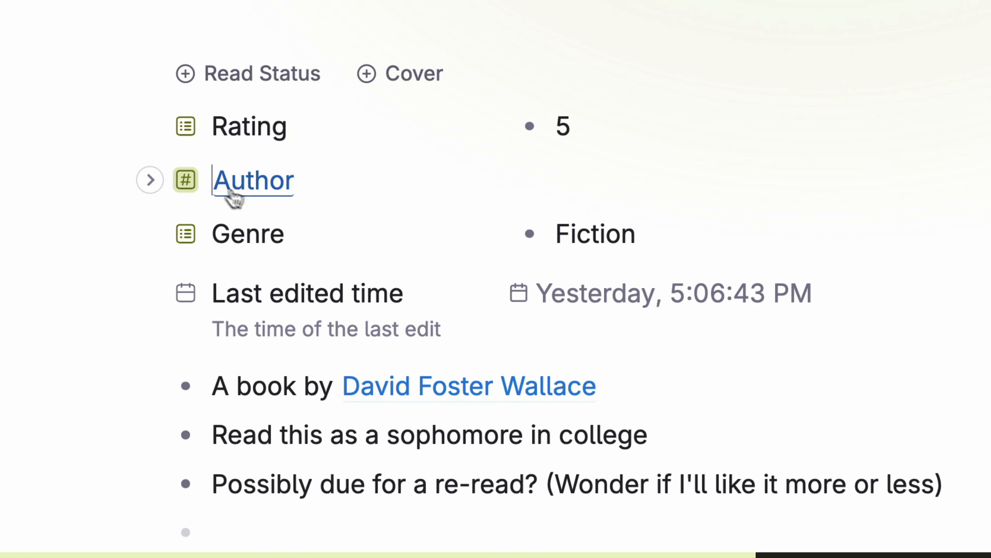
click(147, 189)
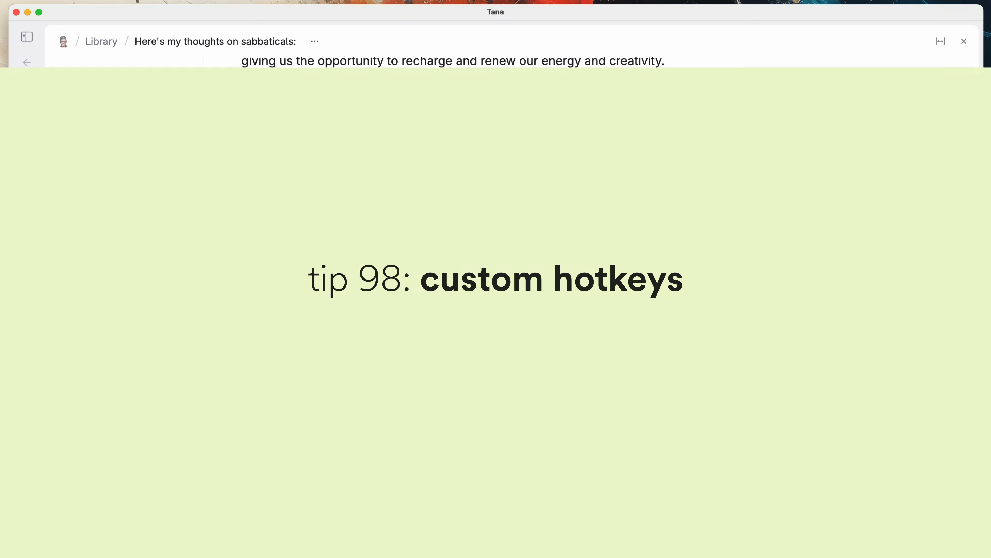
key(super+k)
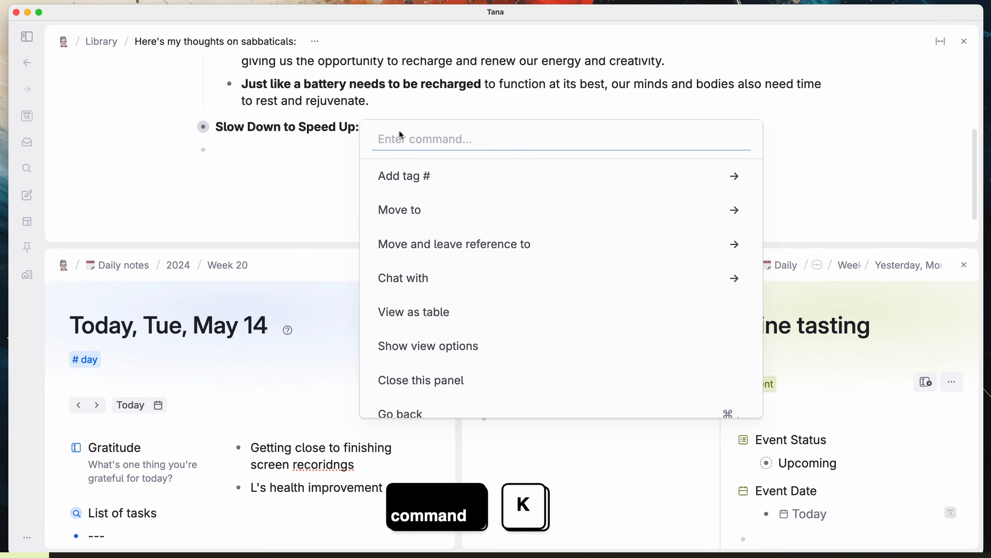
Step: Close the top sabbaticals panel with the Close command, then undo to bring it back
scroll(477, 392, down, 8)
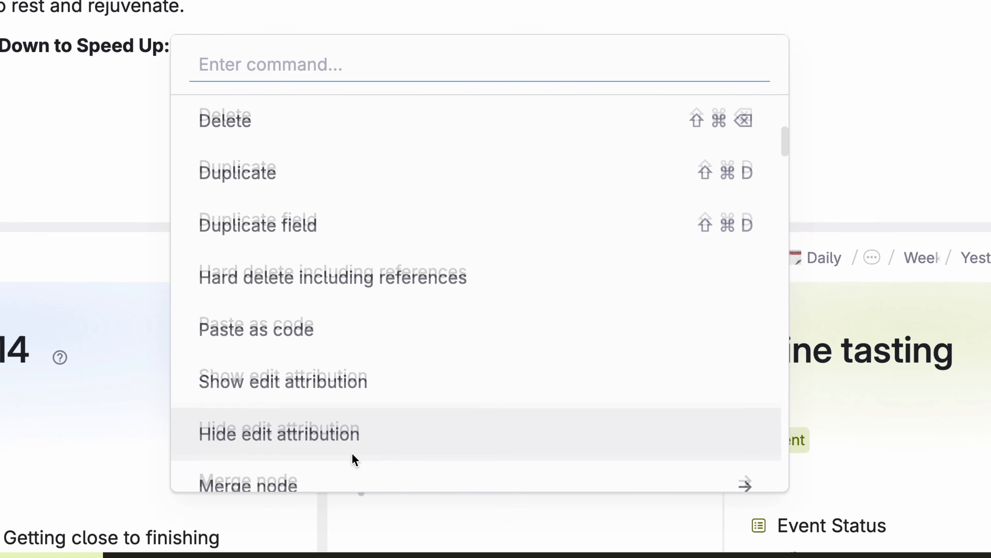
scroll(353, 454, down, 4)
scroll(347, 438, up, 10)
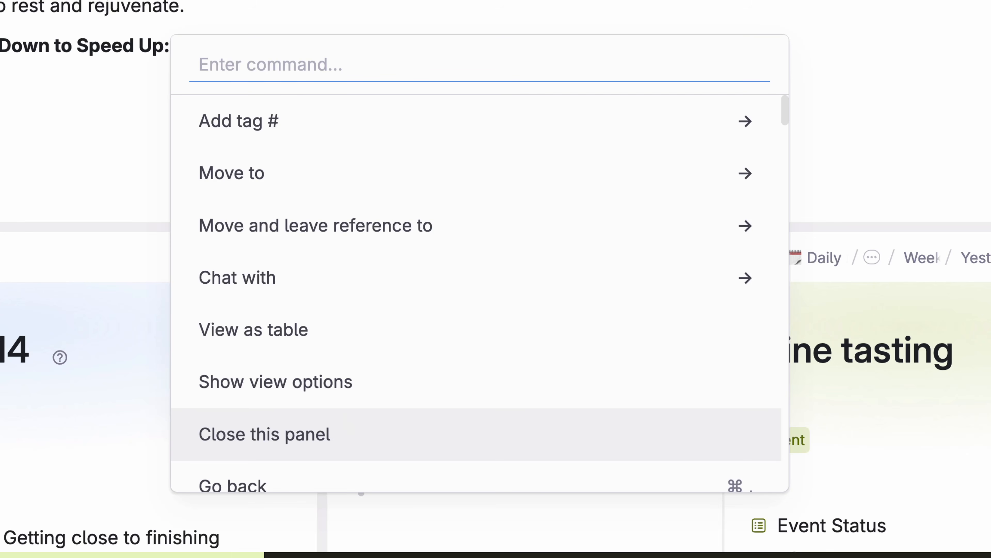
text(Close)
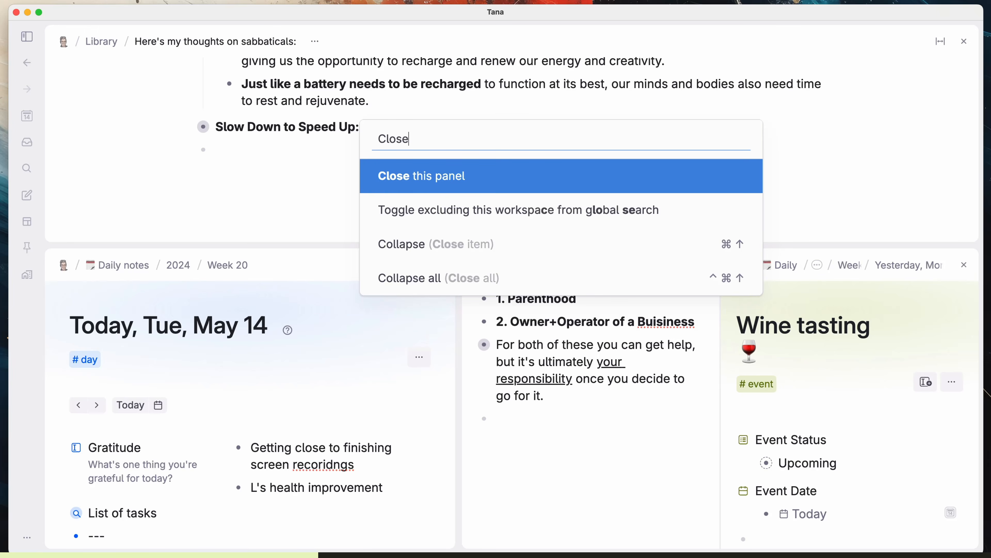
key(Return)
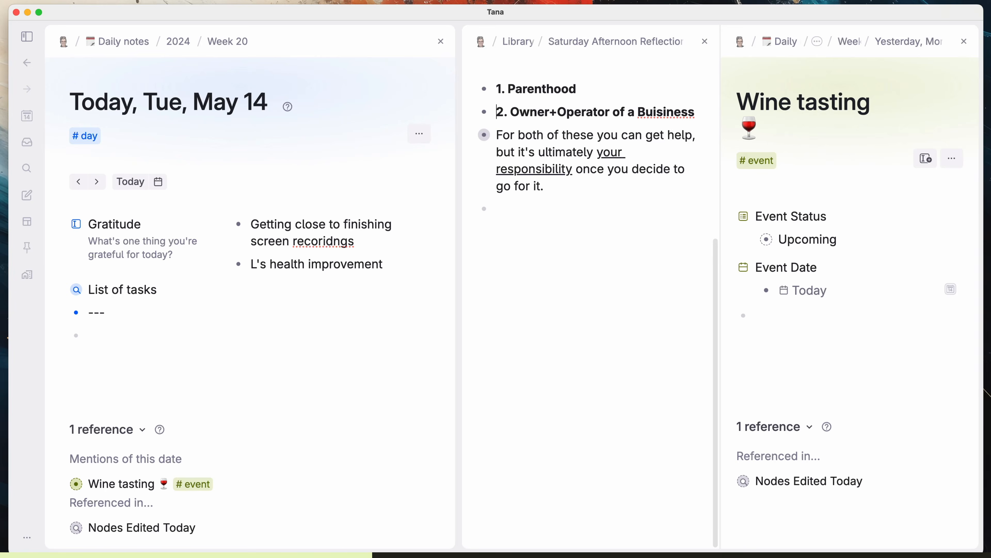
key(super+z)
Step: Assign Cmd+3 as the Close this panel shortcut and close the sabbaticals panel with it
key(super+k)
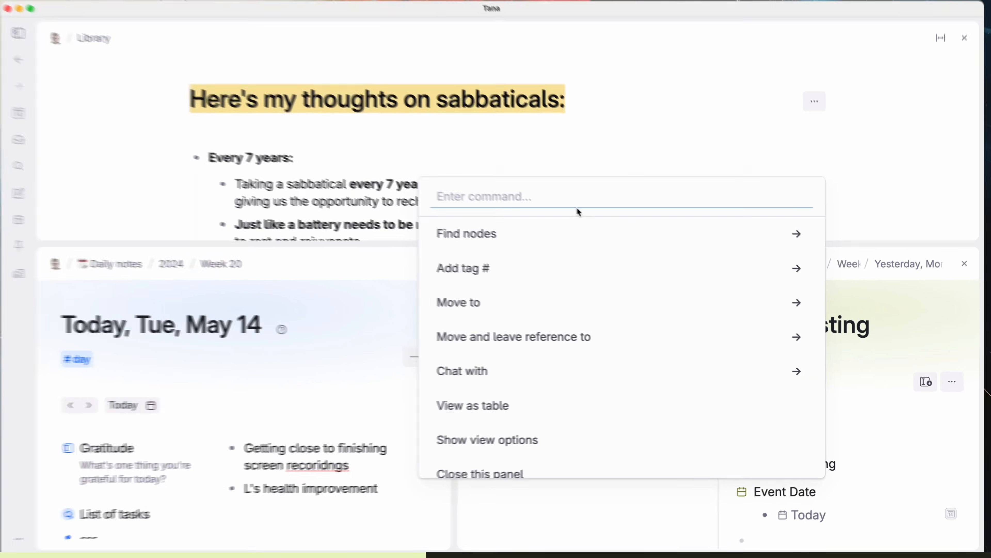
text(close)
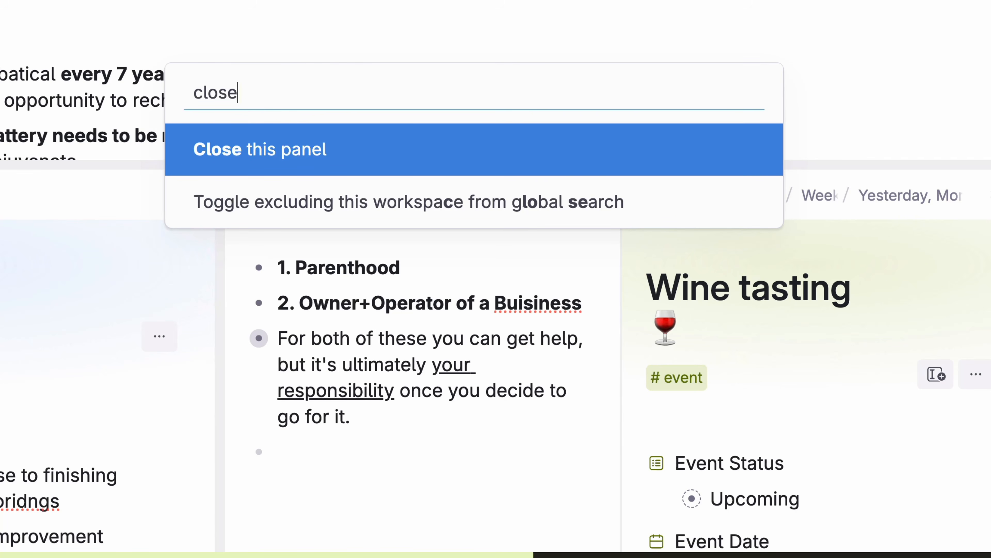
key(super+shift+k)
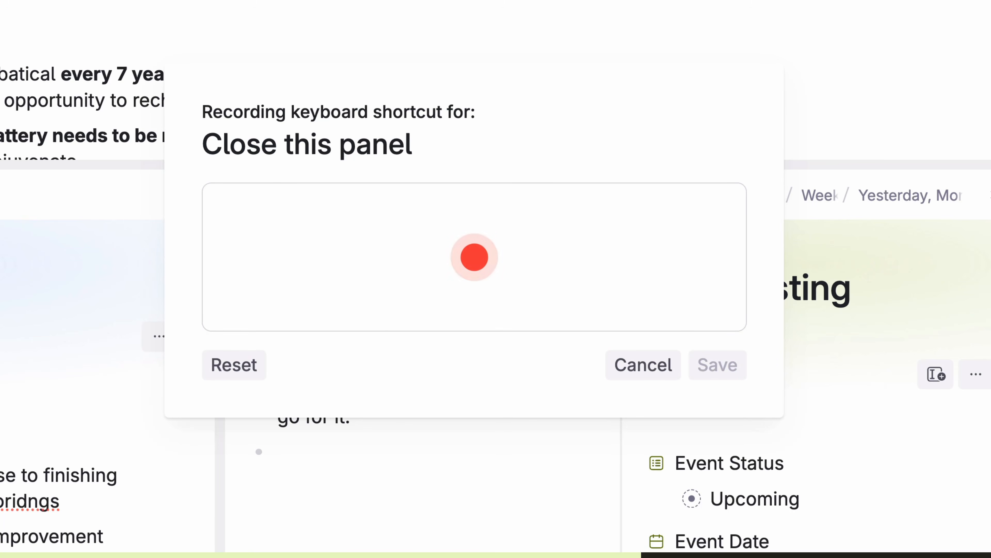
key(super+3)
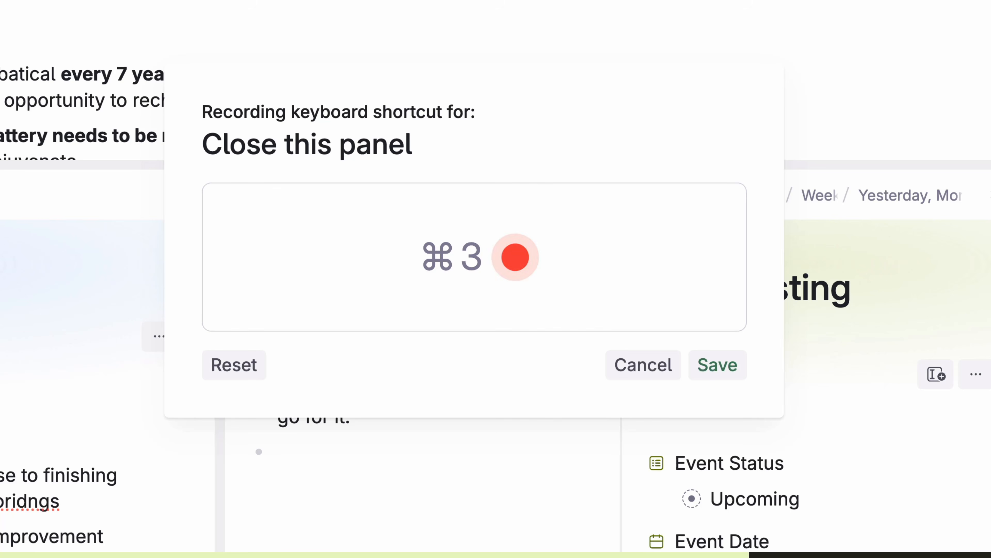
click(708, 367)
key(super+3)
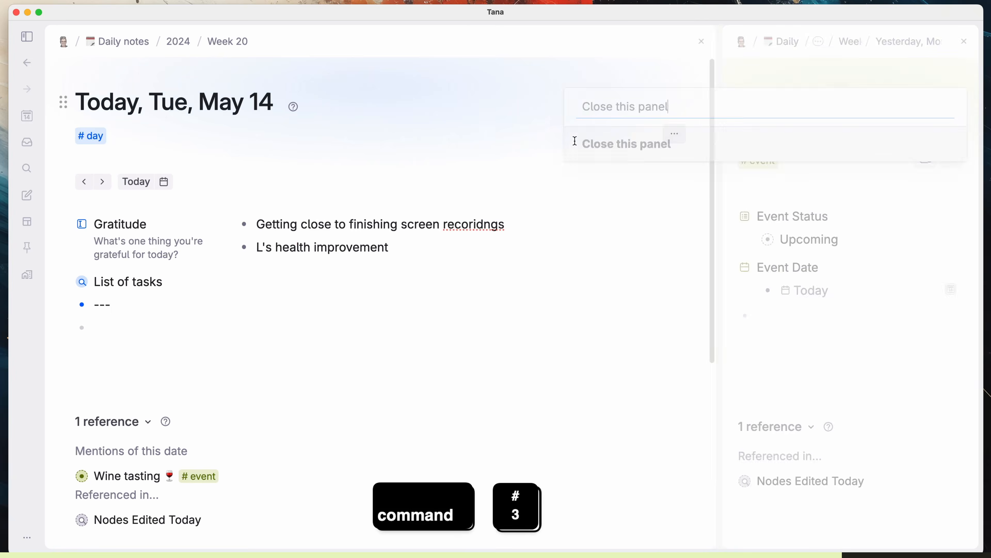
Step: Show the Private keyboard shortcuts page in Settings
click(27, 537)
click(28, 511)
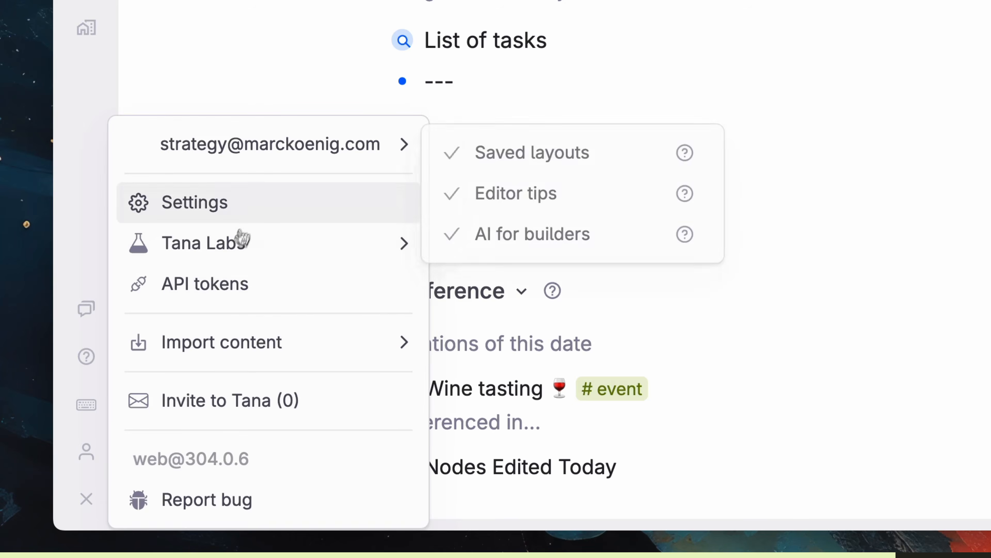
click(203, 202)
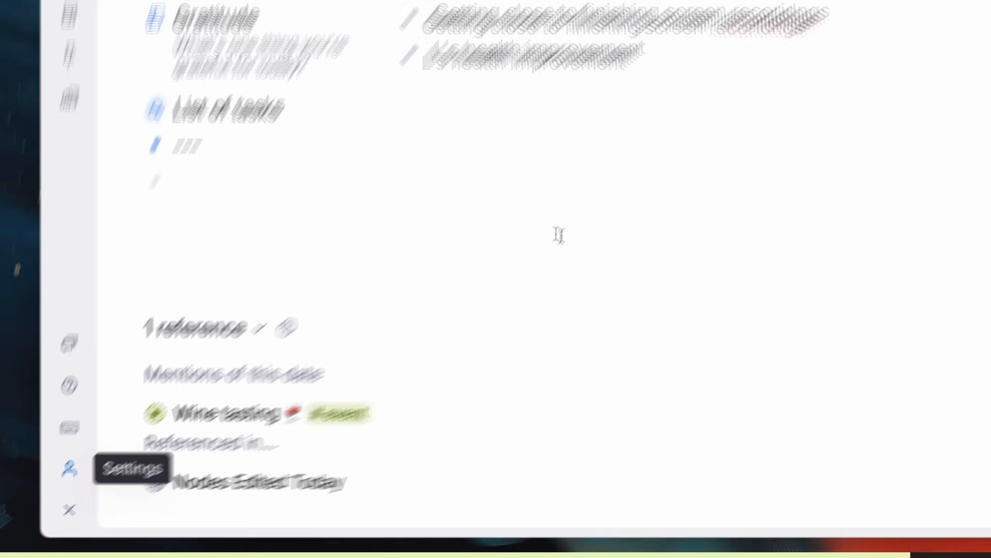
click(686, 199)
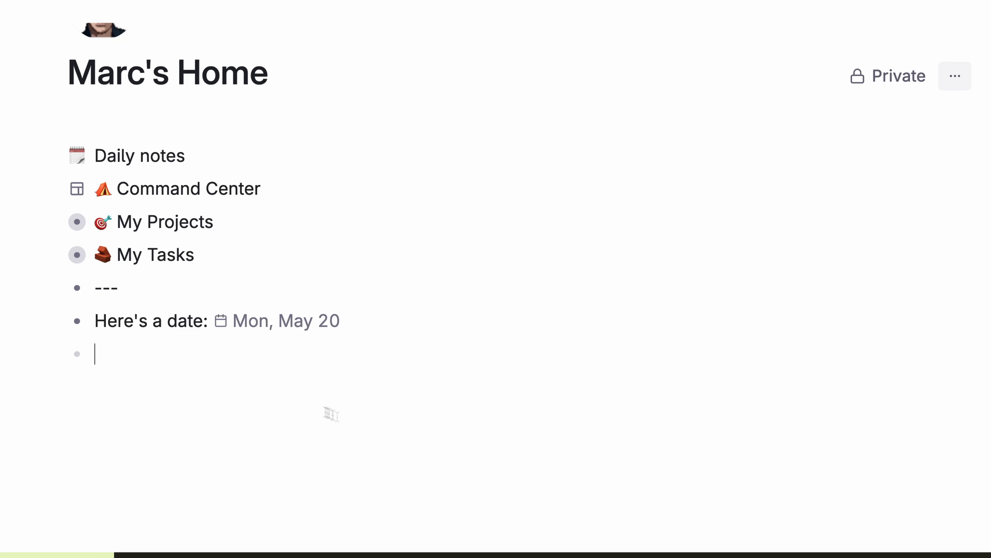
Step: Shift the 'Here's a date' chip forward by day, month and year, then back with Shift+D/M/Y
click(167, 322)
key(Right)
key(Right)
key(Right)
key(Right)
key(Right)
key(Right)
key(Right)
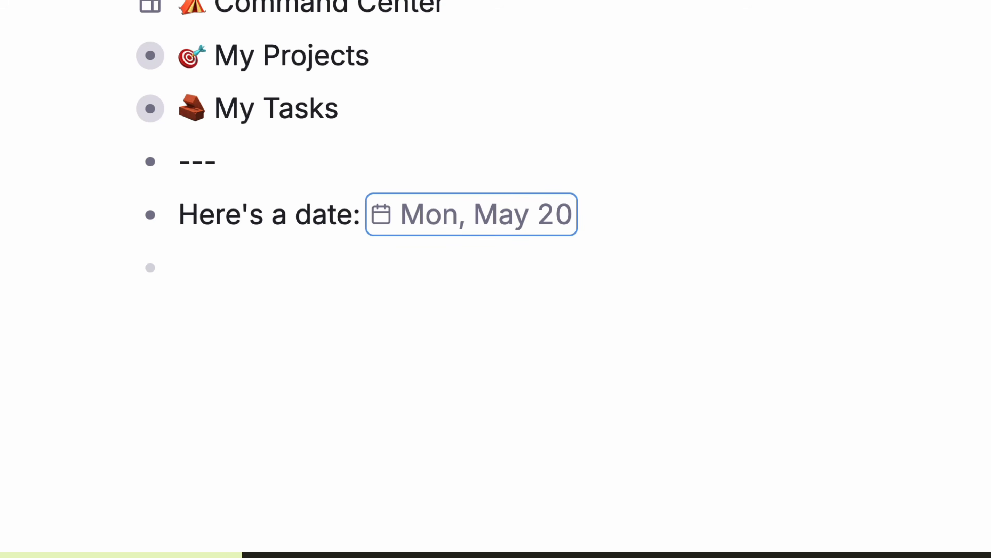
key(d)
key(m)
key(y)
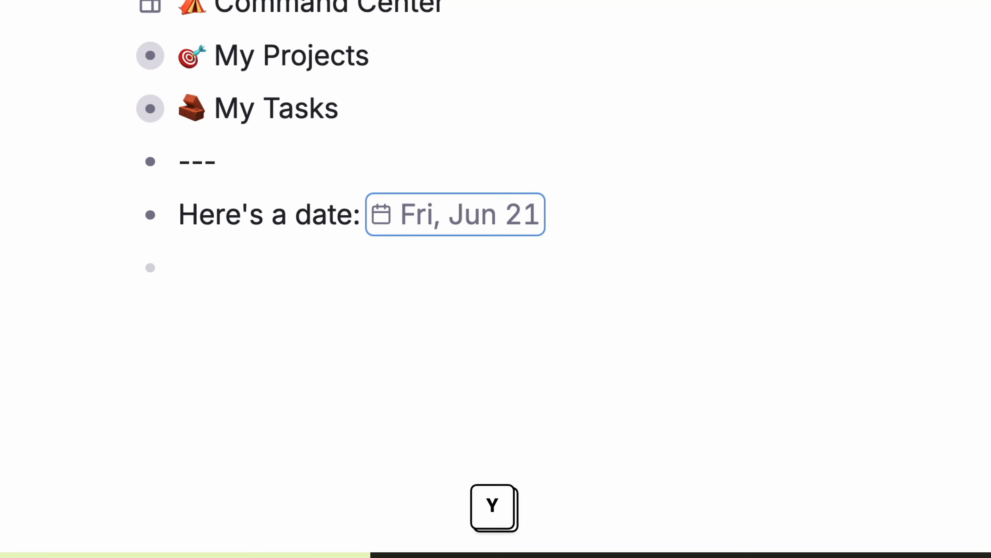
key(y)
key(shift+d)
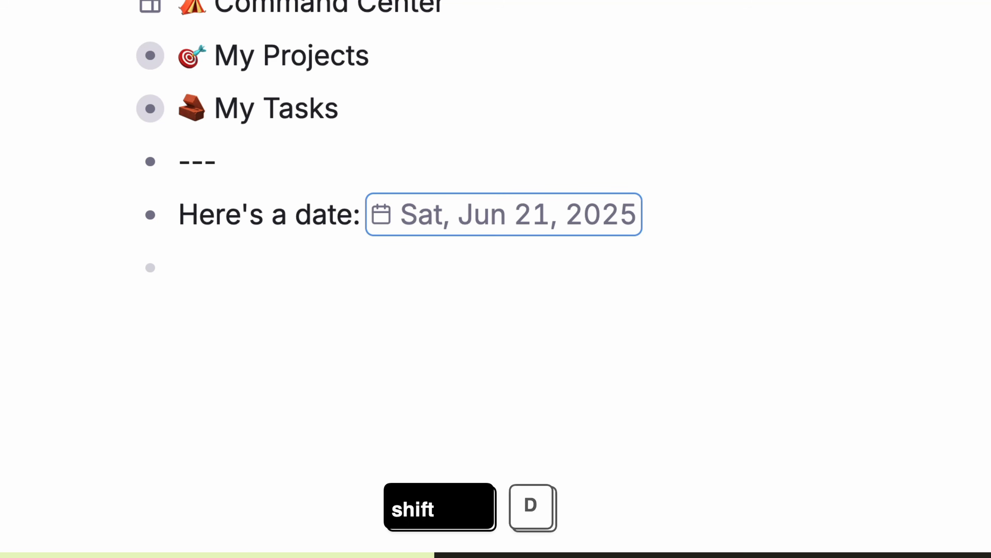
key(shift+m)
key(shift+y)
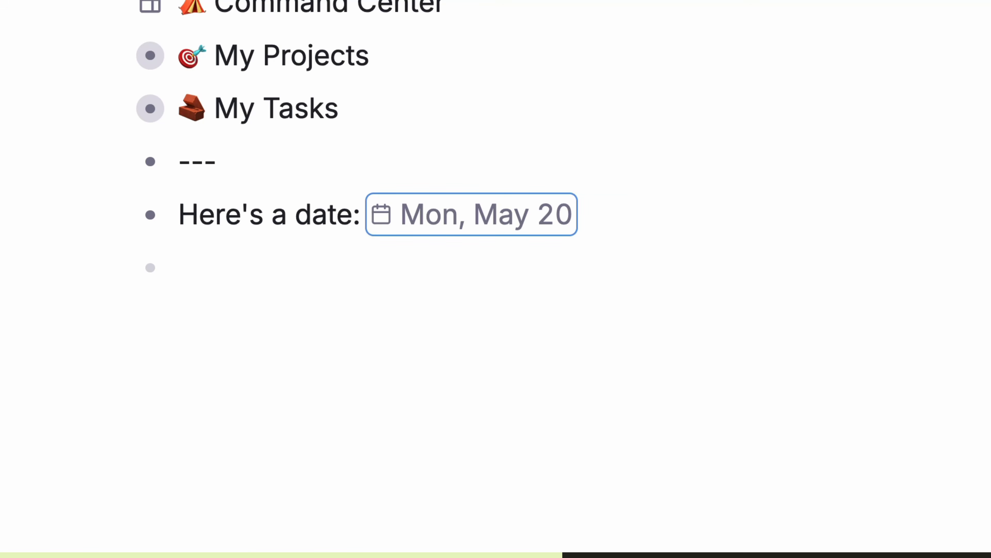
Step: Step the date to Fri, May 24 and go to that day's daily note
key(shift+d)
key(shift+d)
key(shift+d)
key(shift+d)
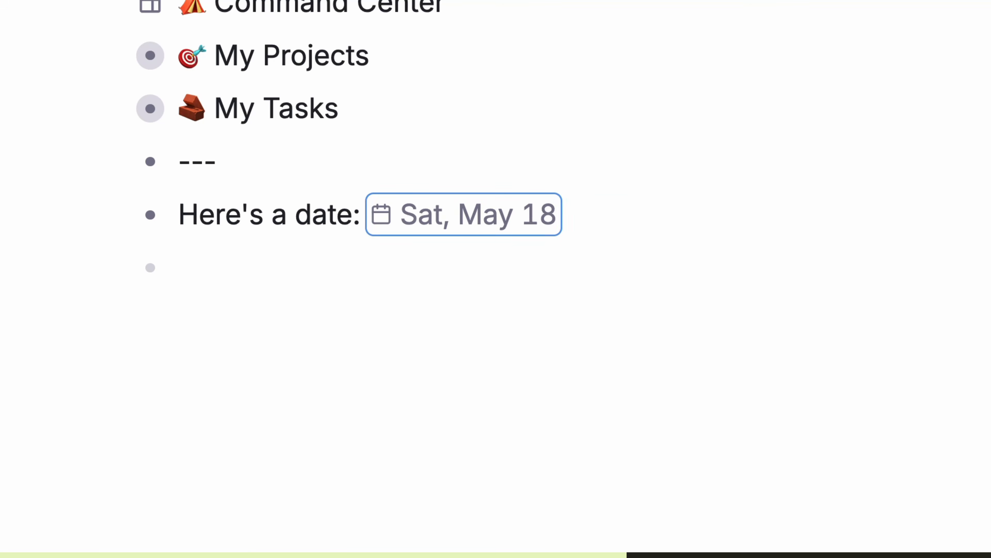
key(d)
key(d)
key(d)
key(d)
key(d)
key(d)
key(d)
key(d)
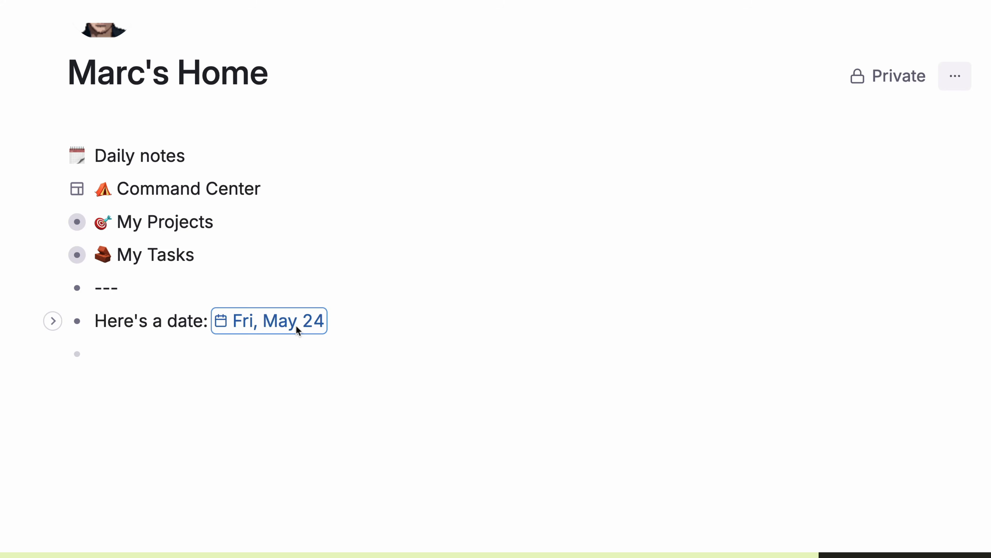
click(295, 324)
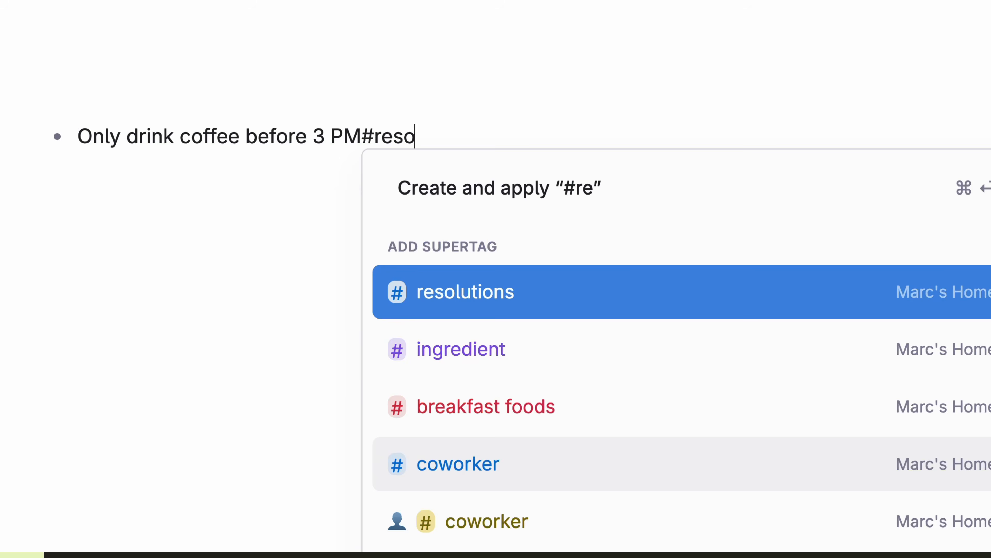
Step: Tag the line #resolutions and give it a four-star Joy Level
text(lut)
key(Return)
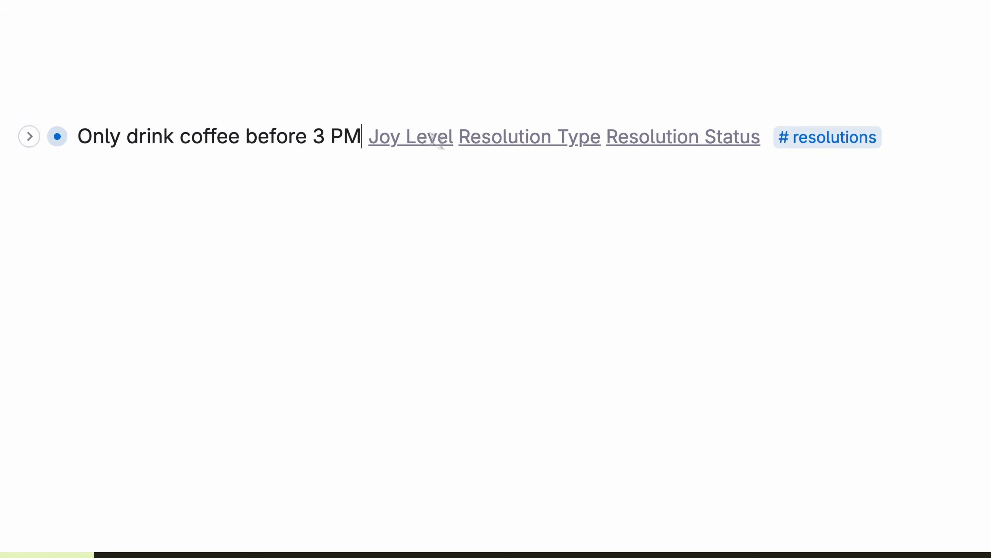
click(29, 136)
click(442, 279)
Step: In the #resolutions schema, append |? to the Joy Level, Resolution Type and Resolution Status title references
click(460, 501)
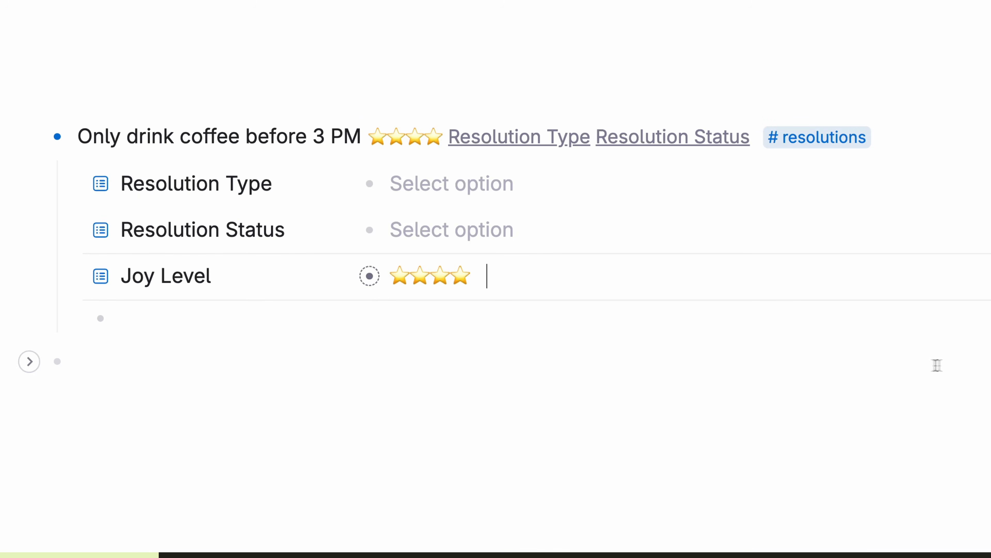
click(783, 137)
drag(664, 293, 523, 301)
scroll(795, 308, down, 1)
scroll(795, 308, down, 12)
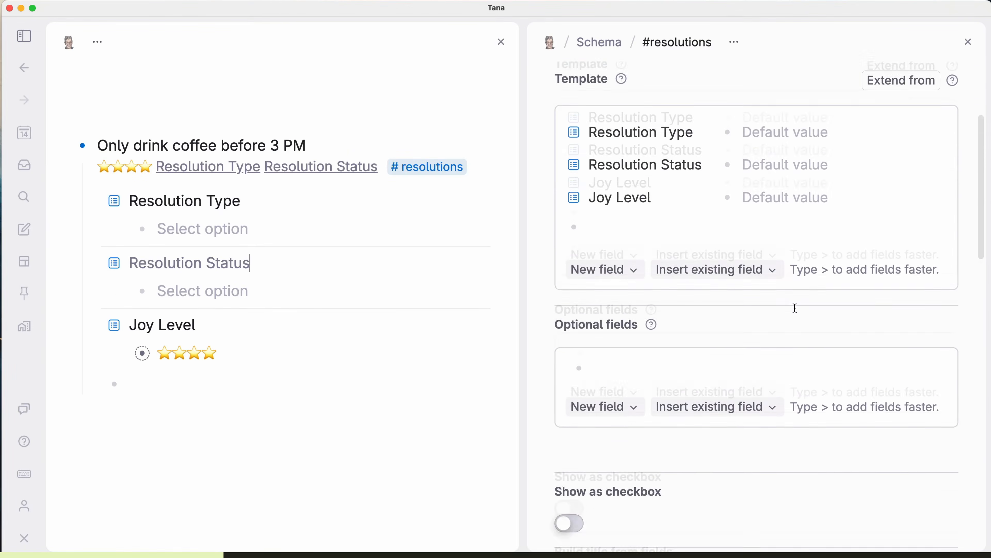
click(731, 278)
text(|?} ${Resolution Type} ${)
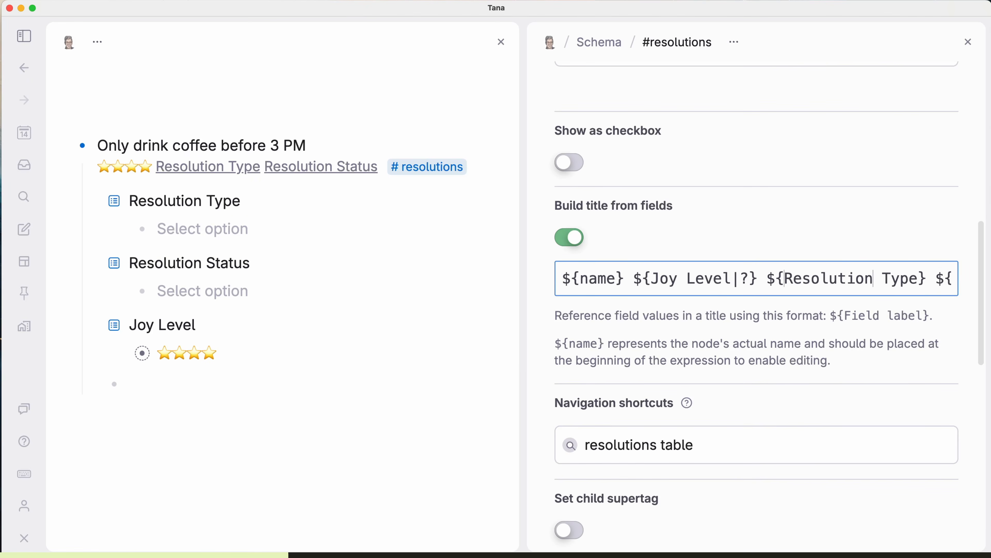
click(917, 278)
text(|?)
key(Right)
key(Right)
key(Right)
key(Right)
click(942, 278)
text(|?)
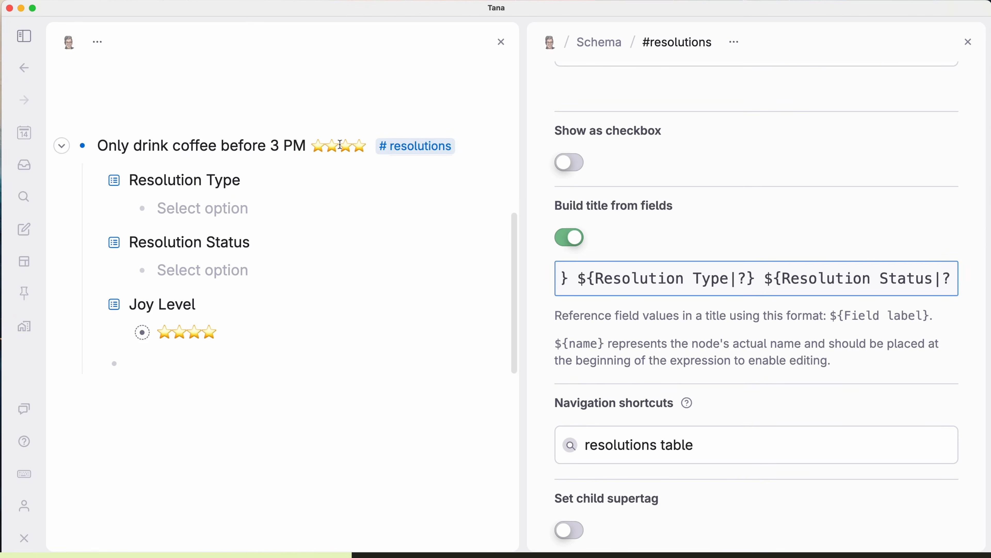
Step: Set Resolution Status to Ongoing and append ${sys:lastEditedAt} to the built title
click(204, 274)
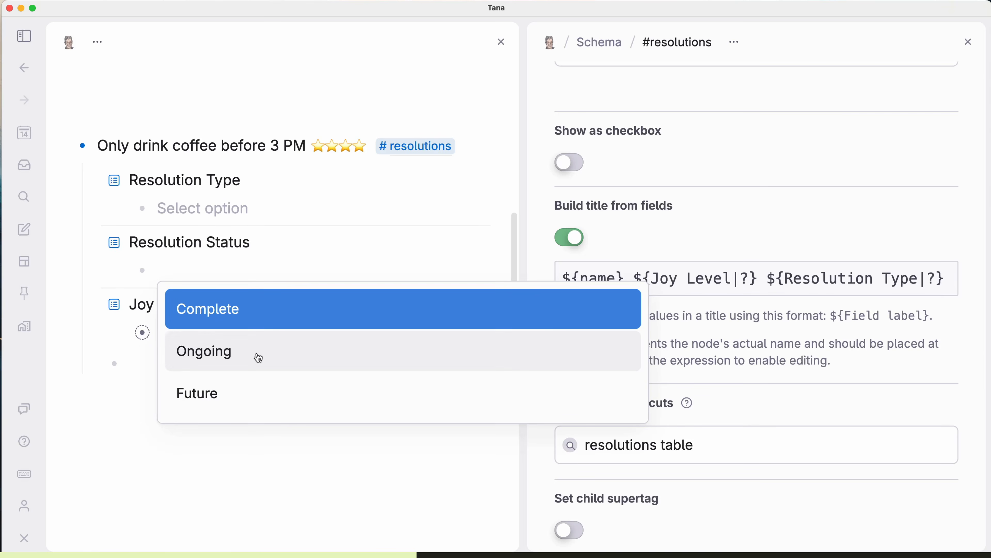
click(257, 355)
click(946, 282)
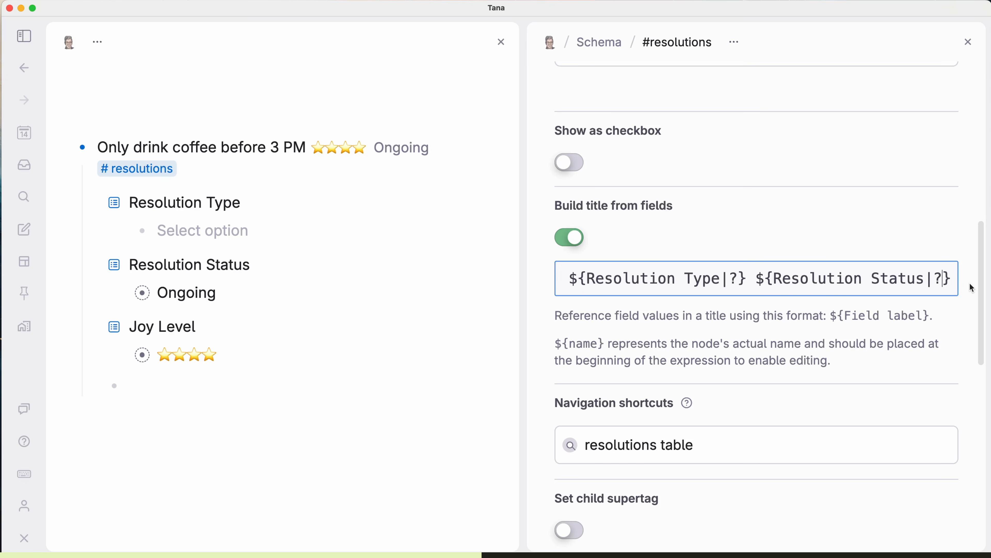
key(BackSpace)
text(...)
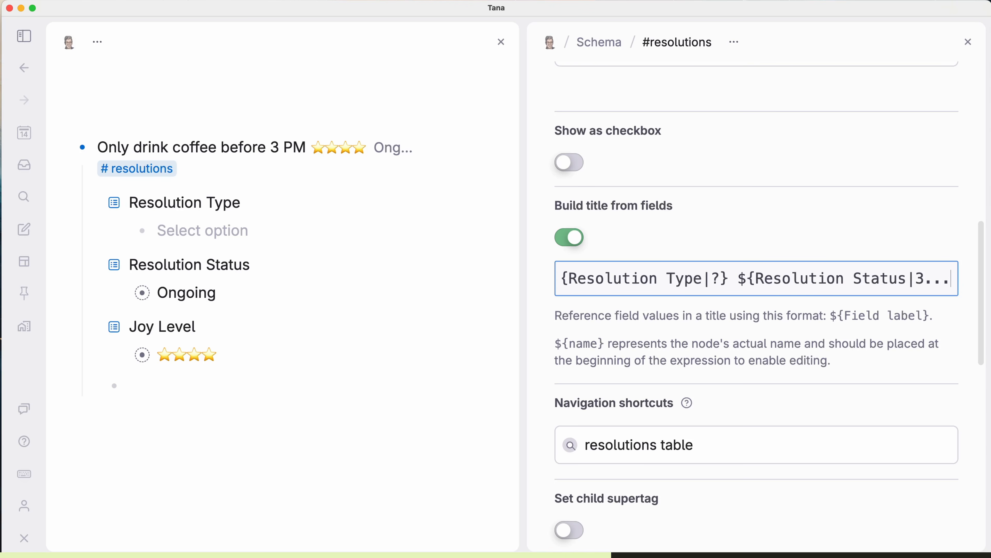
key(BackSpace)
key(BackSpace)
key(BackSpace)
key(BackSpace)
text(?)
key(Right)
text(${sys:lastEditedAt})
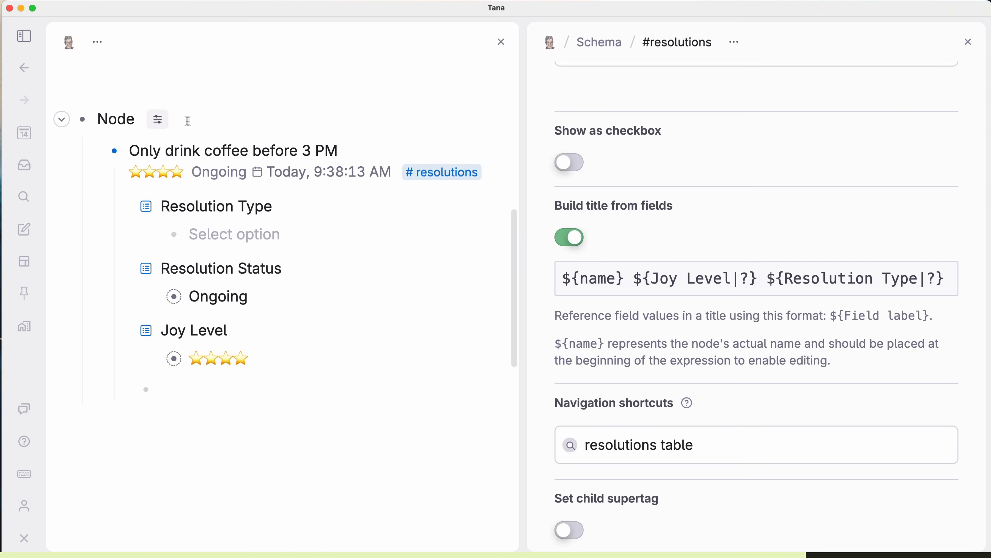
Step: Display Last edited time for each child in the Node list
click(157, 119)
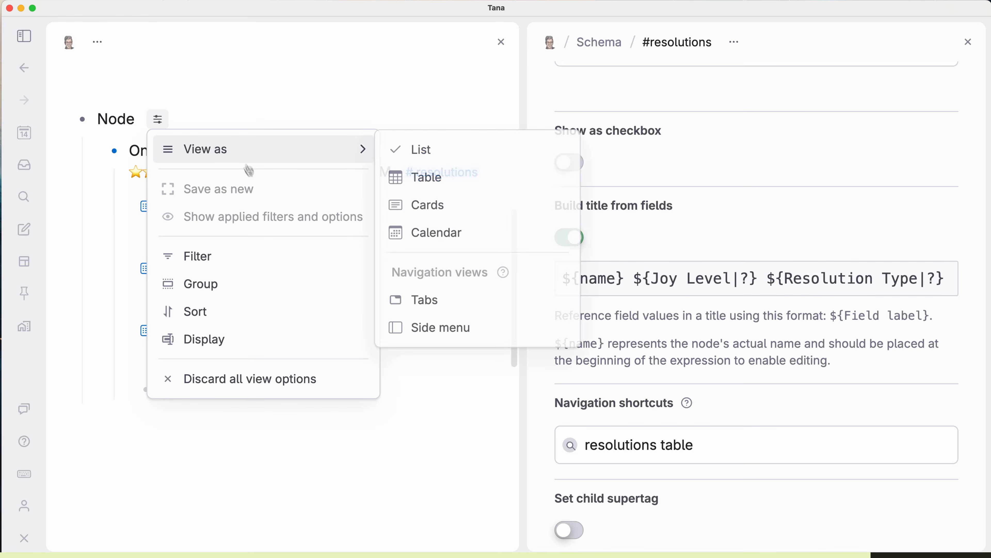
click(268, 337)
scroll(210, 449, down, 1)
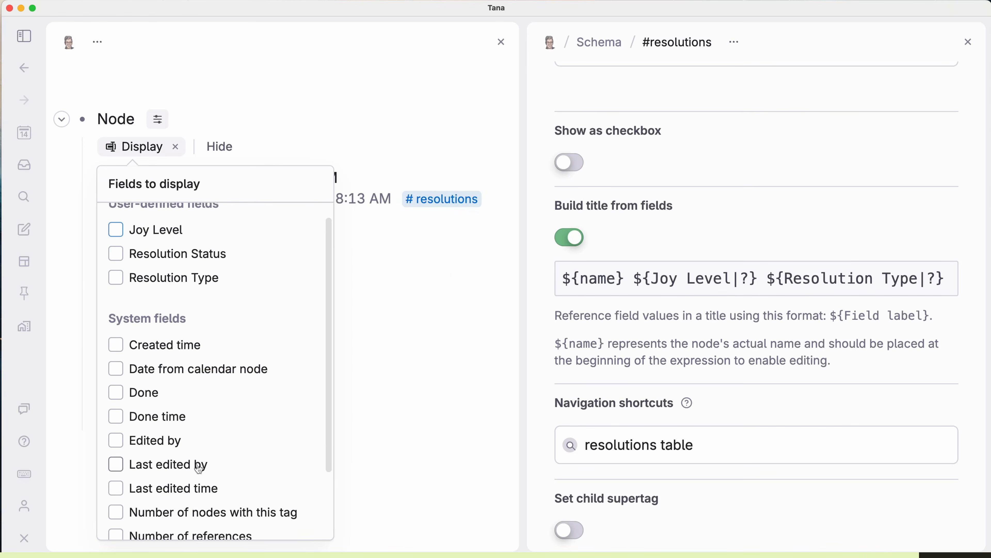
click(202, 496)
click(372, 412)
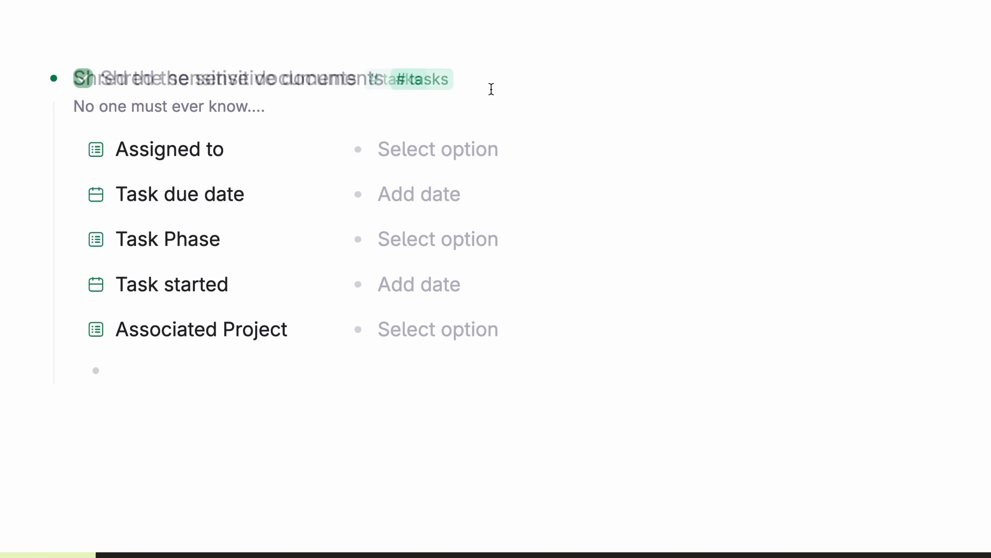
Step: Show #tasks nodes as checkboxes and map the checked state to Task Phase = Done
click(405, 81)
scroll(748, 226, down, 5)
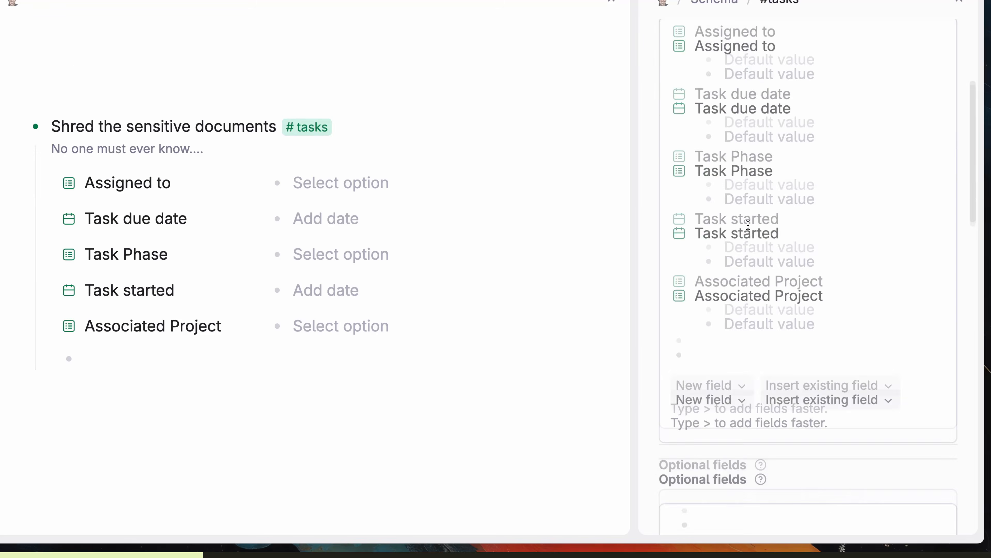
scroll(748, 225, down, 5)
click(674, 186)
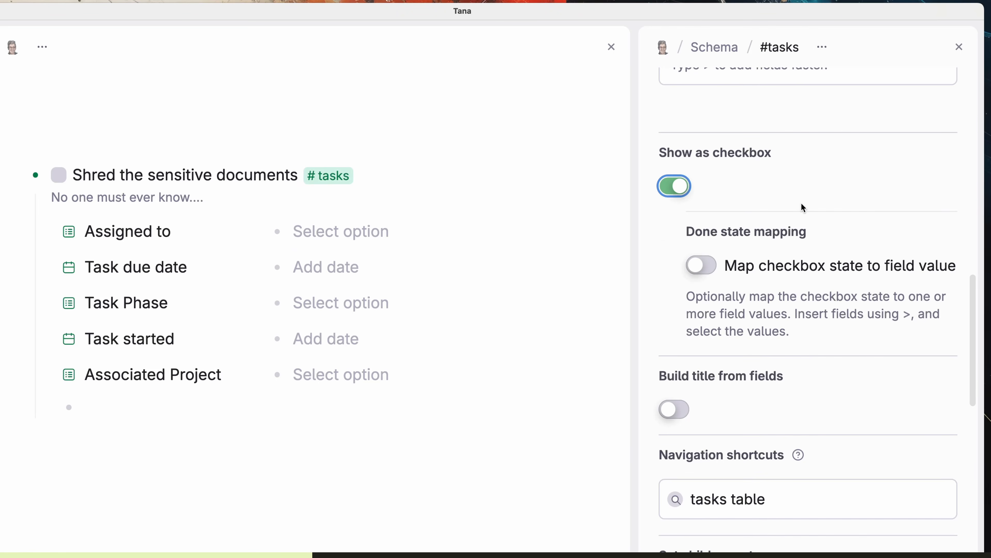
click(702, 266)
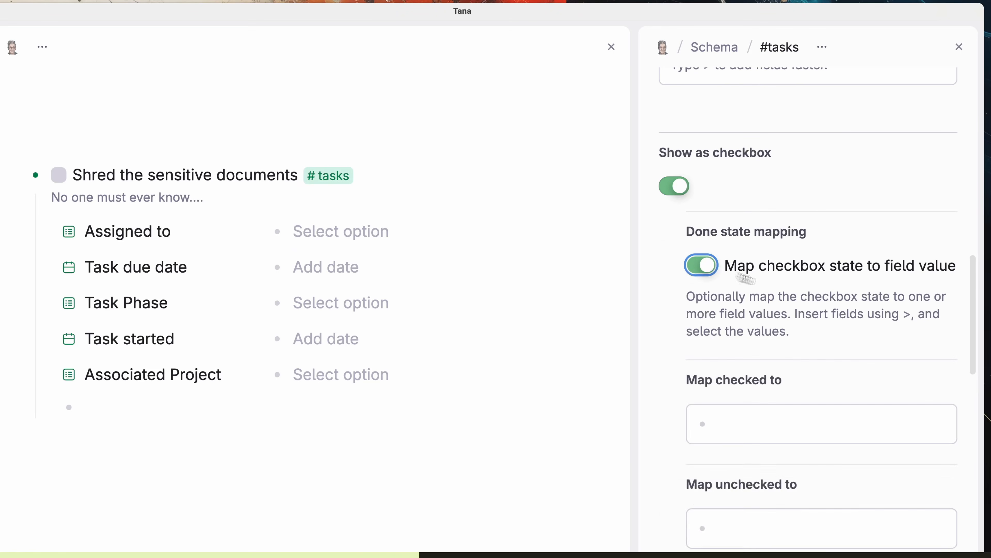
text(T)
key(Return)
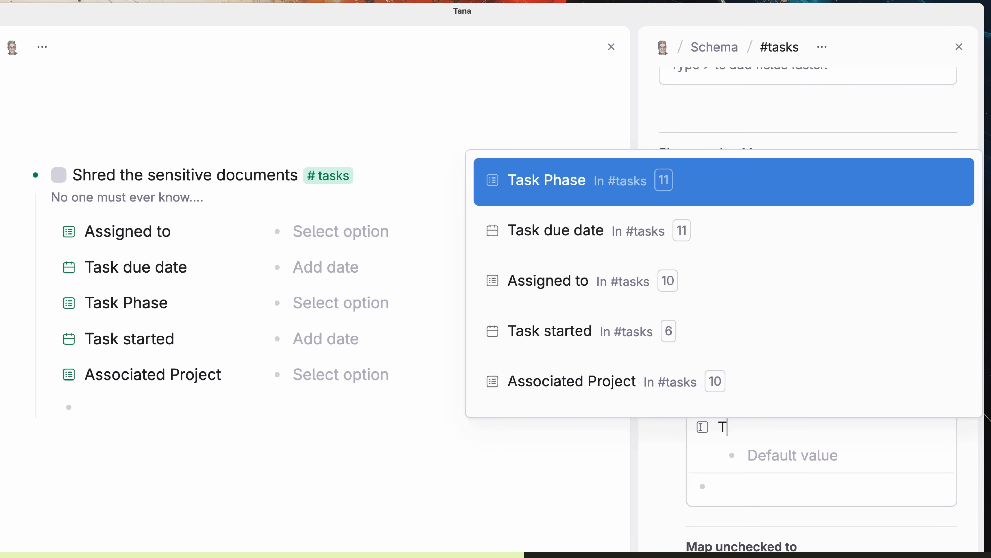
key(Return)
text(Done)
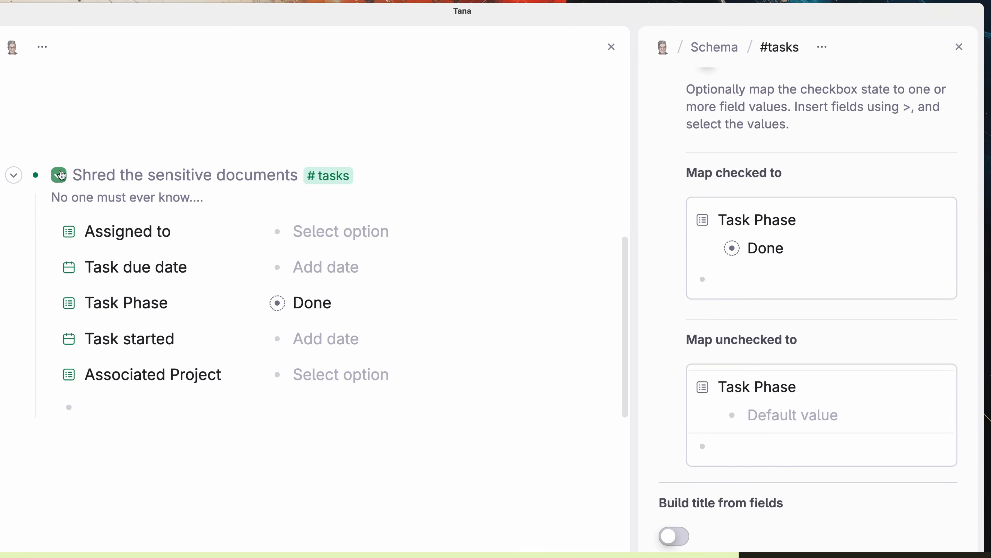
Step: Test the mapping by unchecking a task and setting its Task Phase to Done
click(59, 175)
click(327, 305)
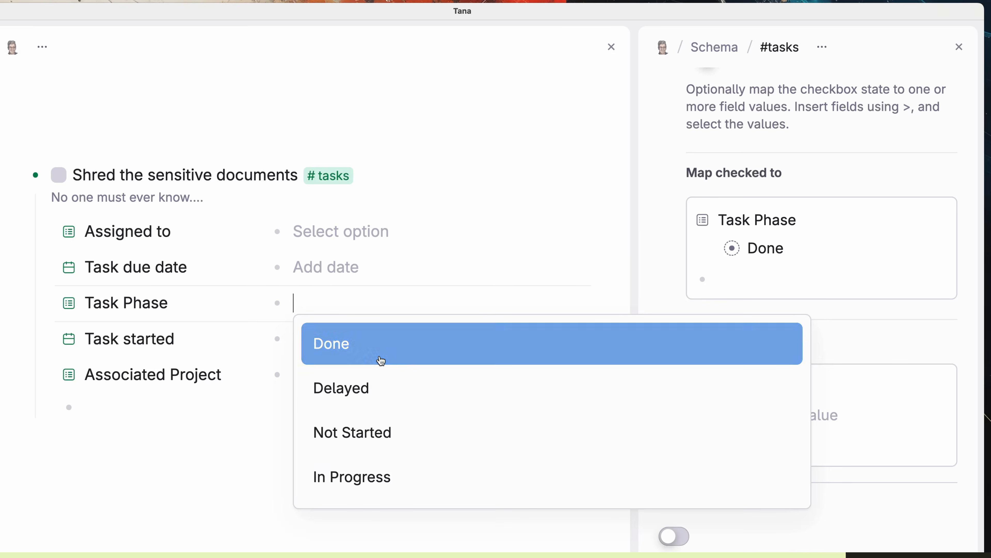
click(380, 358)
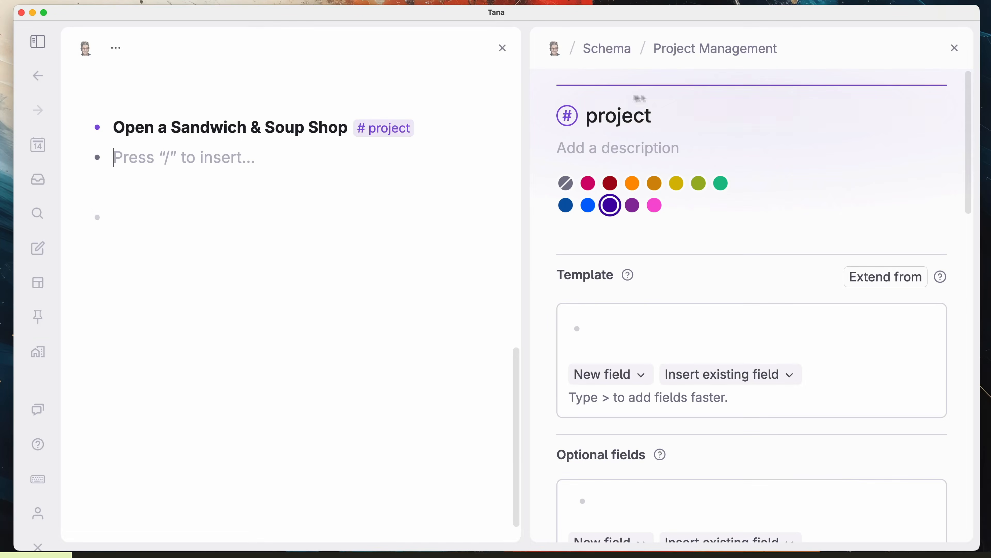
Step: Set #tasks as the child supertag of #project
scroll(757, 399, down, 10)
click(572, 241)
click(721, 331)
text(tasks)
key(Return)
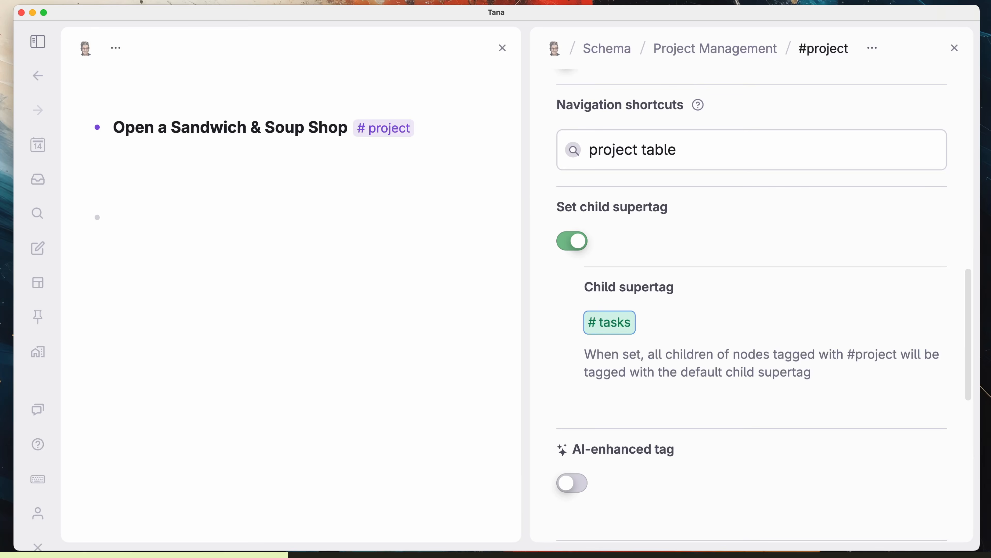
Step: Add tasks 'Figure out sandwich menu', 'Do a pop up shop promotion in Los Feliz', 'Get influencers to attend'
click(347, 127)
key(Return)
key(Tab)
text(Figure out sandwich menu)
key(Return)
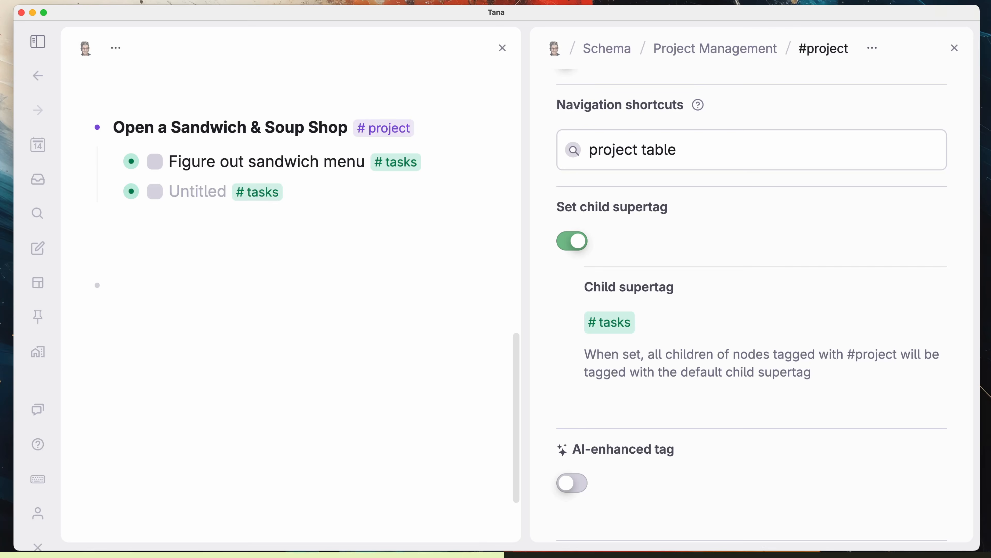
text(Do a pop up shop promotion in Los Feliz)
key(Return)
text(Get influencers to attend)
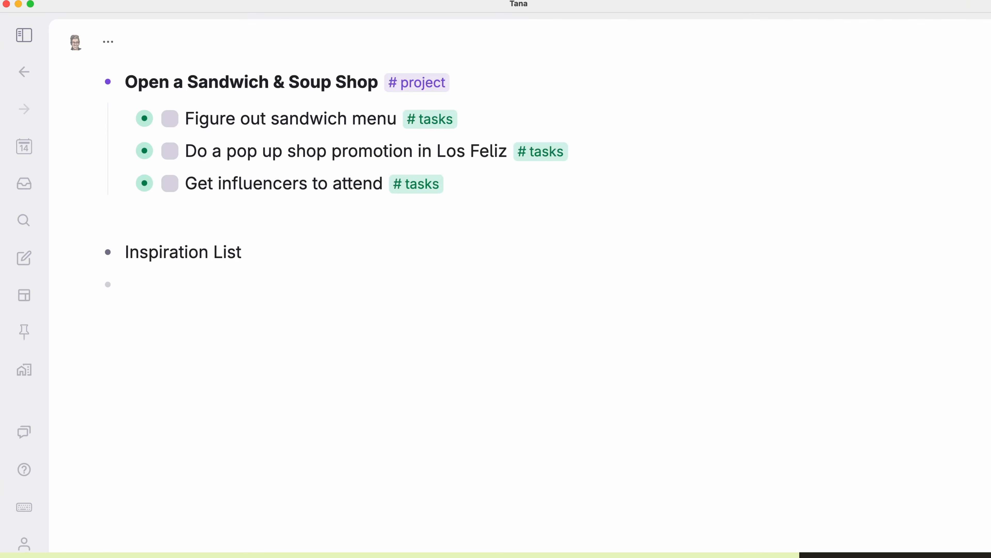
Step: Make #inspiration the default child tag of the Inspiration List
key(super+k)
text(set defa)
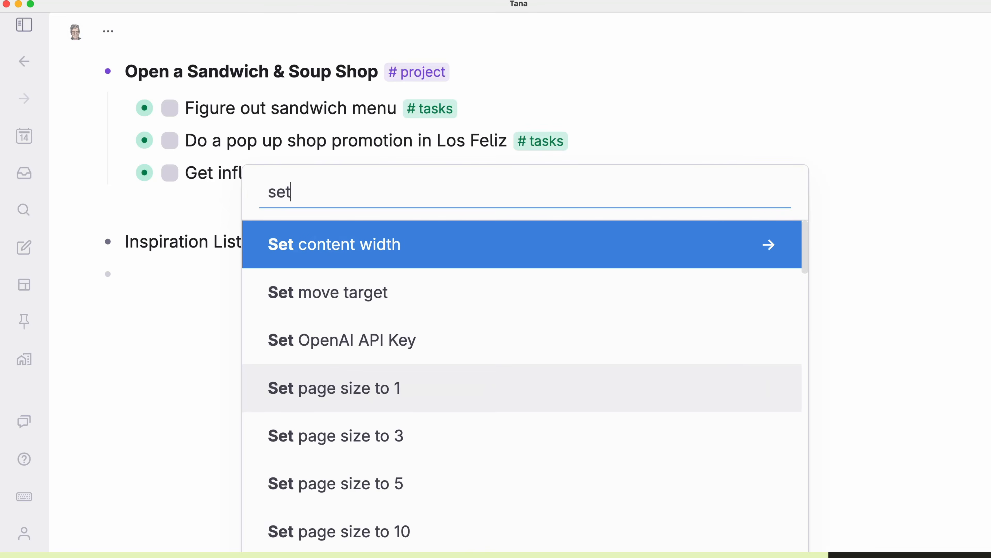
key(Return)
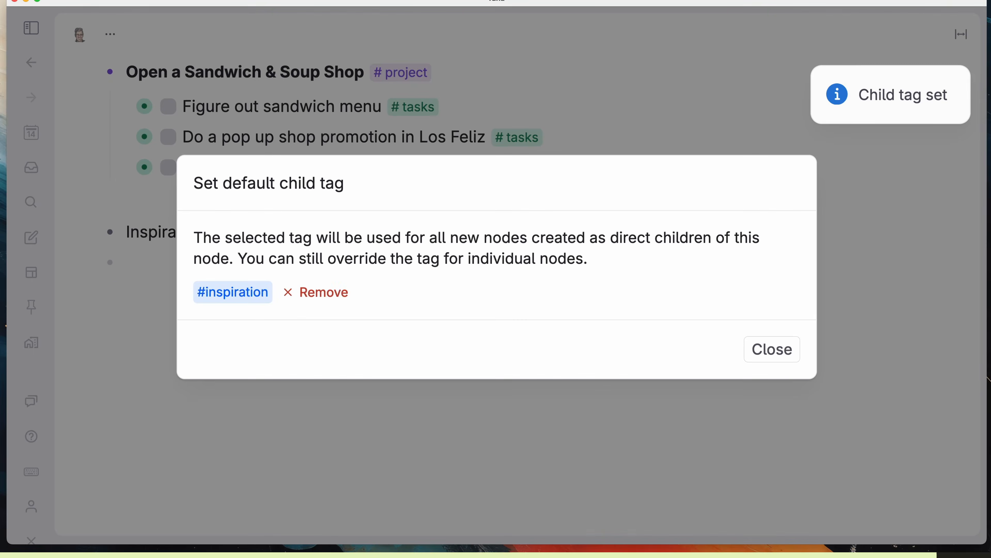
key(Escape)
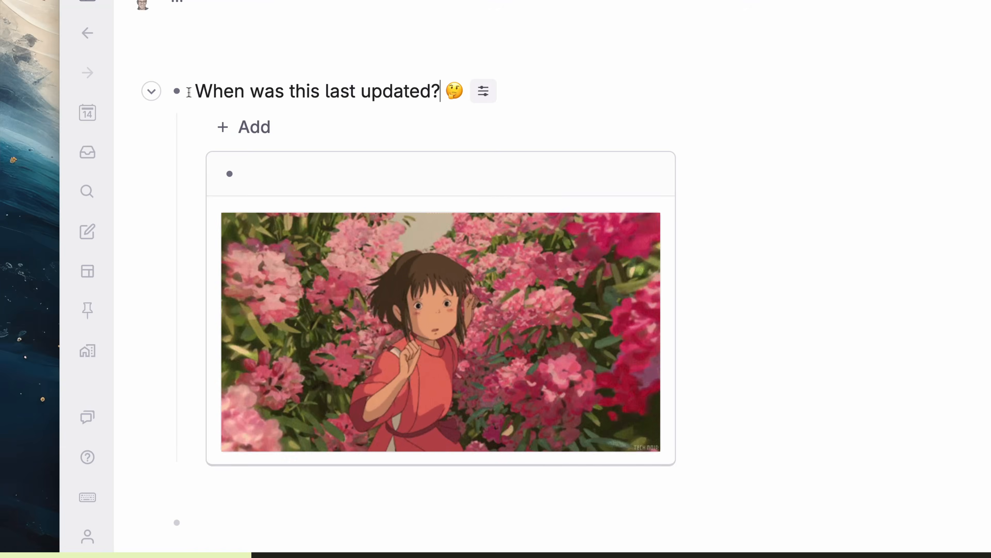
Step: View the node's last-edited info, then switch the theme to dark and back to light
mouse_move(176, 92)
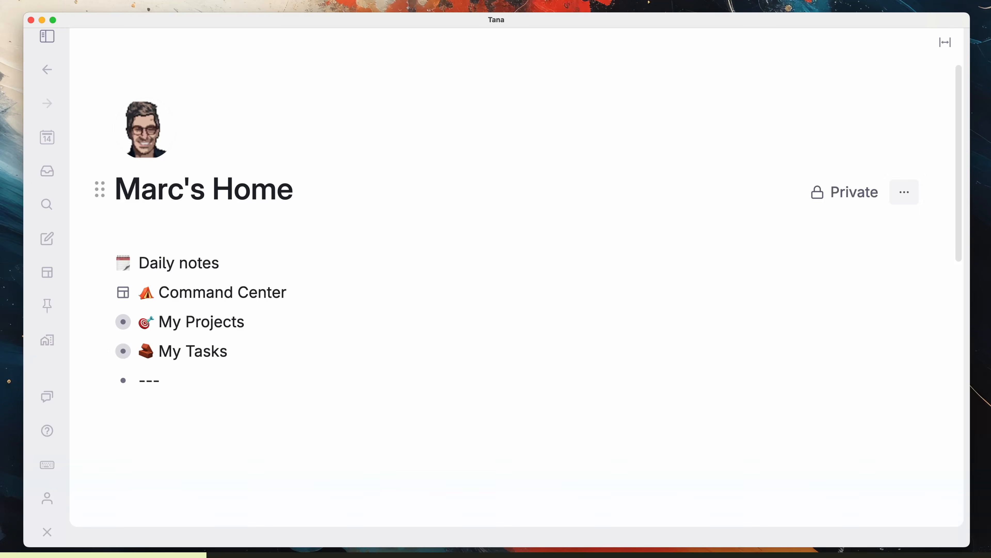
key(super+k)
text(theme)
key(Return)
key(super+k)
text(theme)
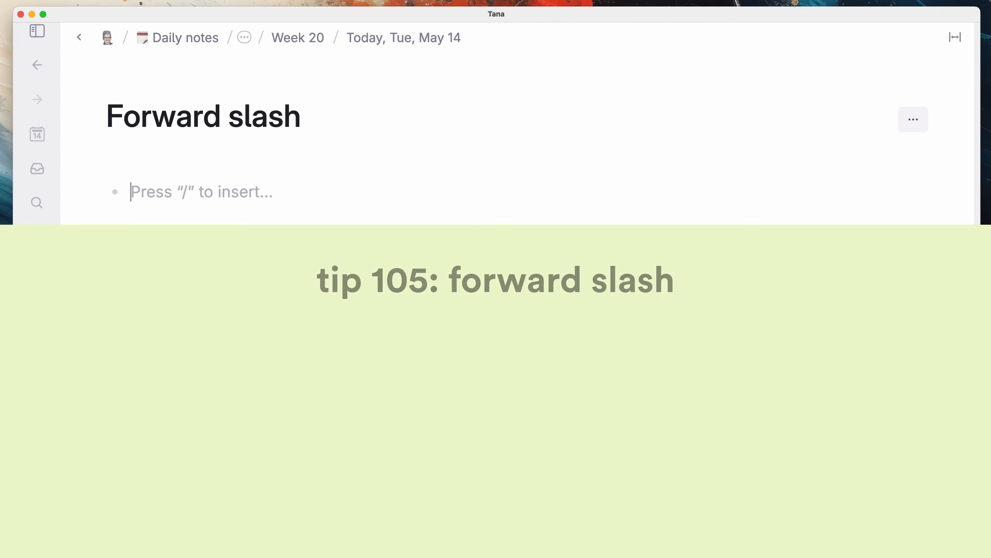
text(/)
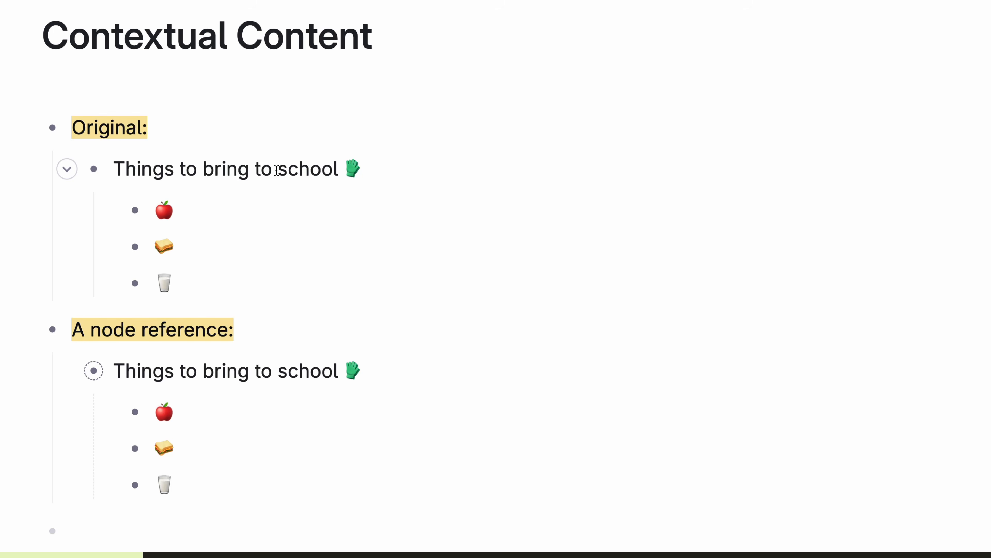
key(super+k)
text(contex)
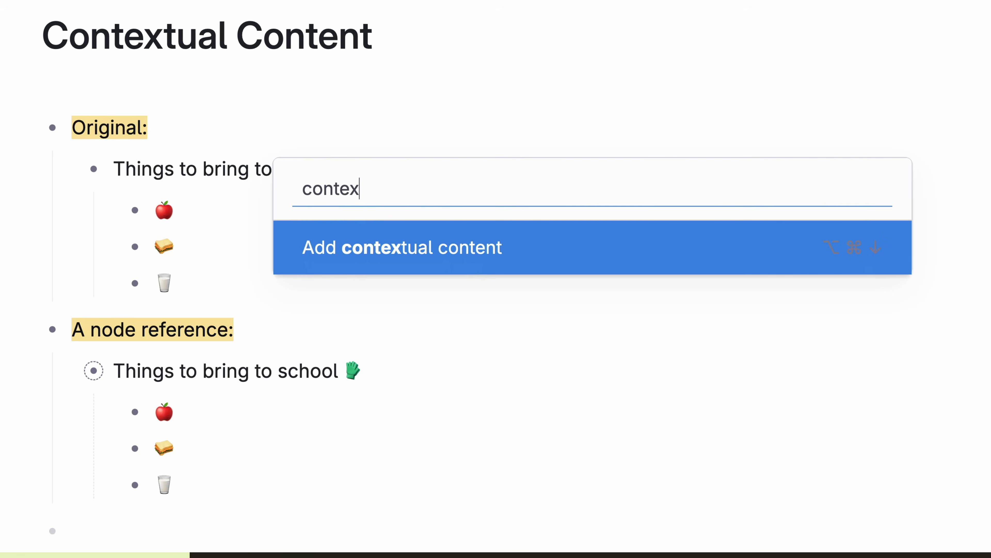
text(t)
key(Return)
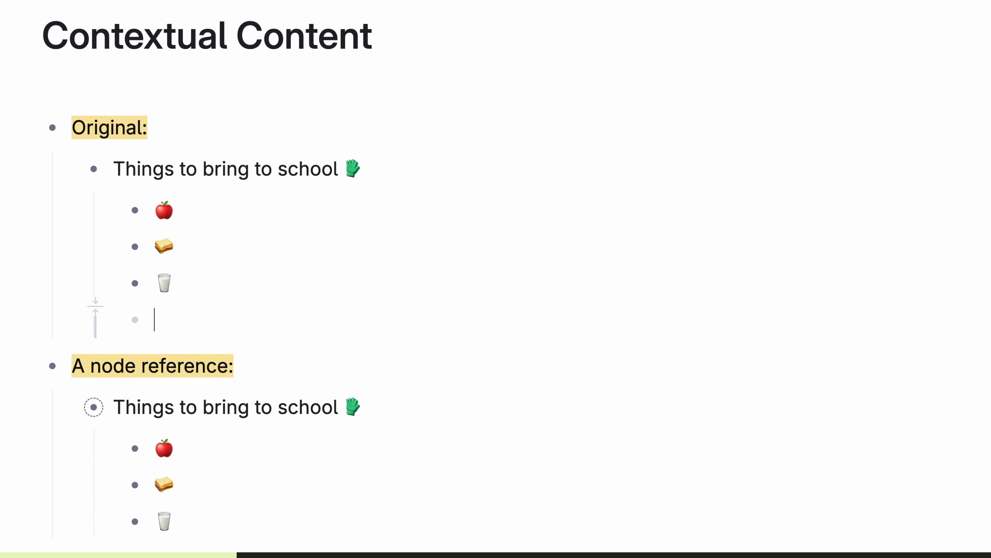
text(@today)
key(Return)
text(I decided to bring)
key(ctrl+super+space)
text(sushi)
key(Return)
text(as well)
Step: Toggle the school list between only contextual content and all children, collapsing and expanding the reference
key(super+alt+Down)
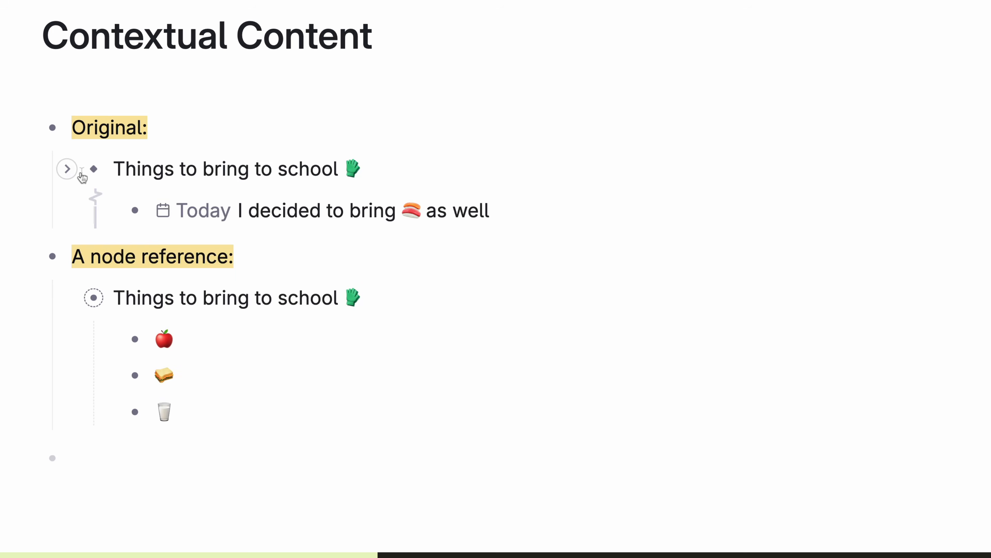
click(67, 168)
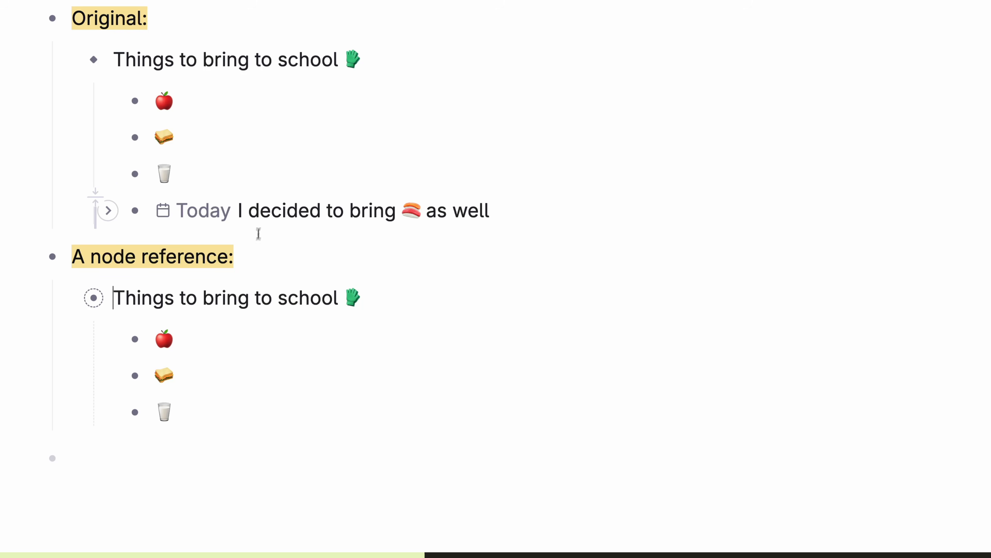
click(68, 298)
click(67, 299)
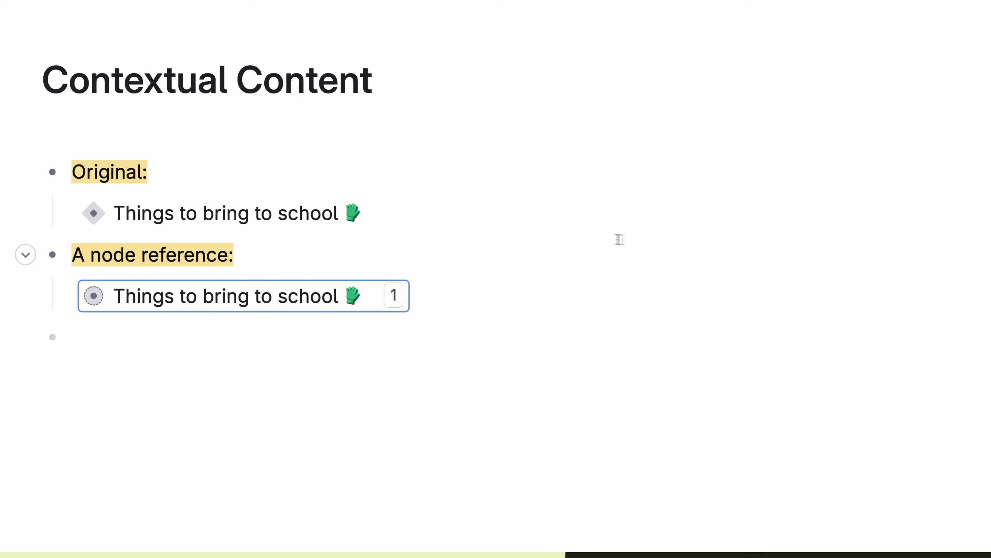
Step: In the Valentine's Day Cards search, add '√ Delivered' and 'Waiting on address' notes under coworkers
text(Valentine's Day Cards)
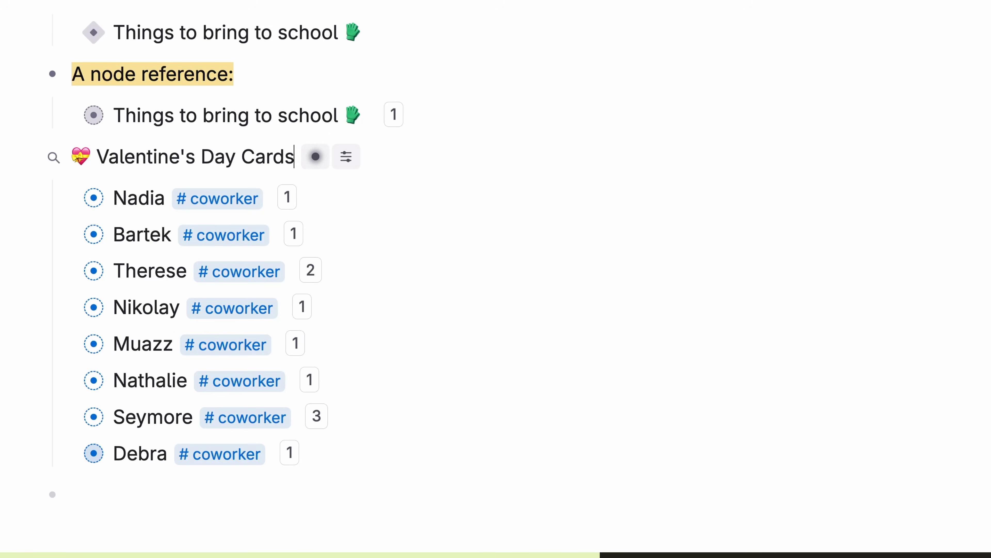
click(146, 201)
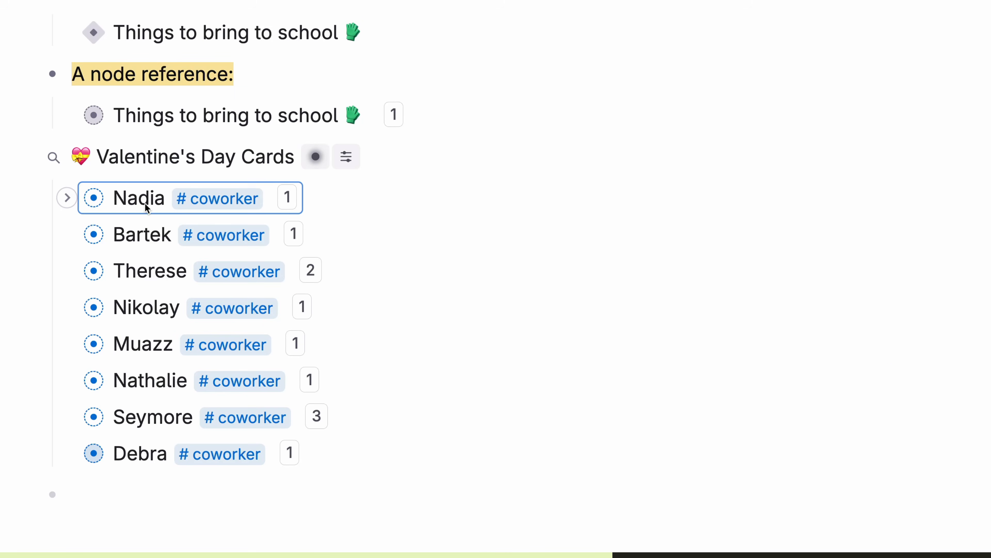
key(Return)
text(√ Delivered)
key(Down)
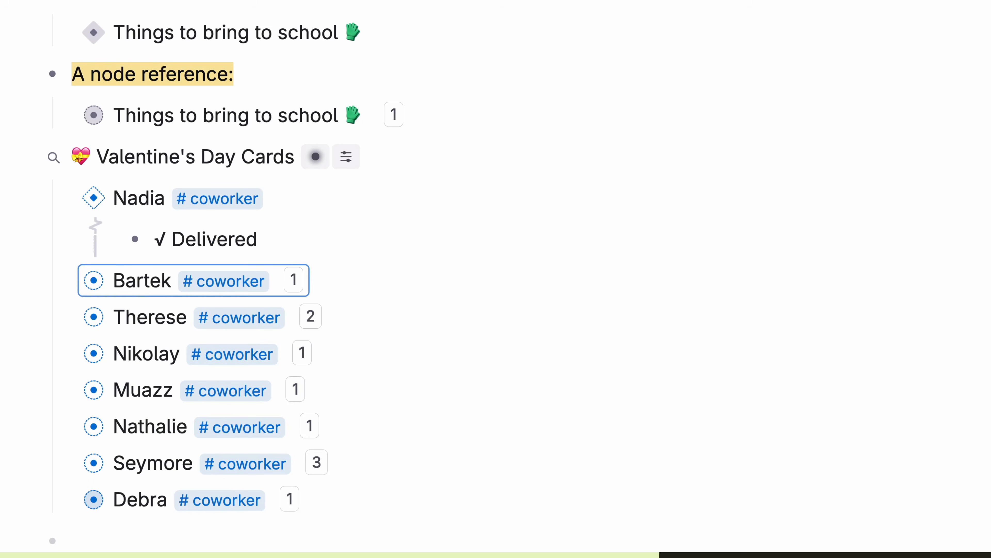
key(super+Down)
text(√ Delivered)
key(Down)
key(Down)
key(Up)
key(super+Down)
text(Waiting on address)
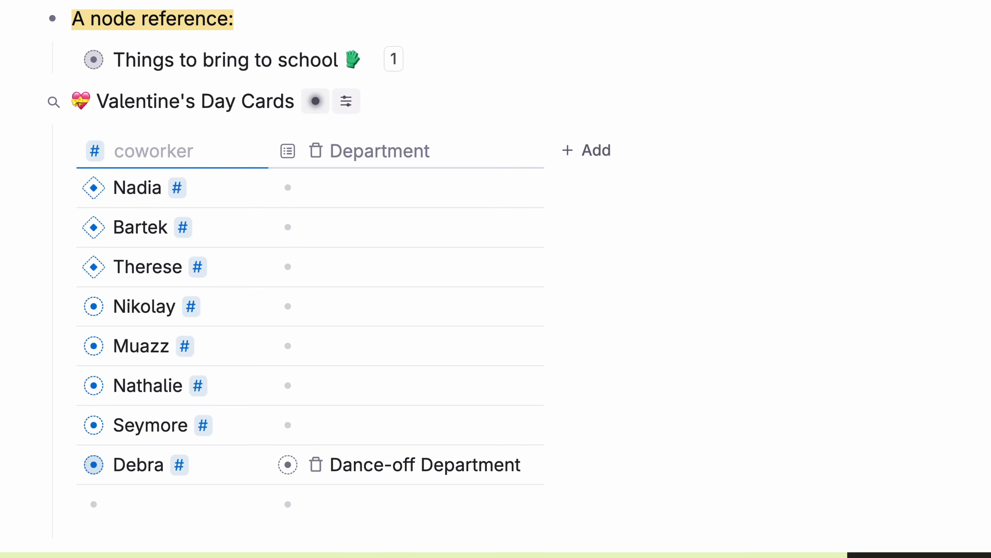
Step: Add a 'Delivered Valentine?' contextual column and tick the first, second, fourth and sixth coworkers
click(586, 151)
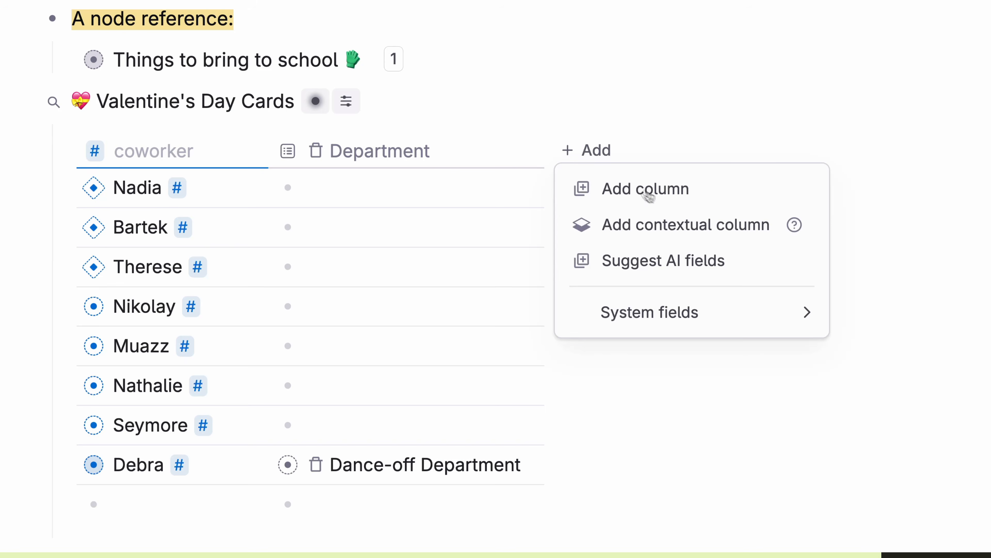
click(730, 239)
text(Delivered Valentine?)
click(287, 216)
click(288, 255)
click(287, 334)
click(287, 413)
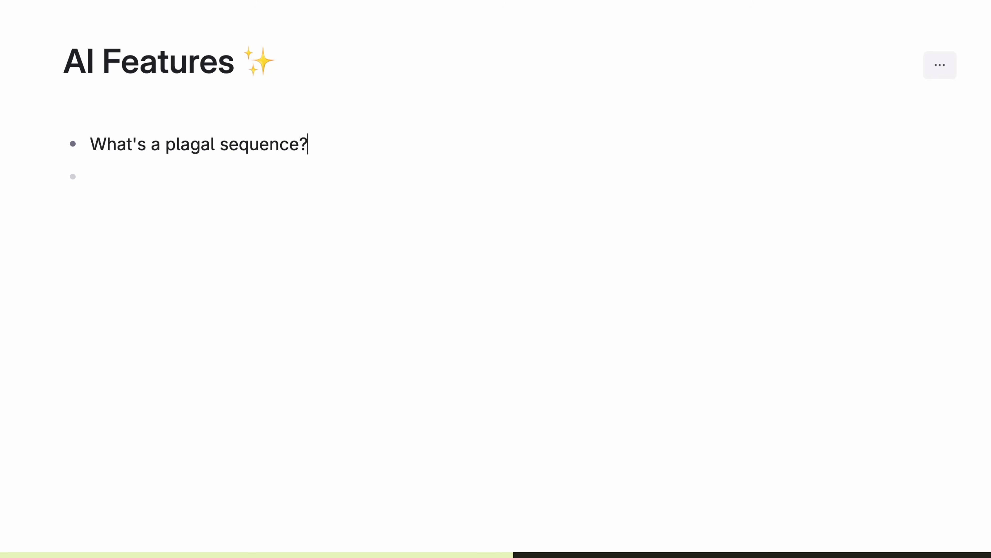
Step: Ask AI to 'Summarize the data below and turn it into a table' for the country list
key(ctrl+k)
text(ask)
key(Return)
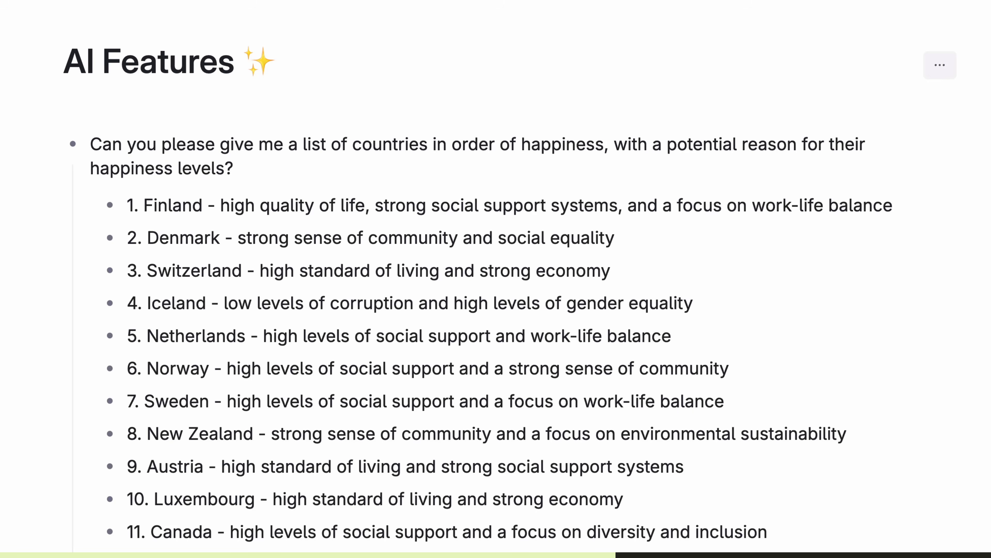
key(ctrl+k)
text(Summarize the data below and turn it into a table)
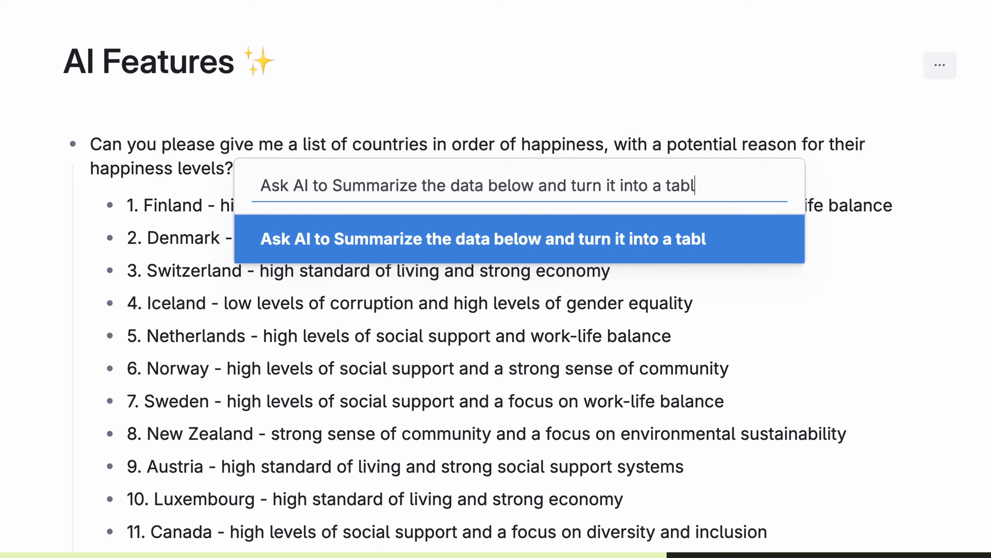
key(Return)
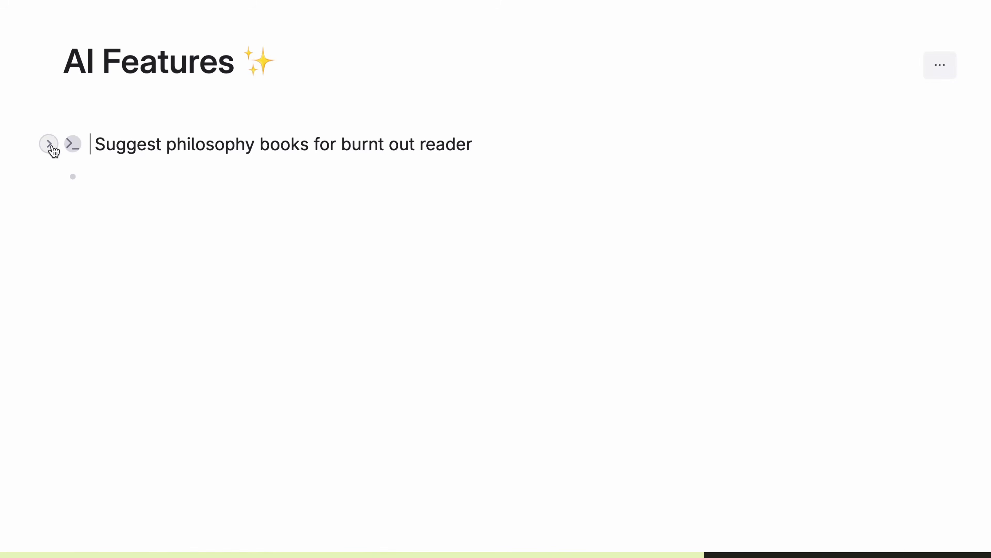
Step: Review the Ask AI book command's settings and run it for a philosophy book recommendation
click(49, 145)
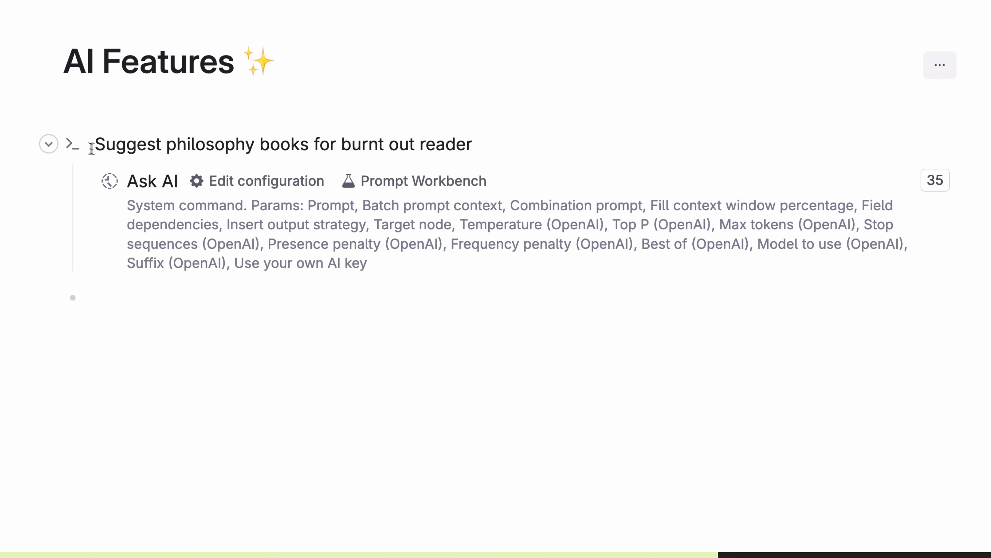
click(273, 180)
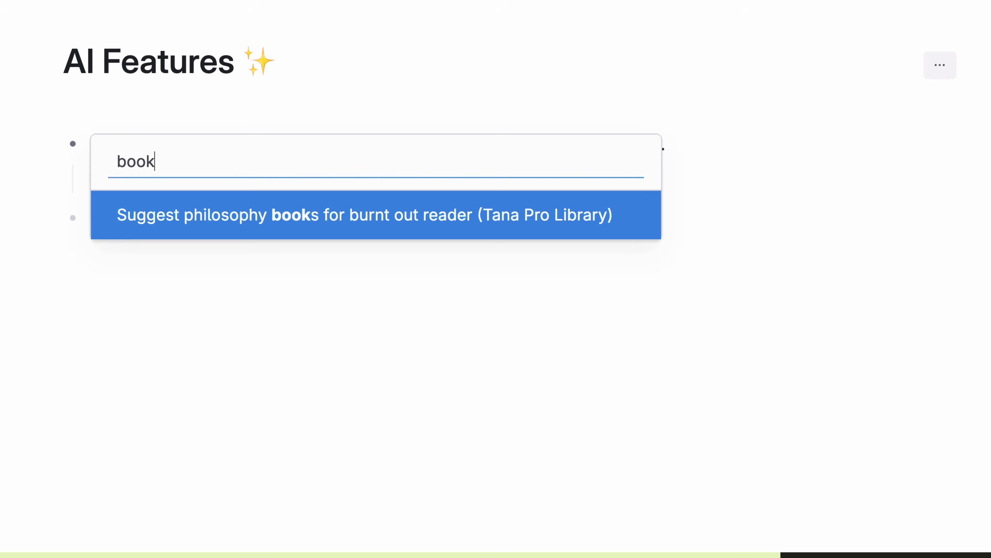
key(Return)
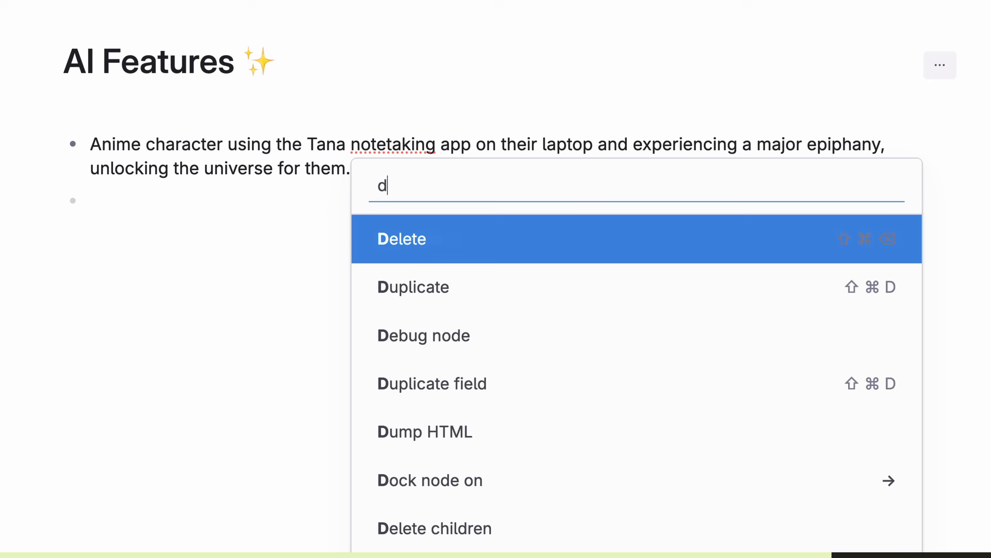
Step: Generate a DALL-E image from the anime description
text(ale)
key(Return)
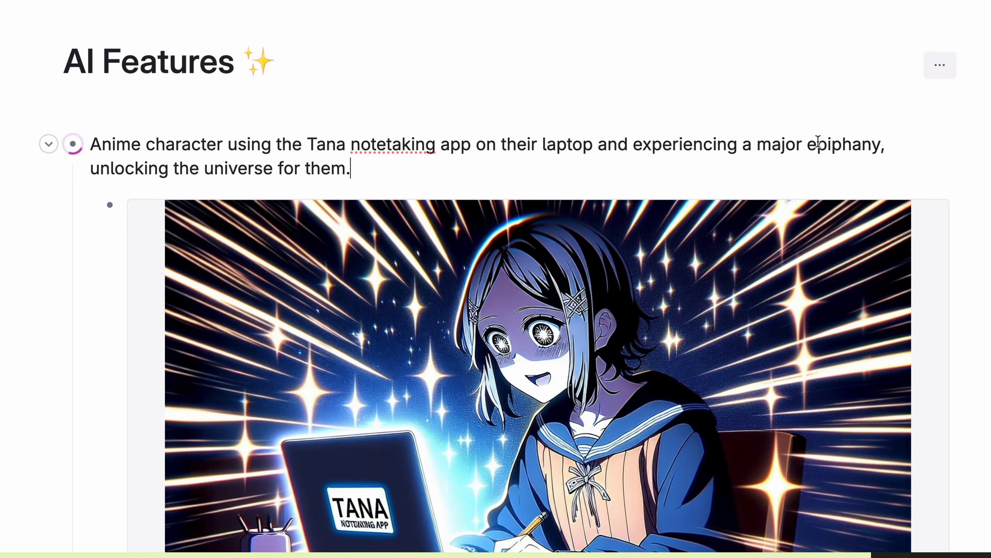
click(285, 90)
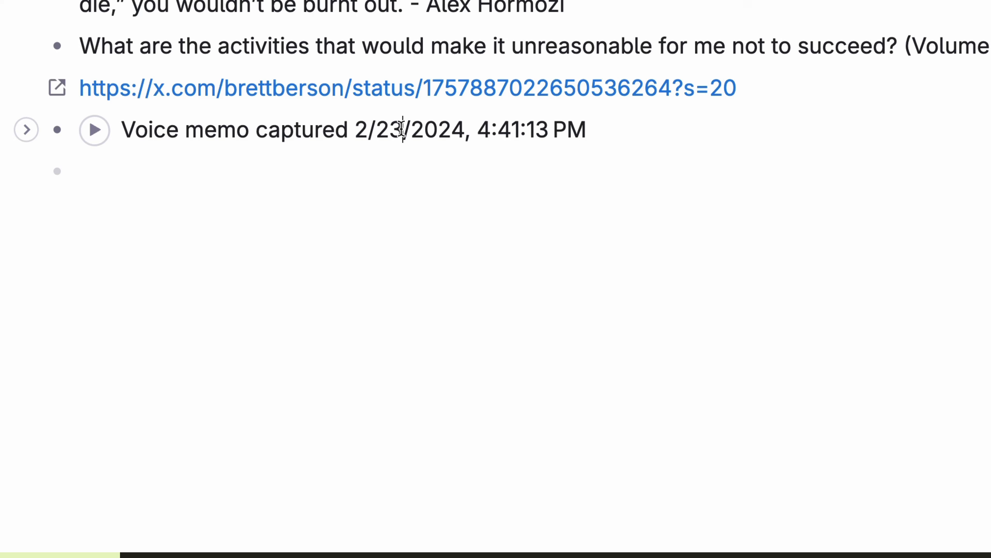
Step: Transcribe the voice memo and show its transcript, then drop in an audio file and transcribe it
click(402, 129)
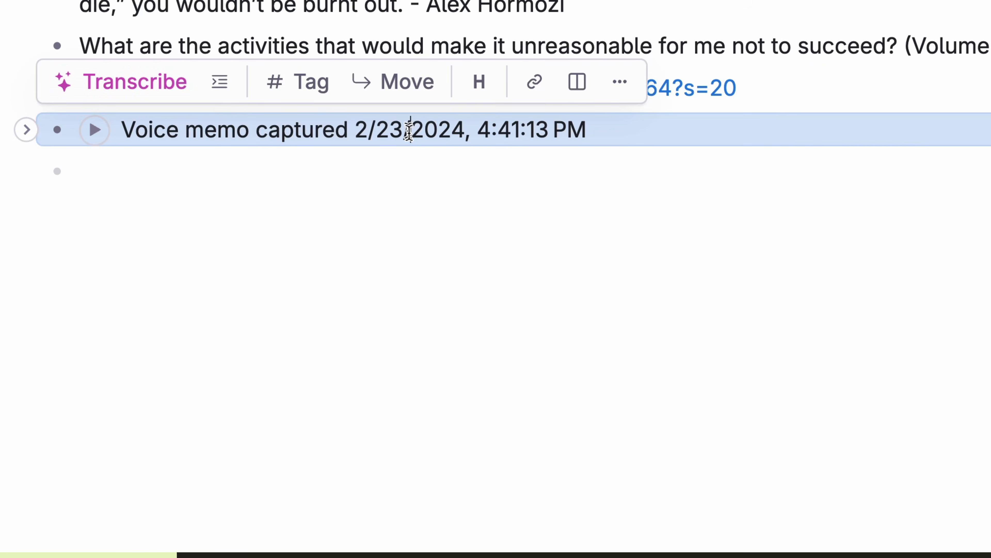
click(160, 94)
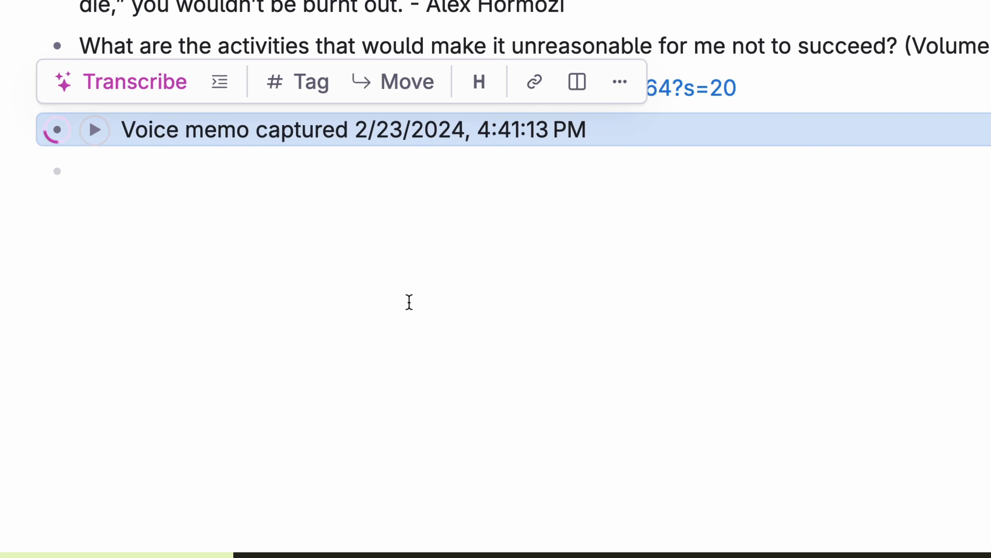
click(409, 302)
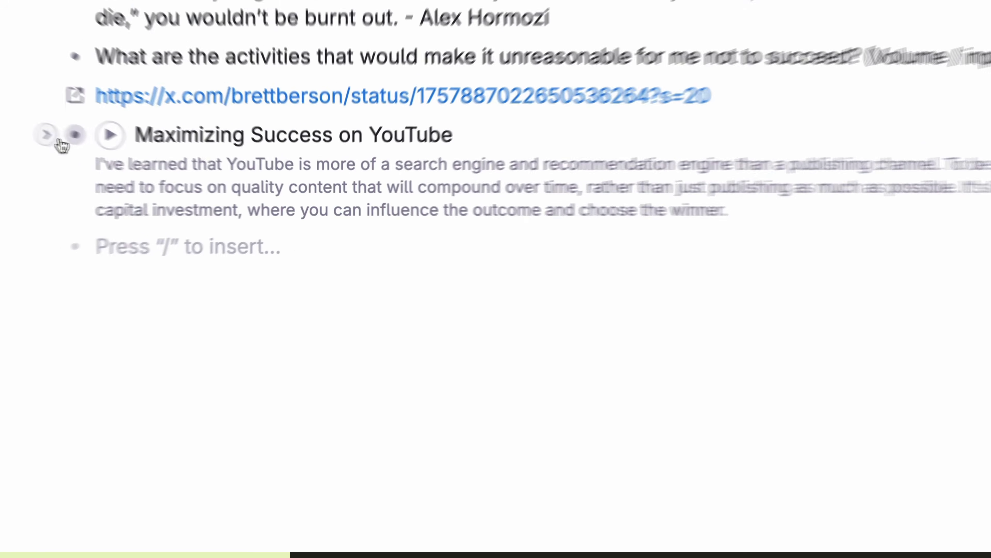
click(26, 129)
scroll(363, 380, up, 5)
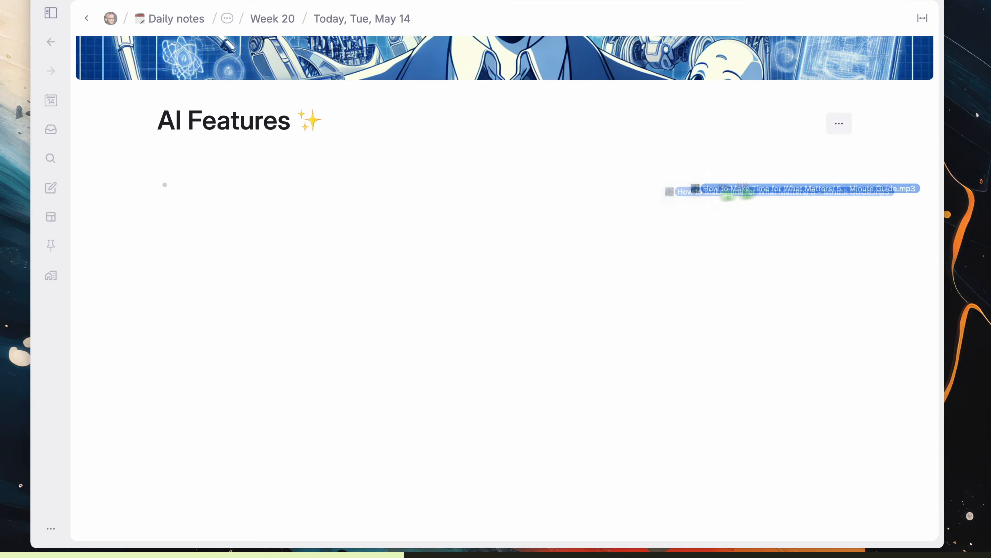
drag(729, 193, 345, 193)
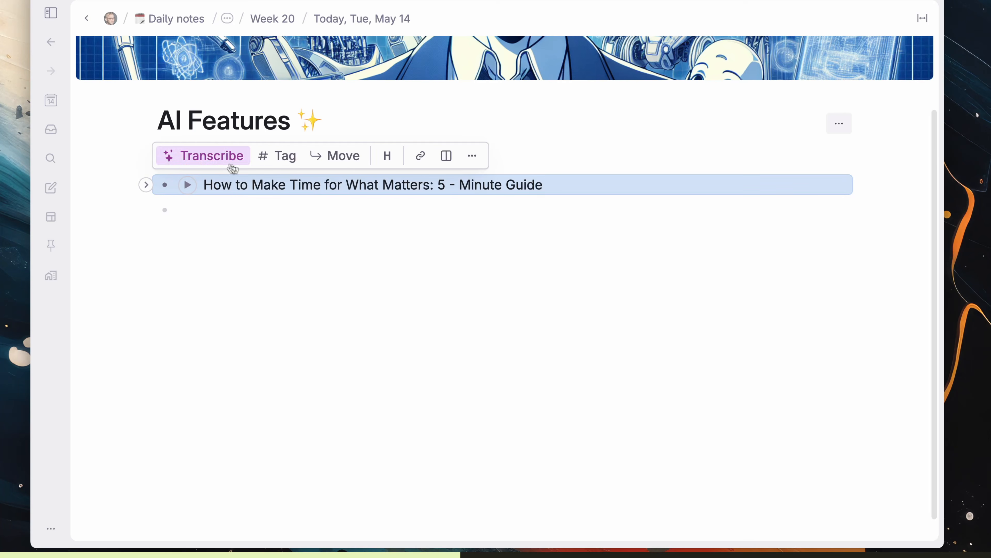
click(250, 167)
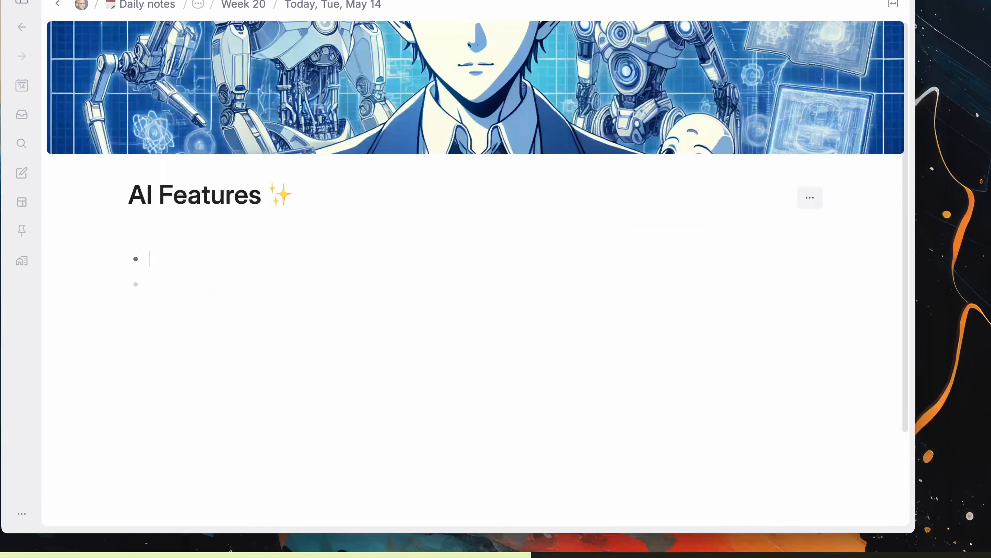
Step: Record a new voice note with Capture voice, and again with the Cmd+Shift+E desktop shortcut
key(super+k)
text(capture)
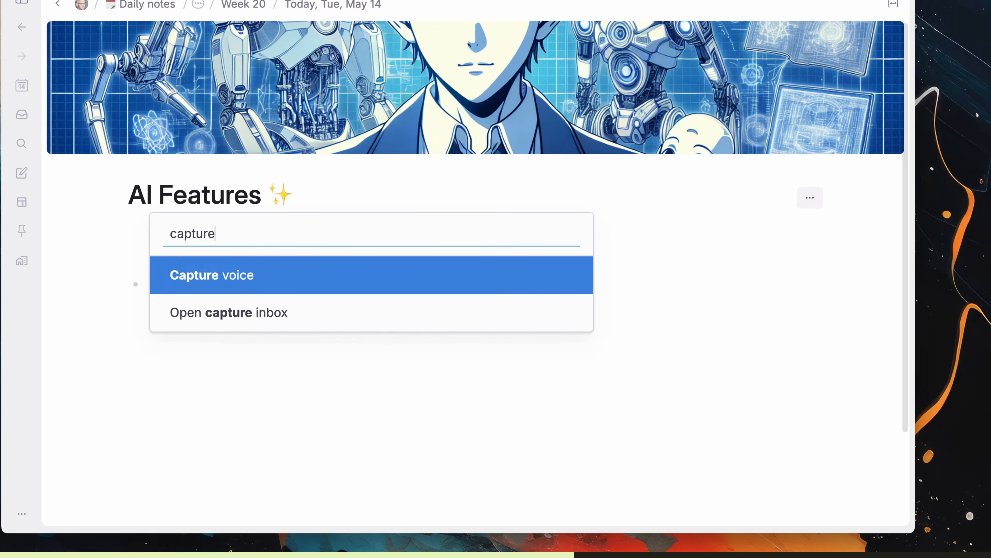
key(Return)
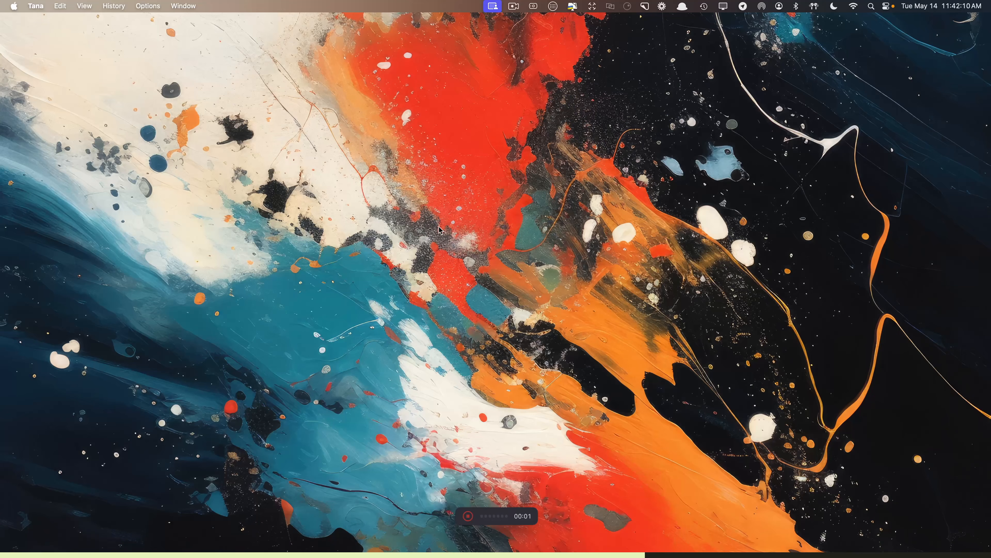
key(super+shift+e)
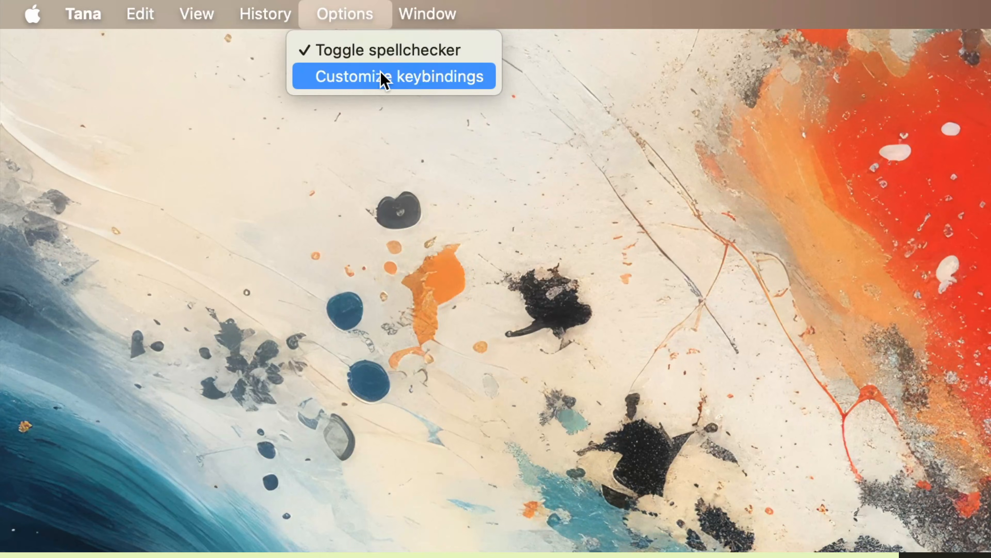
Step: Open the voice-capture keybinding settings, then convert a new node into a command node
click(385, 78)
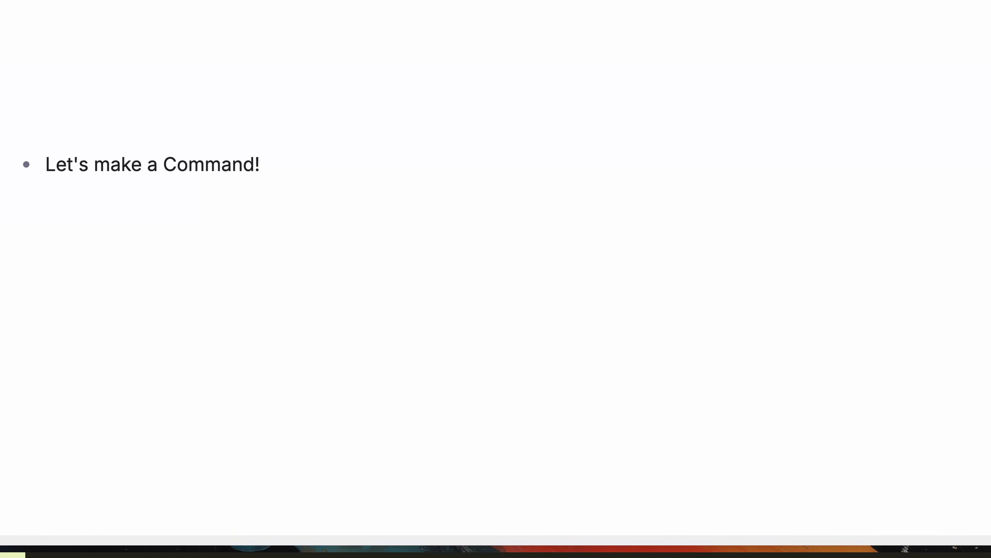
key(Return)
key(super+k)
text(comma)
key(Return)
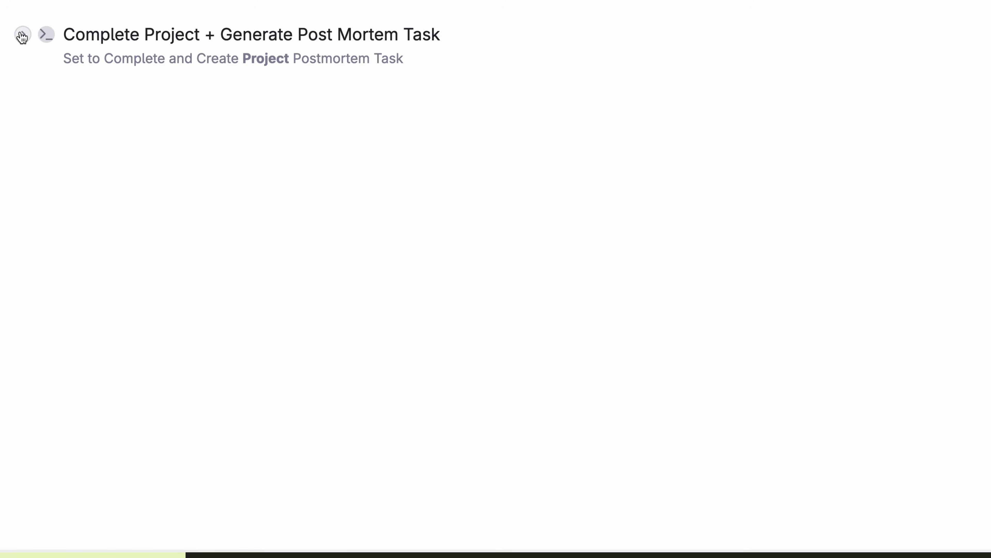
Step: Inspect the command's set-field-values and Tana Paste prompt configurations
click(22, 36)
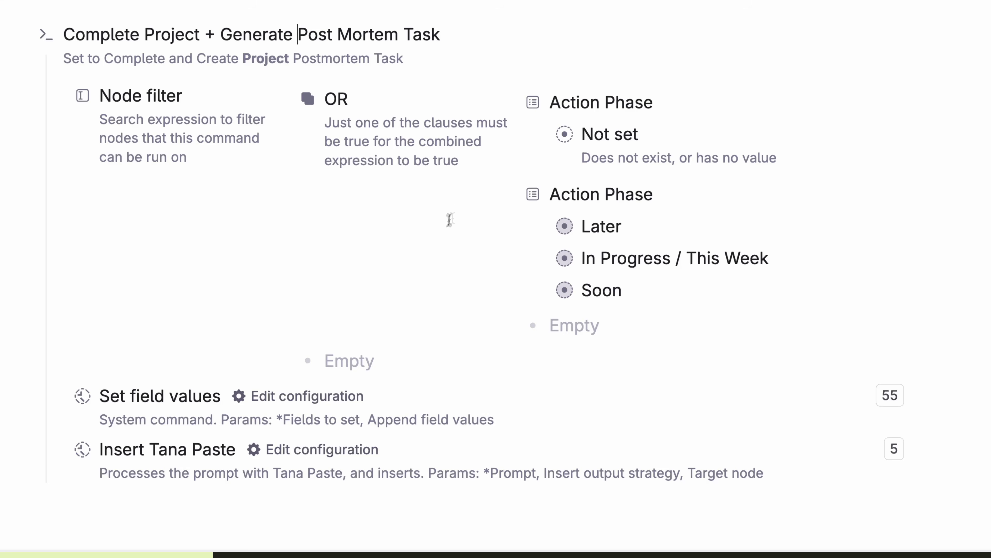
click(312, 397)
scroll(317, 355, down, 5)
click(316, 346)
scroll(316, 349, down, 4)
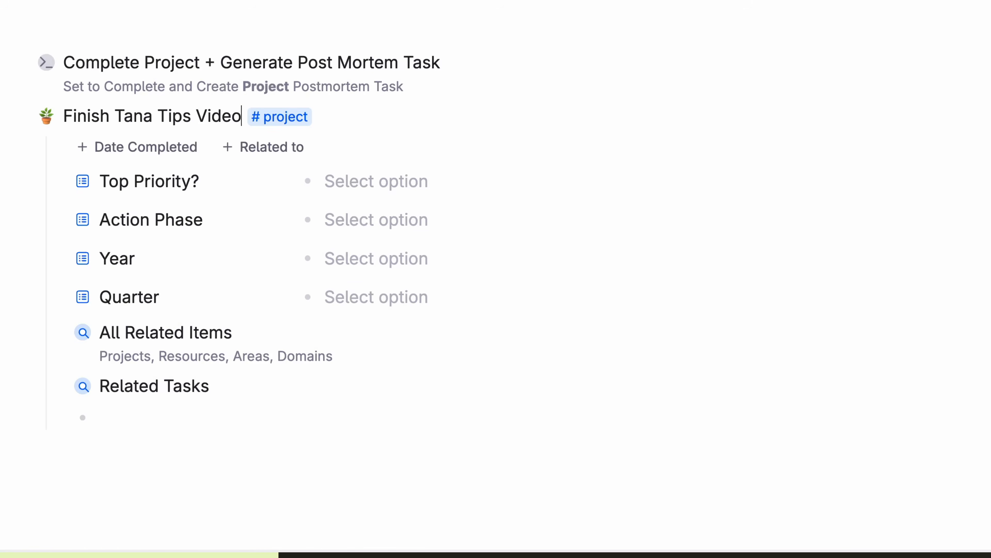
Step: Run the post mortem command on the project and search for the renamed command
key(ctrl+k)
text(post)
key(Return)
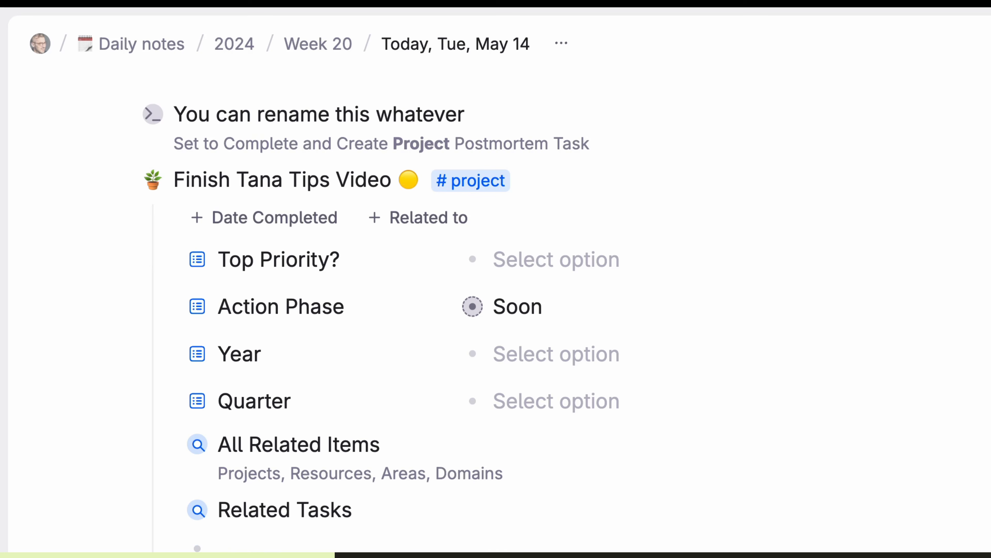
key(ctrl+k)
text(you can)
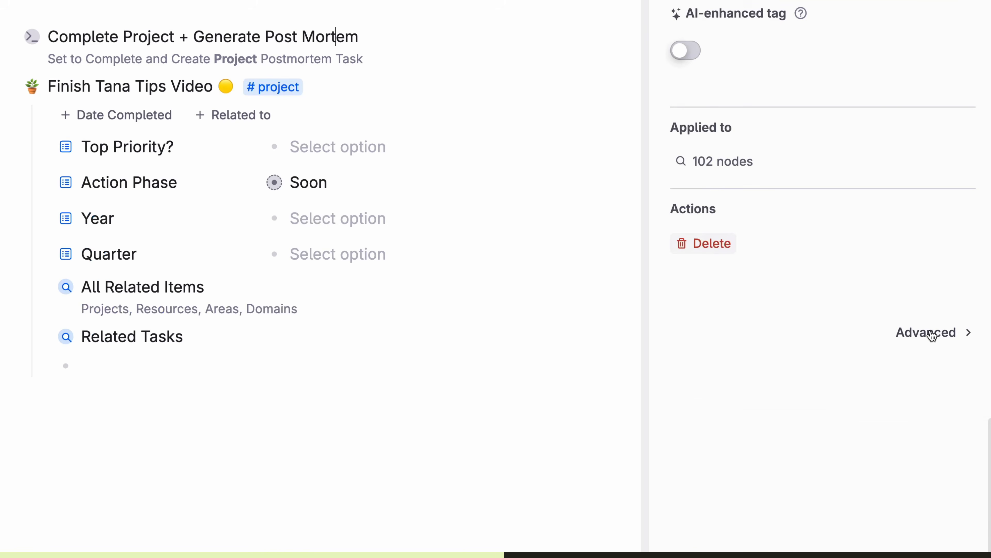
Step: Paste the Complete Project command into the #project supertag's Advanced Commands field
click(933, 333)
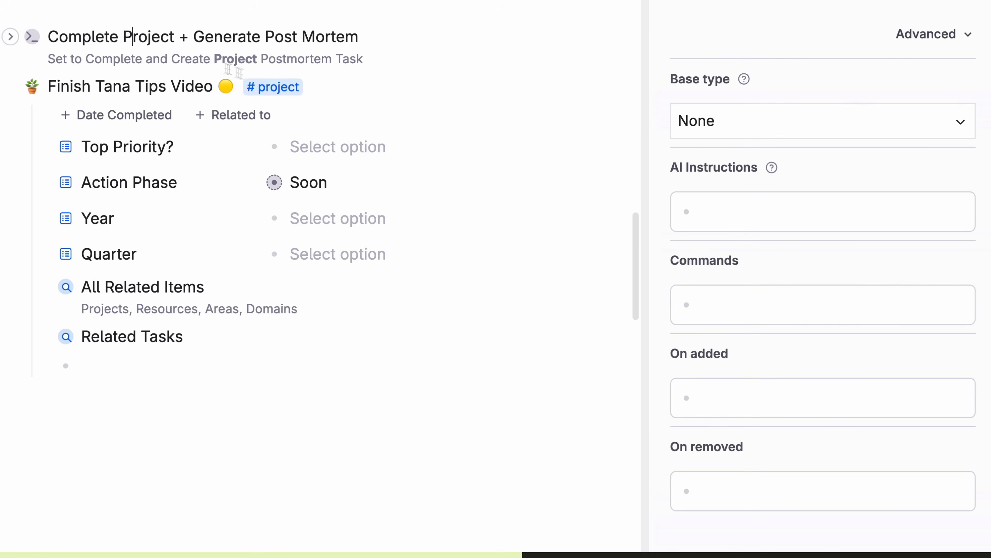
click(770, 317)
key(ctrl+v)
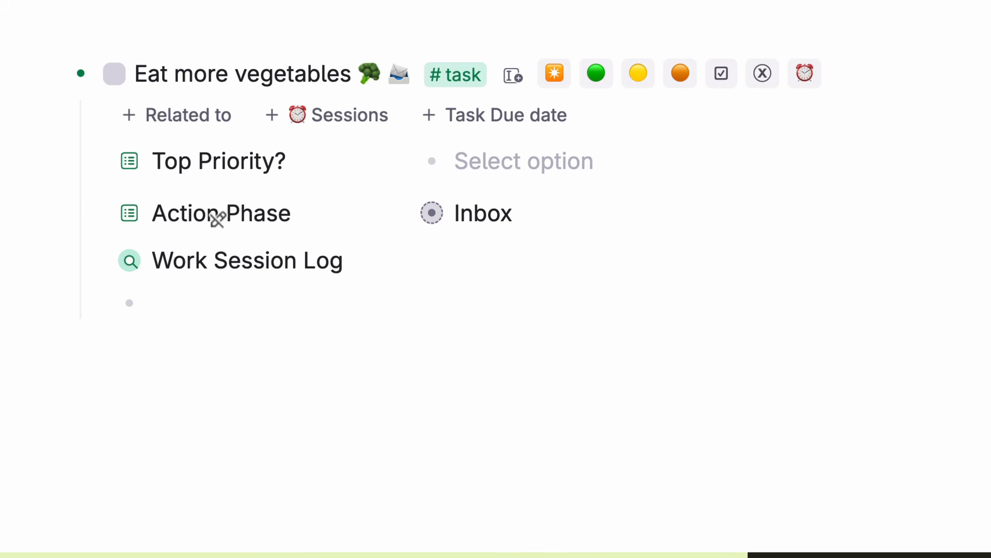
Step: Use the command buttons to set 'Eat more vegetables' to In Progress / This Week, Top Priority, then abandon it
click(596, 73)
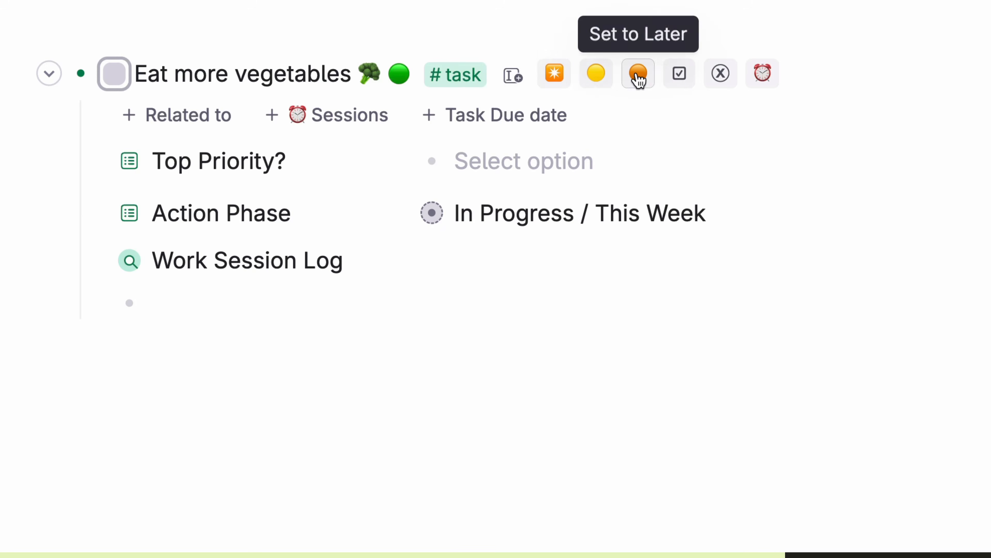
click(556, 77)
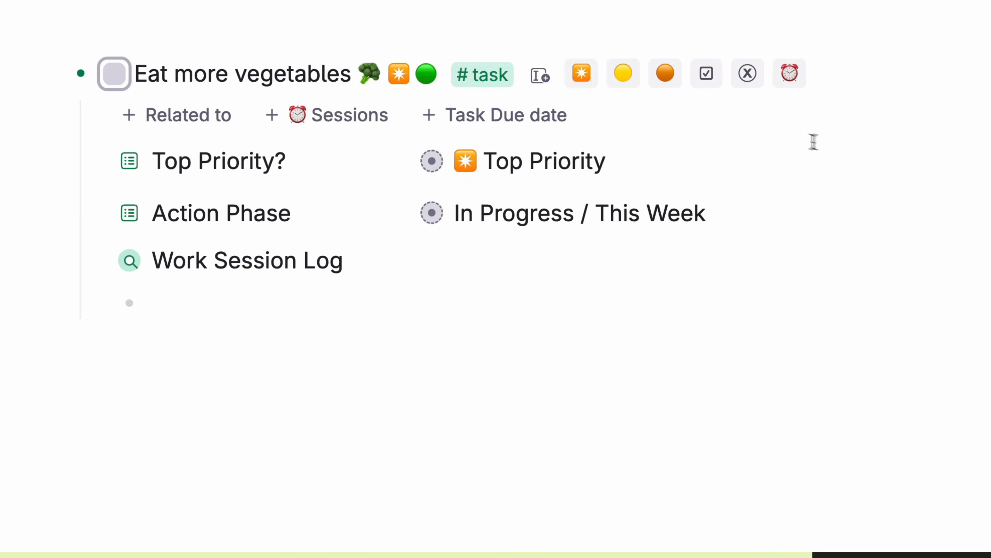
click(747, 73)
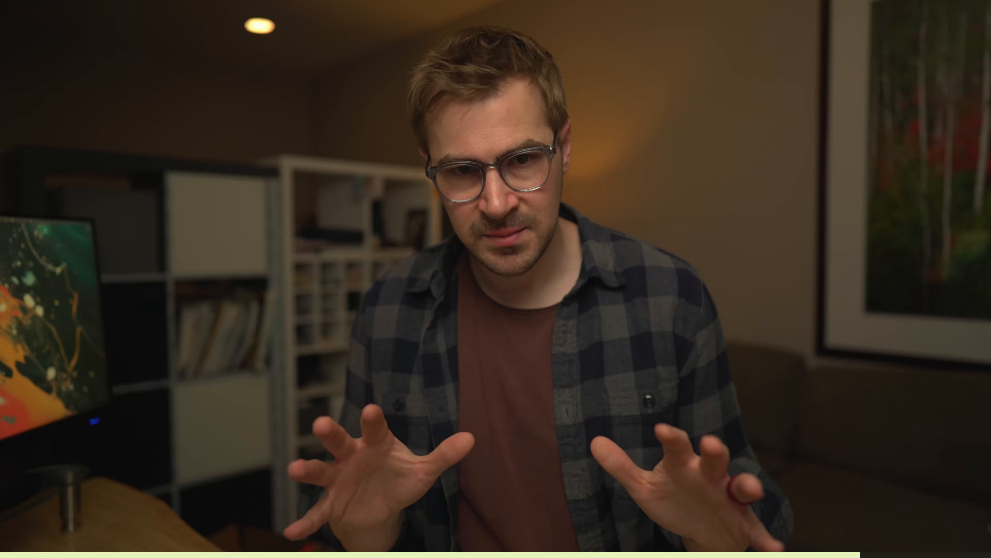